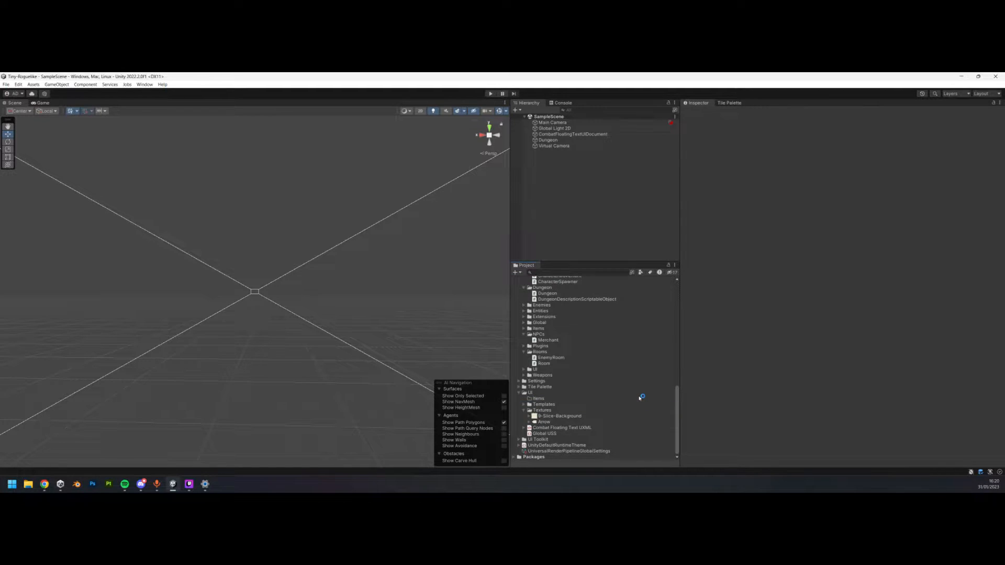
- Create a UI Toolkit UI Document in the UI/Items folder and name it Pick Item UXML
{"action": "right_click", "coordinate": [542, 399]}
{"action": "mouse_move", "coordinate": [586, 205]}
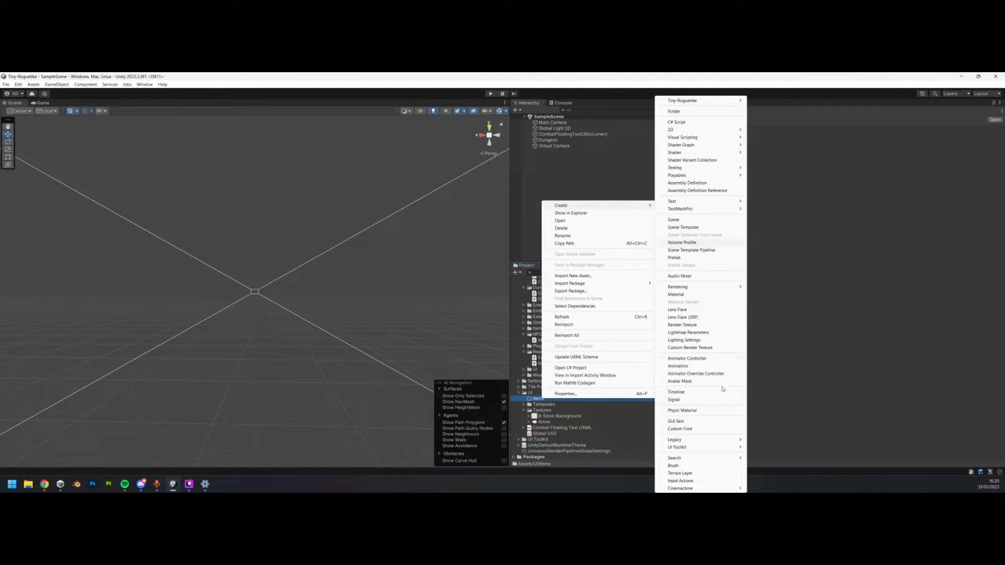
{"action": "mouse_move", "coordinate": [710, 448]}
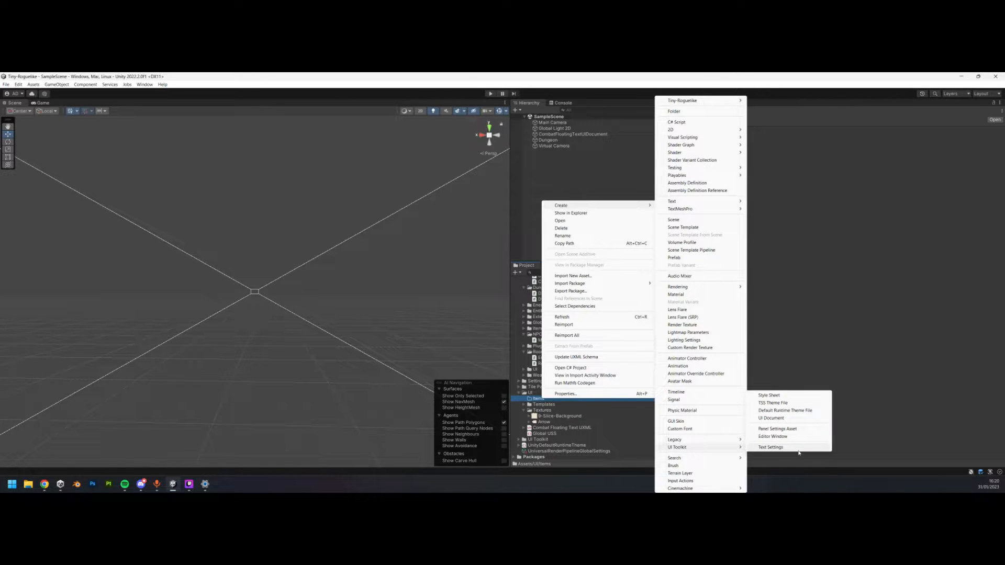
{"action": "left_click", "coordinate": [789, 421]}
{"action": "key", "text": "Left"}
{"action": "key", "text": "shift+Right"}
{"action": "key", "text": "shift+Right"}
{"action": "key", "text": "shift+Right"}
{"action": "type", "text": "Pick Item"}
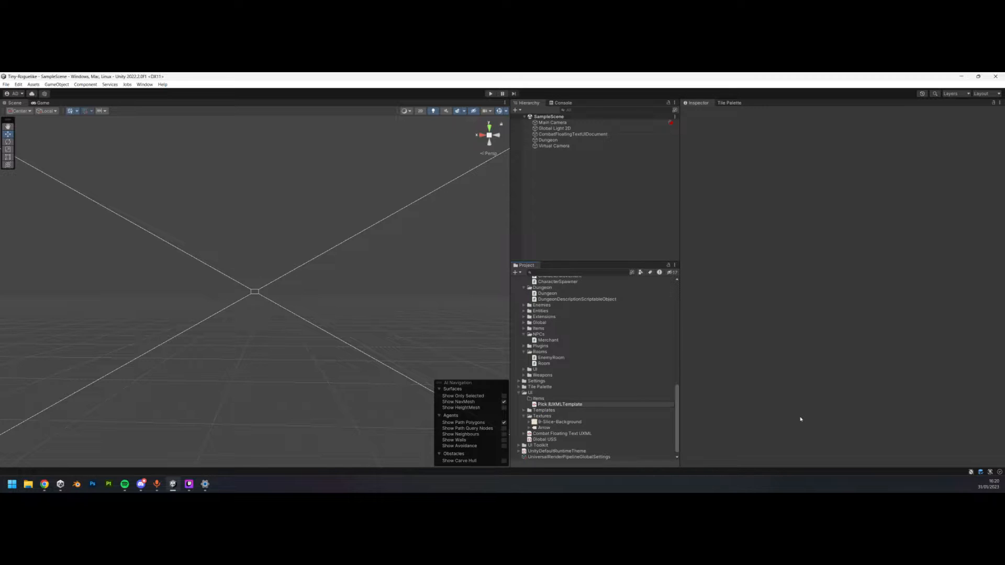
{"action": "key", "text": "shift+End"}
{"action": "type", "text": "UXML"}
{"action": "key", "text": "Return"}
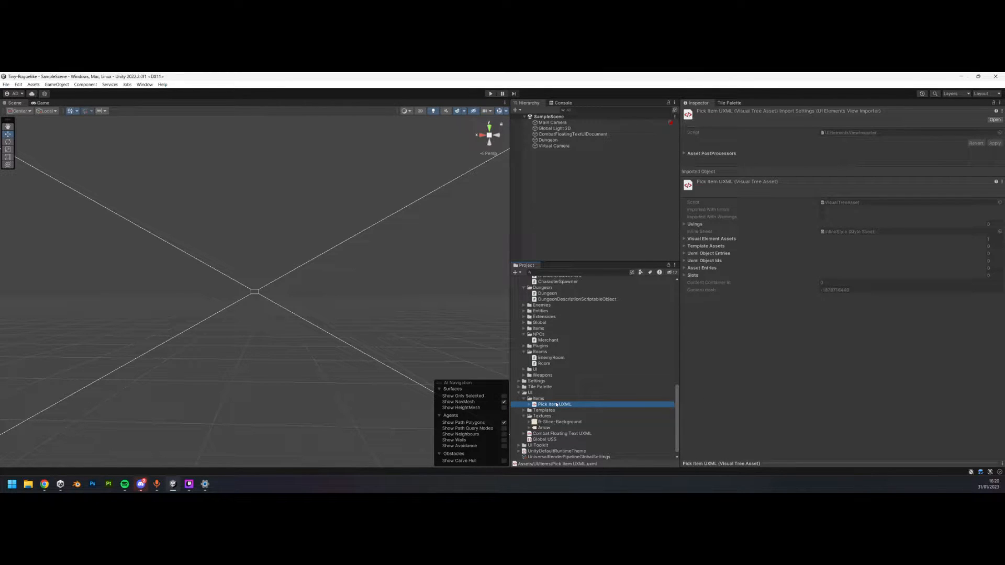
- Open the Pick Item UXML document in UI Builder and dock its window beside the Scene and Game views
{"action": "double_click", "coordinate": [557, 405]}
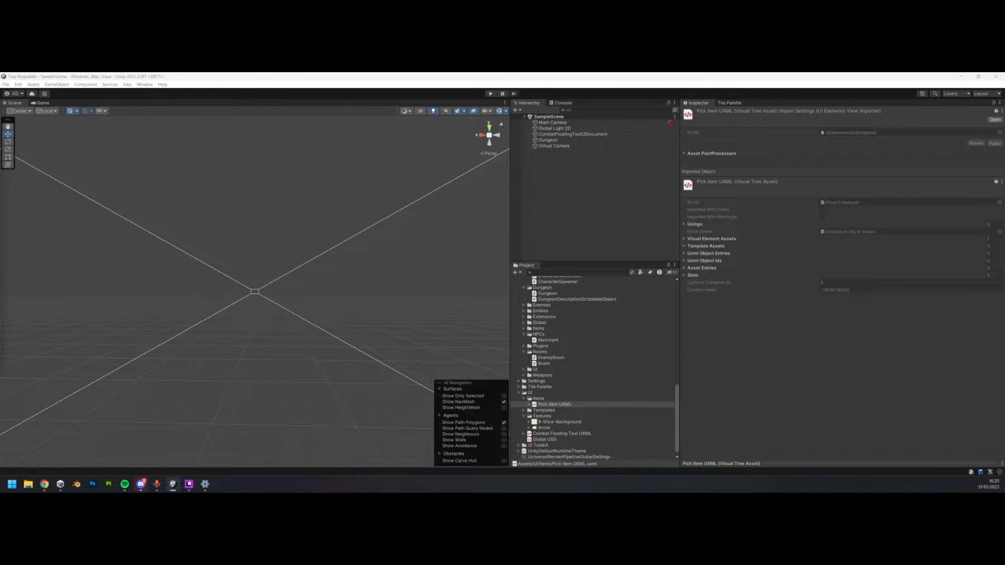
{"action": "left_click_drag", "start_coordinate": [0, 112], "coordinate": [416, 159]}
{"action": "left_click_drag", "start_coordinate": [251, 155], "coordinate": [140, 103]}
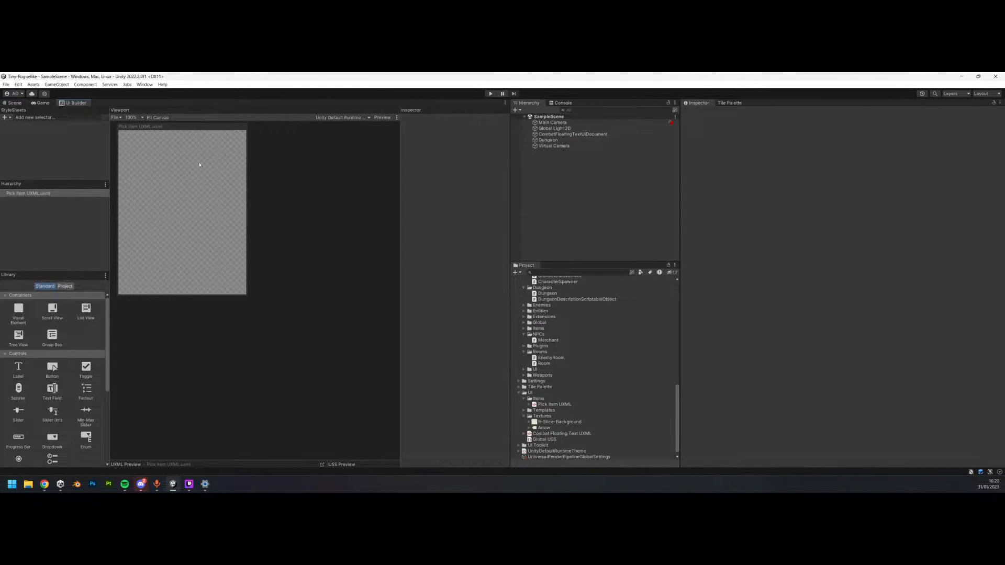
- Add the existing Global USS.uss style sheet from Assets/UI to the document
{"action": "left_click", "coordinate": [5, 118]}
{"action": "left_click", "coordinate": [23, 134]}
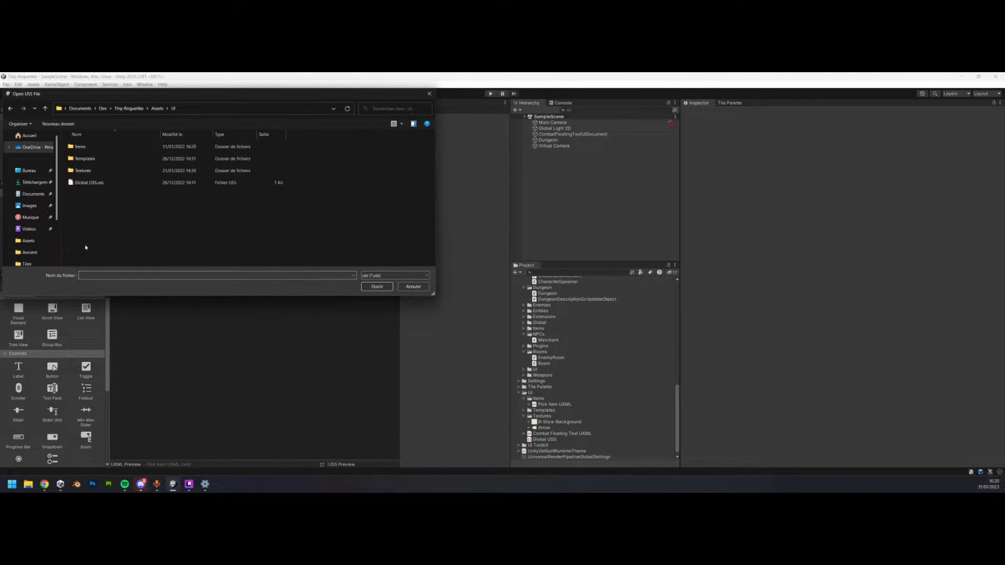
{"action": "double_click", "coordinate": [91, 183]}
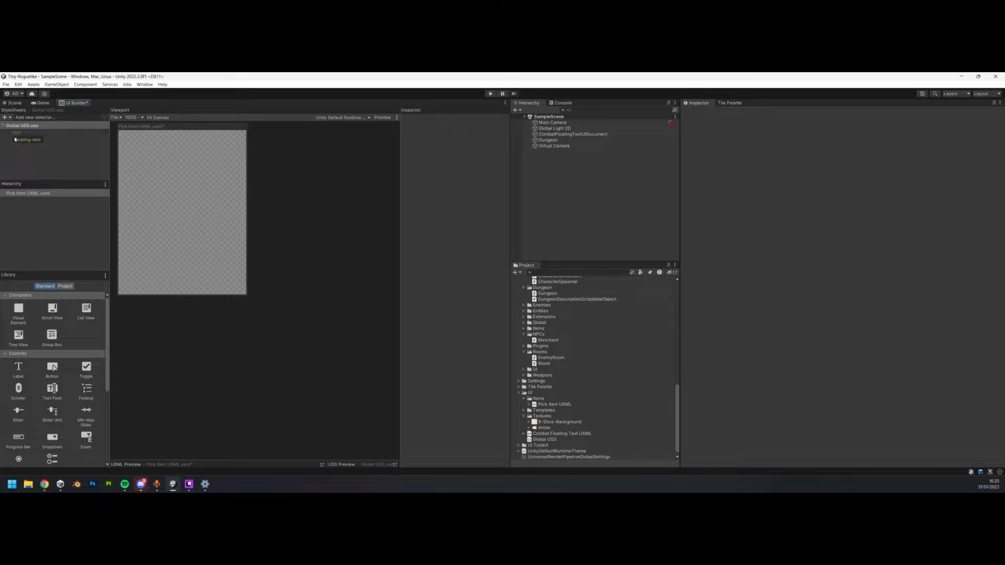
- Create a new style sheet named Pick Item USS in the Assets/UI folder and attach it to the document
{"action": "left_click", "coordinate": [6, 117]}
{"action": "left_click", "coordinate": [19, 127]}
{"action": "double_click", "coordinate": [104, 234]}
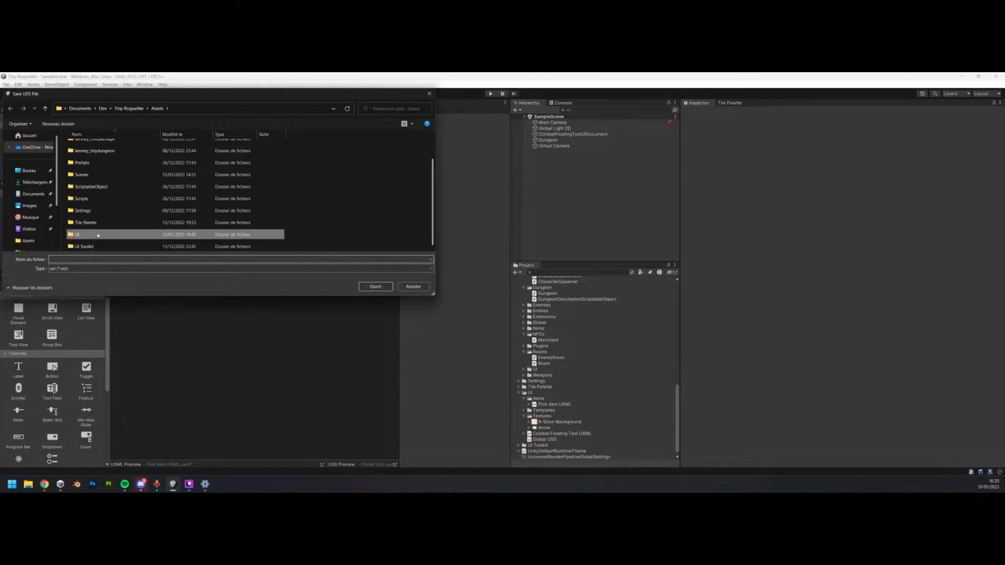
{"action": "type", "text": "Pick Item USS"}
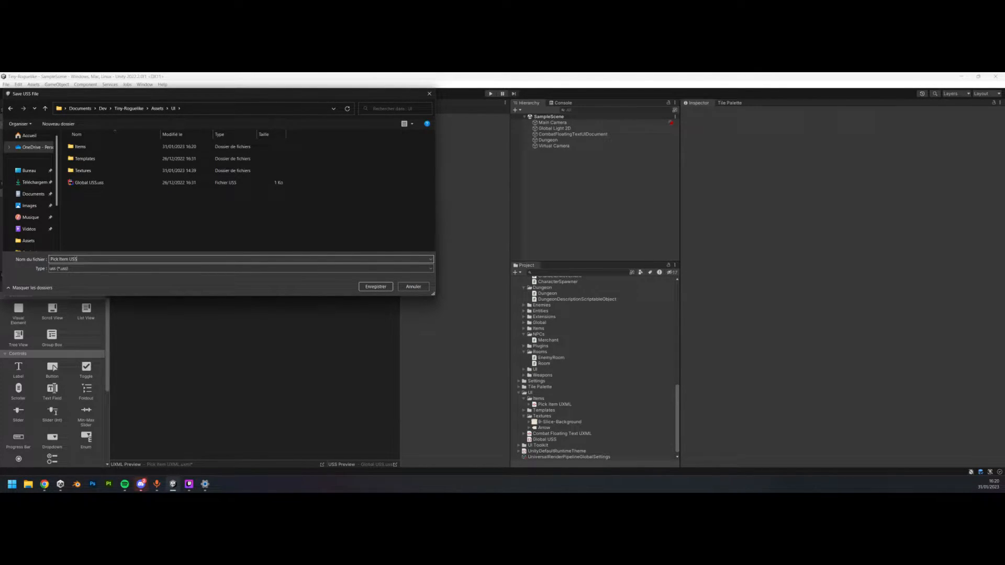
{"action": "left_click", "coordinate": [376, 286]}
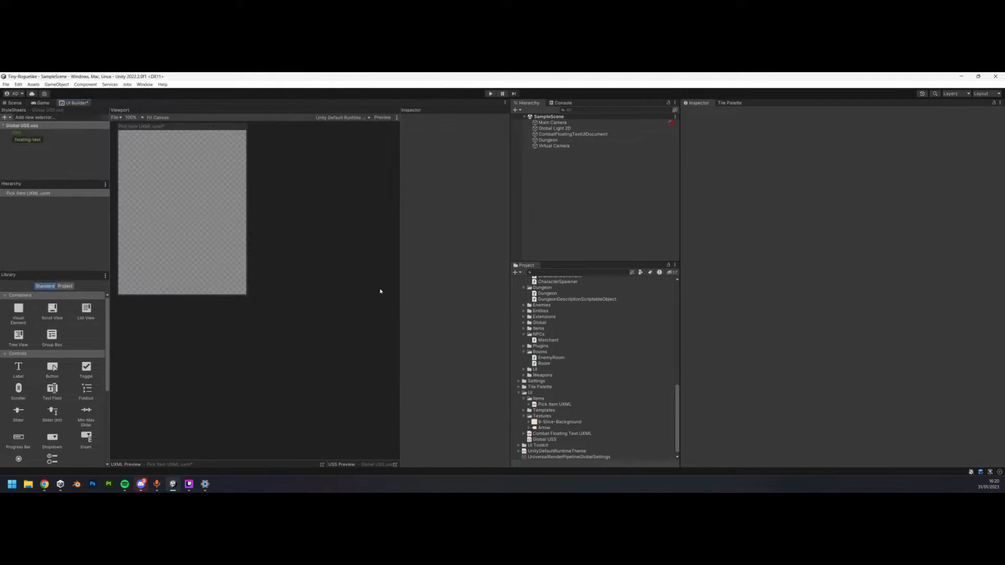
- Set the Pick Item UXML canvas size to 1920 wide by 1080 high
{"action": "middle_click_drag", "start_coordinate": [173, 276], "coordinate": [230, 290]}
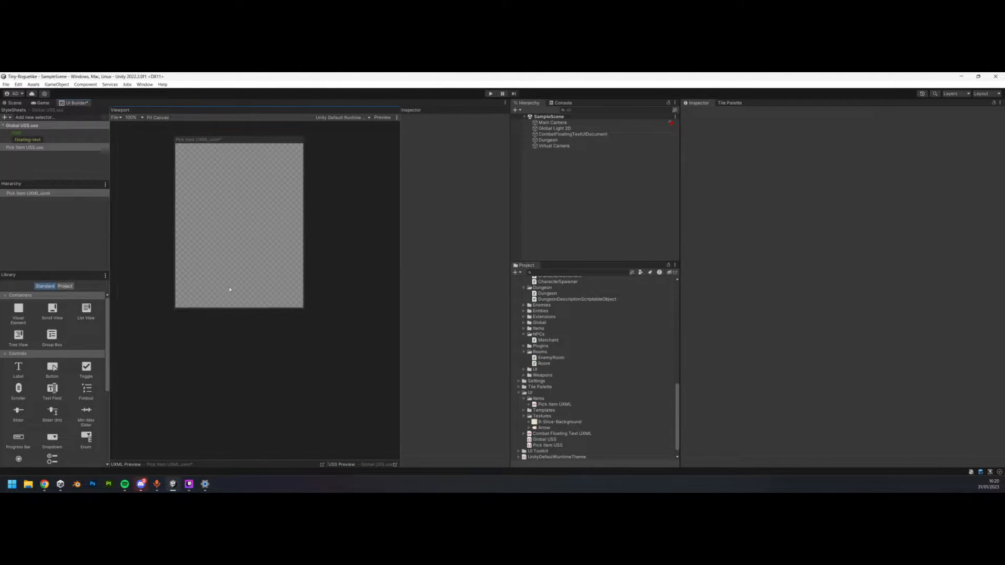
{"action": "left_click", "coordinate": [57, 195]}
{"action": "left_click", "coordinate": [454, 132]}
{"action": "type", "text": "1920"}
{"action": "left_click", "coordinate": [500, 134]}
{"action": "type", "text": "1080"}
{"action": "key", "text": "Return"}
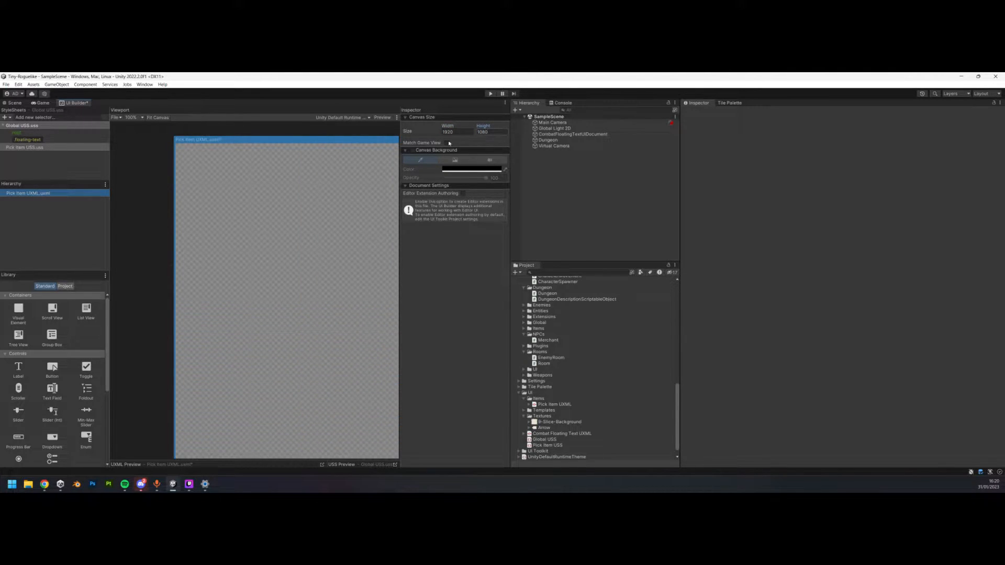
{"action": "left_click", "coordinate": [447, 143]}
{"action": "scroll", "coordinate": [283, 228], "scroll_direction": "down", "scroll_amount": 9}
{"action": "middle_click_drag", "start_coordinate": [353, 235], "coordinate": [288, 236]}
{"action": "left_click", "coordinate": [58, 193]}
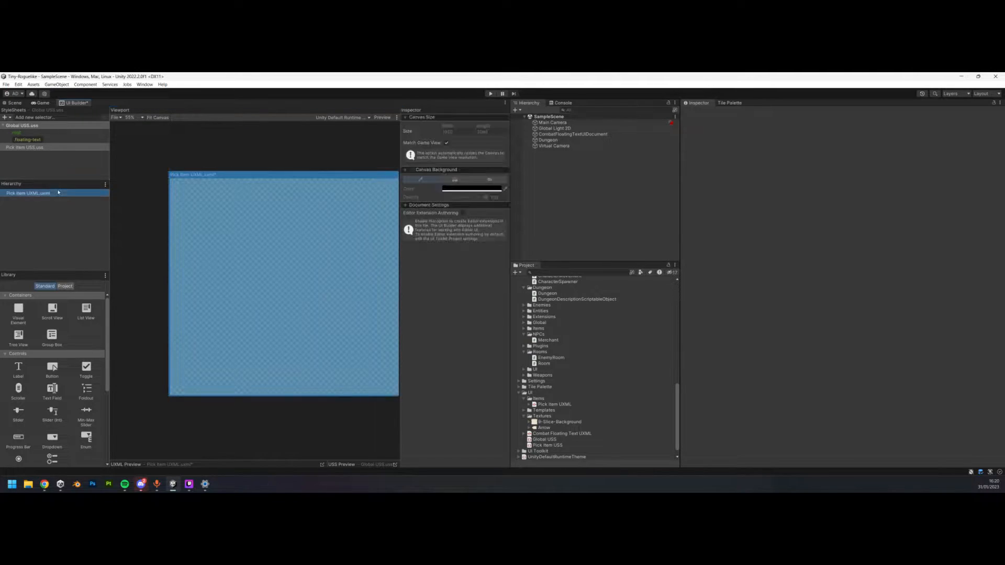
{"action": "left_click", "coordinate": [446, 143]}
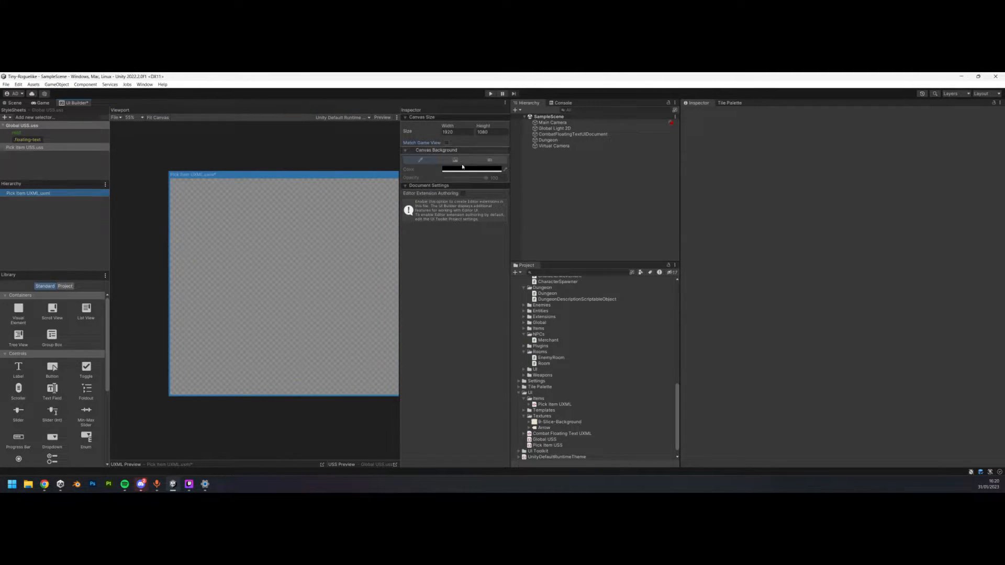
- Enable the canvas background in camera mode and assign the scene's Main Camera to it
{"action": "left_click", "coordinate": [411, 152]}
{"action": "left_click", "coordinate": [489, 160]}
{"action": "middle_click_drag", "start_coordinate": [314, 155], "coordinate": [270, 161]}
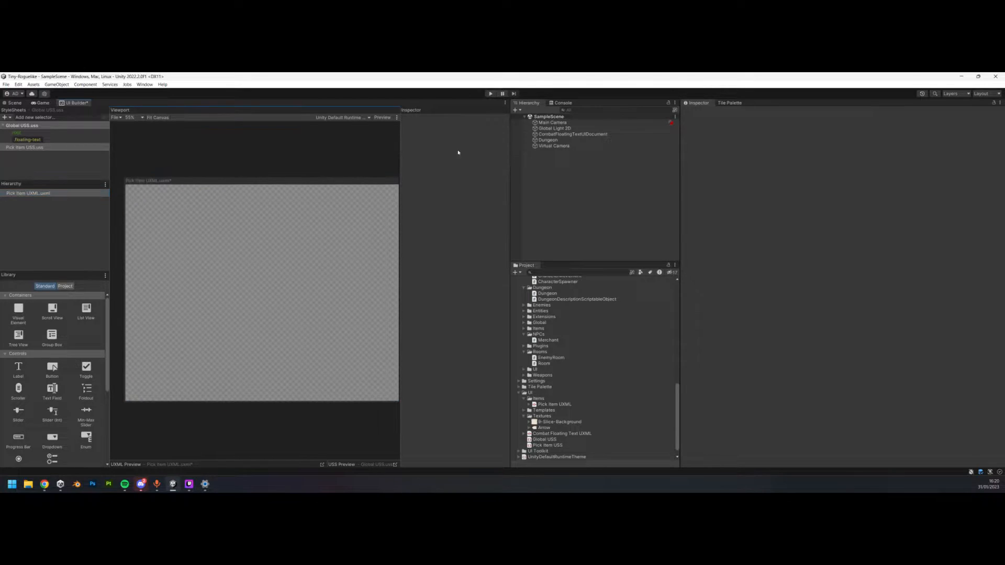
{"action": "left_click", "coordinate": [58, 192]}
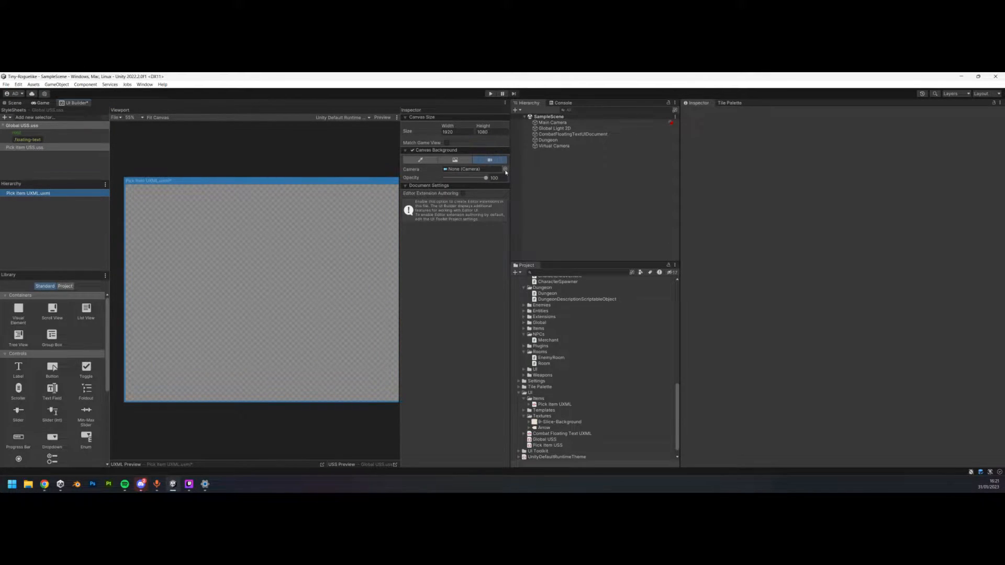
{"action": "left_click", "coordinate": [489, 169]}
{"action": "left_click", "coordinate": [517, 194]}
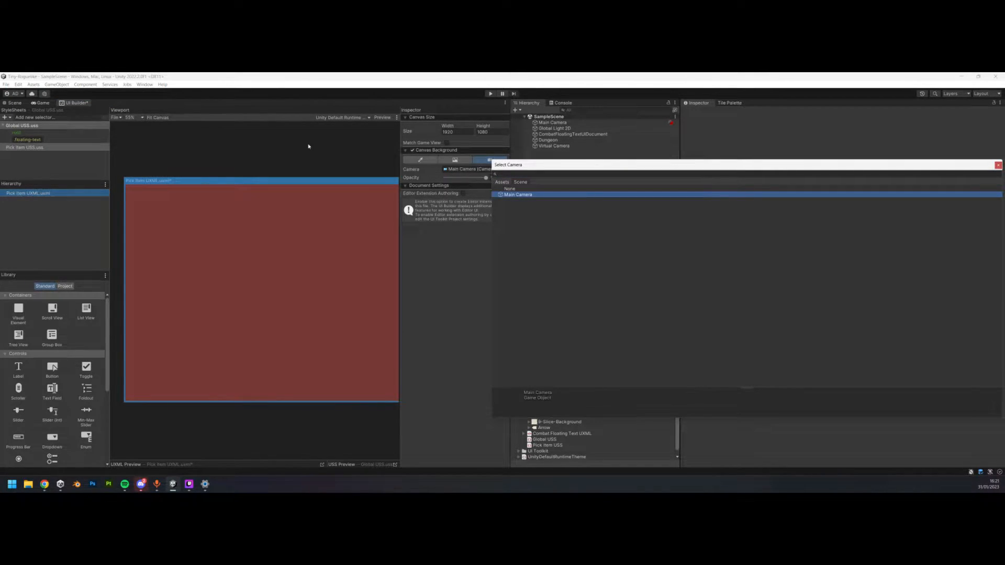
{"action": "left_click", "coordinate": [310, 147]}
- Save the UI document and maximize the UI Builder window
{"action": "scroll", "coordinate": [326, 161], "scroll_direction": "down", "scroll_amount": 4}
{"action": "middle_click_drag", "start_coordinate": [360, 158], "coordinate": [301, 186]}
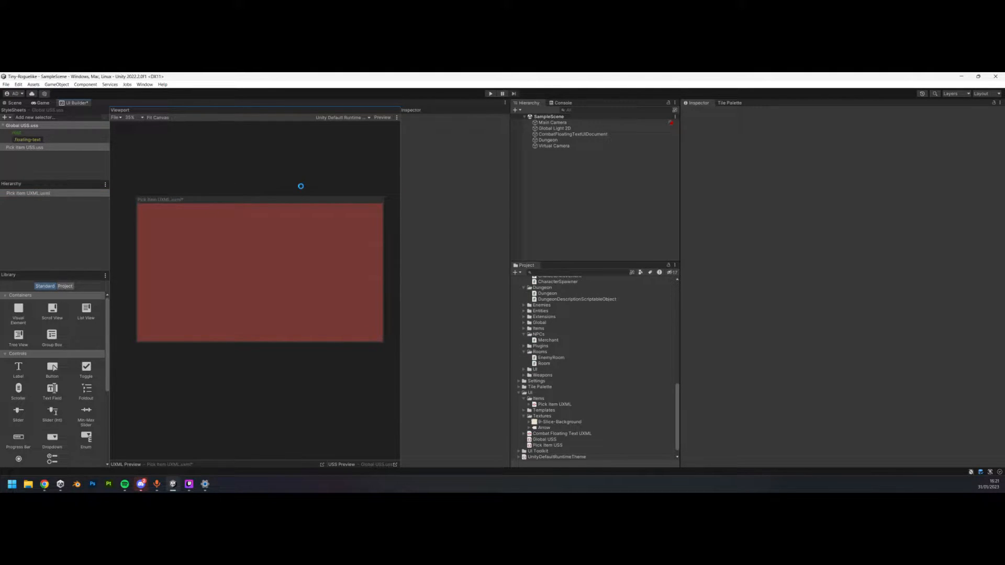
{"action": "left_click", "coordinate": [505, 102]}
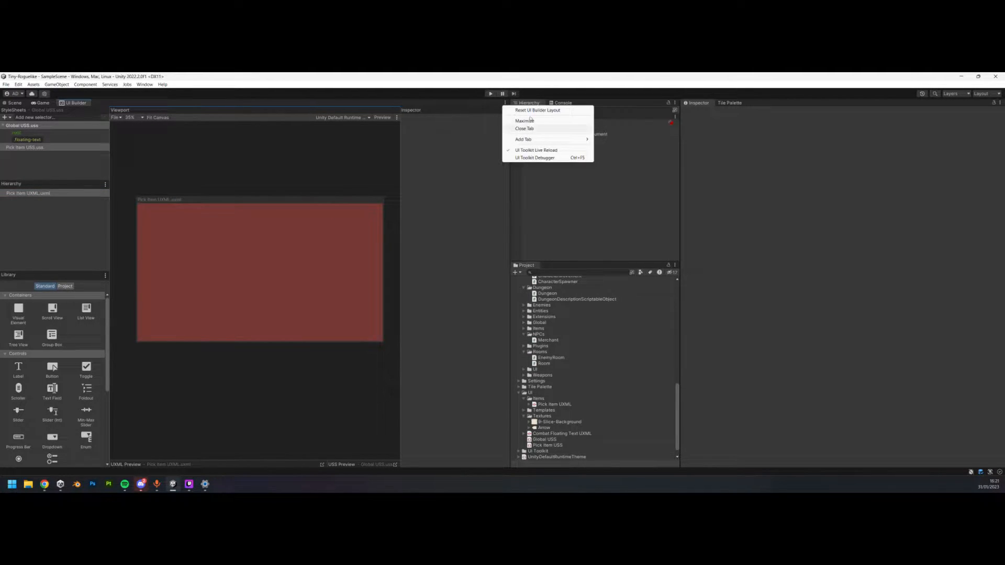
{"action": "left_click", "coordinate": [525, 120]}
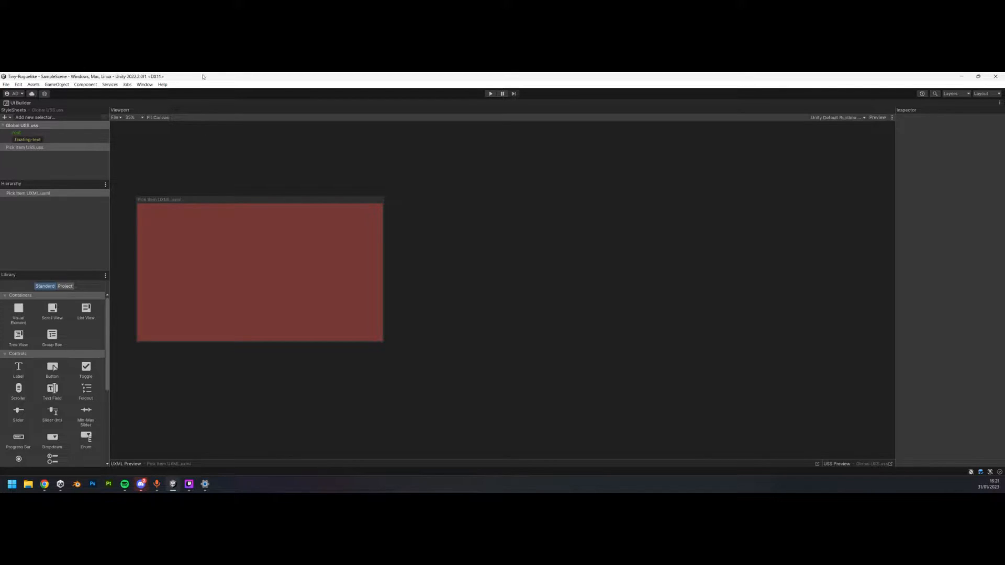
- Switch to the Tiny-Roguelike design file in Figma and view the Pick Item frame
{"action": "left_click", "coordinate": [44, 484]}
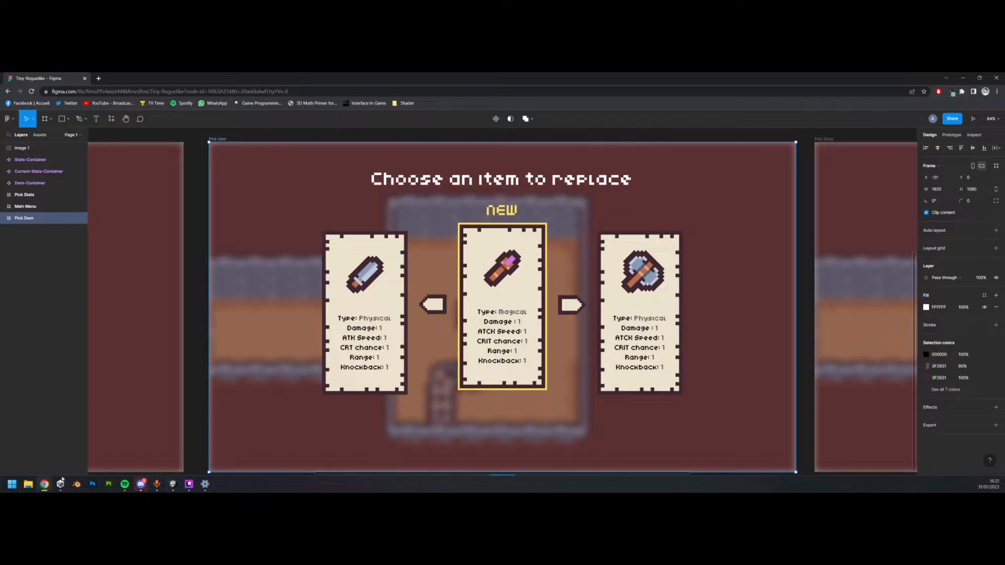
{"action": "scroll", "coordinate": [576, 242], "scroll_direction": "down", "scroll_amount": 5, "text": "ctrl"}
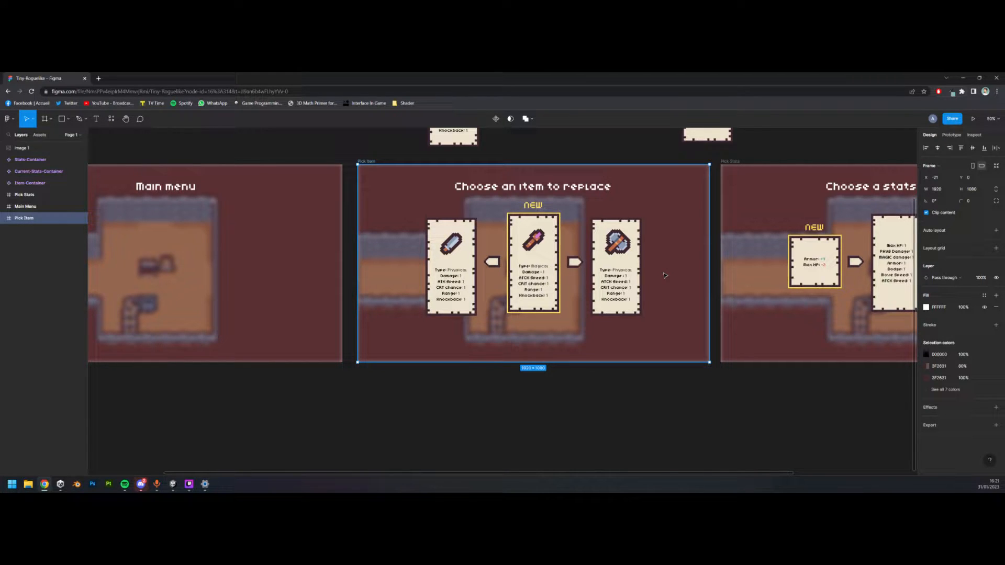
{"action": "left_click", "coordinate": [141, 483]}
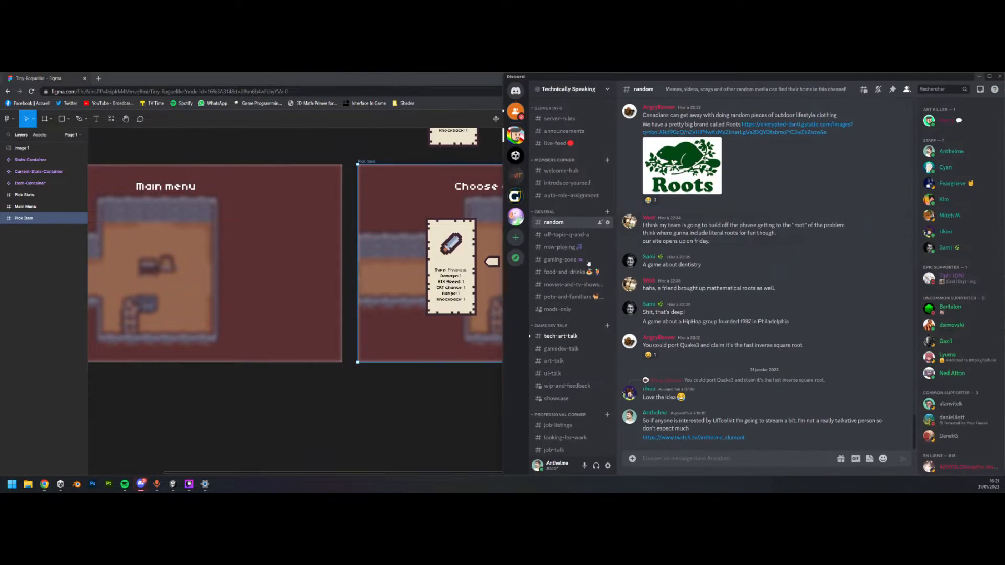
{"action": "left_click_drag", "start_coordinate": [756, 80], "coordinate": [0, 251]}
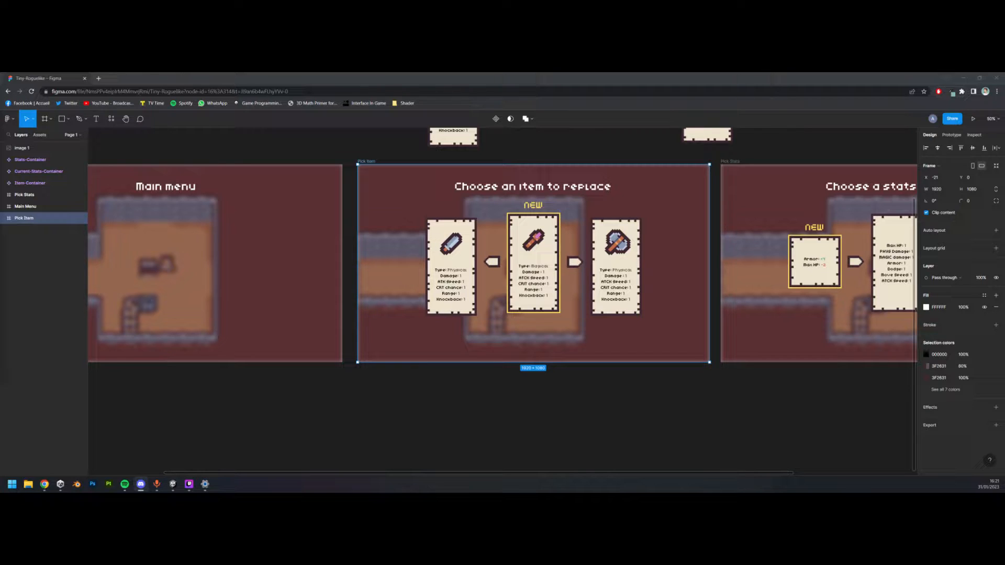
- Copy the title text "Choose an item to replace" from the Pick Item frame
{"action": "scroll", "coordinate": [541, 219], "scroll_direction": "up", "scroll_amount": 3, "text": "ctrl"}
{"action": "middle_click_drag", "start_coordinate": [589, 186], "coordinate": [571, 264]}
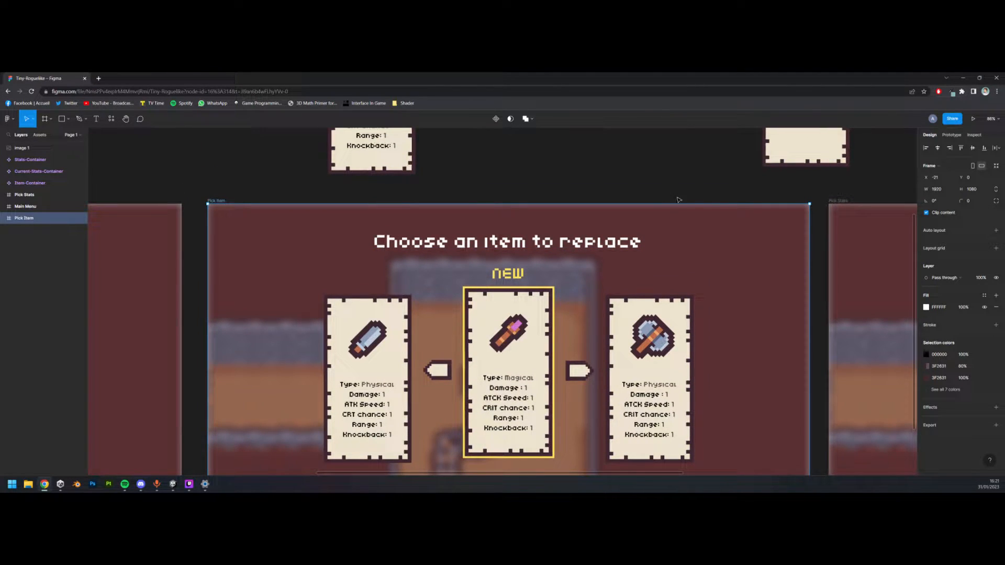
{"action": "double_click", "coordinate": [514, 243]}
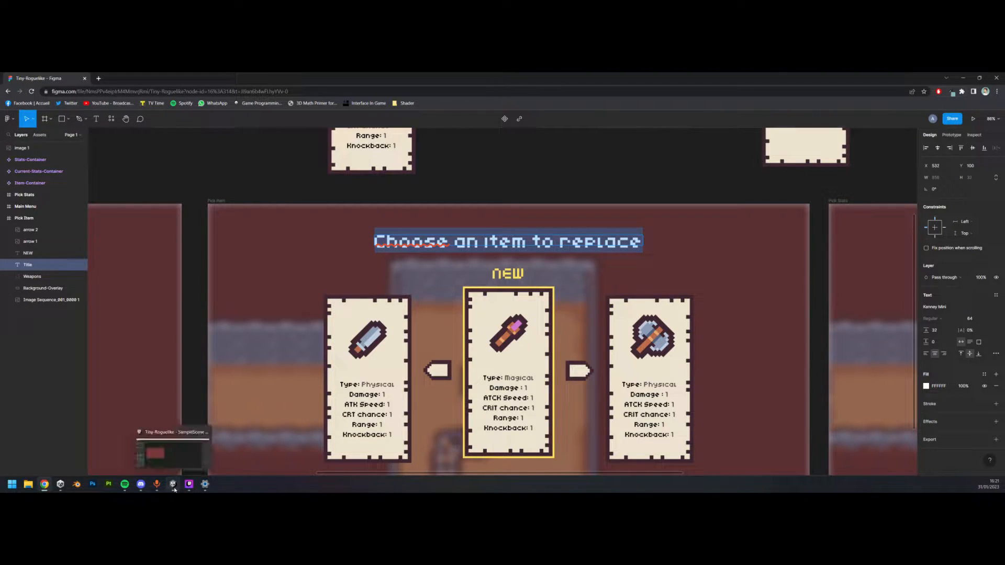
- Return to Unity, add a VisualElement to the Pick Item UXML hierarchy and name it Pick-Item-Container
{"action": "left_click", "coordinate": [174, 485]}
{"action": "middle_click_drag", "start_coordinate": [287, 410], "coordinate": [290, 413]}
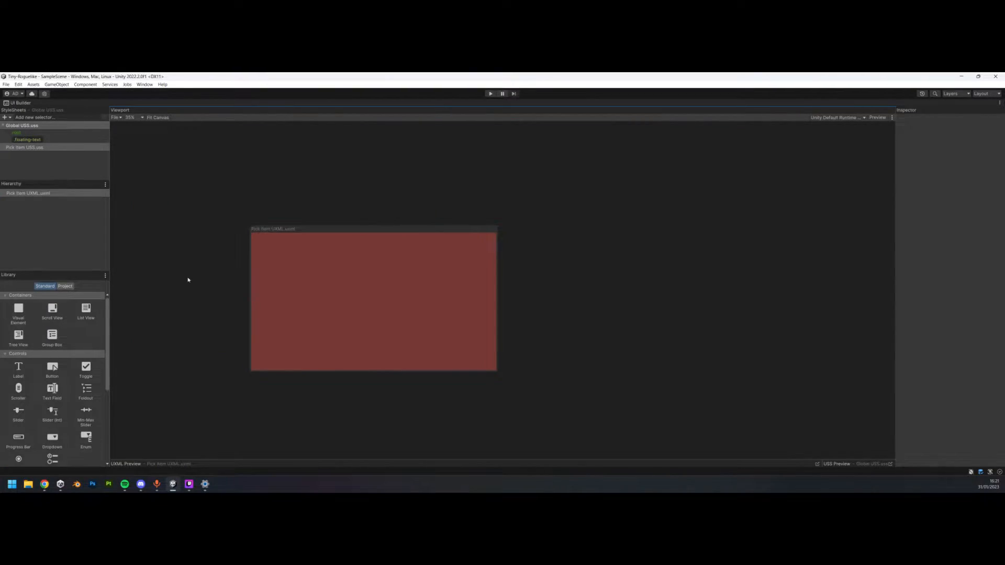
{"action": "middle_click_drag", "start_coordinate": [188, 281], "coordinate": [198, 294]}
{"action": "left_click_drag", "start_coordinate": [18, 313], "coordinate": [37, 203]}
{"action": "double_click", "coordinate": [36, 201]}
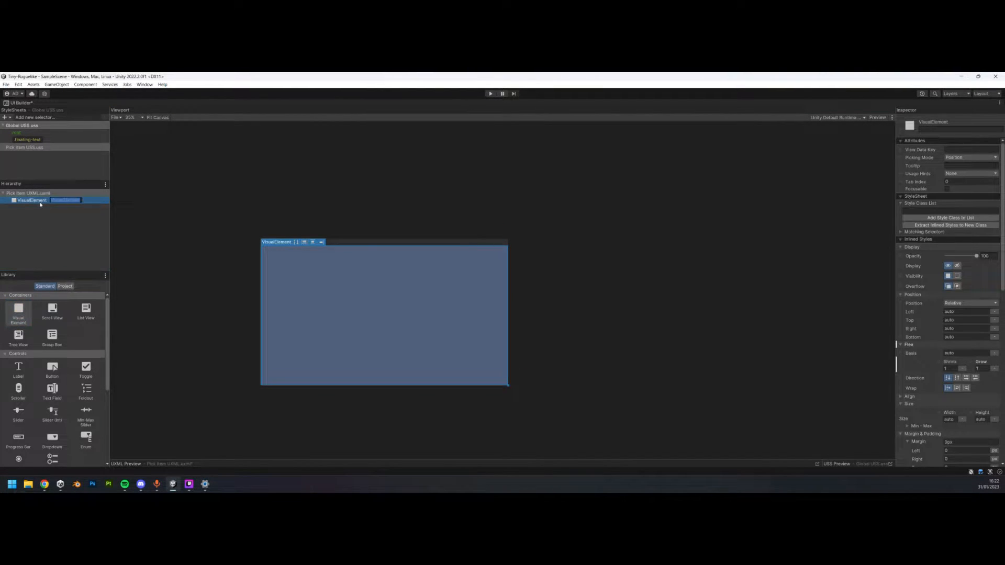
{"action": "type", "text": "Pick"}
{"action": "type", "text": "-Item-Container"}
{"action": "key", "text": "Return"}
- Add a Label inside Pick-Item-Container and name it Pick-Item-Title
{"action": "left_click_drag", "start_coordinate": [18, 369], "coordinate": [42, 205]}
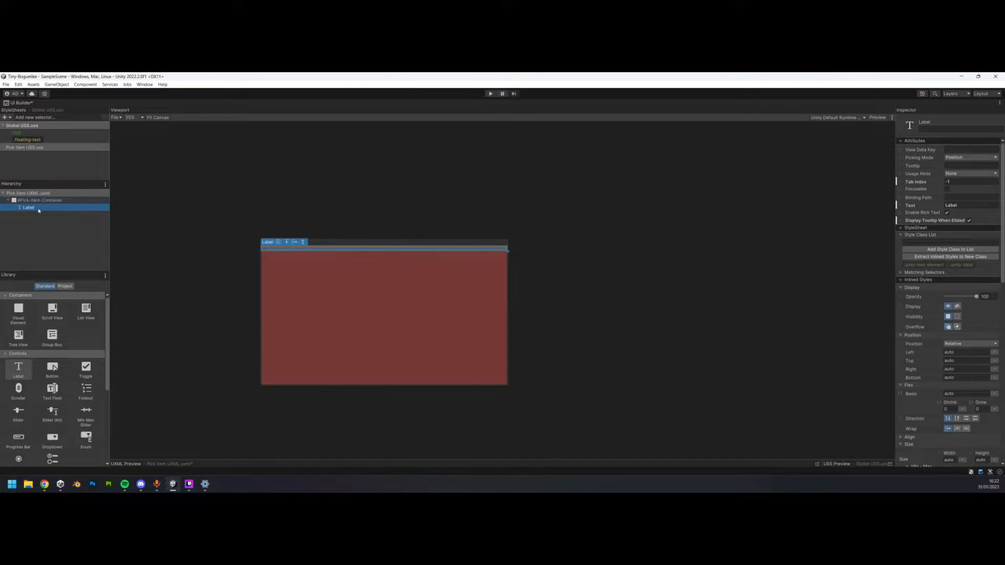
{"action": "type", "text": "ck"}
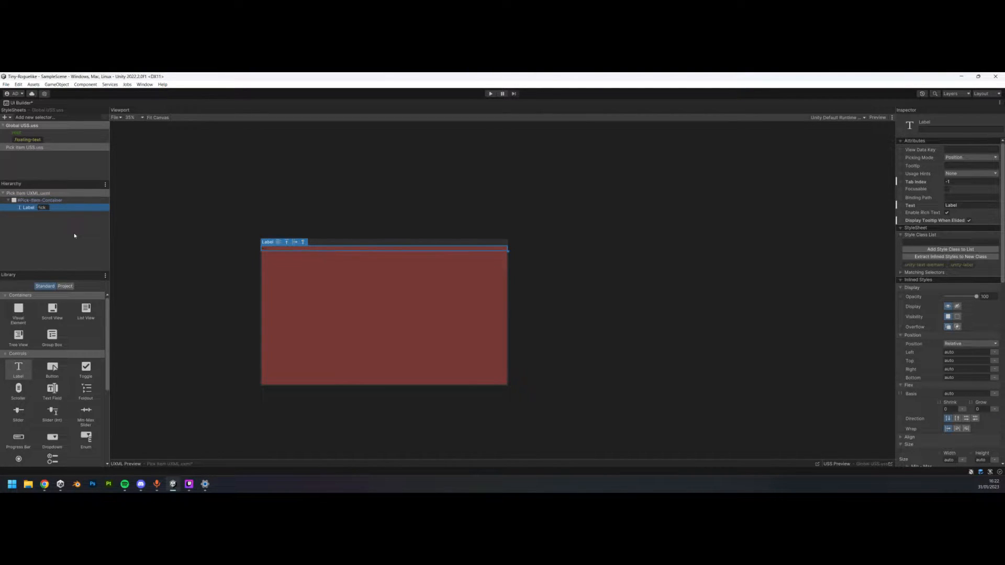
{"action": "type", "text": "-Item-Title"}
{"action": "key", "text": "Return"}
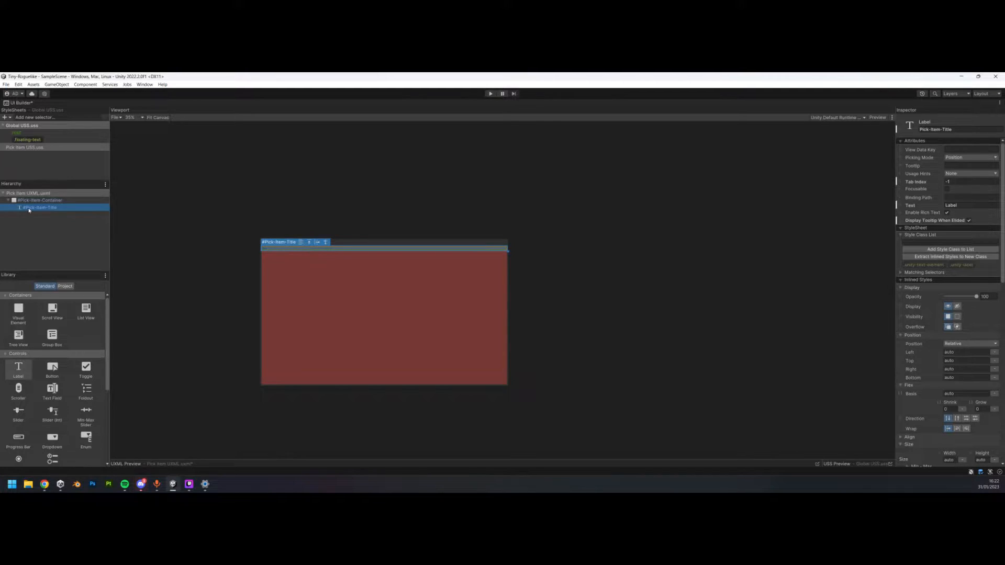
- Set the Pick-Item-Title label's text to the copied "Choose an item to replace"
{"action": "scroll", "coordinate": [378, 286], "scroll_direction": "up", "scroll_amount": 2}
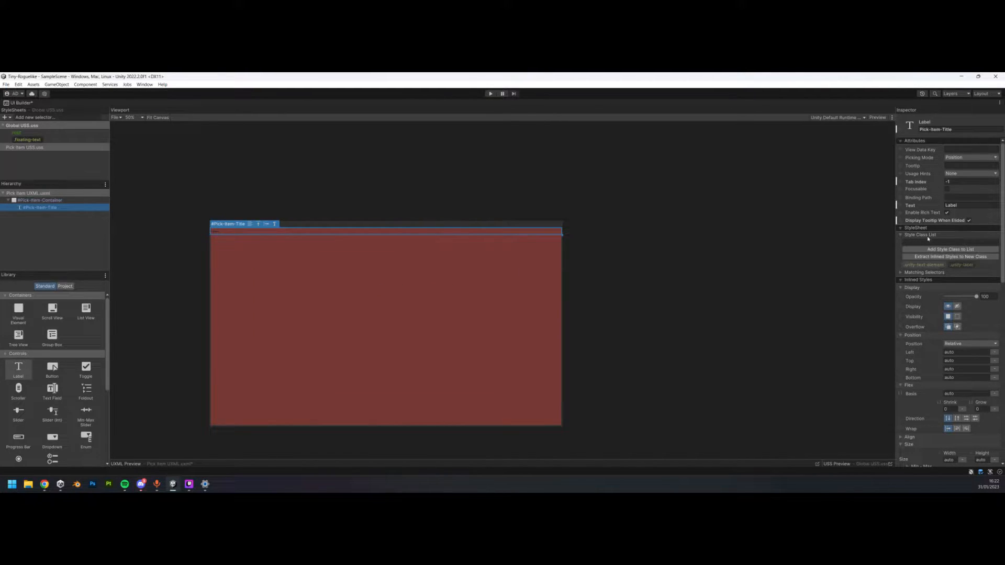
{"action": "left_click", "coordinate": [967, 206]}
{"action": "key", "text": "super+v"}
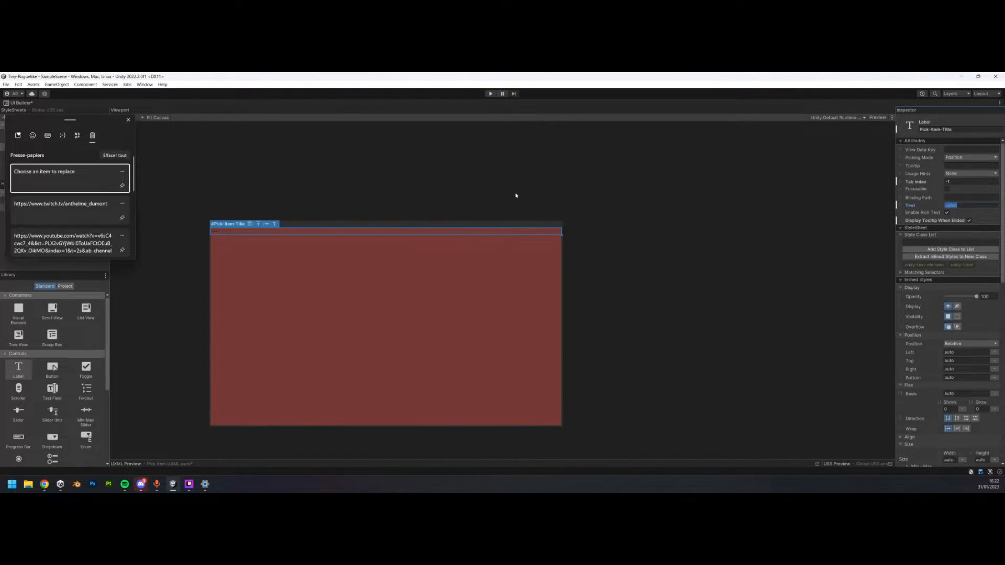
{"action": "left_click", "coordinate": [68, 177]}
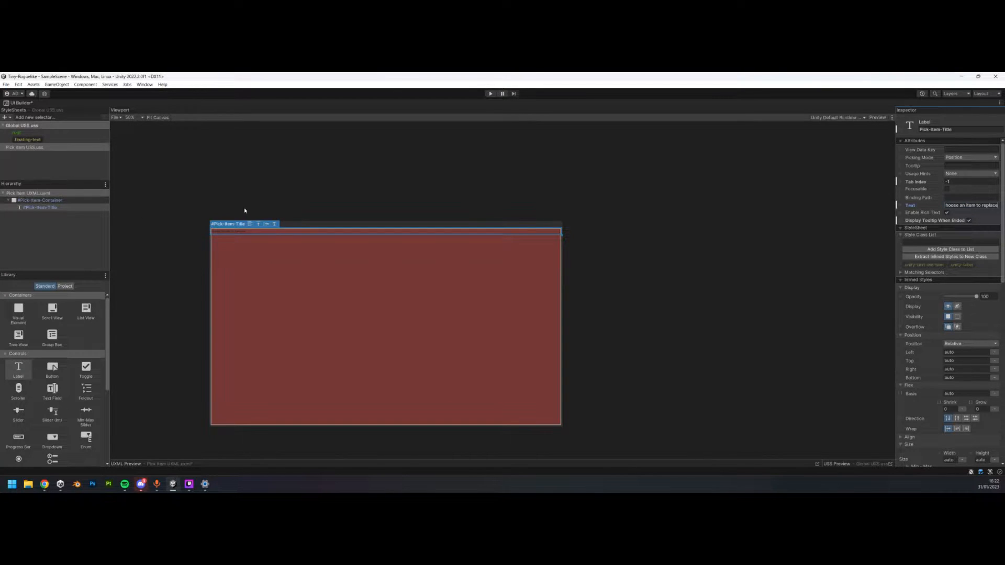
- Arrange Unity side by side with Figma and bring the whole Pick Item mockup frame into view
{"action": "left_click_drag", "start_coordinate": [676, 75], "coordinate": [1004, 241]}
{"action": "left_click", "coordinate": [283, 181]}
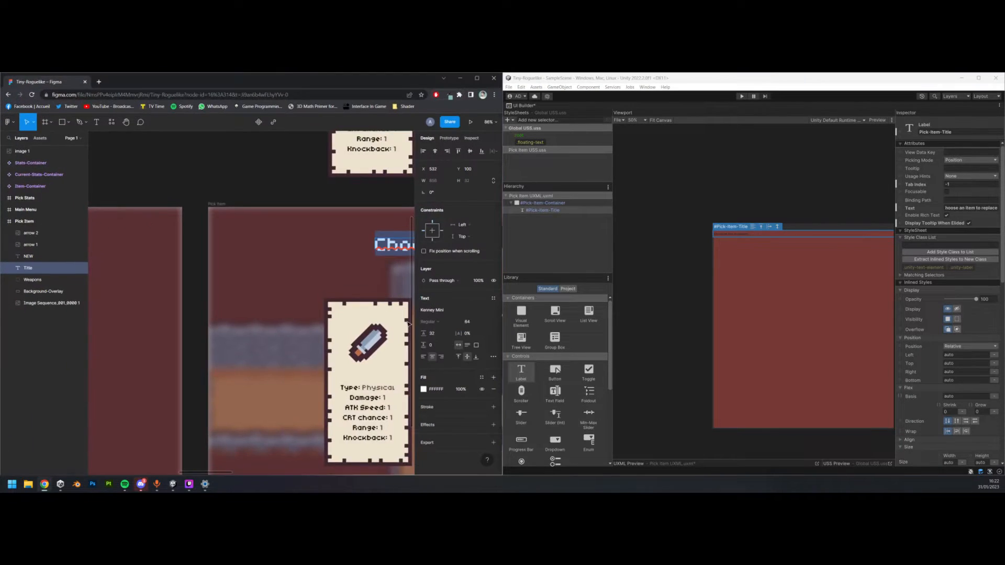
{"action": "scroll", "coordinate": [255, 297], "scroll_direction": "down", "scroll_amount": 5, "text": "ctrl"}
{"action": "scroll", "coordinate": [255, 298], "scroll_direction": "right", "scroll_amount": 2}
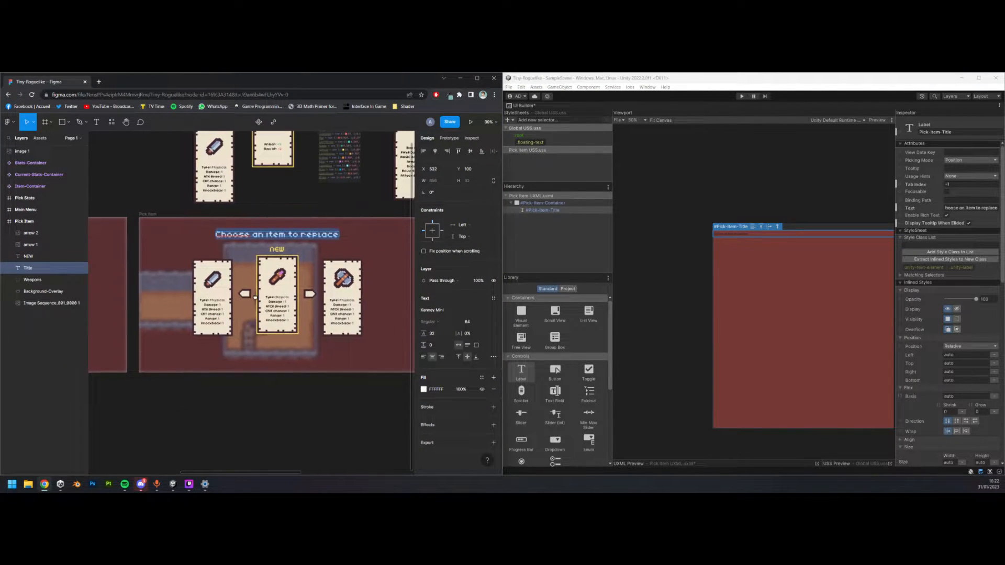
- Set the Pick-Item-Title label's text size to 64 px and align its text to the centre horizontally and vertically
{"action": "scroll", "coordinate": [972, 367], "scroll_direction": "down", "scroll_amount": 10}
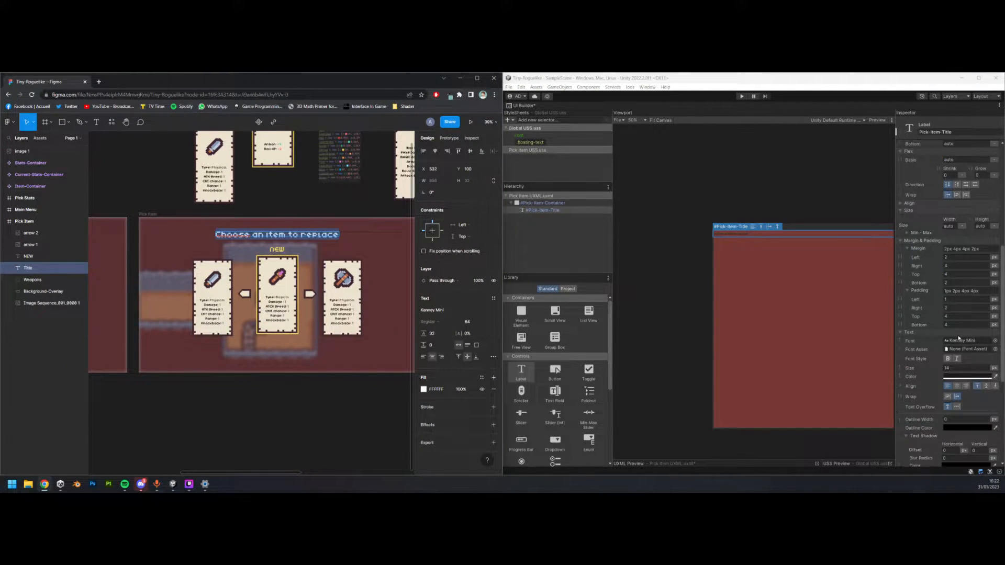
{"action": "scroll", "coordinate": [932, 312], "scroll_direction": "down", "scroll_amount": 5}
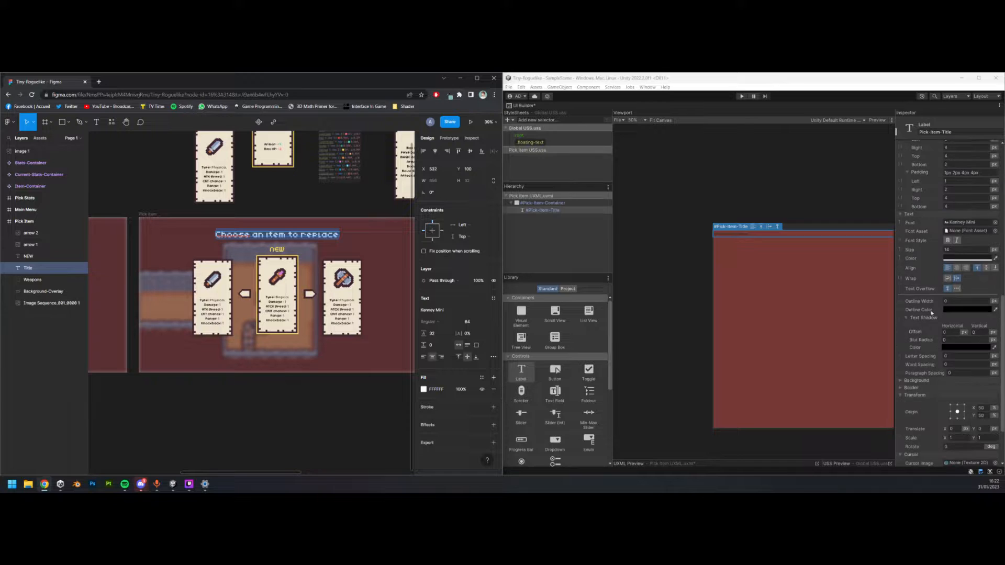
{"action": "left_click", "coordinate": [957, 250]}
{"action": "type", "text": "64"}
{"action": "key", "text": "Return"}
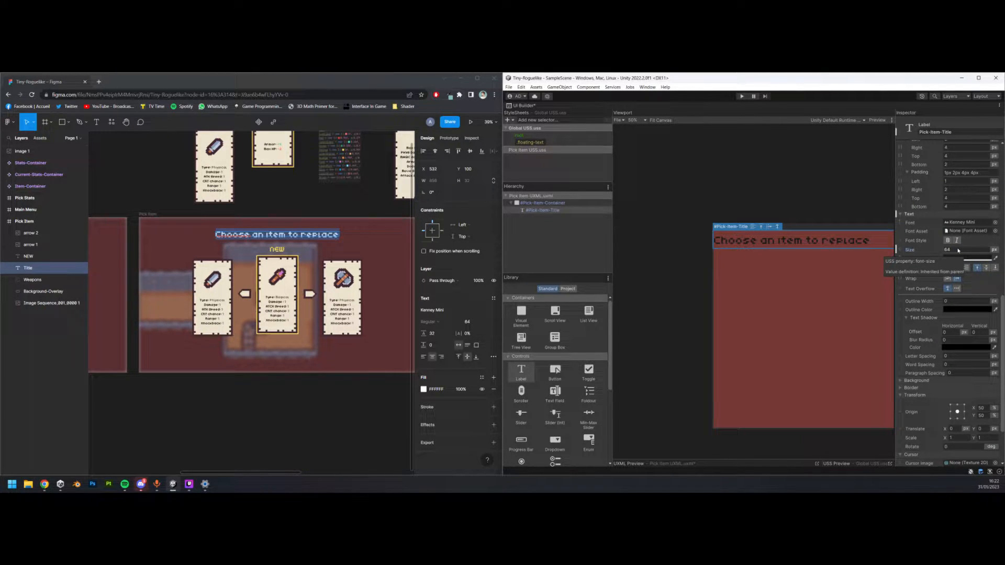
{"action": "left_click", "coordinate": [957, 268]}
{"action": "left_click", "coordinate": [986, 267]}
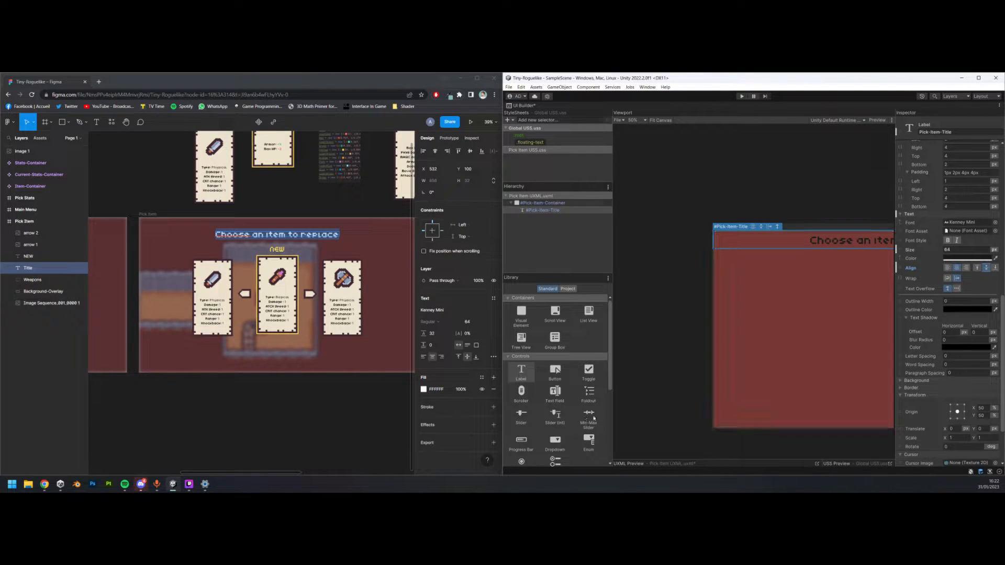
- Set the Pick-Item-Title label's text color to white, hex FFFFFF
{"action": "left_click", "coordinate": [969, 258]}
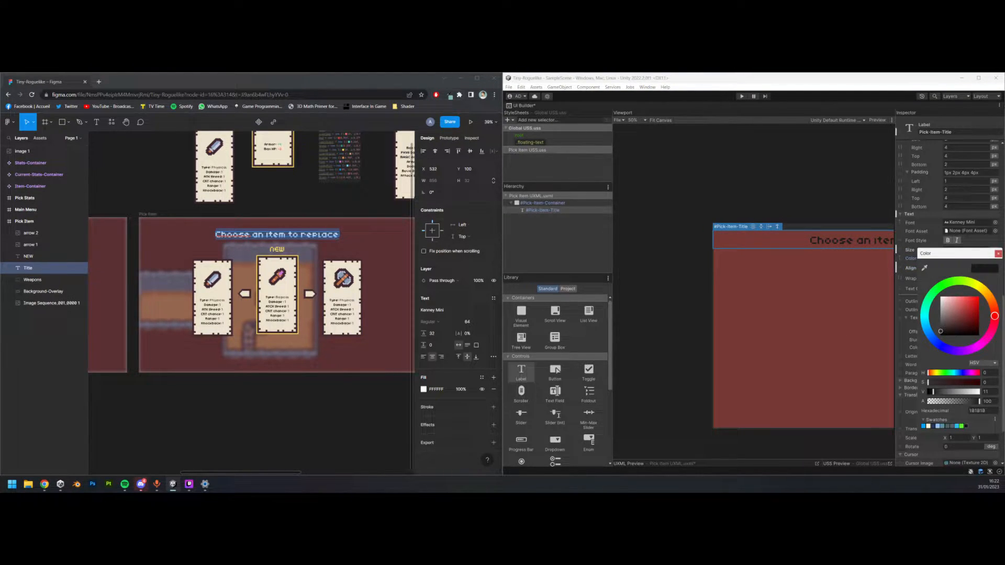
{"action": "left_click_drag", "start_coordinate": [991, 410], "coordinate": [882, 403]}
{"action": "type", "text": "55"}
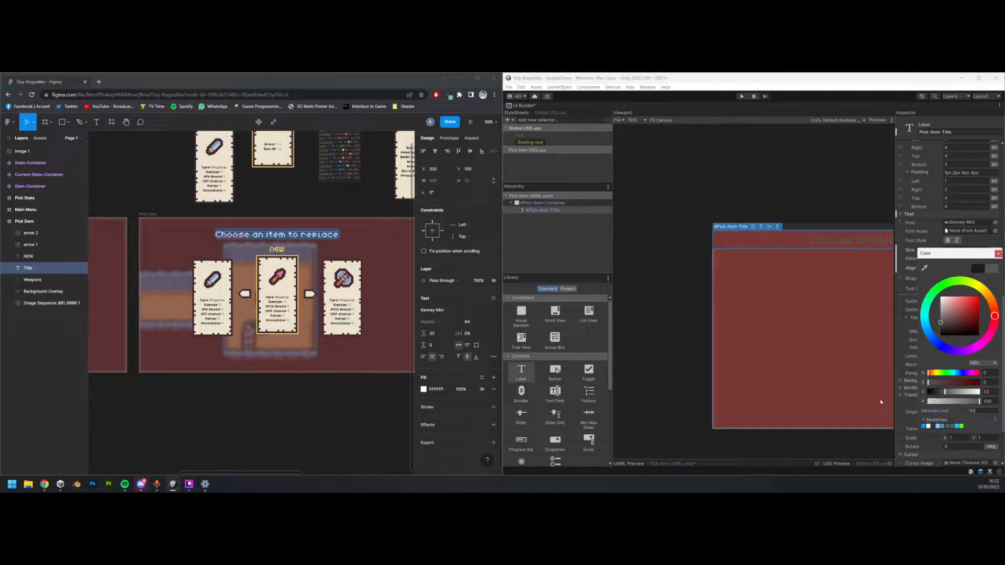
{"action": "type", "text": "FFFFFF"}
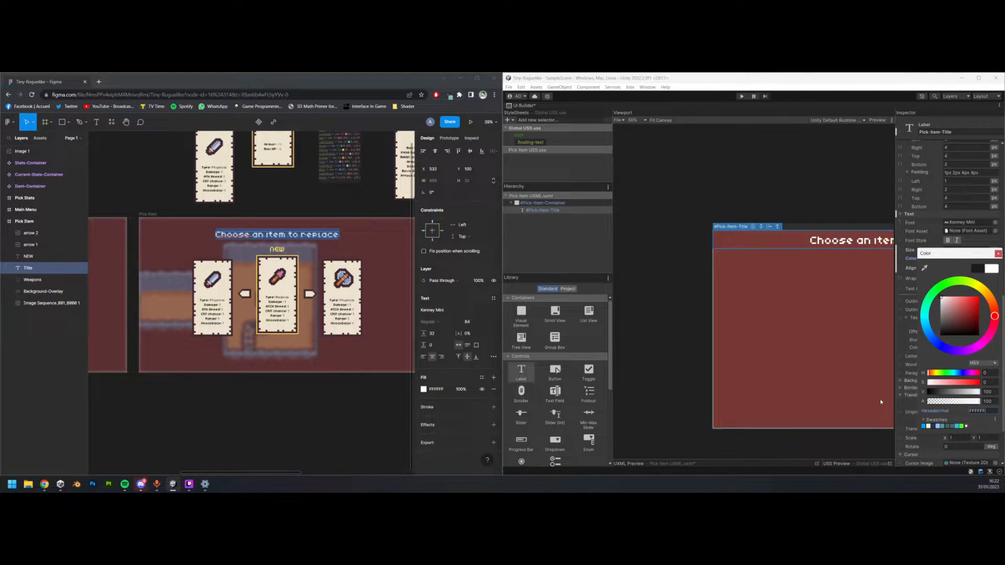
- Set the Pick-Item-Title label's margin and padding to 0 px, with a top margin of 100 px as in the mockup
{"action": "left_click", "coordinate": [302, 223]}
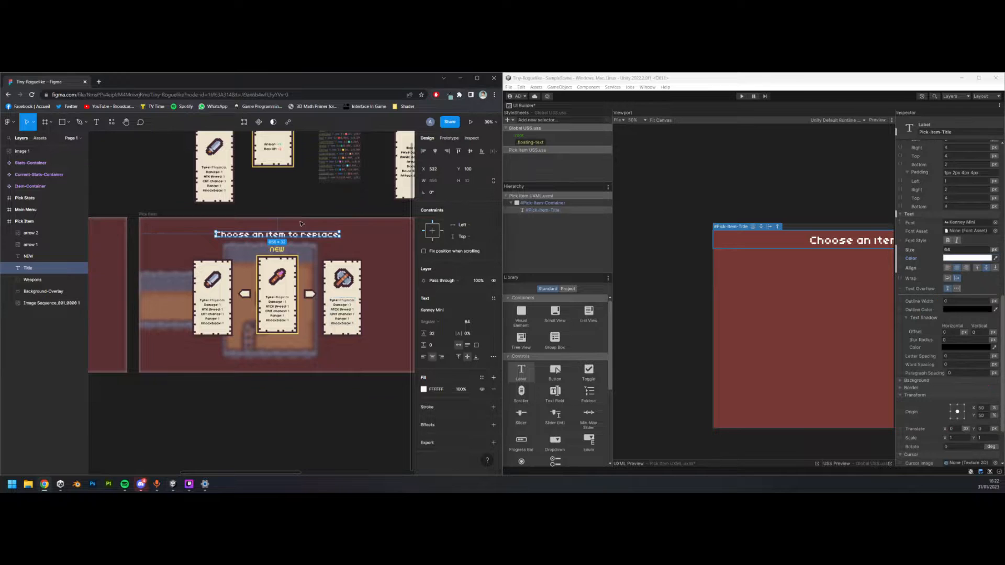
{"action": "scroll", "coordinate": [293, 228], "scroll_direction": "up", "scroll_amount": 5, "text": "ctrl"}
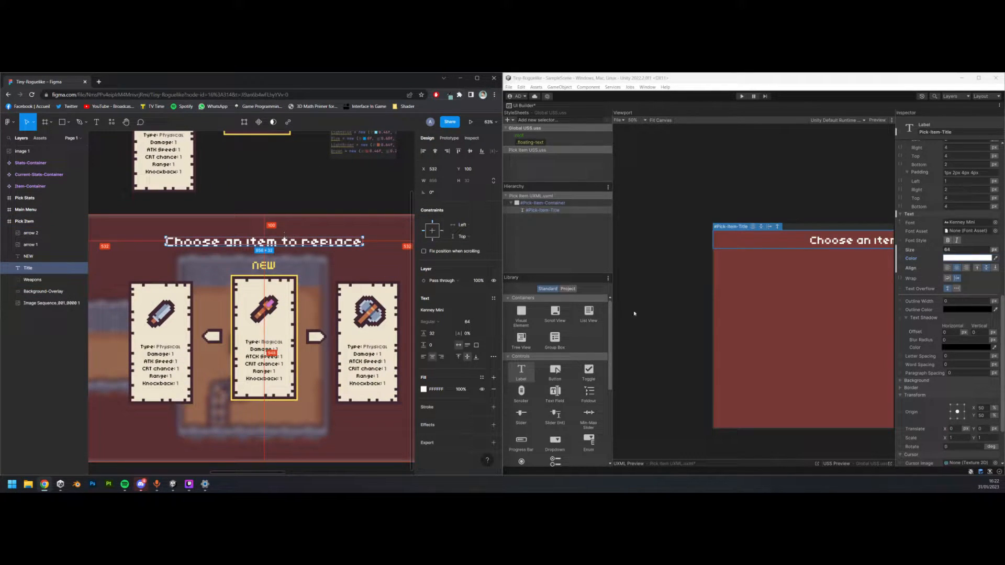
{"action": "scroll", "coordinate": [951, 304], "scroll_direction": "up", "scroll_amount": 8}
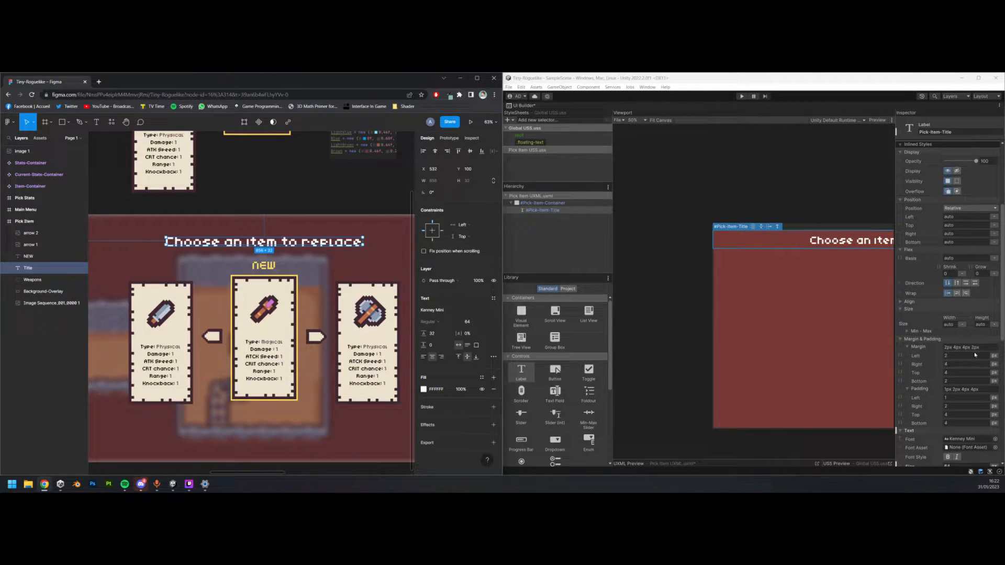
{"action": "left_click", "coordinate": [982, 348]}
{"action": "type", "text": "0"}
{"action": "key", "text": "Return"}
{"action": "left_click", "coordinate": [990, 390]}
{"action": "type", "text": "0"}
{"action": "key", "text": "Return"}
{"action": "left_click", "coordinate": [960, 372]}
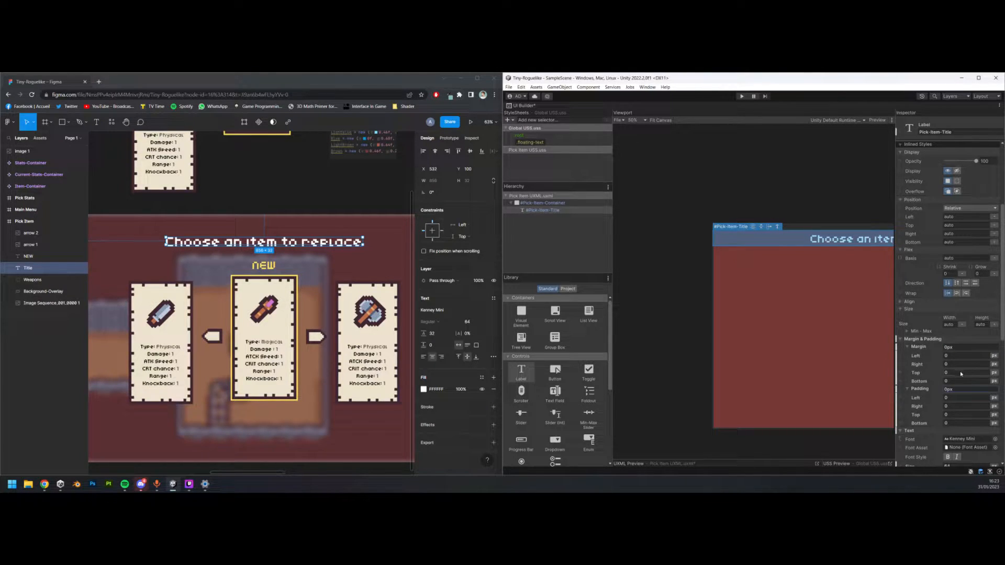
{"action": "type", "text": "100"}
{"action": "key", "text": "Return"}
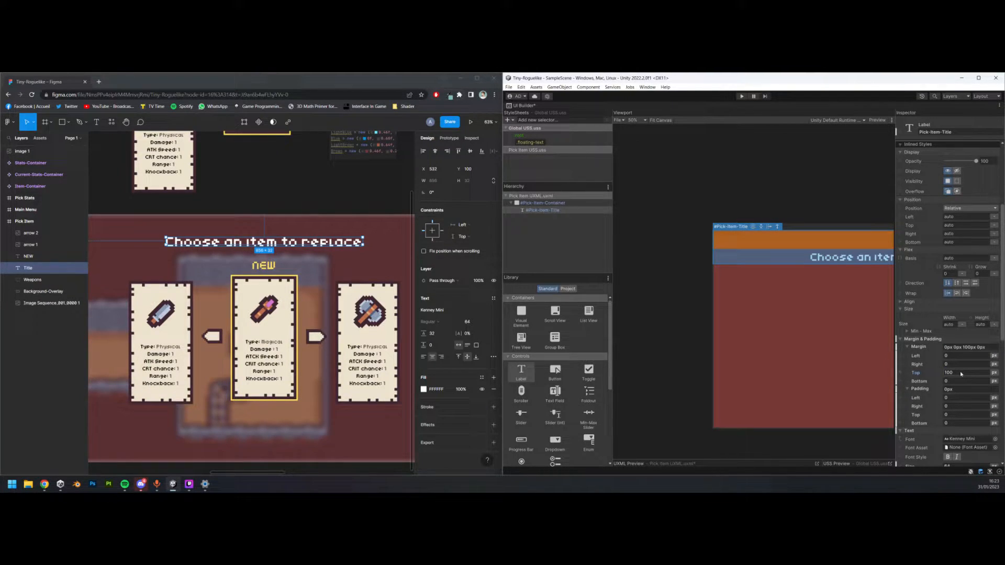
- Check the title's spacing in the mockup and set the Pick-Item-Title label's bottom margin to 150 px
{"action": "left_click", "coordinate": [815, 172]}
{"action": "middle_click_drag", "start_coordinate": [815, 173], "coordinate": [689, 137]}
{"action": "scroll", "coordinate": [700, 144], "scroll_direction": "down", "scroll_amount": 1}
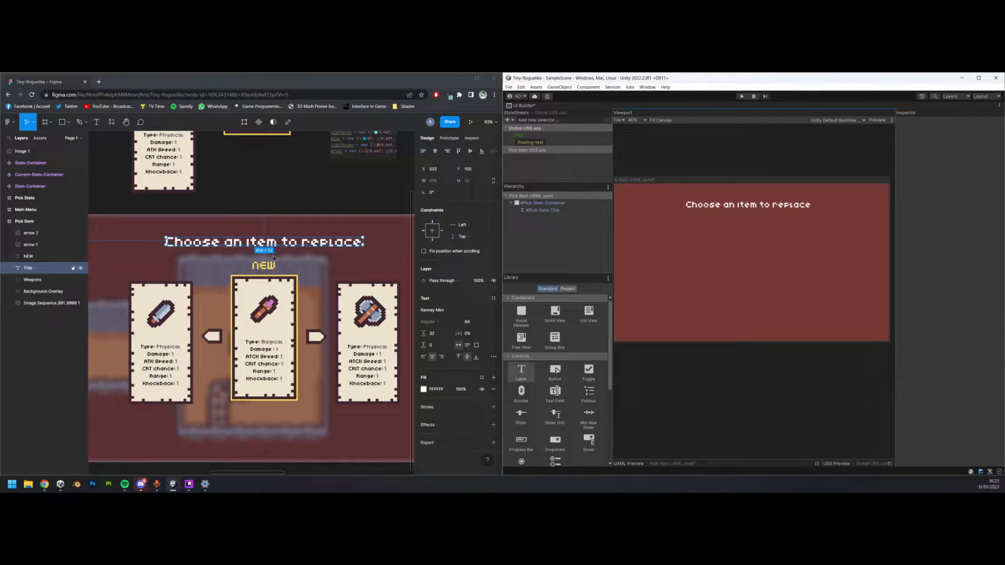
{"action": "key", "text": "alt"}
{"action": "left_click", "coordinate": [557, 211]}
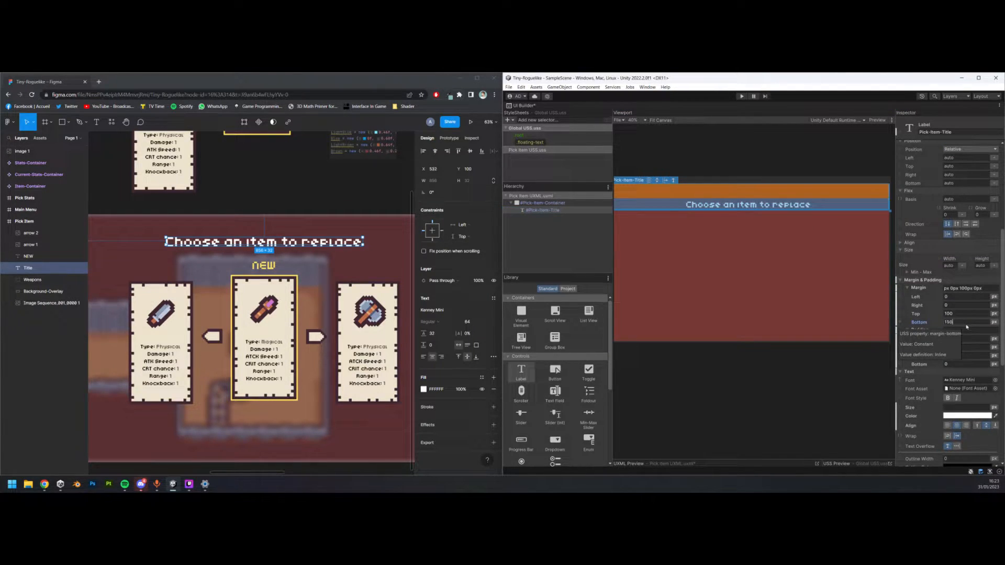
{"action": "left_click", "coordinate": [755, 369]}
{"action": "middle_click_drag", "start_coordinate": [755, 369], "coordinate": [753, 380]}
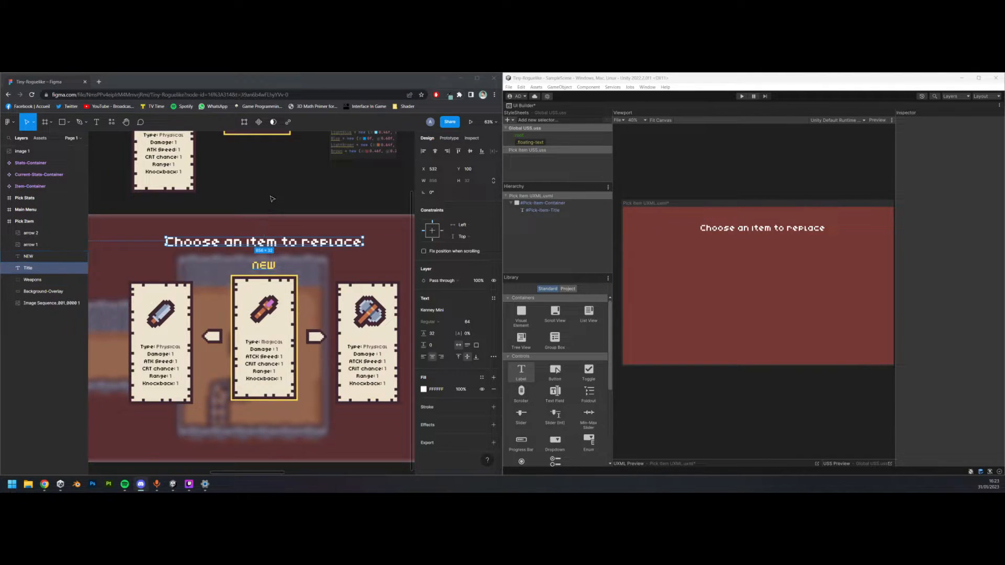
- Add a VisualElement below the title inside Pick-Item-Container and name it Pick-Item-Items
{"action": "middle_click_drag", "start_coordinate": [276, 317], "coordinate": [314, 309]}
{"action": "scroll", "coordinate": [314, 309], "scroll_direction": "down", "scroll_amount": 5, "text": "ctrl"}
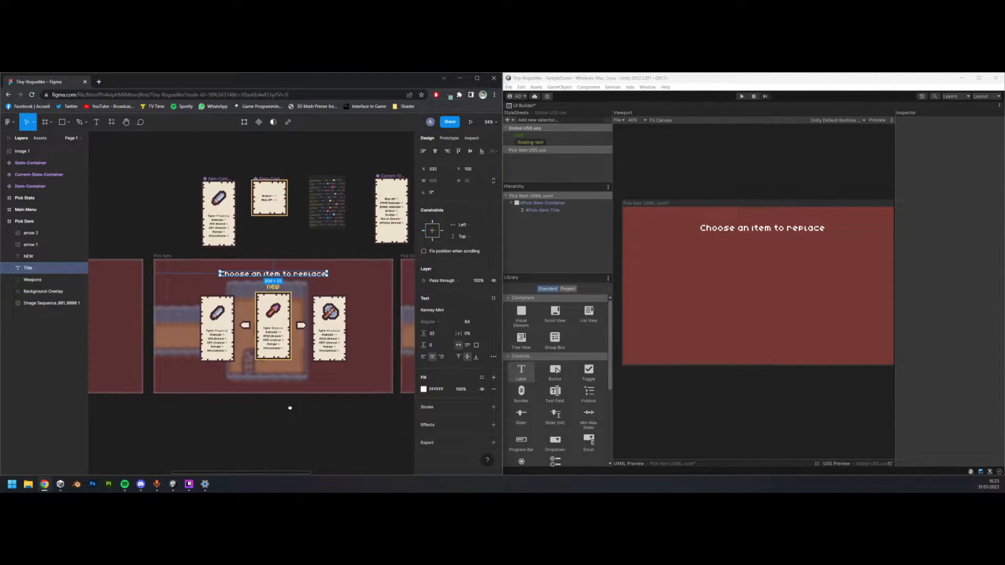
{"action": "left_click", "coordinate": [552, 247]}
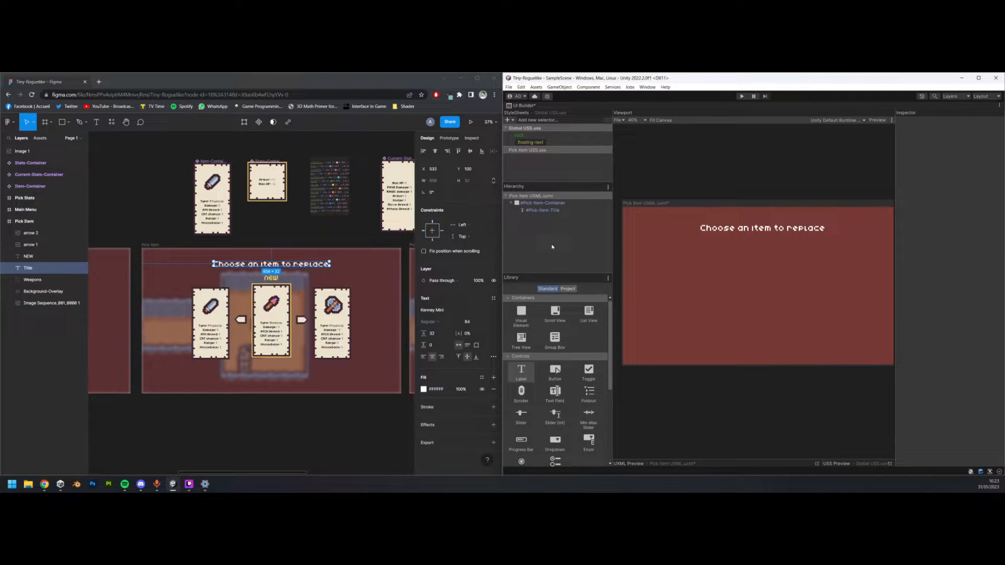
{"action": "left_click_drag", "start_coordinate": [534, 320], "coordinate": [540, 222]}
{"action": "double_click", "coordinate": [540, 219]}
{"action": "type", "text": "Pick"}
{"action": "type", "text": "-Item"}
{"action": "type", "text": "-Items"}
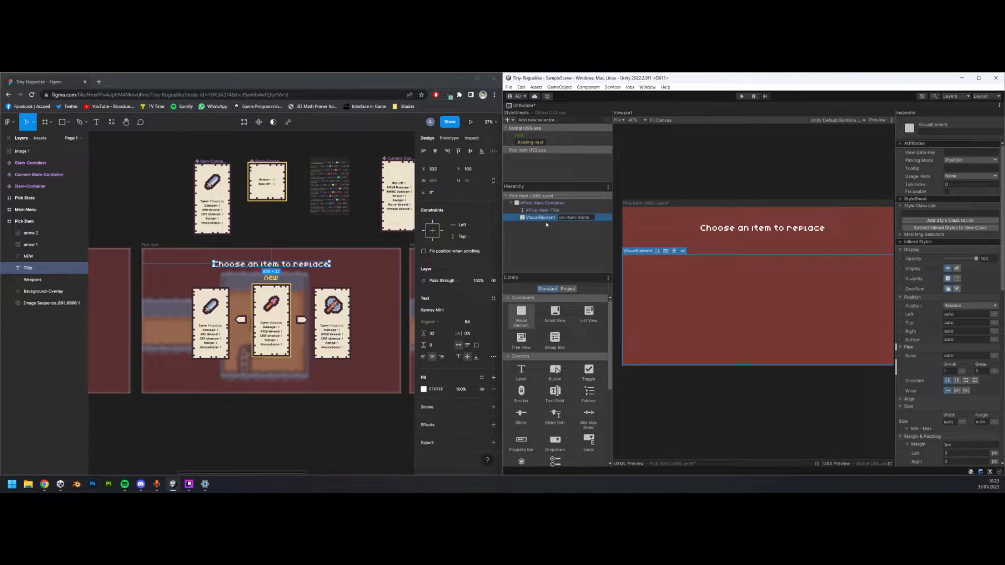
{"action": "key", "text": "Return"}
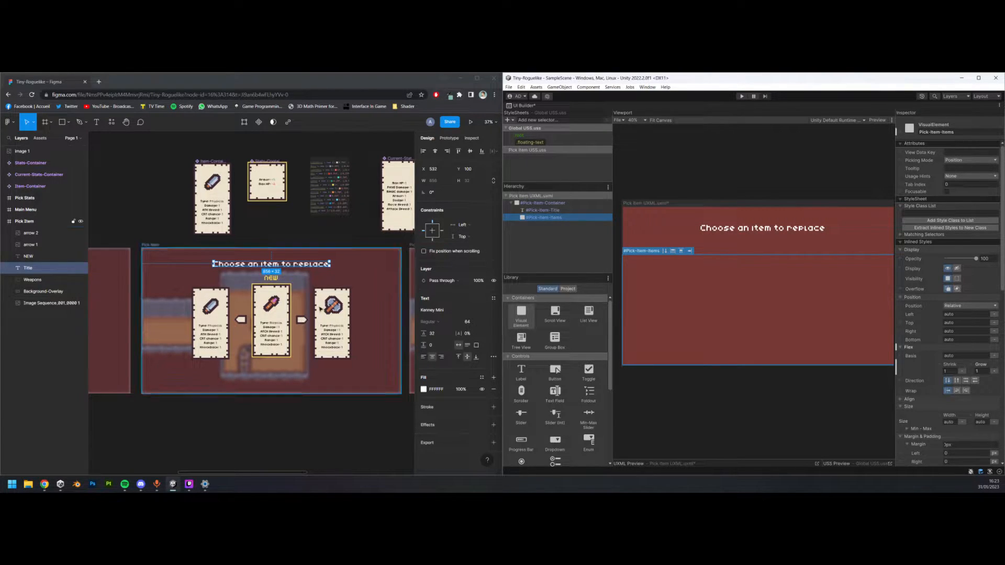
- Add another VisualElement below Pick-Item-Items in Pick-Item-Container and name it Pick-Item-Item
{"action": "scroll", "coordinate": [276, 414], "scroll_direction": "up", "scroll_amount": 1}
{"action": "scroll", "coordinate": [275, 416], "scroll_direction": "up", "scroll_amount": 3, "text": "ctrl"}
{"action": "middle_click_drag", "start_coordinate": [276, 419], "coordinate": [262, 446]}
{"action": "scroll", "coordinate": [263, 446], "scroll_direction": "down", "scroll_amount": 1, "text": "ctrl"}
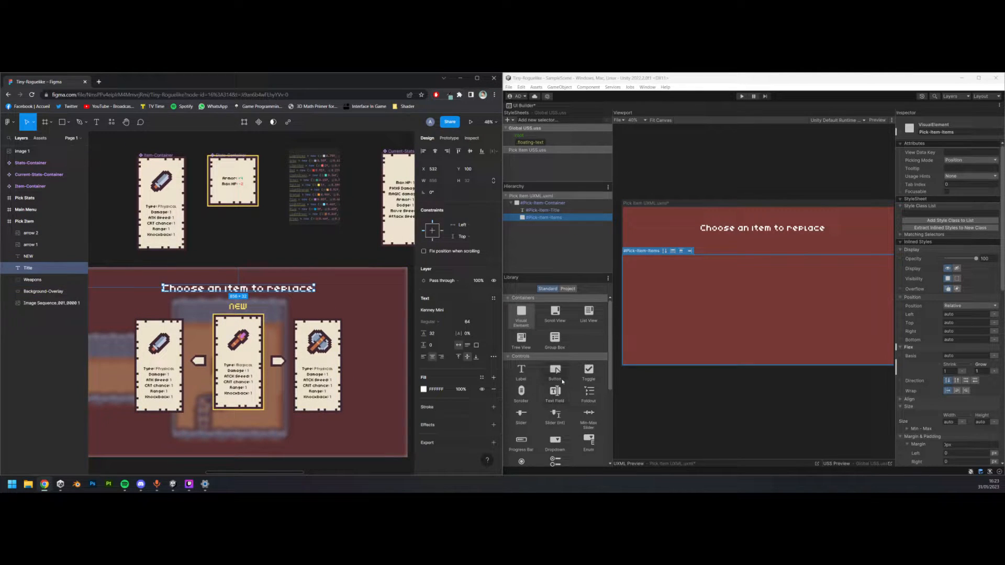
{"action": "left_click_drag", "start_coordinate": [522, 315], "coordinate": [538, 226]}
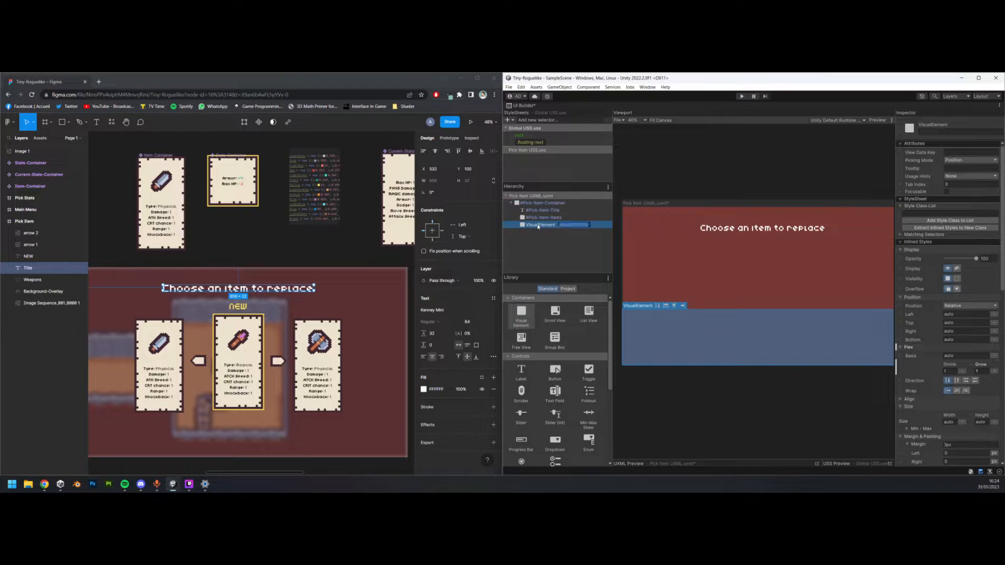
{"action": "type", "text": "Pick-Item-Item"}
{"action": "key", "text": "Return"}
- Size Pick-Item-Item to 256 px wide by 512 px high, matching the Figma Item-Container, and set its position to Absolute
{"action": "scroll", "coordinate": [244, 228], "scroll_direction": "up", "scroll_amount": 5, "text": "ctrl"}
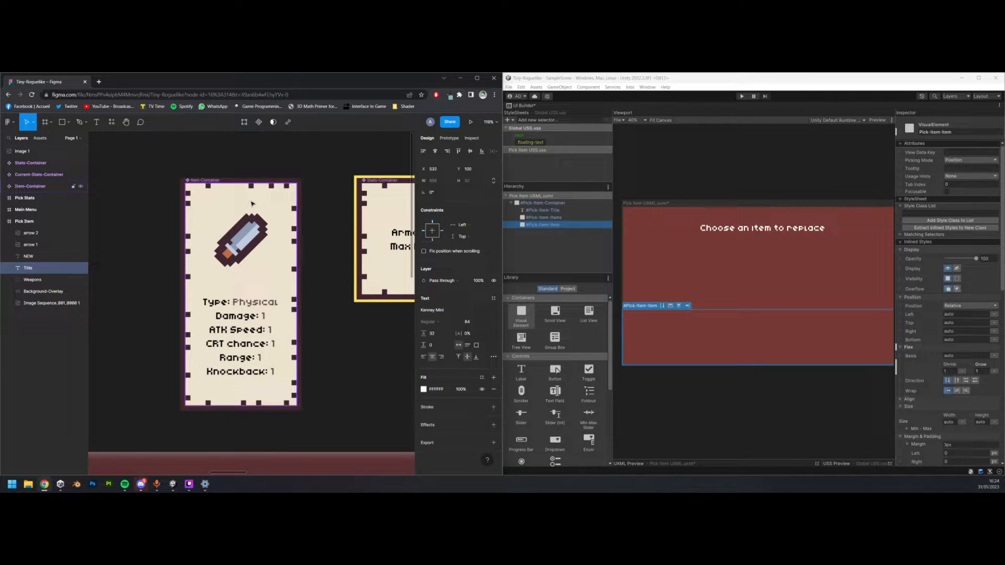
{"action": "left_click", "coordinate": [251, 204]}
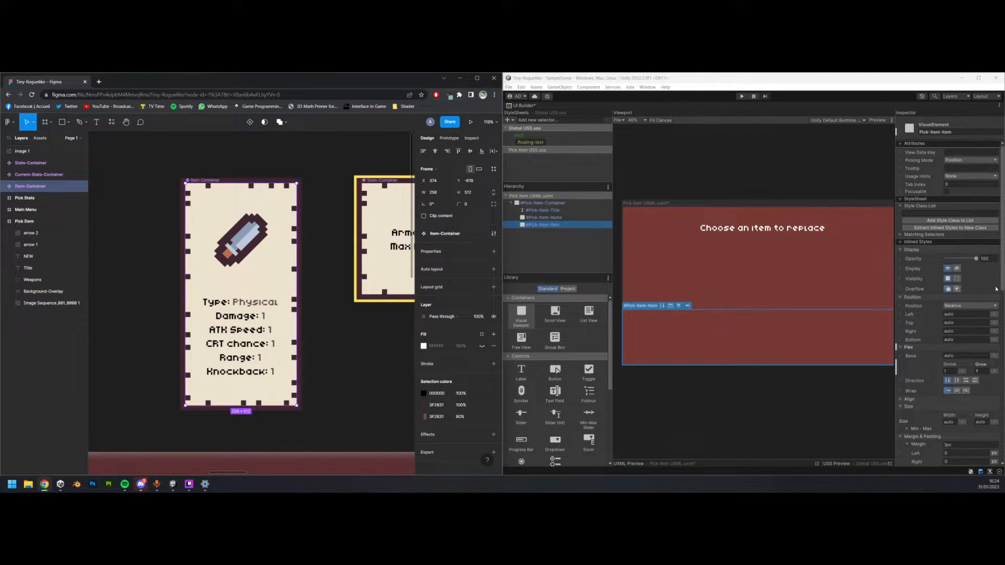
{"action": "scroll", "coordinate": [937, 314], "scroll_direction": "down", "scroll_amount": 3}
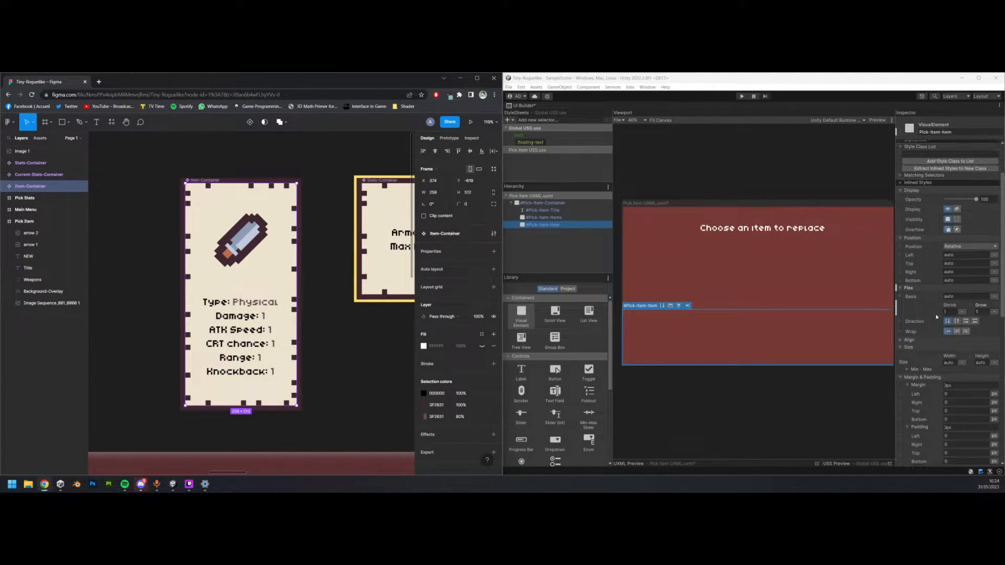
{"action": "scroll", "coordinate": [937, 317], "scroll_direction": "down", "scroll_amount": 3}
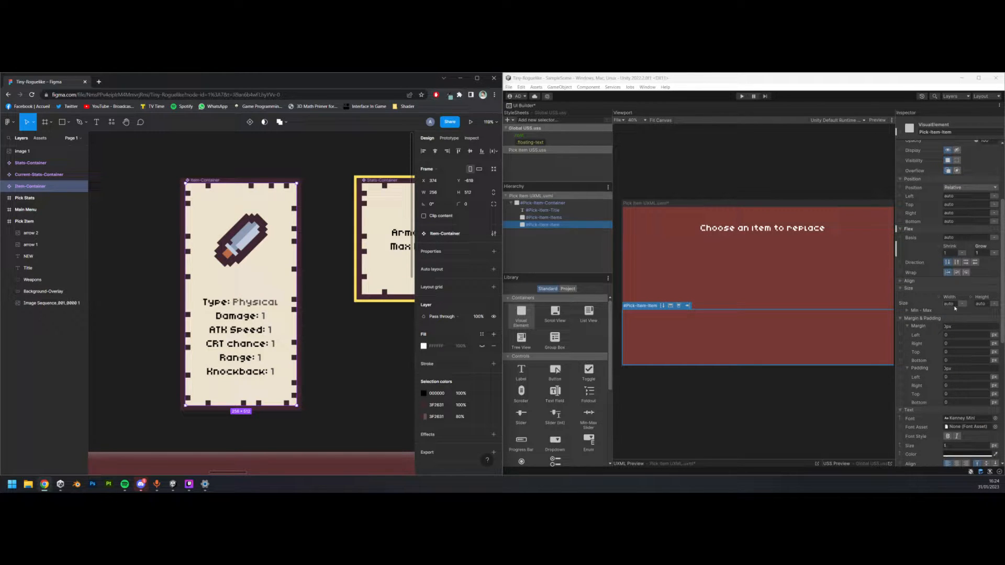
{"action": "left_click", "coordinate": [955, 308]}
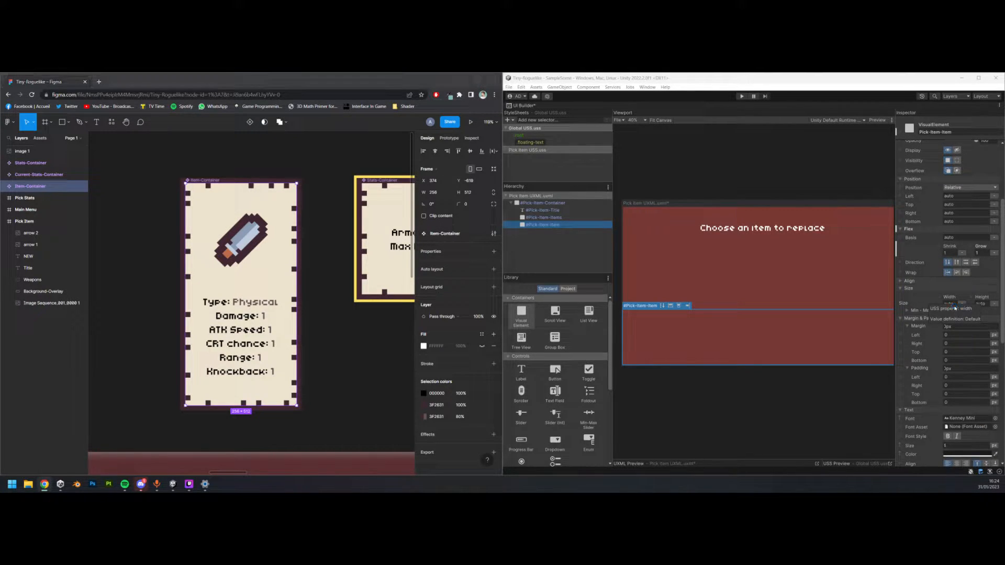
{"action": "left_click", "coordinate": [951, 305]}
{"action": "type", "text": "256"}
{"action": "left_click", "coordinate": [986, 305]}
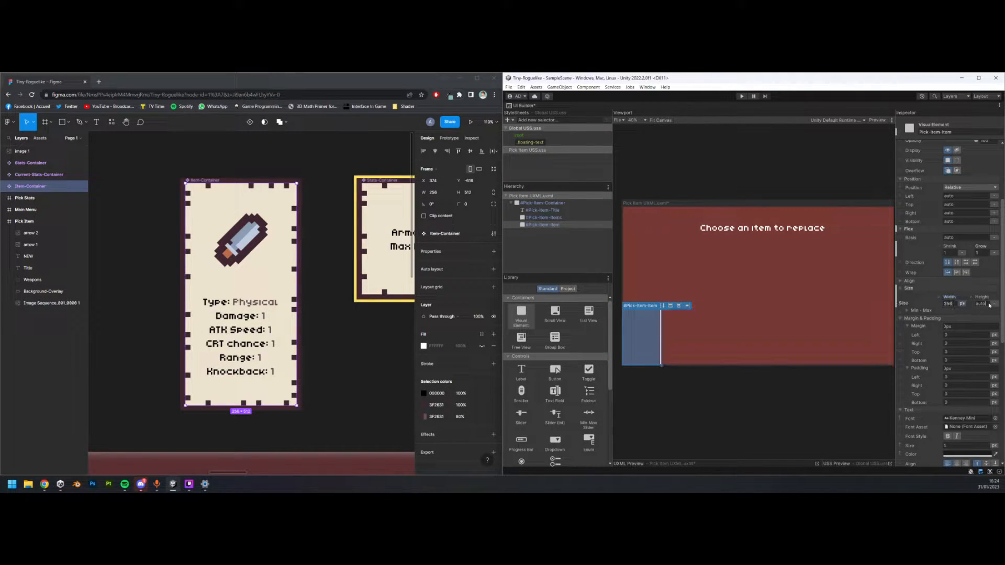
{"action": "type", "text": "512"}
{"action": "key", "text": "Return"}
{"action": "left_click", "coordinate": [969, 188]}
{"action": "left_click", "coordinate": [965, 204]}
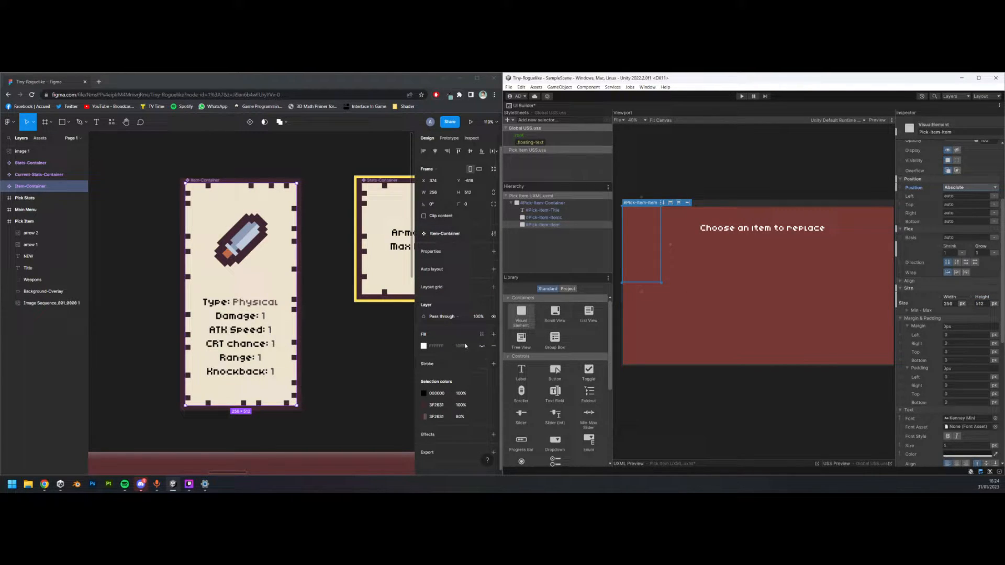
- Assign the 9-Slice-Background texture as the background image of Pick-Item-Item
{"action": "scroll", "coordinate": [445, 354], "scroll_direction": "down", "scroll_amount": 1}
{"action": "middle_click_drag", "start_coordinate": [315, 325], "coordinate": [299, 343]}
{"action": "scroll", "coordinate": [982, 382], "scroll_direction": "down", "scroll_amount": 10}
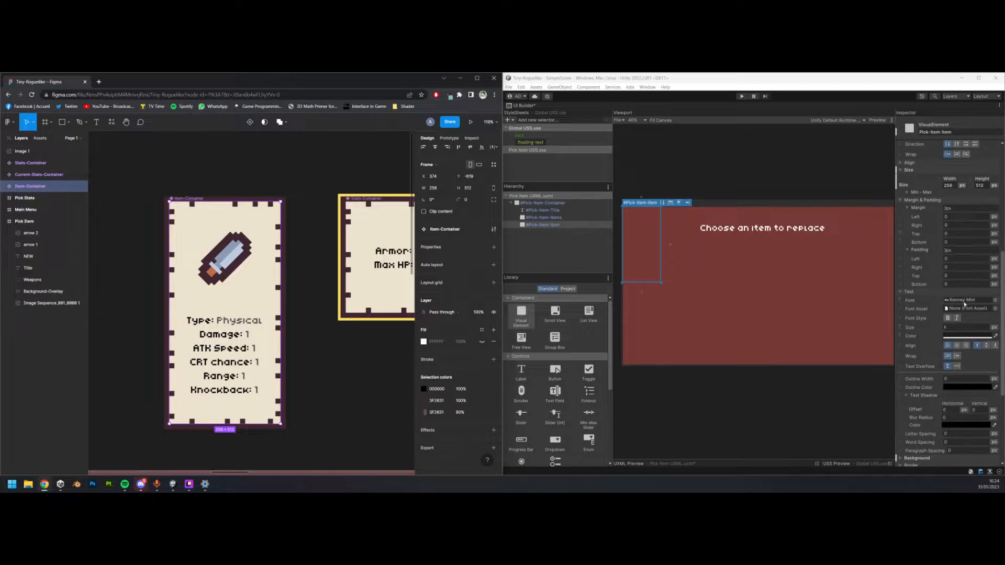
{"action": "scroll", "coordinate": [980, 378], "scroll_direction": "down", "scroll_amount": 1}
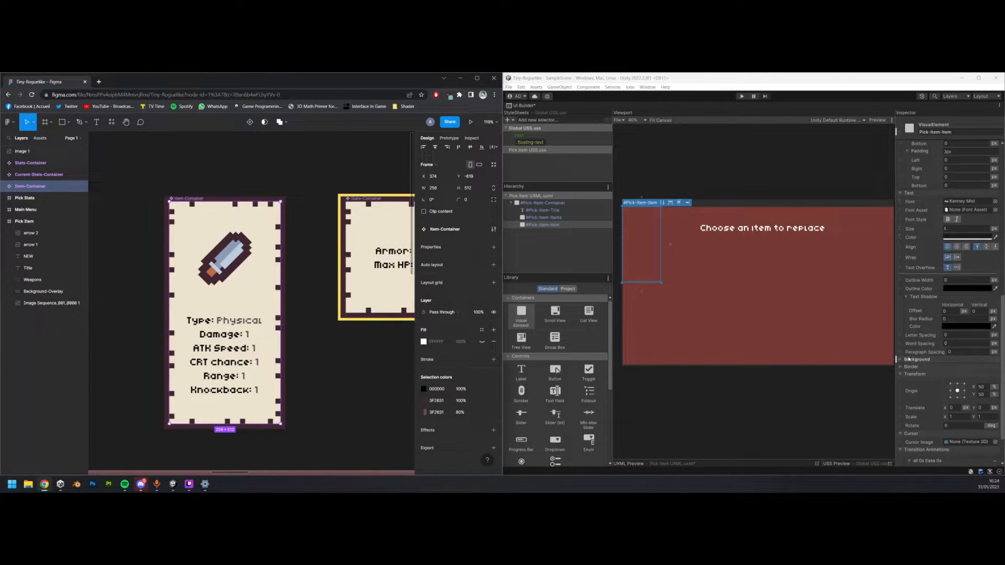
{"action": "left_click", "coordinate": [915, 360]}
{"action": "scroll", "coordinate": [918, 389], "scroll_direction": "down", "scroll_amount": 2}
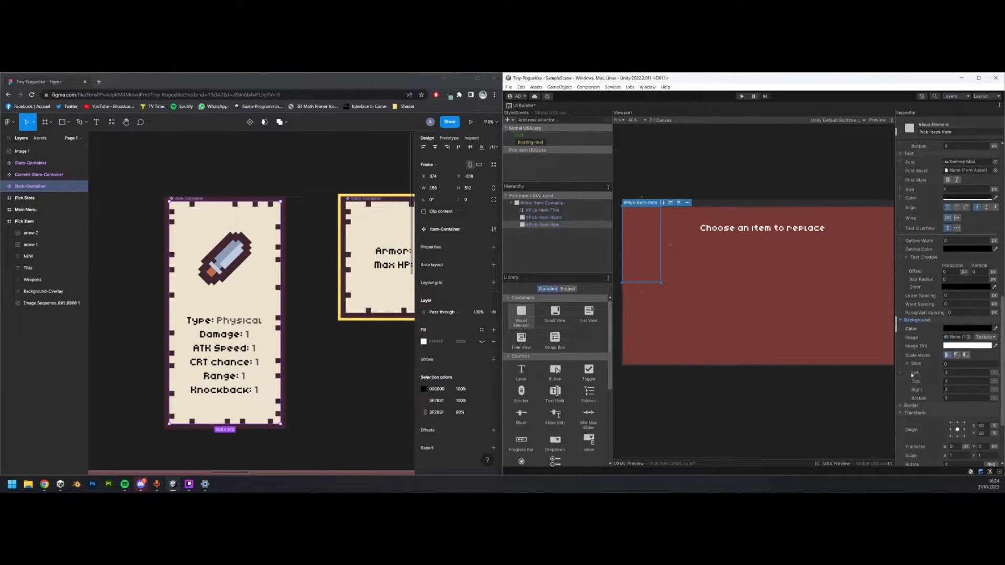
{"action": "left_click", "coordinate": [969, 338]}
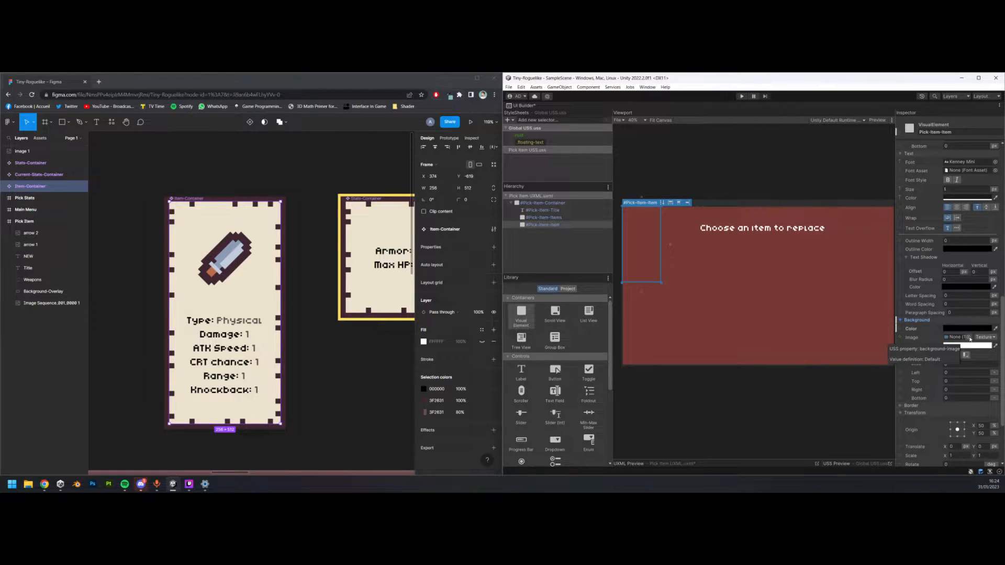
{"action": "key", "text": "Down"}
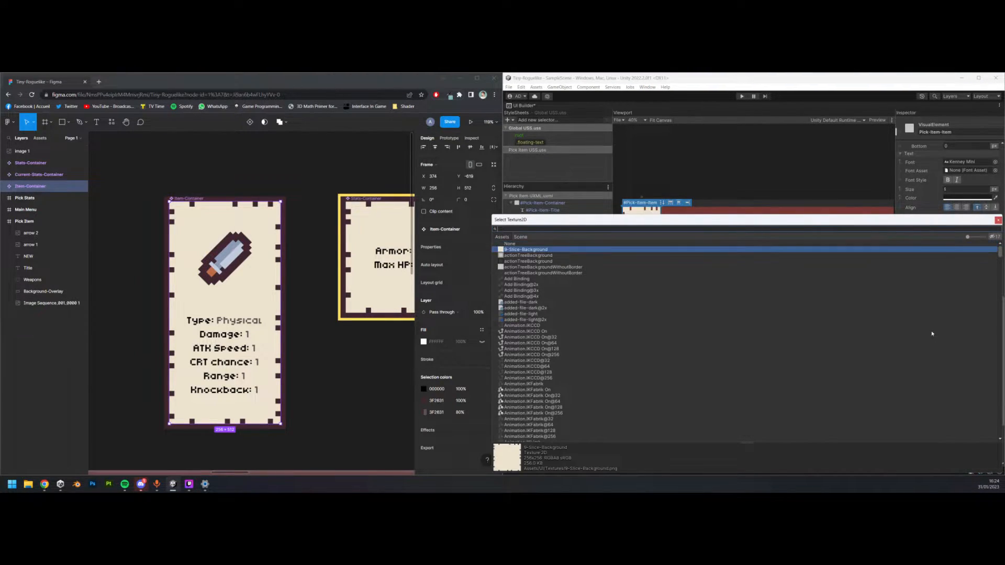
- Confirm the 9-Slice-Background texture as the background image
{"action": "key", "text": "Return"}
{"action": "scroll", "coordinate": [668, 193], "scroll_direction": "up", "scroll_amount": 2}
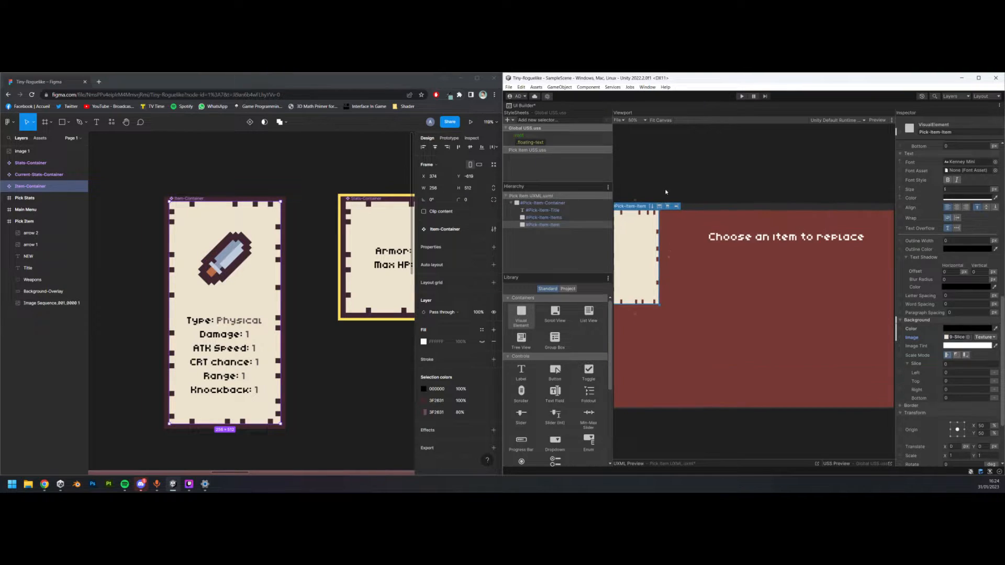
{"action": "middle_click_drag", "start_coordinate": [667, 193], "coordinate": [721, 187]}
{"action": "scroll", "coordinate": [688, 247], "scroll_direction": "up", "scroll_amount": 2}
{"action": "scroll", "coordinate": [650, 240], "scroll_direction": "up", "scroll_amount": 1}
- Try the scale-and-crop mode on Pick-Item-Item's background, return to stretch-to-fill, and set all slices to 9
{"action": "left_click", "coordinate": [561, 225]}
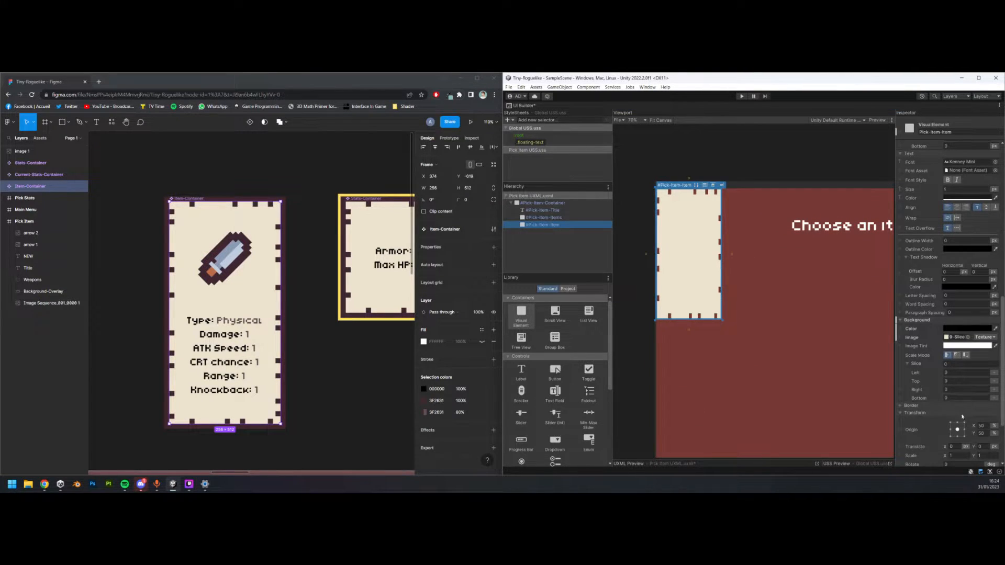
{"action": "left_click", "coordinate": [957, 355]}
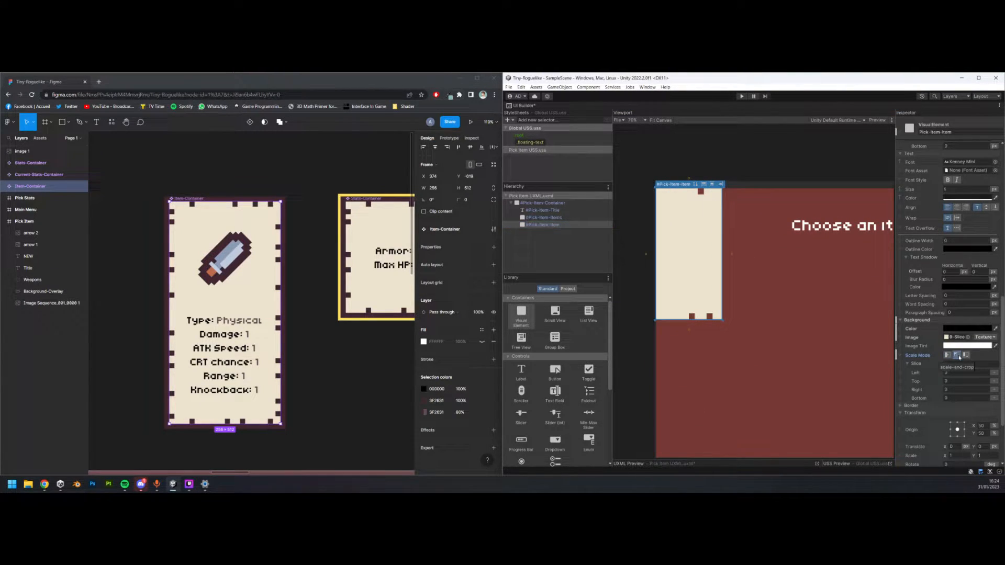
{"action": "left_click", "coordinate": [948, 355]}
{"action": "type", "text": "9"}
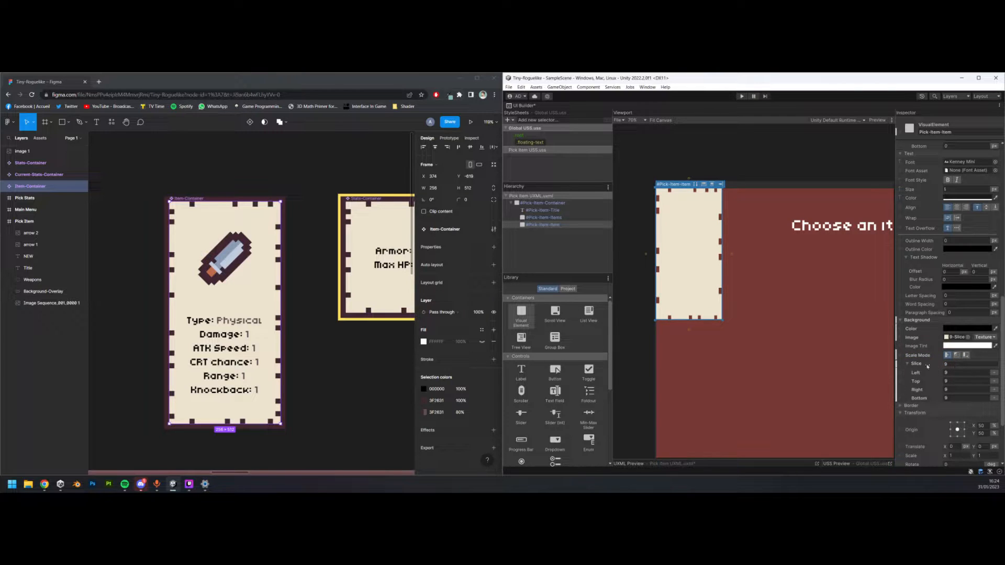
- Set all background slices to 12 and compare the scale-to-fit mode with stretch-to-fill
{"action": "left_click", "coordinate": [966, 355]}
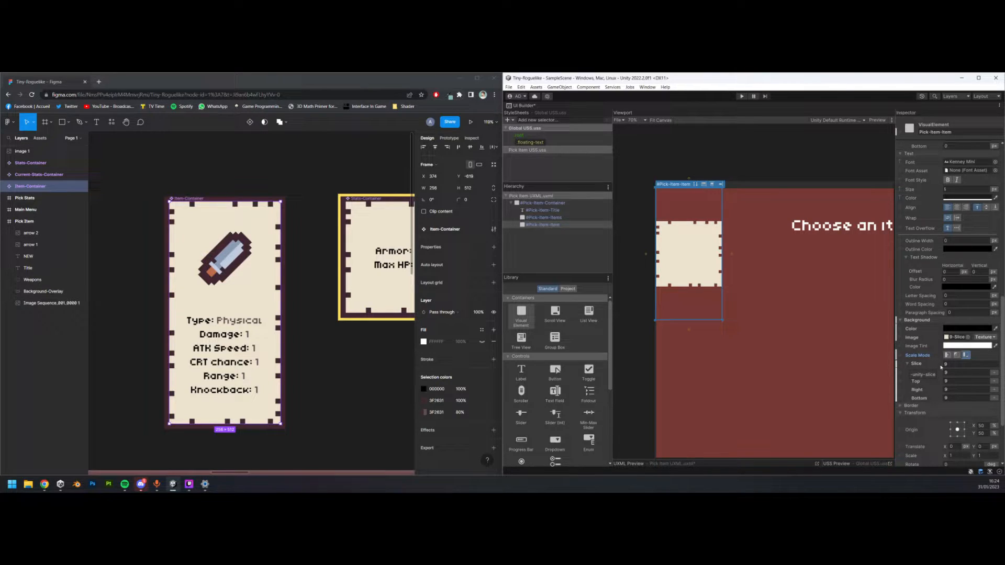
{"action": "left_click", "coordinate": [954, 364]}
{"action": "left_click", "coordinate": [949, 355]}
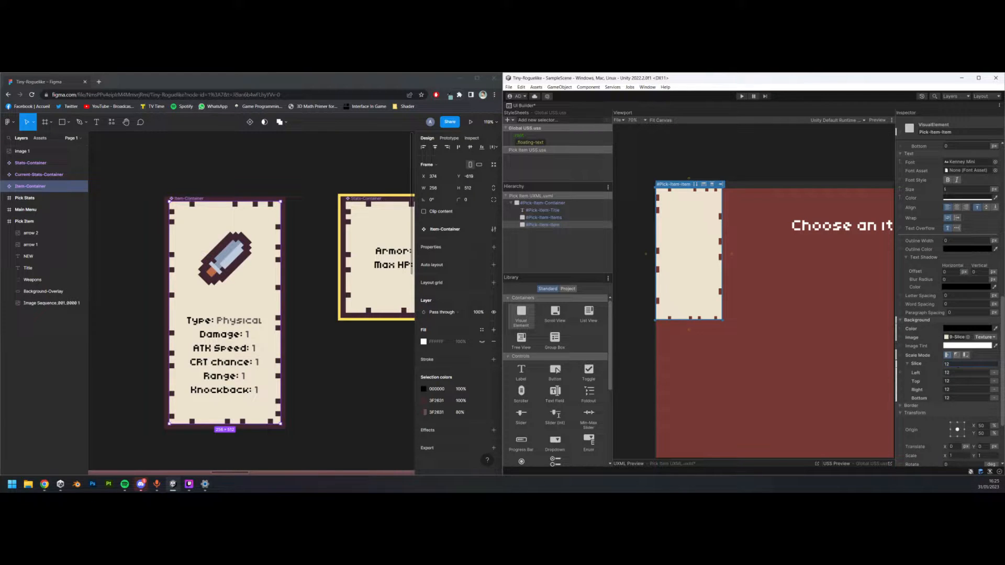
{"action": "left_click", "coordinate": [966, 356]}
{"action": "left_click", "coordinate": [948, 355]}
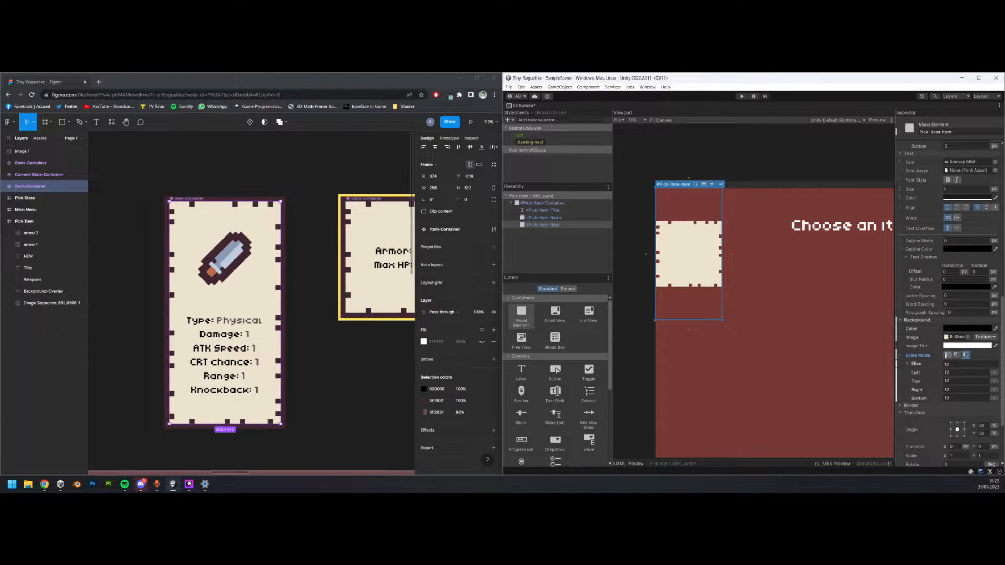
- Try slice values of 24 and 64 on all sides of Pick-Item-Item's background
{"action": "scroll", "coordinate": [691, 208], "scroll_direction": "up", "scroll_amount": 4}
{"action": "scroll", "coordinate": [689, 208], "scroll_direction": "up", "scroll_amount": 1}
{"action": "middle_click_drag", "start_coordinate": [689, 210], "coordinate": [732, 241]}
{"action": "left_click", "coordinate": [545, 225]}
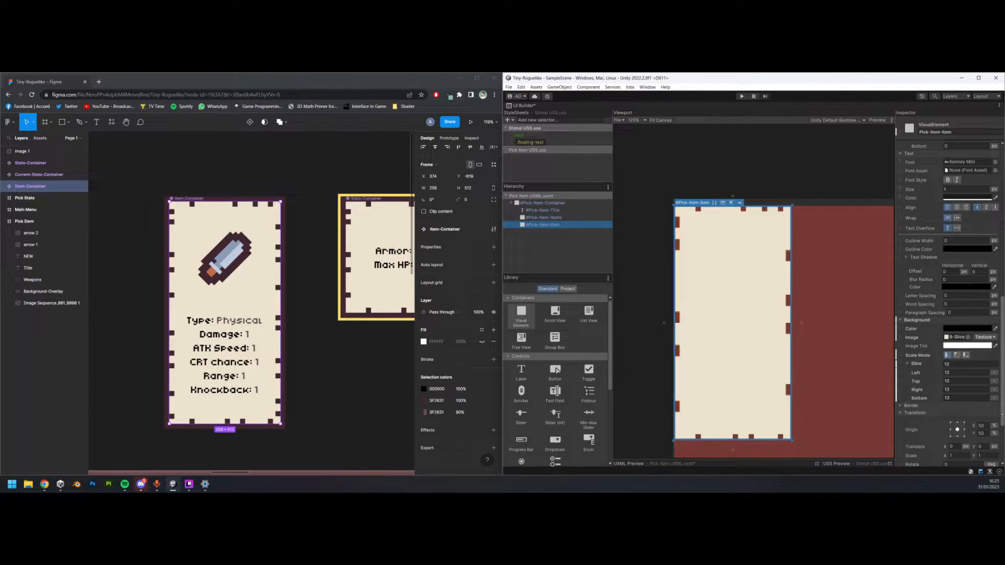
{"action": "left_click", "coordinate": [970, 365]}
{"action": "type", "text": "24"}
{"action": "key", "text": "Return"}
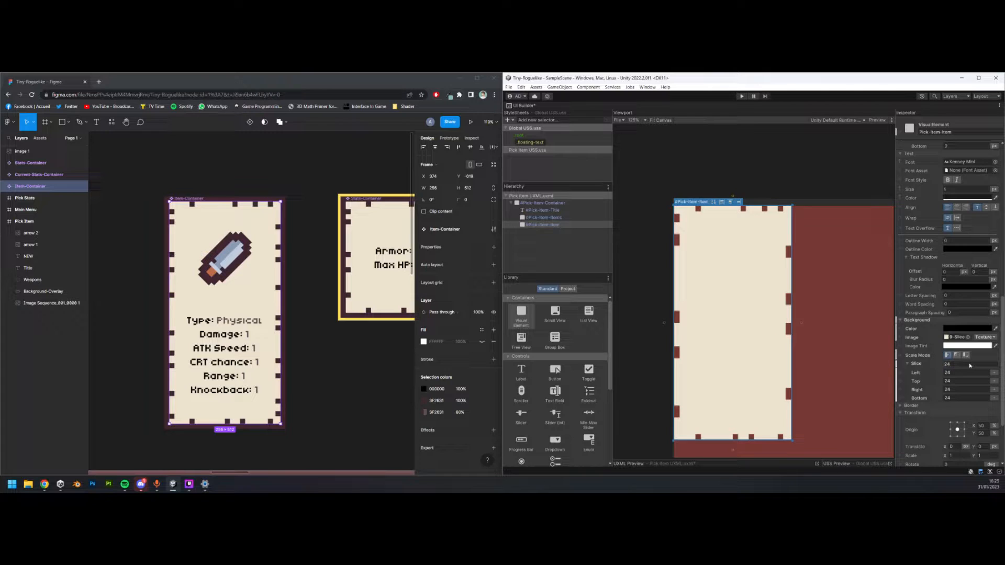
{"action": "type", "text": "64"}
{"action": "key", "text": "Return"}
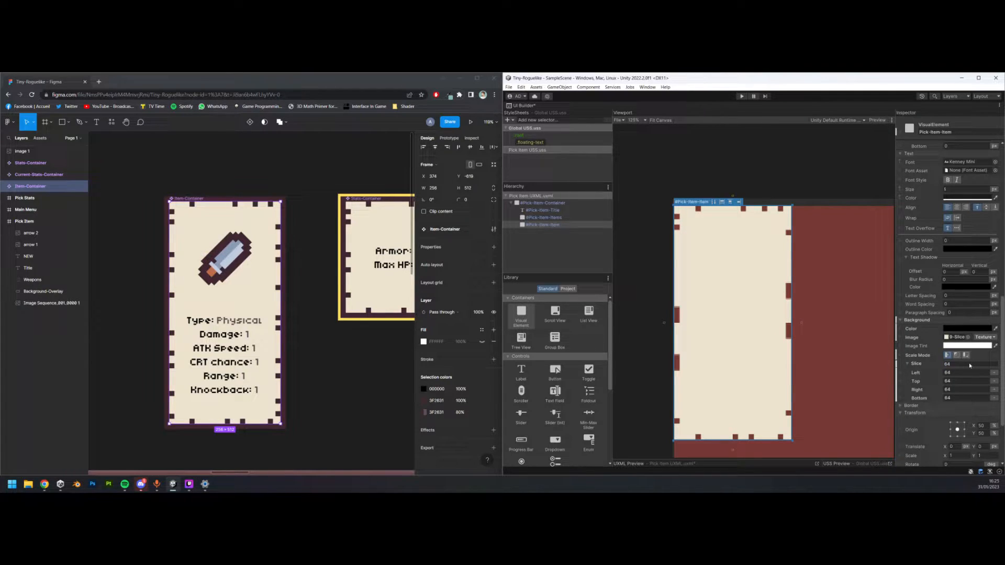
- Try a slice value of 1 on all sides, switching between scale-to-fit and stretch-to-fill
{"action": "left_click", "coordinate": [969, 365]}
{"action": "type", "text": "1"}
{"action": "key", "text": "Return"}
{"action": "left_click", "coordinate": [966, 355]}
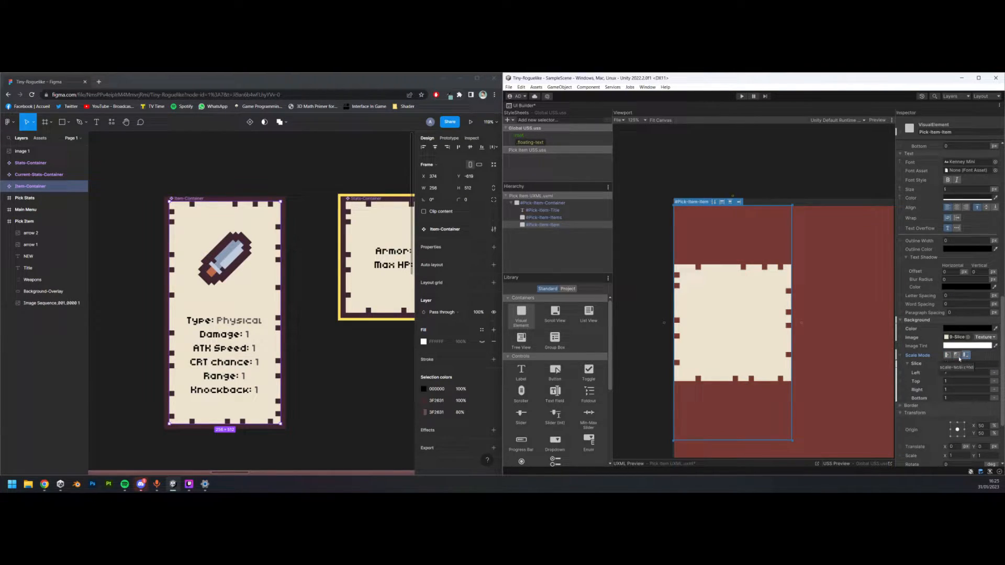
{"action": "left_click", "coordinate": [948, 356]}
- Change the background image type to Sprite and assign the 9-Slice-Background sprite to Pick-Item-Item
{"action": "left_click", "coordinate": [986, 337]}
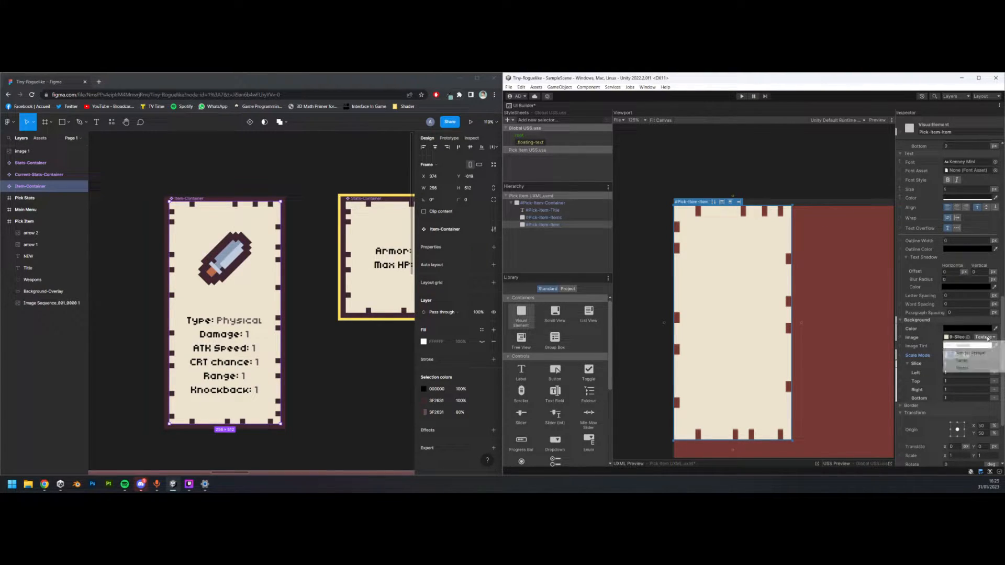
{"action": "left_click", "coordinate": [966, 362]}
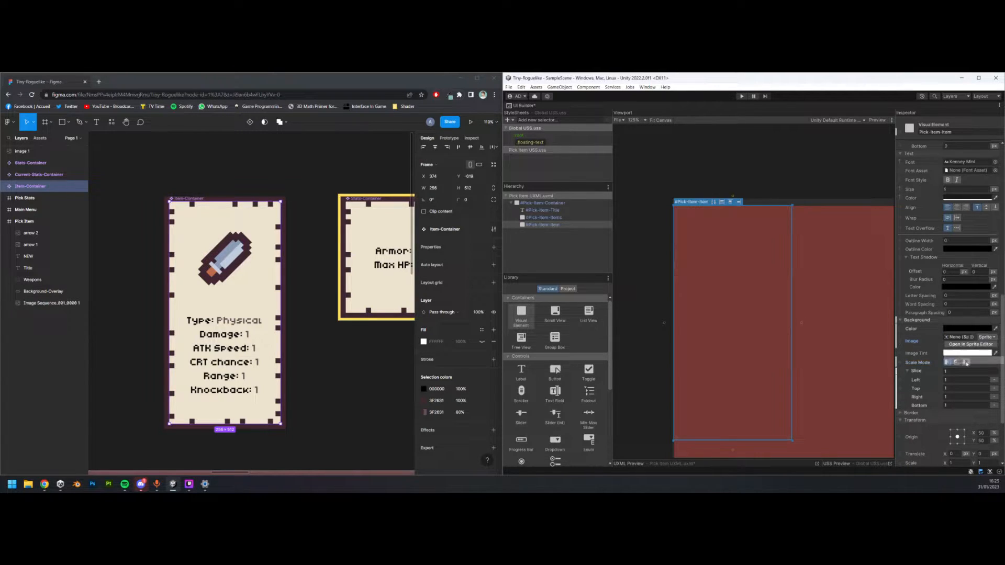
{"action": "left_click", "coordinate": [972, 338]}
{"action": "double_click", "coordinate": [542, 249]}
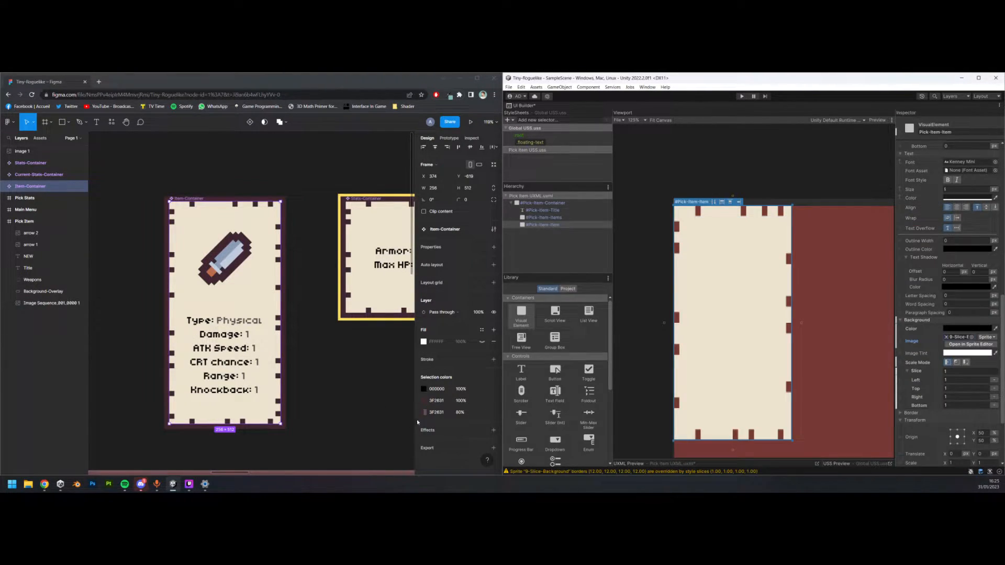
- Try uniform slice values of 13, 235 and 2351 on the sprite background
{"action": "left_click", "coordinate": [963, 371]}
{"action": "type", "text": "13"}
{"action": "key", "text": "Return"}
{"action": "left_click_drag", "start_coordinate": [946, 372], "coordinate": [20, 346]}
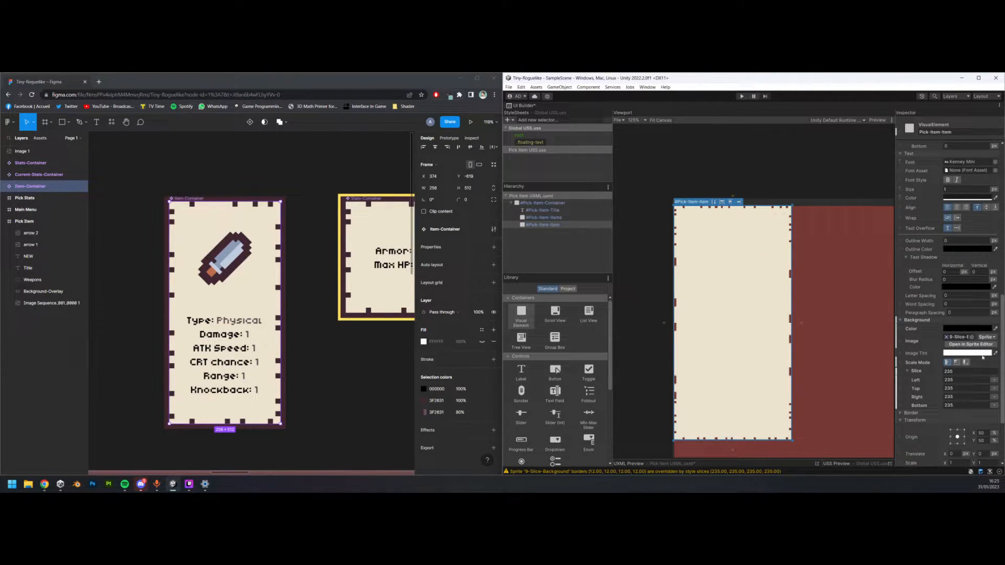
{"action": "type", "text": "1"}
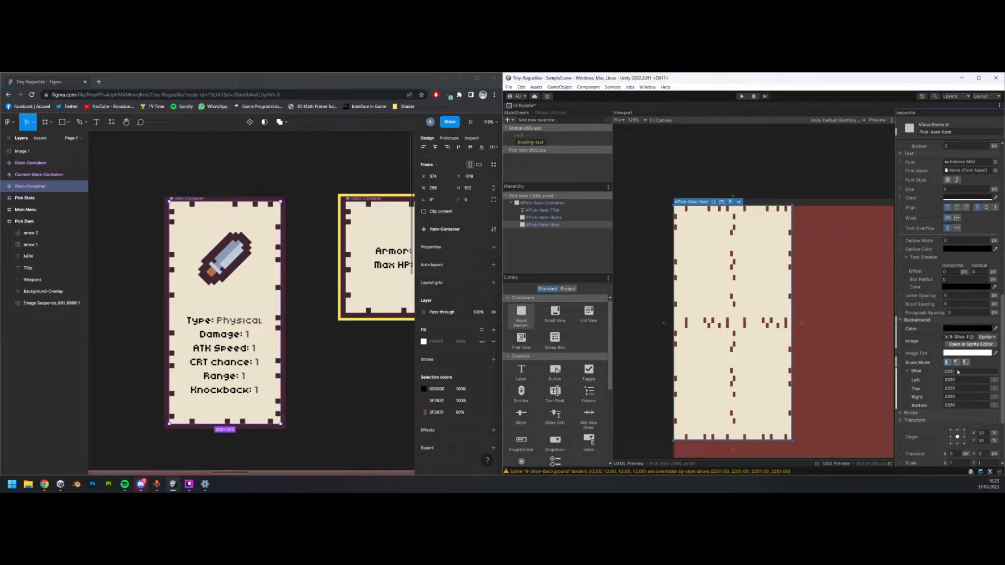
- Try slices of 8 on every side, adjusting the right slice to 12 and the bottom slice to 7
{"action": "mouse_move", "coordinate": [911, 389]}
{"action": "left_mouse_down"}
{"action": "mouse_move", "coordinate": [938, 386]}
{"action": "mouse_move", "coordinate": [916, 380]}
{"action": "left_mouse_up"}
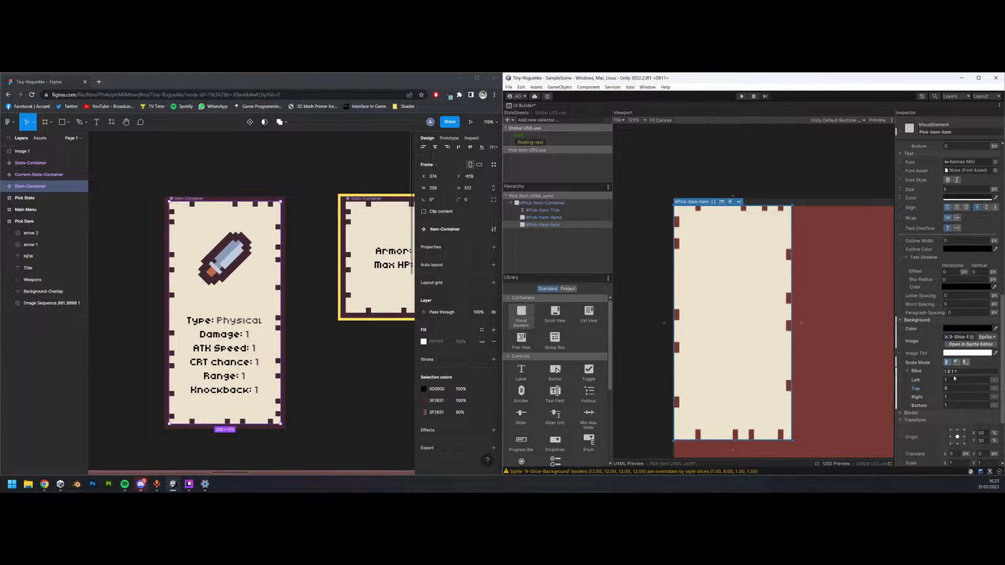
{"action": "left_click", "coordinate": [955, 407]}
{"action": "type", "text": "8"}
{"action": "left_click", "coordinate": [956, 383]}
{"action": "type", "text": "8"}
{"action": "key", "text": "Return"}
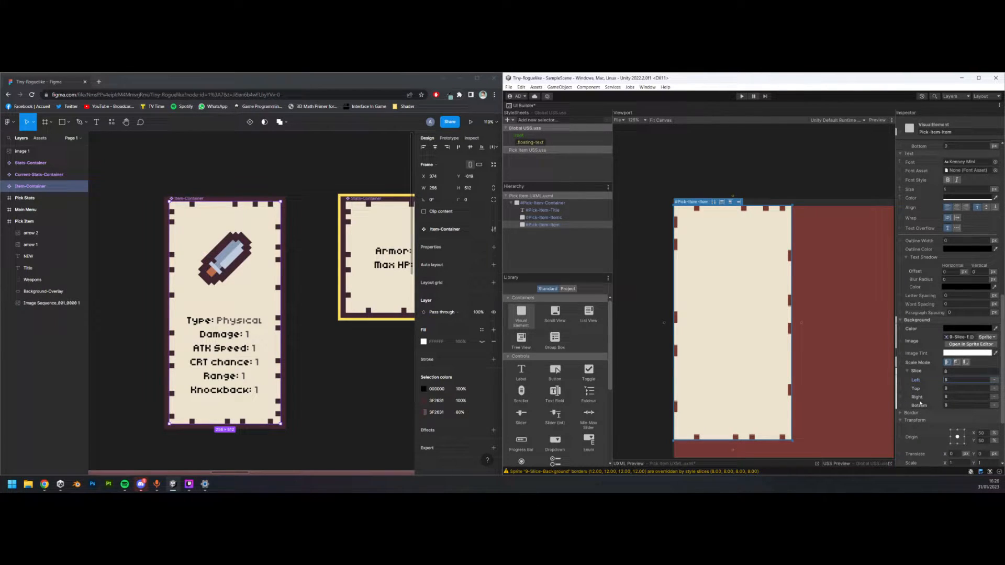
{"action": "left_click_drag", "start_coordinate": [921, 405], "coordinate": [921, 400]}
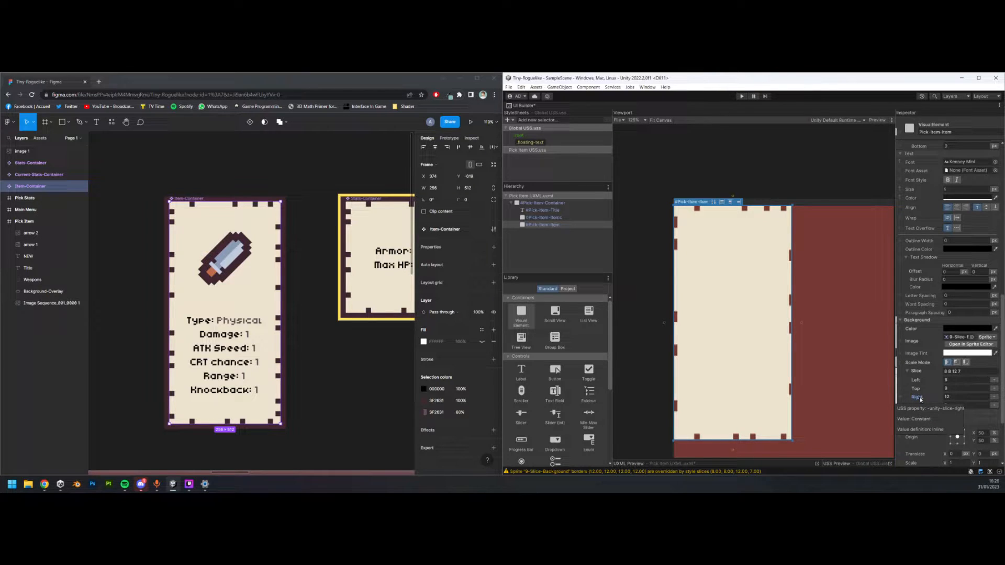
- Set the background slices to 1 on all sides and save the UI document
{"action": "left_click", "coordinate": [971, 371]}
{"action": "type", "text": "1"}
{"action": "key", "text": "Return"}
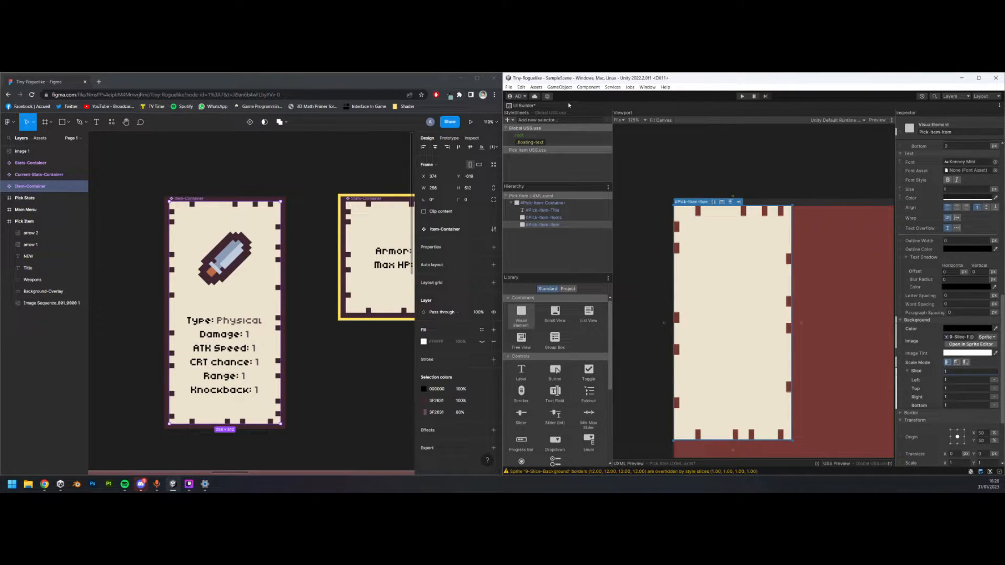
{"action": "key", "text": "ctrl+s"}
- Examine the 9-Slice-Background texture's import settings and its borders in the Sprite Editor, and return to the enlarged UI Builder
{"action": "double_click", "coordinate": [534, 108]}
{"action": "scroll", "coordinate": [813, 397], "scroll_direction": "down", "scroll_amount": 1}
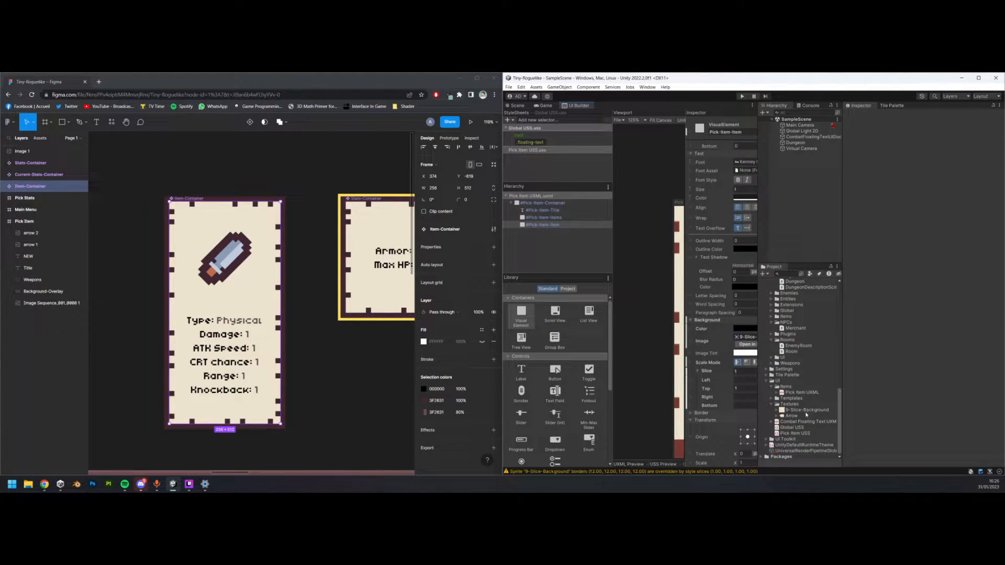
{"action": "left_click", "coordinate": [811, 411]}
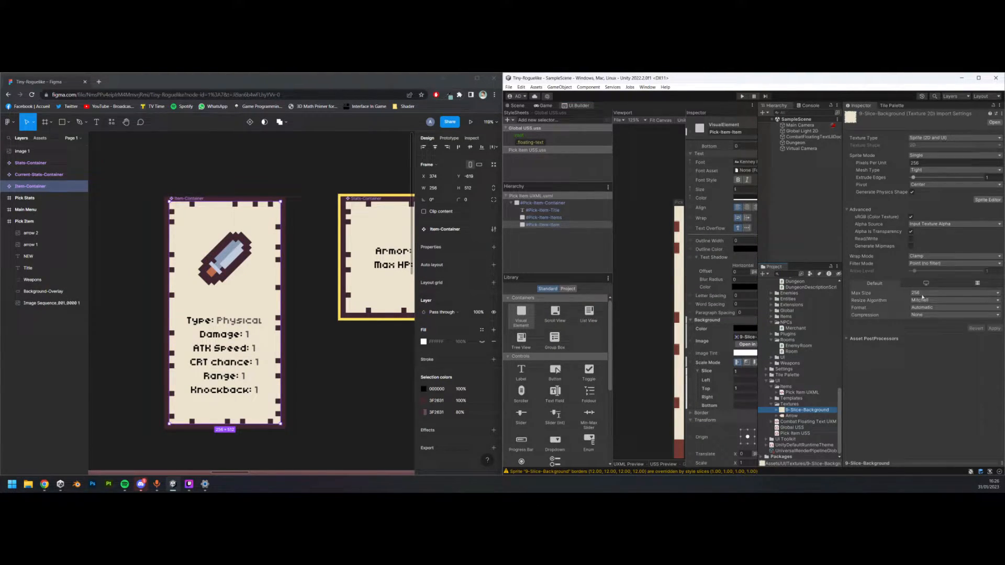
{"action": "left_click", "coordinate": [984, 198]}
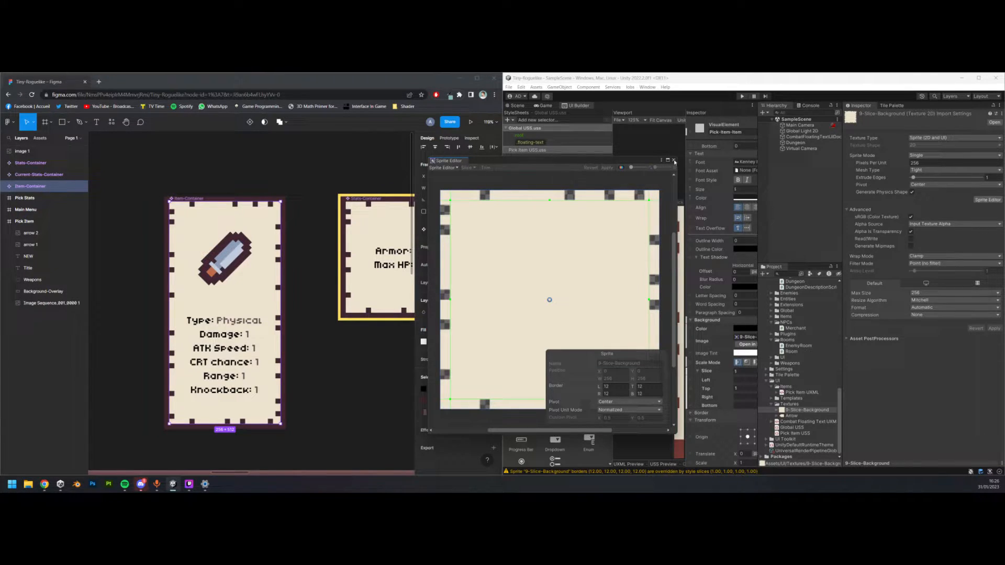
{"action": "left_click", "coordinate": [674, 161]}
{"action": "left_click", "coordinate": [636, 175]}
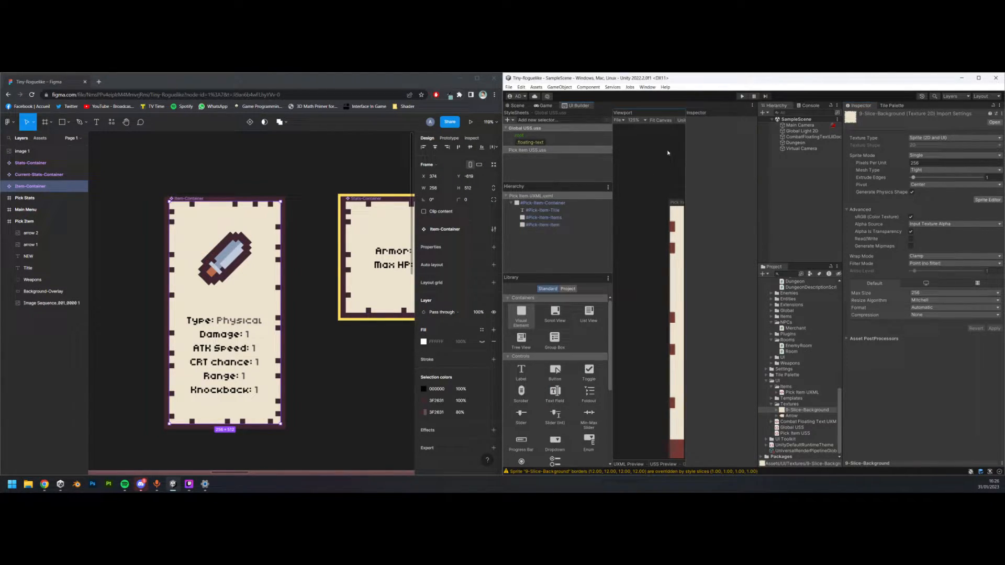
{"action": "double_click", "coordinate": [574, 106]}
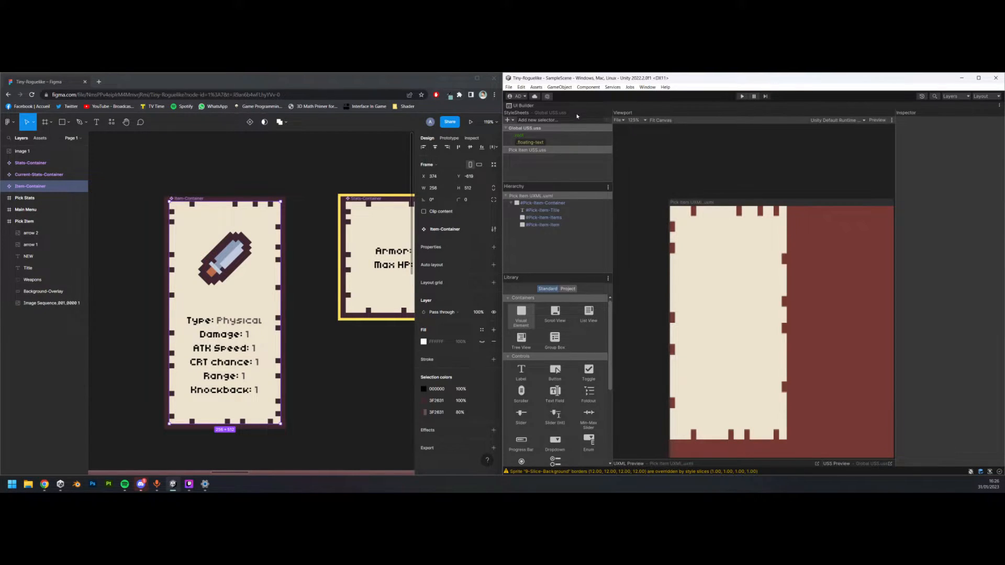
{"action": "scroll", "coordinate": [764, 246], "scroll_direction": "down", "scroll_amount": 5}
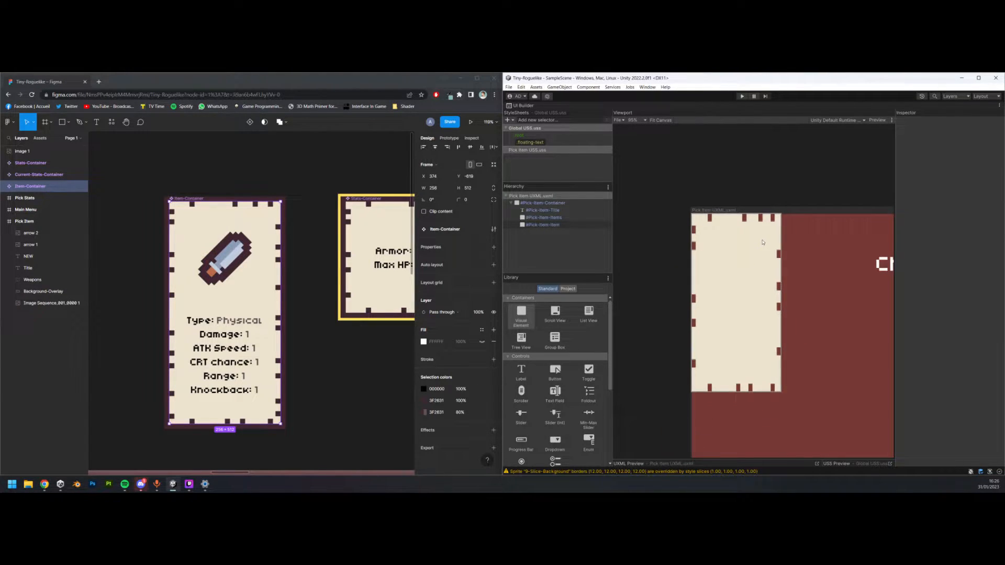
- Switch to the browser and search the web for "uitoolkit slice" in a new tab
{"action": "left_click", "coordinate": [98, 82]}
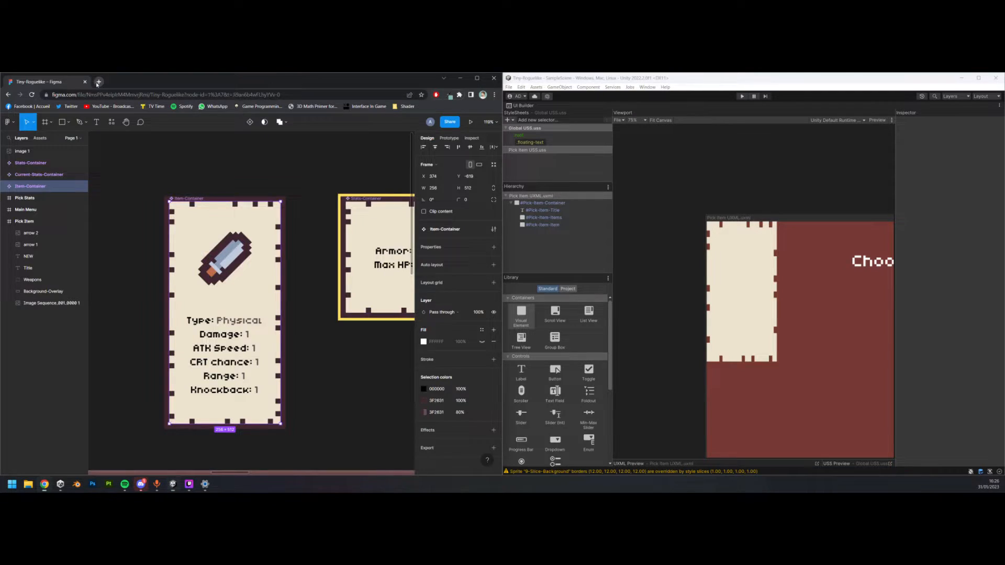
{"action": "type", "text": "uitoolkit"}
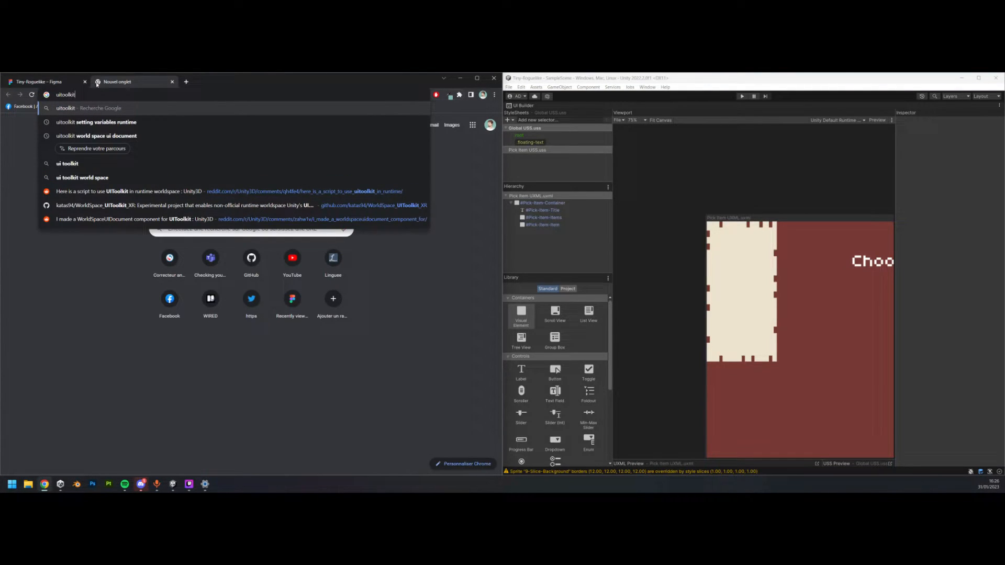
{"action": "type", "text": " slice"}
{"action": "key", "text": "Return"}
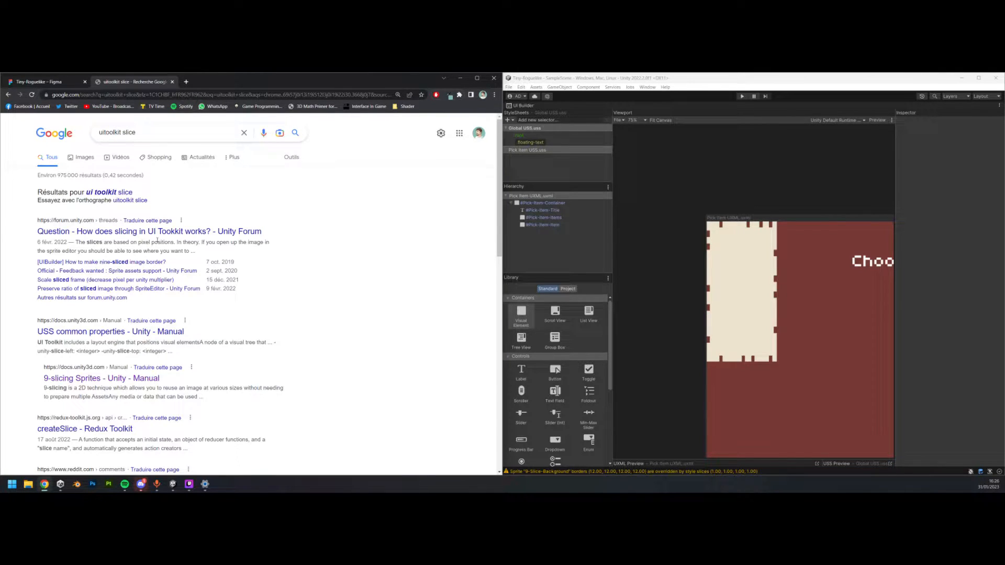
- Open the Unity Forum thread on how slicing works in UI Toolkit and read the replies about distorted slices
{"action": "left_click", "coordinate": [157, 231]}
{"action": "scroll", "coordinate": [382, 298], "scroll_direction": "down", "scroll_amount": 5}
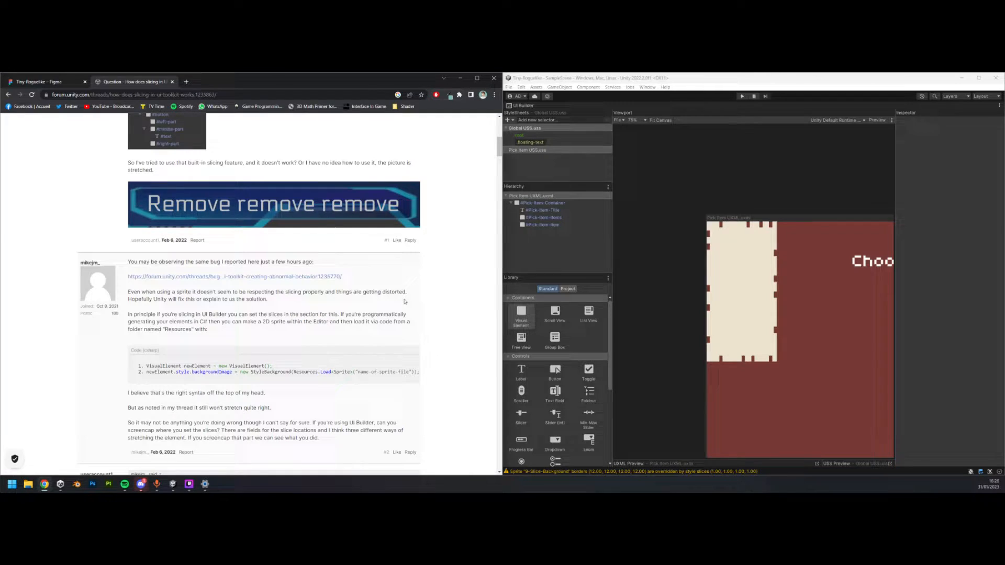
{"action": "scroll", "coordinate": [404, 302], "scroll_direction": "down", "scroll_amount": 5}
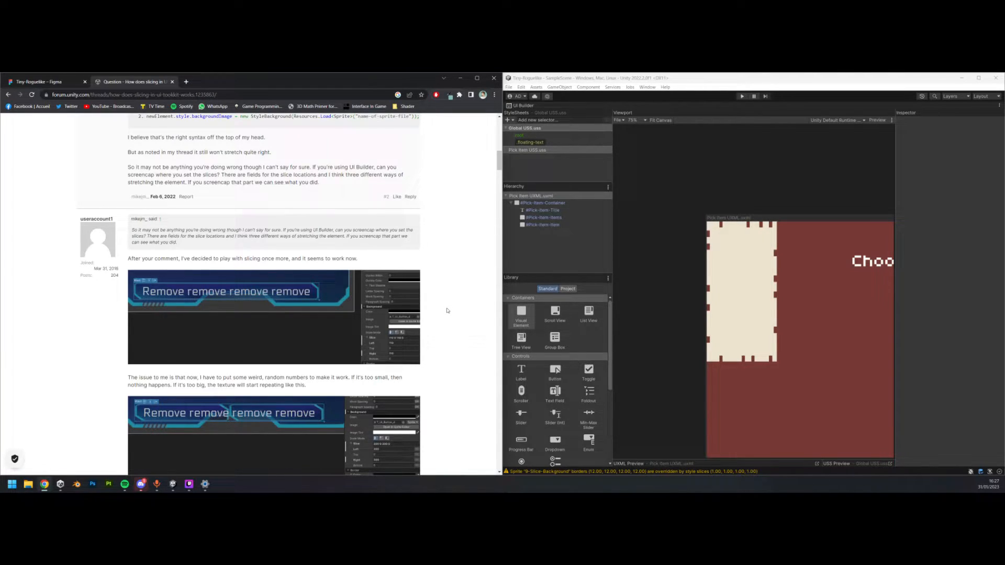
{"action": "scroll", "coordinate": [448, 310], "scroll_direction": "down", "scroll_amount": 2}
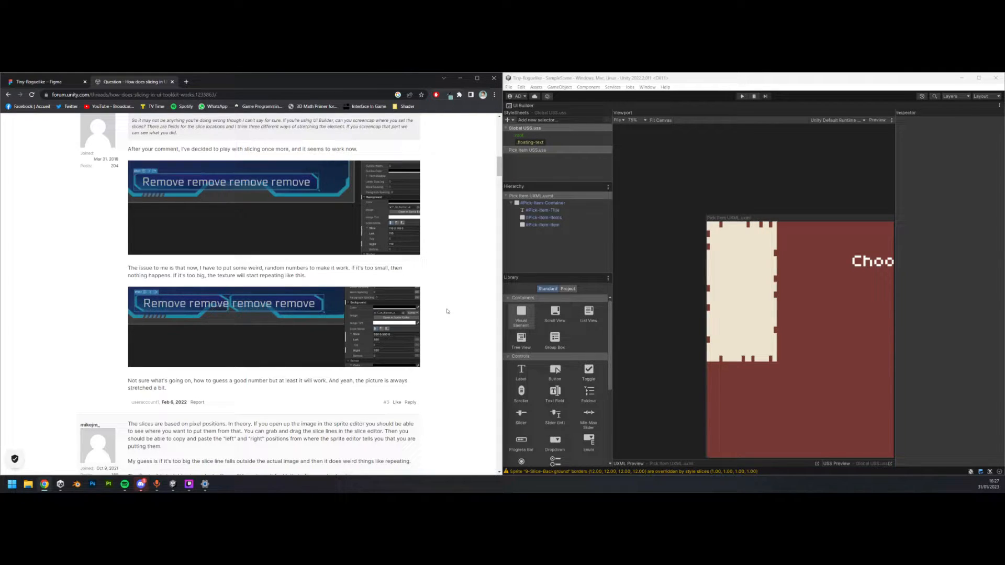
{"action": "scroll", "coordinate": [448, 311], "scroll_direction": "down", "scroll_amount": 10}
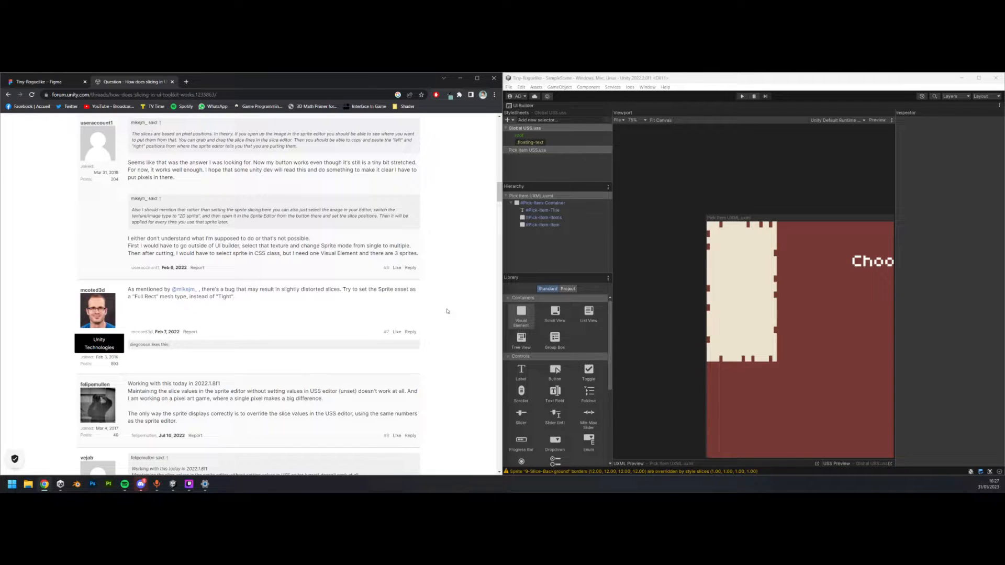
- Switch to Unity, set the 9-Slice-Background texture's mesh type to Full Rect, apply it, and return to the enlarged UI Builder
{"action": "double_click", "coordinate": [520, 105]}
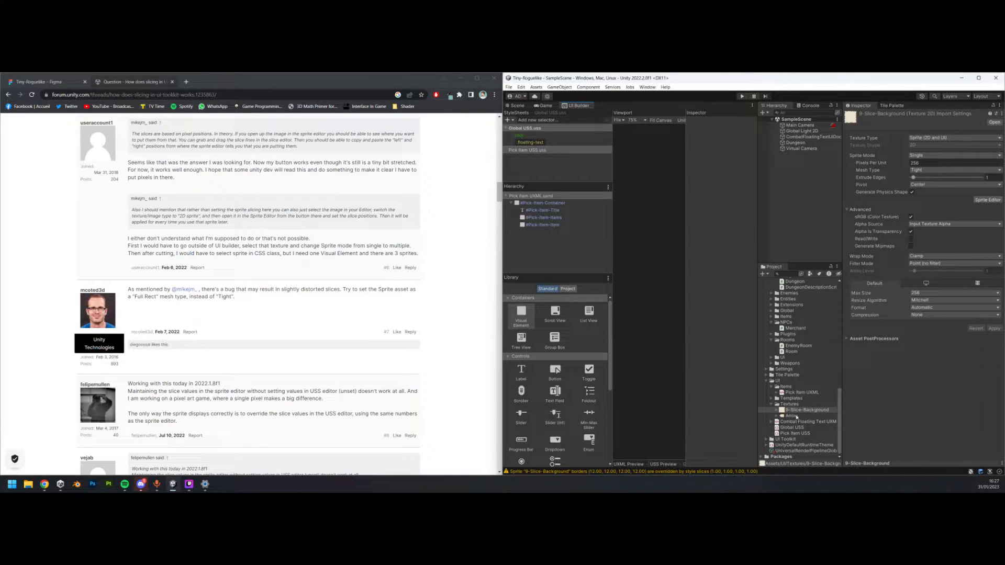
{"action": "left_click", "coordinate": [943, 170]}
{"action": "left_click", "coordinate": [934, 178]}
{"action": "left_click", "coordinate": [994, 328]}
{"action": "double_click", "coordinate": [581, 107]}
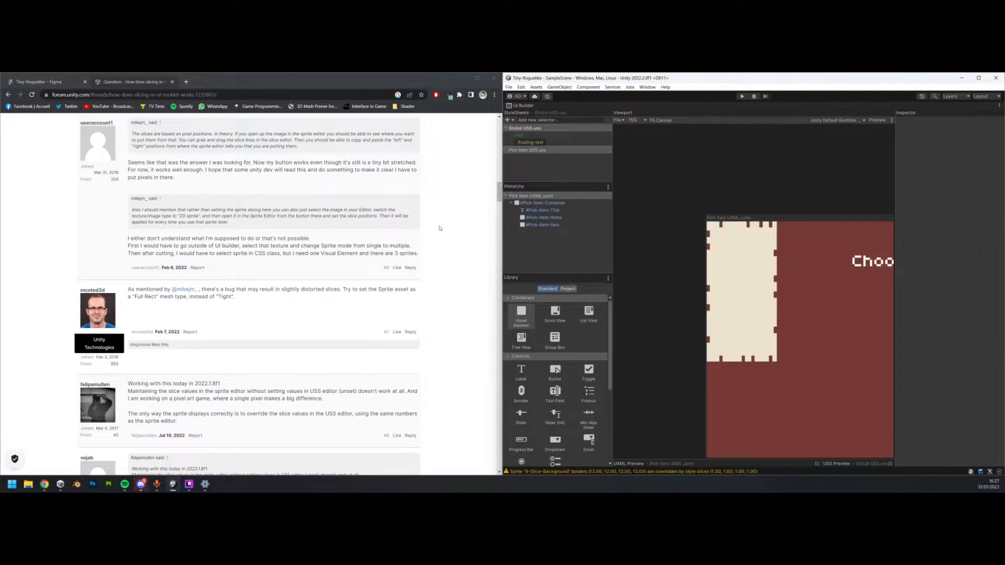
- Read the further forum replies comparing sprite and texture mode for sliced backgrounds
{"action": "scroll", "coordinate": [427, 317], "scroll_direction": "down", "scroll_amount": 5}
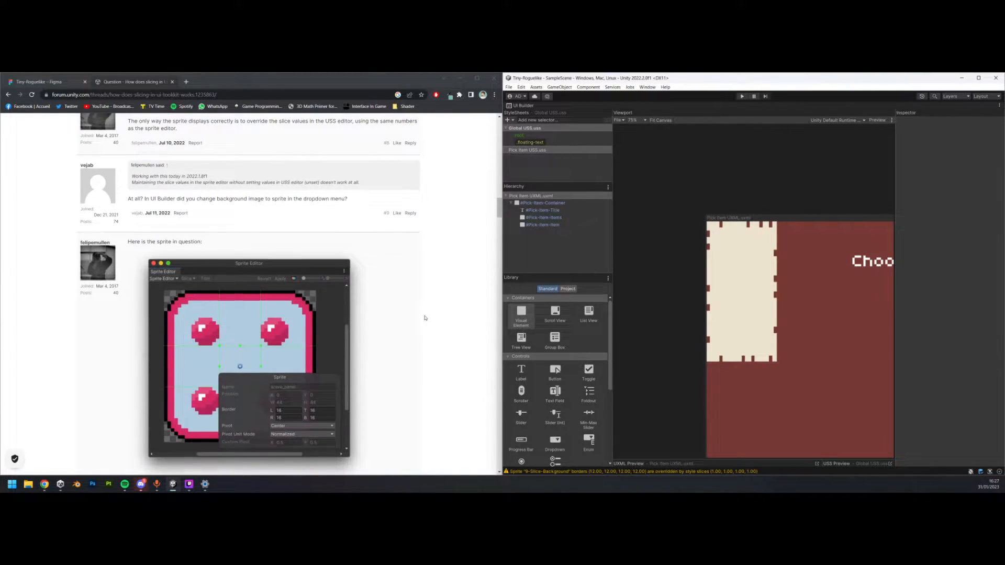
{"action": "scroll", "coordinate": [426, 317], "scroll_direction": "down", "scroll_amount": 5}
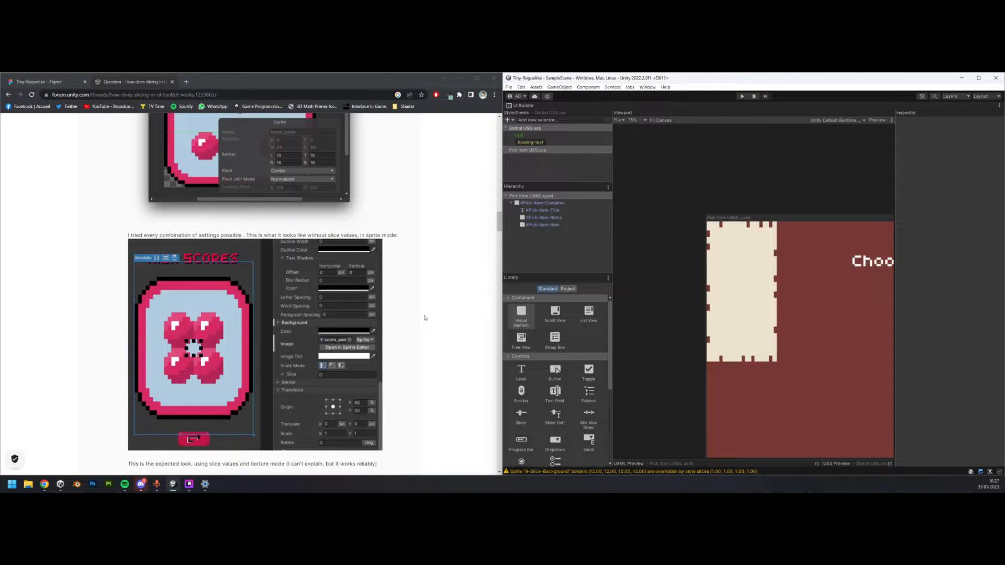
{"action": "scroll", "coordinate": [425, 318], "scroll_direction": "down", "scroll_amount": 5}
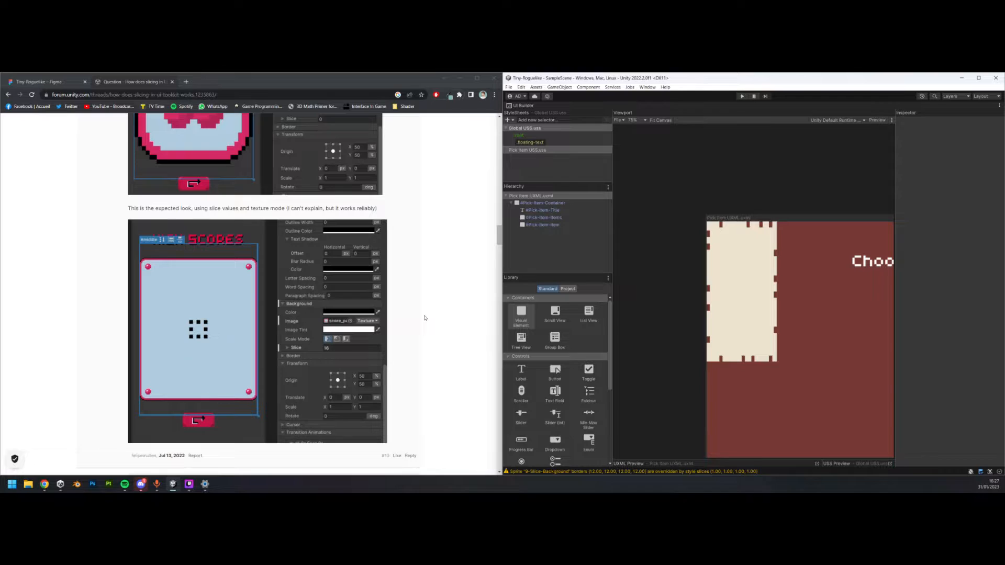
{"action": "scroll", "coordinate": [425, 318], "scroll_direction": "down", "scroll_amount": 4}
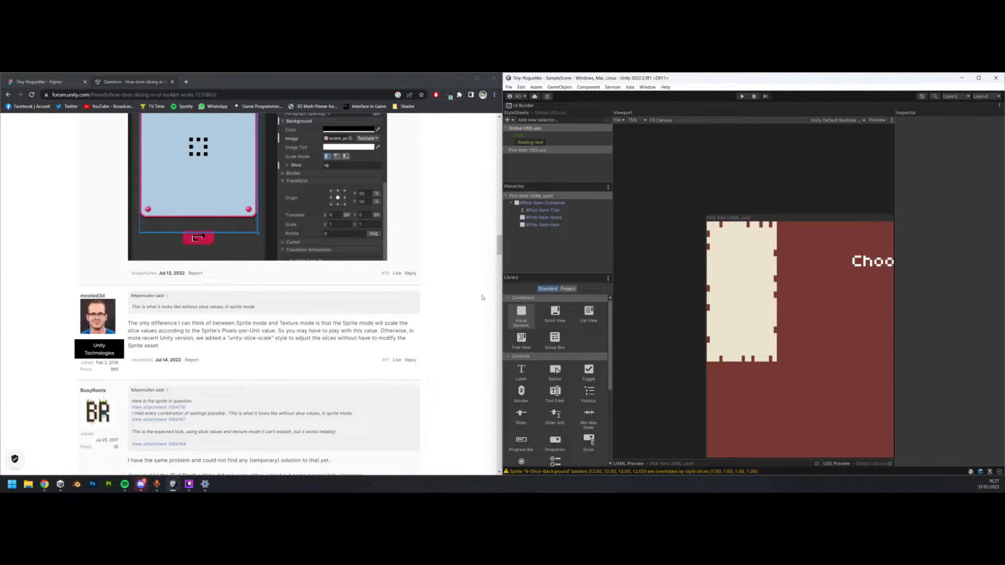
- Set the background slice of the Pick-Item-Item element to 12 on all sides
{"action": "left_click", "coordinate": [559, 225]}
{"action": "scroll", "coordinate": [956, 366], "scroll_direction": "down", "scroll_amount": 6}
{"action": "scroll", "coordinate": [956, 400], "scroll_direction": "down", "scroll_amount": 5}
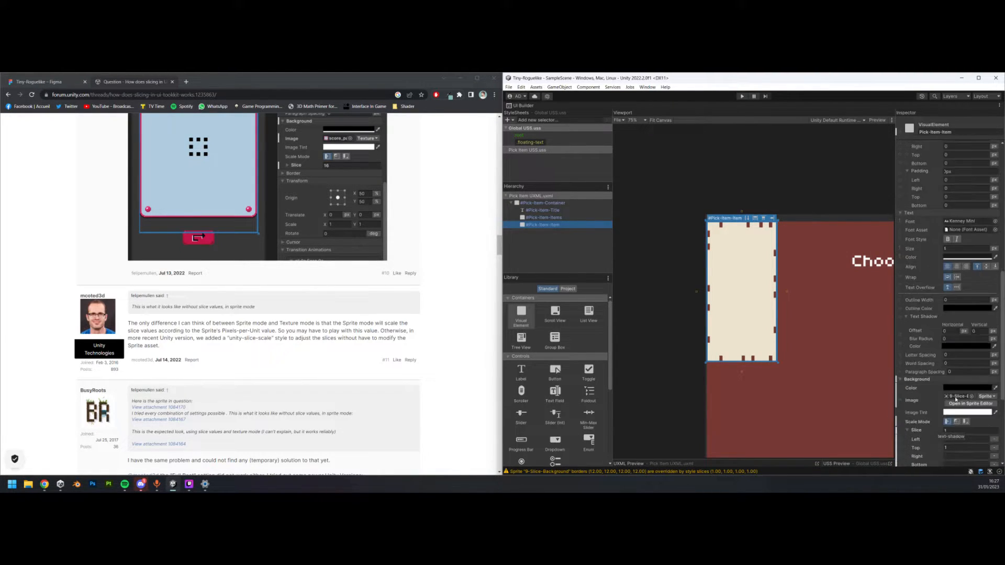
{"action": "left_click", "coordinate": [956, 333]}
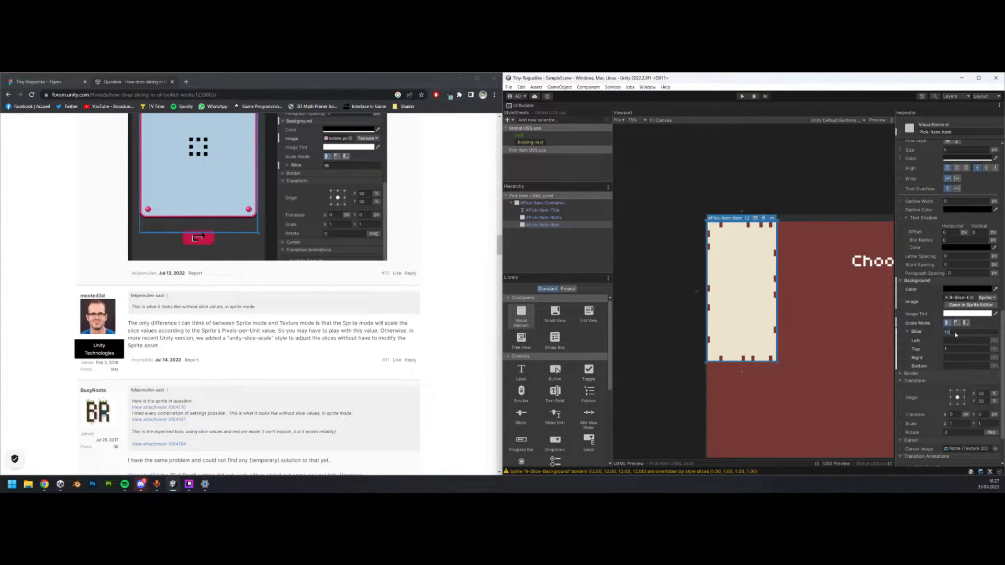
{"action": "type", "text": "12"}
{"action": "key", "text": "Return"}
{"action": "left_click", "coordinate": [955, 341]}
{"action": "scroll", "coordinate": [722, 249], "scroll_direction": "up", "scroll_amount": 2}
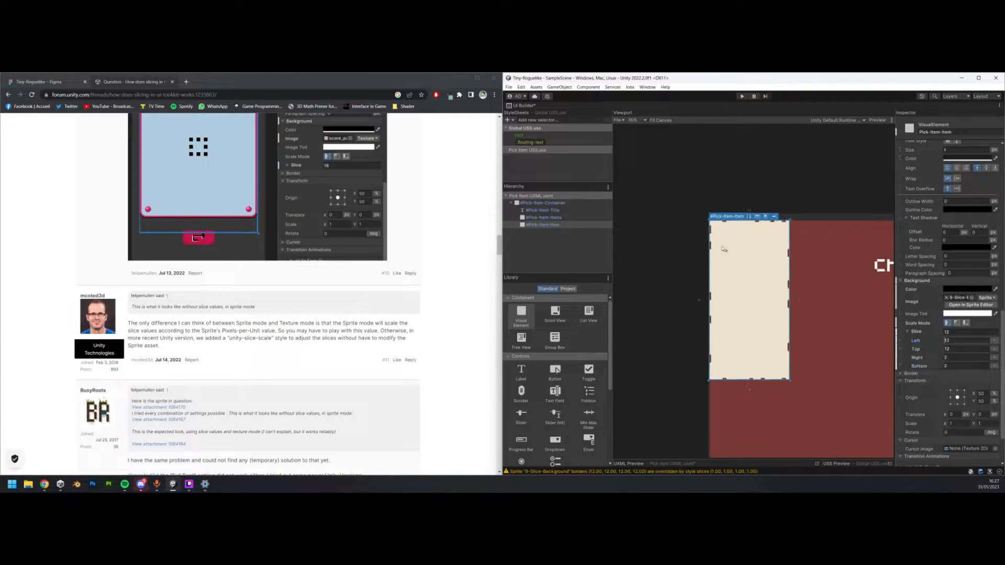
{"action": "scroll", "coordinate": [722, 248], "scroll_direction": "up", "scroll_amount": 3}
- Try a top slice of 110 and another scale mode on the card background, restoring the slice of 12 and the original scale mode
{"action": "left_click_drag", "start_coordinate": [917, 349], "coordinate": [951, 344]}
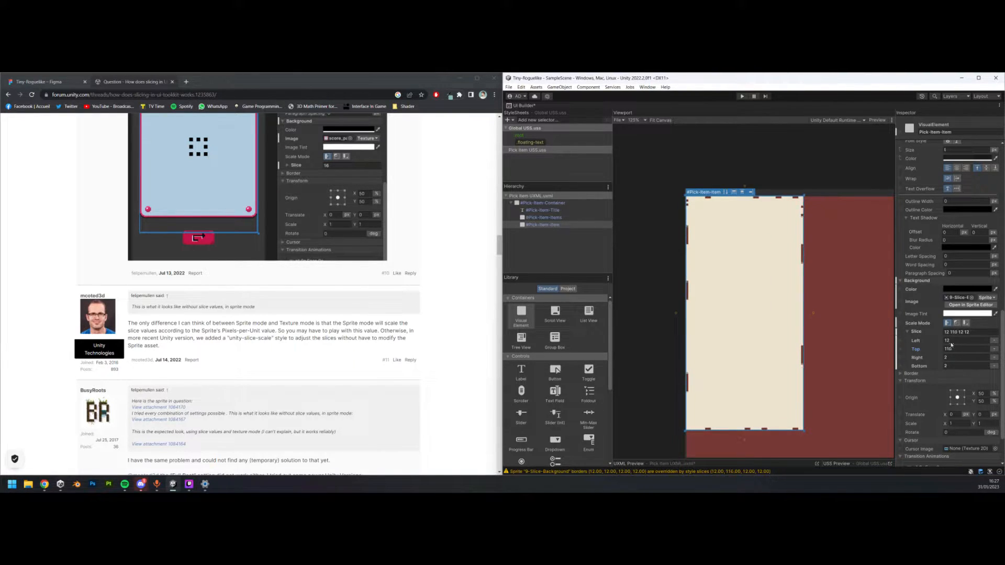
{"action": "left_click", "coordinate": [962, 333]}
{"action": "type", "text": "12"}
{"action": "key", "text": "Return"}
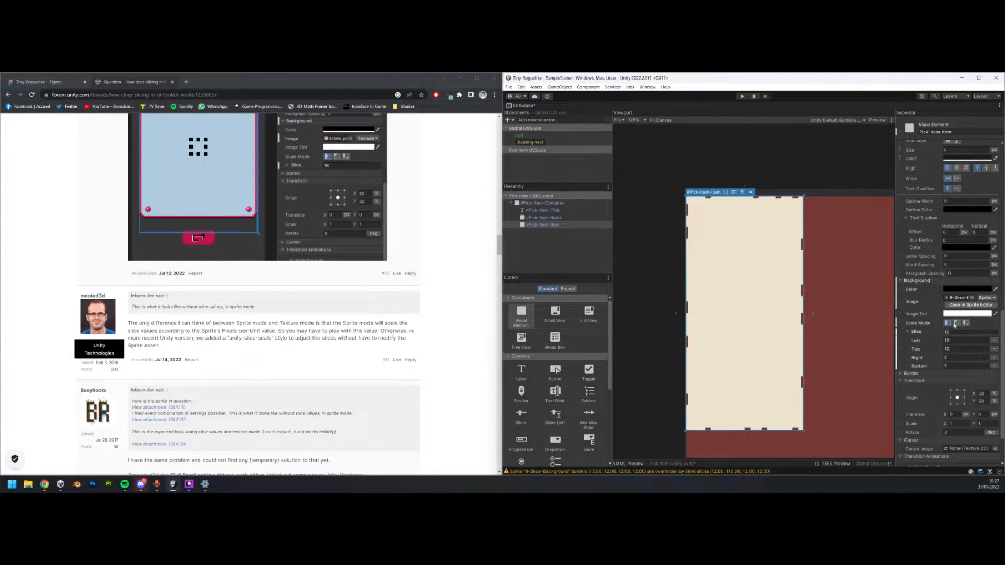
{"action": "left_click", "coordinate": [966, 323]}
{"action": "left_click", "coordinate": [947, 324]}
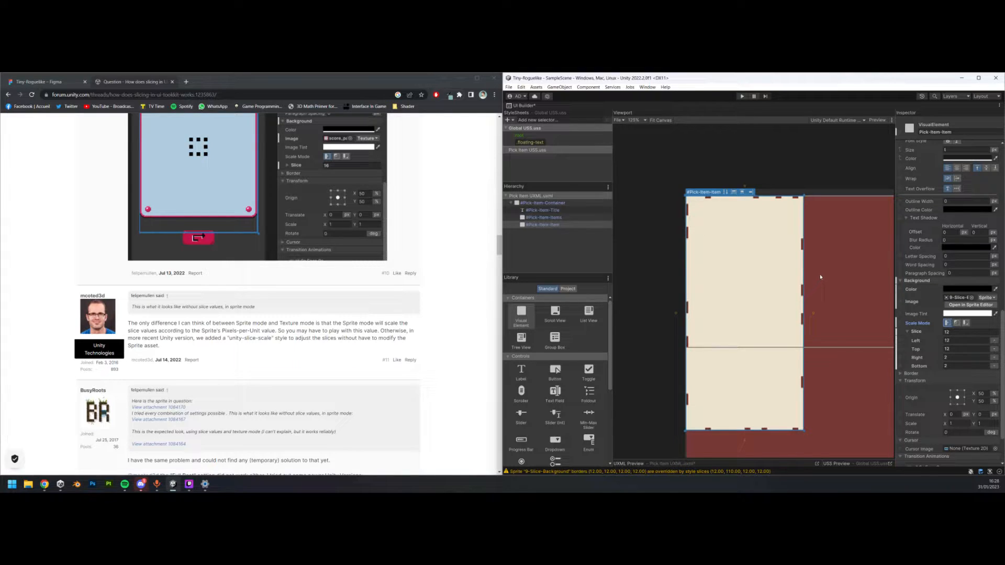
{"action": "scroll", "coordinate": [790, 201], "scroll_direction": "down", "scroll_amount": 1}
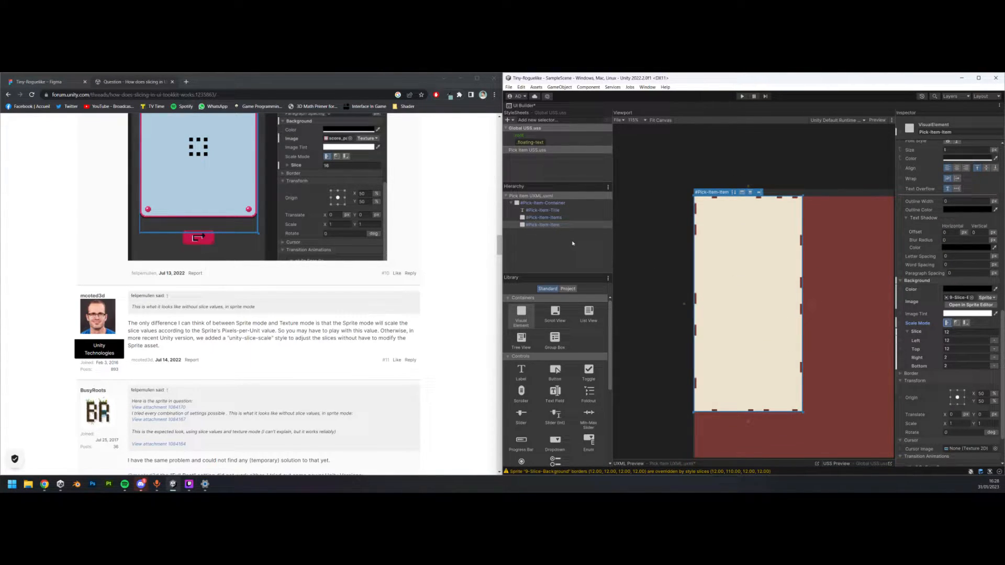
- Switch to Figma, export the Item-Container component as a PNG, and show the downloaded file in its folder
{"action": "left_click", "coordinate": [47, 82]}
{"action": "middle_click_drag", "start_coordinate": [340, 356], "coordinate": [368, 375]}
{"action": "scroll", "coordinate": [352, 360], "scroll_direction": "down", "scroll_amount": 3, "text": "ctrl"}
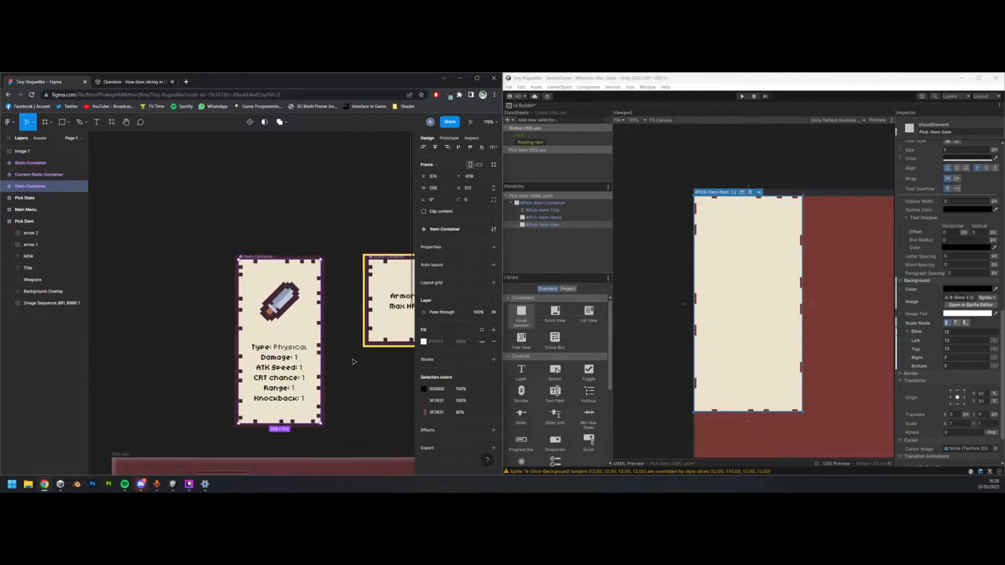
{"action": "scroll", "coordinate": [351, 363], "scroll_direction": "up", "scroll_amount": 3, "text": "ctrl"}
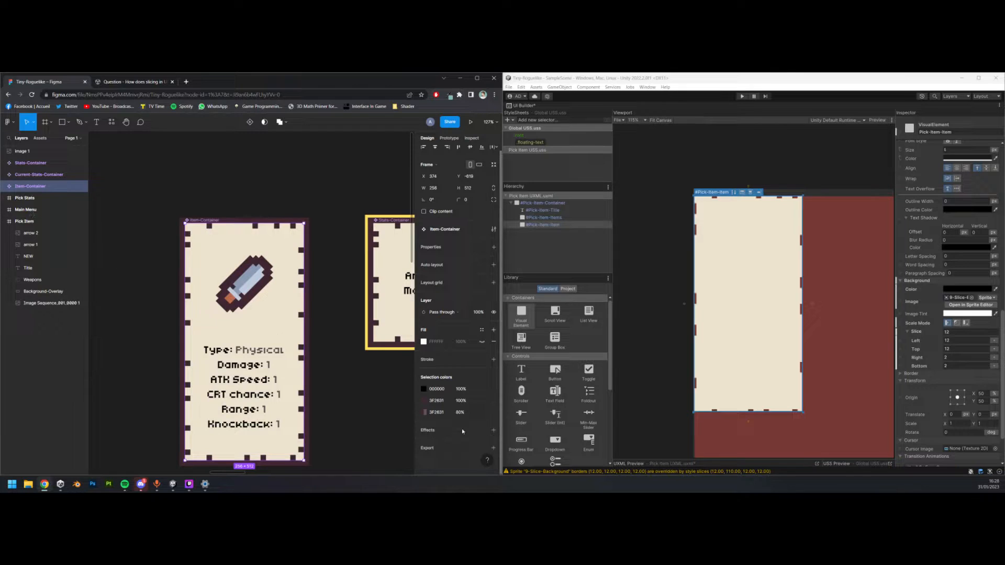
{"action": "left_click", "coordinate": [493, 448]}
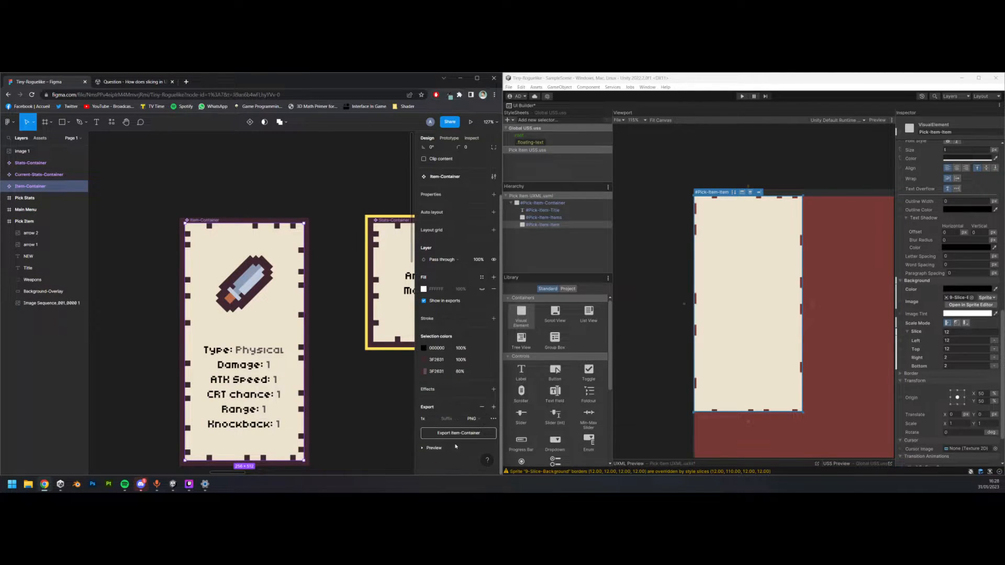
{"action": "left_click", "coordinate": [448, 434]}
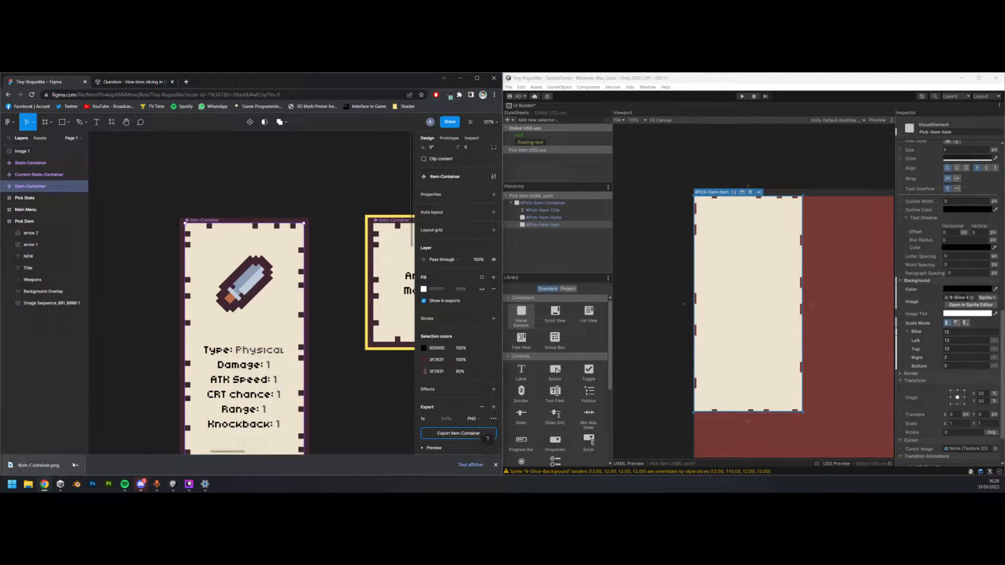
{"action": "left_click", "coordinate": [77, 465]}
{"action": "left_click", "coordinate": [108, 443]}
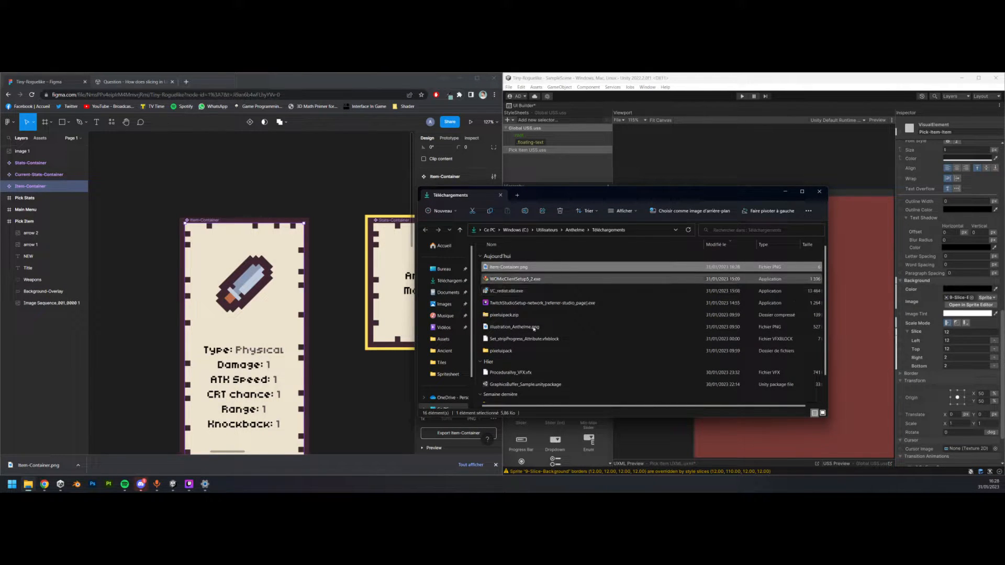
- Open the Tiny-Roguelike project's Assets/UI/Textures folder and move Item-Container.png into it
{"action": "scroll", "coordinate": [446, 307], "scroll_direction": "down", "scroll_amount": 2}
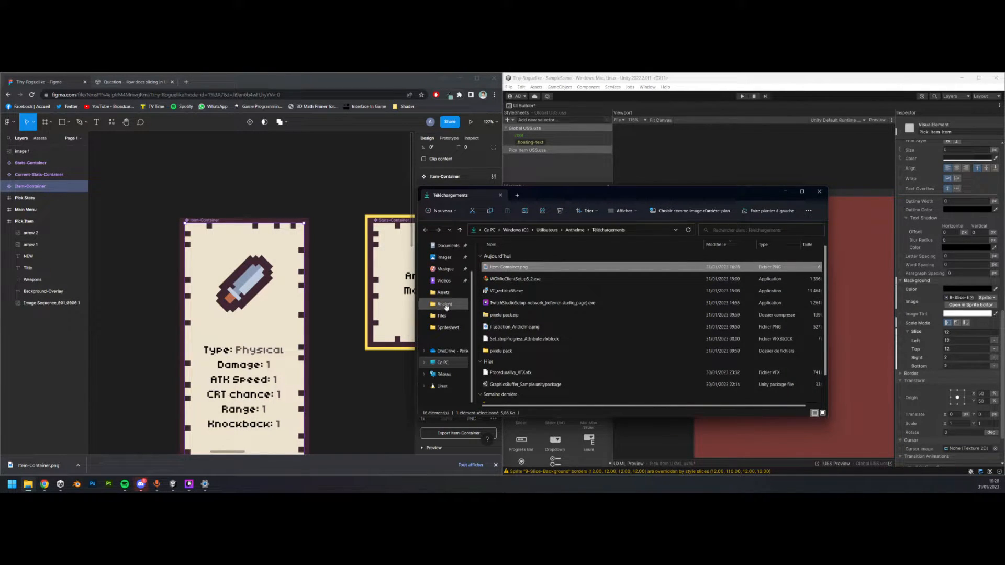
{"action": "left_click", "coordinate": [445, 305]}
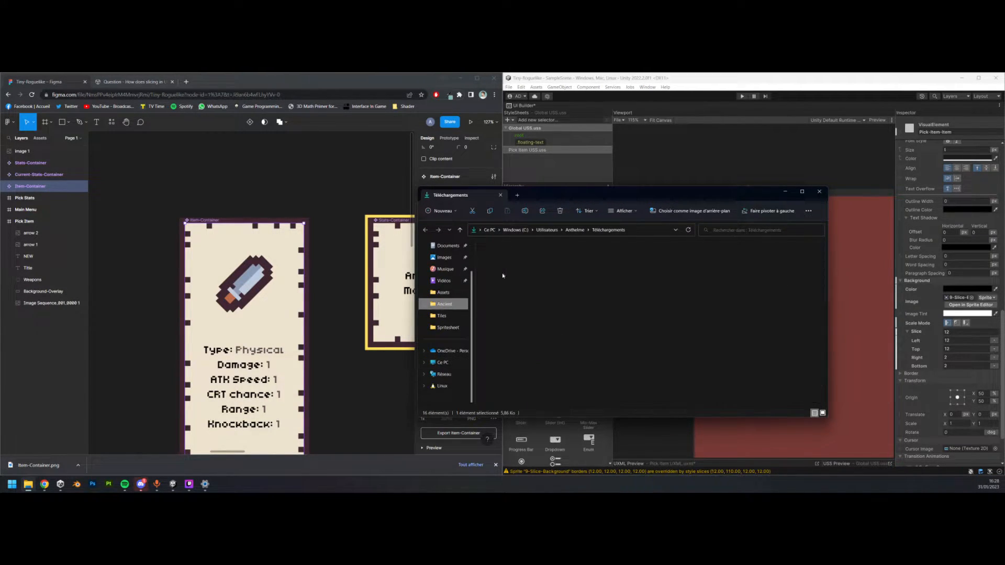
{"action": "left_click", "coordinate": [442, 316]}
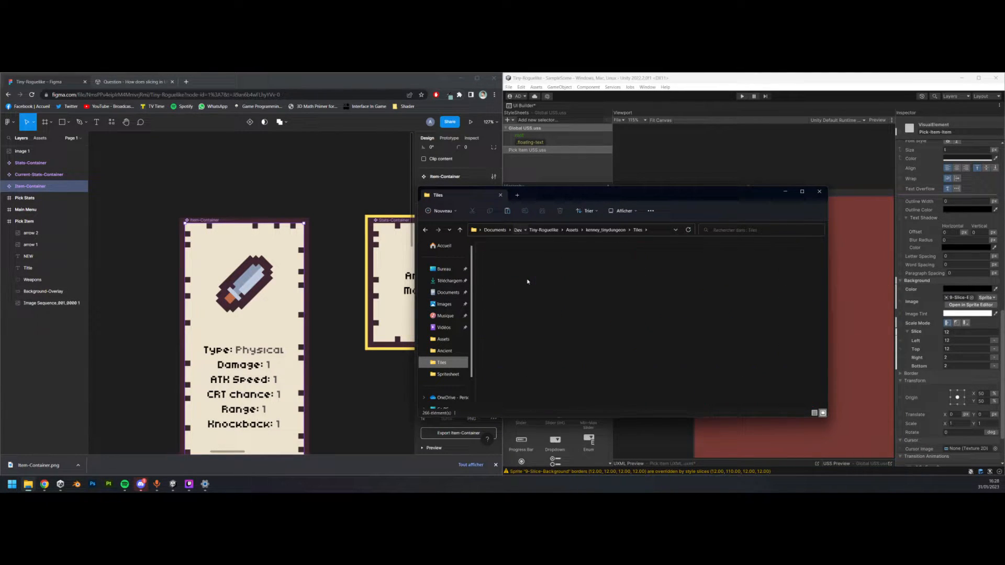
{"action": "double_click", "coordinate": [515, 316]}
{"action": "scroll", "coordinate": [510, 353], "scroll_direction": "down", "scroll_amount": 2}
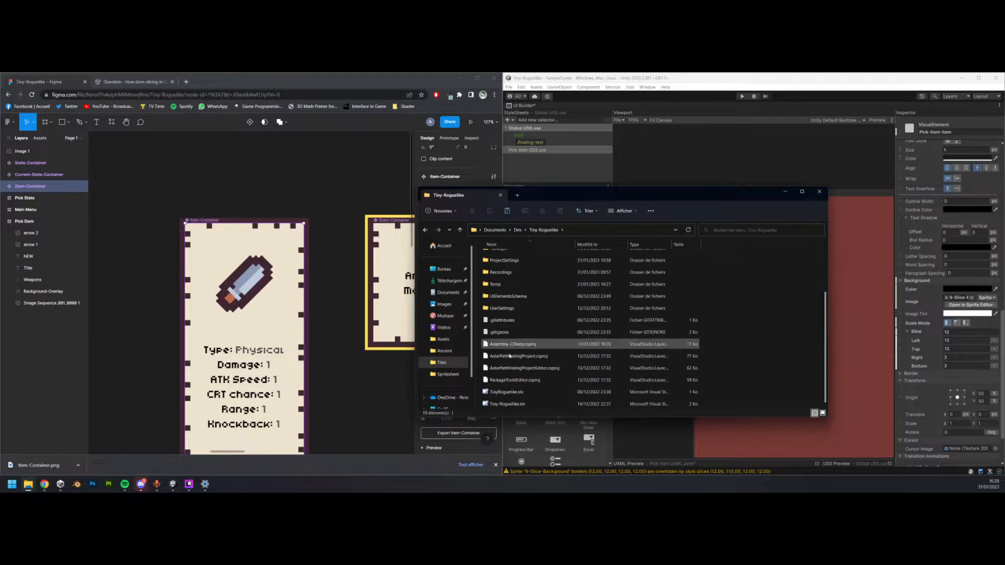
{"action": "scroll", "coordinate": [503, 314], "scroll_direction": "up", "scroll_amount": 3}
{"action": "left_click", "coordinate": [508, 270]}
{"action": "double_click", "coordinate": [507, 270]}
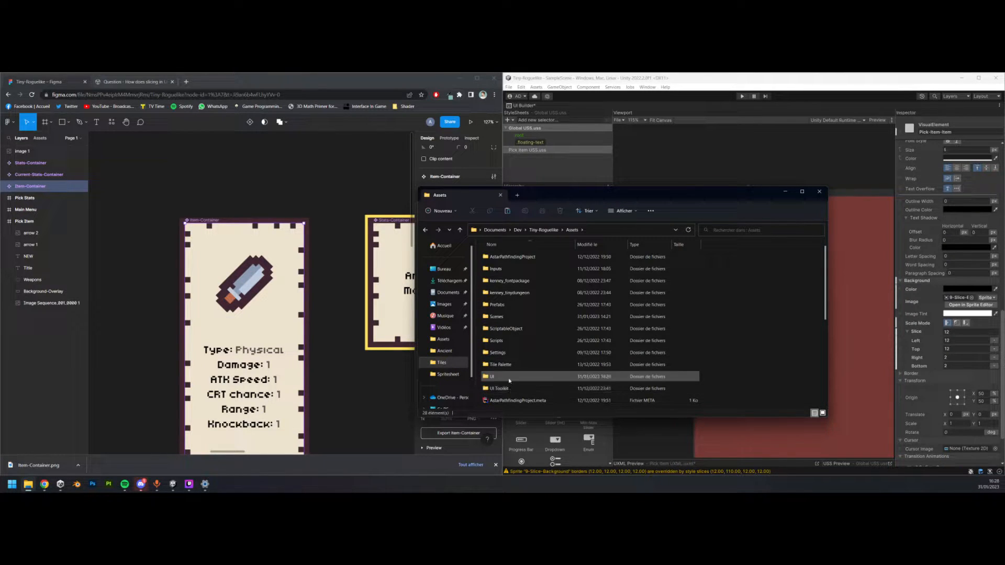
{"action": "double_click", "coordinate": [509, 381]}
{"action": "left_click", "coordinate": [511, 281]}
{"action": "double_click", "coordinate": [512, 281]}
{"action": "key", "text": "ctrl+v"}
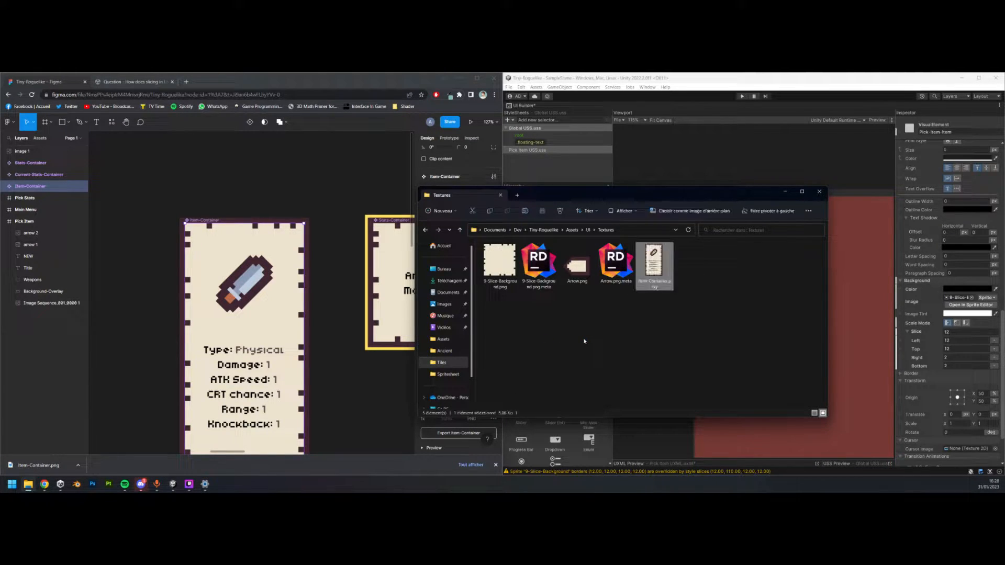
- Export only the Item-Background layer of Item-Container as a PNG from Figma and show the downloaded file in its folder
{"action": "left_click", "coordinate": [4, 189]}
{"action": "left_click", "coordinate": [3, 187]}
{"action": "left_click", "coordinate": [41, 221]}
{"action": "left_click", "coordinate": [494, 381]}
{"action": "left_click", "coordinate": [459, 407]}
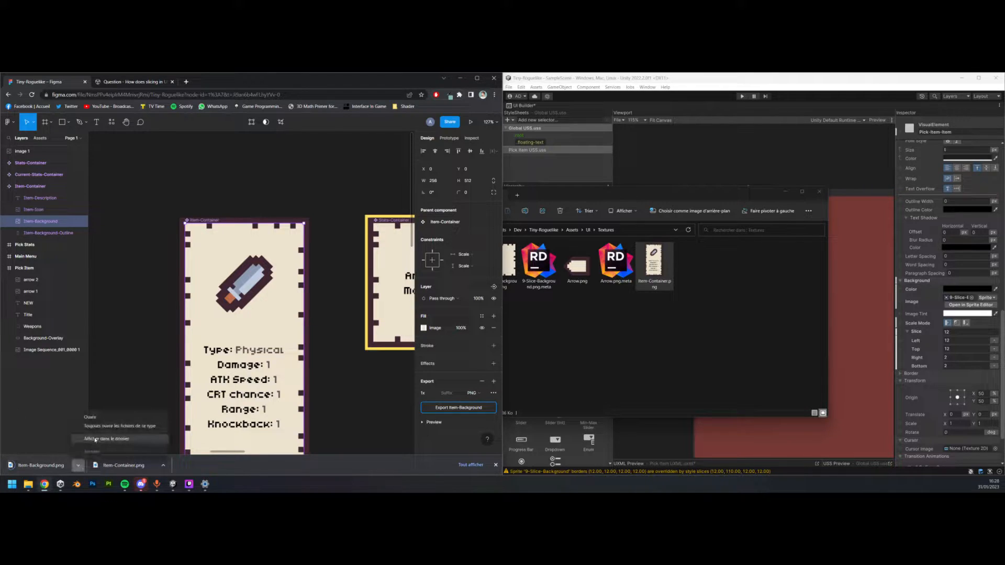
{"action": "left_click", "coordinate": [38, 466]}
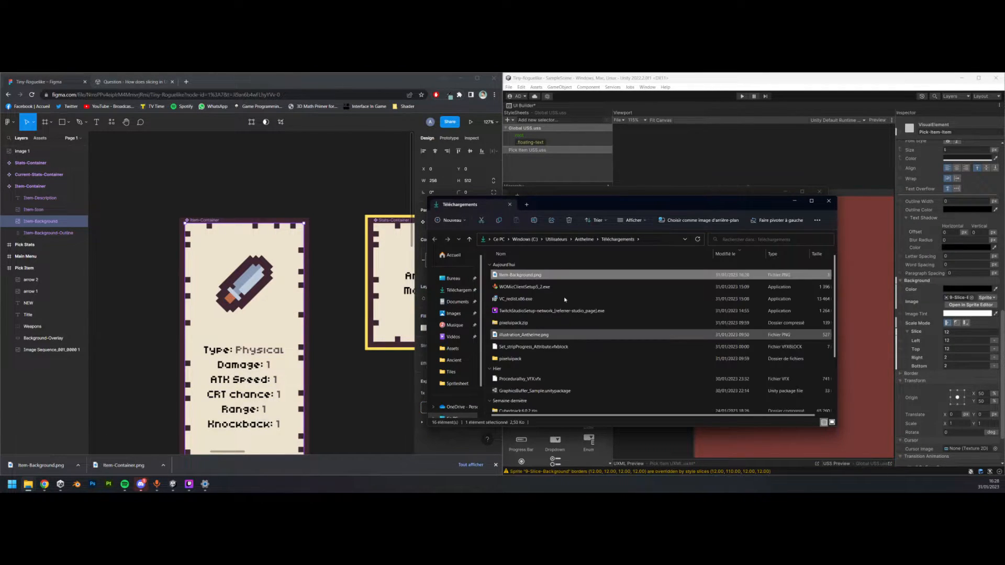
- Move Item-Background.png into the Textures folder in place of Item-Container.png and rename it Background-H2.png
{"action": "key", "text": "ctrl+c"}
{"action": "left_click", "coordinate": [828, 201]}
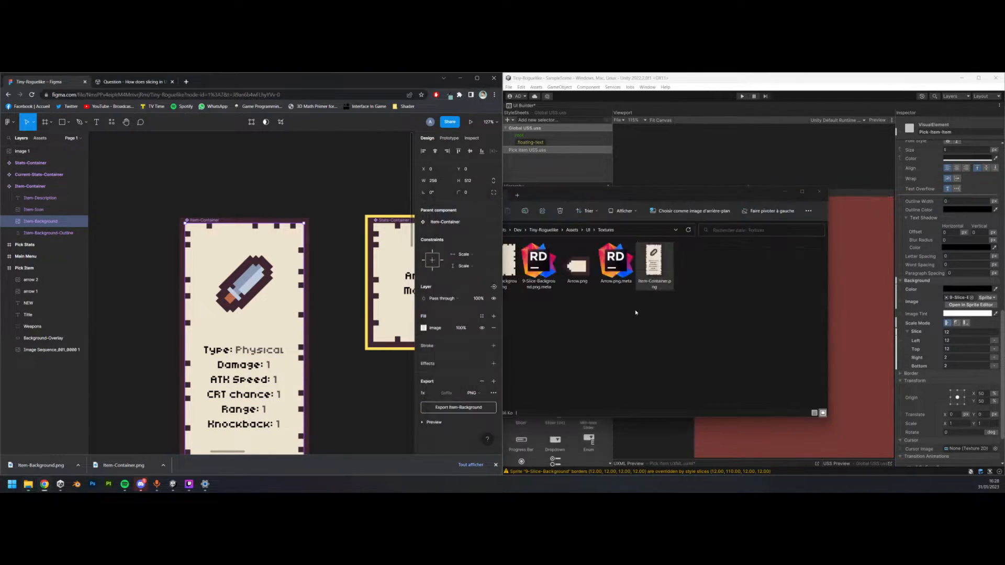
{"action": "left_click", "coordinate": [636, 309]}
{"action": "key", "text": "ctrl+v"}
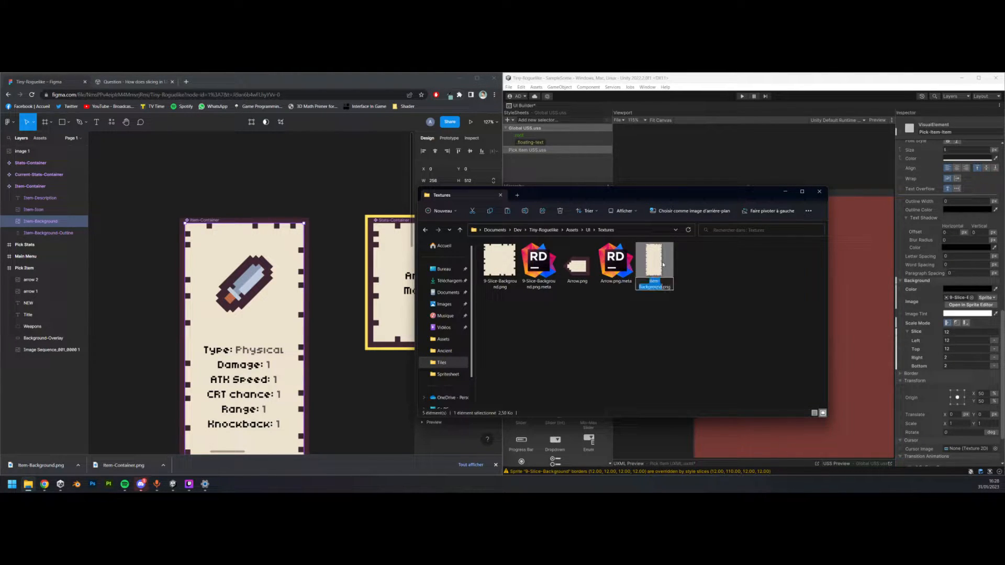
{"action": "type", "text": "round-V2"}
{"action": "key", "text": "Return"}
- Export the Stats-Background layer of Stats-Container as a PNG from Figma and show the downloaded file in its folder
{"action": "middle_click_drag", "start_coordinate": [403, 261], "coordinate": [341, 258]}
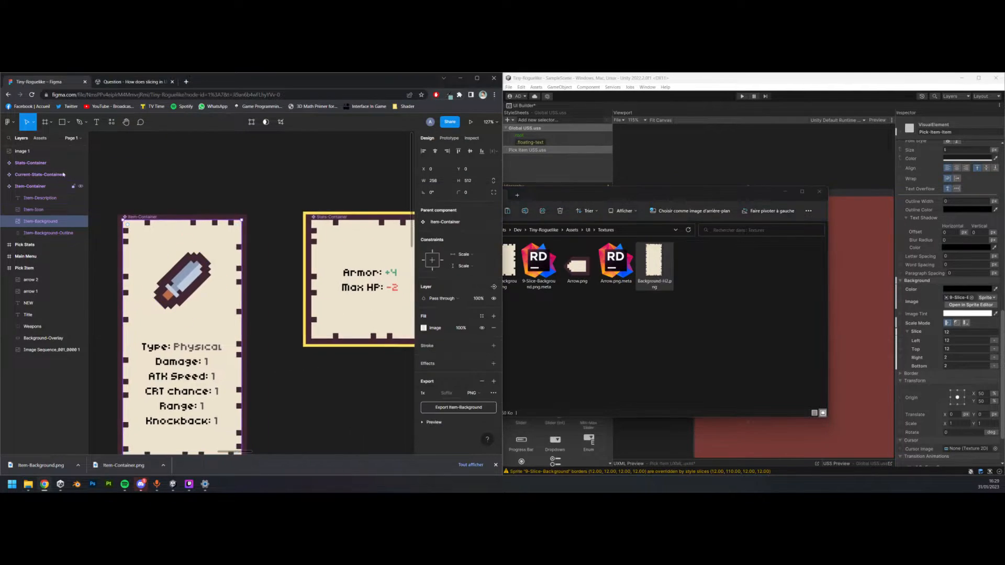
{"action": "left_click", "coordinate": [24, 175]}
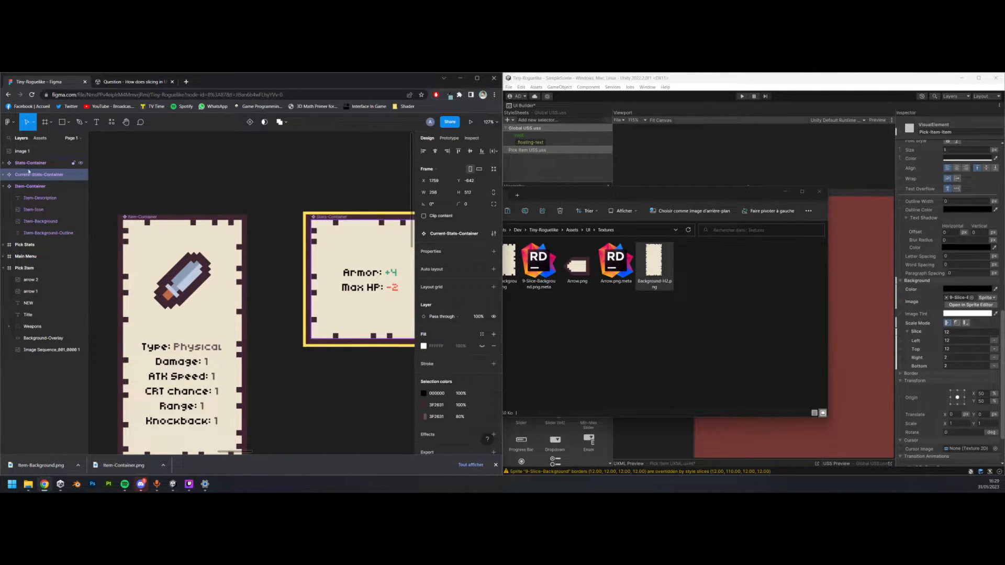
{"action": "left_click", "coordinate": [4, 163]}
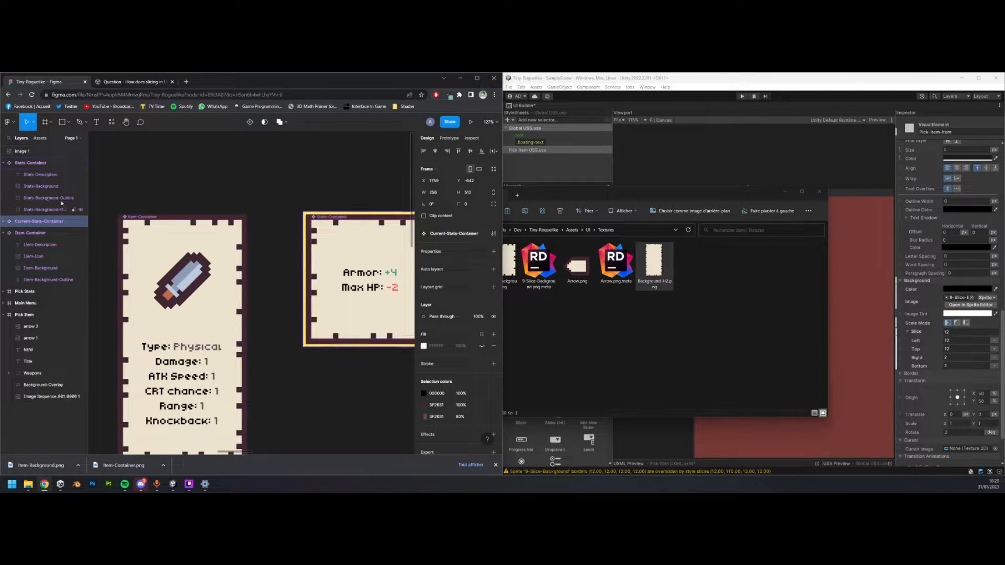
{"action": "left_click", "coordinate": [49, 189]}
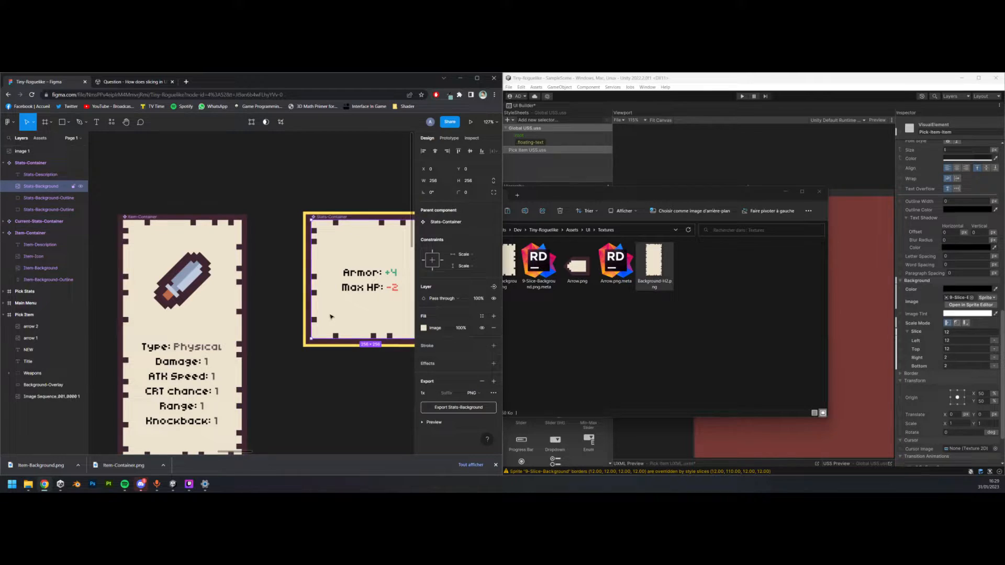
{"action": "left_click", "coordinate": [478, 408]}
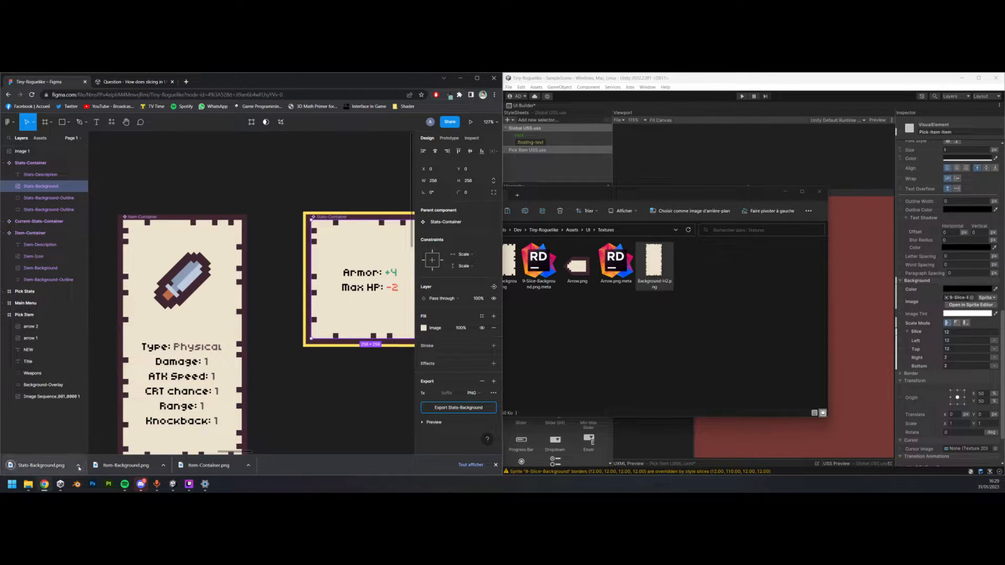
{"action": "left_click", "coordinate": [78, 465]}
{"action": "left_click", "coordinate": [95, 439]}
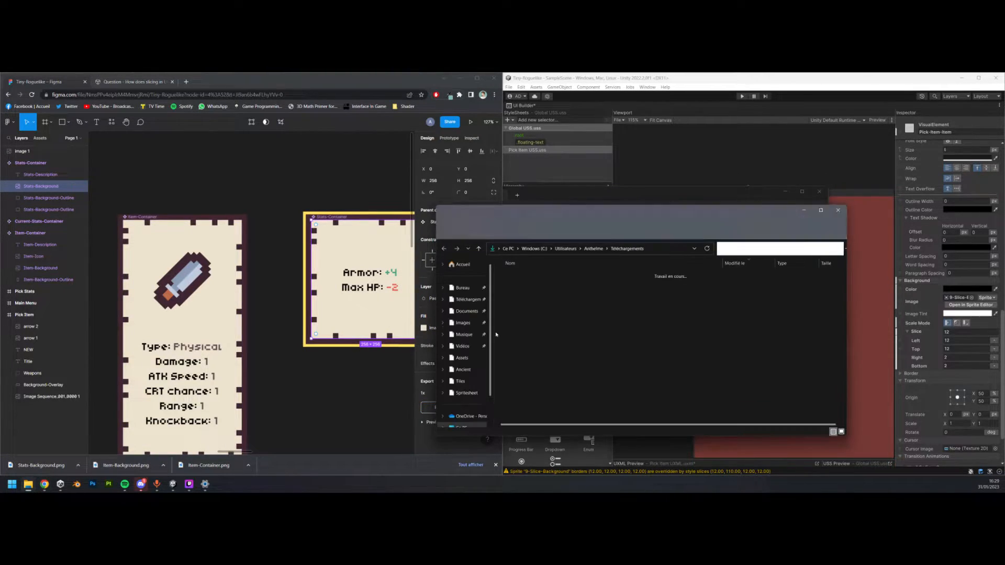
- Move Stats-Background.png from the downloads folder into the Textures folder and rename it Background-H1.png
{"action": "key", "text": "ctrl+x"}
{"action": "left_click", "coordinate": [838, 211]}
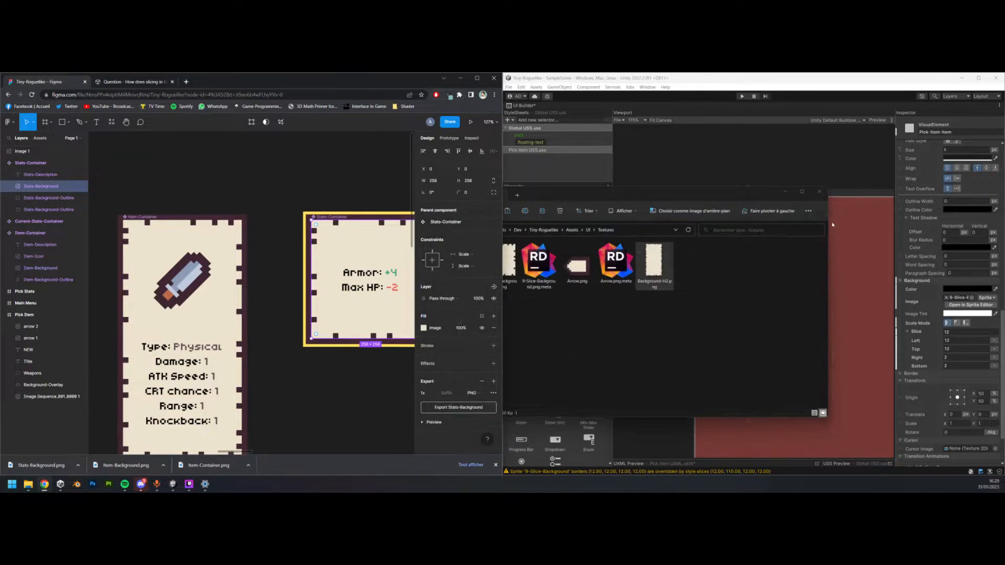
{"action": "left_click", "coordinate": [710, 327]}
{"action": "key", "text": "ctrl+v"}
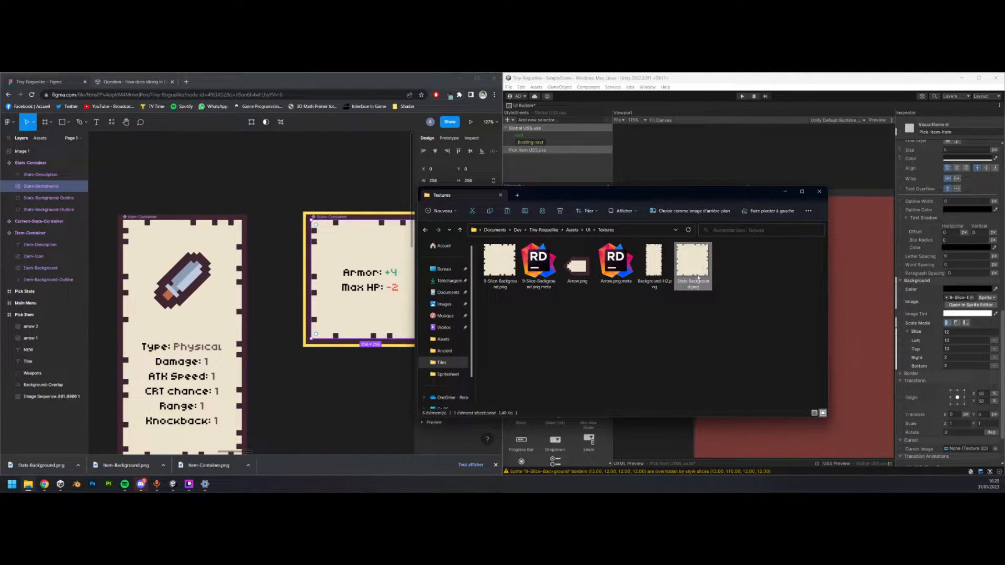
{"action": "left_click", "coordinate": [698, 278]}
{"action": "type", "text": "H"}
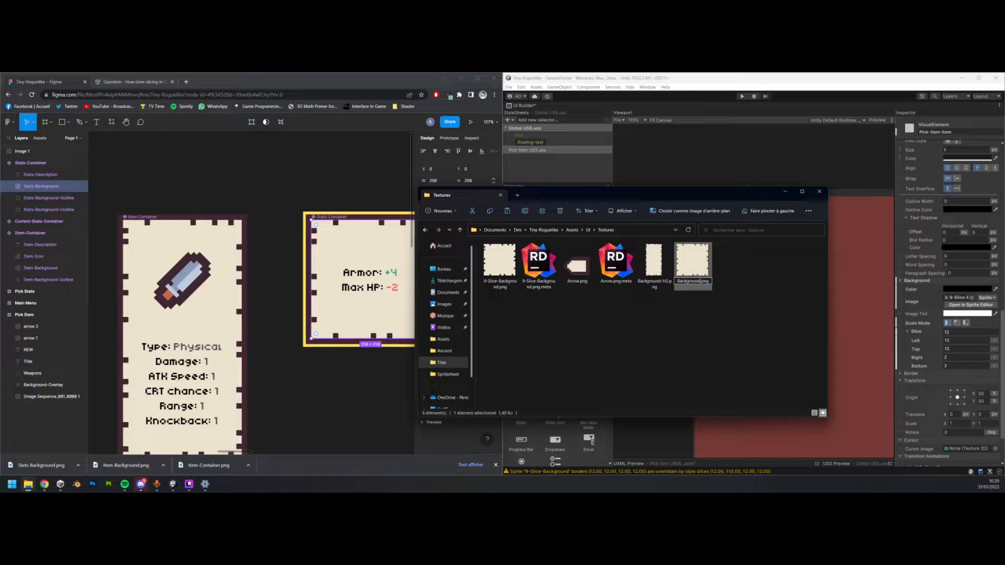
{"action": "type", "text": "1"}
{"action": "key", "text": "Return"}
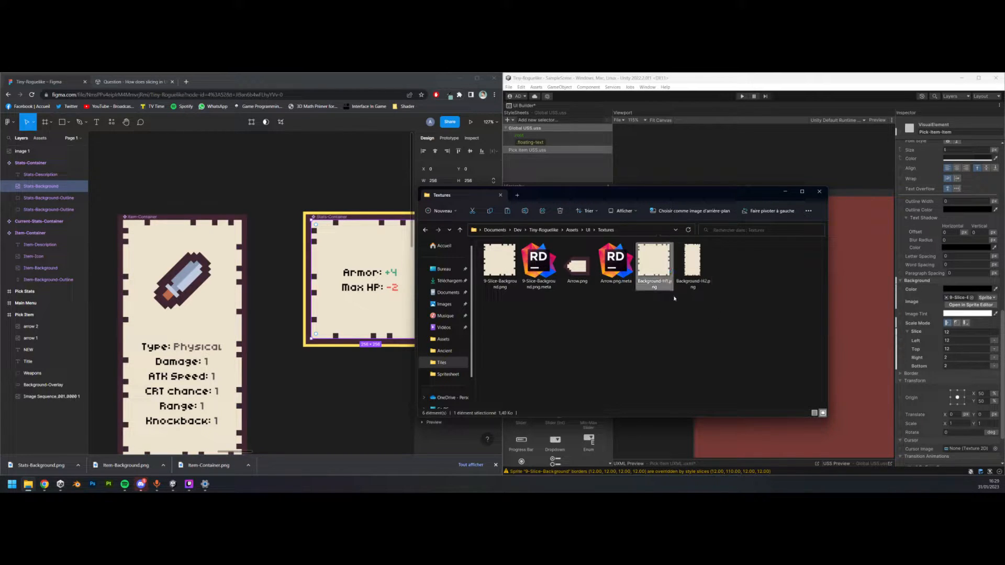
- Switch the Pick-Item-Item background image type to Texture, assign the Background-H1 texture and save the UI document
{"action": "left_click", "coordinate": [696, 154]}
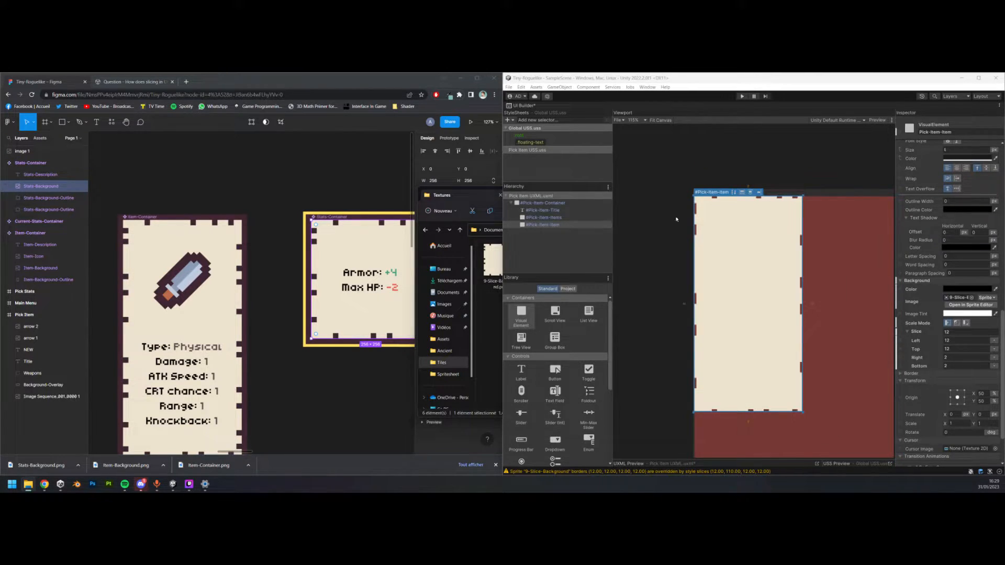
{"action": "left_click", "coordinate": [544, 225]}
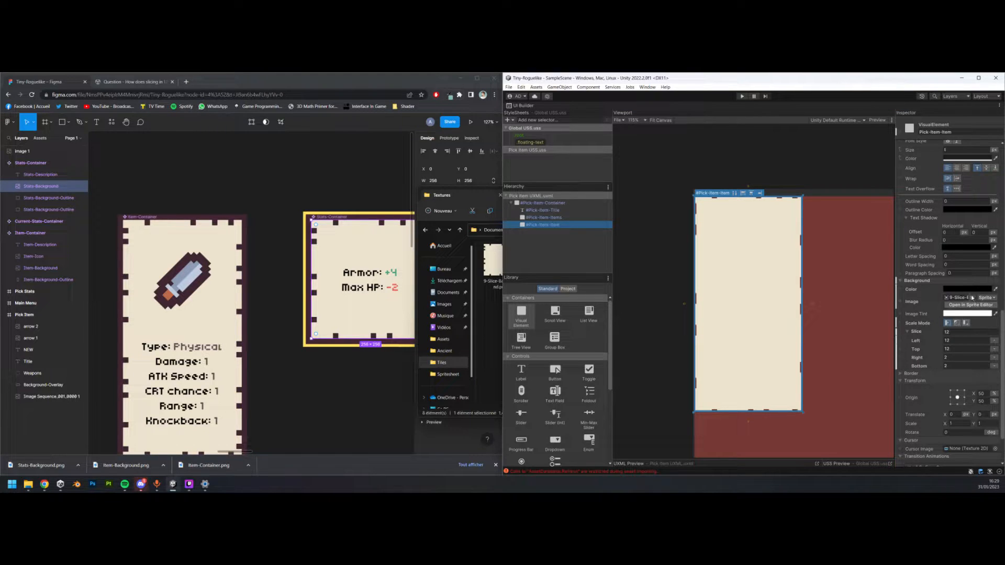
{"action": "left_click", "coordinate": [986, 298]}
{"action": "left_click", "coordinate": [974, 306]}
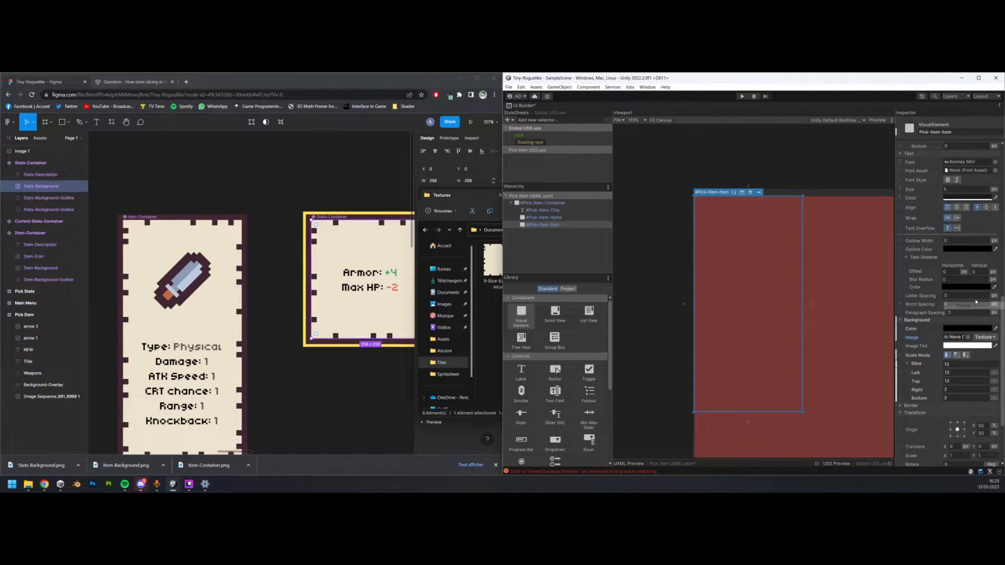
{"action": "left_click", "coordinate": [969, 337]}
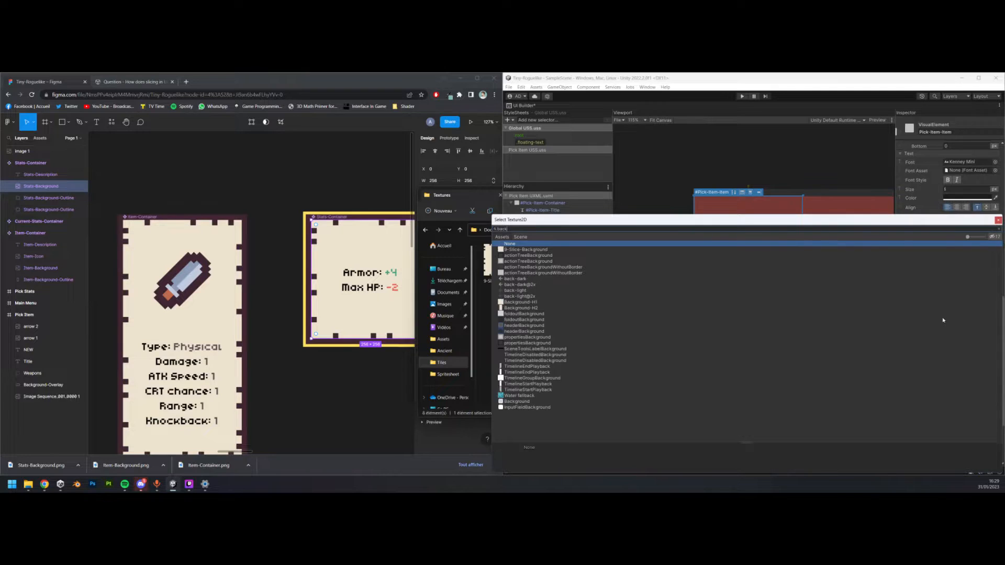
{"action": "double_click", "coordinate": [536, 302]}
{"action": "key", "text": "ctrl+s"}
- Set the Background-H1 and Background-H2 textures to no compression and Point (no filter), apply, and enlarge their preview
{"action": "double_click", "coordinate": [525, 106]}
{"action": "left_click", "coordinate": [813, 422]}
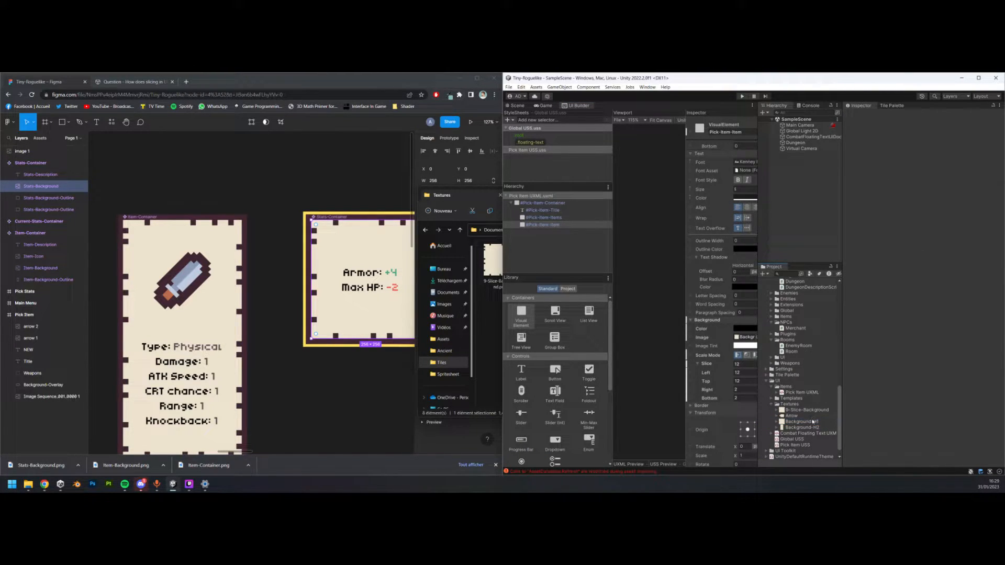
{"action": "left_click", "coordinate": [806, 428], "text": "shift"}
{"action": "left_click", "coordinate": [921, 315]}
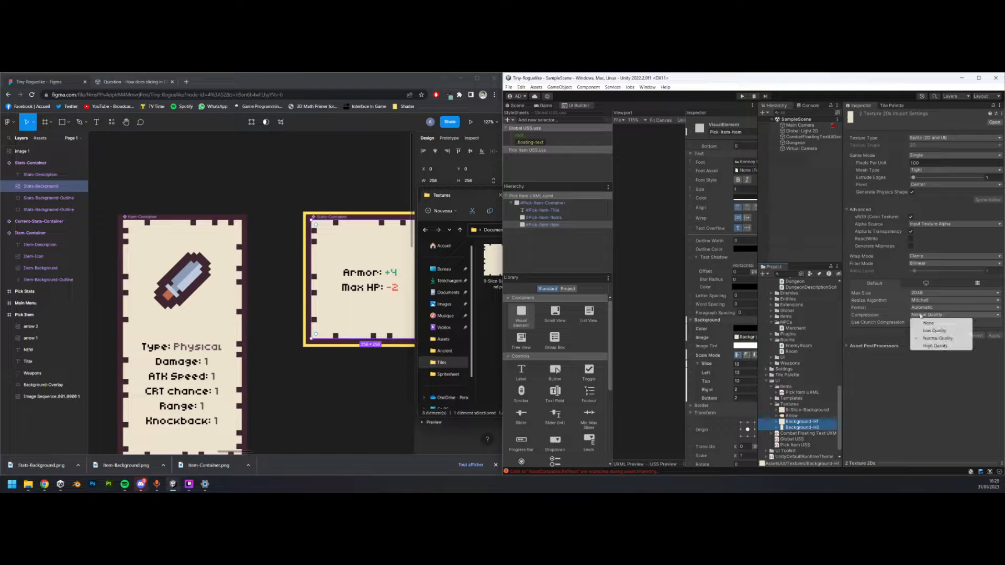
{"action": "left_click", "coordinate": [924, 321]}
{"action": "left_click", "coordinate": [924, 258]}
{"action": "left_click", "coordinate": [938, 255]}
{"action": "left_click", "coordinate": [928, 264]}
{"action": "left_click", "coordinate": [935, 272]}
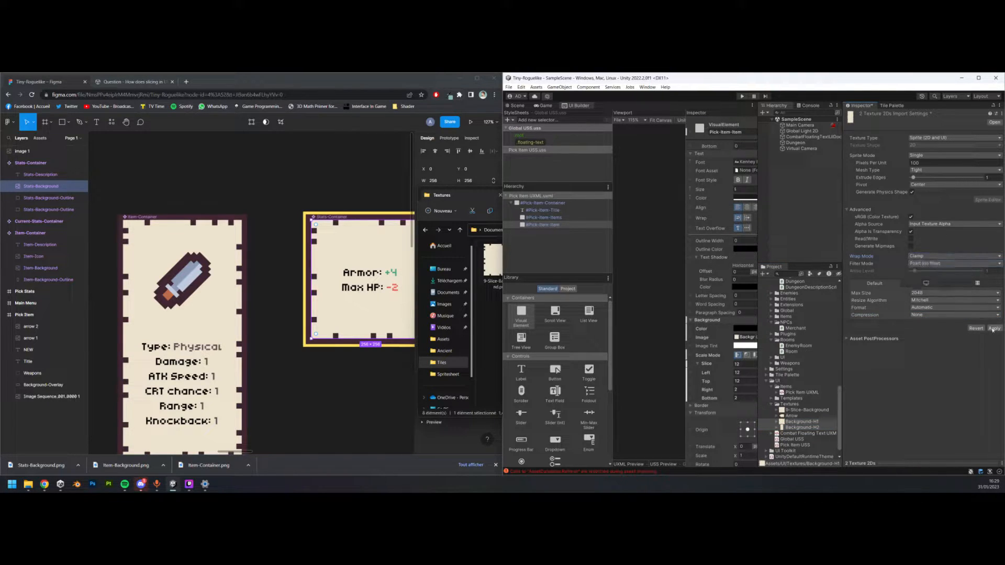
{"action": "left_click_drag", "start_coordinate": [924, 463], "coordinate": [916, 348]}
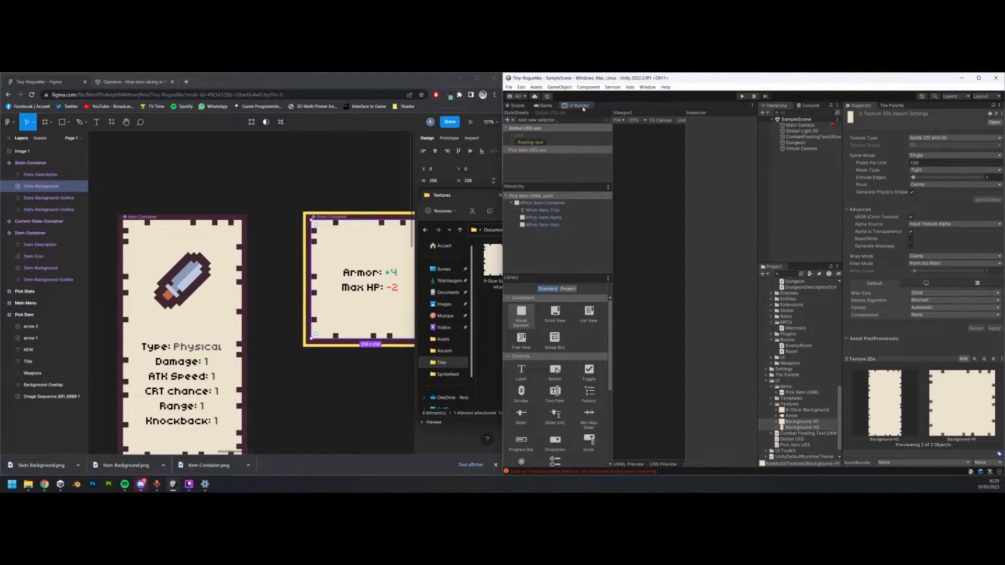
- Unset the background slice values of Pick-Item-Item in the UI Builder and set its background scale mode to stretch-to-fill
{"action": "double_click", "coordinate": [578, 105]}
{"action": "scroll", "coordinate": [825, 152], "scroll_direction": "down", "scroll_amount": 3}
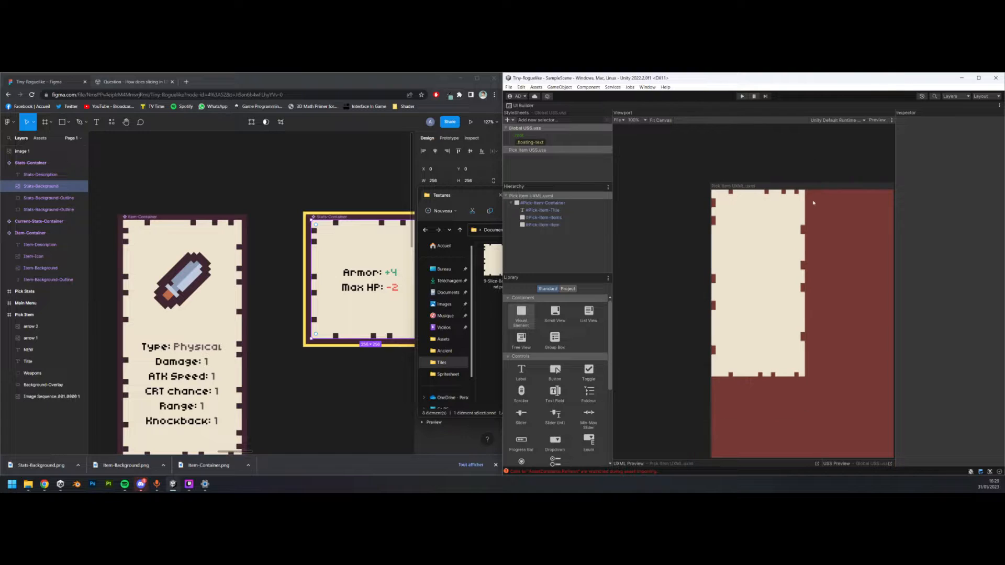
{"action": "left_click", "coordinate": [581, 225]}
{"action": "left_click", "coordinate": [958, 364]}
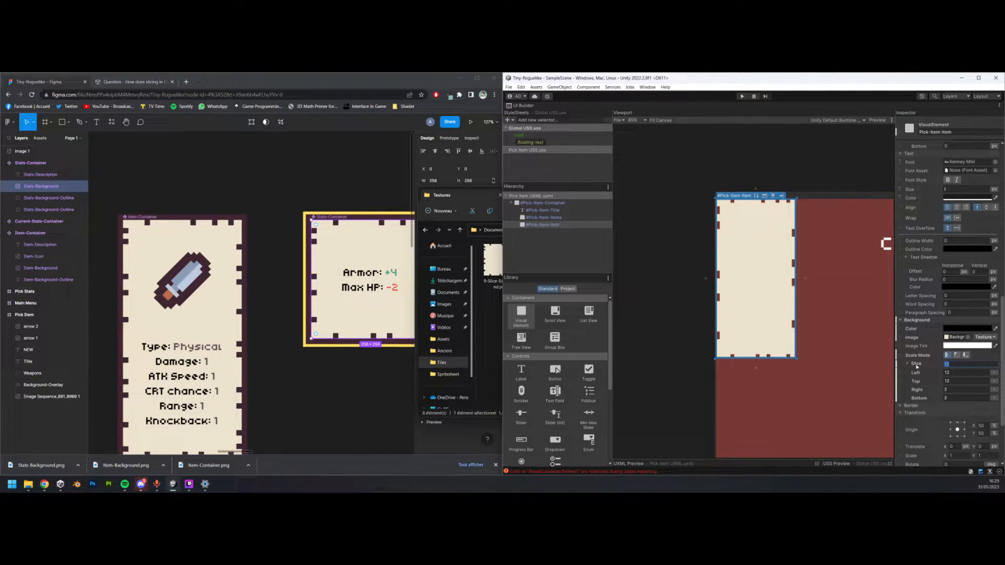
{"action": "right_click", "coordinate": [919, 368]}
{"action": "left_click", "coordinate": [935, 376]}
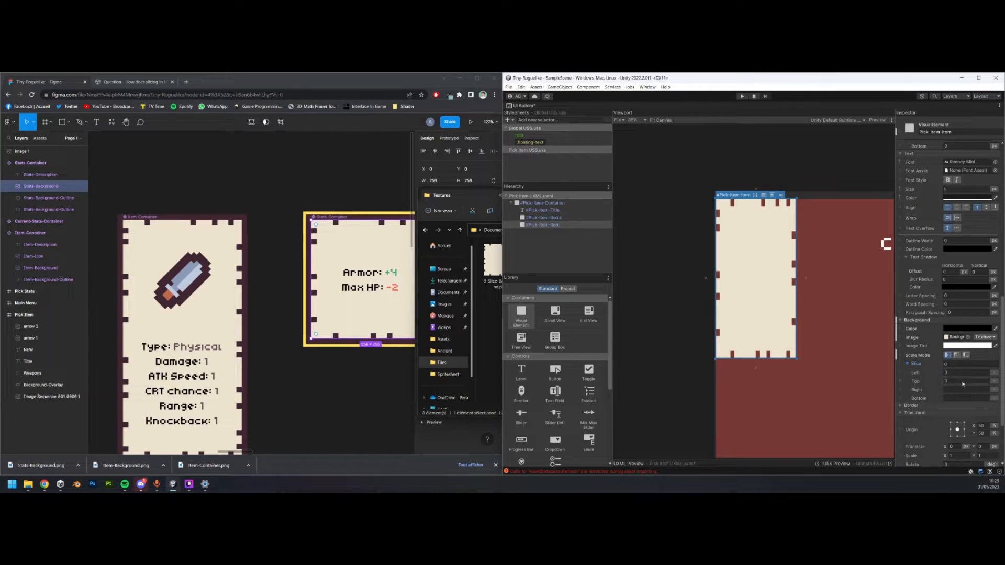
{"action": "left_click", "coordinate": [957, 355]}
{"action": "left_click", "coordinate": [948, 355]}
- Compare the item card on the canvas with the Item-Container frame in Figma and examine that frame's layers
{"action": "left_click", "coordinate": [775, 138]}
{"action": "scroll", "coordinate": [840, 140], "scroll_direction": "down", "scroll_amount": 5}
{"action": "middle_click_drag", "start_coordinate": [822, 153], "coordinate": [691, 185]}
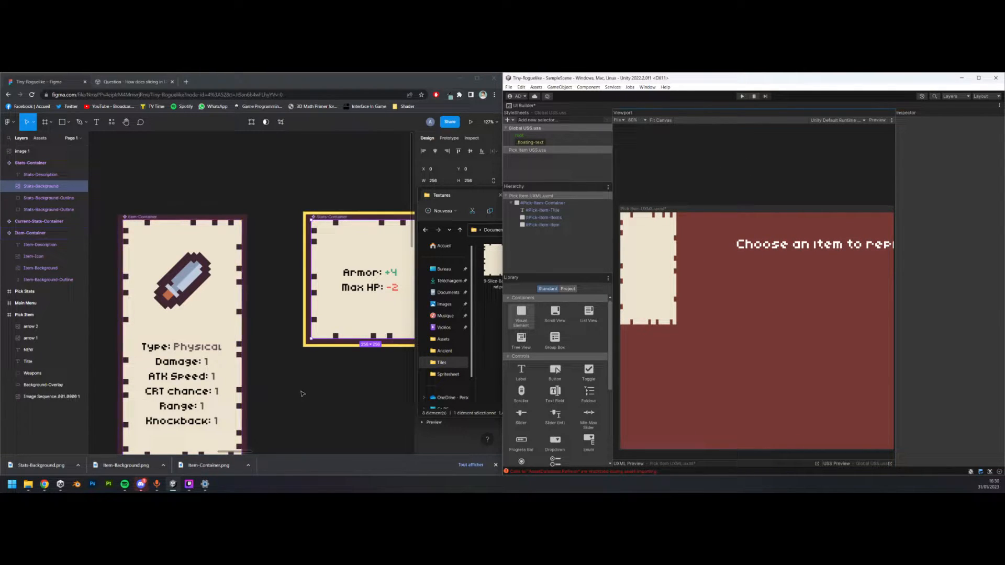
{"action": "scroll", "coordinate": [302, 394], "scroll_direction": "down", "scroll_amount": 2, "text": "ctrl"}
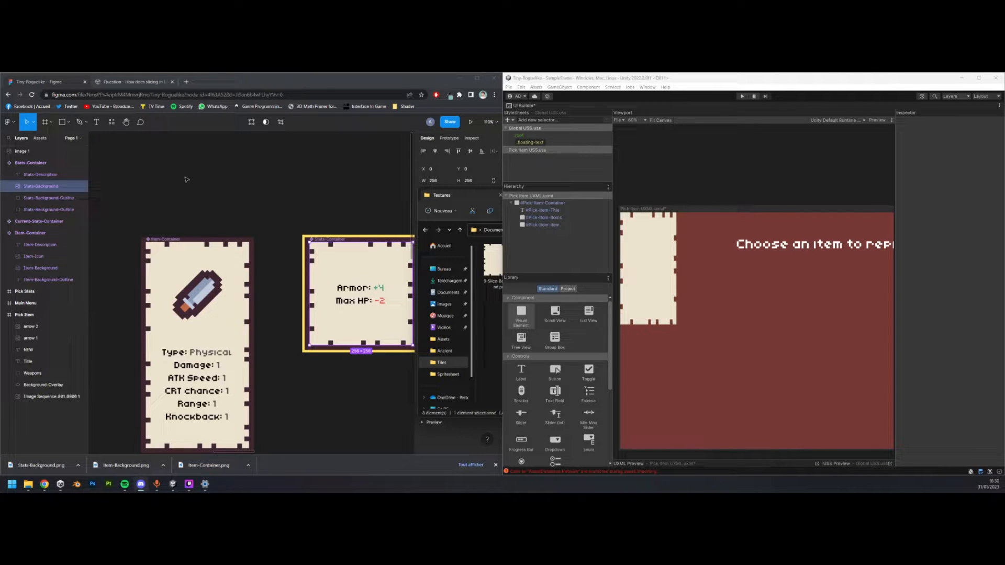
{"action": "middle_click_drag", "start_coordinate": [268, 215], "coordinate": [261, 156]}
{"action": "scroll", "coordinate": [712, 251], "scroll_direction": "down", "scroll_amount": 1}
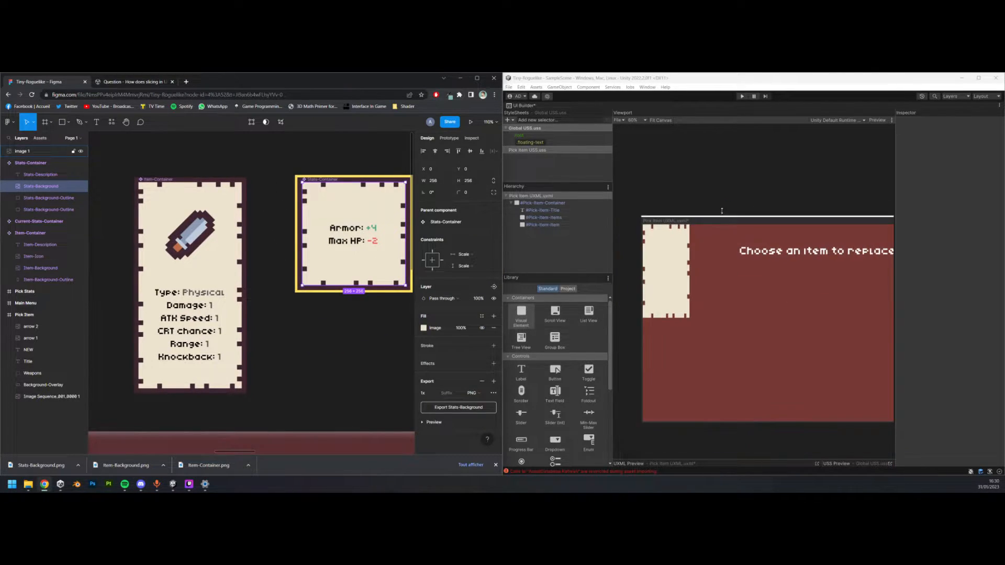
{"action": "left_click", "coordinate": [683, 283]}
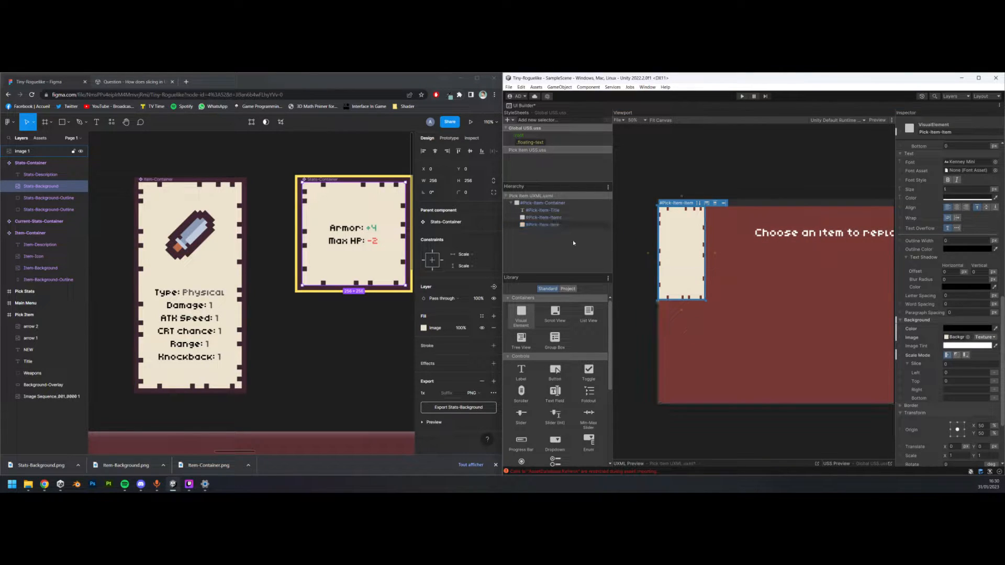
{"action": "left_click", "coordinate": [186, 255]}
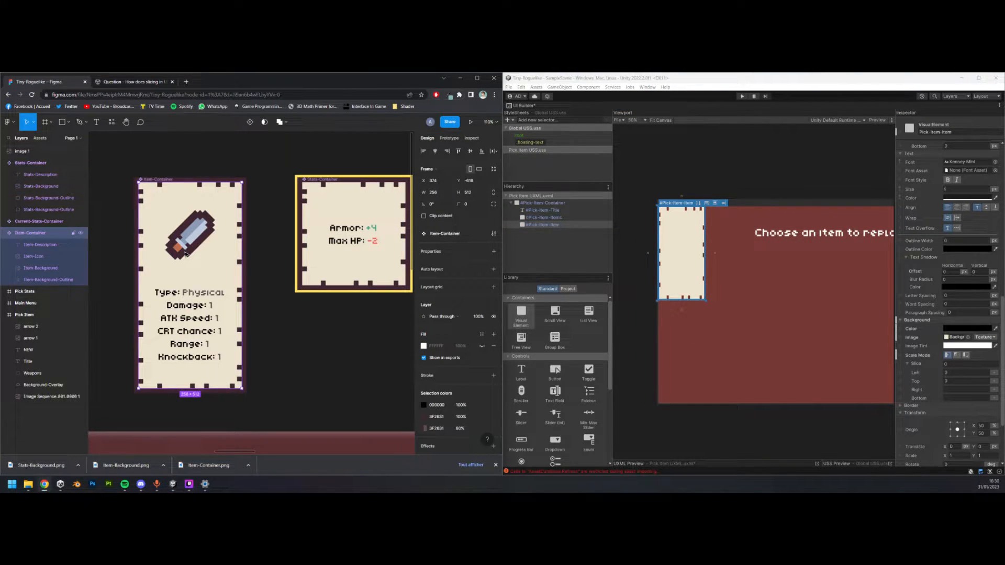
{"action": "left_click", "coordinate": [545, 257]}
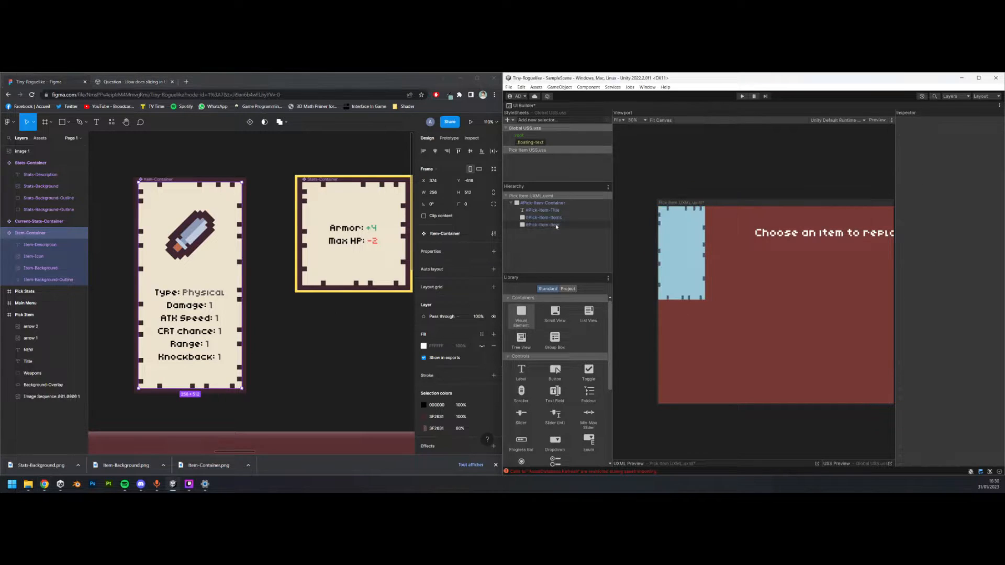
- Add a VisualElement inside Pick-Item-Item and rename Pick-Item-Item as Item-Container
{"action": "left_click_drag", "start_coordinate": [522, 314], "coordinate": [551, 226]}
{"action": "left_click", "coordinate": [551, 227]}
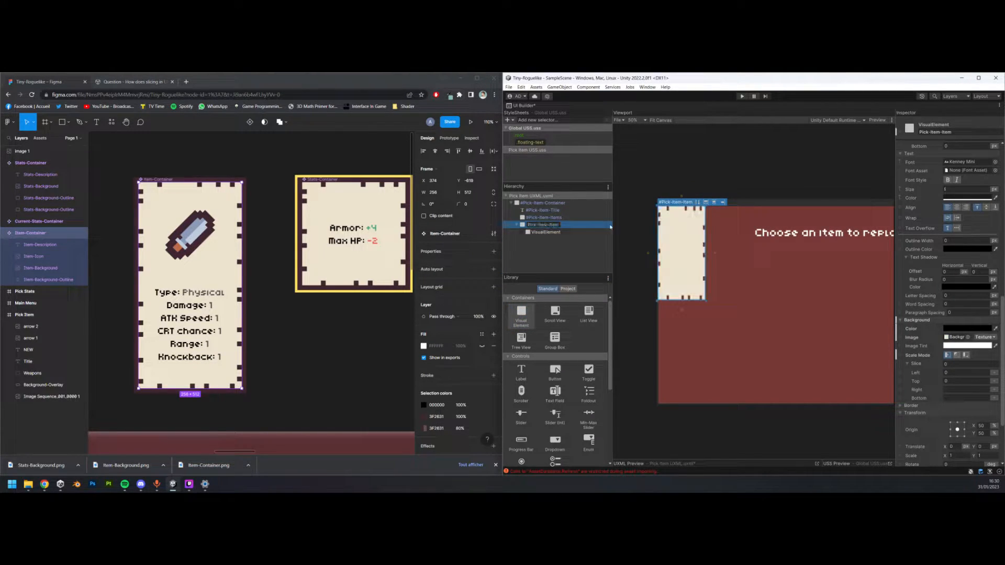
{"action": "key", "text": "BackSpace"}
{"action": "key", "text": "BackSpace"}
{"action": "key", "text": "BackSpace"}
{"action": "key", "text": "BackSpace"}
{"action": "key", "text": "BackSpace"}
{"action": "key", "text": "BackSpace"}
{"action": "key", "text": "BackSpace"}
{"action": "key", "text": "BackSpace"}
{"action": "key", "text": "BackSpace"}
{"action": "key", "text": "BackSpace"}
{"action": "type", "text": "-Container"}
{"action": "key", "text": "Return"}
- Name the new VisualElement inside Item-Container Item-Icon
{"action": "double_click", "coordinate": [546, 232]}
{"action": "type", "text": "I"}
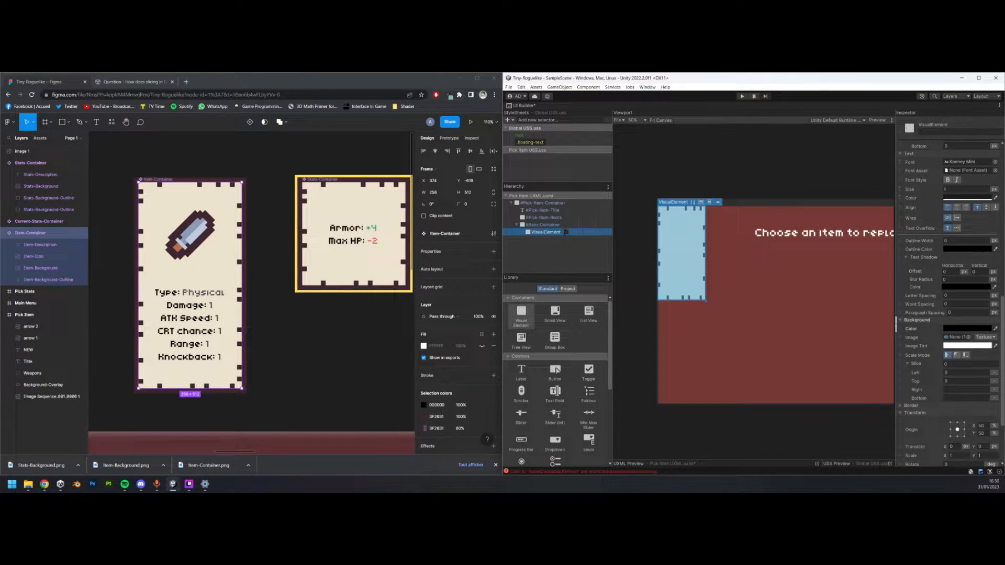
{"action": "type", "text": "te"}
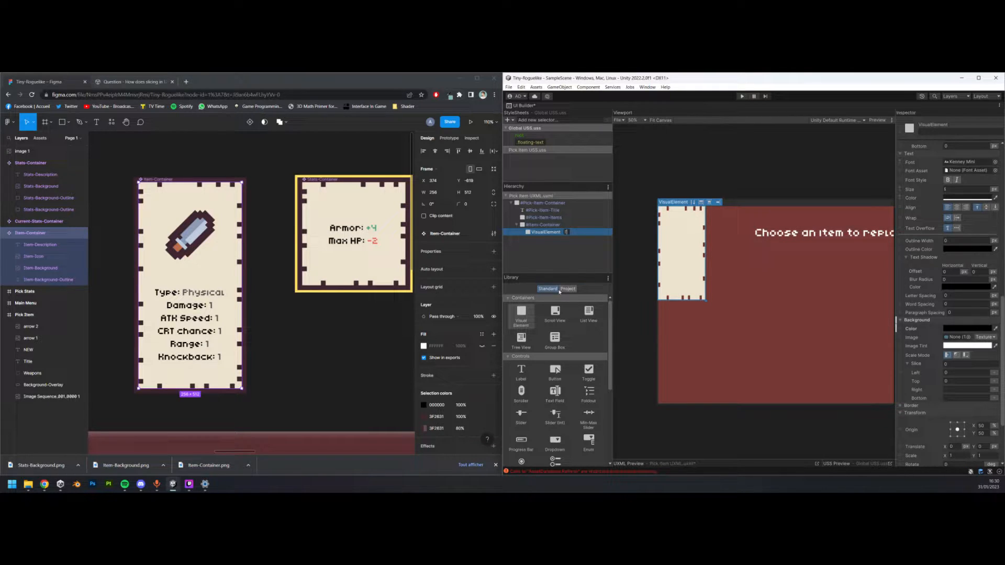
{"action": "type", "text": "m-Cont"}
{"action": "key", "text": "BackSpace"}
{"action": "key", "text": "BackSpace"}
{"action": "key", "text": "BackSpace"}
{"action": "key", "text": "BackSpace"}
{"action": "type", "text": "Icon"}
{"action": "key", "text": "Return"}
- Add a second VisualElement inside Item-Container, name it Item-Background-Outline, and enlarge the Unity window and its hierarchy area
{"action": "left_click_drag", "start_coordinate": [522, 314], "coordinate": [566, 228]}
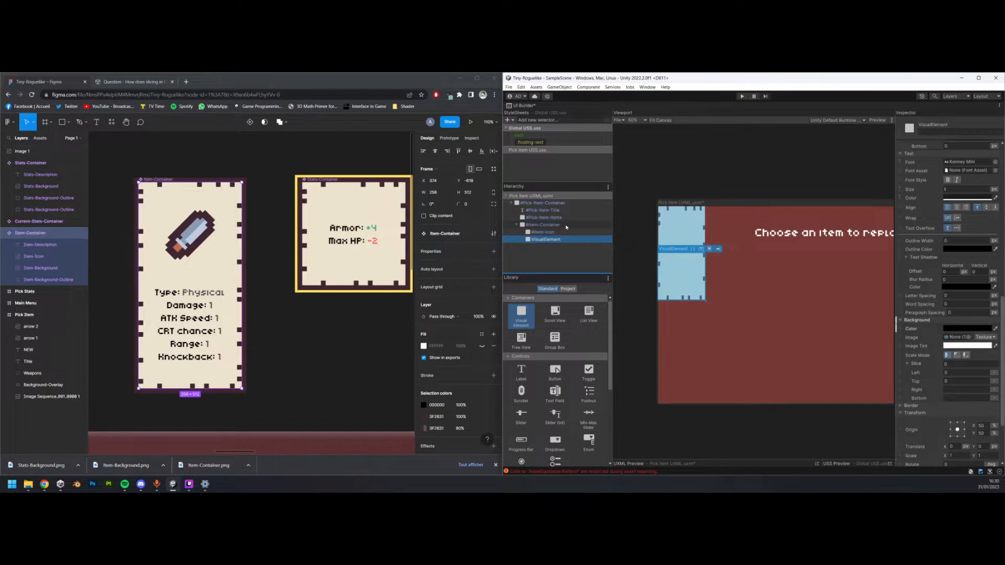
{"action": "double_click", "coordinate": [545, 240]}
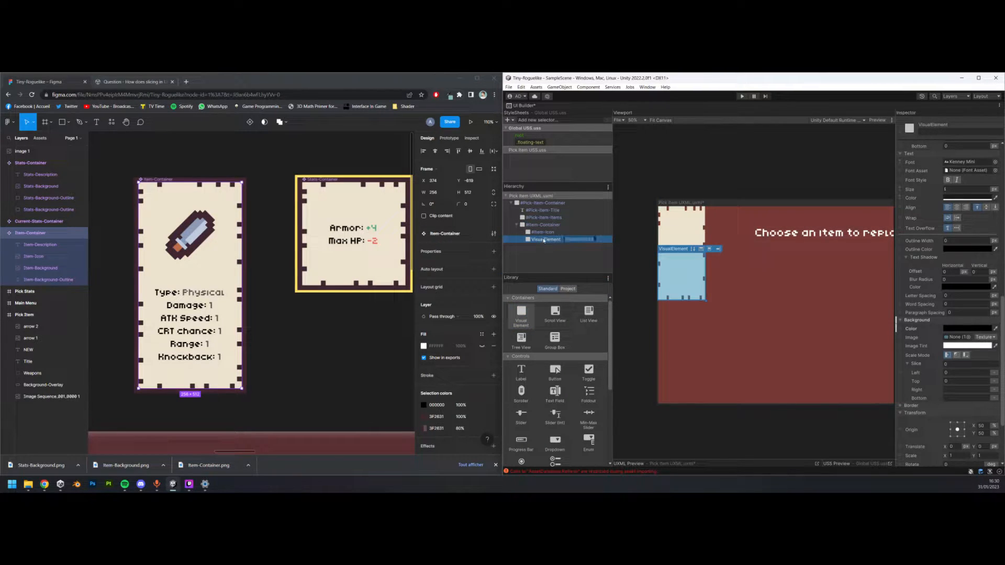
{"action": "type", "text": "Item"}
{"action": "type", "text": "-BackgroundOutline"}
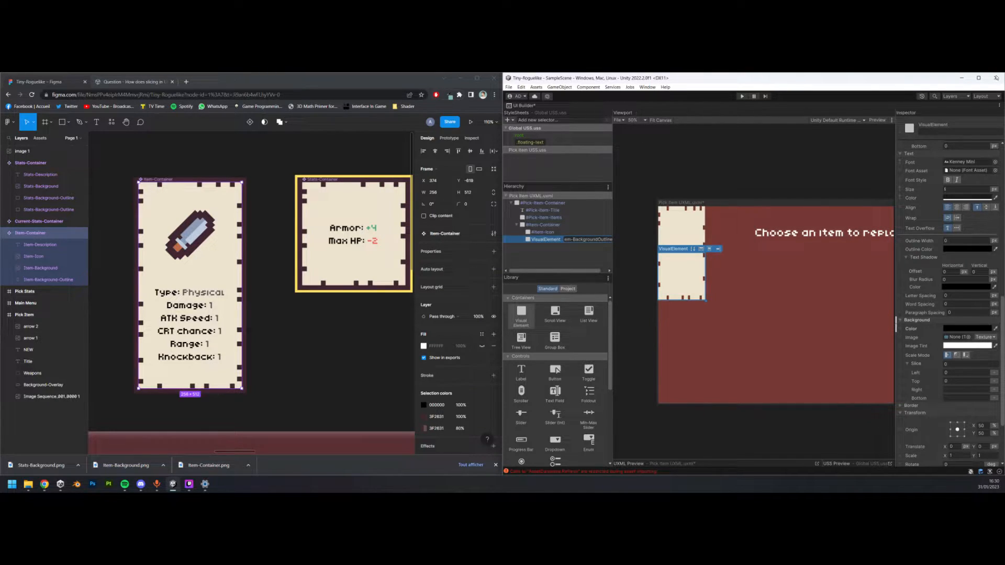
{"action": "left_click", "coordinate": [978, 78]}
{"action": "key", "text": "Return"}
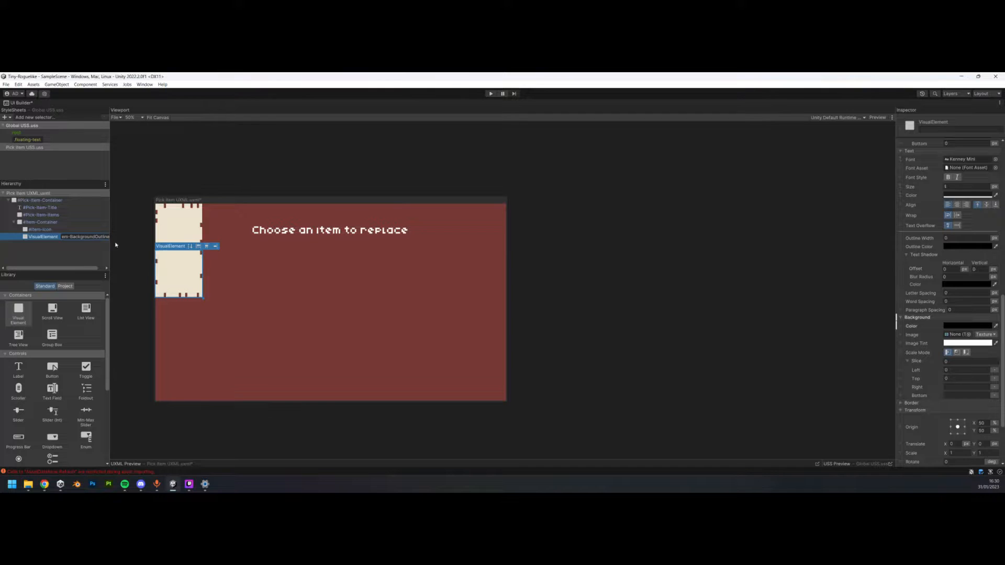
{"action": "left_click_drag", "start_coordinate": [110, 245], "coordinate": [218, 267]}
{"action": "double_click", "coordinate": [141, 236]}
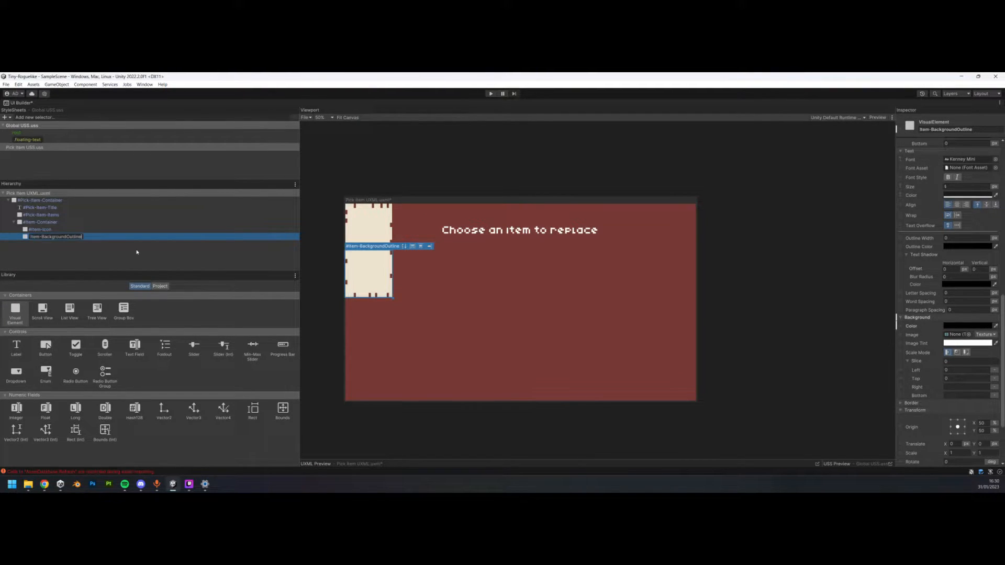
{"action": "type", "text": "-"}
{"action": "key", "text": "Return"}
- Duplicate Item-Background-Outline and name the copy Item-Background-Outline-New
{"action": "left_click", "coordinate": [69, 258]}
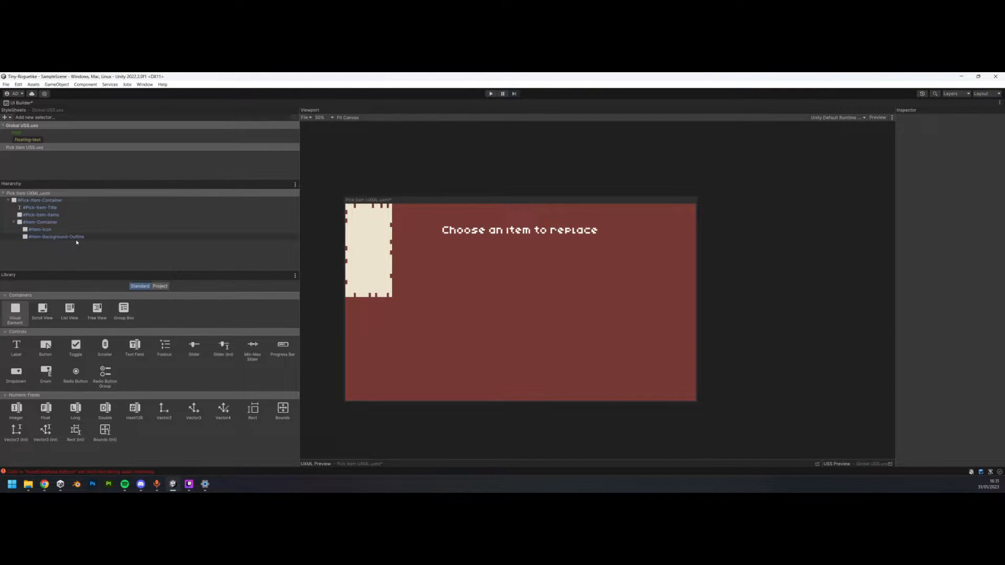
{"action": "left_click", "coordinate": [79, 236]}
{"action": "key", "text": "ctrl+d"}
{"action": "double_click", "coordinate": [82, 244]}
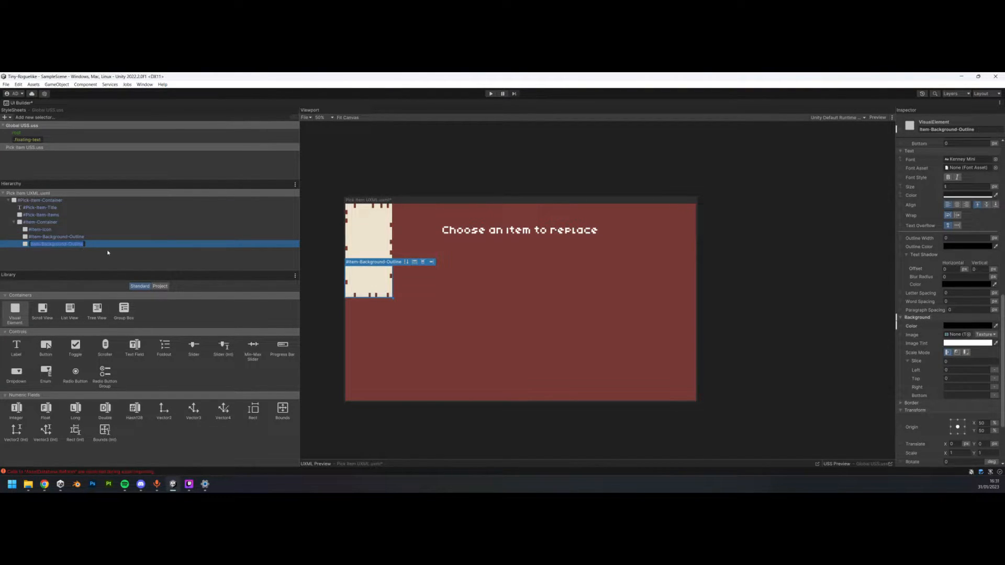
{"action": "type", "text": "-New"}
{"action": "key", "text": "Return"}
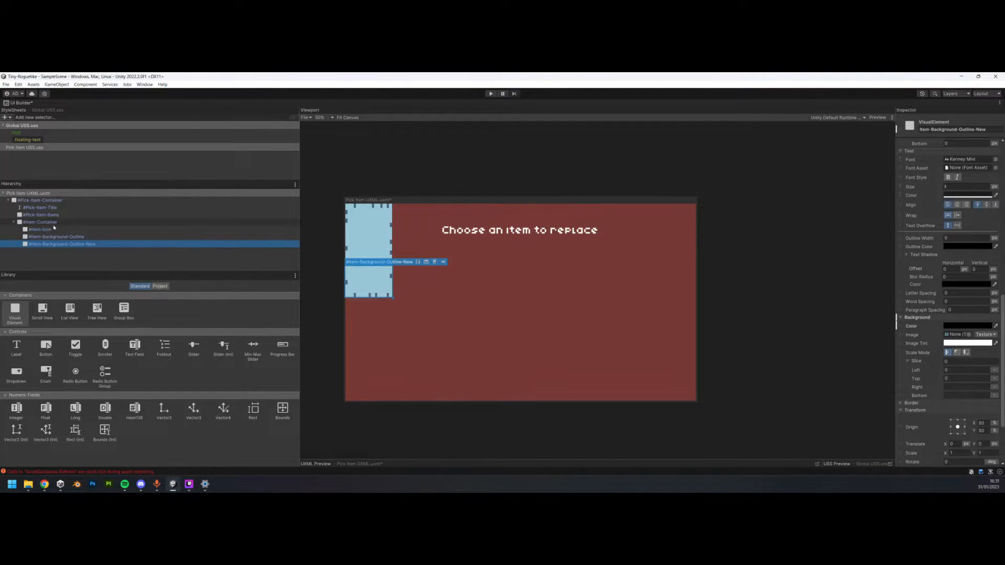
- Select Item-Container and examine its inline styles, from background settings up to position, flex and size
{"action": "left_click", "coordinate": [41, 222]}
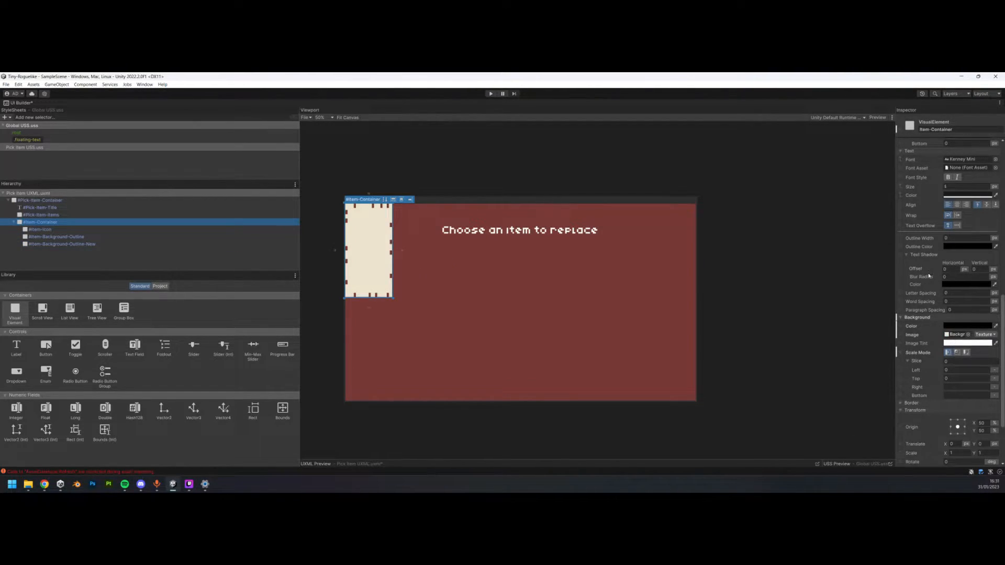
{"action": "scroll", "coordinate": [953, 354], "scroll_direction": "up", "scroll_amount": 3}
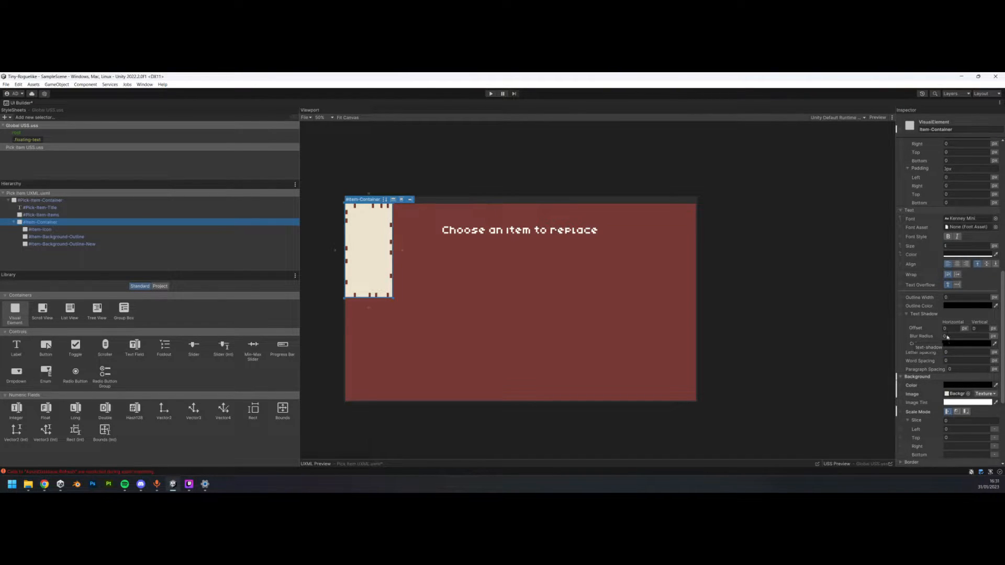
{"action": "scroll", "coordinate": [948, 348], "scroll_direction": "down", "scroll_amount": 3}
{"action": "scroll", "coordinate": [949, 348], "scroll_direction": "up", "scroll_amount": 15}
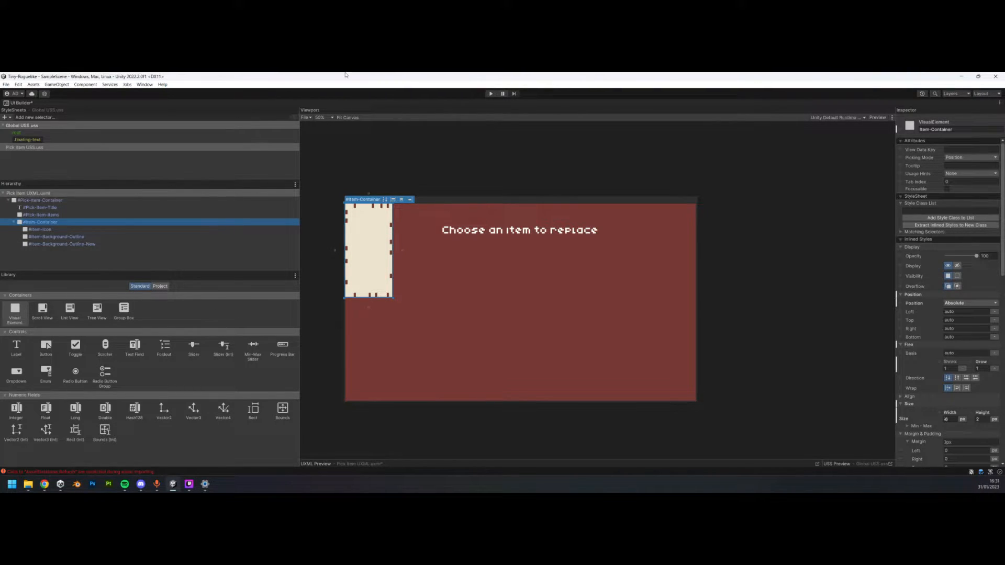
- Place the Unity window beside the Figma mockup and add a Label named Item-Description directly below Item-Icon in Item-Container
{"action": "key", "text": "super+Right"}
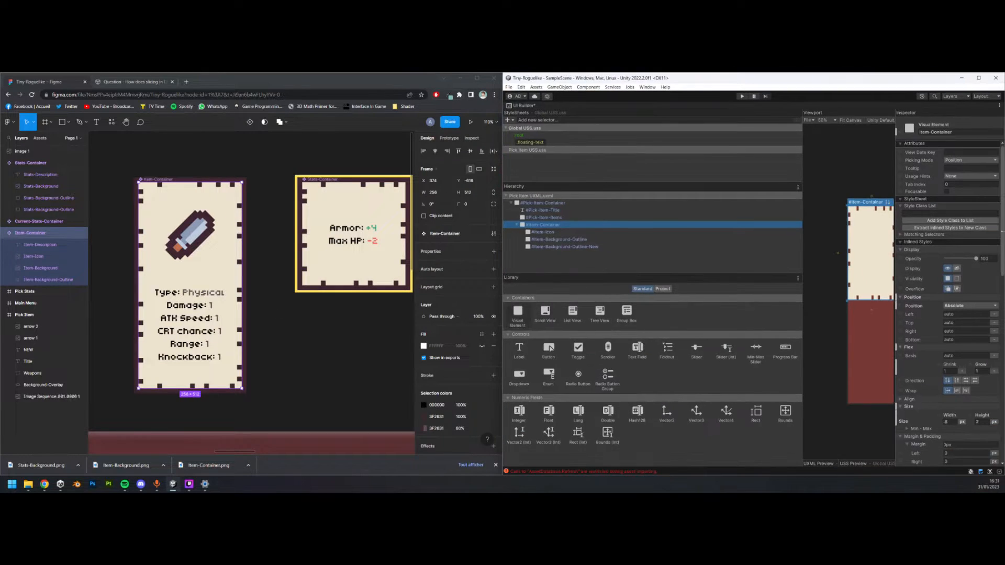
{"action": "left_click_drag", "start_coordinate": [800, 256], "coordinate": [580, 247]}
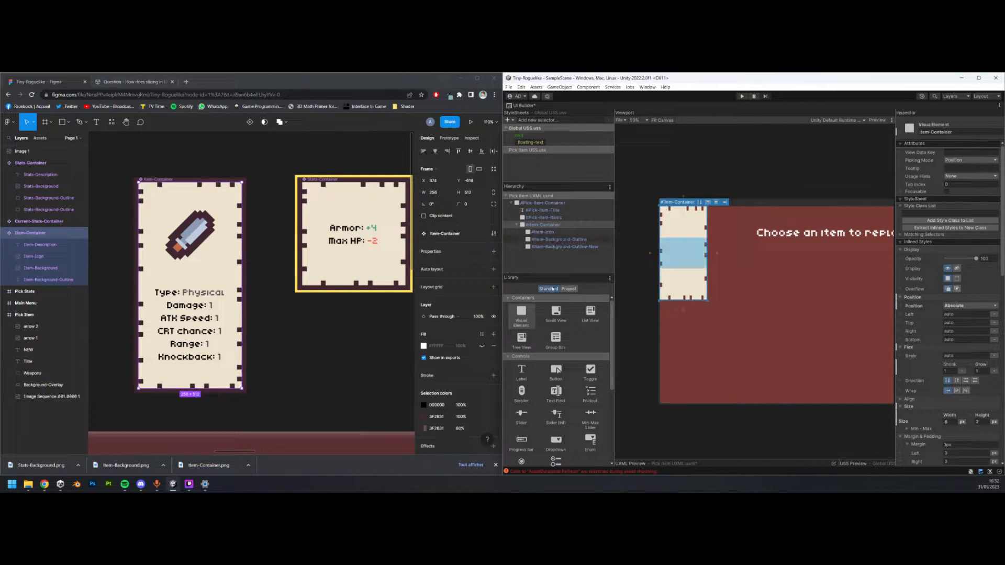
{"action": "left_click_drag", "start_coordinate": [521, 372], "coordinate": [543, 257]}
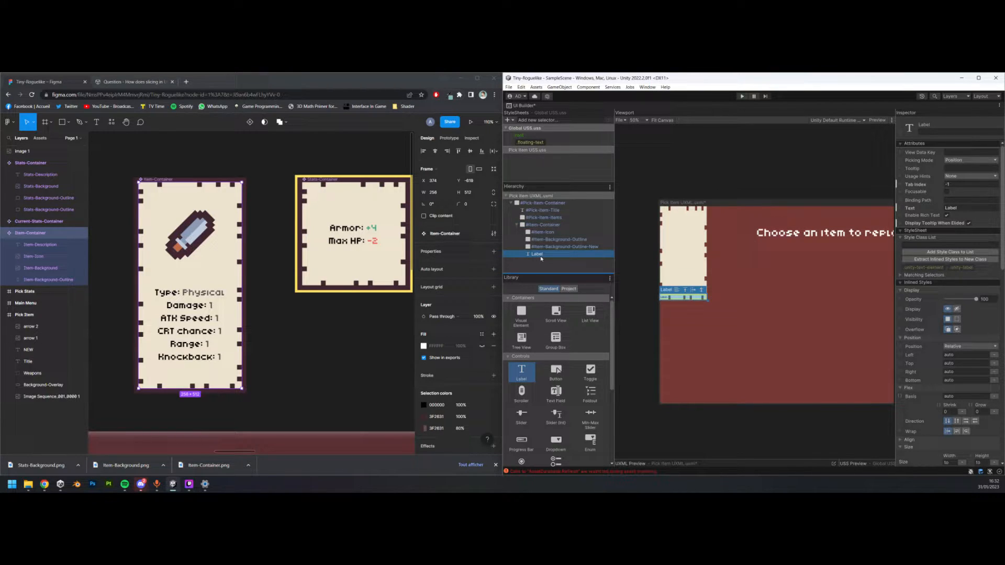
{"action": "left_click_drag", "start_coordinate": [541, 256], "coordinate": [554, 242]}
{"action": "double_click", "coordinate": [554, 241]}
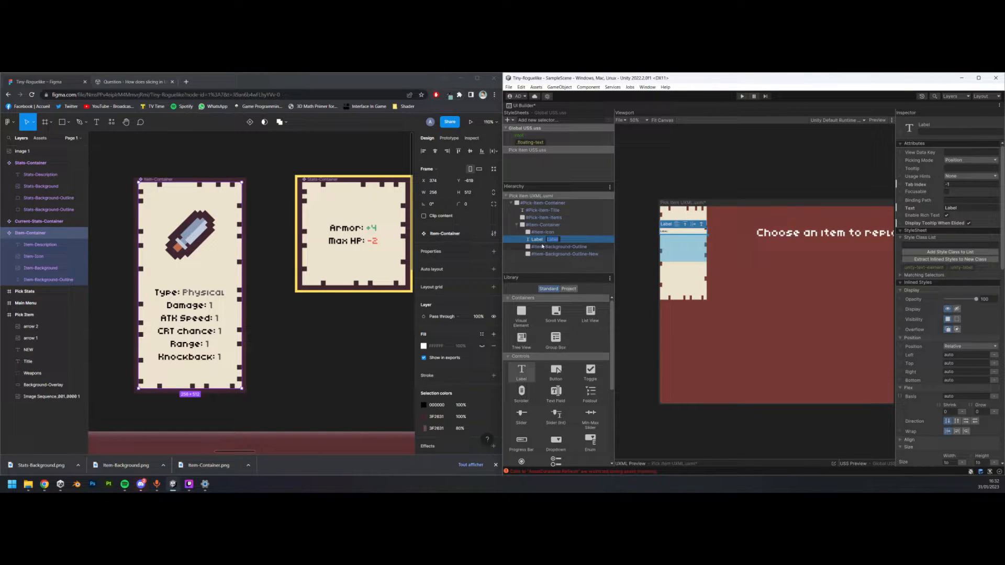
{"action": "type", "text": "Item-Description"}
{"action": "key", "text": "Return"}
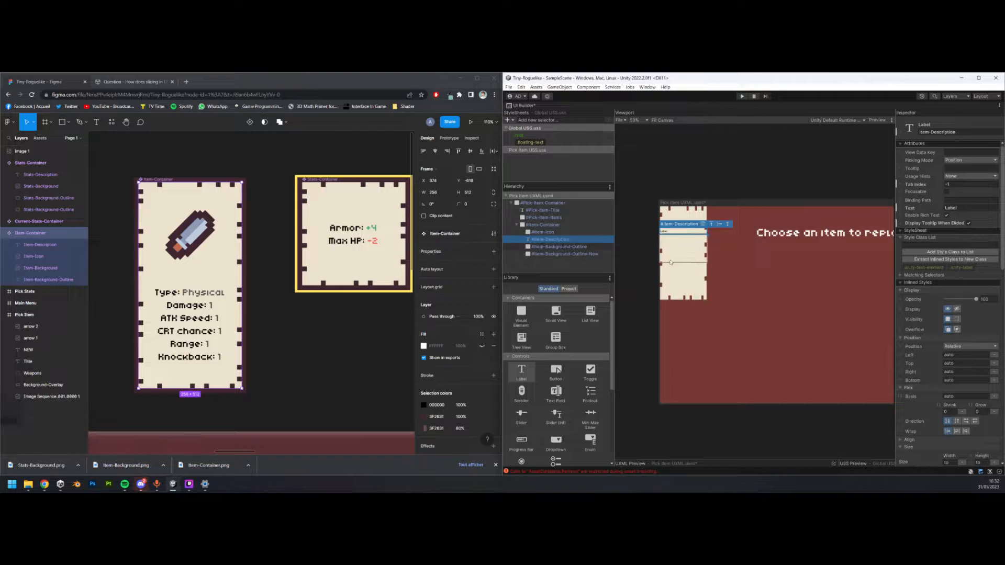
- Select Item-Background-Outline and set its position mode to Absolute
{"action": "scroll", "coordinate": [672, 260], "scroll_direction": "up", "scroll_amount": 2}
{"action": "scroll", "coordinate": [716, 154], "scroll_direction": "up", "scroll_amount": 1}
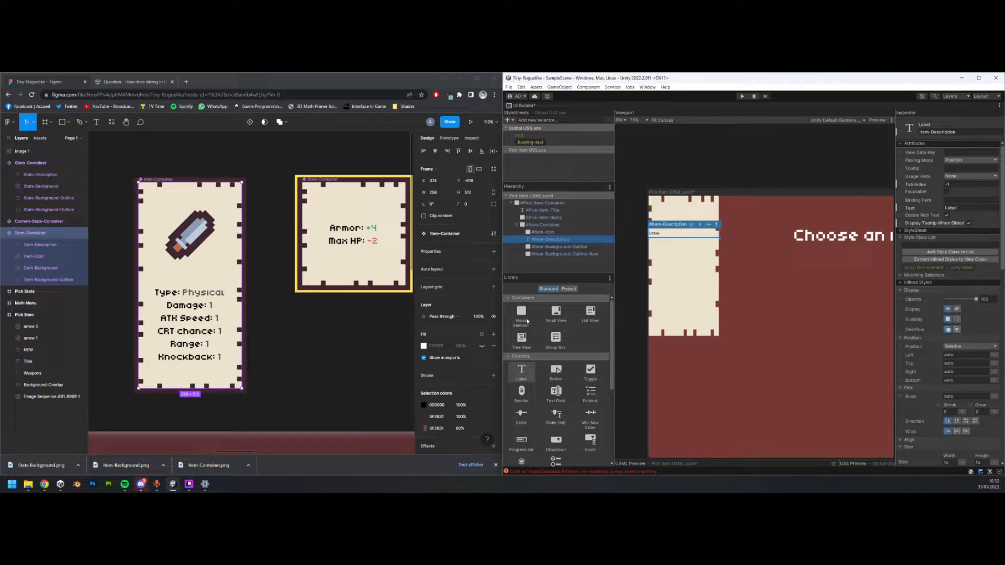
{"action": "left_click", "coordinate": [683, 259]}
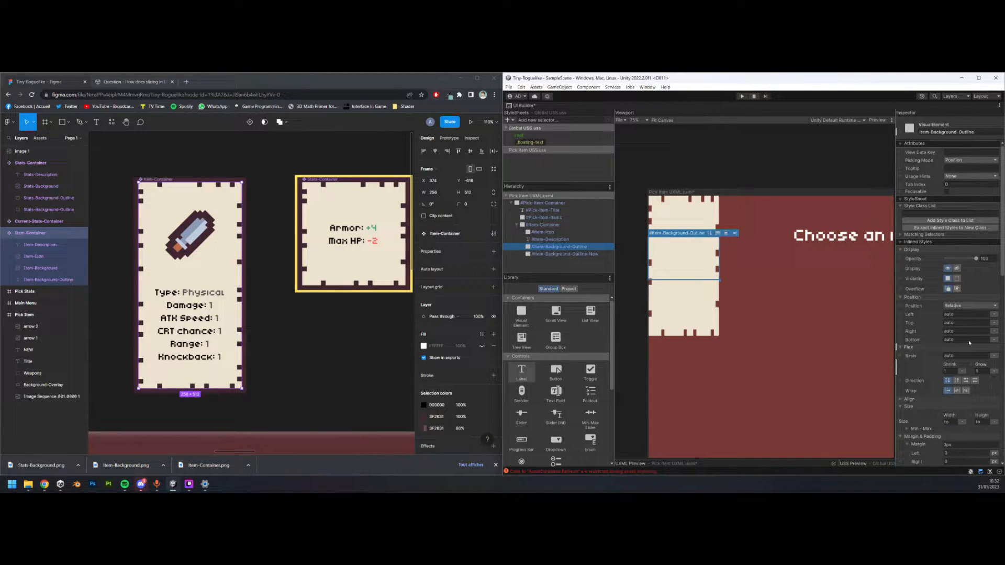
{"action": "left_click", "coordinate": [962, 307]}
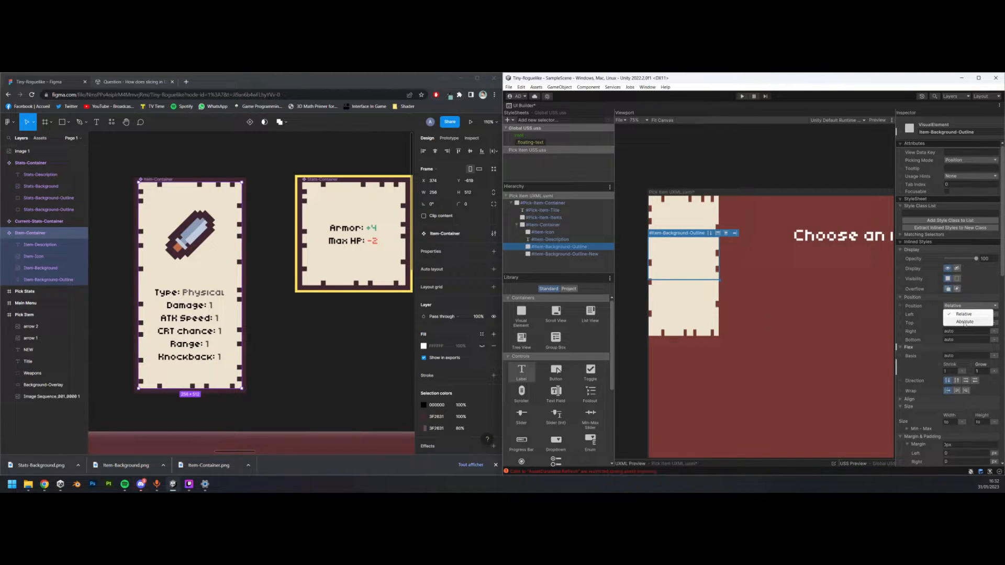
{"action": "left_click", "coordinate": [965, 322]}
{"action": "scroll", "coordinate": [985, 356], "scroll_direction": "down", "scroll_amount": 4}
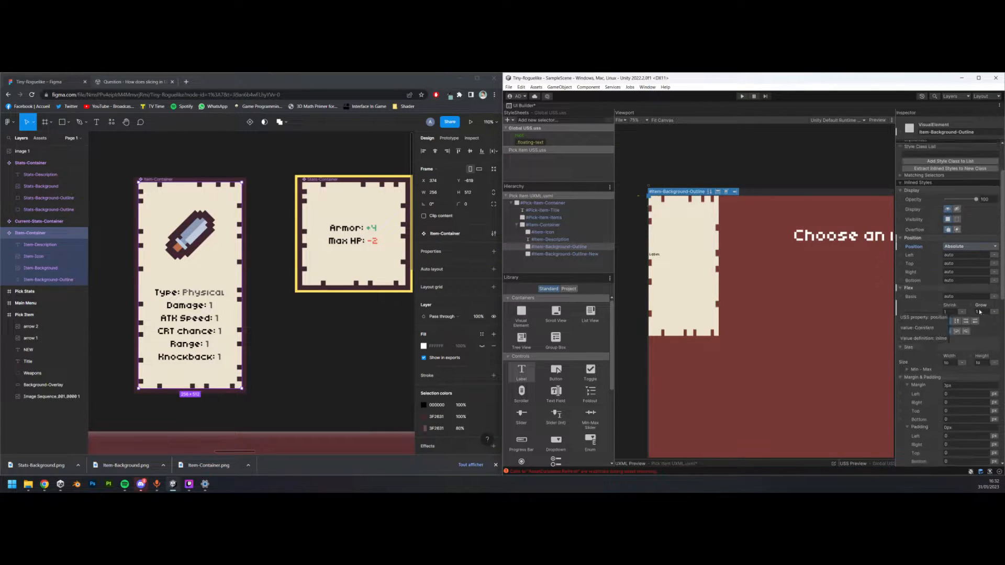
- Set Item-Background-Outline's background color to red
{"action": "scroll", "coordinate": [942, 412], "scroll_direction": "down", "scroll_amount": 7}
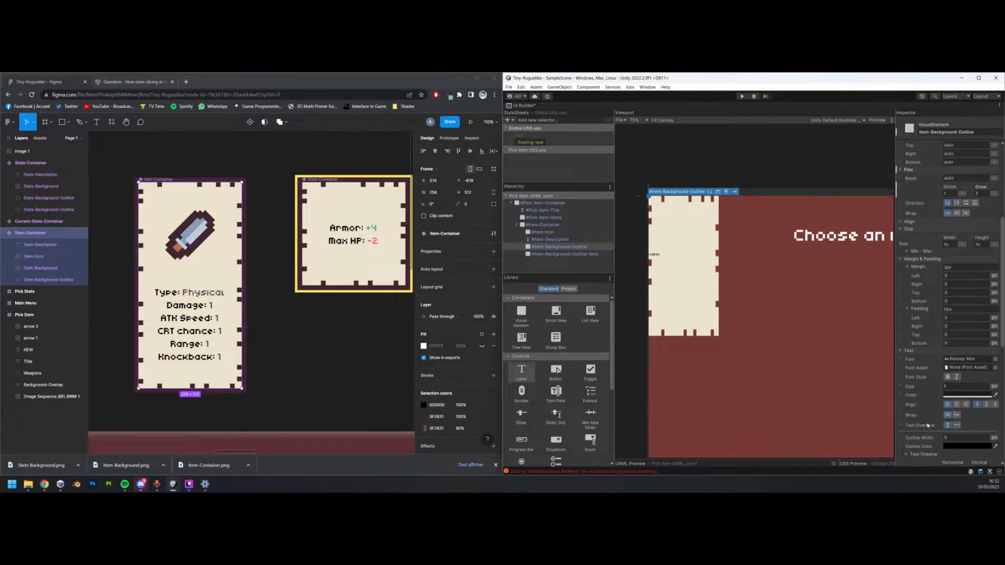
{"action": "scroll", "coordinate": [939, 397], "scroll_direction": "down", "scroll_amount": 3}
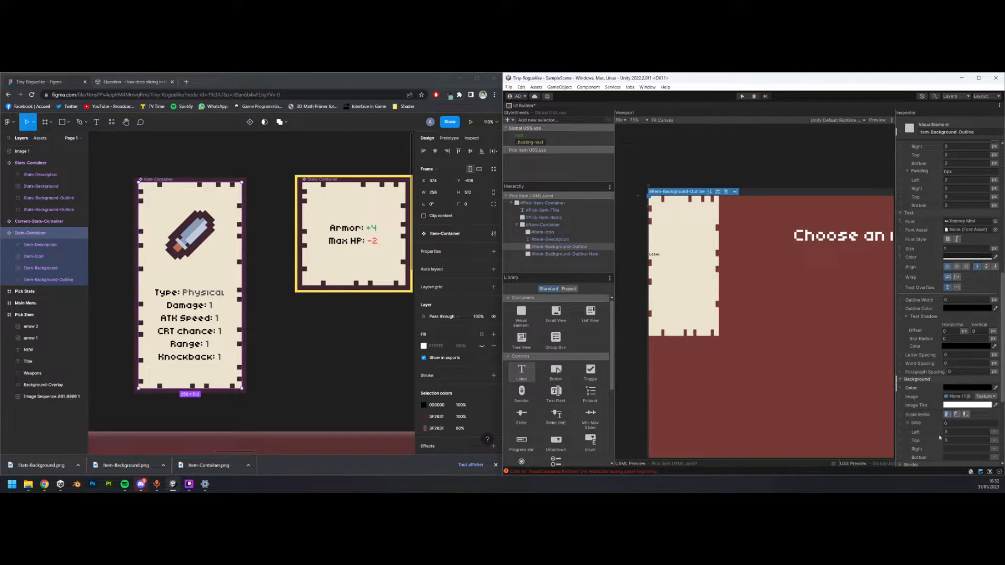
{"action": "left_click", "coordinate": [967, 348]}
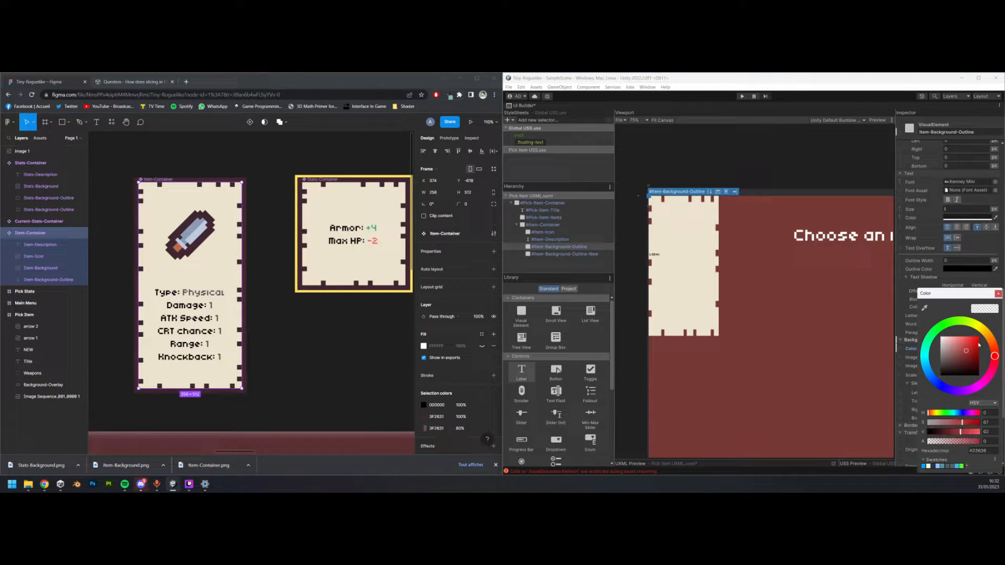
{"action": "left_click", "coordinate": [998, 294]}
{"action": "scroll", "coordinate": [969, 305], "scroll_direction": "up", "scroll_amount": 10}
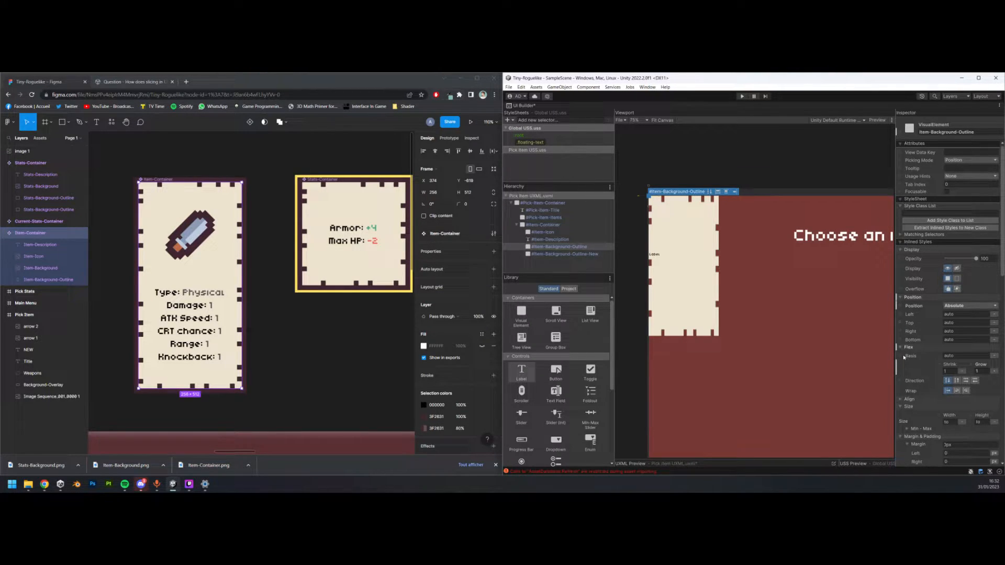
- Set Item-Background-Outline's width and height to 100%
{"action": "scroll", "coordinate": [904, 357], "scroll_direction": "down", "scroll_amount": 3}
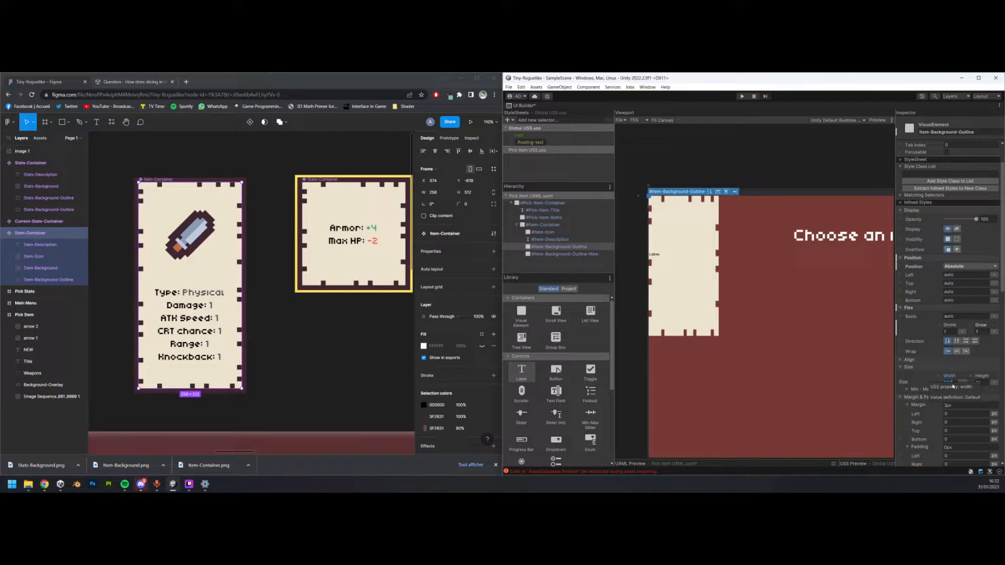
{"action": "type", "text": "100%"}
{"action": "key", "text": "Return"}
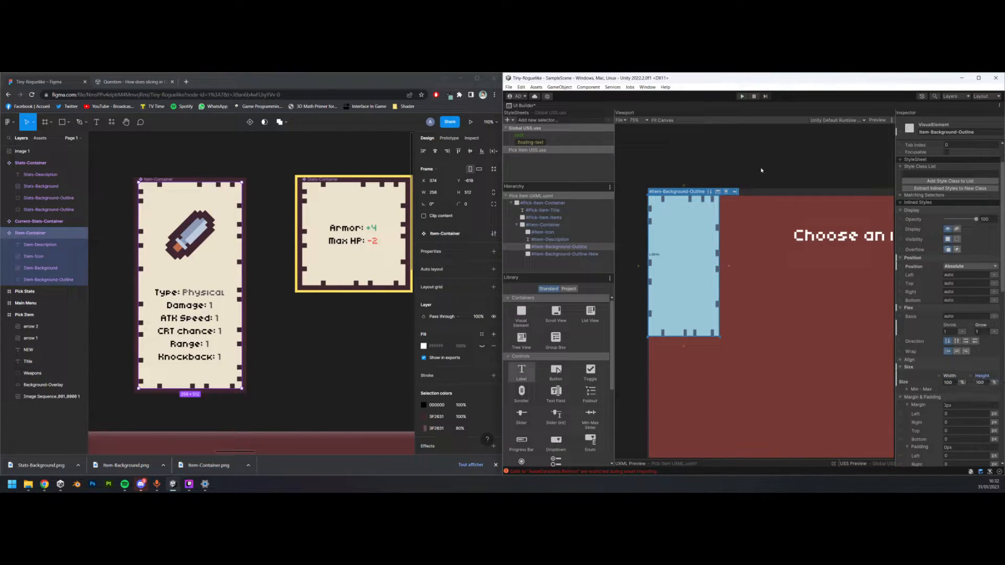
{"action": "scroll", "coordinate": [734, 173], "scroll_direction": "up", "scroll_amount": 4}
{"action": "left_click", "coordinate": [739, 167]}
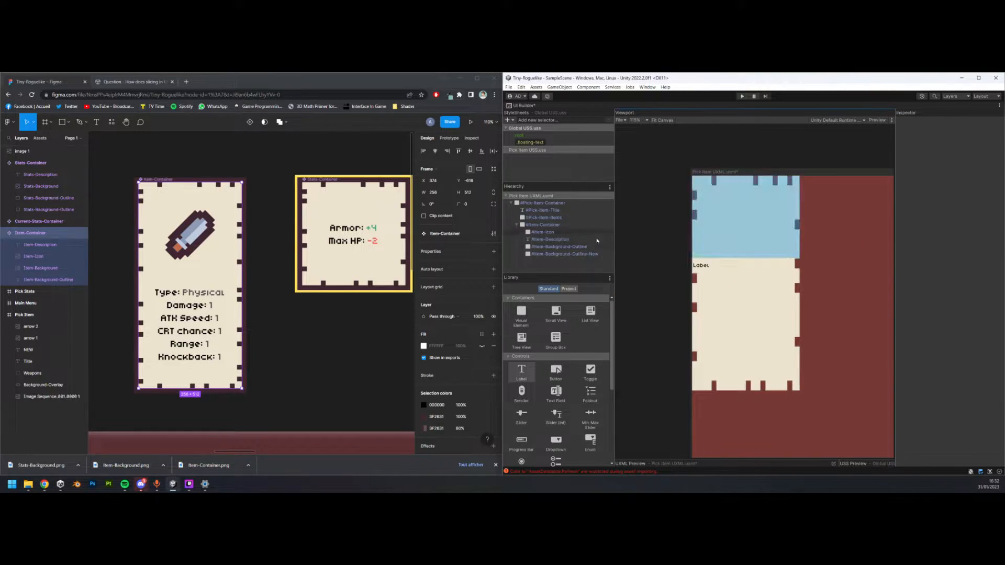
{"action": "left_click", "coordinate": [559, 247]}
{"action": "left_click", "coordinate": [954, 382]}
{"action": "type", "text": "100"}
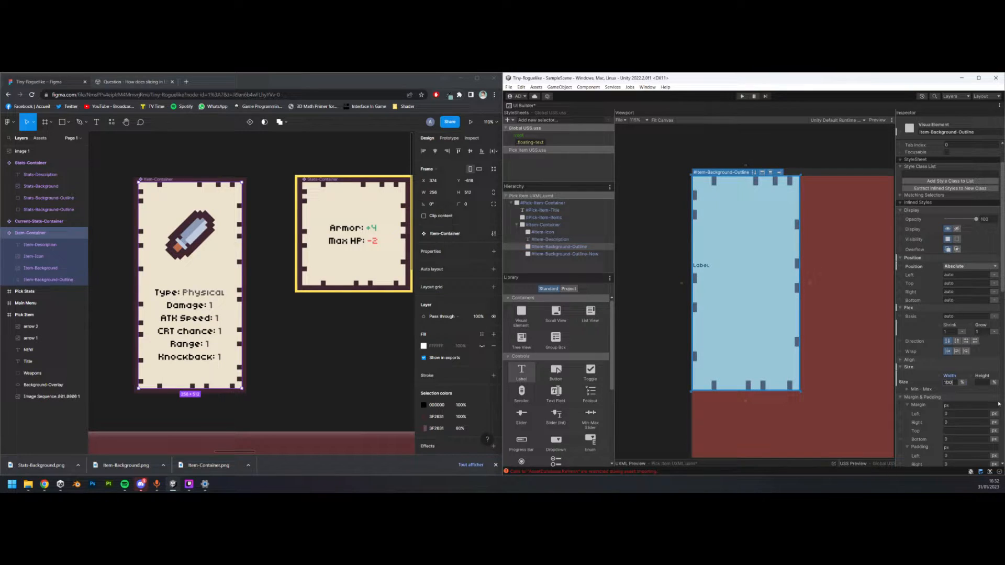
- Make Item-Background-Outline's red FF0000 background fully opaque by raising its alpha to 100
{"action": "scroll", "coordinate": [989, 398], "scroll_direction": "down", "scroll_amount": 10}
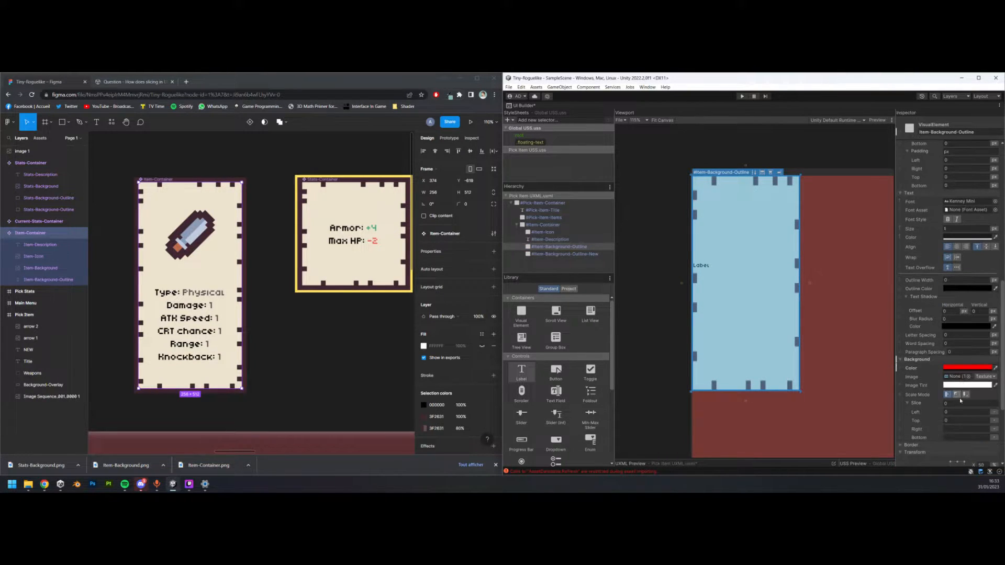
{"action": "left_click", "coordinate": [956, 371]}
{"action": "left_click_drag", "start_coordinate": [974, 442], "coordinate": [980, 441]}
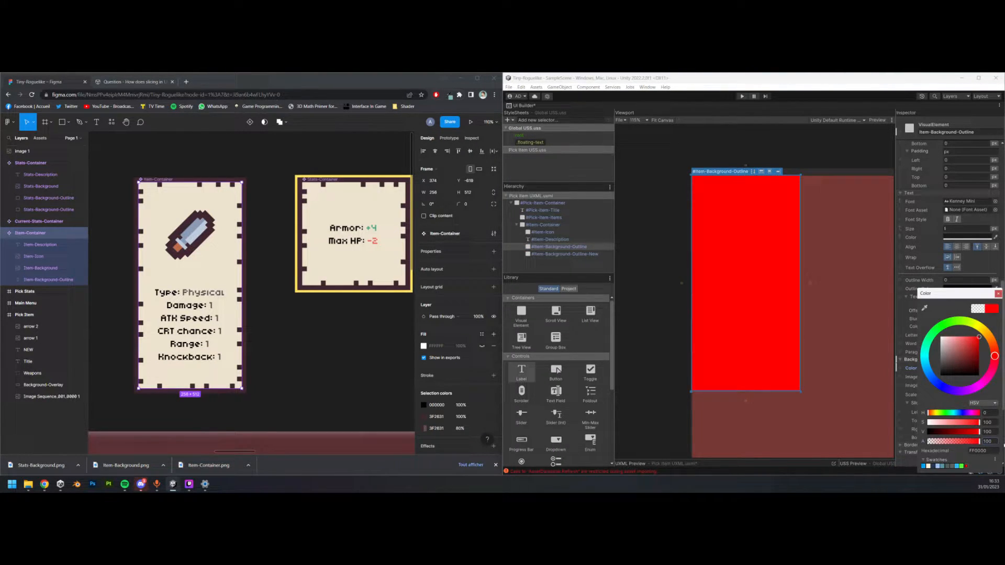
{"action": "left_click", "coordinate": [998, 295]}
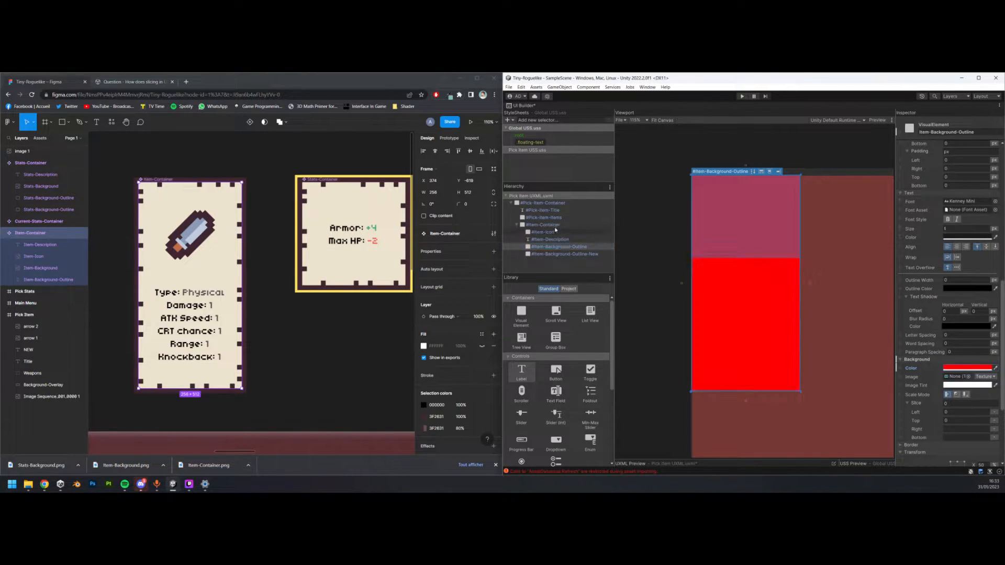
- Duplicate Item-Background-Outline, place the copy just above it in Item-Container, and name the copy Item-Background
{"action": "left_click", "coordinate": [548, 226]}
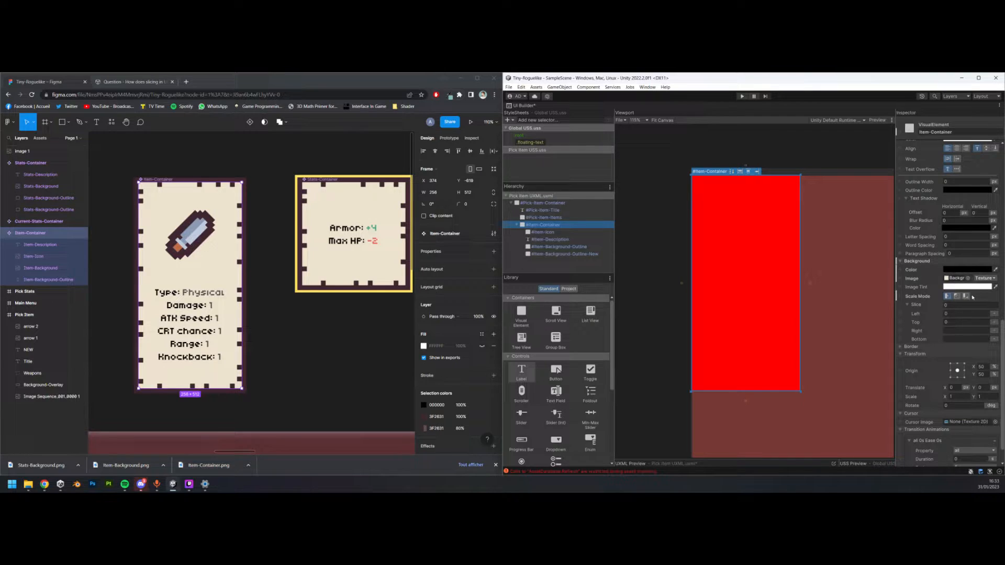
{"action": "left_click", "coordinate": [562, 261]}
{"action": "left_click_drag", "start_coordinate": [563, 259], "coordinate": [568, 249]}
{"action": "double_click", "coordinate": [571, 247]}
{"action": "key", "text": "Right"}
{"action": "key", "text": "BackSpace"}
{"action": "key", "text": "BackSpace"}
{"action": "key", "text": "BackSpace"}
{"action": "key", "text": "BackSpace"}
{"action": "key", "text": "BackSpace"}
{"action": "key", "text": "BackSpace"}
{"action": "key", "text": "BackSpace"}
{"action": "key", "text": "BackSpace"}
{"action": "key", "text": "Return"}
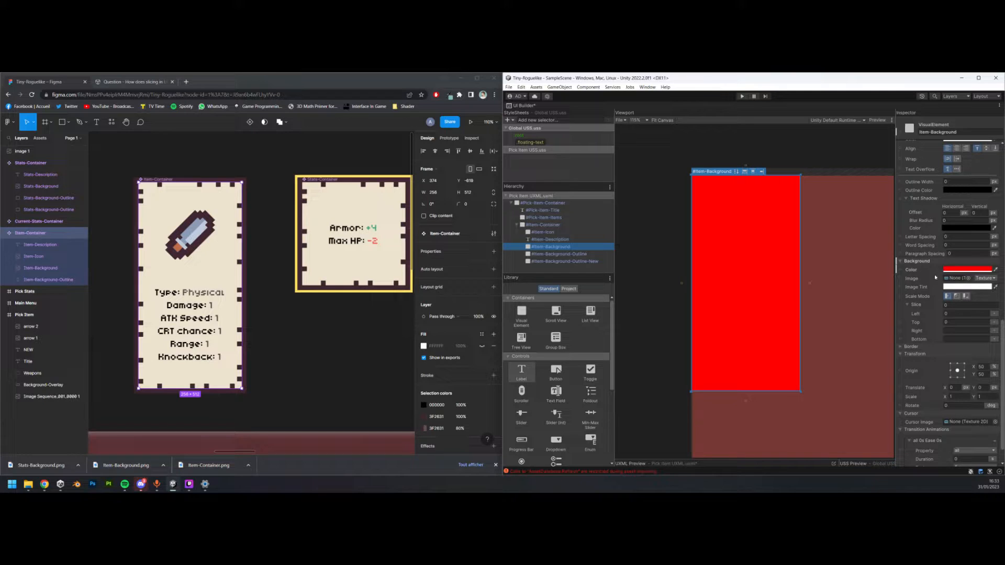
- Give Item-Background the card background texture in place of its red color and move it to the end of Item-Container
{"action": "left_click", "coordinate": [969, 278]}
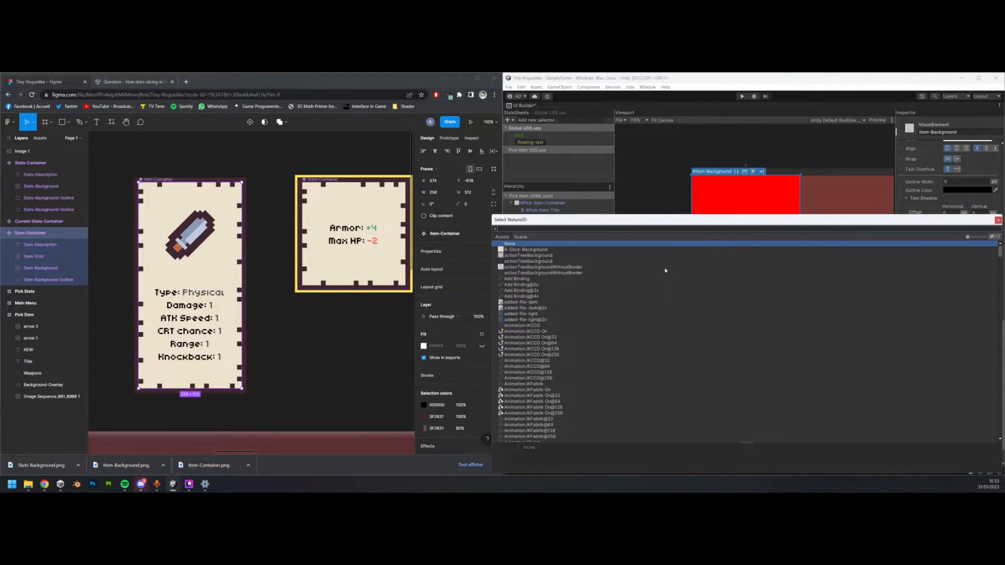
{"action": "type", "text": "h2"}
{"action": "double_click", "coordinate": [530, 250]}
{"action": "left_click_drag", "start_coordinate": [570, 247], "coordinate": [565, 267]}
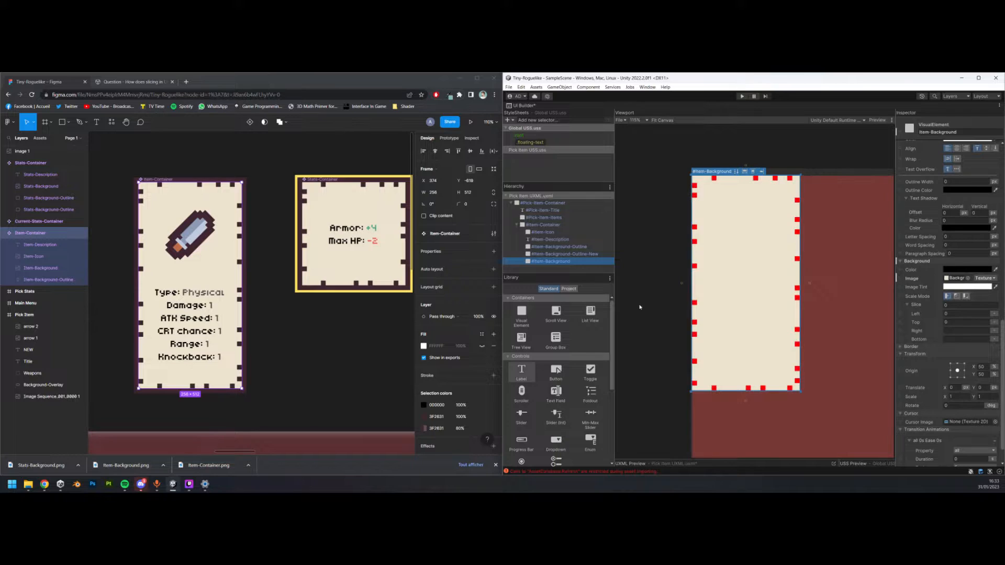
- Unset the width and height of Item-Background-Outline
{"action": "left_click", "coordinate": [583, 248]}
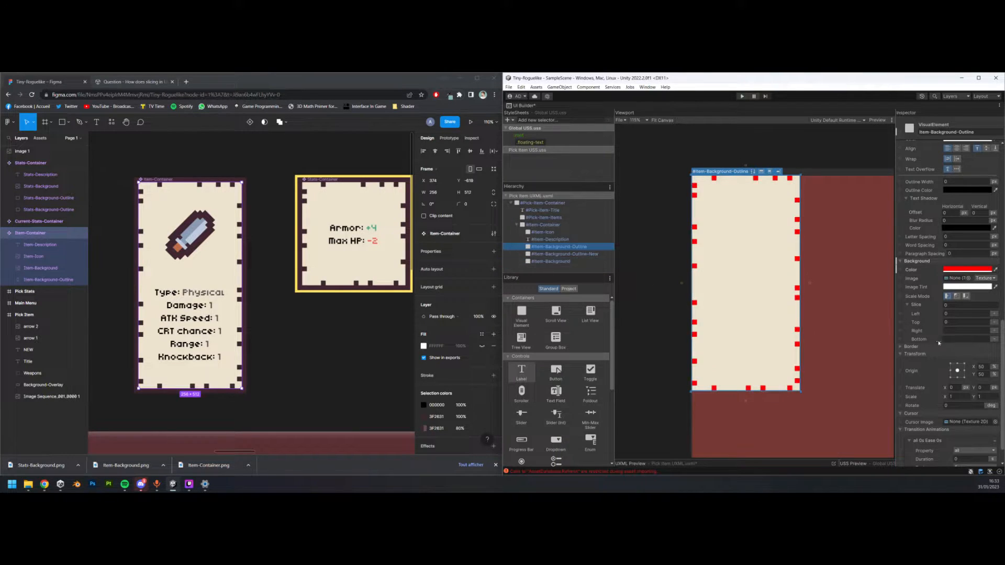
{"action": "scroll", "coordinate": [973, 356], "scroll_direction": "down", "scroll_amount": 3}
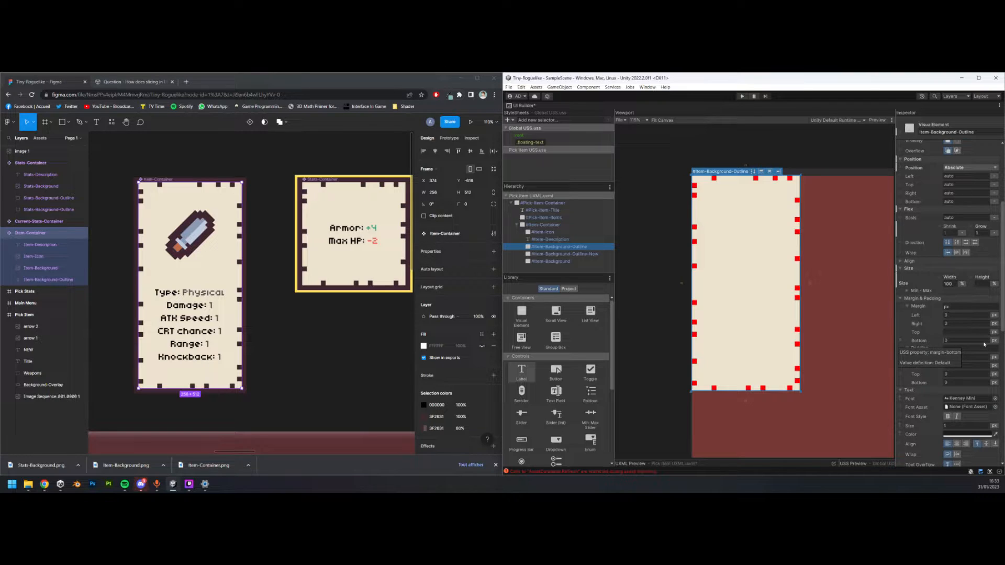
{"action": "right_click", "coordinate": [950, 278]}
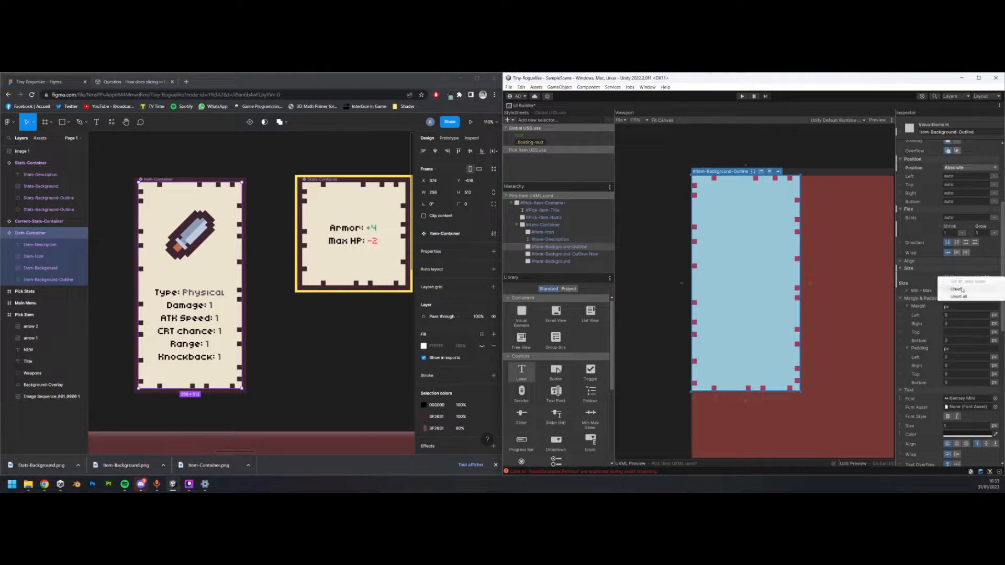
{"action": "left_click", "coordinate": [960, 285]}
{"action": "right_click", "coordinate": [903, 283]}
{"action": "left_click", "coordinate": [937, 294]}
- Set Item-Background-Outline's Left, Top, Right and Bottom offsets to 0
{"action": "left_click", "coordinate": [966, 177]}
{"action": "type", "text": "0"}
{"action": "left_click", "coordinate": [964, 185]}
{"action": "type", "text": "0"}
{"action": "left_click", "coordinate": [963, 194]}
{"action": "type", "text": "0"}
{"action": "key", "text": "Return"}
{"action": "left_click", "coordinate": [961, 201]}
{"action": "type", "text": "0"}
{"action": "key", "text": "Return"}
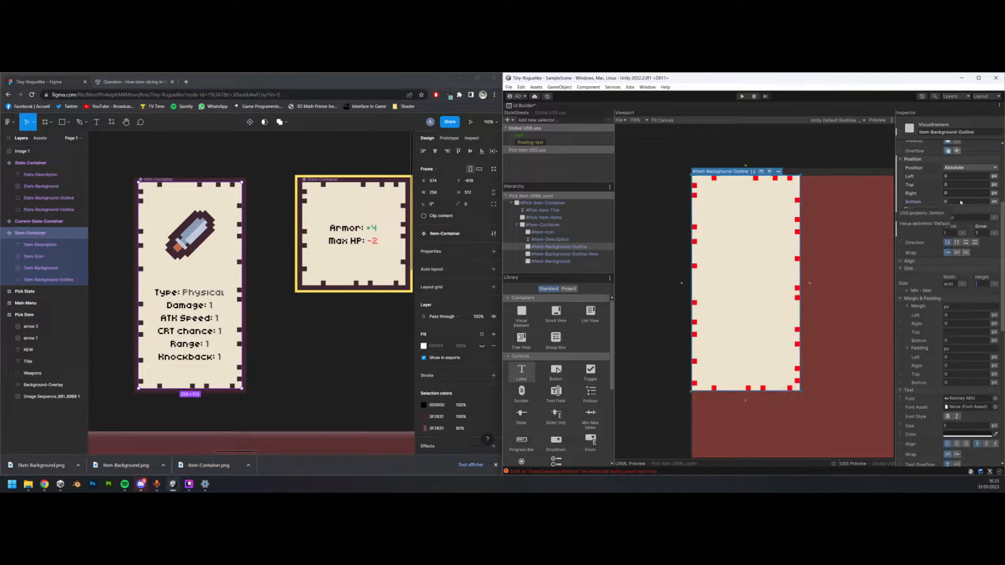
- Try Left, Top, Right and Bottom offsets of 6 px on Item-Background-Outline
{"action": "left_click", "coordinate": [957, 175]}
{"action": "type", "text": "6"}
{"action": "left_click", "coordinate": [958, 185]}
{"action": "type", "text": "6"}
{"action": "key", "text": "Return"}
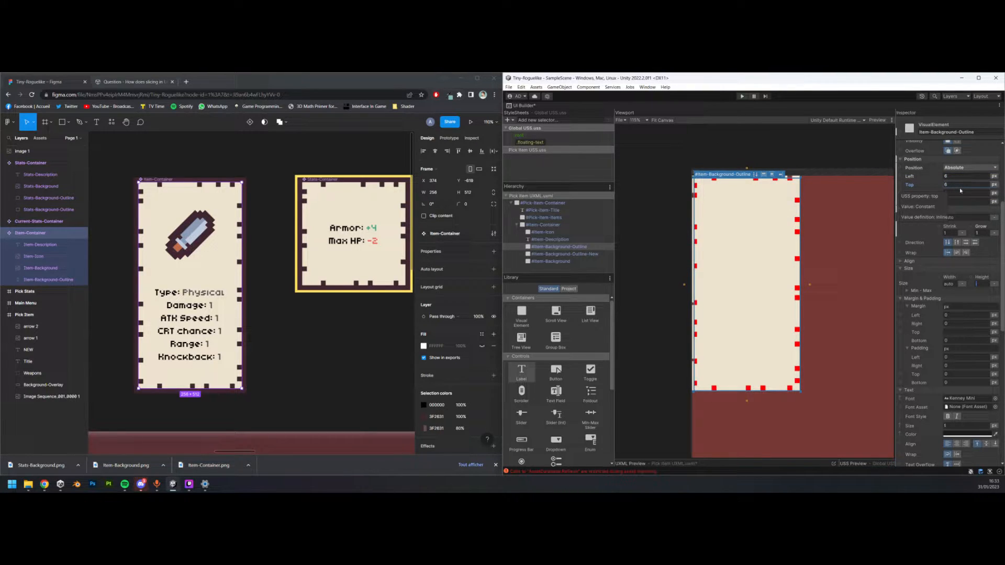
{"action": "left_click", "coordinate": [962, 194]}
{"action": "type", "text": "6"}
{"action": "left_click", "coordinate": [959, 201]}
{"action": "type", "text": "6"}
{"action": "key", "text": "Return"}
- Set Item-Background-Outline's Left, Top, Right and Bottom offsets to -6 px
{"action": "left_click", "coordinate": [957, 176]}
{"action": "type", "text": "-6"}
{"action": "key", "text": "Return"}
{"action": "left_click", "coordinate": [959, 186]}
{"action": "type", "text": "-6"}
{"action": "key", "text": "Return"}
{"action": "left_click", "coordinate": [959, 193]}
{"action": "type", "text": "-6"}
{"action": "key", "text": "Return"}
{"action": "left_click", "coordinate": [950, 202]}
{"action": "type", "text": "-6"}
{"action": "key", "text": "Return"}
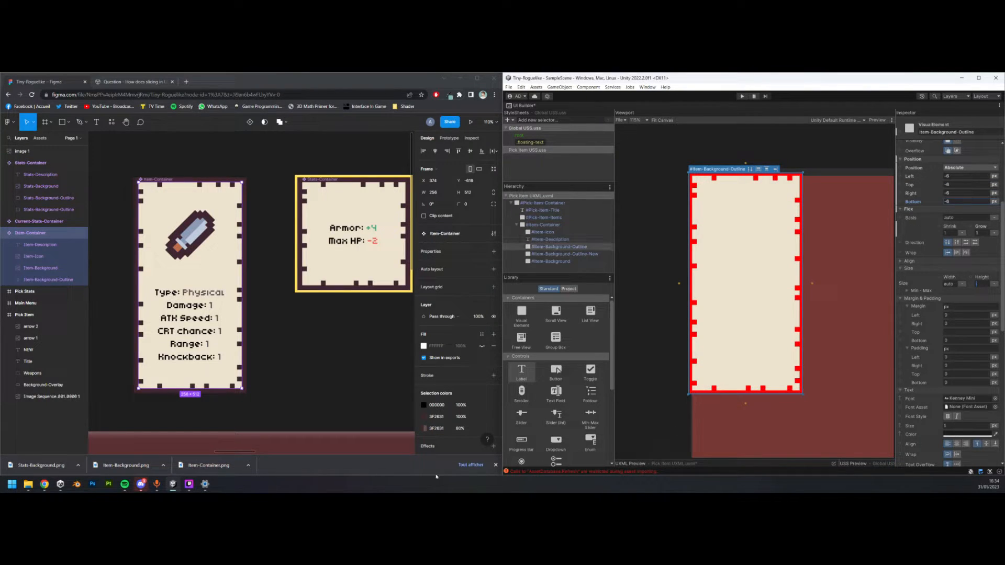
- Set Item-Background-Outline's background color to the dark purple 3F2631 sampled from the mockup's selection colors
{"action": "scroll", "coordinate": [966, 351], "scroll_direction": "down", "scroll_amount": 3}
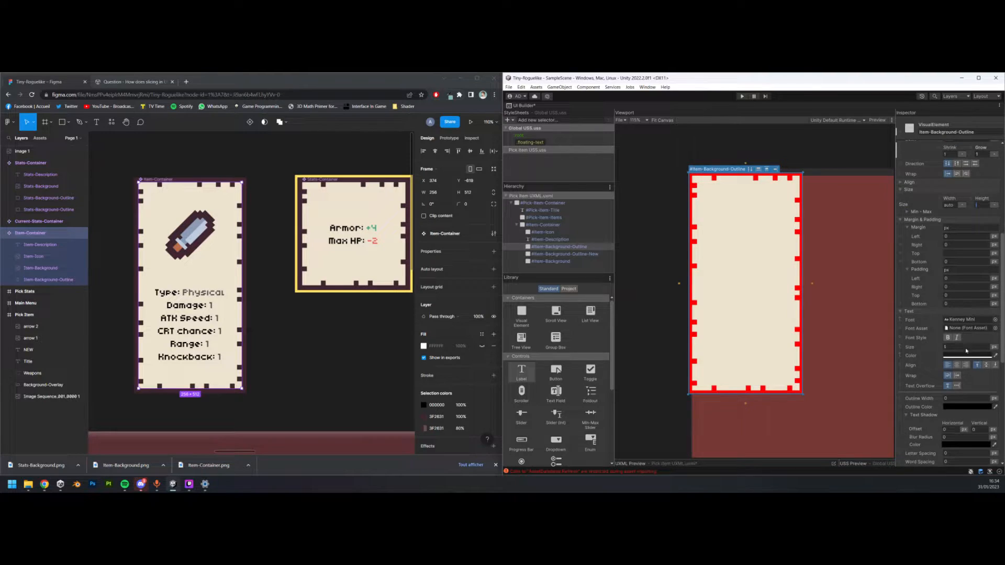
{"action": "scroll", "coordinate": [966, 351], "scroll_direction": "down", "scroll_amount": 3}
{"action": "left_click", "coordinate": [995, 368]}
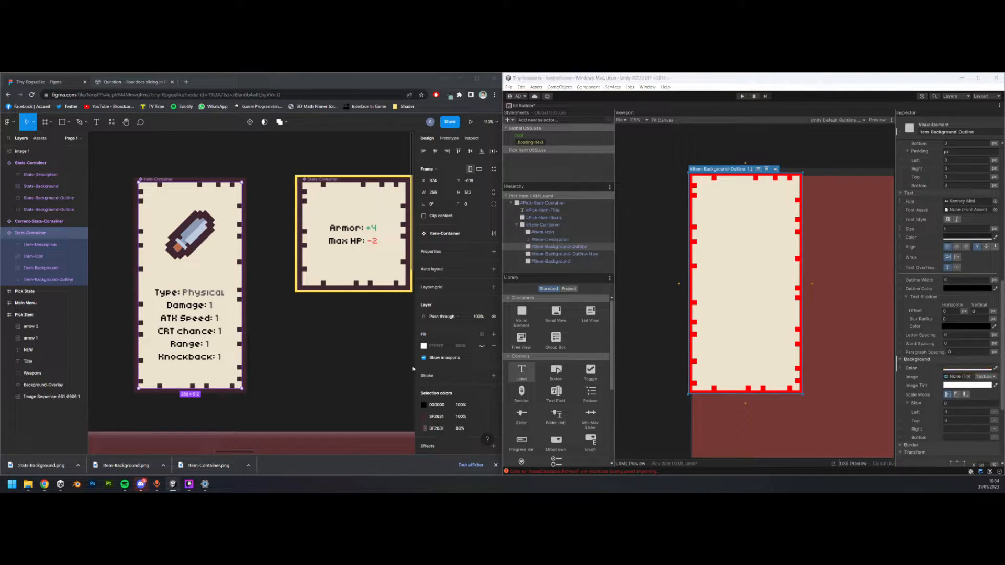
{"action": "left_click", "coordinate": [425, 420]}
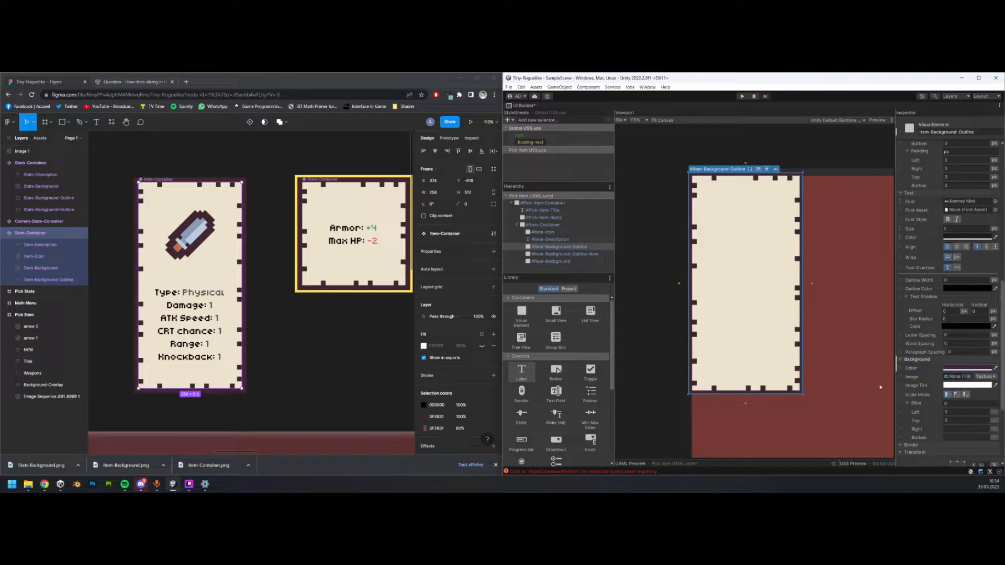
- Select the :root selector of Global USS, save the UI document, and reveal the UXML and USS code previews
{"action": "scroll", "coordinate": [942, 262], "scroll_direction": "up", "scroll_amount": 8}
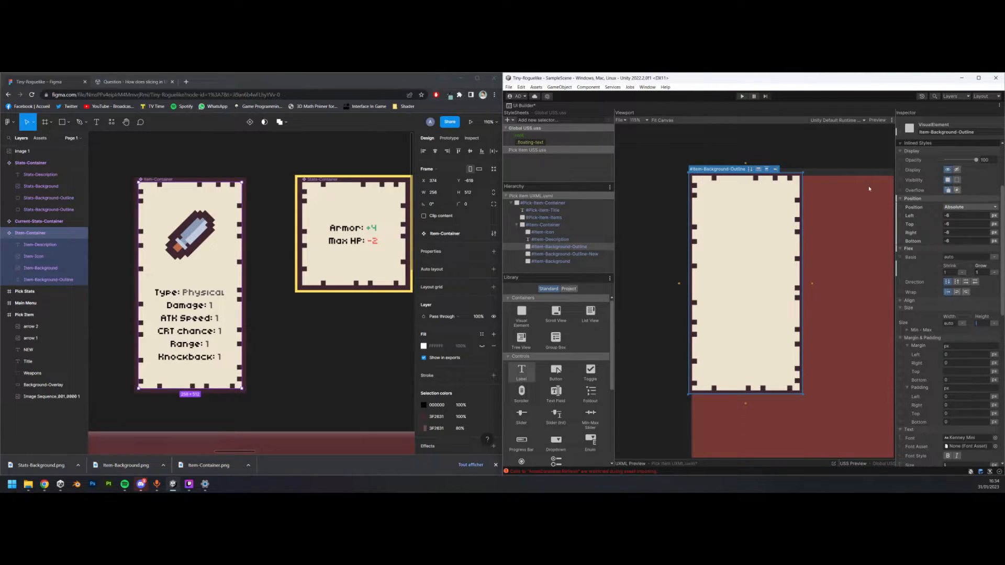
{"action": "left_click", "coordinate": [519, 135]}
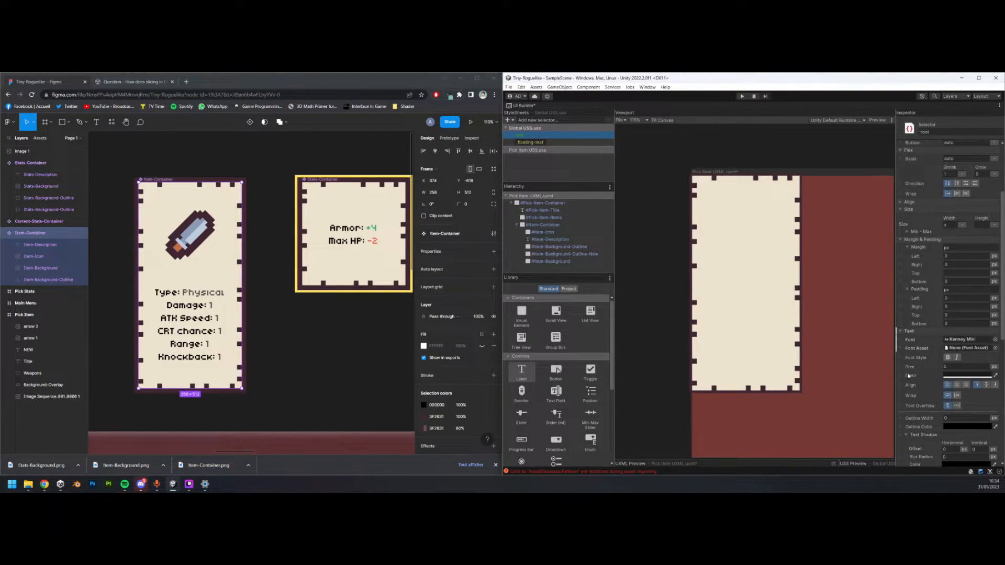
{"action": "key", "text": "ctrl+s"}
{"action": "scroll", "coordinate": [840, 367], "scroll_direction": "down", "scroll_amount": 5}
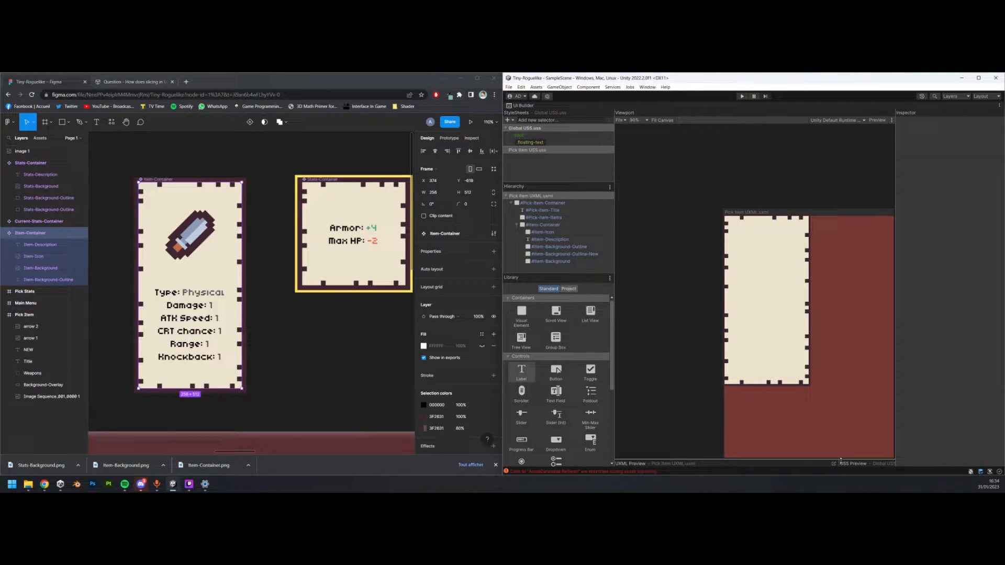
{"action": "left_click_drag", "start_coordinate": [840, 463], "coordinate": [752, 338]}
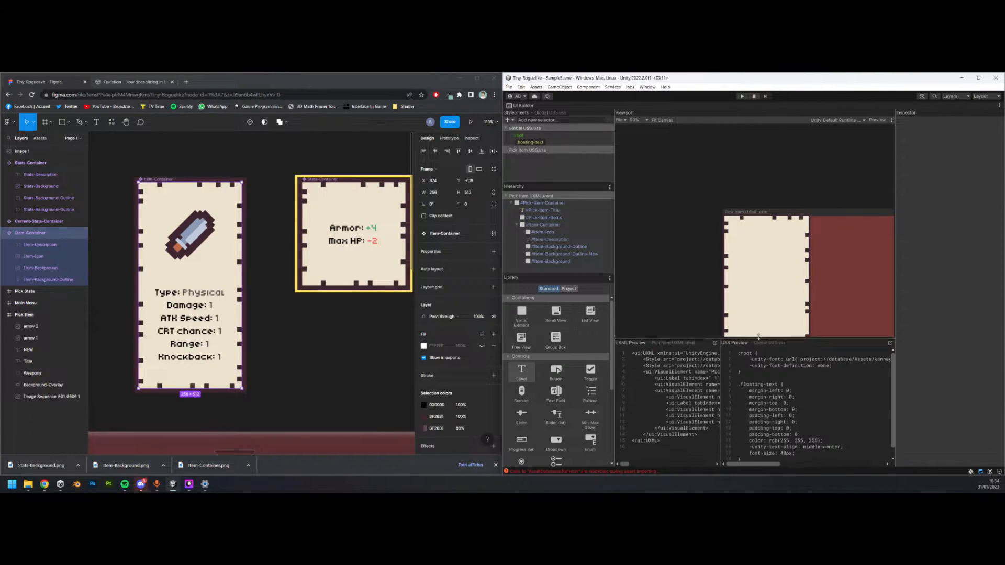
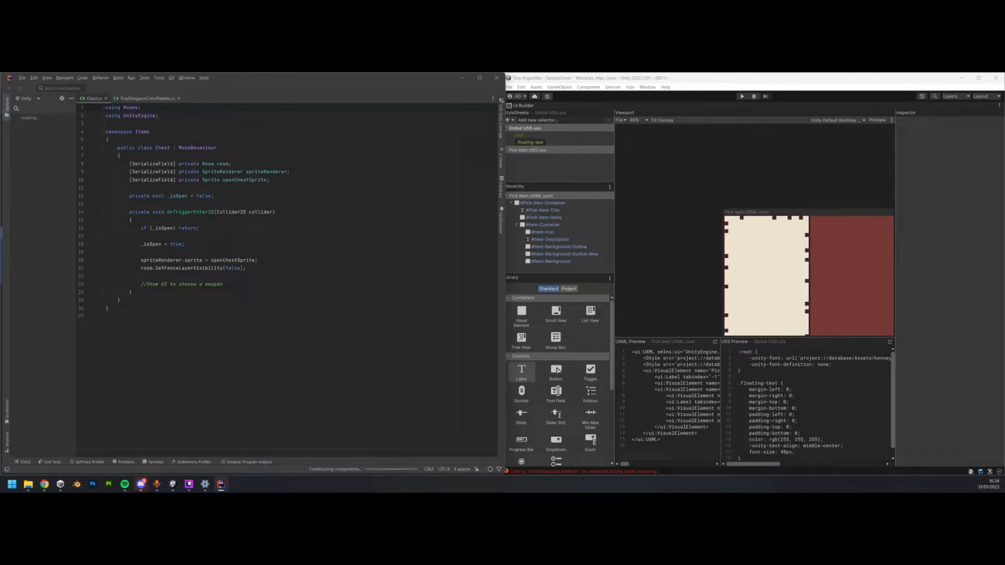
- In Rider, open Global USS.uss and start an --outline-color variable in :root with an empty rgba() value
{"action": "left_click", "coordinate": [148, 98]}
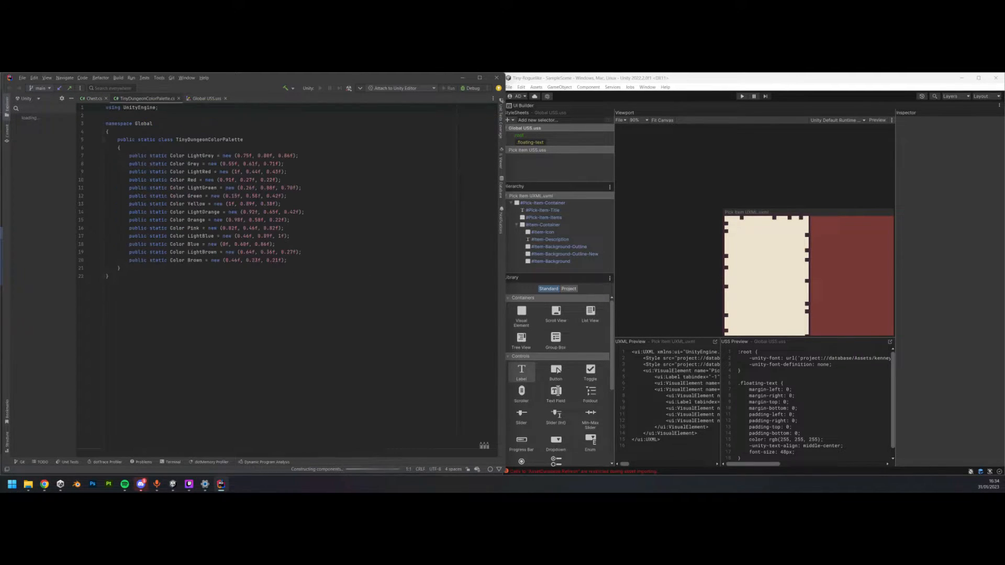
{"action": "left_click", "coordinate": [201, 99]}
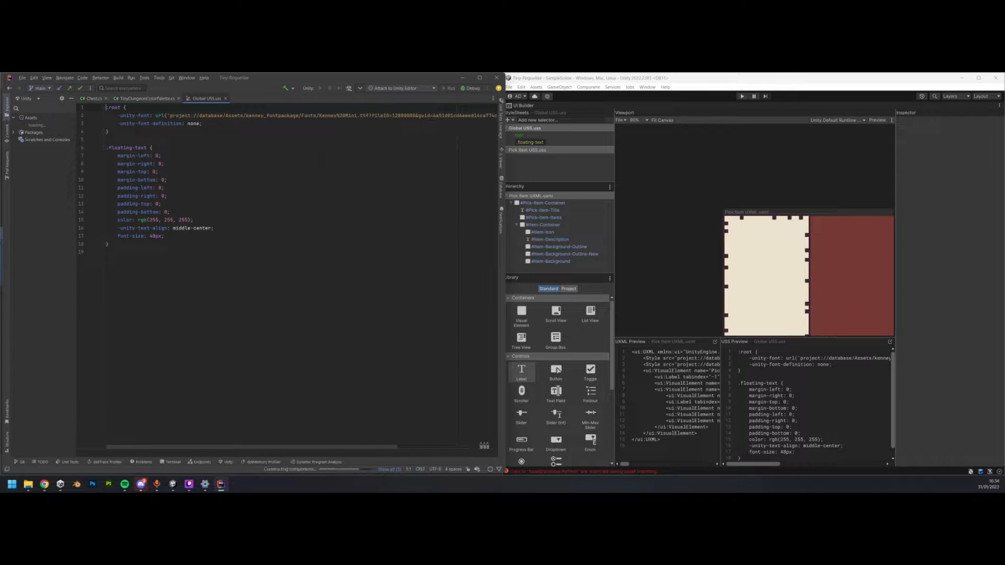
{"action": "key", "text": "Return"}
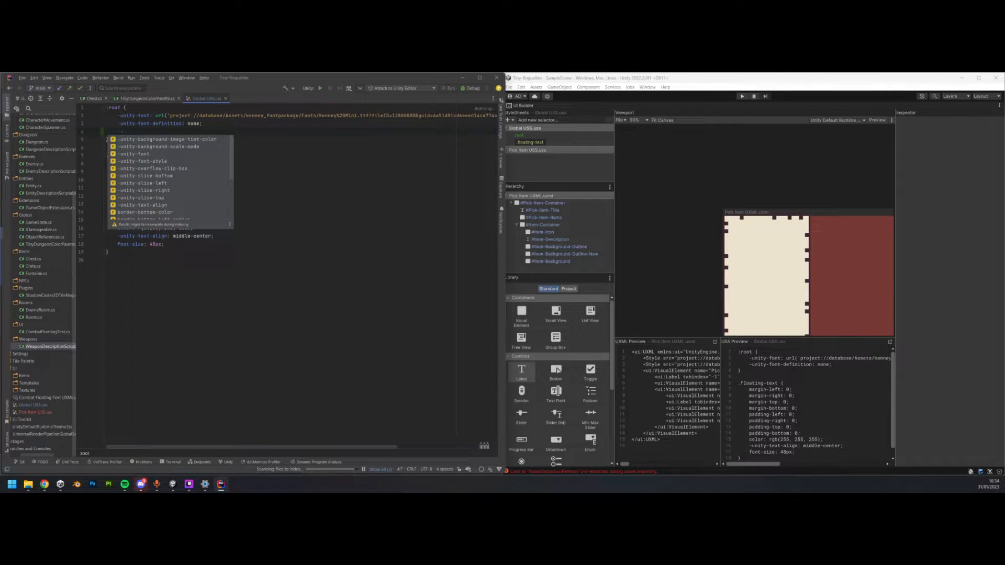
{"action": "type", "text": "outline"}
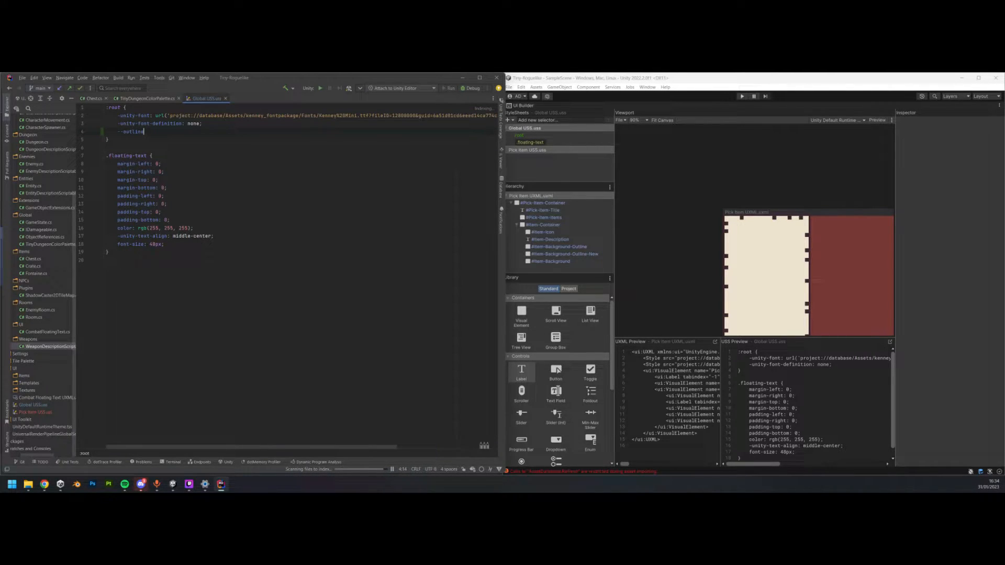
{"action": "type", "text": "-color: rgba("}
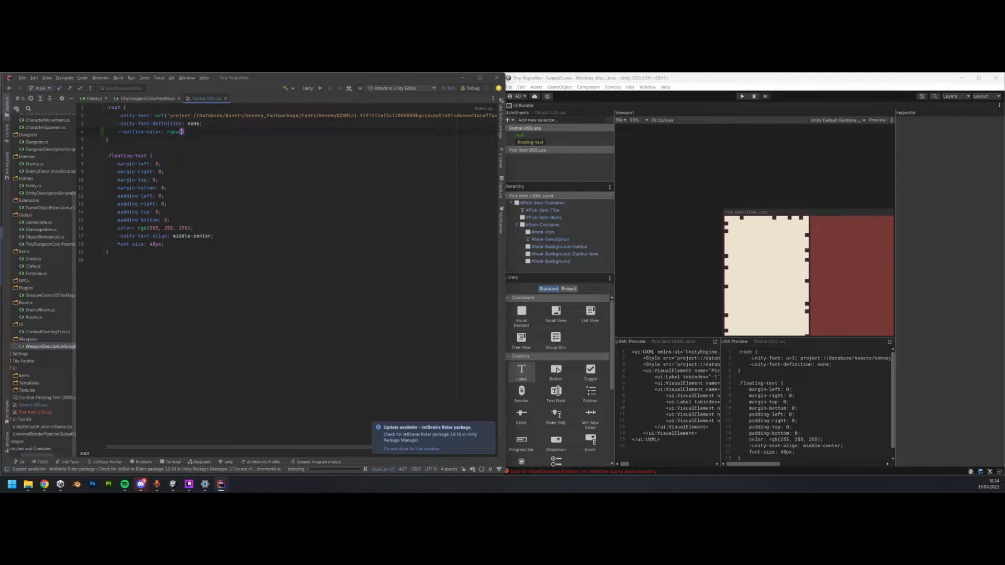
- Switch to the Figma mockup and copy the fully opaque 3F2631 selection color in CSS rgba format
{"action": "left_click", "coordinate": [45, 484]}
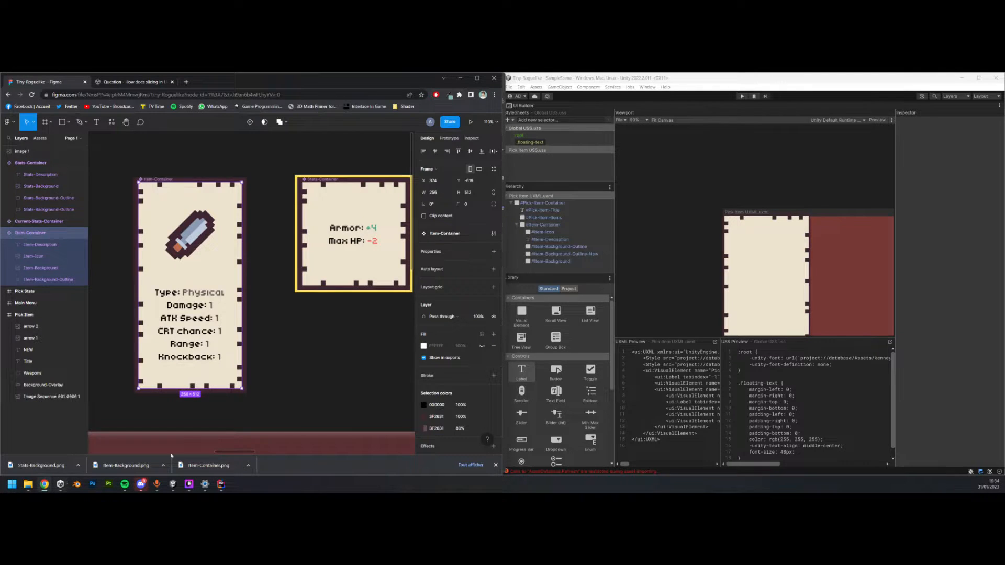
{"action": "scroll", "coordinate": [434, 382], "scroll_direction": "down", "scroll_amount": 1}
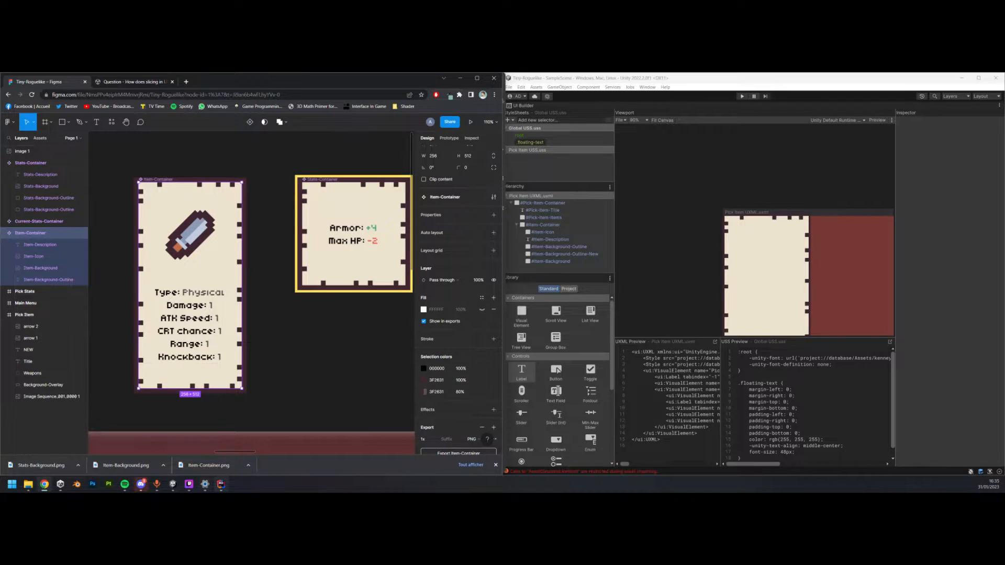
{"action": "left_click", "coordinate": [221, 484]}
{"action": "left_click", "coordinate": [147, 98]}
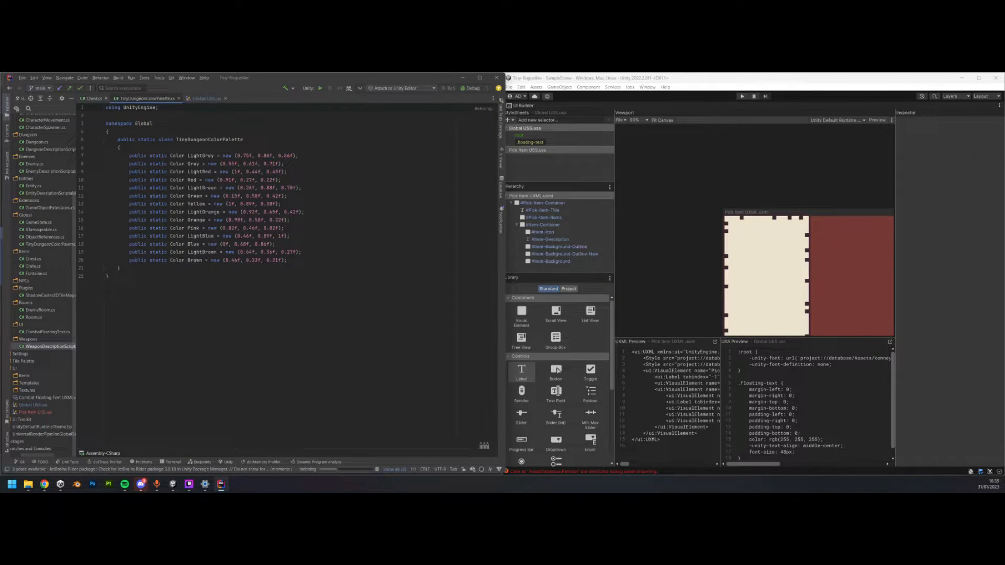
{"action": "left_click", "coordinate": [462, 77]}
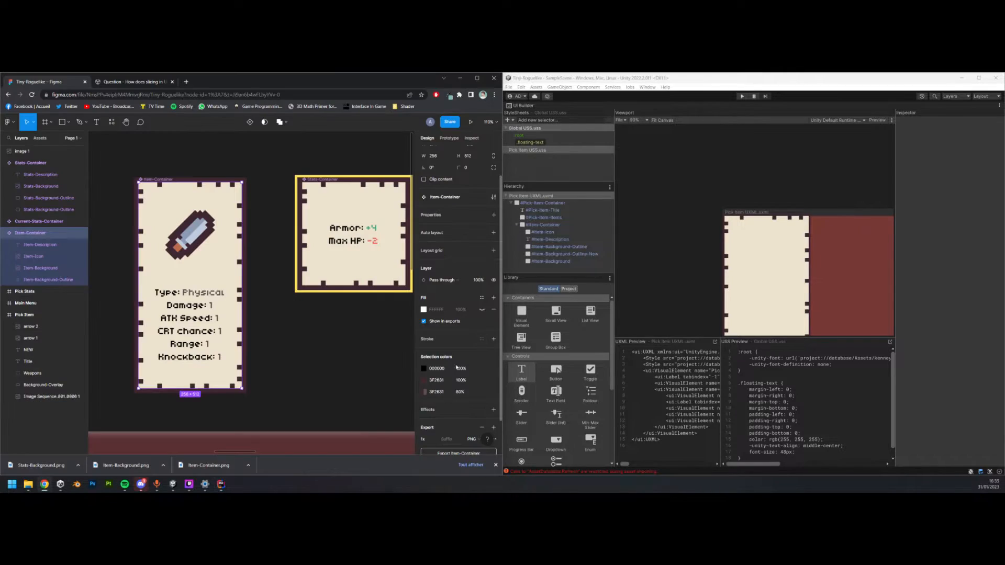
{"action": "left_click", "coordinate": [426, 380]}
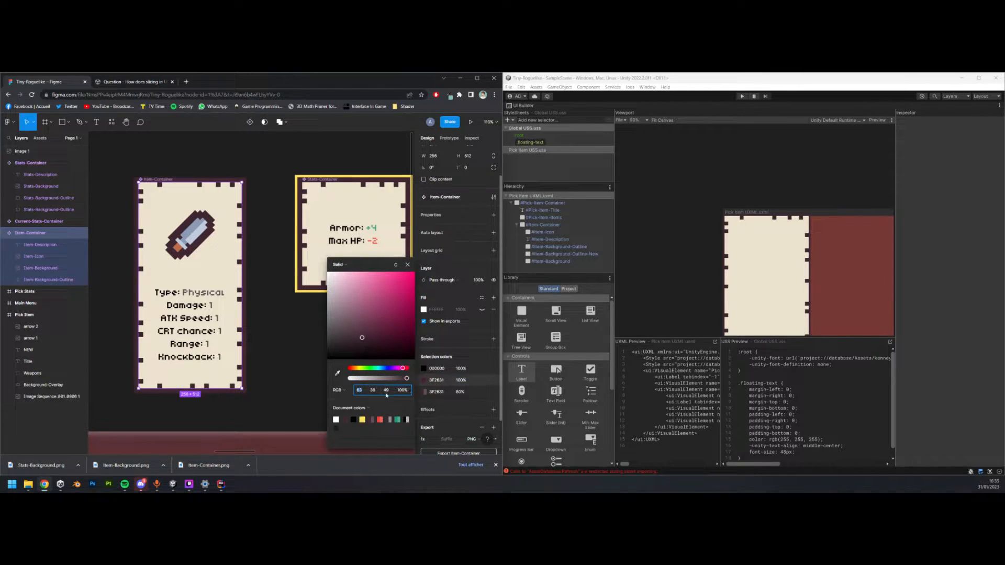
{"action": "left_click", "coordinate": [344, 390]}
{"action": "left_click", "coordinate": [346, 399]}
{"action": "left_click", "coordinate": [344, 392]}
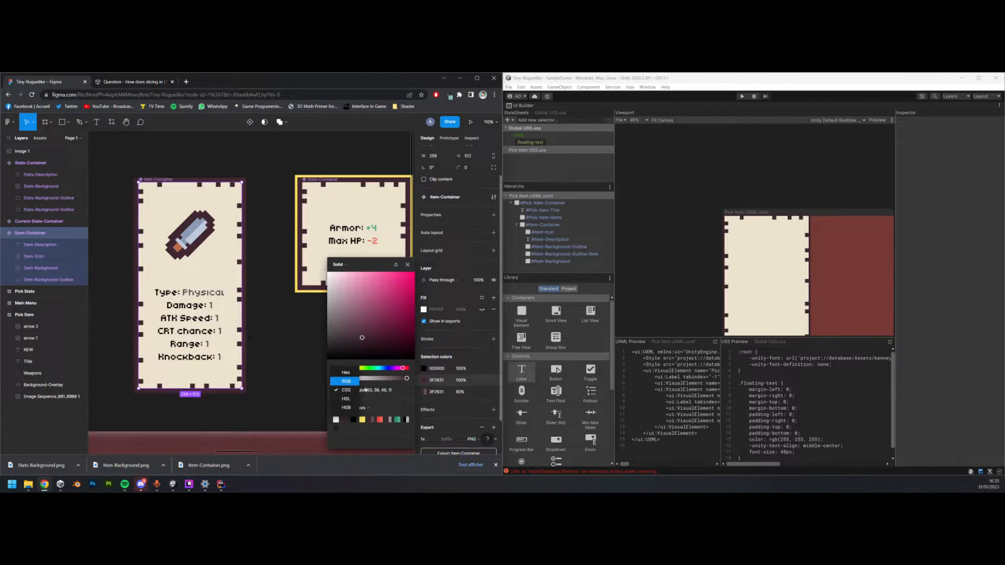
{"action": "left_click", "coordinate": [393, 394]}
{"action": "left_click", "coordinate": [394, 393]}
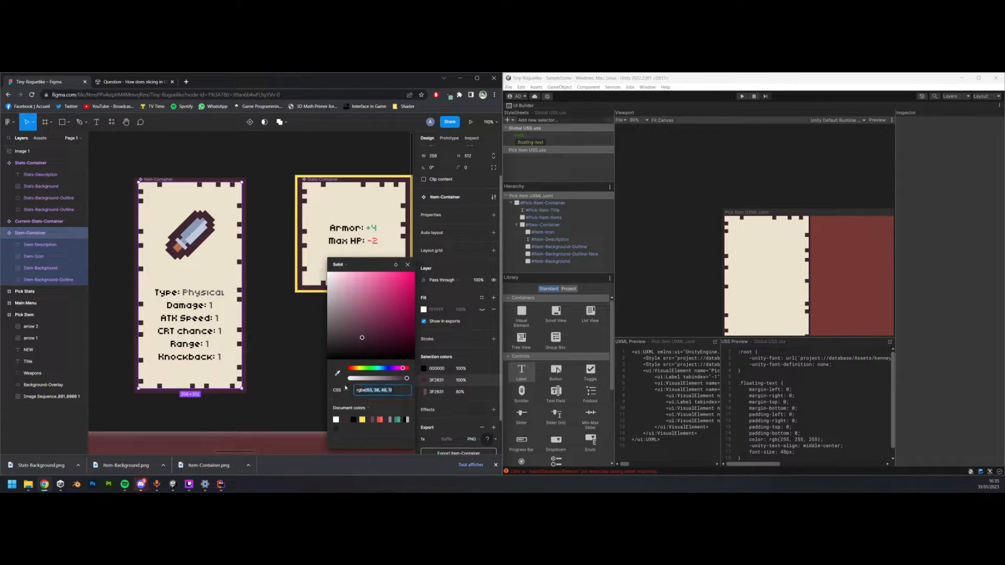
- Back in Rider, complete --outline-color in Global USS.uss as rgba(63, 38, 49, 1) and save the stylesheet
{"action": "left_click", "coordinate": [221, 484]}
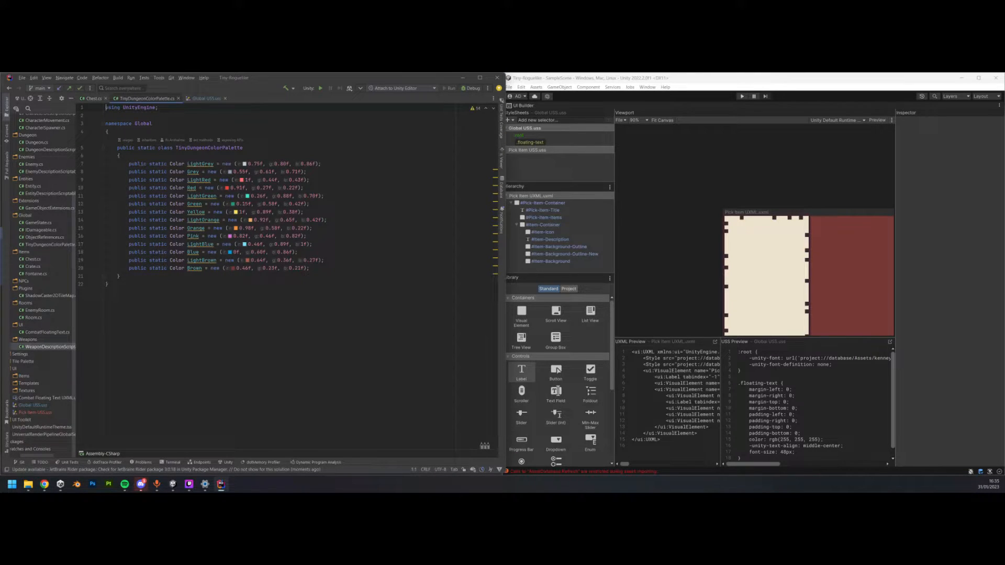
{"action": "left_click", "coordinate": [207, 98]}
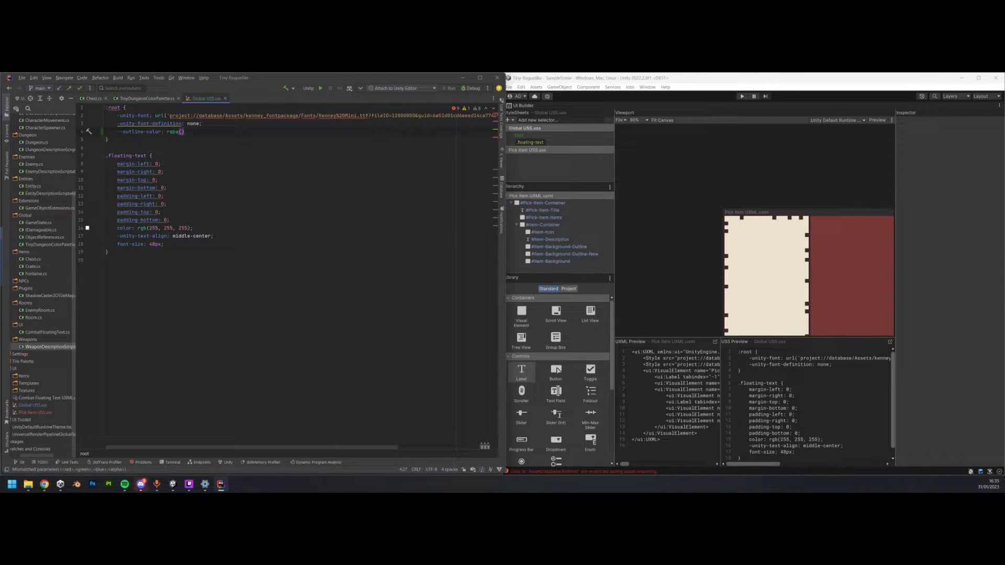
{"action": "type", "text": "63, 38, 49, 1"}
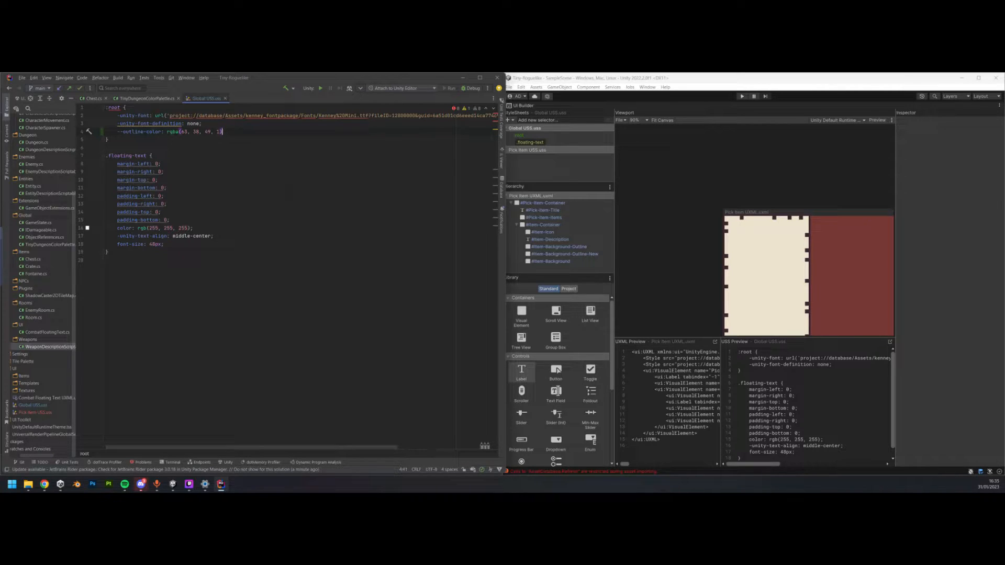
{"action": "left_click_drag", "start_coordinate": [161, 131], "coordinate": [114, 132]}
{"action": "left_click", "coordinate": [165, 164]}
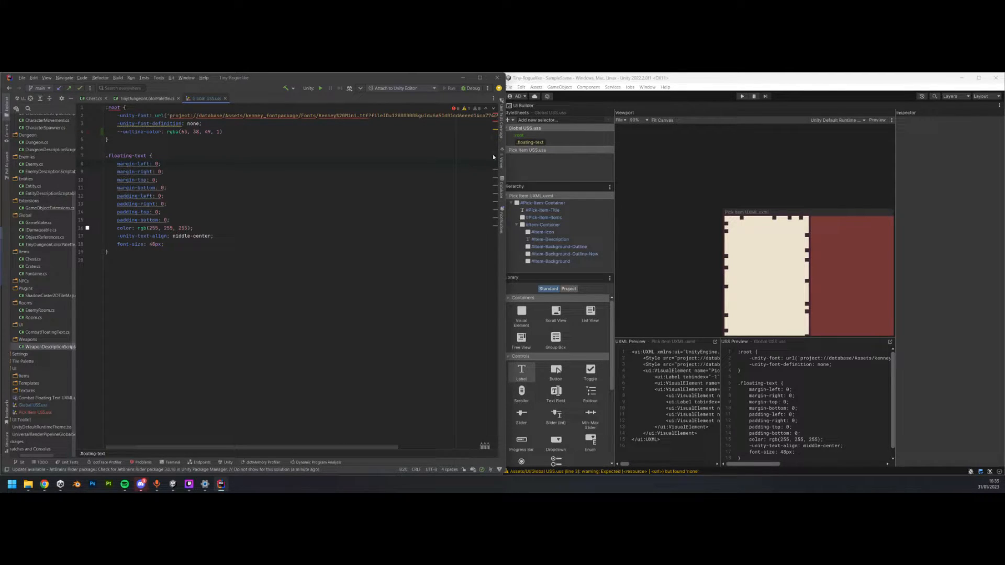
- In Unity, extract Item-Background's inlined styles to a new class item-background and open that class's selector
{"action": "left_click", "coordinate": [557, 263]}
{"action": "left_click", "coordinate": [554, 262]}
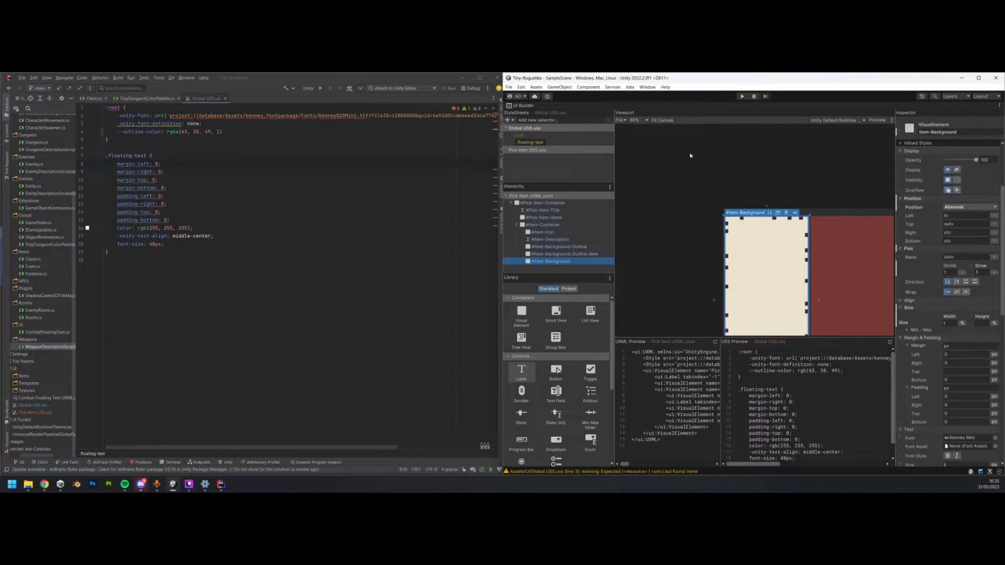
{"action": "right_click", "coordinate": [539, 153]}
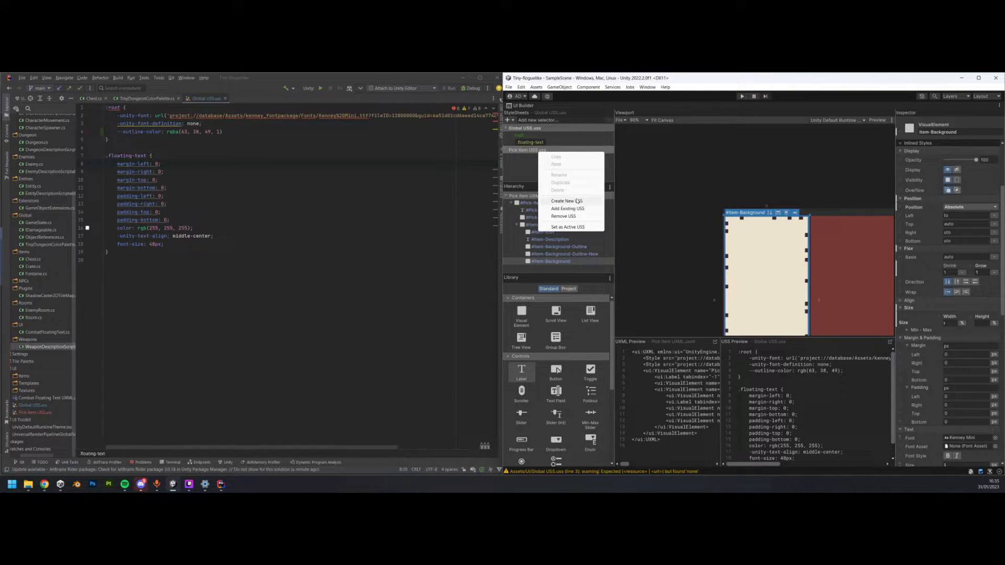
{"action": "left_click", "coordinate": [564, 262]}
{"action": "scroll", "coordinate": [983, 266], "scroll_direction": "up", "scroll_amount": 5}
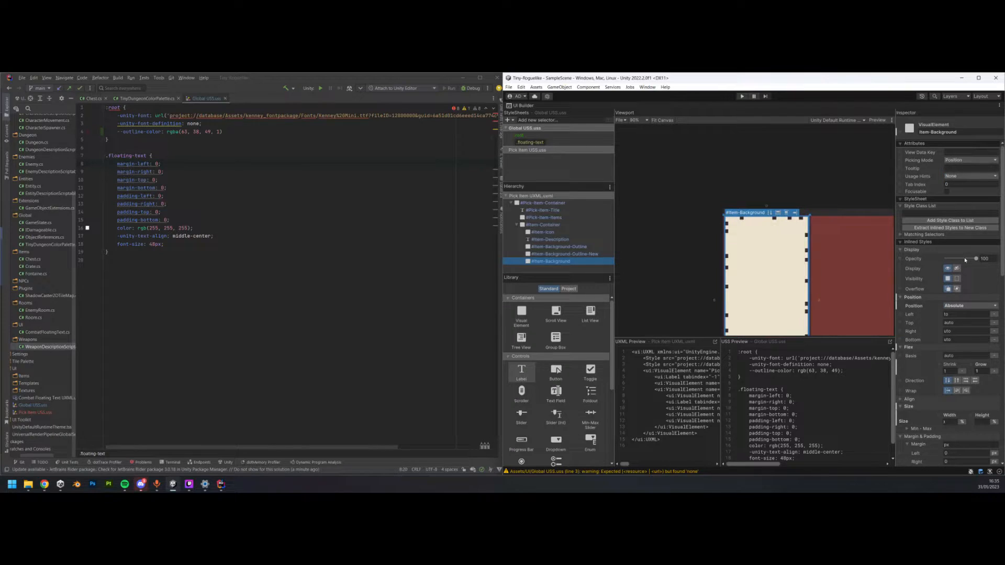
{"action": "left_click", "coordinate": [949, 214]}
{"action": "type", "text": "Item-background"}
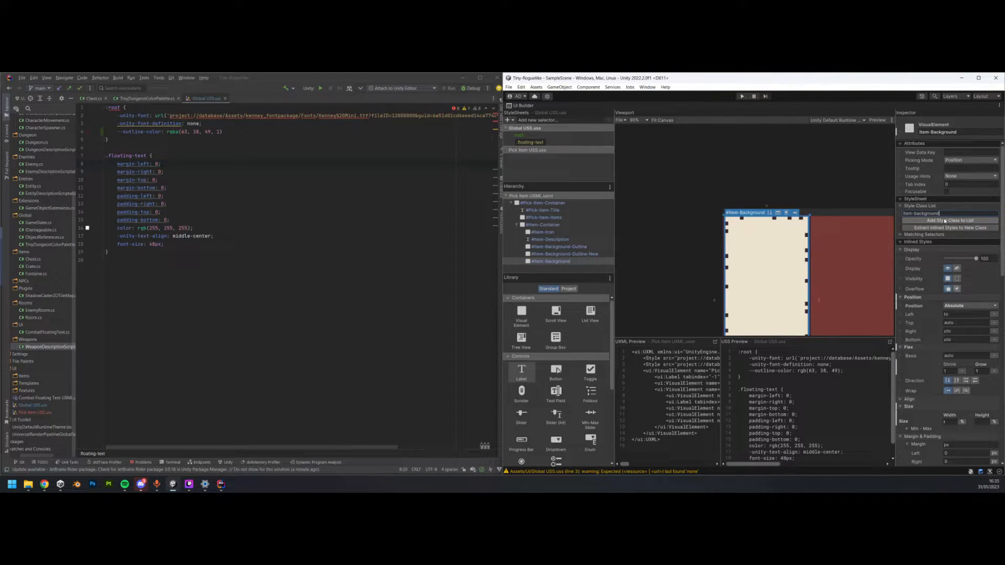
{"action": "left_click", "coordinate": [955, 228]}
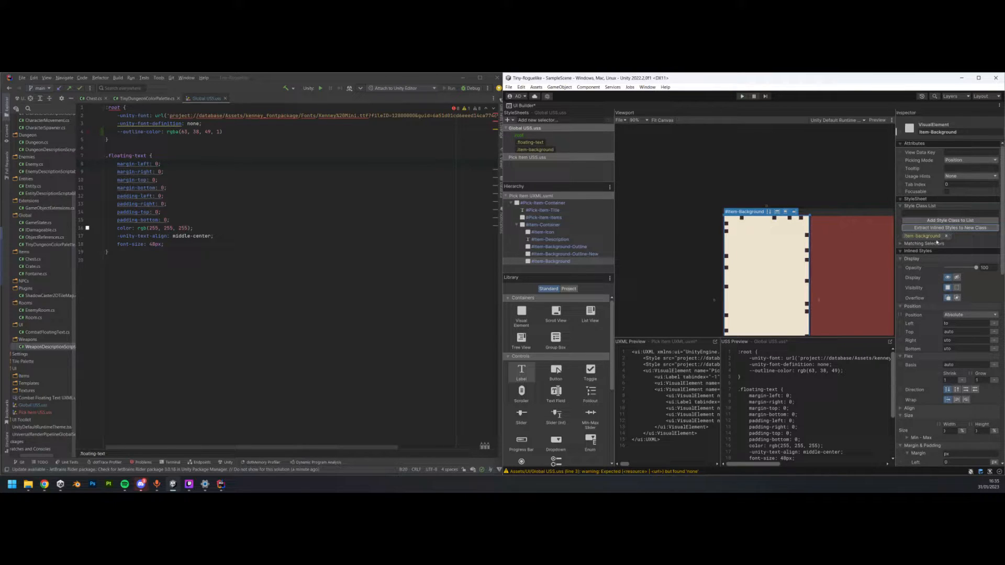
{"action": "double_click", "coordinate": [929, 237]}
{"action": "scroll", "coordinate": [958, 293], "scroll_direction": "down", "scroll_amount": 10}
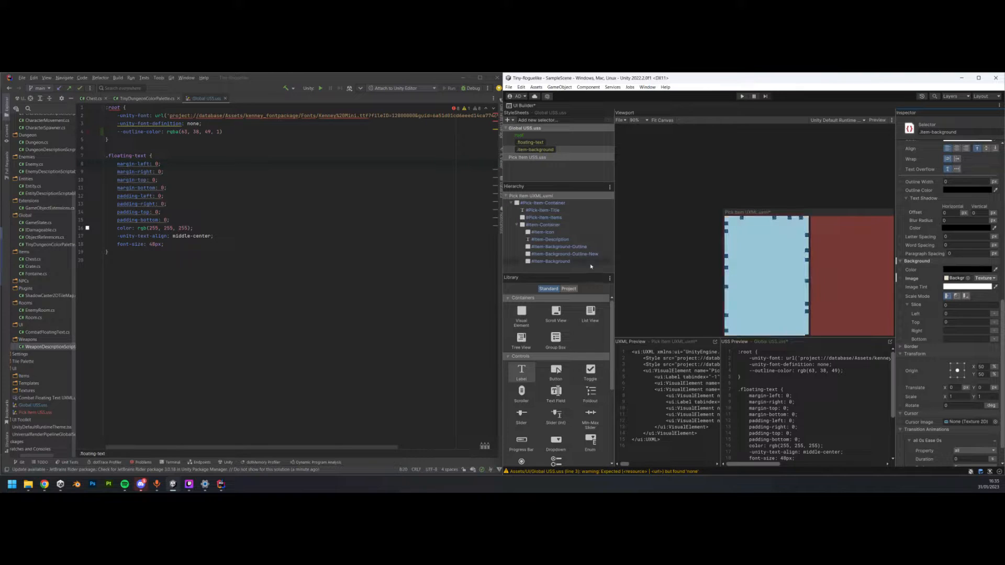
- Extract Item-Background-Outline's inlined styles to a new class item-background-outline
{"action": "left_click", "coordinate": [592, 247]}
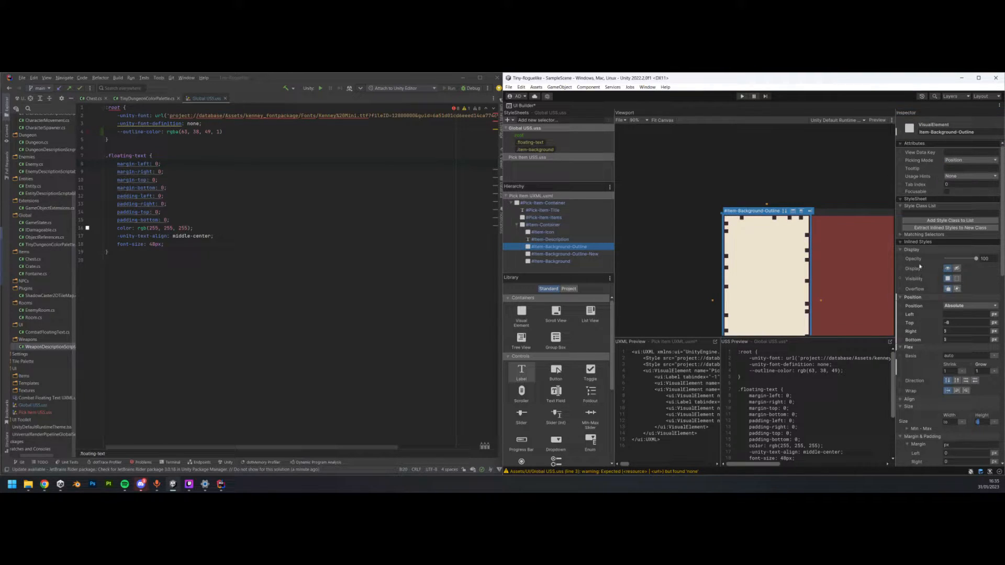
{"action": "left_click", "coordinate": [934, 213]}
{"action": "type", "text": "item-background"}
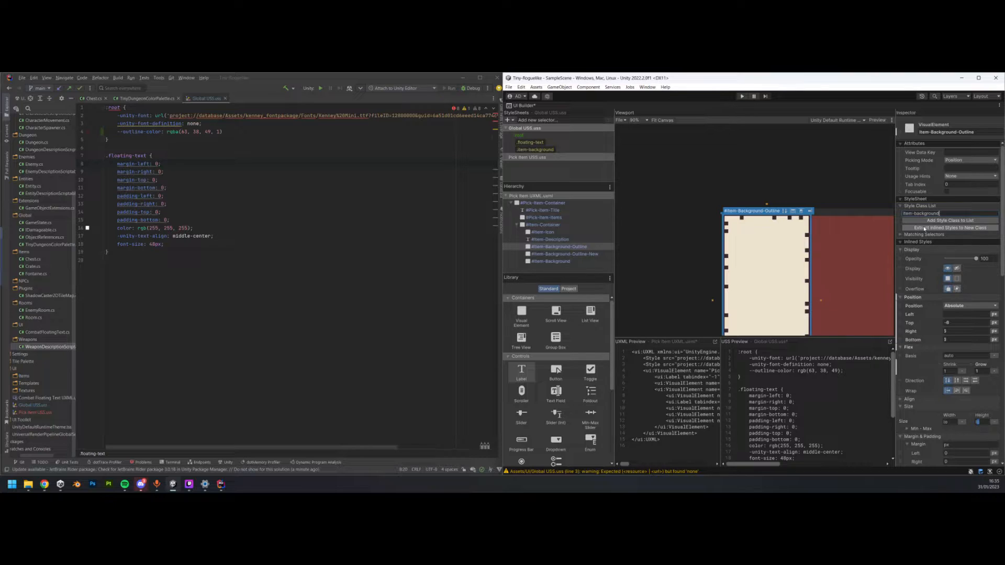
{"action": "type", "text": "-outl"}
{"action": "key", "text": "BackSpace"}
{"action": "left_click", "coordinate": [924, 229]}
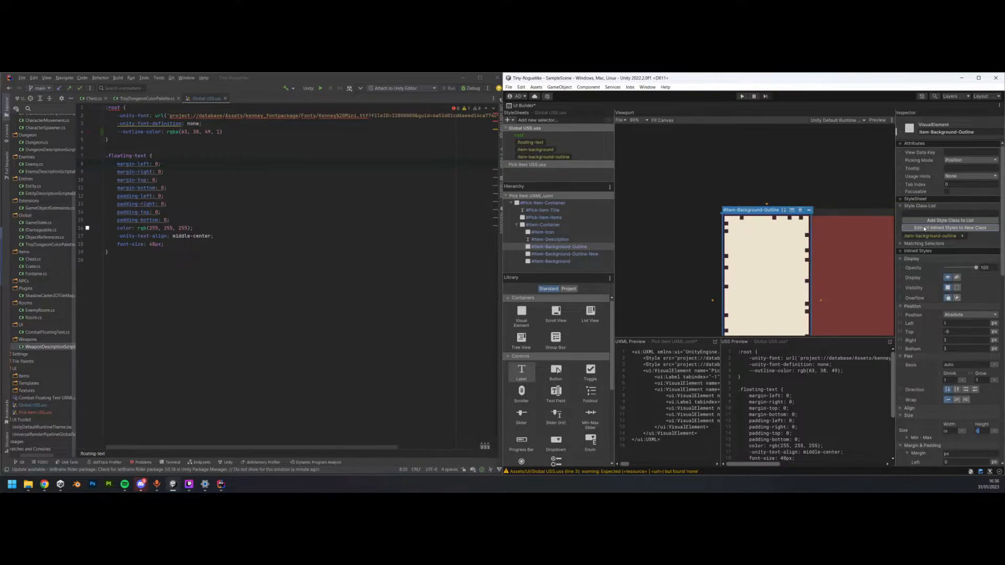
- Bind the background color of the item-background-outline selector to the --outline-color variable
{"action": "scroll", "coordinate": [1003, 189], "scroll_direction": "down", "scroll_amount": 10}
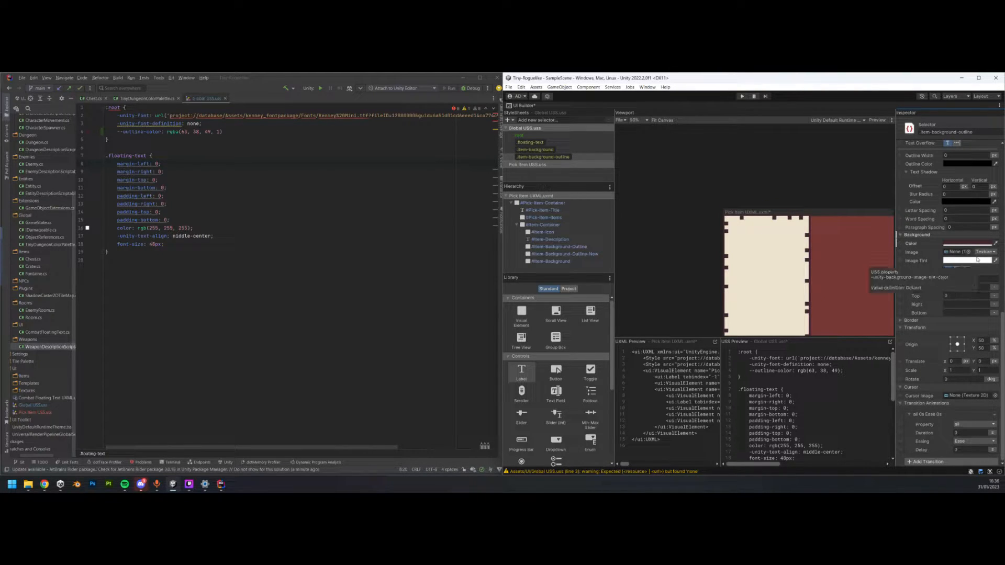
{"action": "right_click", "coordinate": [917, 243]}
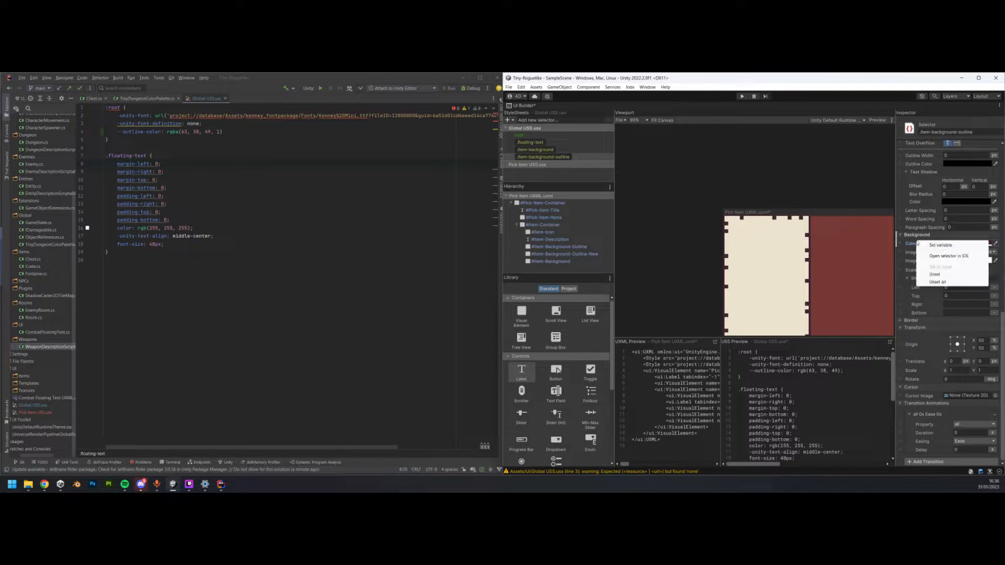
{"action": "left_click", "coordinate": [935, 245]}
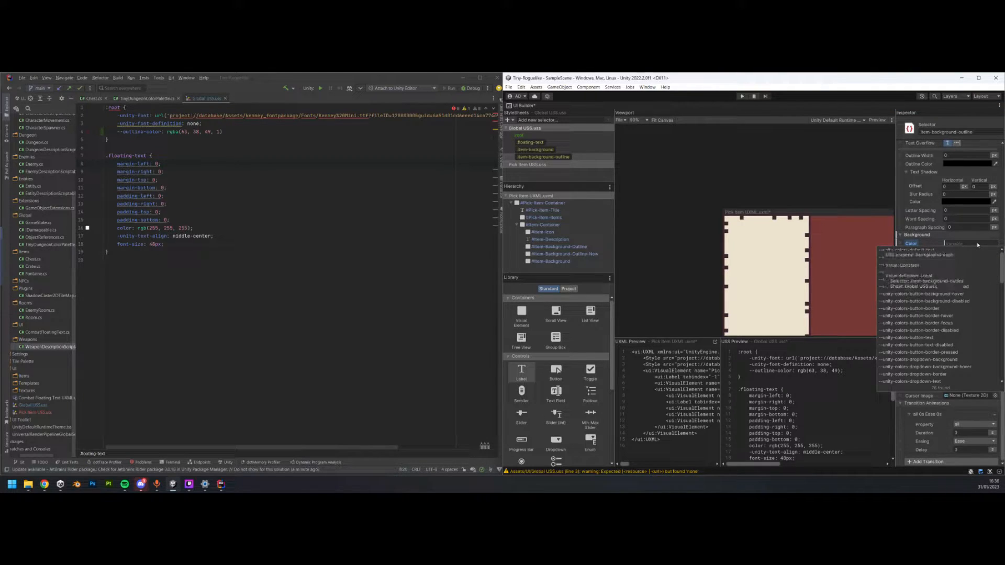
{"action": "type", "text": "--outline-color"}
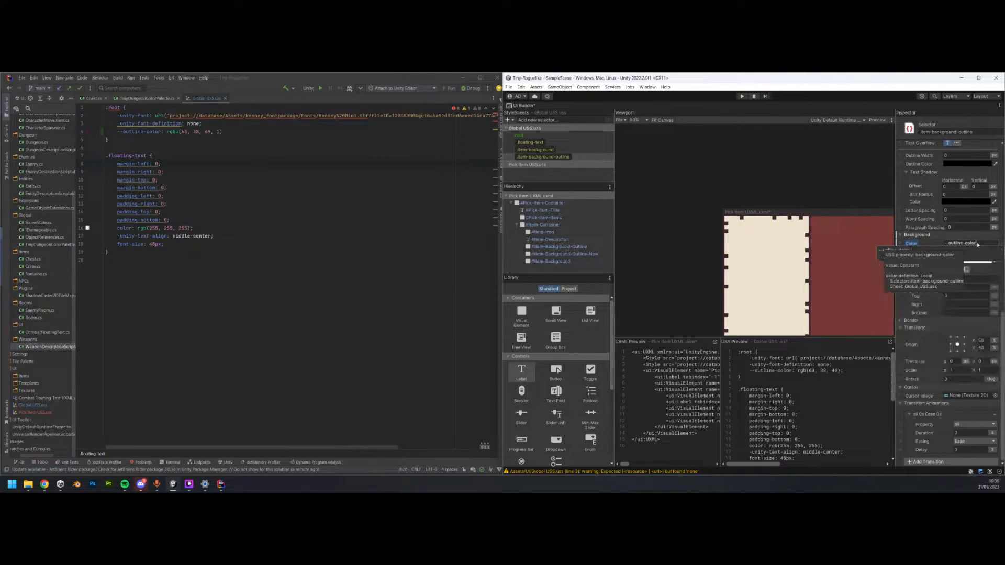
{"action": "key", "text": "Return"}
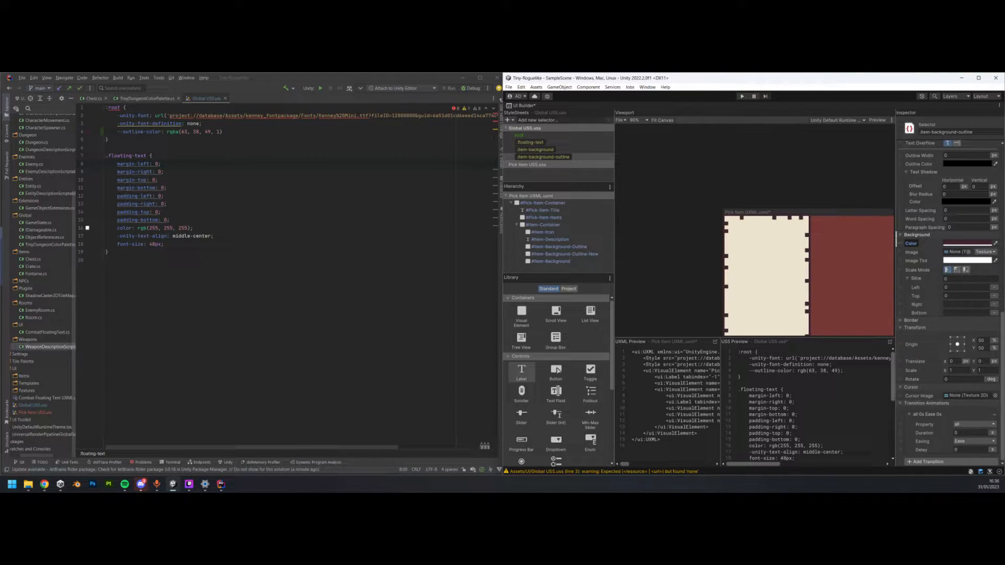
- In Rider, test --outline-color in Global USS.uss as rgb(3, 38, 49), check the Unity preview, and restore it to rgb(63, 38, 49)
{"action": "scroll", "coordinate": [835, 231], "scroll_direction": "up", "scroll_amount": 2}
{"action": "scroll", "coordinate": [744, 229], "scroll_direction": "up", "scroll_amount": 3}
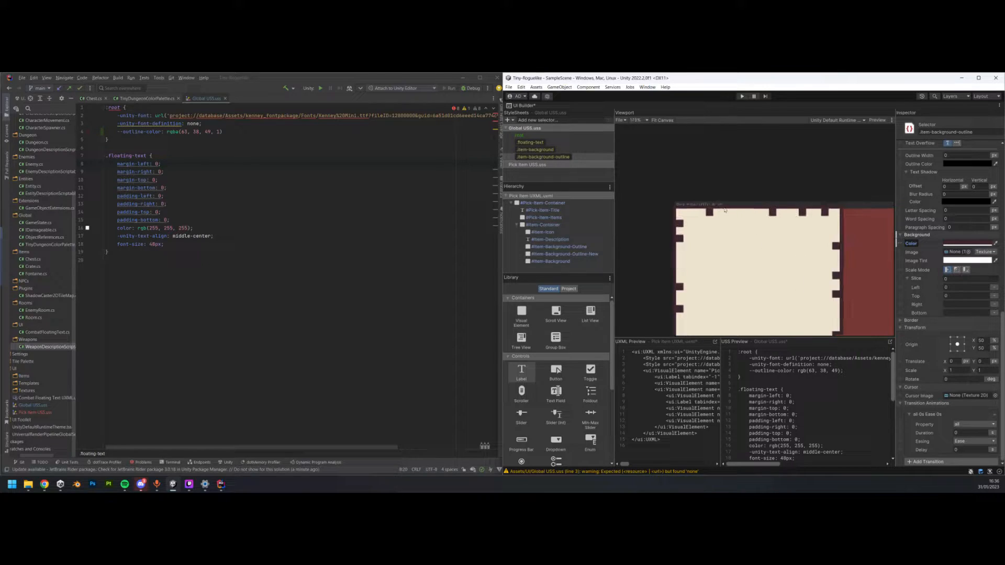
{"action": "left_click", "coordinate": [752, 167]}
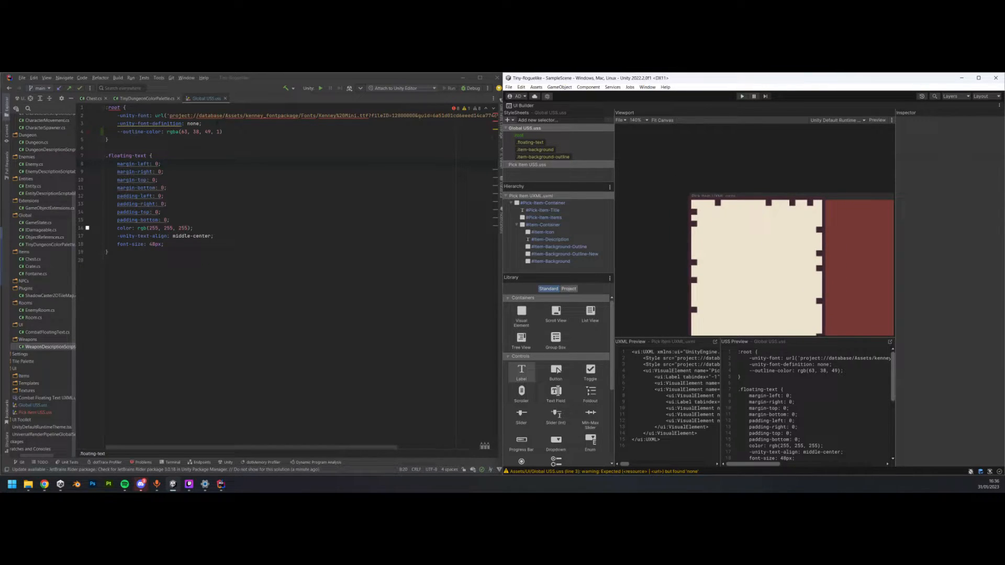
{"action": "left_click", "coordinate": [185, 132]}
{"action": "key", "text": "BackSpace"}
{"action": "key", "text": "Down"}
{"action": "key", "text": "Down"}
{"action": "key", "text": "Down"}
{"action": "key", "text": "Down"}
{"action": "left_click", "coordinate": [679, 146]}
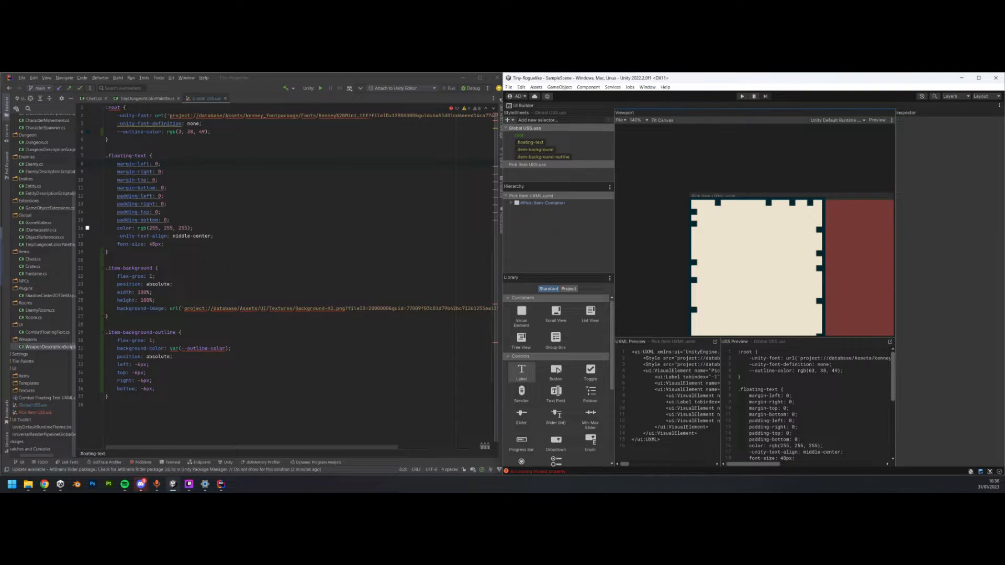
{"action": "left_click", "coordinate": [181, 132]}
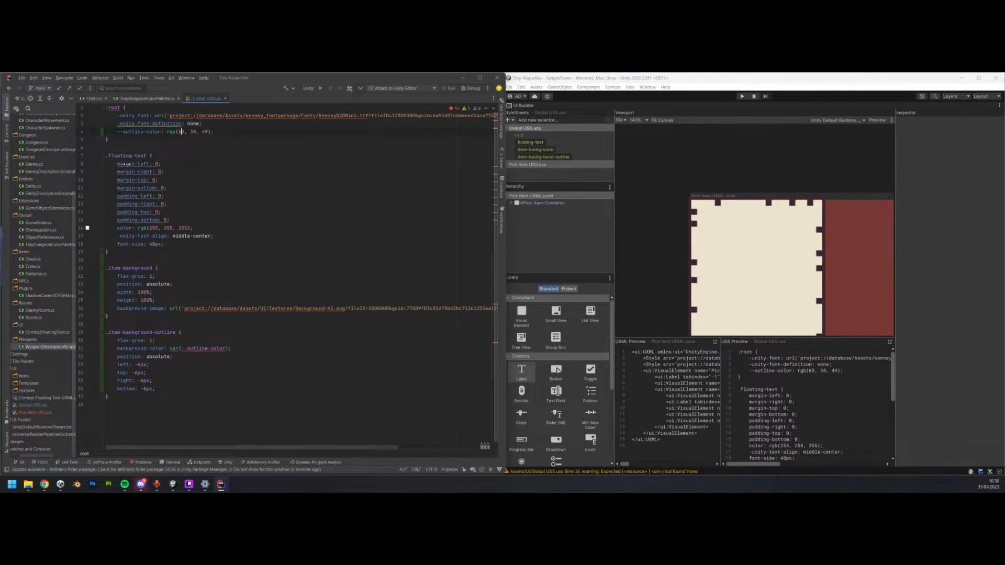
{"action": "left_click_drag", "start_coordinate": [126, 164], "coordinate": [135, 164]}
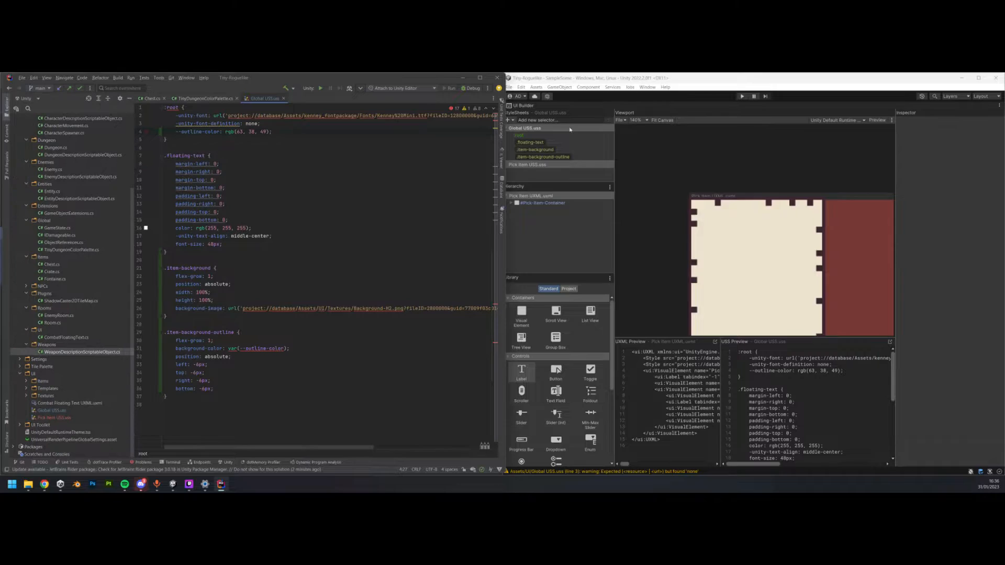
- Make Pick Item USS.uss the active stylesheet and try to move the item-background and item-background-outline selectors into it, saving the document
{"action": "left_click", "coordinate": [536, 165]}
{"action": "right_click", "coordinate": [536, 165]}
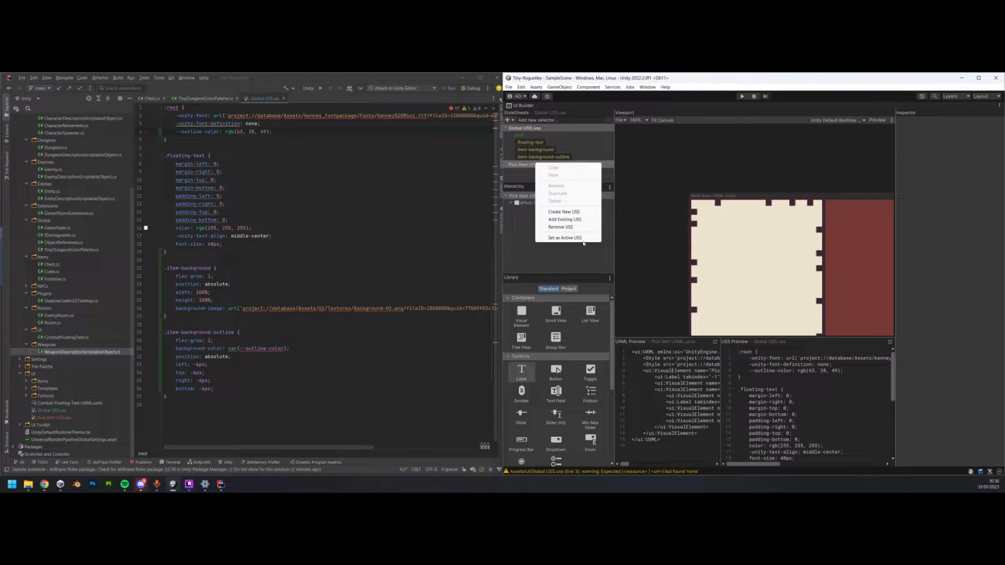
{"action": "left_click", "coordinate": [580, 238]}
{"action": "left_click", "coordinate": [535, 150]}
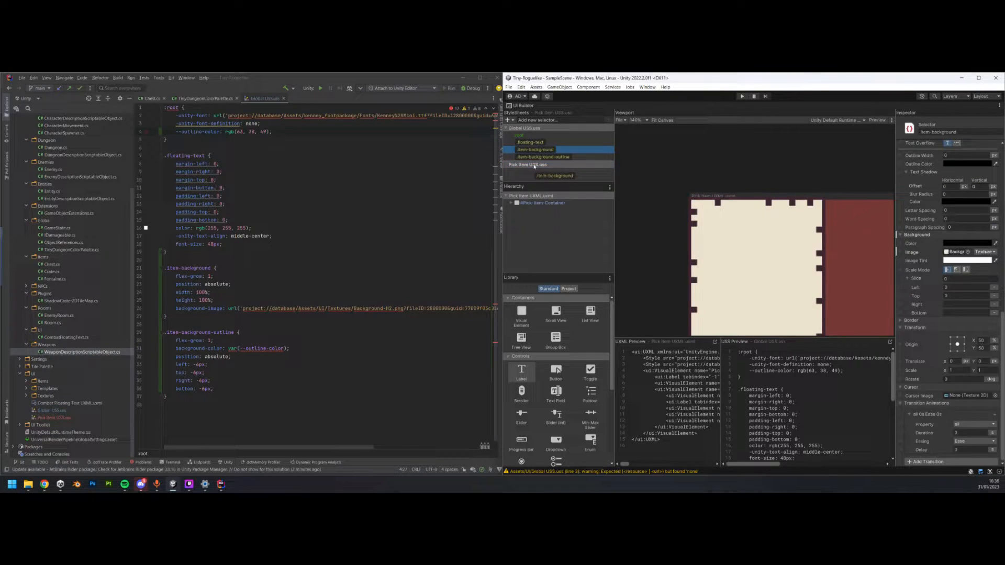
{"action": "left_click_drag", "start_coordinate": [547, 155], "coordinate": [556, 177]}
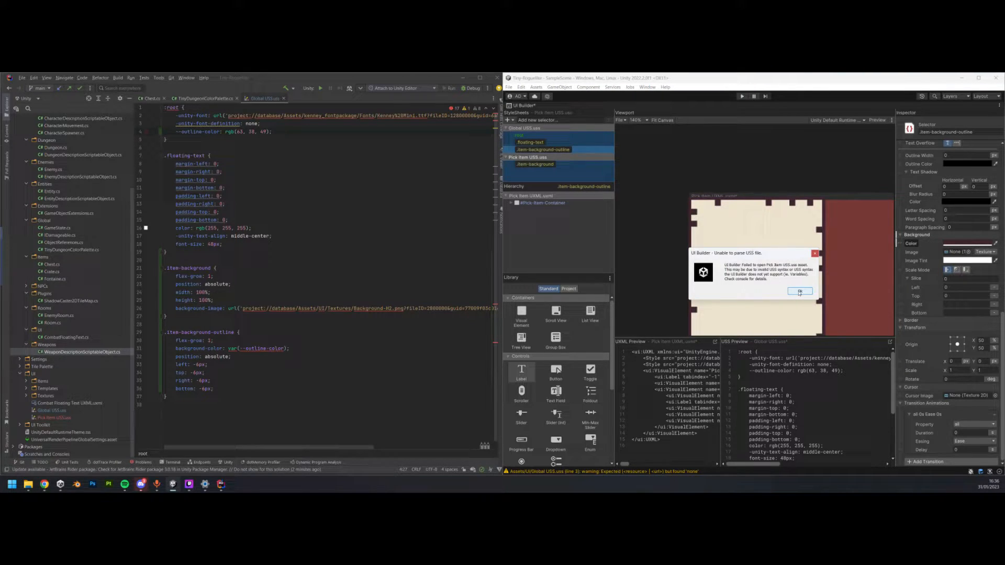
{"action": "left_click", "coordinate": [799, 292]}
{"action": "left_click", "coordinate": [563, 179]}
{"action": "key", "text": "ctrl+s"}
- Expand Pick-Item-Container and Item-Container in the hierarchy and examine the styles of Item-Background-Outline
{"action": "left_click", "coordinate": [511, 203]}
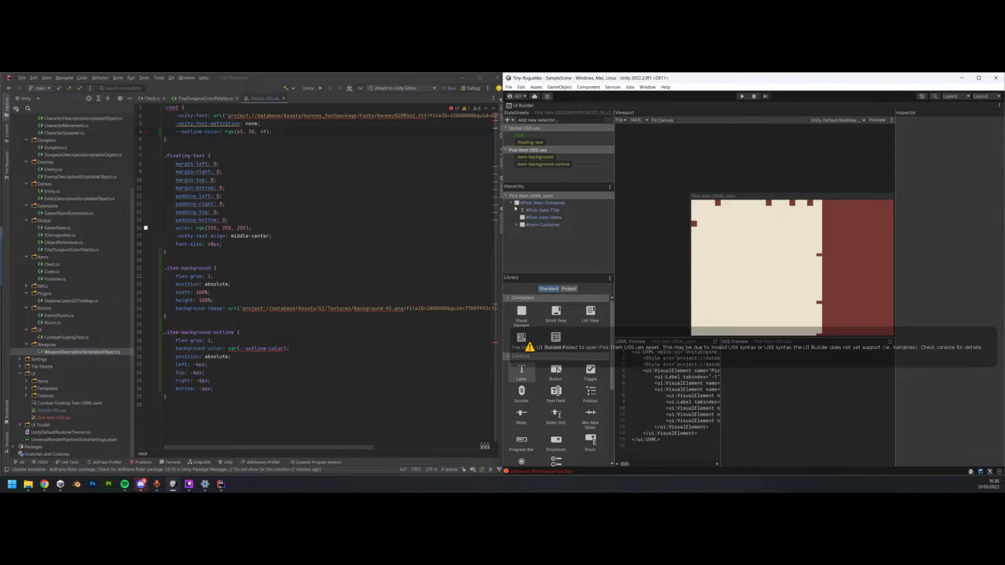
{"action": "left_click", "coordinate": [518, 225]}
{"action": "left_click", "coordinate": [517, 225]}
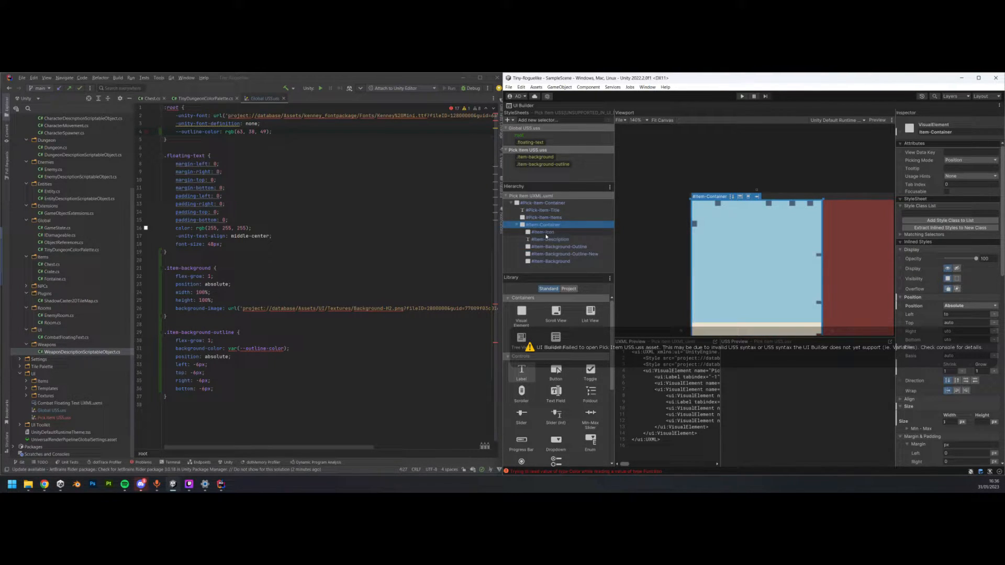
{"action": "left_click", "coordinate": [578, 247]}
{"action": "scroll", "coordinate": [911, 341], "scroll_direction": "down", "scroll_amount": 3}
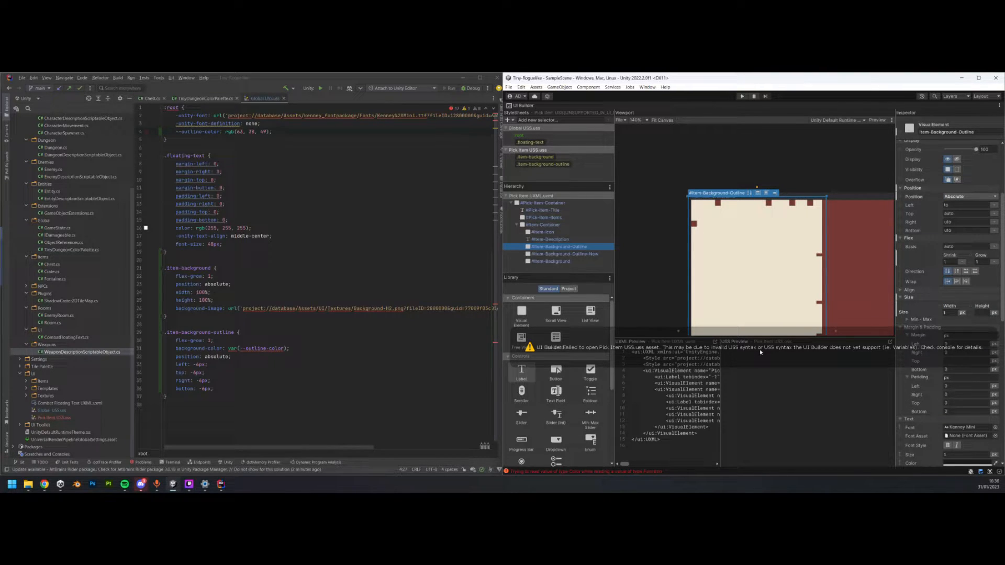
- Switch to Rider and open Pick Item USS.uss from the project's UI folder
{"action": "left_click", "coordinate": [419, 350]}
{"action": "key", "text": "ctrl+z"}
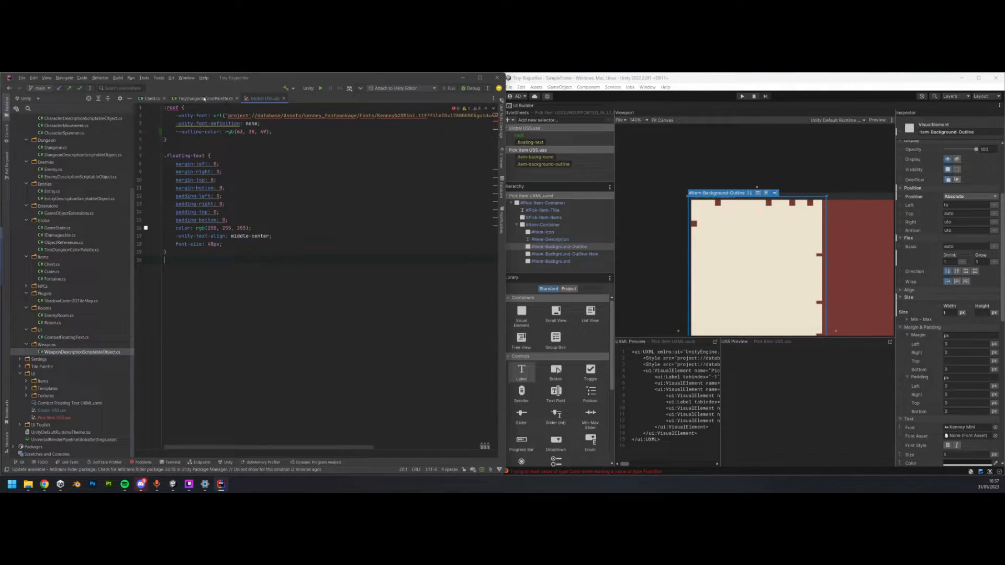
{"action": "left_click", "coordinate": [89, 98]}
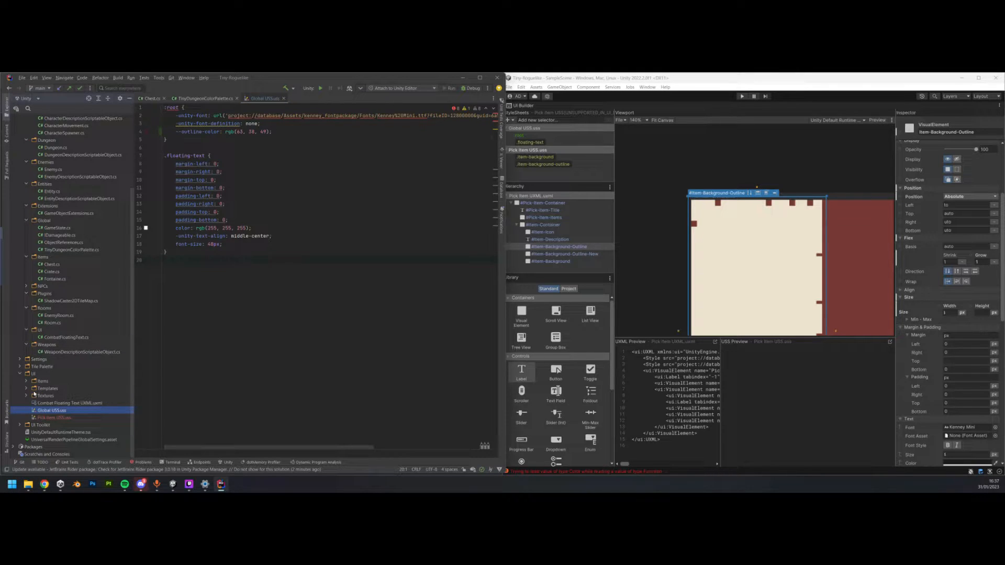
{"action": "double_click", "coordinate": [56, 419]}
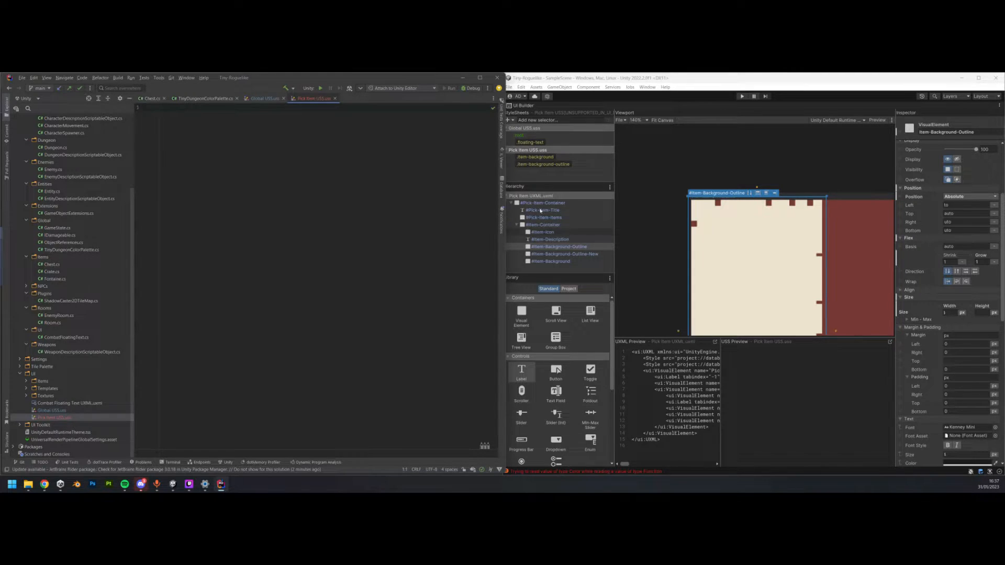
- In Unity, try deleting the item-background-outline and item-background selectors from Pick Item USS.uss, undo the deletions and save
{"action": "left_click", "coordinate": [550, 165]}
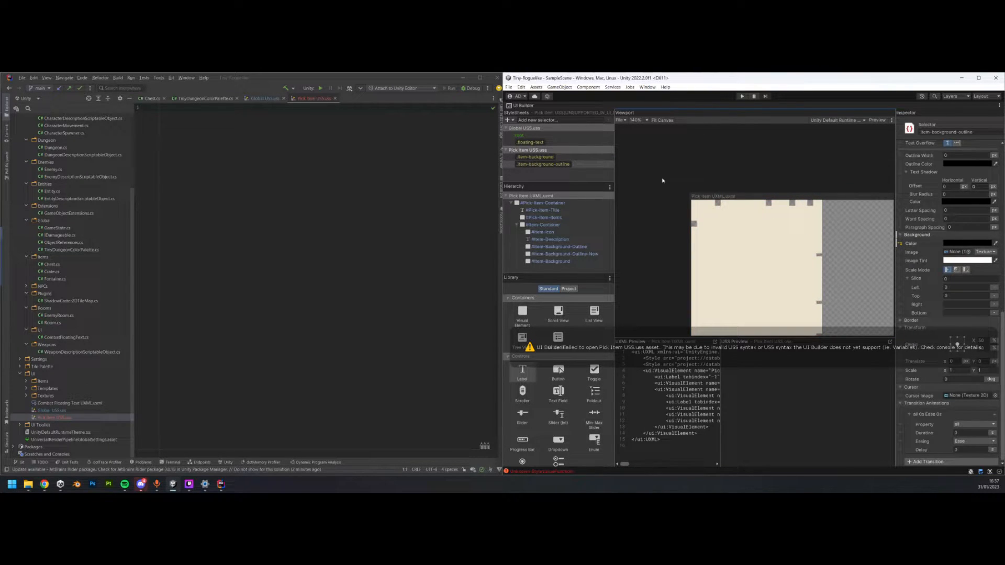
{"action": "left_click", "coordinate": [575, 173]}
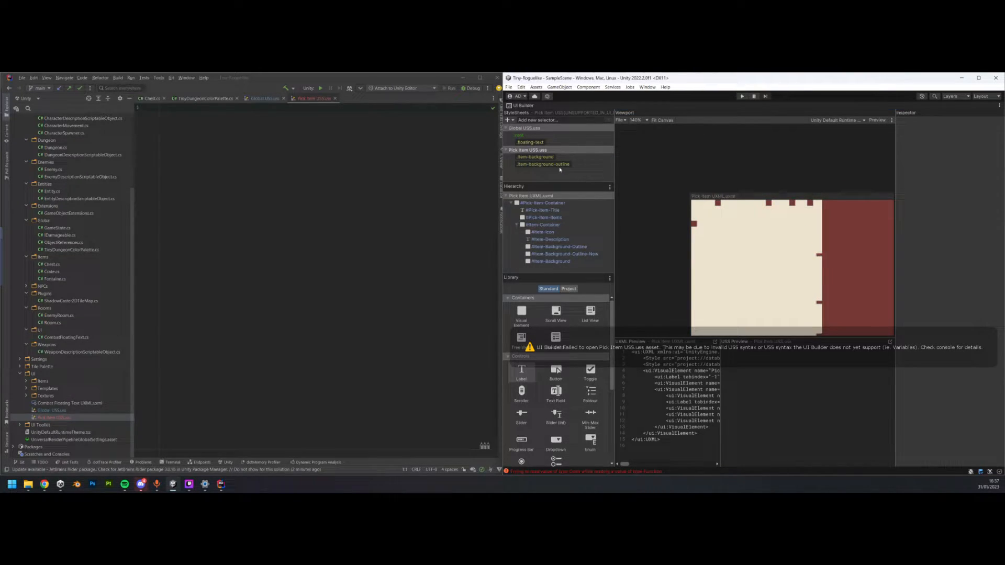
{"action": "left_click", "coordinate": [560, 166]}
{"action": "key", "text": "Delete"}
{"action": "left_click", "coordinate": [556, 157]}
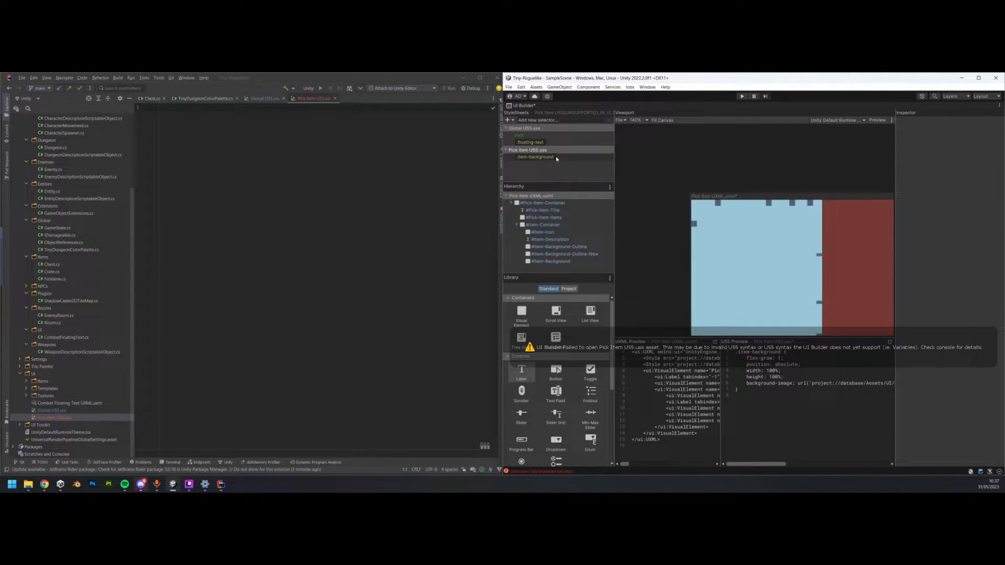
{"action": "key", "text": "Delete"}
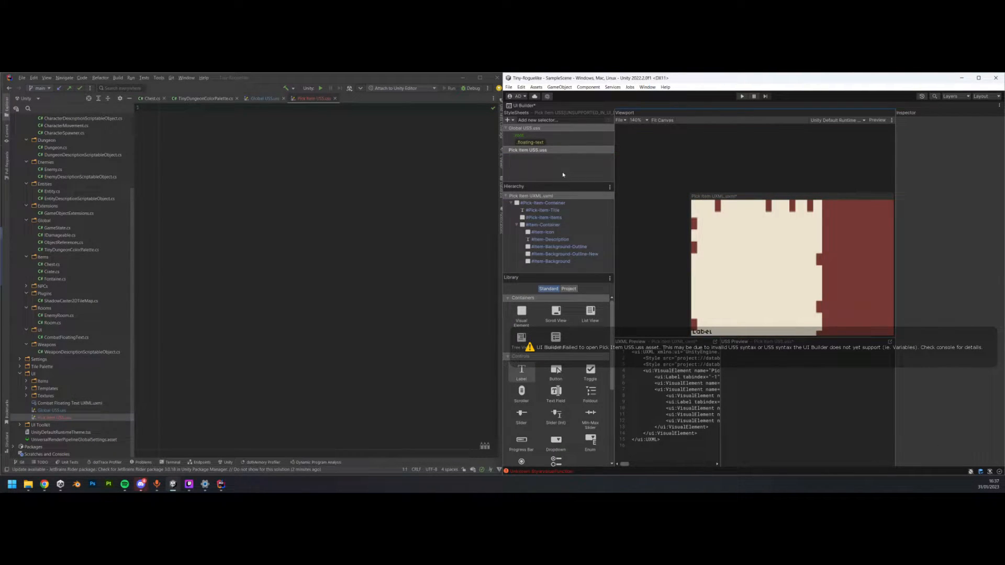
{"action": "key", "text": "ctrl+z"}
{"action": "key", "text": "ctrl+z"}
{"action": "key", "text": "ctrl+z"}
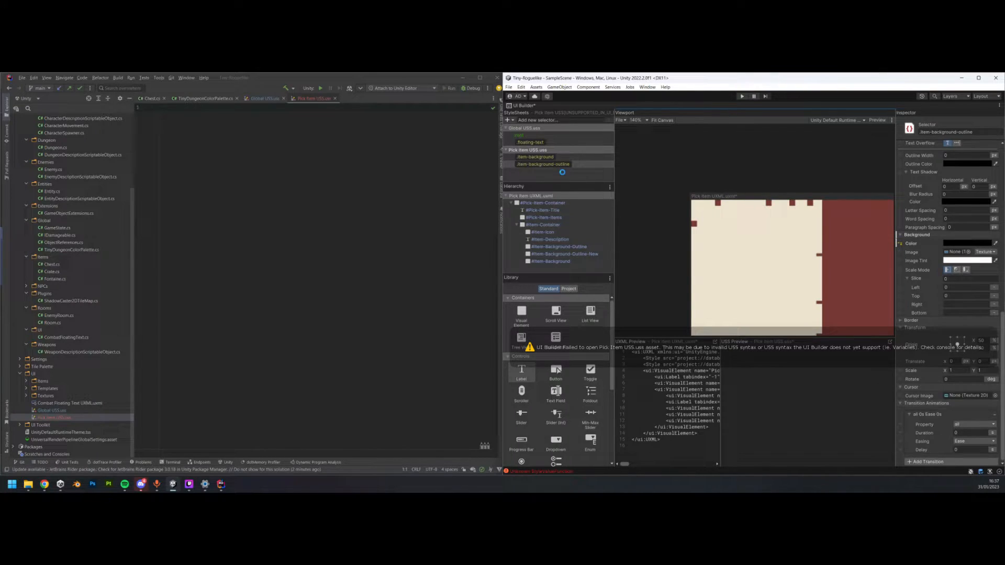
{"action": "key", "text": "ctrl+s"}
- In Rider, restore the item-background and item-background-outline rules in Global USS.uss, and cut and paste them into Pick Item USS.uss
{"action": "left_click", "coordinate": [162, 107]}
{"action": "left_click", "coordinate": [266, 98]}
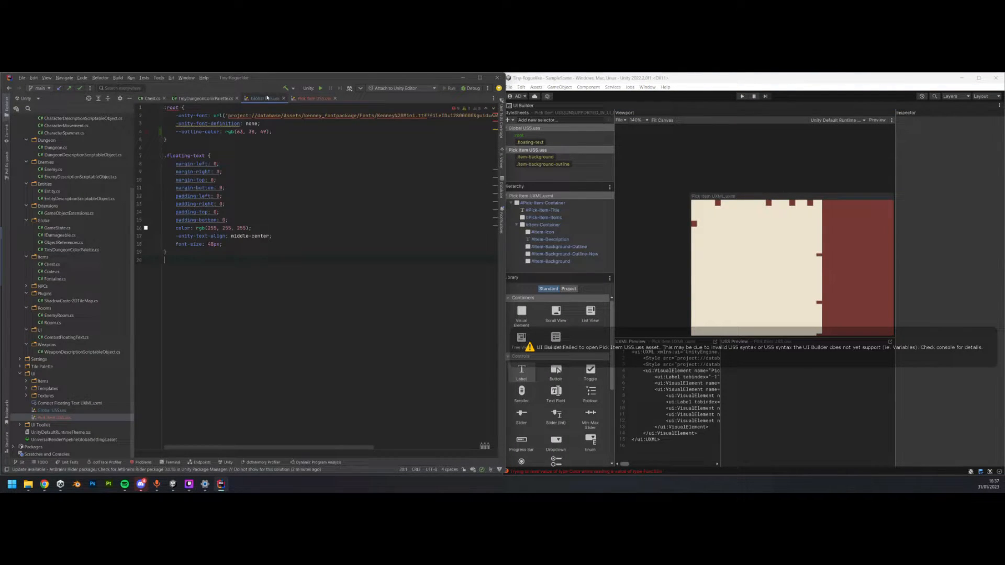
{"action": "key", "text": "ctrl+z"}
{"action": "left_click", "coordinate": [269, 286]}
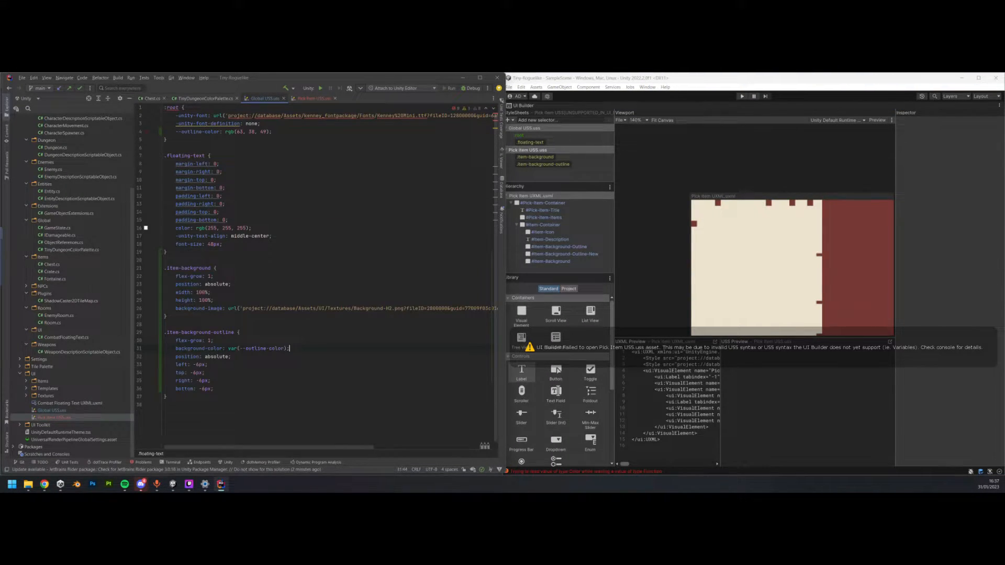
{"action": "key", "text": "BackSpace"}
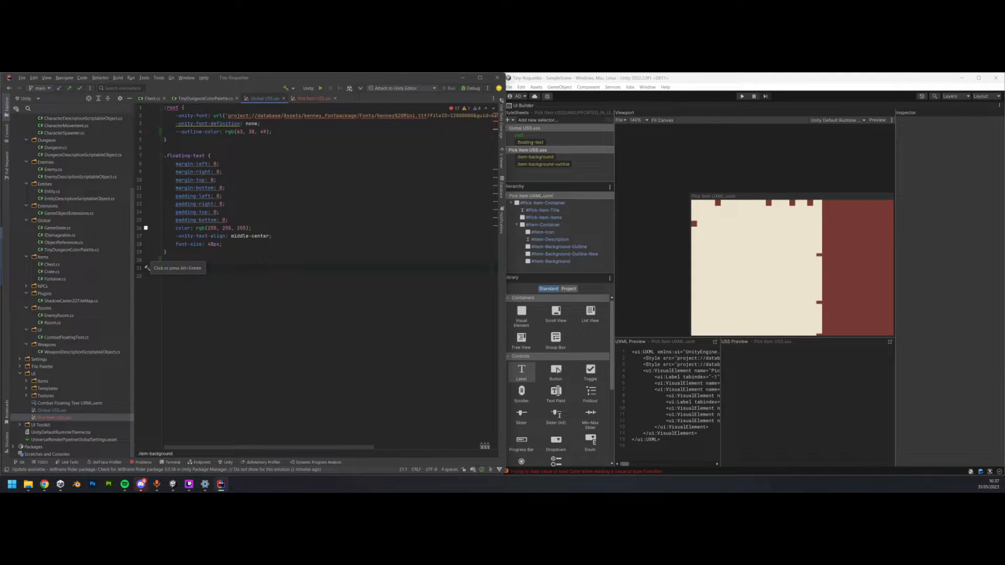
{"action": "left_click", "coordinate": [314, 98]}
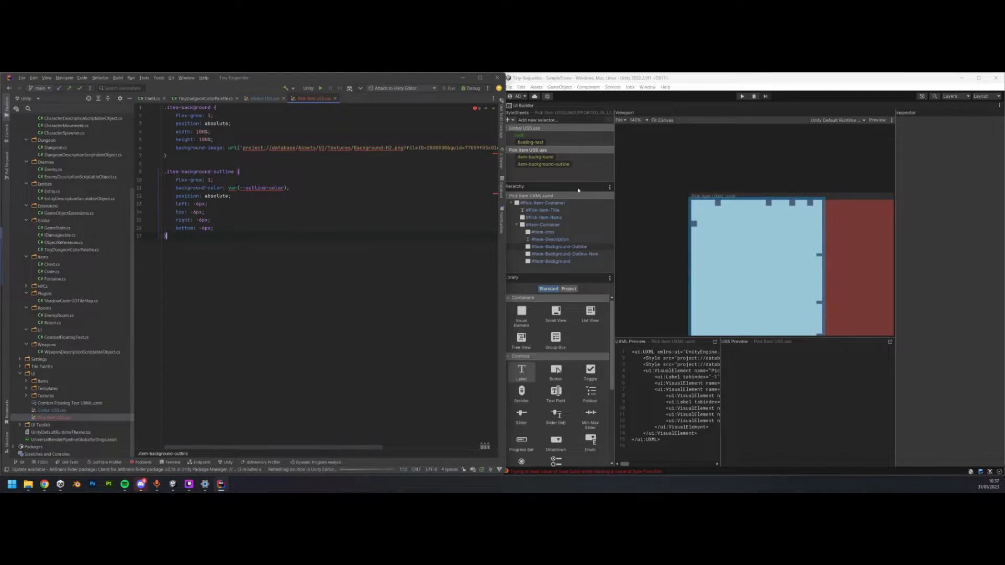
- Switch to Unity and examine the item card's outline and its Item-Background element in the viewport
{"action": "left_click", "coordinate": [700, 185]}
{"action": "scroll", "coordinate": [741, 184], "scroll_direction": "down", "scroll_amount": 7}
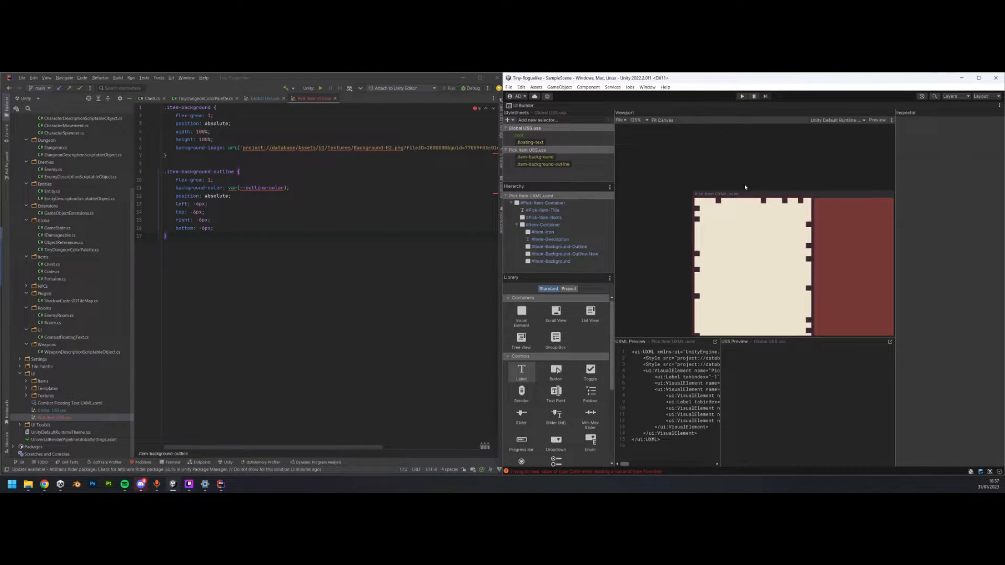
{"action": "middle_click_drag", "start_coordinate": [782, 169], "coordinate": [751, 122]}
{"action": "scroll", "coordinate": [751, 221], "scroll_direction": "down", "scroll_amount": 7}
{"action": "scroll", "coordinate": [736, 289], "scroll_direction": "up", "scroll_amount": 9}
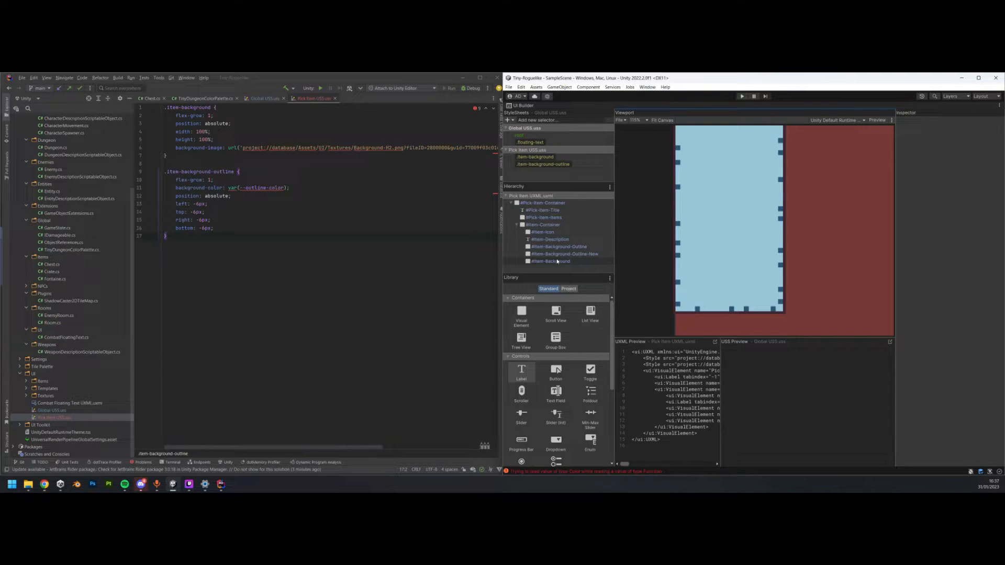
{"action": "key", "text": "alt+Tab"}
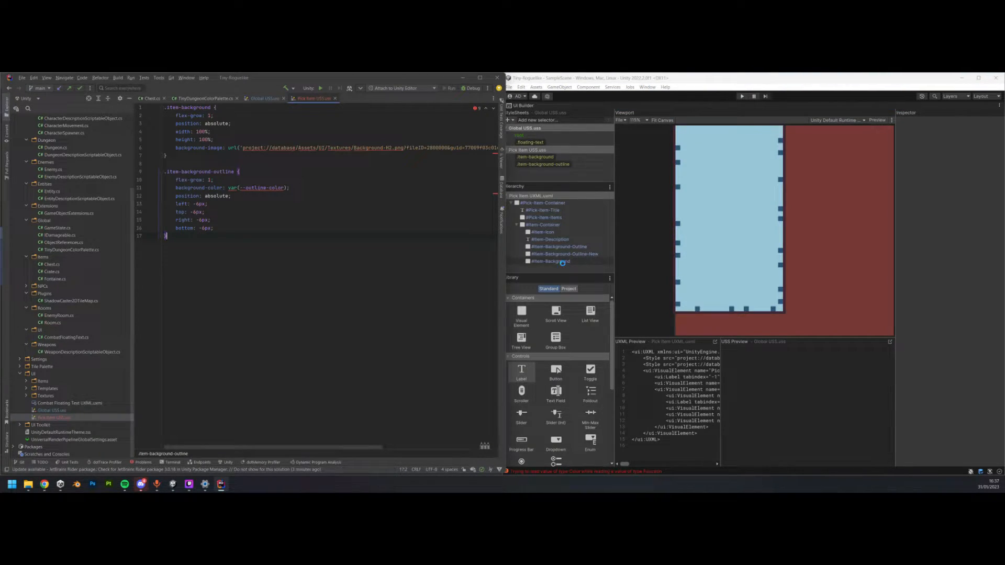
{"action": "left_click", "coordinate": [561, 262]}
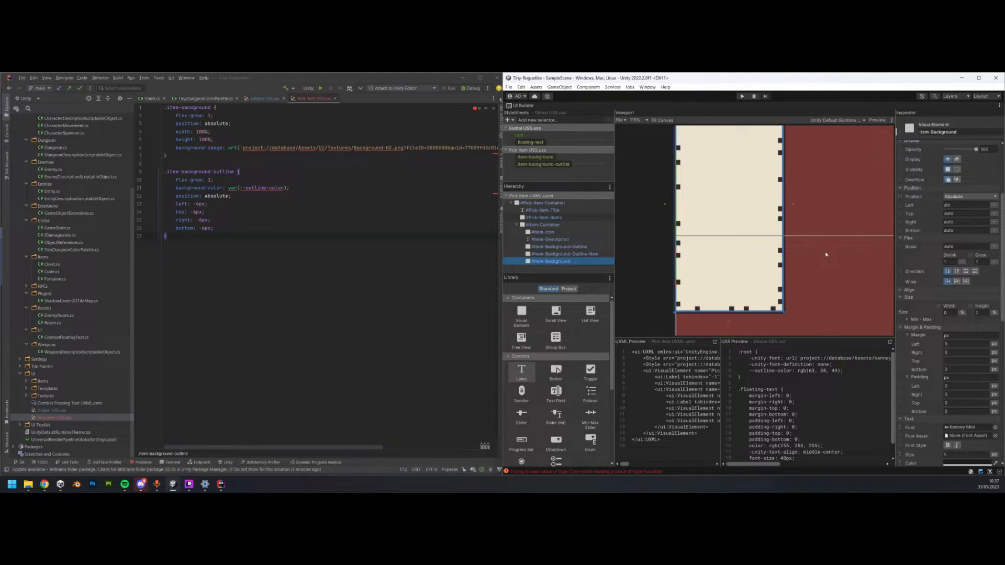
- Move Item-Background-Outline-New above Item-Background-Outline in the hierarchy and set its position to Absolute
{"action": "left_click", "coordinate": [576, 255]}
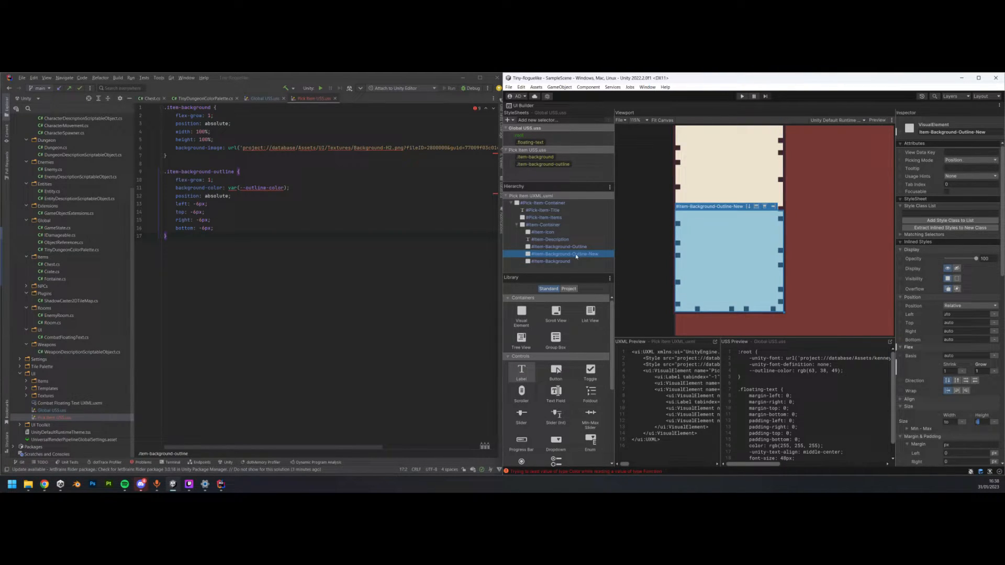
{"action": "left_click_drag", "start_coordinate": [577, 256], "coordinate": [569, 244]}
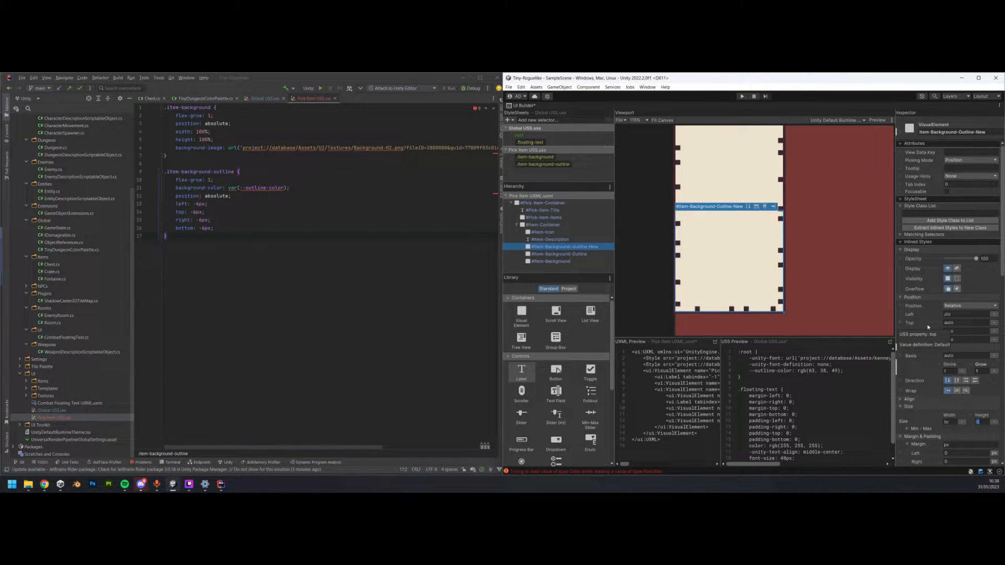
{"action": "scroll", "coordinate": [938, 255], "scroll_direction": "down", "scroll_amount": 10}
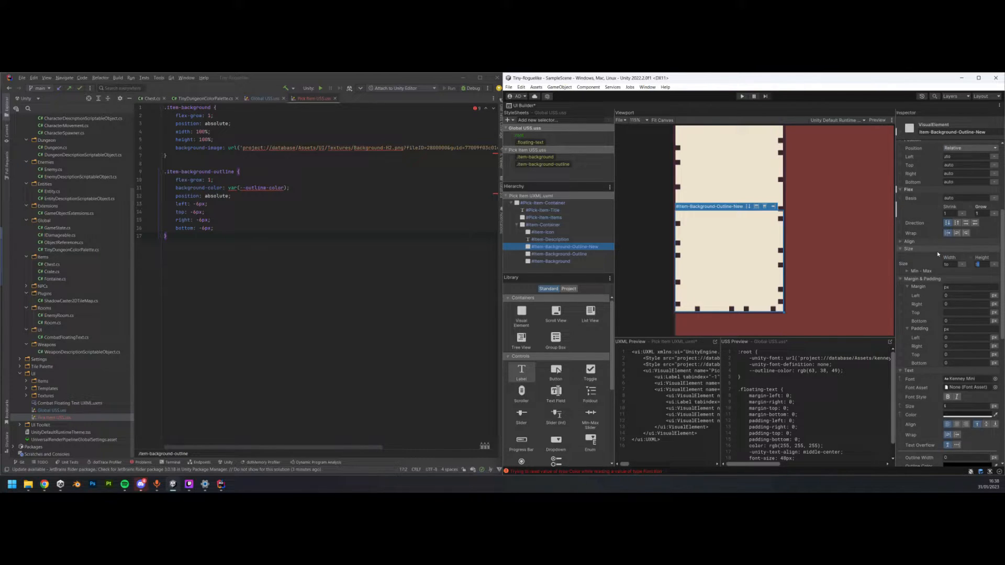
{"action": "scroll", "coordinate": [935, 252], "scroll_direction": "up", "scroll_amount": 10}
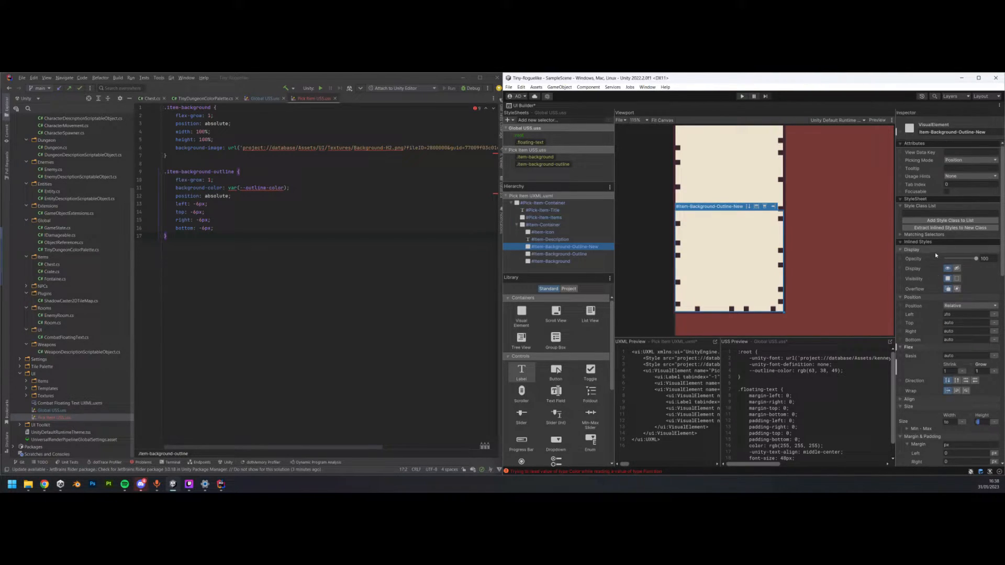
{"action": "left_click", "coordinate": [953, 310]}
{"action": "left_click", "coordinate": [961, 321]}
- Check the card in the Figma mockup and set Item-Background-Outline-New's left, top, right and bottom offsets to -9 px
{"action": "left_click", "coordinate": [950, 315]}
{"action": "left_click", "coordinate": [46, 487]}
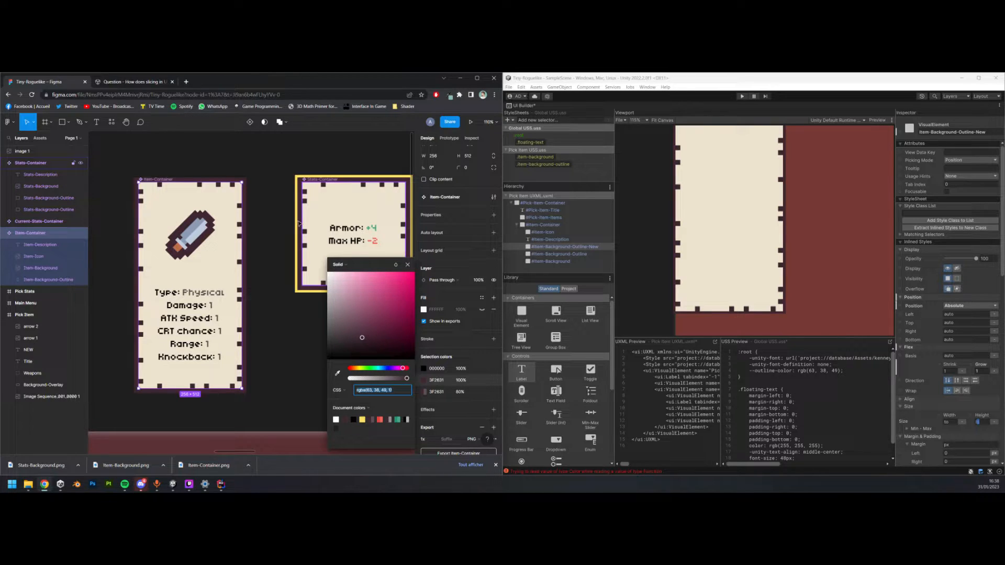
{"action": "left_click", "coordinate": [962, 315]}
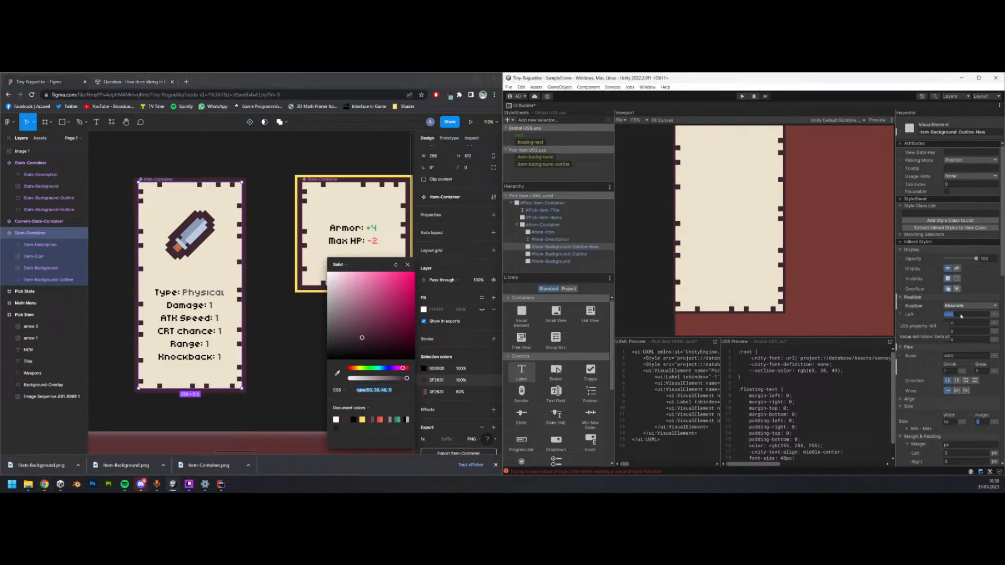
{"action": "type", "text": "-9"}
{"action": "left_click", "coordinate": [957, 323]}
{"action": "type", "text": "-9"}
{"action": "left_click", "coordinate": [958, 332]}
{"action": "type", "text": "-9"}
{"action": "left_click", "coordinate": [959, 341]}
{"action": "type", "text": "-9"}
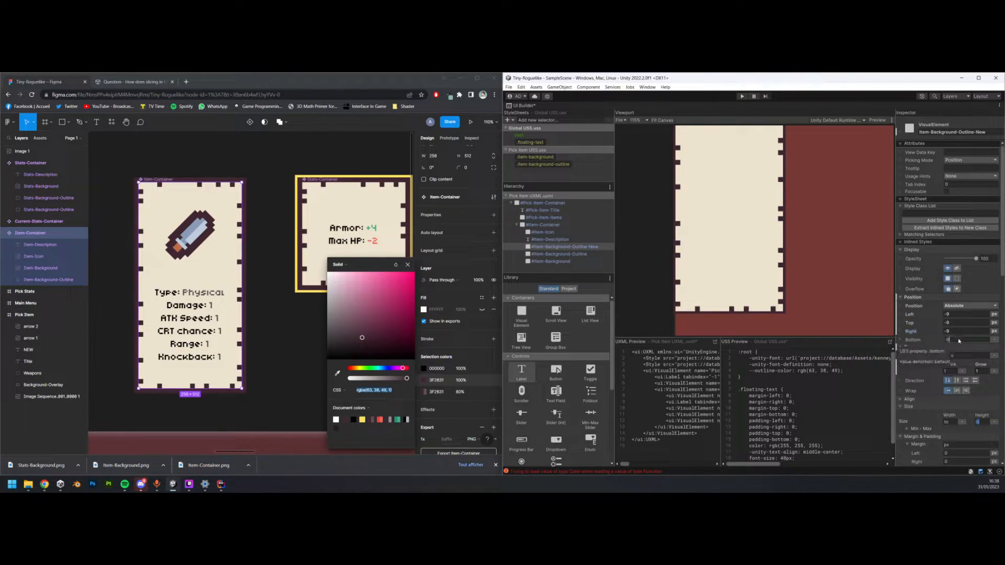
{"action": "key", "text": "Return"}
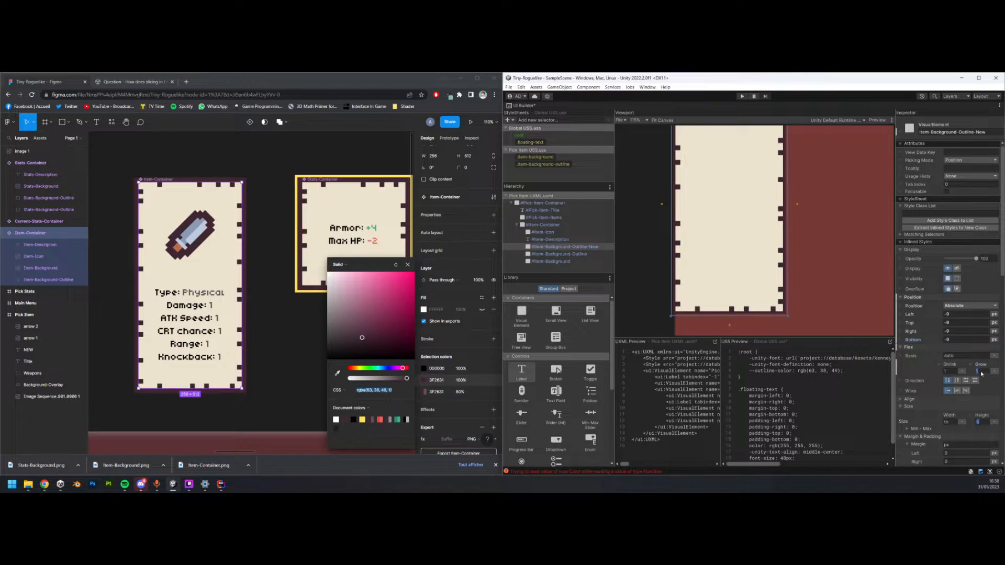
- Sample the yellow of the Stats-Container's outer outline in Figma as the background color of Item-Background-Outline-New
{"action": "scroll", "coordinate": [979, 361], "scroll_direction": "down", "scroll_amount": 10}
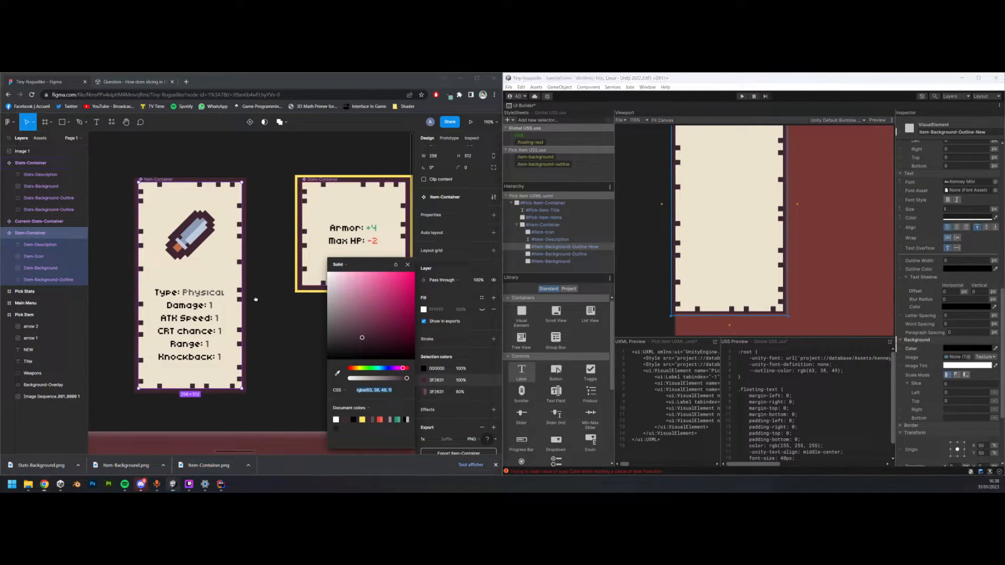
{"action": "scroll", "coordinate": [321, 260], "scroll_direction": "right", "scroll_amount": 3}
{"action": "scroll", "coordinate": [322, 260], "scroll_direction": "down", "scroll_amount": 1}
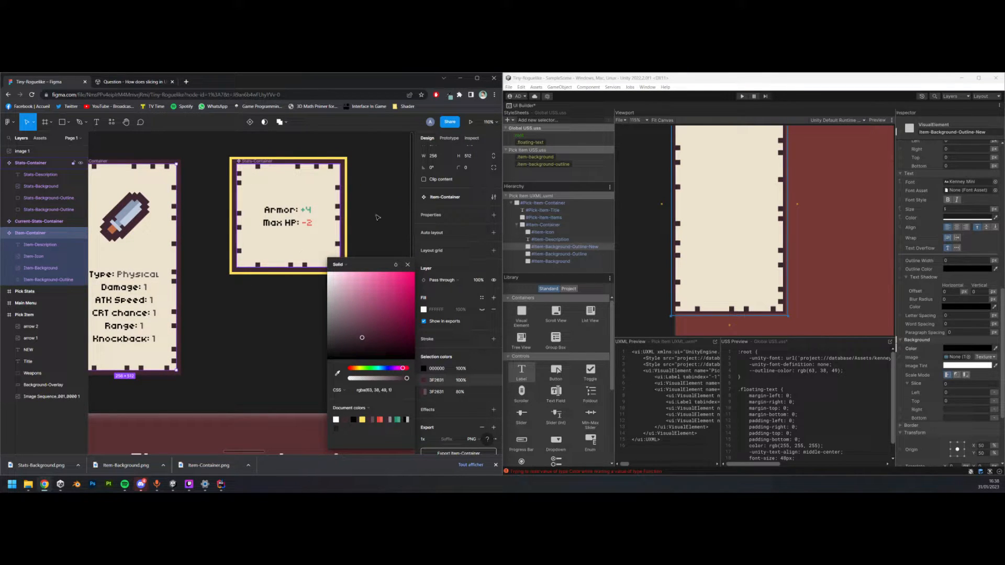
{"action": "scroll", "coordinate": [271, 260], "scroll_direction": "down", "scroll_amount": 3}
{"action": "scroll", "coordinate": [220, 294], "scroll_direction": "up", "scroll_amount": 3}
{"action": "scroll", "coordinate": [209, 299], "scroll_direction": "right", "scroll_amount": 6}
{"action": "middle_click_drag", "start_coordinate": [177, 315], "coordinate": [223, 312]}
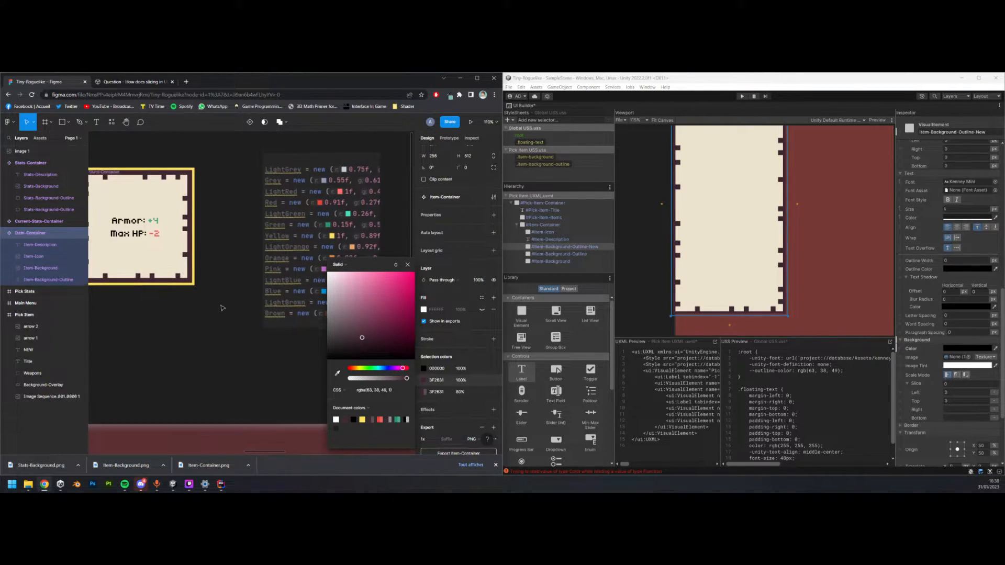
{"action": "left_click", "coordinate": [192, 254]}
{"action": "left_click", "coordinate": [449, 393]}
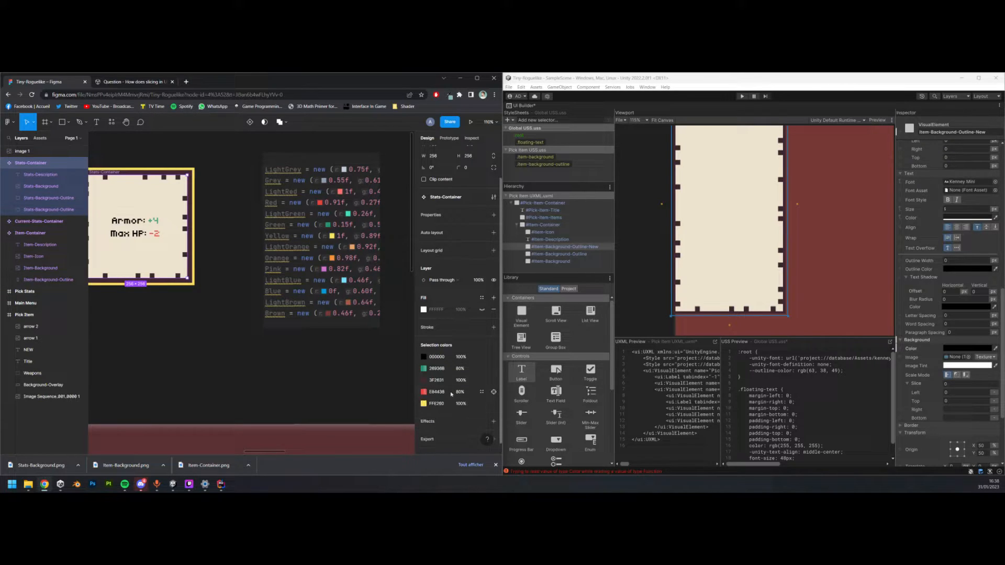
{"action": "scroll", "coordinate": [984, 318], "scroll_direction": "down", "scroll_amount": 3}
{"action": "left_click", "coordinate": [996, 290]}
{"action": "left_click", "coordinate": [424, 403]}
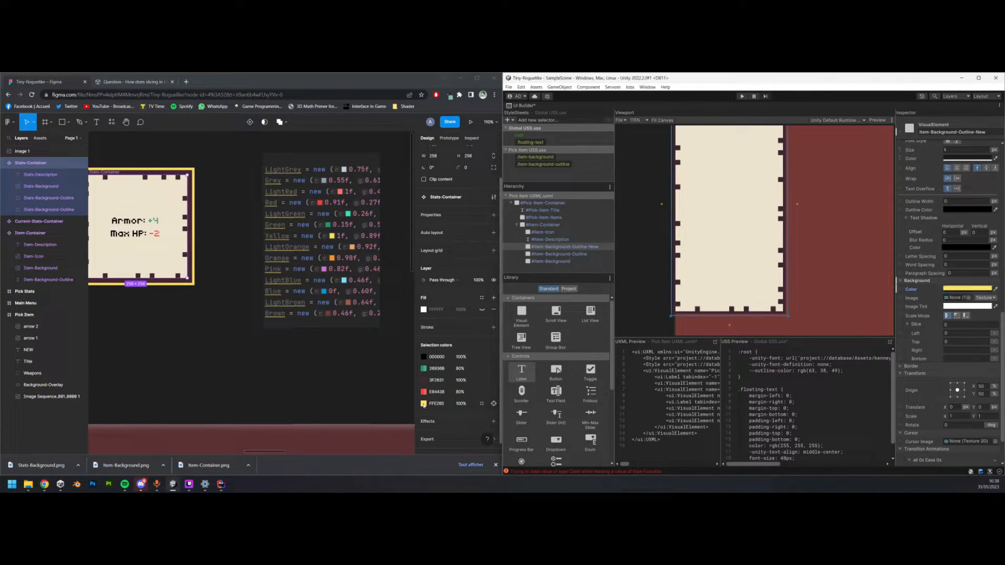
- Make Item-Background-Outline-New's yellow background color fully opaque and save the UI document
{"action": "left_click", "coordinate": [962, 289]}
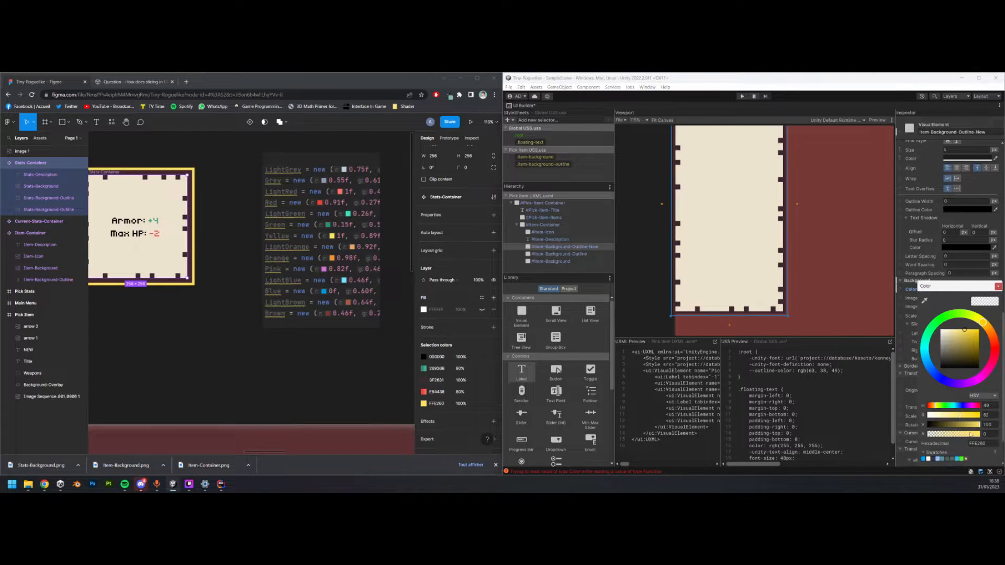
{"action": "left_click_drag", "start_coordinate": [972, 435], "coordinate": [987, 435]}
{"action": "left_click", "coordinate": [998, 286]}
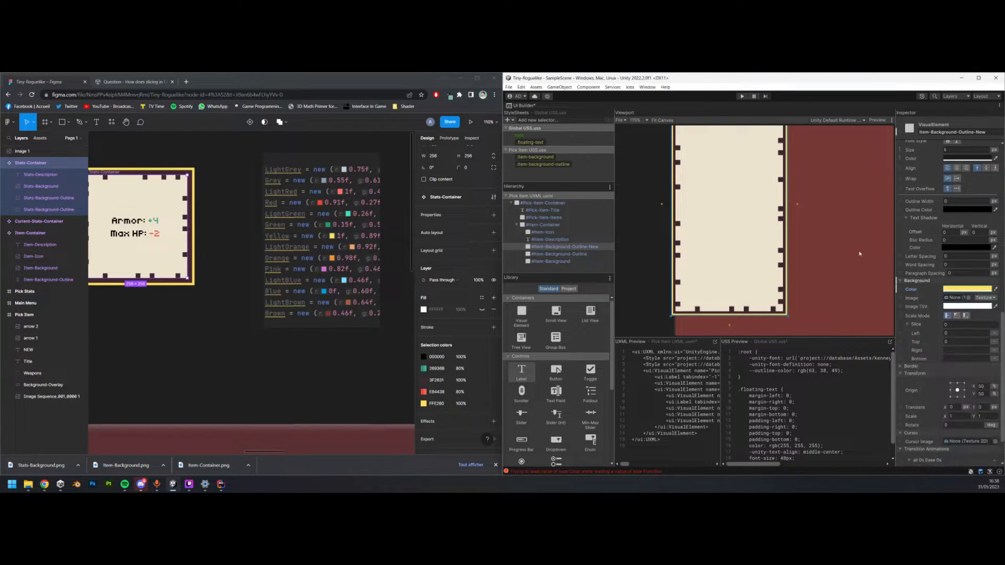
{"action": "scroll", "coordinate": [753, 213], "scroll_direction": "down", "scroll_amount": 2}
{"action": "scroll", "coordinate": [752, 212], "scroll_direction": "down", "scroll_amount": 4}
{"action": "middle_click_drag", "start_coordinate": [763, 127], "coordinate": [754, 168]}
{"action": "key", "text": "ctrl+s"}
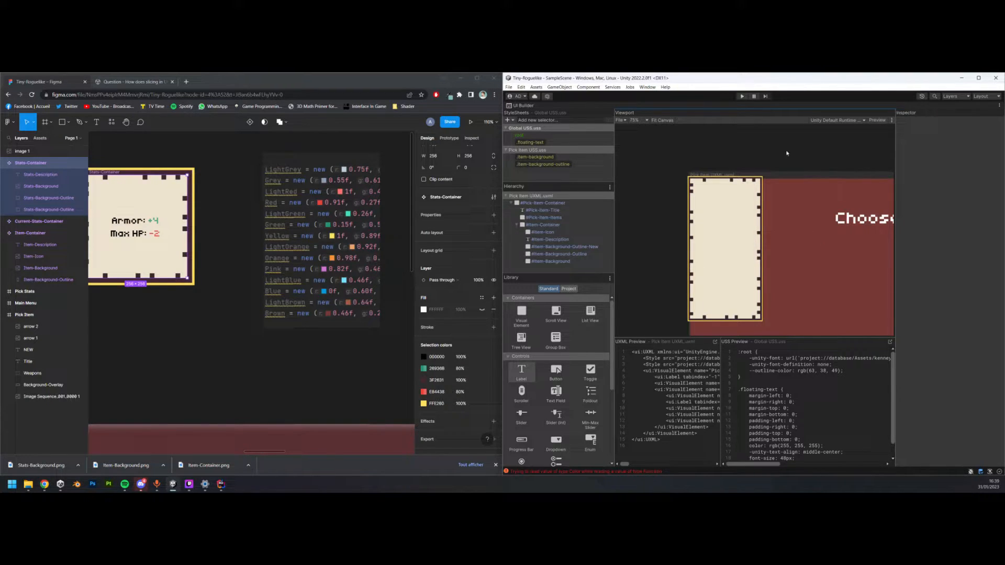
- Move Item-Container inward from the upper-left corner of the canvas
{"action": "left_click", "coordinate": [598, 248]}
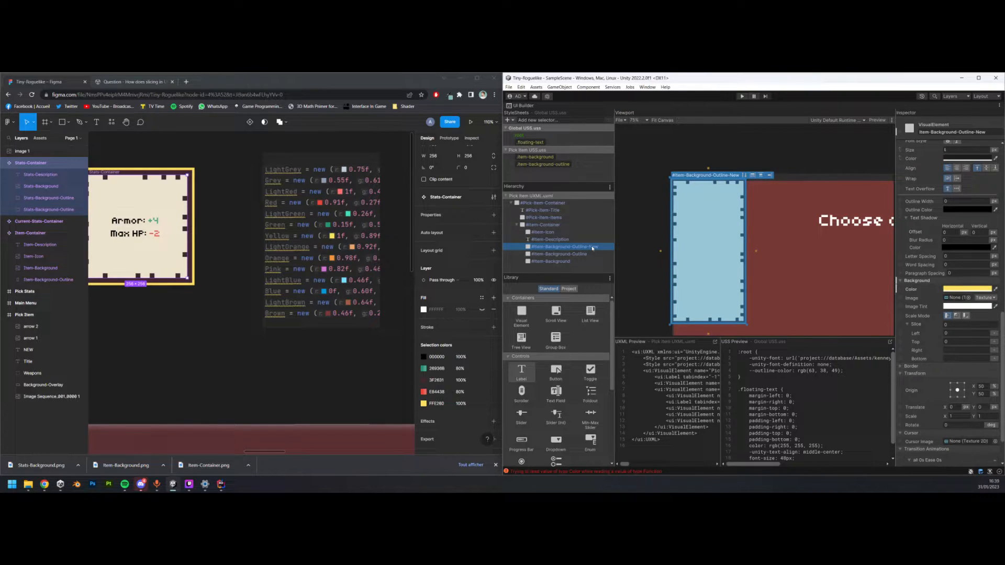
{"action": "left_click", "coordinate": [564, 225]}
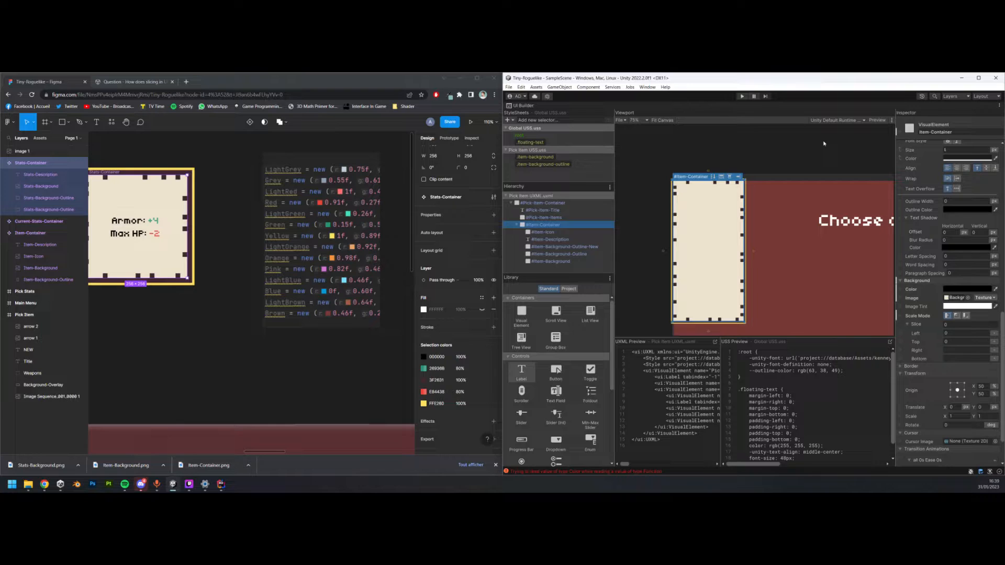
{"action": "scroll", "coordinate": [979, 225], "scroll_direction": "up", "scroll_amount": 3}
{"action": "scroll", "coordinate": [979, 226], "scroll_direction": "up", "scroll_amount": 5}
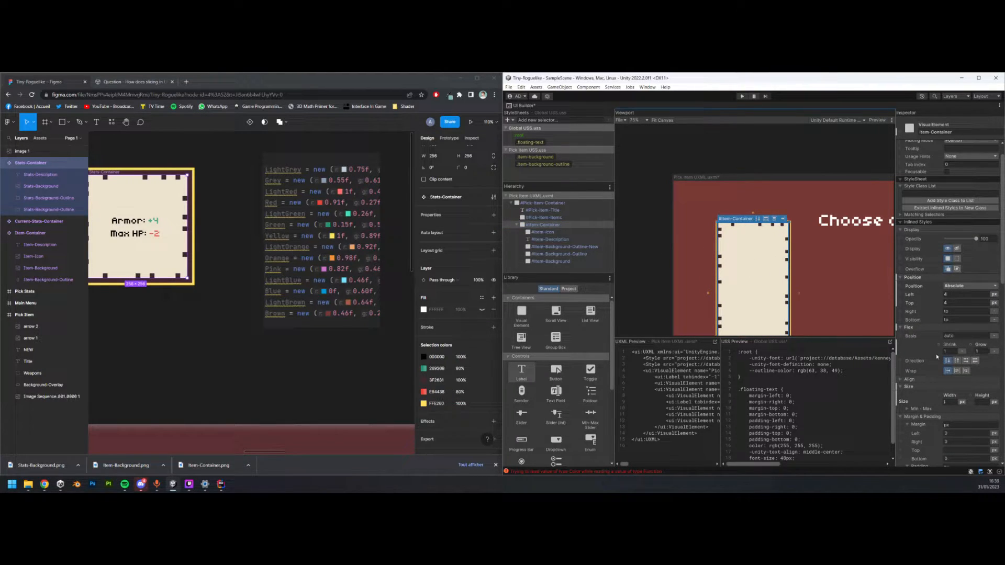
{"action": "left_click", "coordinate": [651, 229]}
{"action": "middle_click_drag", "start_coordinate": [723, 176], "coordinate": [715, 166]}
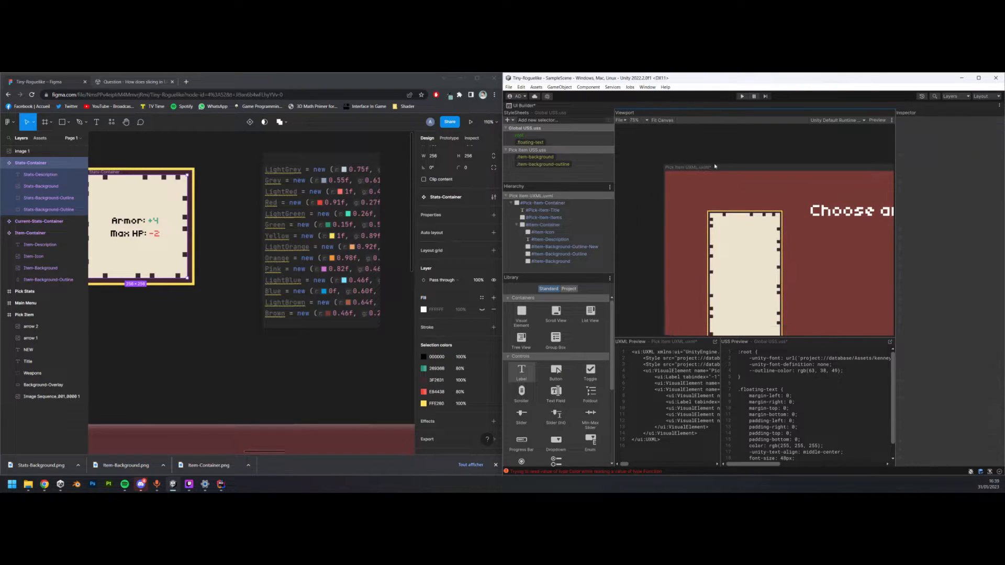
{"action": "scroll", "coordinate": [740, 298], "scroll_direction": "up", "scroll_amount": 3}
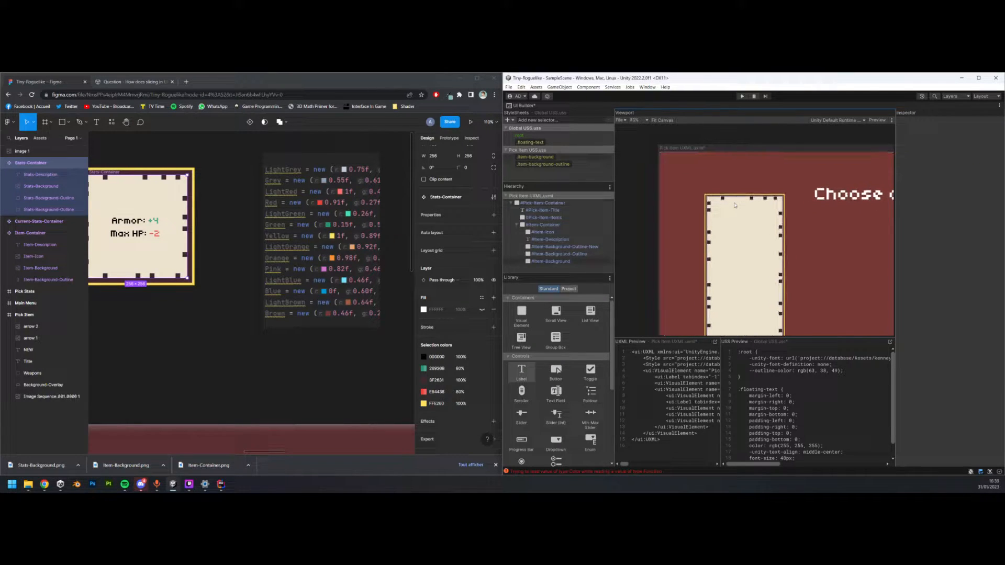
- Select Item-Icon in the hierarchy and examine the icon's dimensions in the Figma Item-Container mockup
{"action": "left_click", "coordinate": [548, 234]}
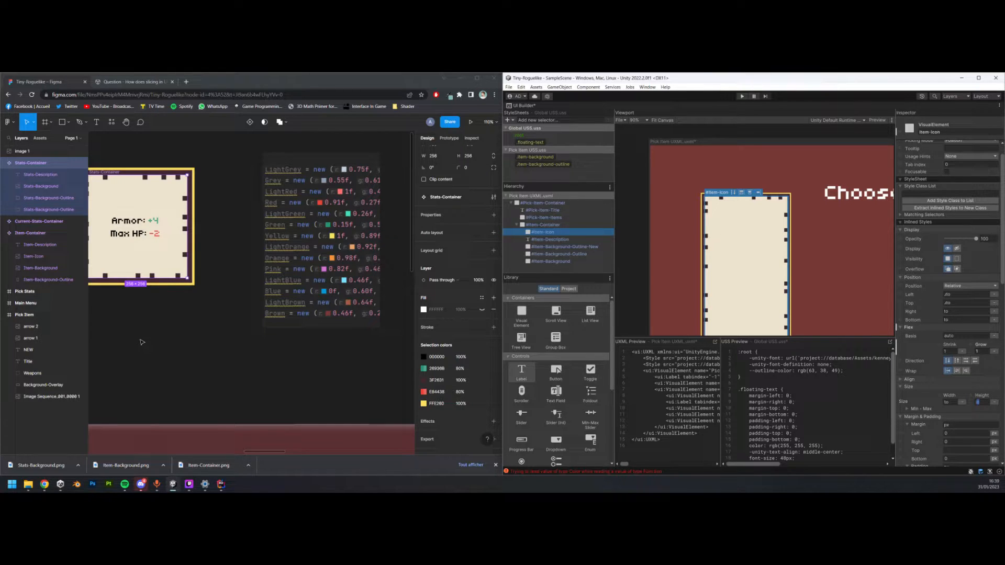
{"action": "middle_click_drag", "start_coordinate": [133, 329], "coordinate": [330, 433]}
{"action": "middle_click_drag", "start_coordinate": [321, 310], "coordinate": [418, 256]}
{"action": "double_click", "coordinate": [269, 274]}
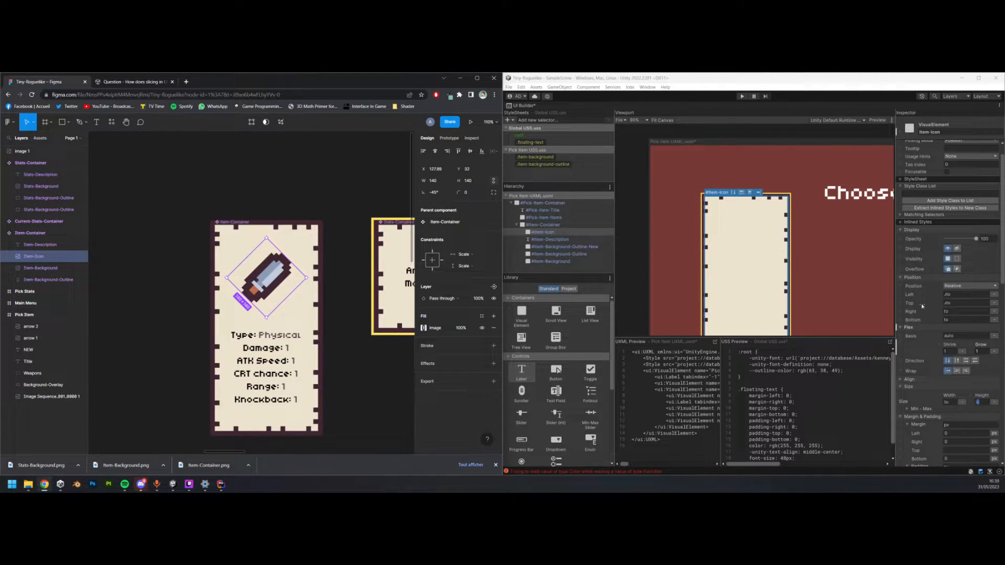
{"action": "scroll", "coordinate": [961, 314], "scroll_direction": "down", "scroll_amount": 4}
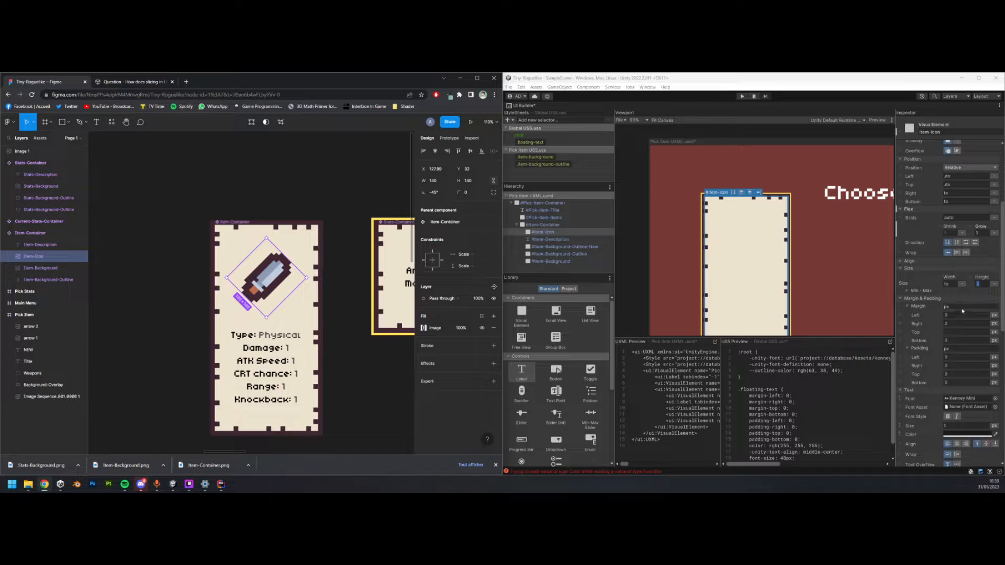
{"action": "scroll", "coordinate": [960, 314], "scroll_direction": "down", "scroll_amount": 3}
{"action": "scroll", "coordinate": [922, 301], "scroll_direction": "up", "scroll_amount": 2}
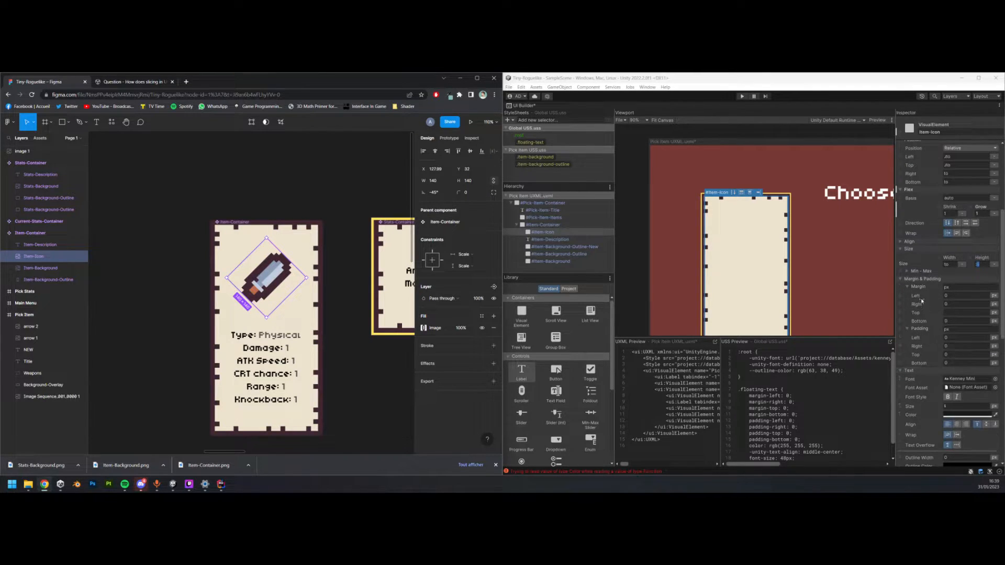
- Set Item-Icon's width and height to 140 px
{"action": "left_click", "coordinate": [983, 266]}
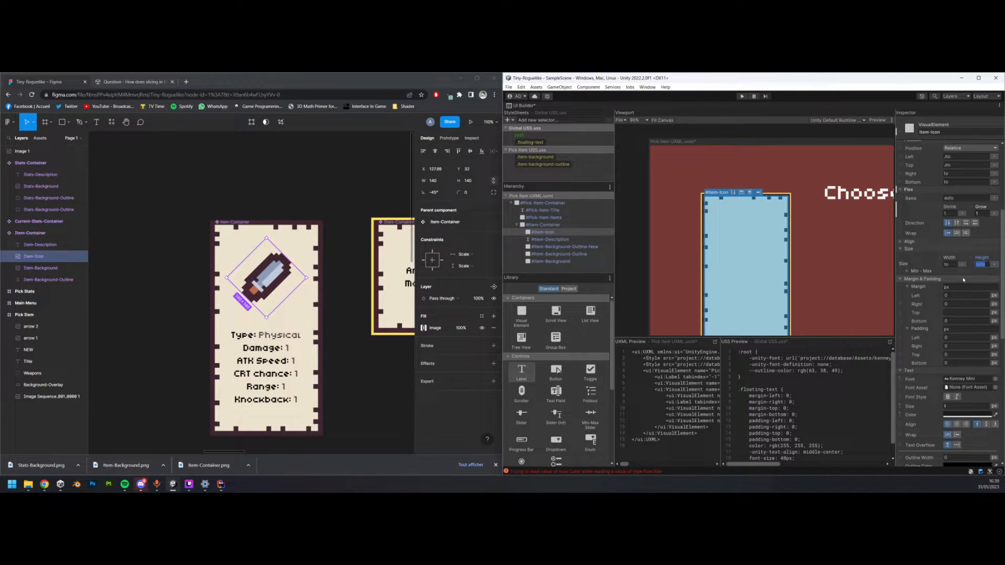
{"action": "left_click", "coordinate": [964, 313]}
{"action": "left_click", "coordinate": [966, 320]}
{"action": "left_click", "coordinate": [950, 265]}
{"action": "left_click", "coordinate": [950, 266]}
{"action": "double_click", "coordinate": [953, 266]}
{"action": "type", "text": "140"}
{"action": "key", "text": "Return"}
{"action": "left_click", "coordinate": [985, 265]}
{"action": "type", "text": "140"}
{"action": "key", "text": "Return"}
{"action": "scroll", "coordinate": [941, 347], "scroll_direction": "down", "scroll_amount": 2}
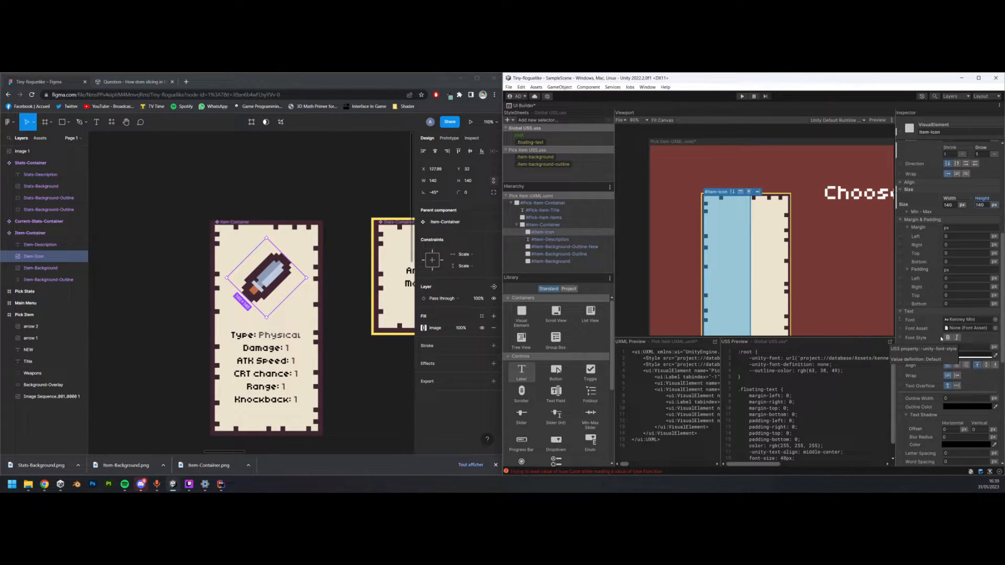
- Widen the Inspector and set Item-Icon's flex Grow to 0
{"action": "scroll", "coordinate": [941, 337], "scroll_direction": "up", "scroll_amount": 3}
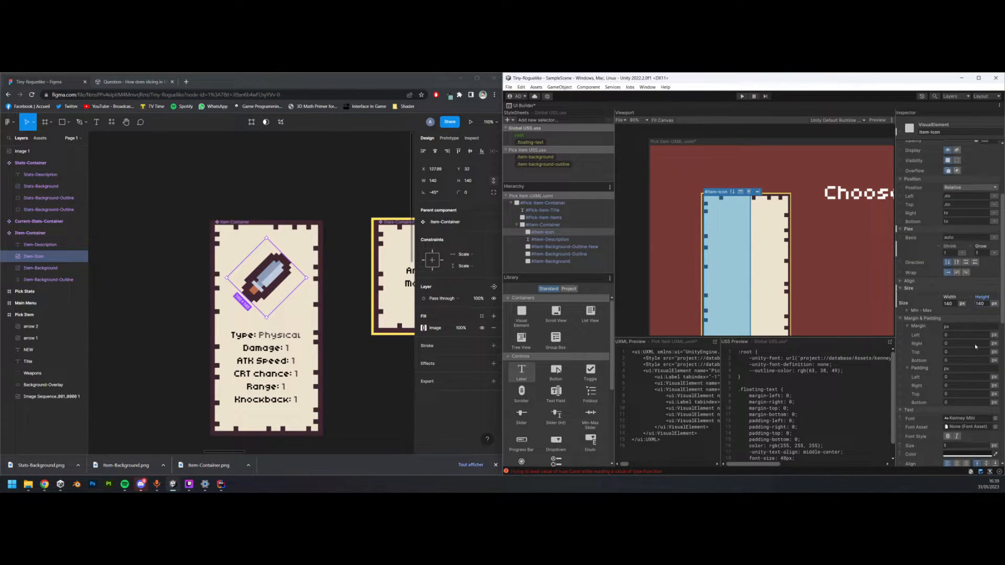
{"action": "left_click_drag", "start_coordinate": [895, 328], "coordinate": [872, 329]}
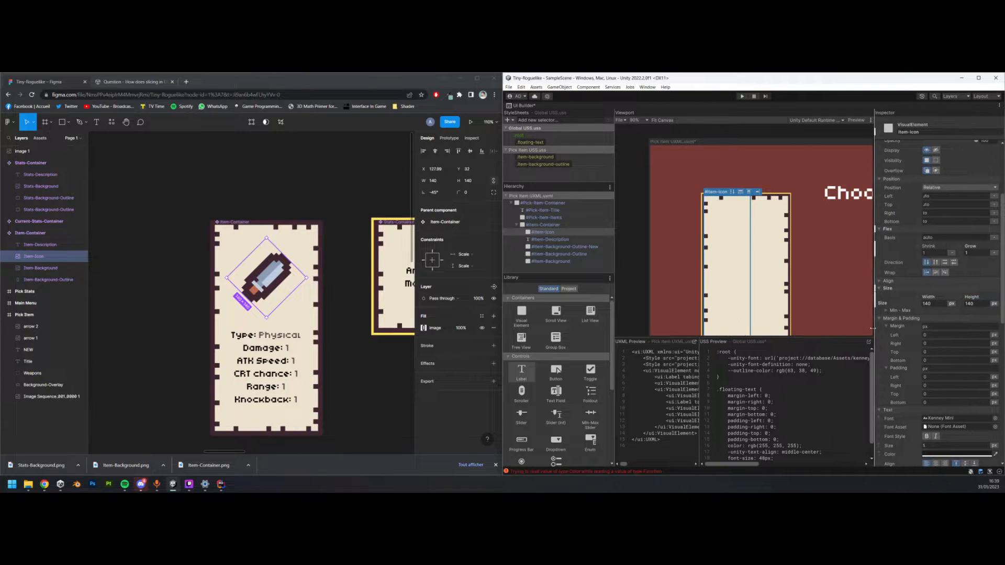
{"action": "scroll", "coordinate": [942, 322], "scroll_direction": "up", "scroll_amount": 3}
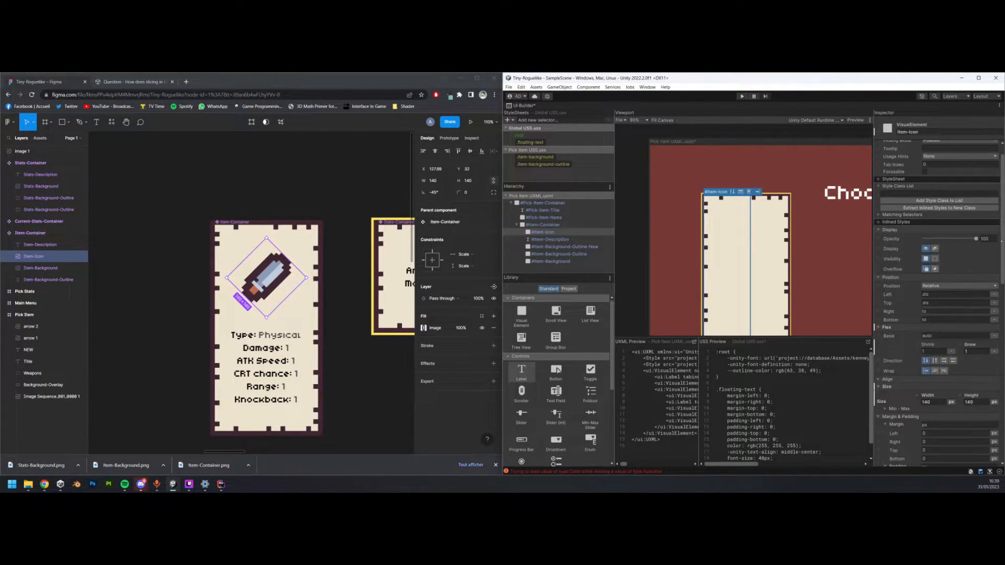
{"action": "key", "text": "Return"}
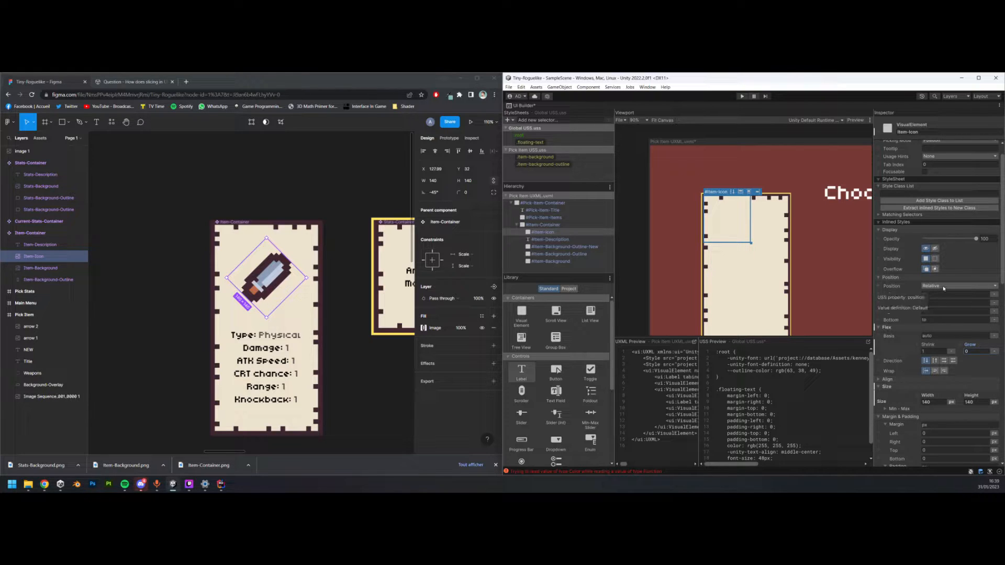
- Set Item-Container's Align Items to center
{"action": "left_click", "coordinate": [567, 224]}
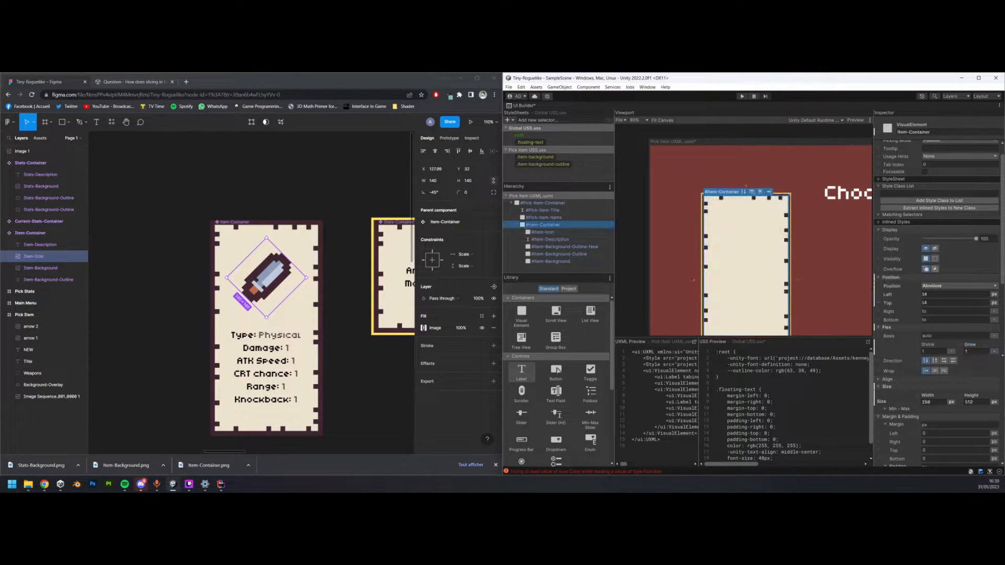
{"action": "scroll", "coordinate": [946, 327], "scroll_direction": "down", "scroll_amount": 2}
{"action": "scroll", "coordinate": [954, 336], "scroll_direction": "down", "scroll_amount": 4}
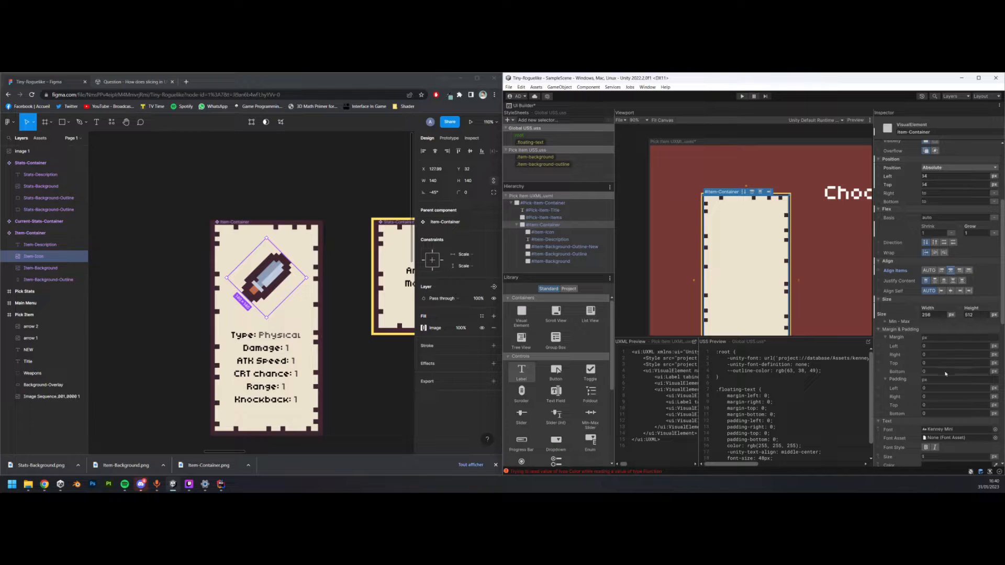
- Extract Item-Container's inlined styles into a new item-container class
{"action": "scroll", "coordinate": [937, 231], "scroll_direction": "up", "scroll_amount": 5}
{"action": "left_click", "coordinate": [937, 221]}
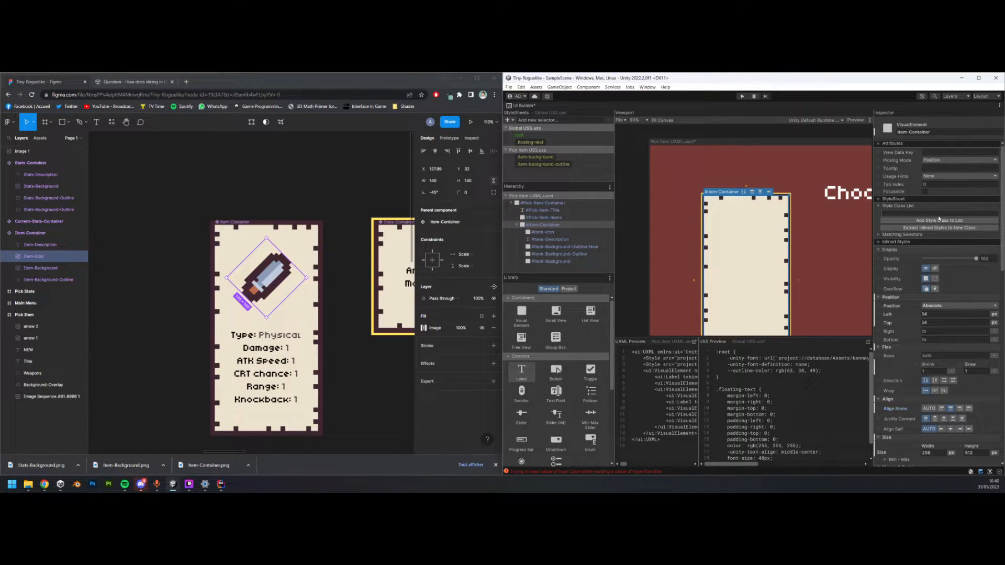
{"action": "type", "text": "item-container"}
{"action": "left_click", "coordinate": [936, 221]}
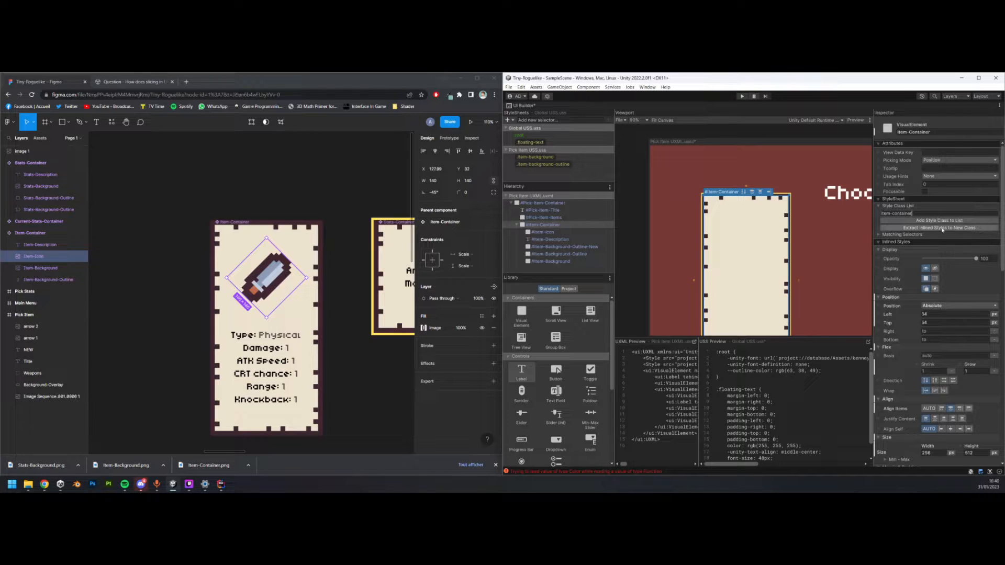
{"action": "left_click", "coordinate": [550, 225]}
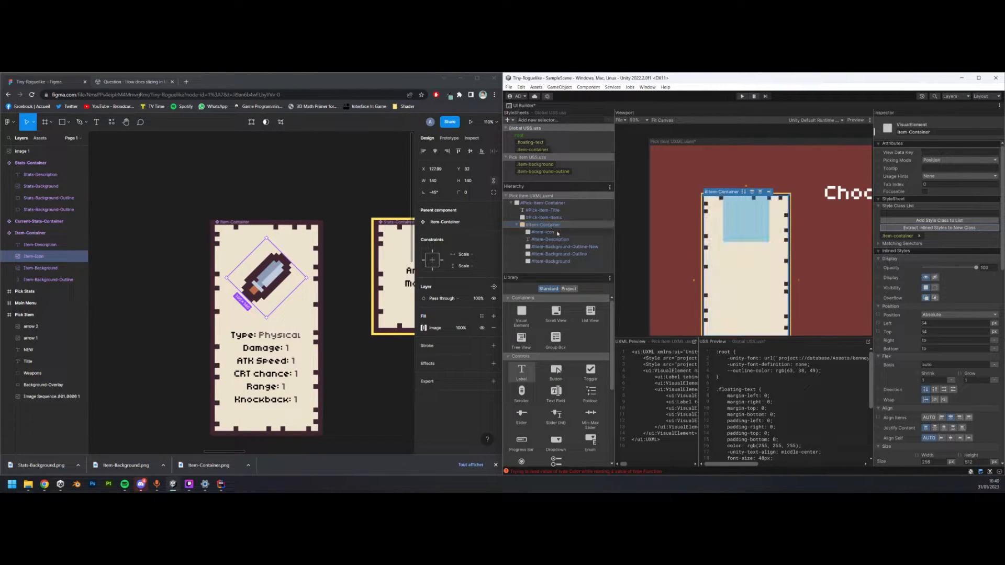
- Set Item-Icon's top margin to 32 px
{"action": "left_click", "coordinate": [558, 234]}
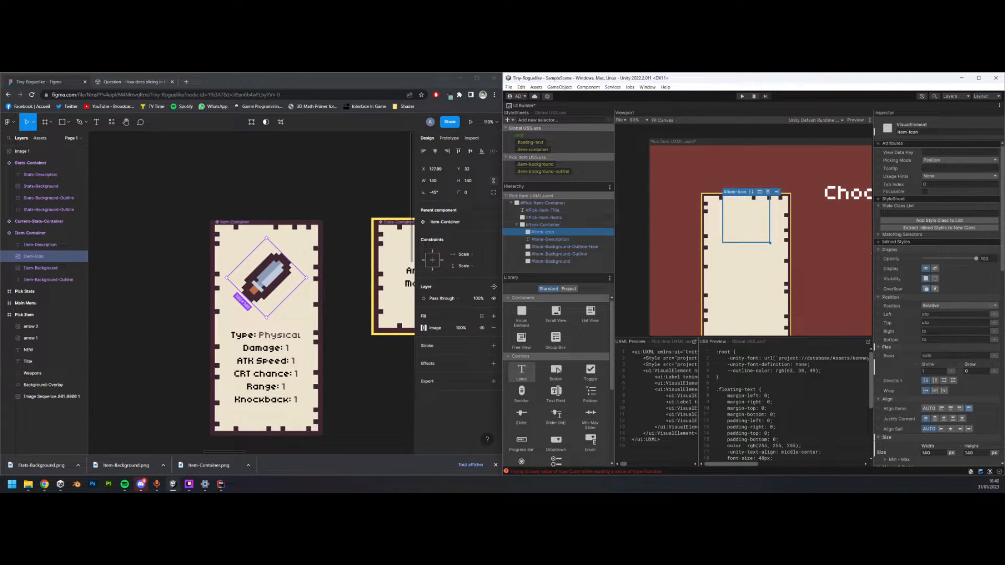
{"action": "scroll", "coordinate": [949, 264], "scroll_direction": "down", "scroll_amount": 3}
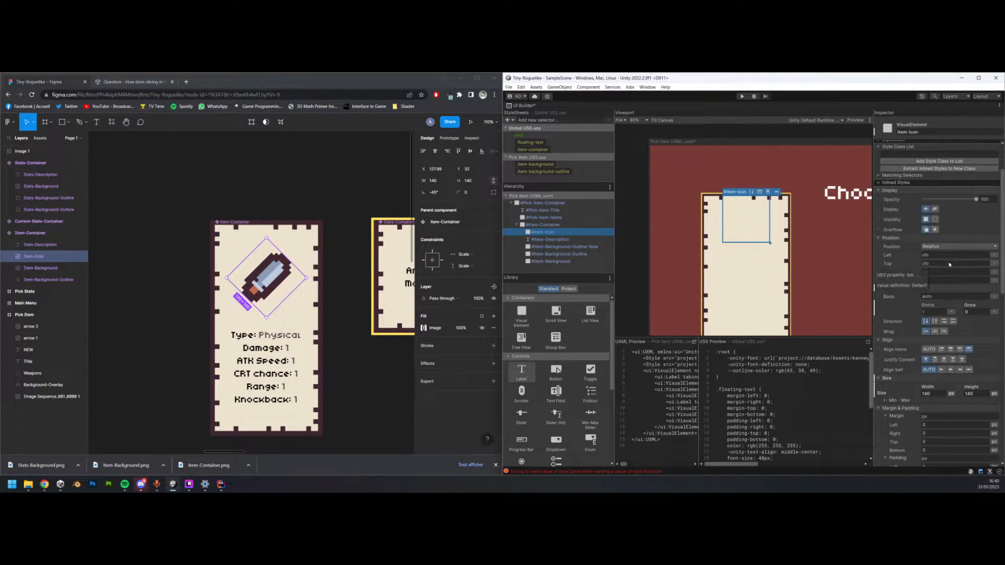
{"action": "scroll", "coordinate": [943, 304], "scroll_direction": "down", "scroll_amount": 4}
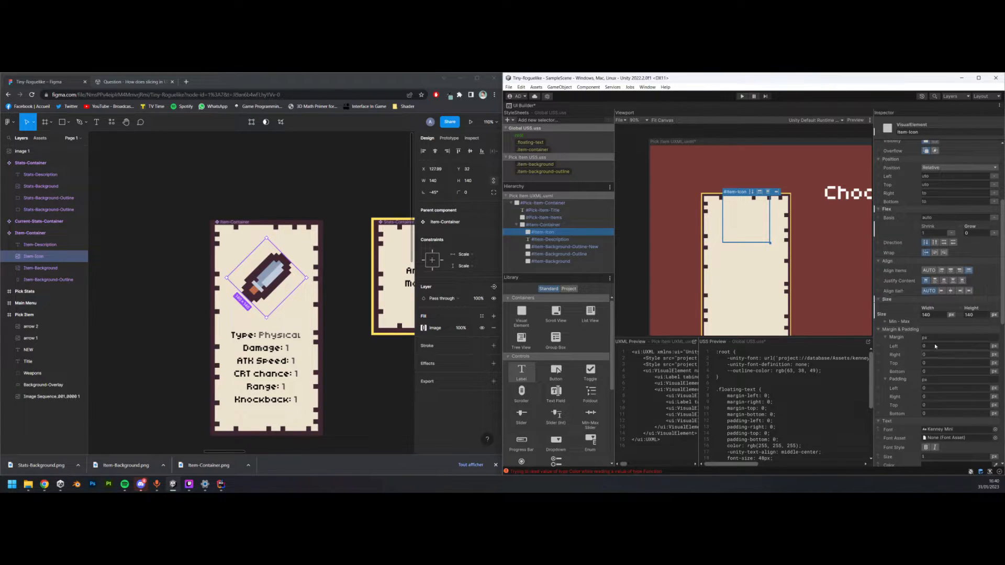
{"action": "left_click", "coordinate": [939, 362]}
{"action": "type", "text": "32"}
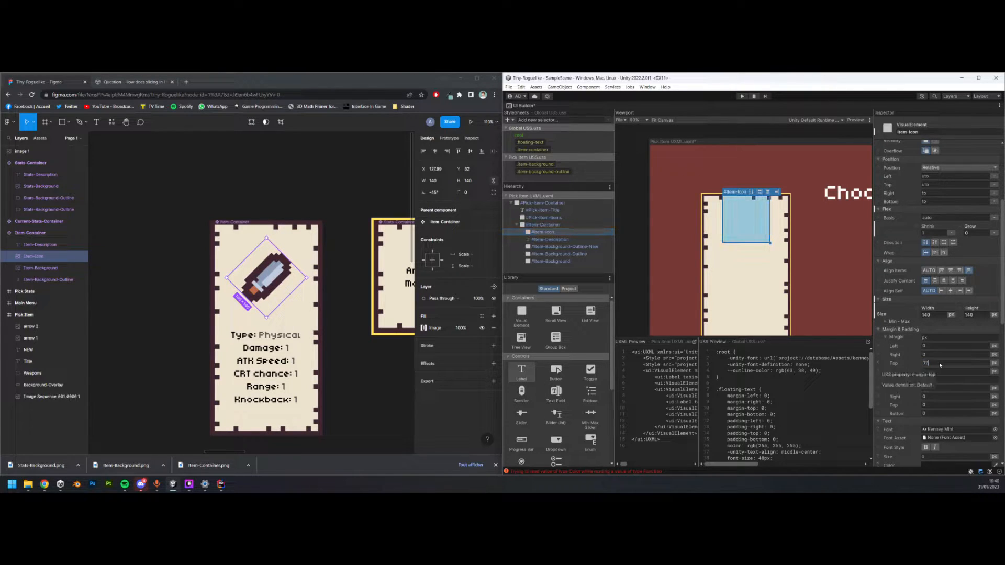
{"action": "key", "text": "Return"}
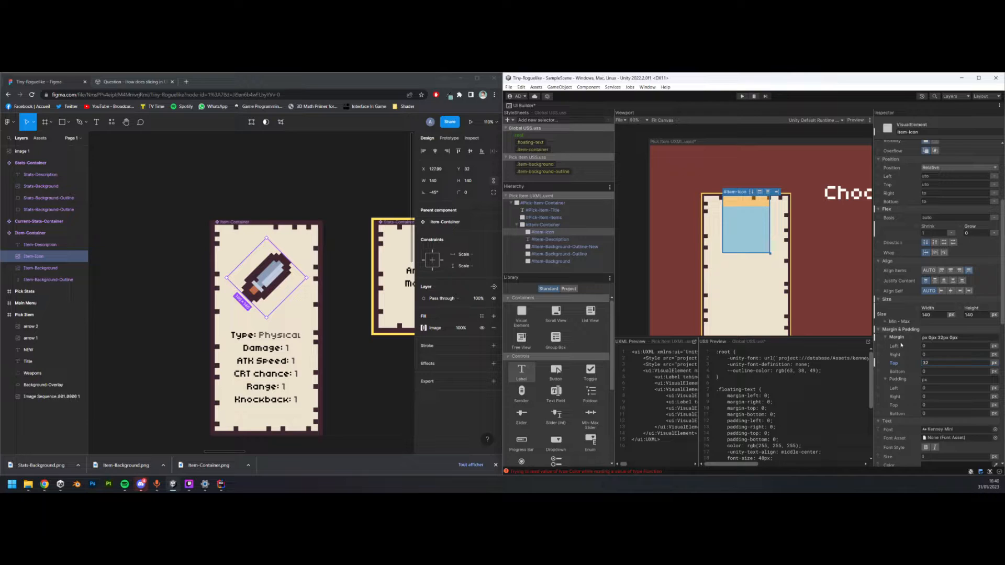
{"action": "scroll", "coordinate": [809, 206], "scroll_direction": "down", "scroll_amount": 6}
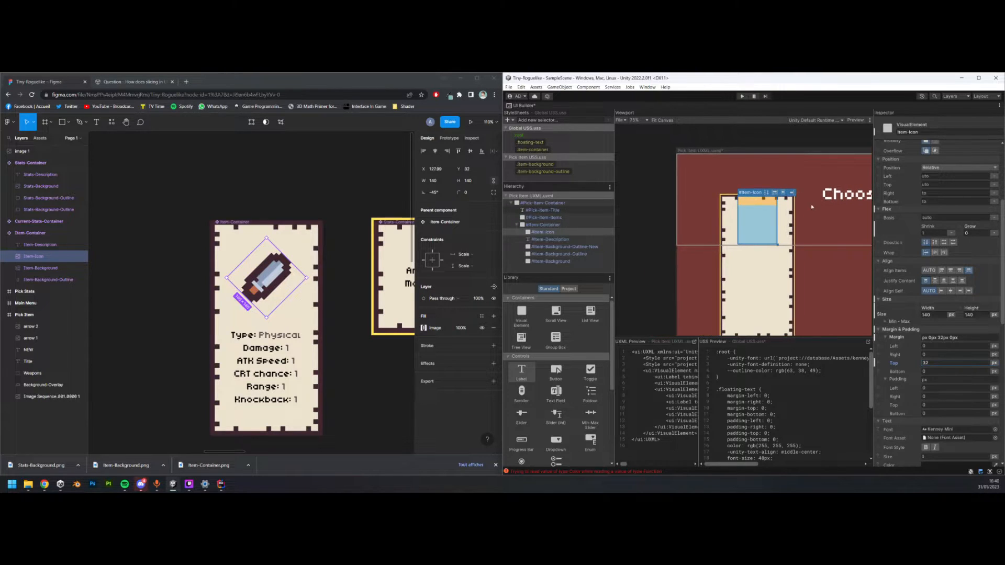
{"action": "middle_click_drag", "start_coordinate": [842, 155], "coordinate": [715, 154]}
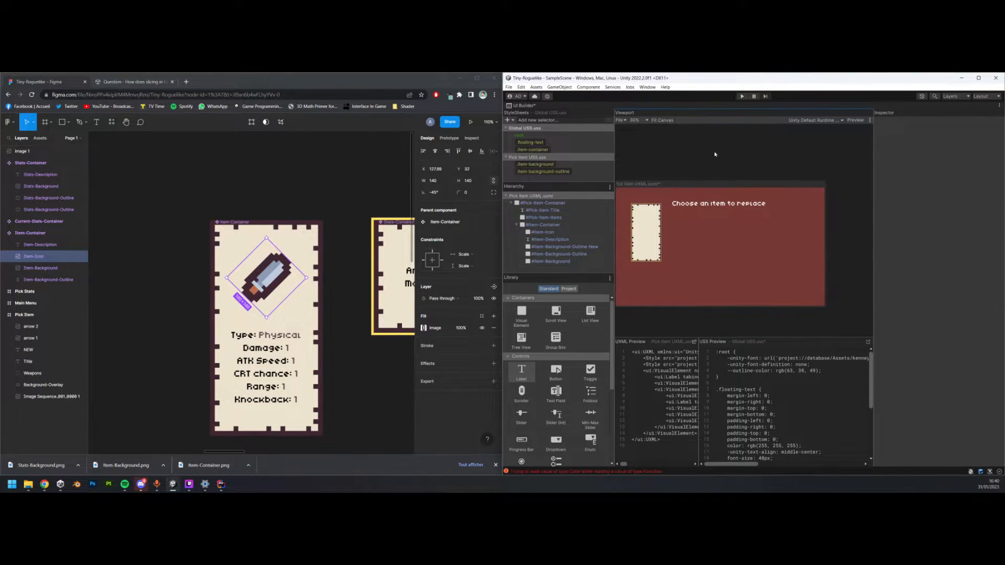
- Save the Pick Item UI document and set Item-Icon's Rotate transform to -45 degrees
{"action": "middle_click_drag", "start_coordinate": [787, 157], "coordinate": [834, 153]}
{"action": "key", "text": "ctrl+s"}
{"action": "scroll", "coordinate": [733, 178], "scroll_direction": "up", "scroll_amount": 6}
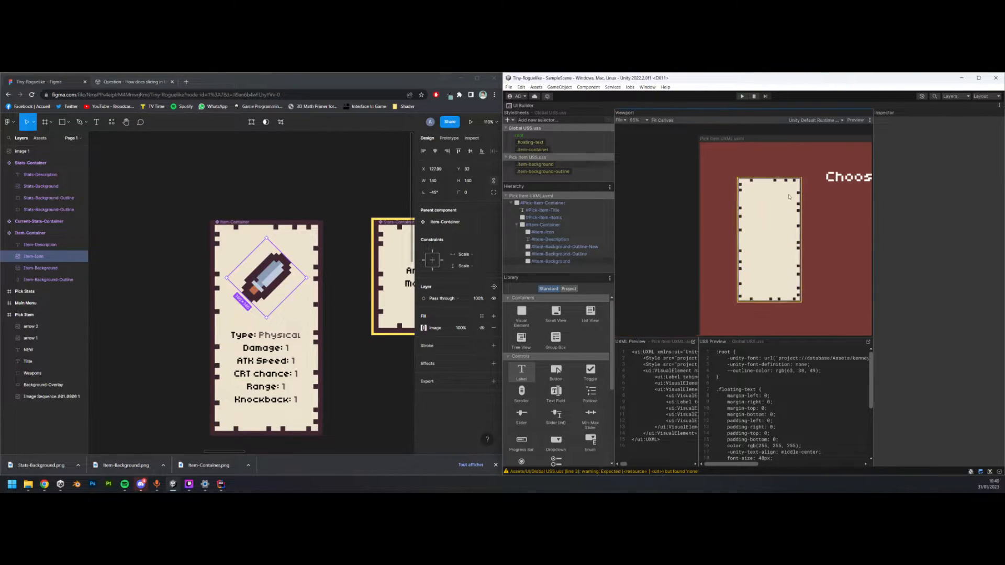
{"action": "scroll", "coordinate": [733, 193], "scroll_direction": "up", "scroll_amount": 2}
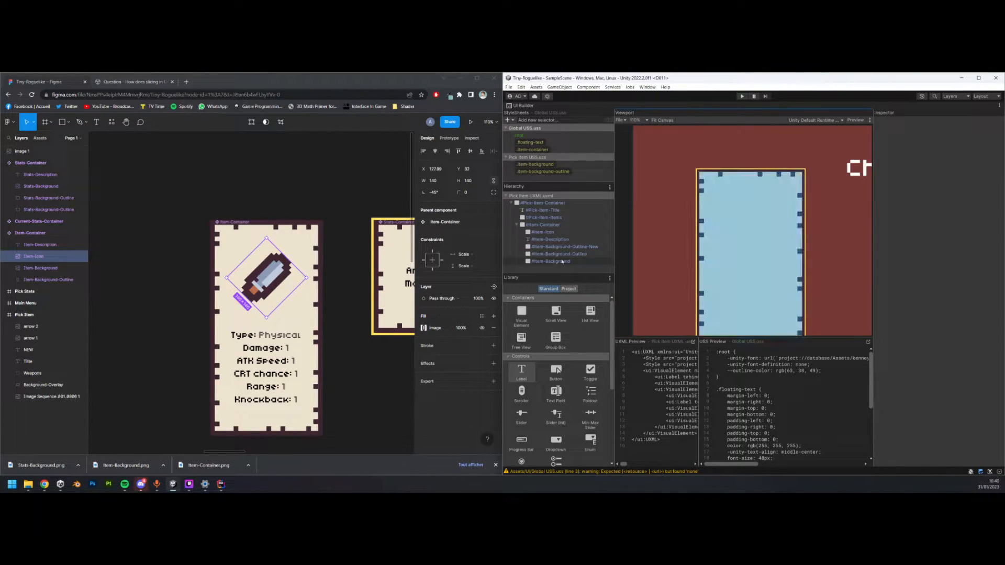
{"action": "left_click", "coordinate": [577, 233]}
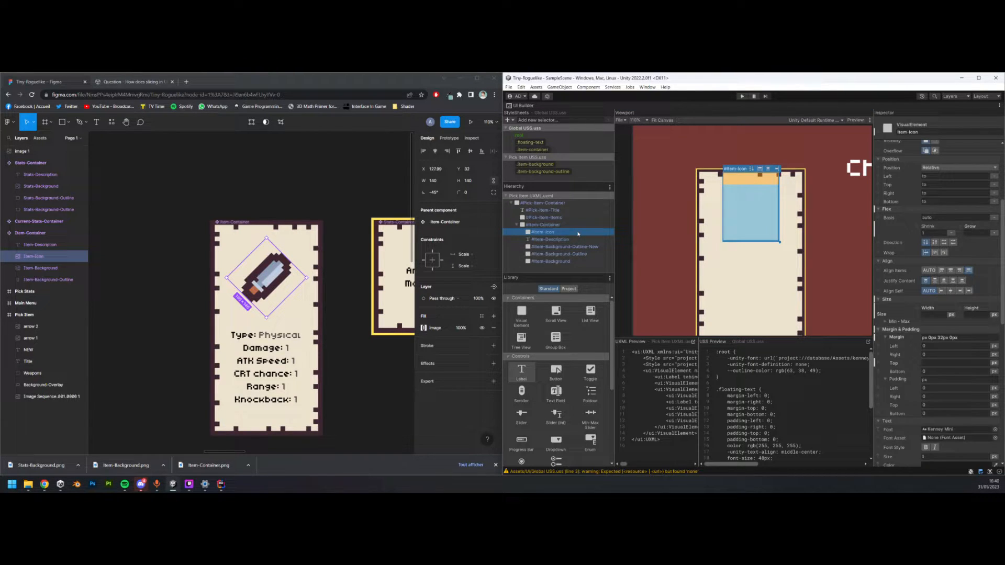
{"action": "scroll", "coordinate": [960, 343], "scroll_direction": "down", "scroll_amount": 10}
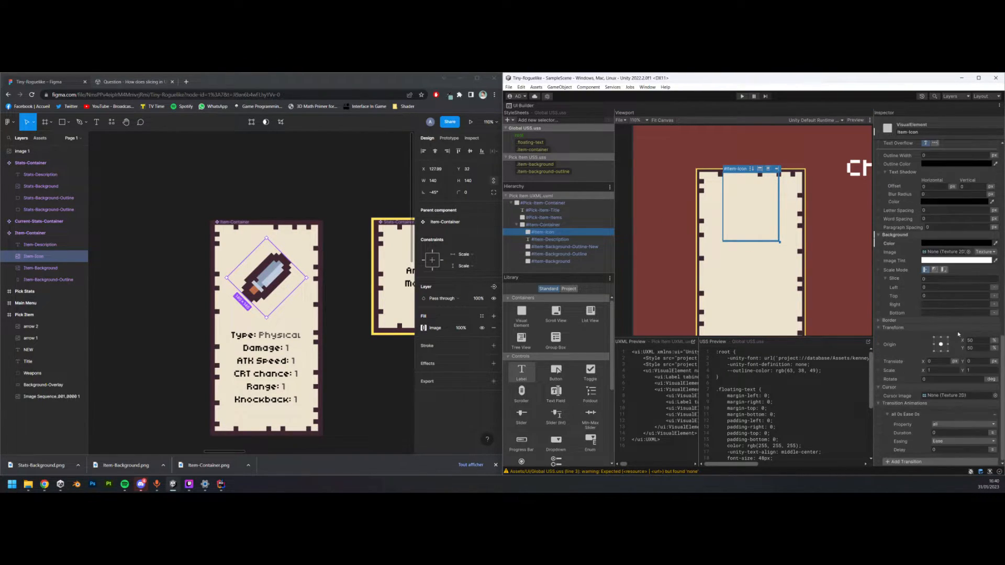
{"action": "left_click", "coordinate": [952, 380]}
{"action": "type", "text": "-45"}
{"action": "key", "text": "Return"}
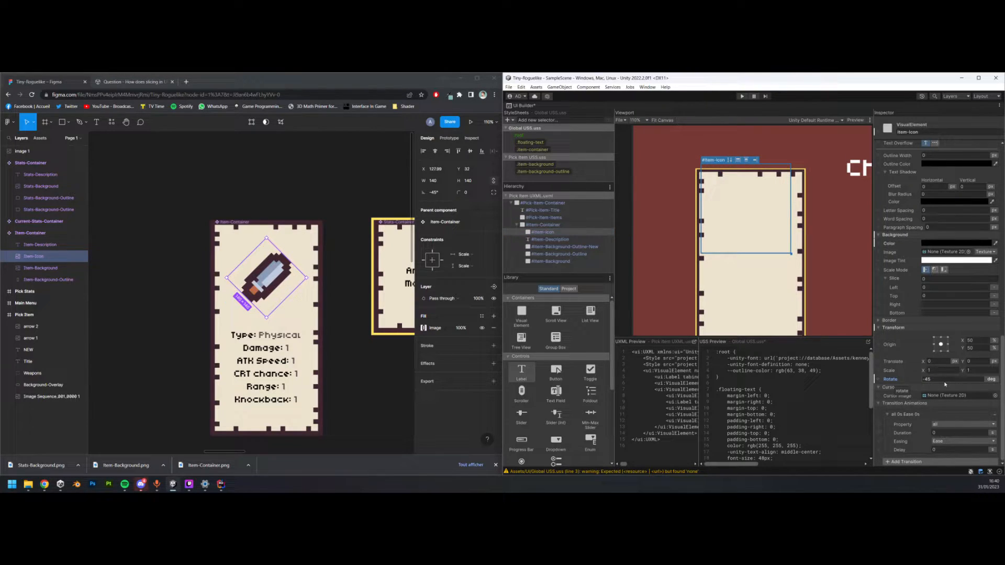
{"action": "scroll", "coordinate": [945, 384], "scroll_direction": "up", "scroll_amount": 10}
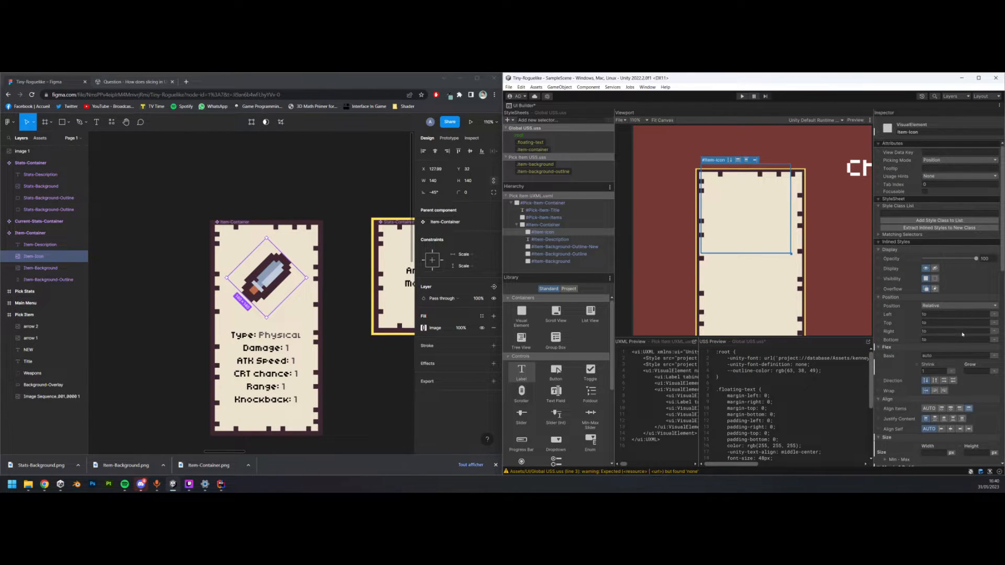
{"action": "scroll", "coordinate": [963, 334], "scroll_direction": "down", "scroll_amount": 8}
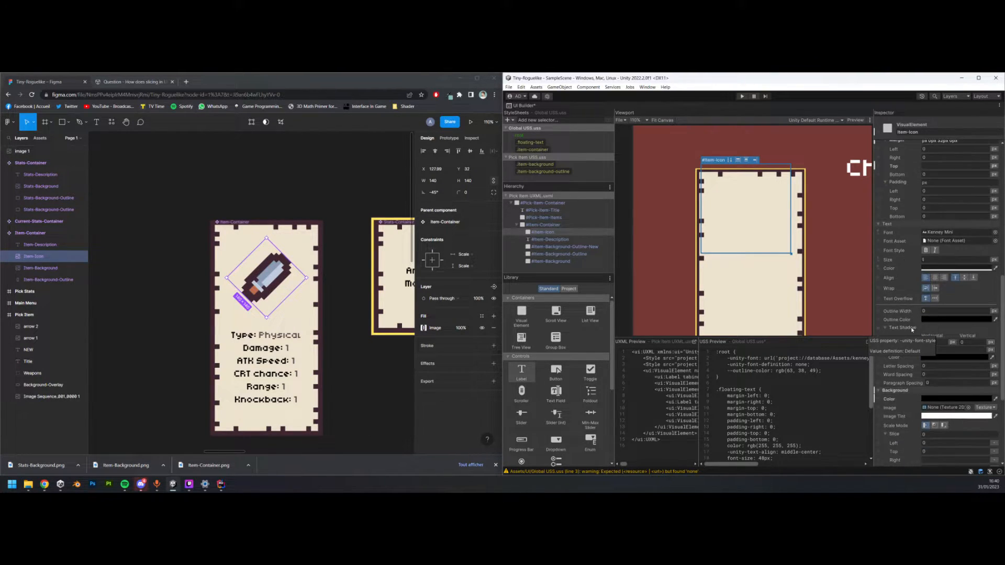
- Assign the tile_0106 sword texture as the background image of Item-Icon
{"action": "left_click", "coordinate": [969, 408]}
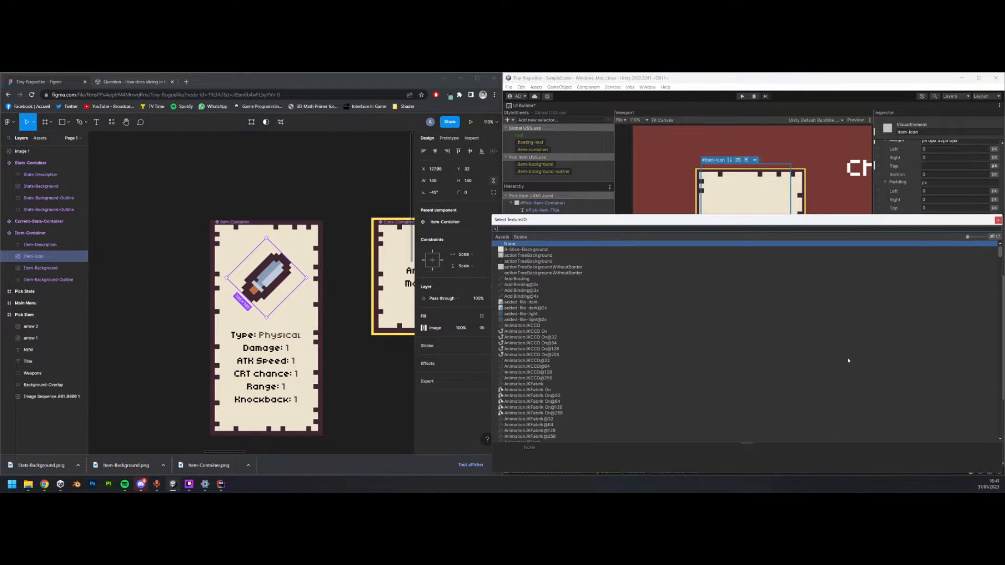
{"action": "left_click_drag", "start_coordinate": [829, 225], "coordinate": [746, 151]}
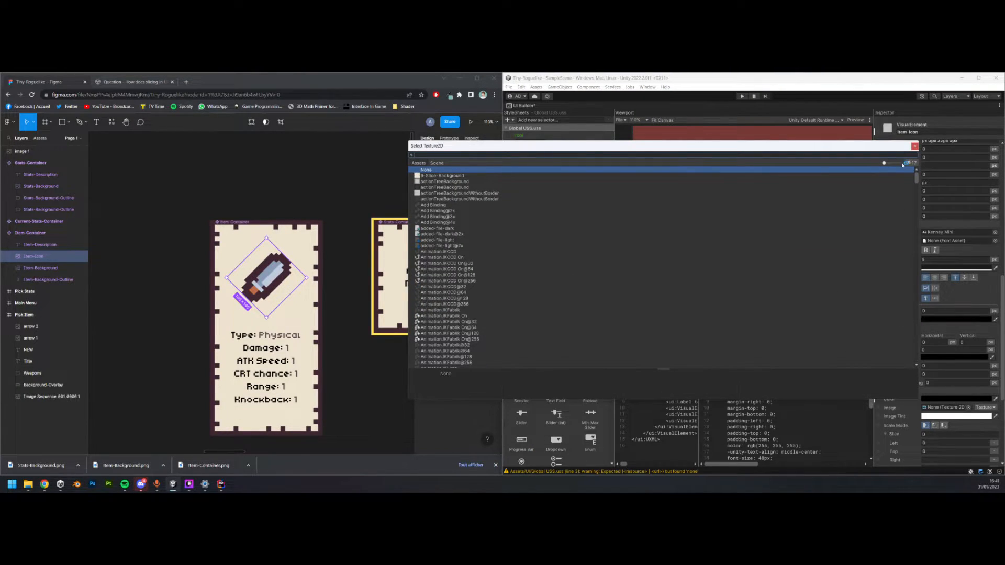
{"action": "left_click_drag", "start_coordinate": [885, 164], "coordinate": [902, 163]}
{"action": "scroll", "coordinate": [854, 235], "scroll_direction": "down", "scroll_amount": 10}
{"action": "scroll", "coordinate": [840, 254], "scroll_direction": "down", "scroll_amount": 15}
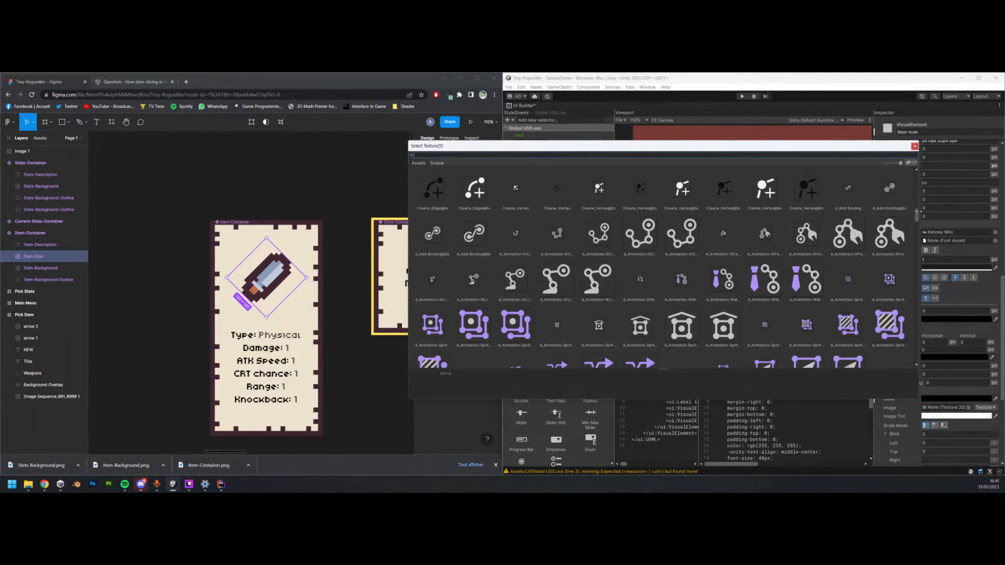
{"action": "left_click_drag", "start_coordinate": [917, 219], "coordinate": [913, 342]}
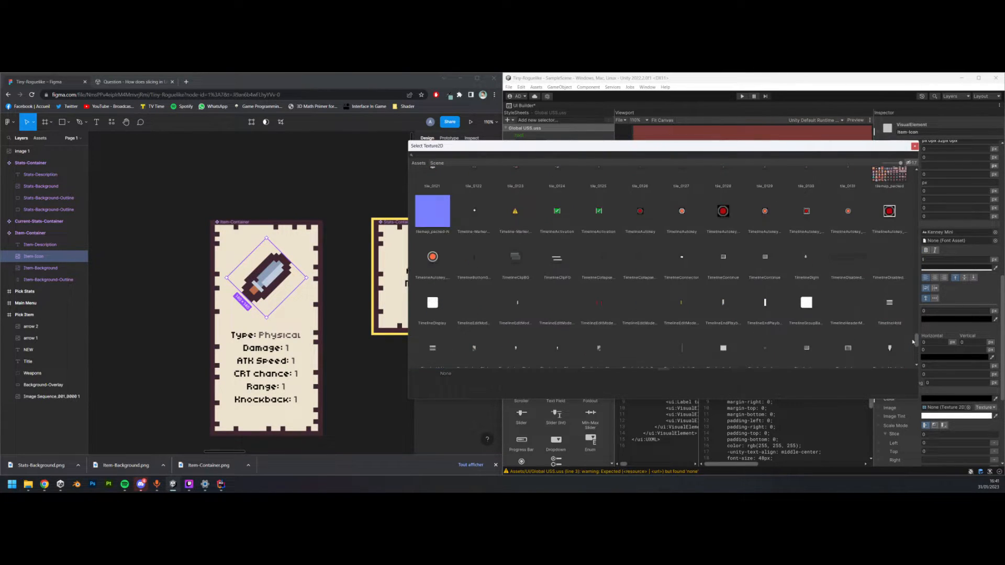
{"action": "scroll", "coordinate": [619, 301], "scroll_direction": "up", "scroll_amount": 3}
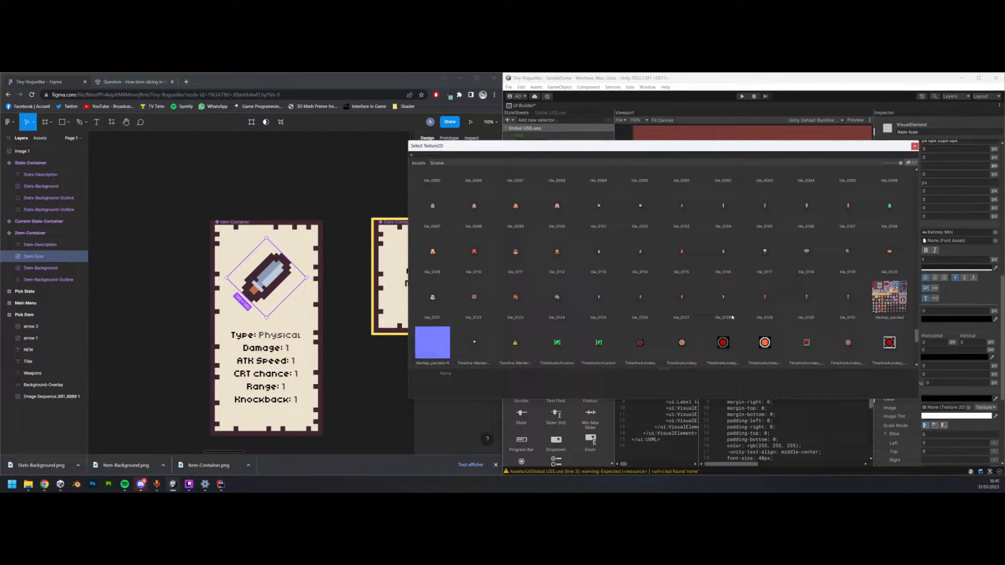
{"action": "double_click", "coordinate": [806, 207]}
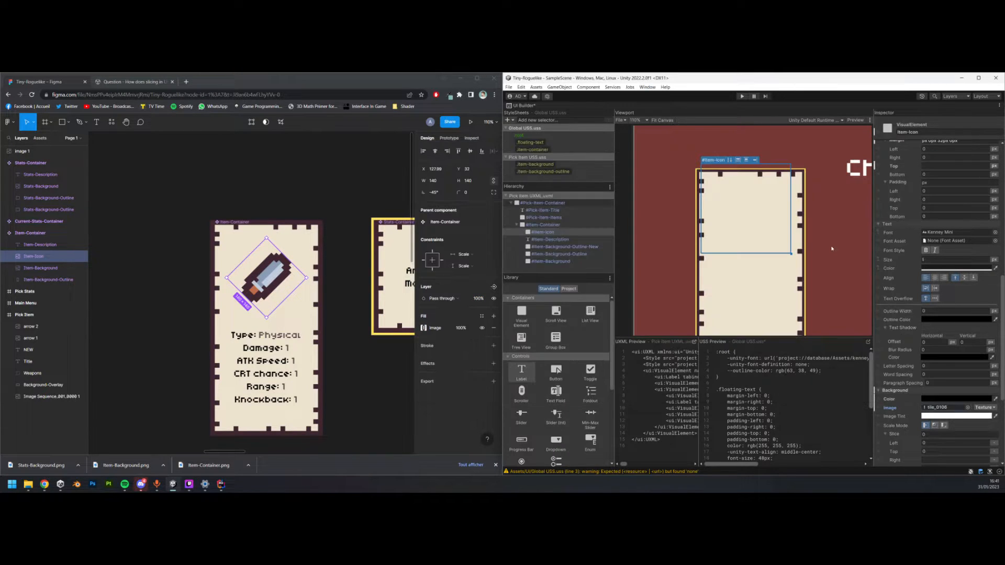
- Move Item-Icon below Item-Background in the hierarchy, and set its rotation to 45 degrees
{"action": "left_click", "coordinate": [561, 232]}
{"action": "left_click_drag", "start_coordinate": [561, 232], "coordinate": [569, 265]}
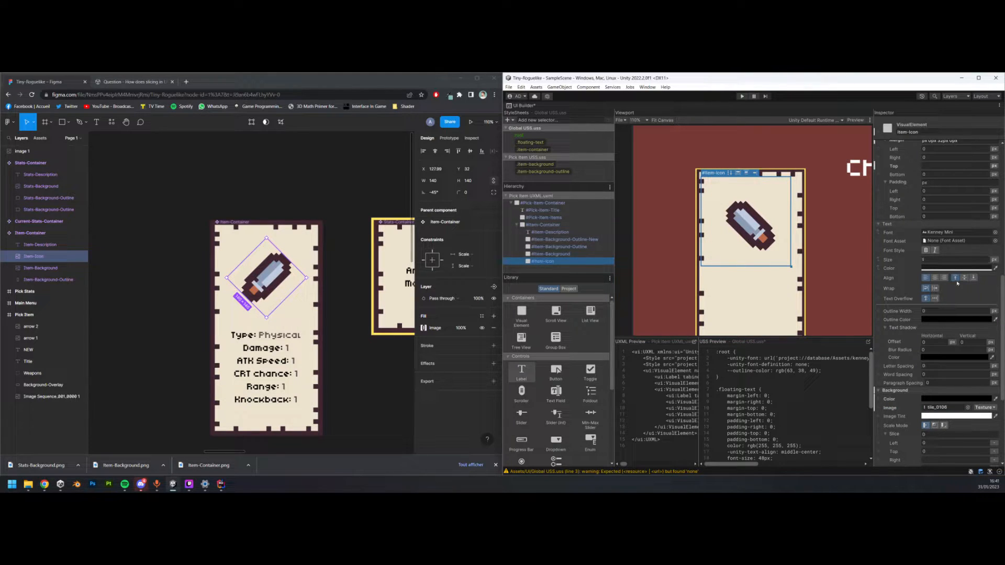
{"action": "scroll", "coordinate": [970, 385], "scroll_direction": "down", "scroll_amount": 5}
{"action": "scroll", "coordinate": [971, 385], "scroll_direction": "down", "scroll_amount": 2}
{"action": "left_click", "coordinate": [955, 383]}
{"action": "type", "text": "45"}
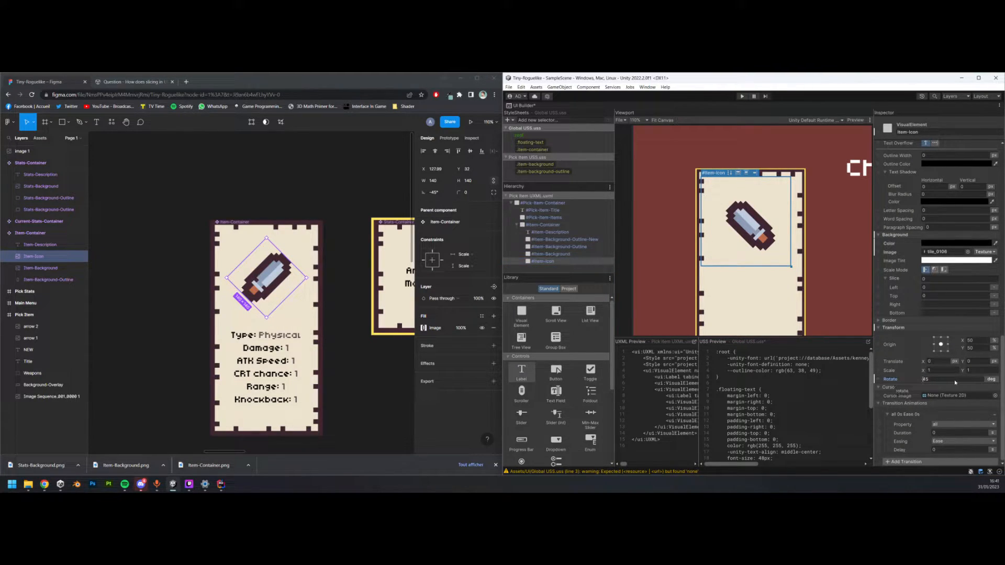
{"action": "key", "text": "Return"}
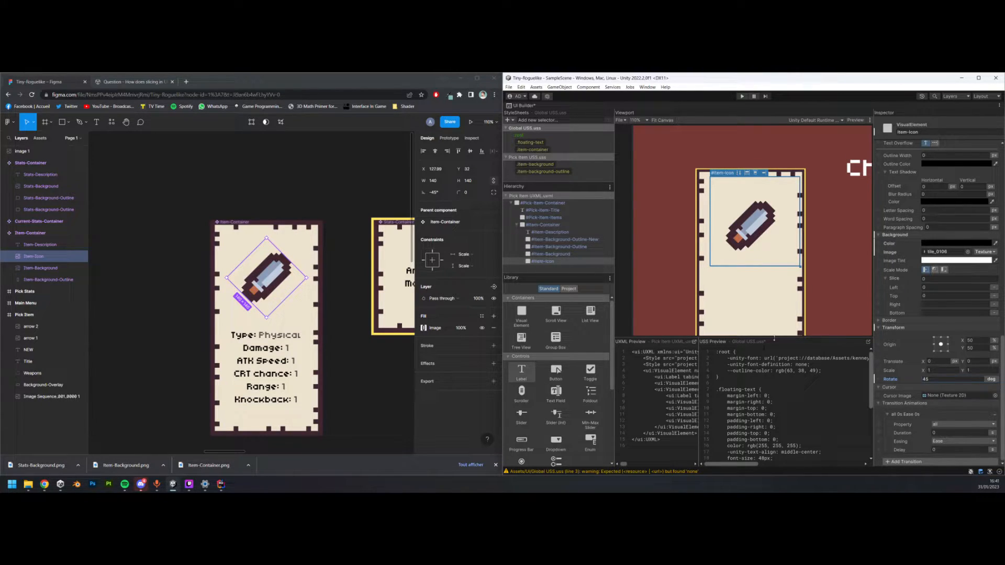
{"action": "left_click_drag", "start_coordinate": [775, 339], "coordinate": [774, 407]}
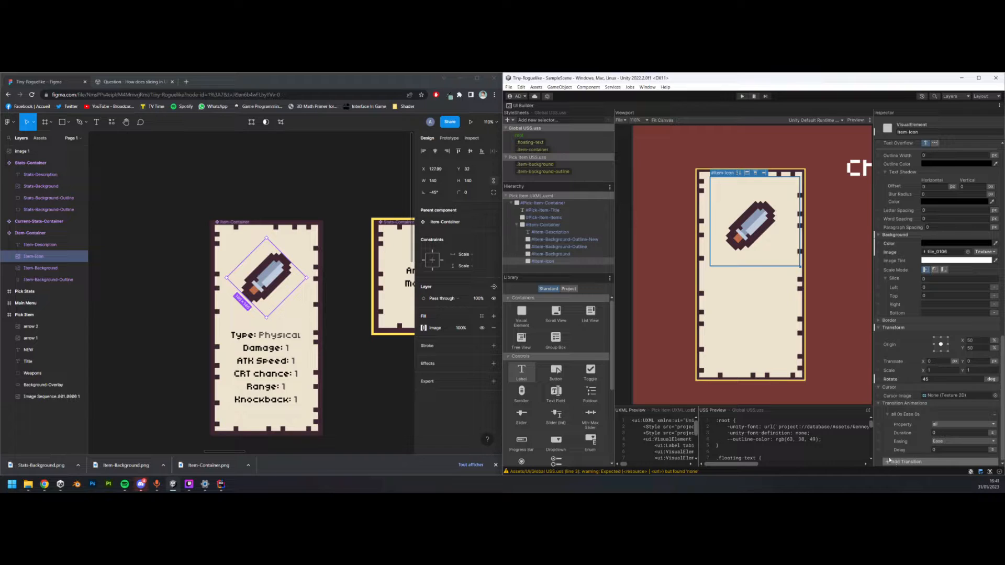
- Add a second transition animation to Item-Icon that targets the rotate property
{"action": "left_click", "coordinate": [889, 461]}
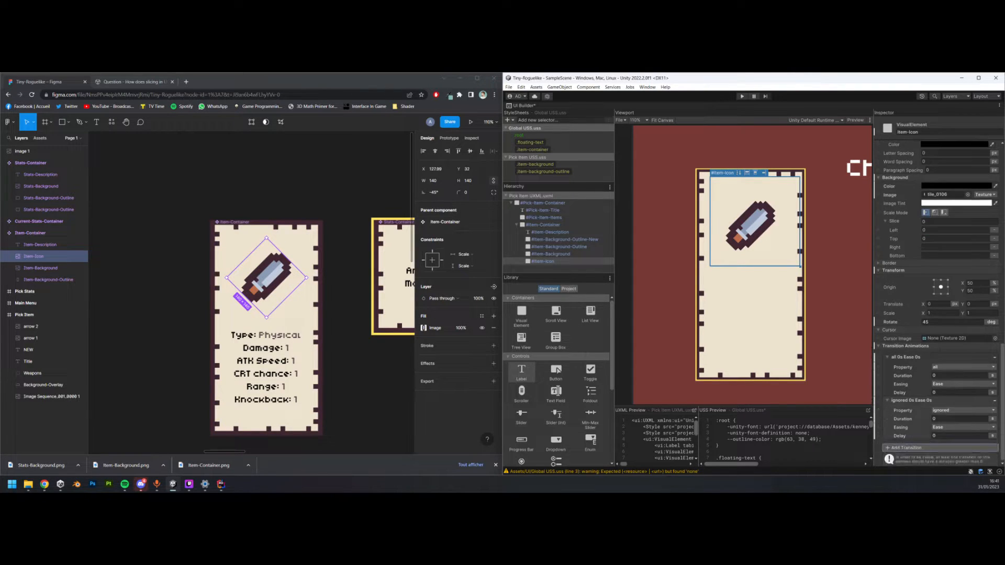
{"action": "left_click", "coordinate": [954, 410]}
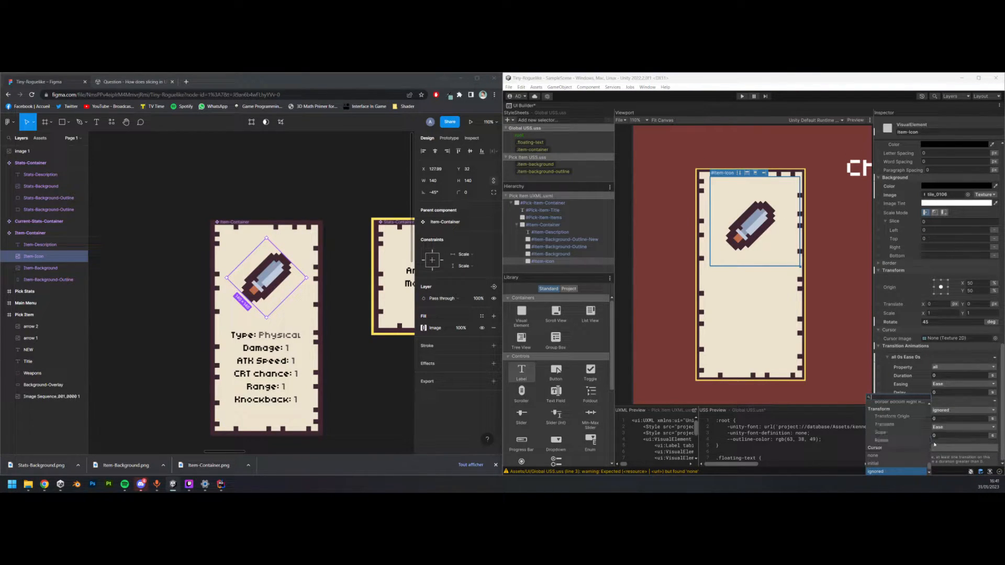
{"action": "type", "text": "rot"}
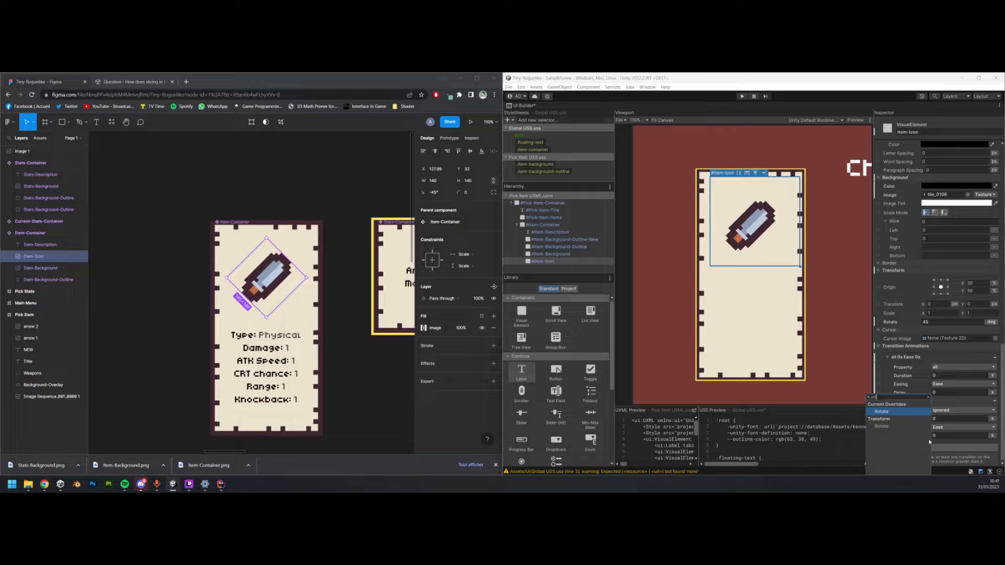
{"action": "key", "text": "Return"}
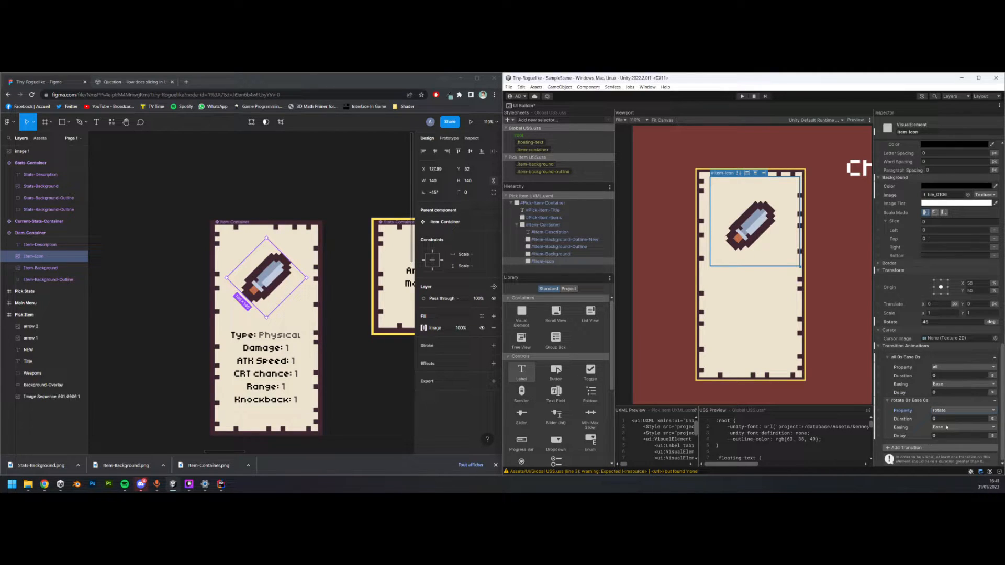
- Give the rotate transition a duration of 300 ms and EaseOutCirc easing
{"action": "left_click", "coordinate": [992, 420]}
{"action": "left_click", "coordinate": [979, 434]}
{"action": "left_click", "coordinate": [954, 418]}
{"action": "type", "text": "30"}
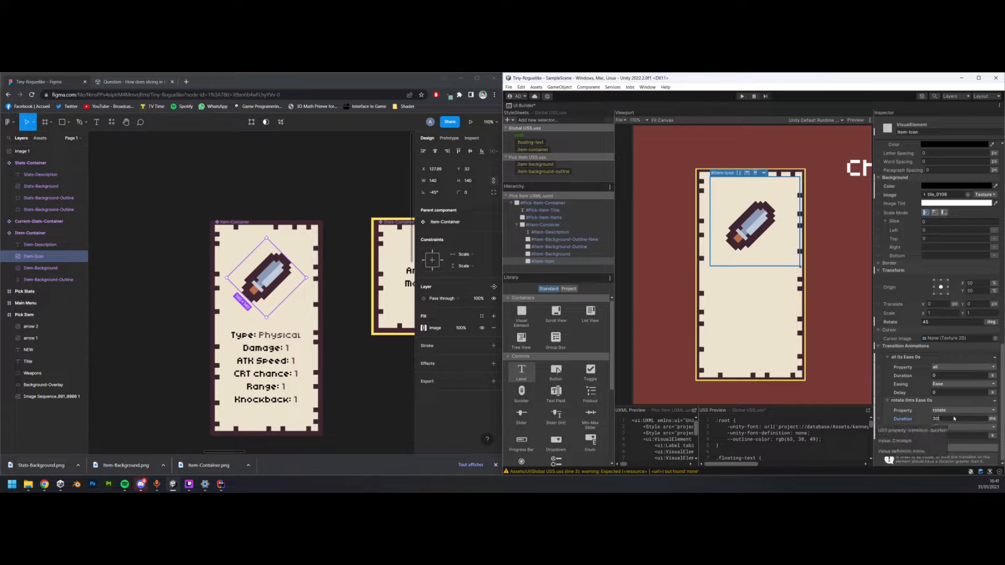
{"action": "type", "text": "0"}
{"action": "left_click", "coordinate": [948, 442]}
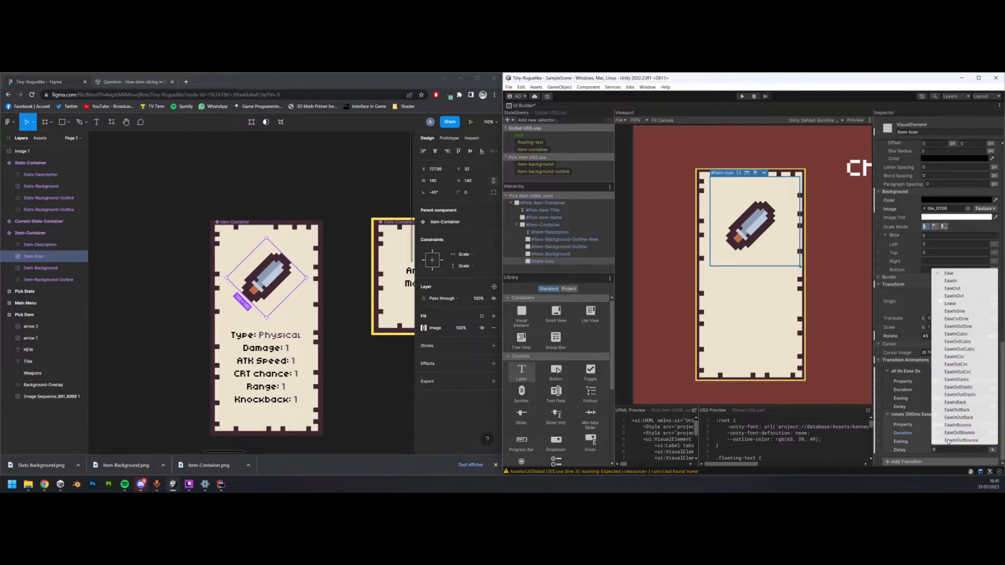
{"action": "left_click", "coordinate": [966, 365]}
{"action": "left_click", "coordinate": [950, 451]}
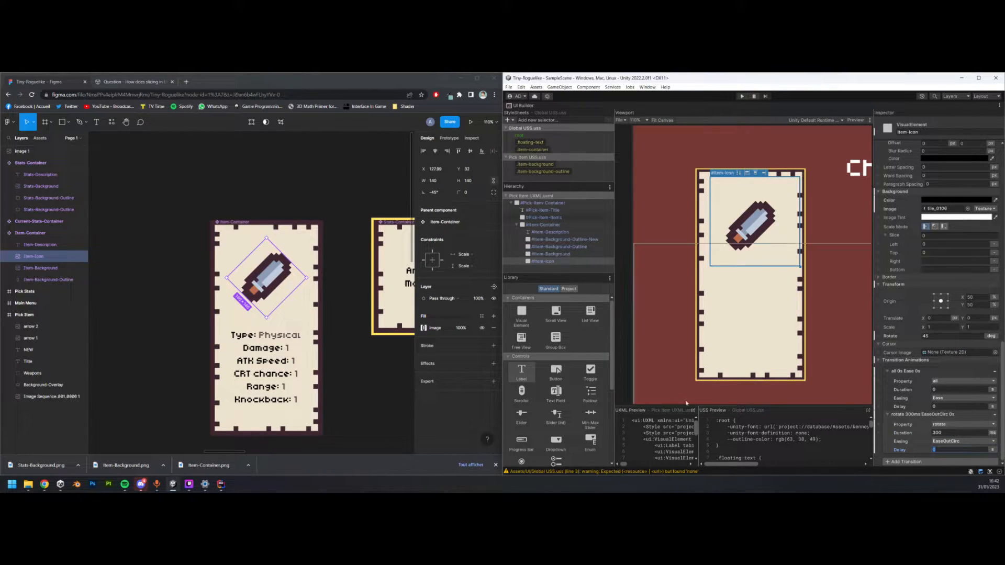
- Test the rotate transition in preview mode by switching the icon's rotation between -45 and 45 degrees
{"action": "left_click", "coordinate": [939, 337]}
{"action": "type", "text": "-45"}
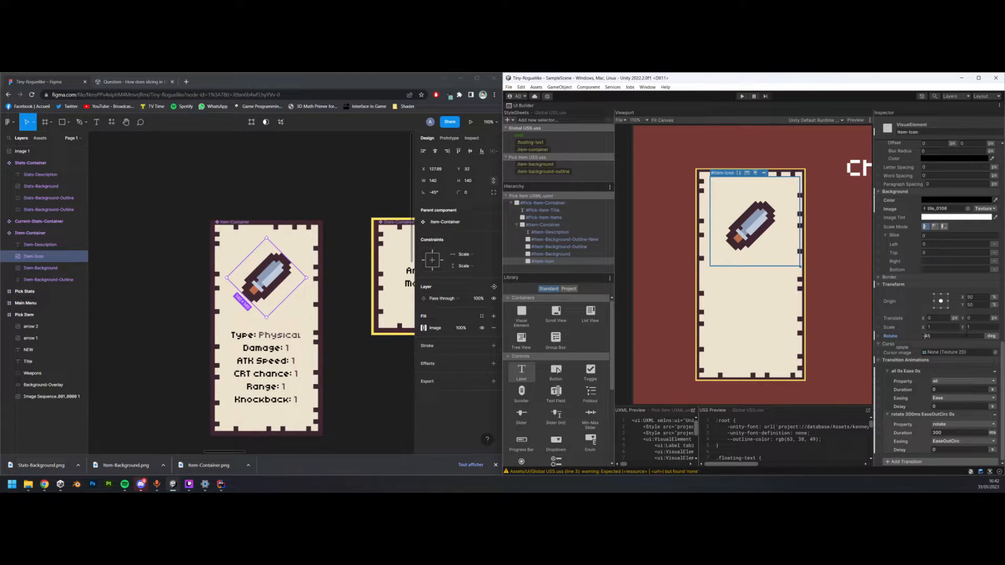
{"action": "key", "text": "Return"}
{"action": "left_click", "coordinate": [859, 120]}
{"action": "left_click", "coordinate": [933, 338]}
{"action": "type", "text": "45"}
{"action": "key", "text": "Return"}
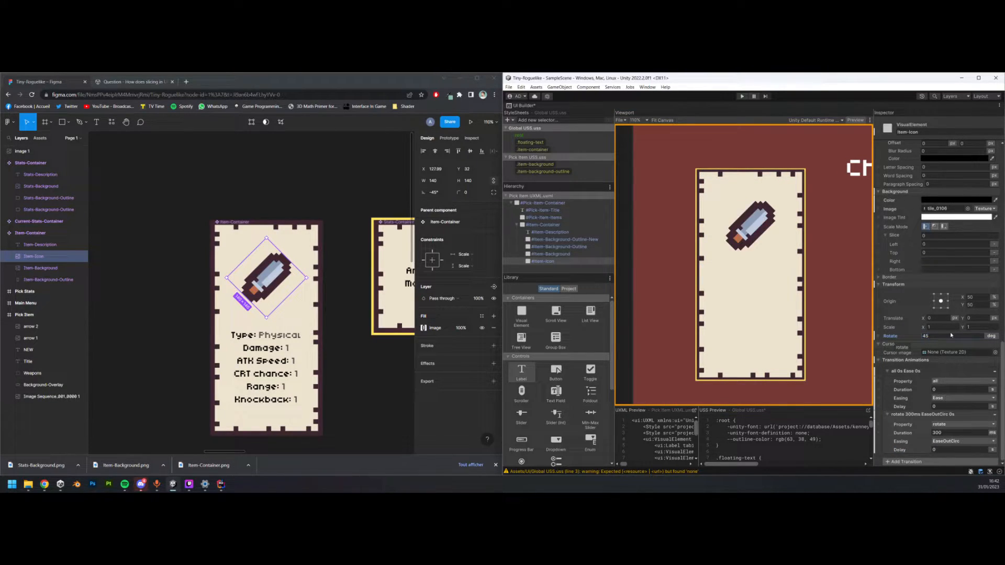
{"action": "type", "text": "-"}
{"action": "key", "text": "Return"}
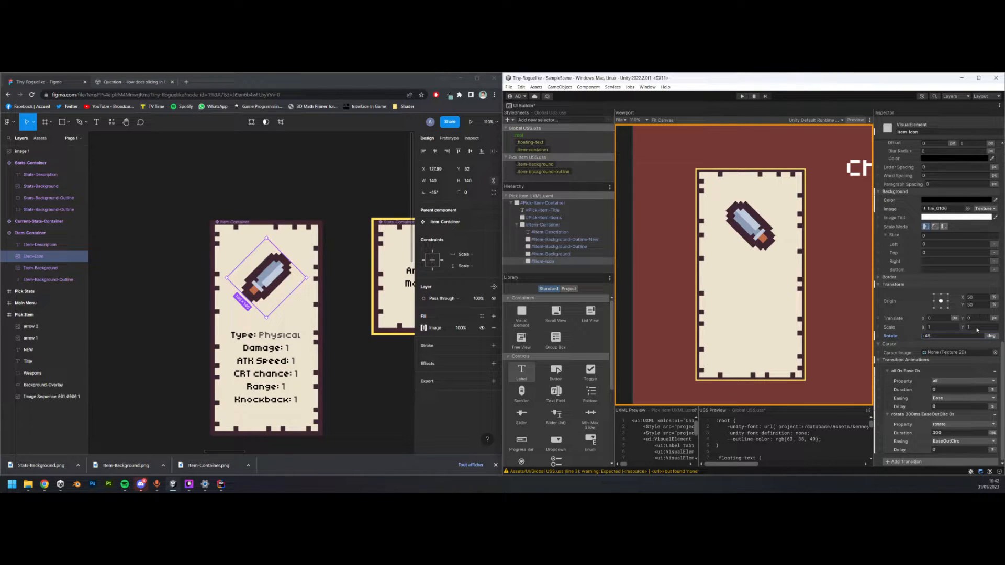
{"action": "left_click_drag", "start_coordinate": [967, 337], "coordinate": [901, 344]}
{"action": "type", "text": "45"}
{"action": "key", "text": "Return"}
{"action": "scroll", "coordinate": [967, 318], "scroll_direction": "up", "scroll_amount": 5}
{"action": "scroll", "coordinate": [965, 315], "scroll_direction": "up", "scroll_amount": 5}
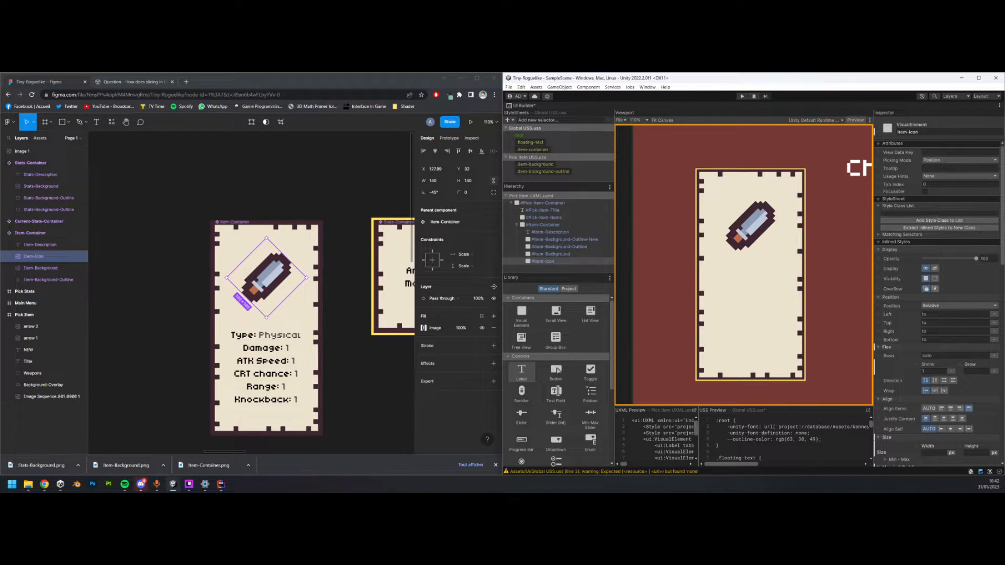
{"action": "type", "text": "item-icon"}
{"action": "key", "text": "BackSpace"}
{"action": "key", "text": "BackSpace"}
{"action": "scroll", "coordinate": [925, 272], "scroll_direction": "down", "scroll_amount": 5}
{"action": "scroll", "coordinate": [953, 407], "scroll_direction": "down", "scroll_amount": 8}
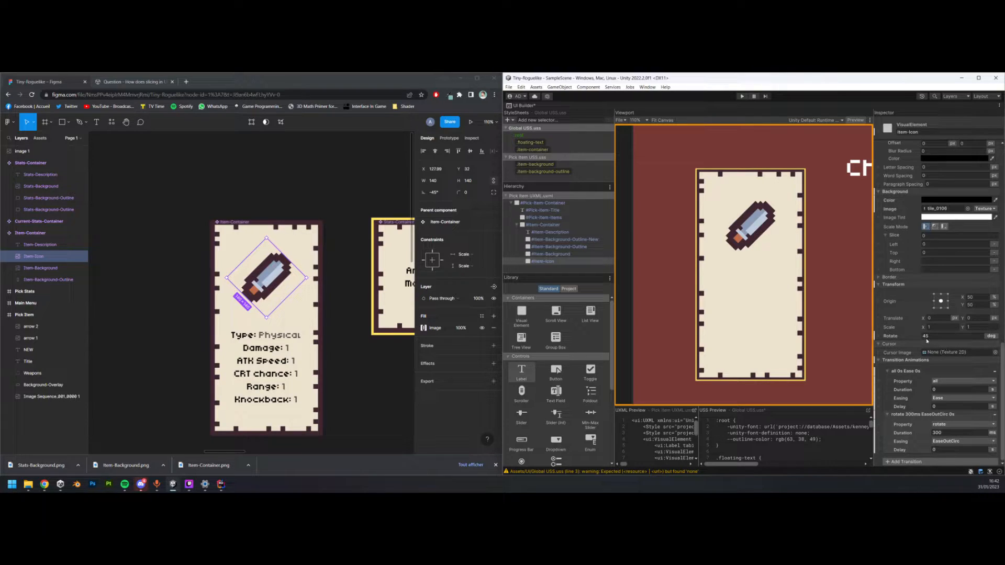
{"action": "scroll", "coordinate": [900, 338], "scroll_direction": "up", "scroll_amount": 12}
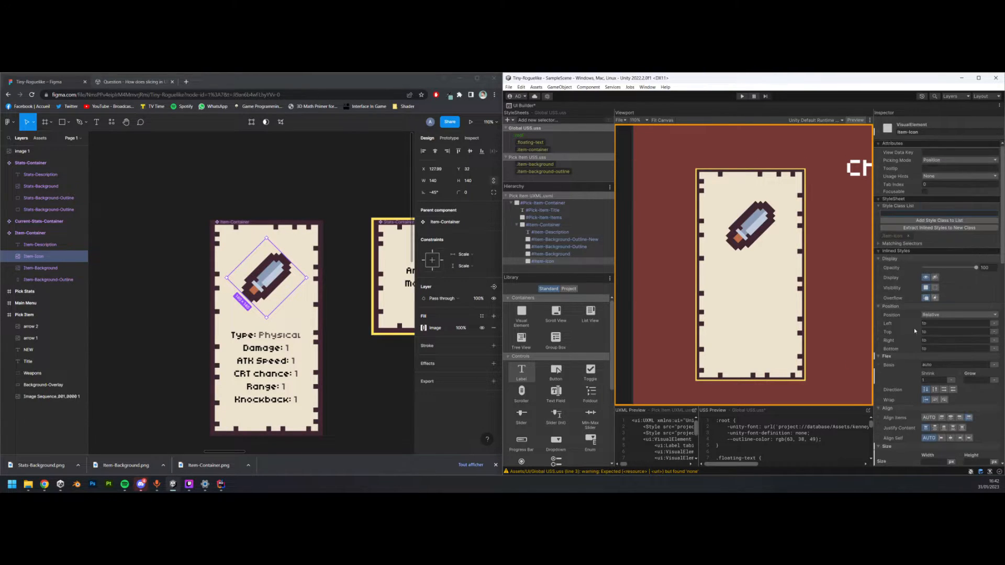
{"action": "left_click", "coordinate": [909, 237]}
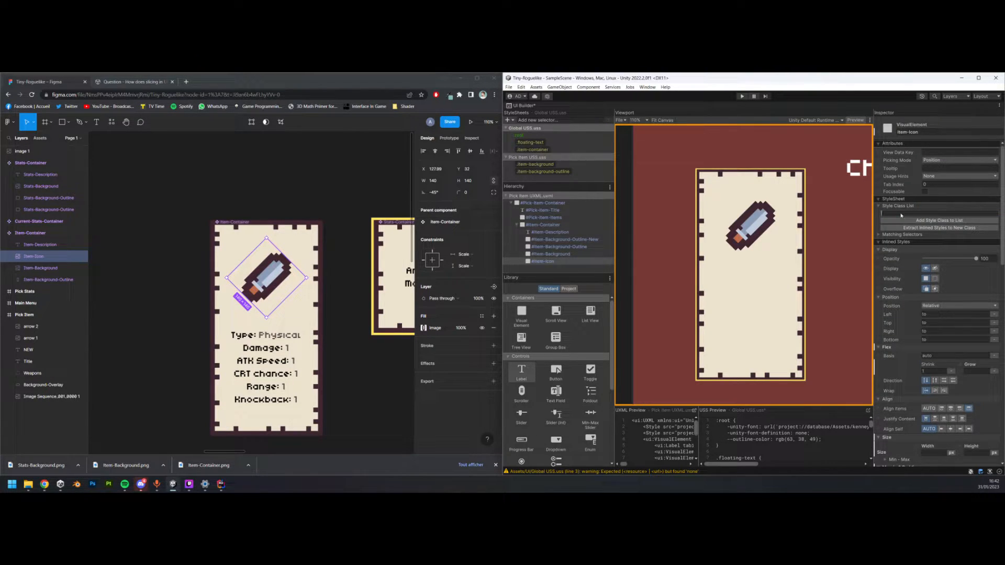
- Extract the inline styles of Item-Icon into a new style class named item-icon
{"action": "type", "text": "item-icon"}
{"action": "left_click", "coordinate": [939, 228]}
{"action": "scroll", "coordinate": [919, 336], "scroll_direction": "down", "scroll_amount": 10}
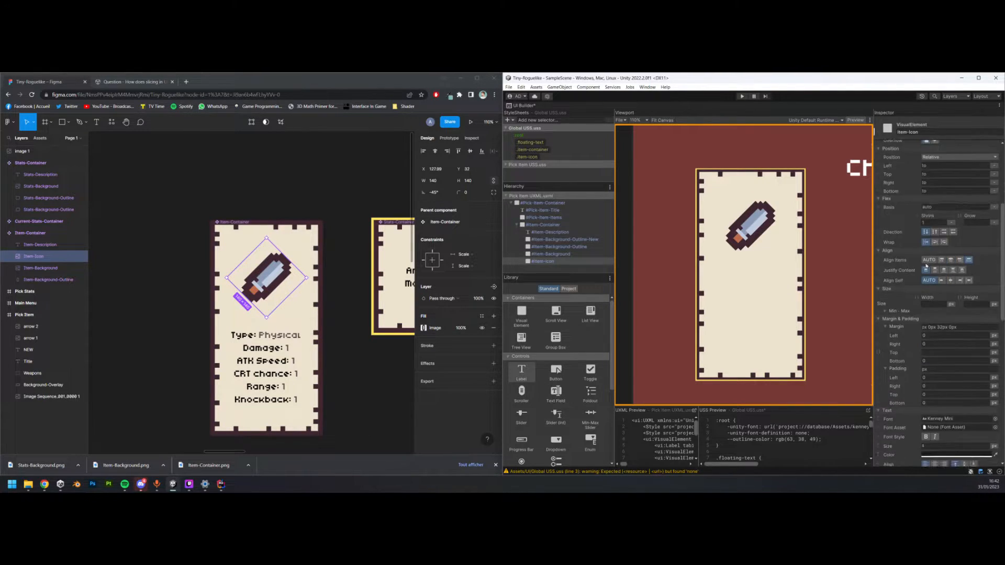
{"action": "scroll", "coordinate": [919, 336], "scroll_direction": "down", "scroll_amount": 2}
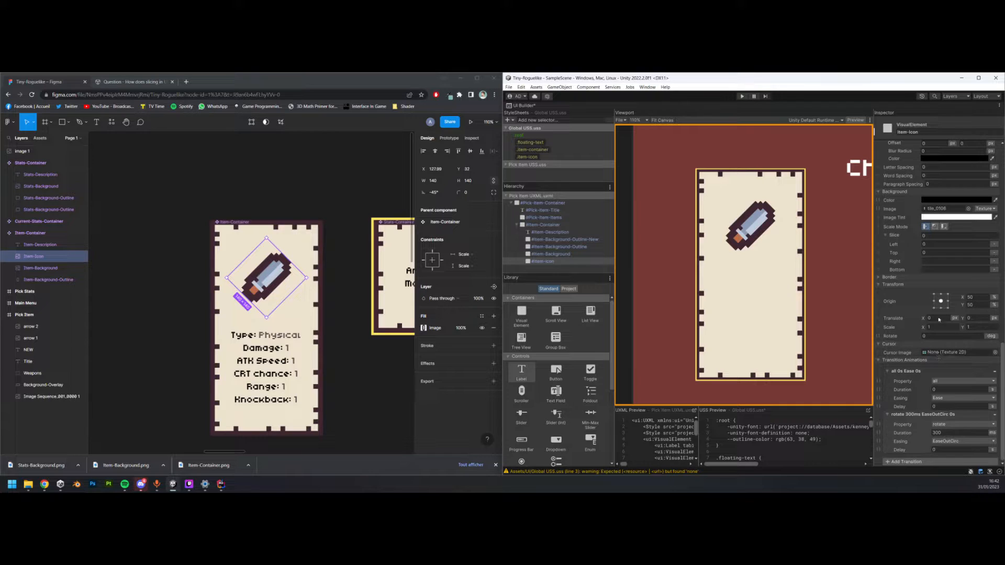
- Override the icon's class rotation with an inline value of 20 degrees, and unset that override
{"action": "scroll", "coordinate": [935, 244], "scroll_direction": "up", "scroll_amount": 2}
{"action": "scroll", "coordinate": [936, 246], "scroll_direction": "down", "scroll_amount": 2}
{"action": "type", "text": "20"}
{"action": "key", "text": "Return"}
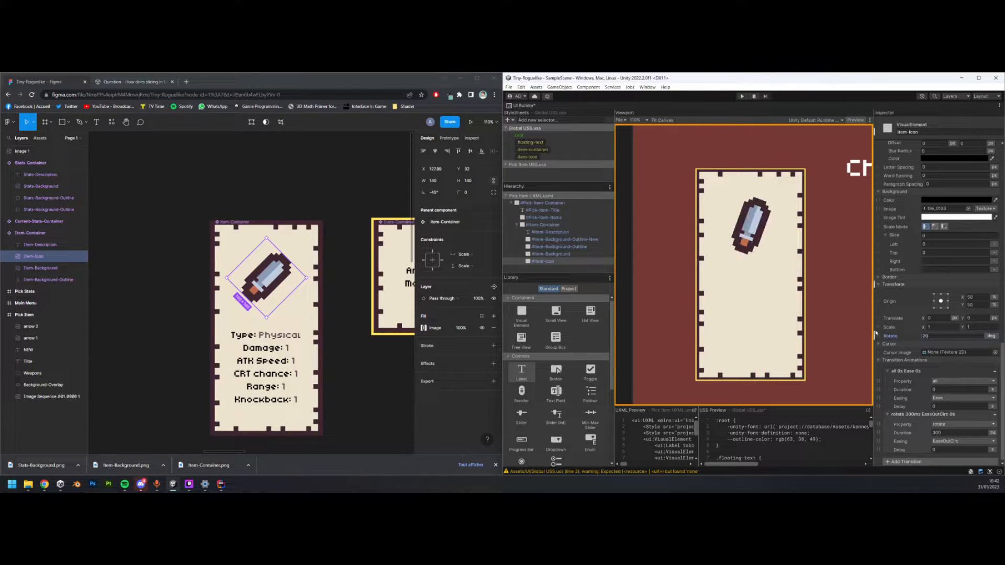
{"action": "right_click", "coordinate": [892, 335]}
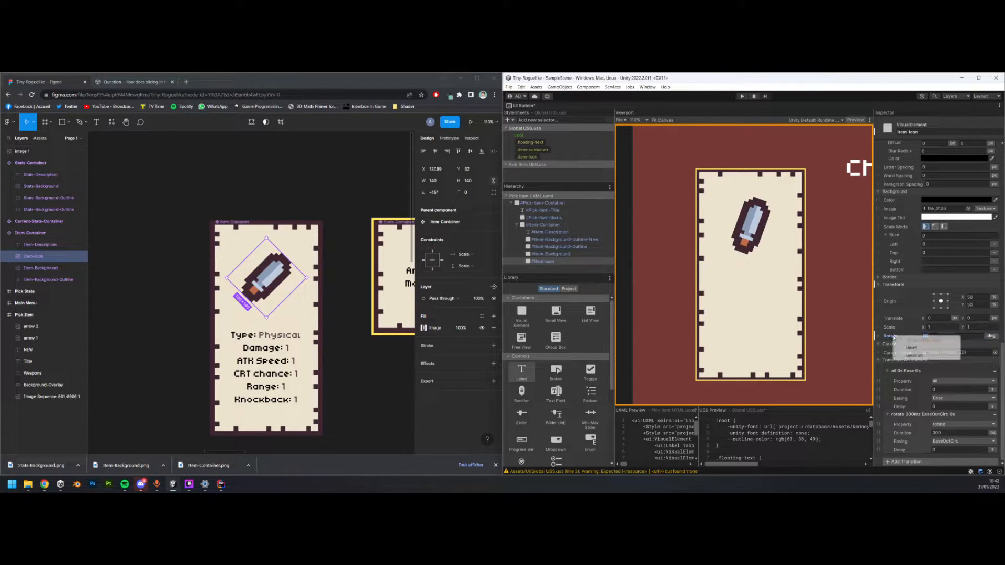
{"action": "left_click", "coordinate": [912, 345]}
- Try inline rotations of 20 and -45 degrees on the icon, and unset the inline rotation again
{"action": "left_click", "coordinate": [945, 335]}
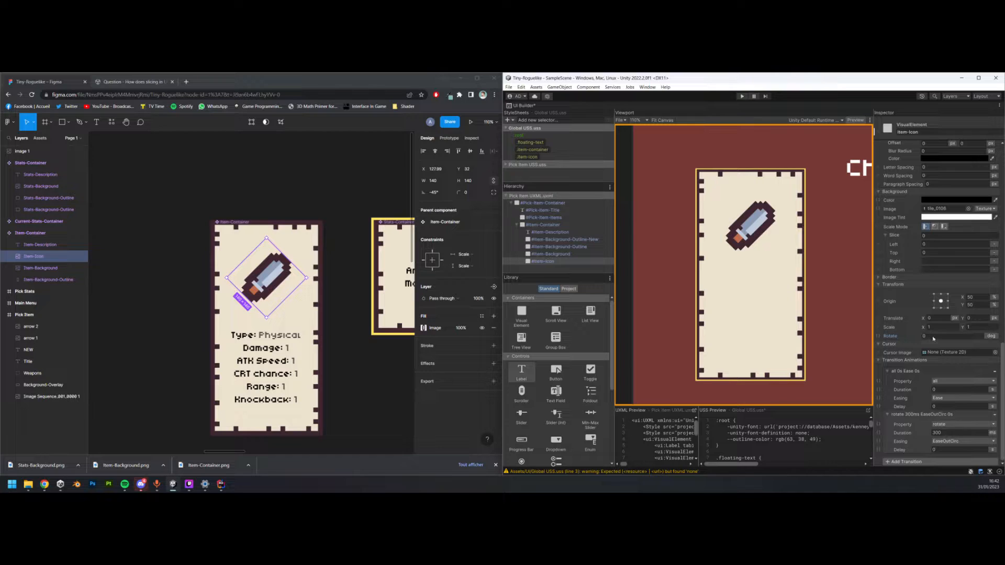
{"action": "type", "text": "20"}
{"action": "key", "text": "Return"}
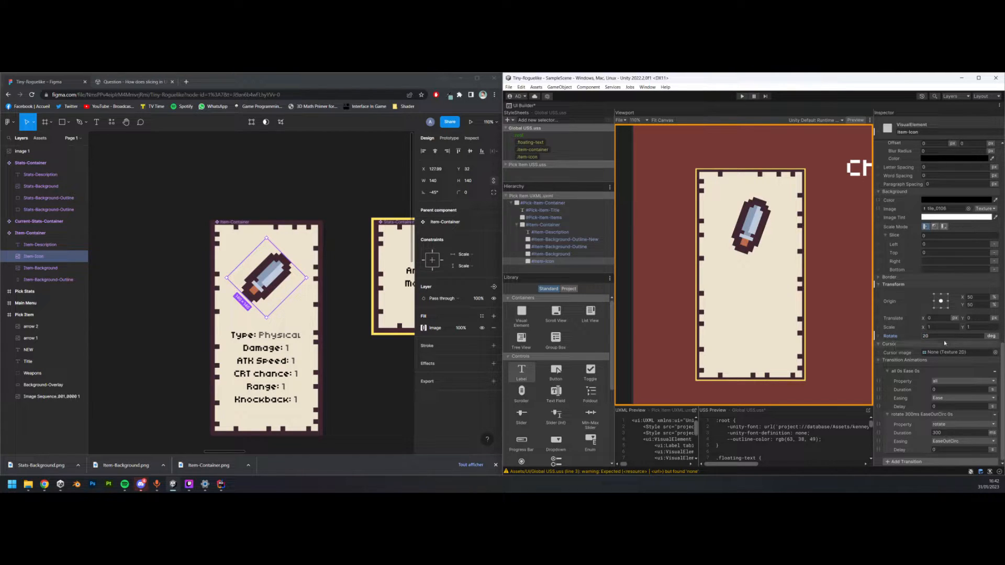
{"action": "type", "text": "-45"}
{"action": "key", "text": "Return"}
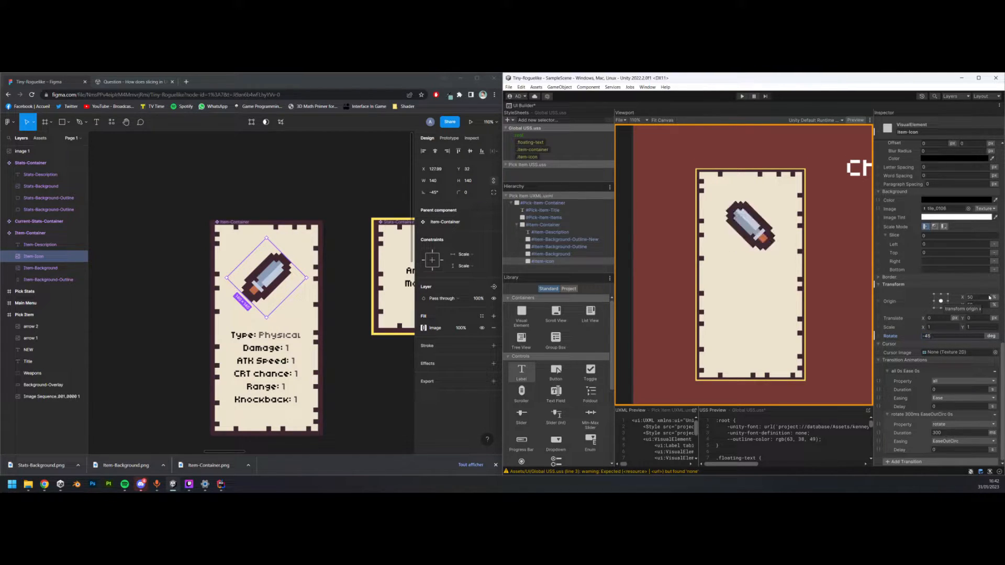
{"action": "right_click", "coordinate": [893, 337]}
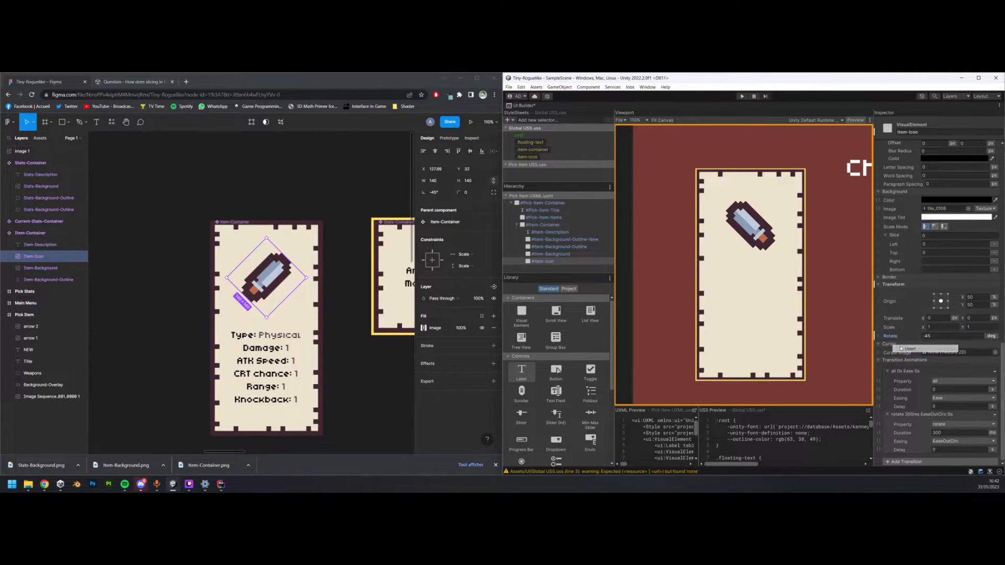
{"action": "left_click", "coordinate": [900, 348]}
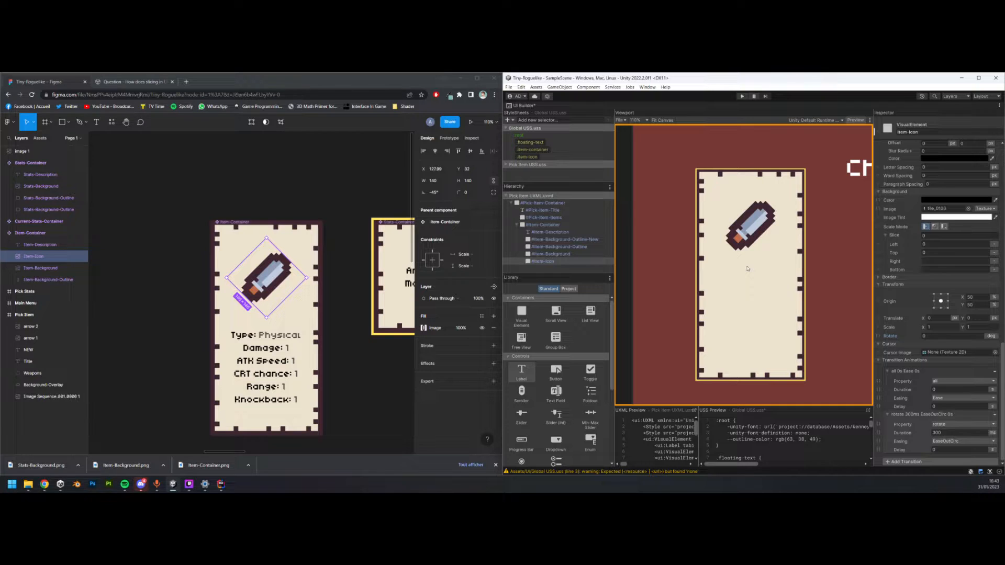
{"action": "scroll", "coordinate": [948, 282], "scroll_direction": "up", "scroll_amount": 15}
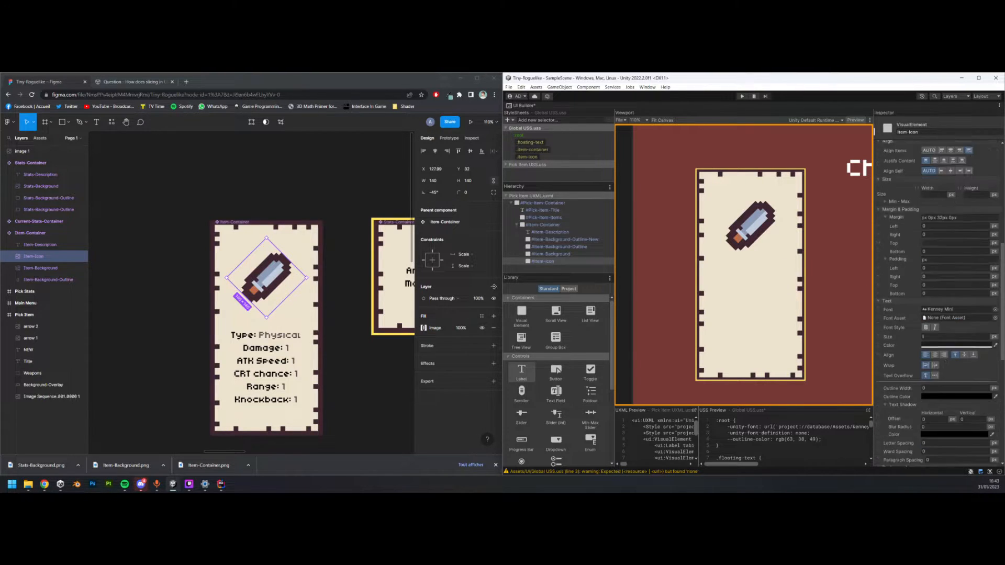
{"action": "scroll", "coordinate": [947, 281], "scroll_direction": "down", "scroll_amount": 10}
{"action": "scroll", "coordinate": [927, 241], "scroll_direction": "down", "scroll_amount": 4}
{"action": "scroll", "coordinate": [927, 241], "scroll_direction": "down", "scroll_amount": 5}
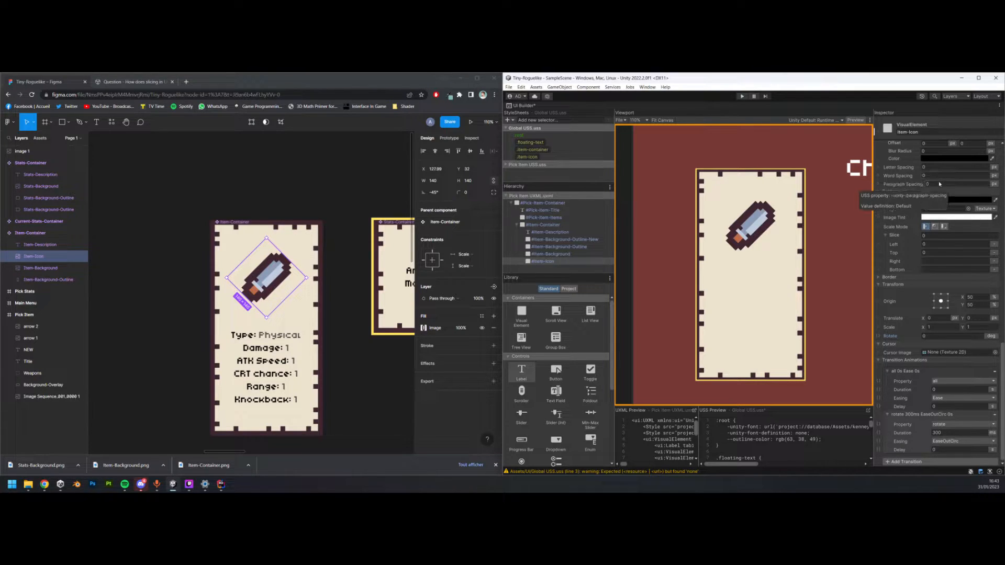
- Widen the UXML preview and open the Pick Item UXML file in the external code editor
{"action": "scroll", "coordinate": [939, 182], "scroll_direction": "up", "scroll_amount": 6}
{"action": "scroll", "coordinate": [943, 236], "scroll_direction": "up", "scroll_amount": 2}
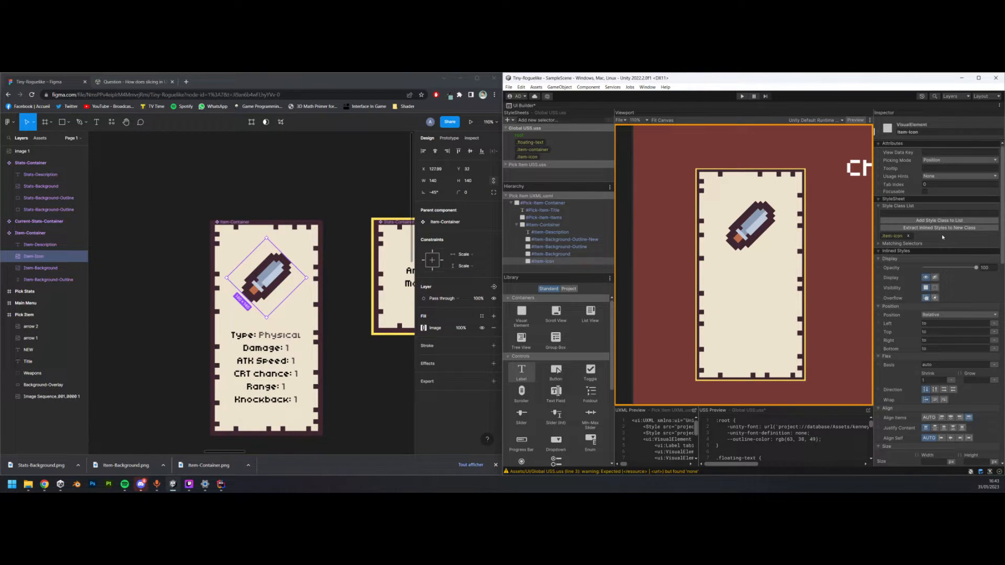
{"action": "scroll", "coordinate": [820, 225], "scroll_direction": "down", "scroll_amount": 3}
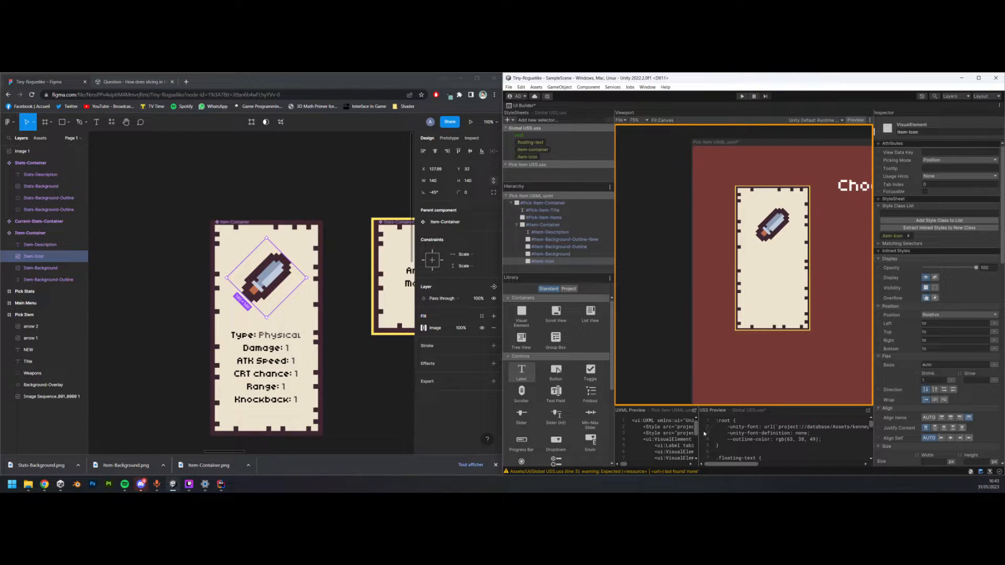
{"action": "left_click_drag", "start_coordinate": [704, 434], "coordinate": [760, 427]}
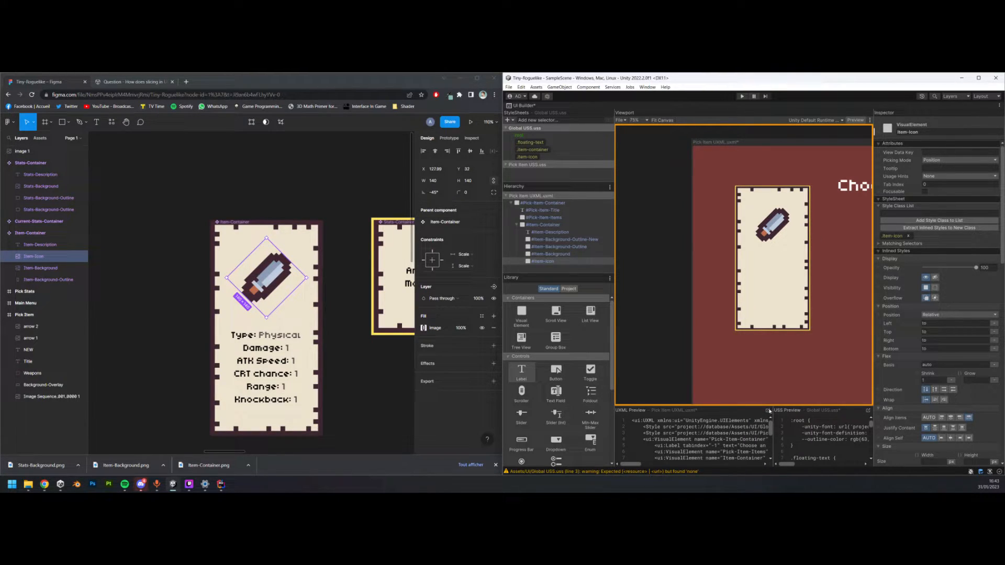
{"action": "left_click", "coordinate": [768, 411]}
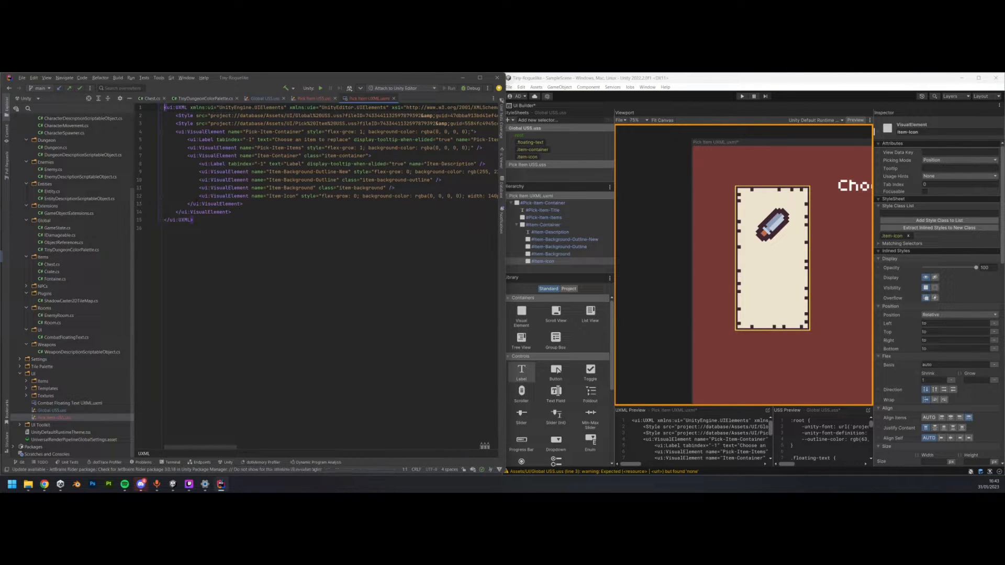
- Try changing Item-Container from a VisualElement to a Button in the UXML code, and check the element in UI Builder
{"action": "left_click", "coordinate": [166, 229]}
{"action": "double_click", "coordinate": [226, 156]}
{"action": "left_click", "coordinate": [543, 174]}
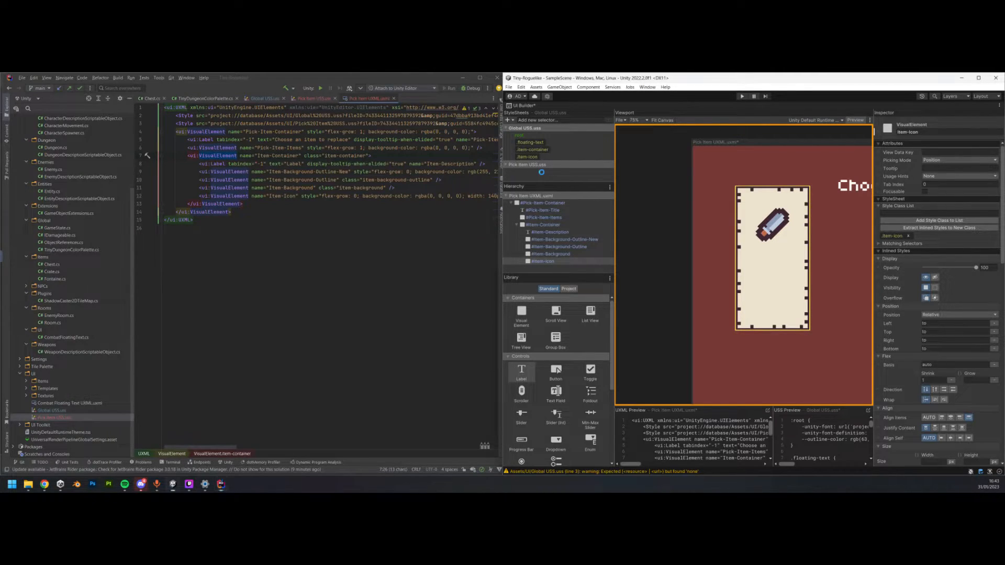
{"action": "key", "text": "alt+Tab"}
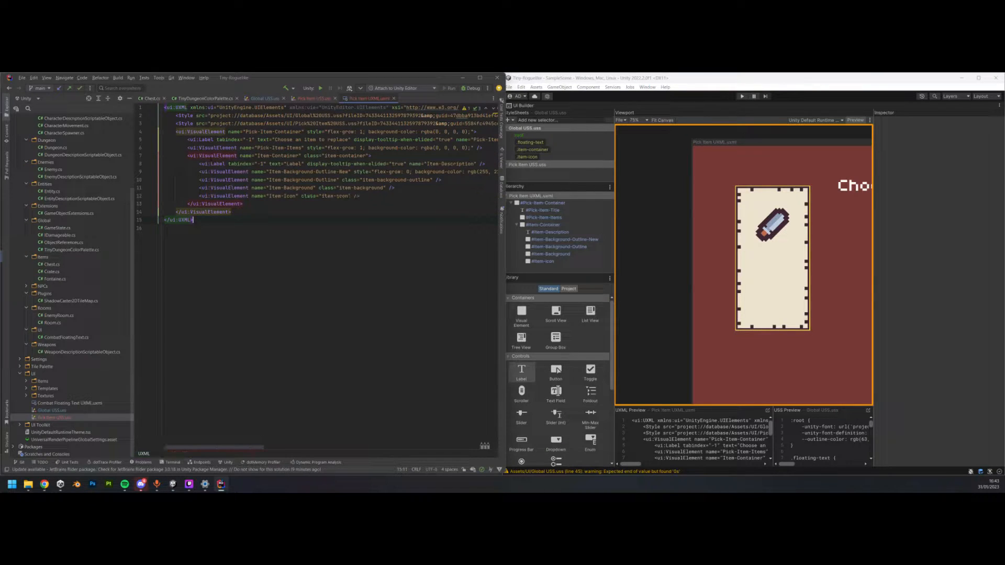
{"action": "type", "text": "Button"}
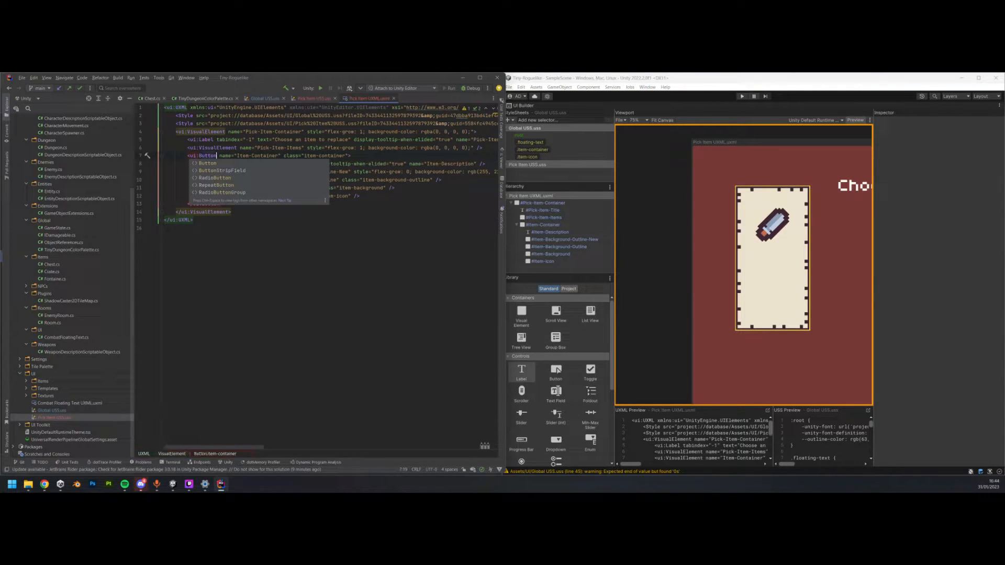
{"action": "left_click", "coordinate": [293, 262]}
{"action": "left_click", "coordinate": [579, 271]}
{"action": "left_click", "coordinate": [512, 203]}
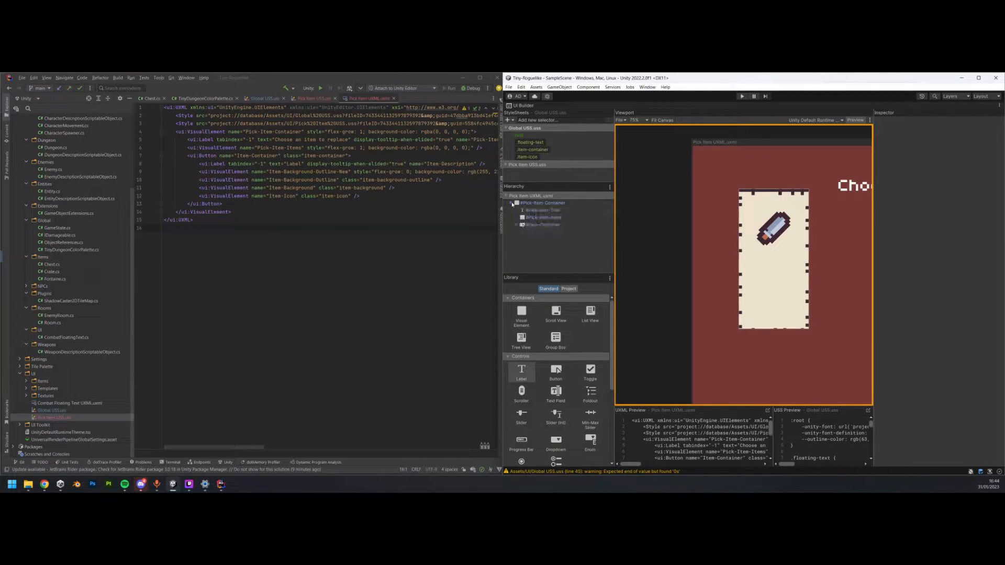
{"action": "left_click", "coordinate": [521, 225]}
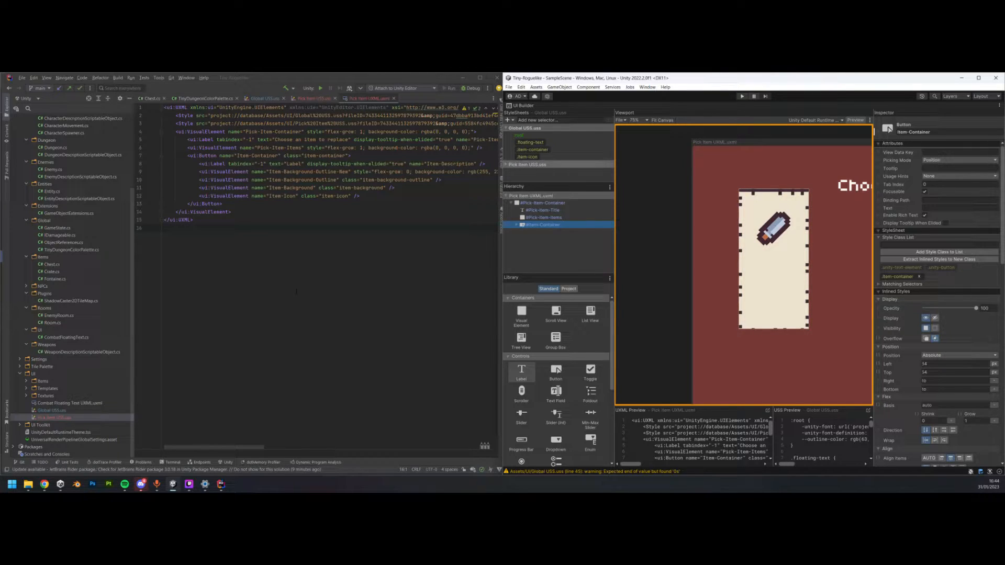
- Undo the Button change to Item-Container in the UXML code and save the file
{"action": "key", "text": "alt+Tab"}
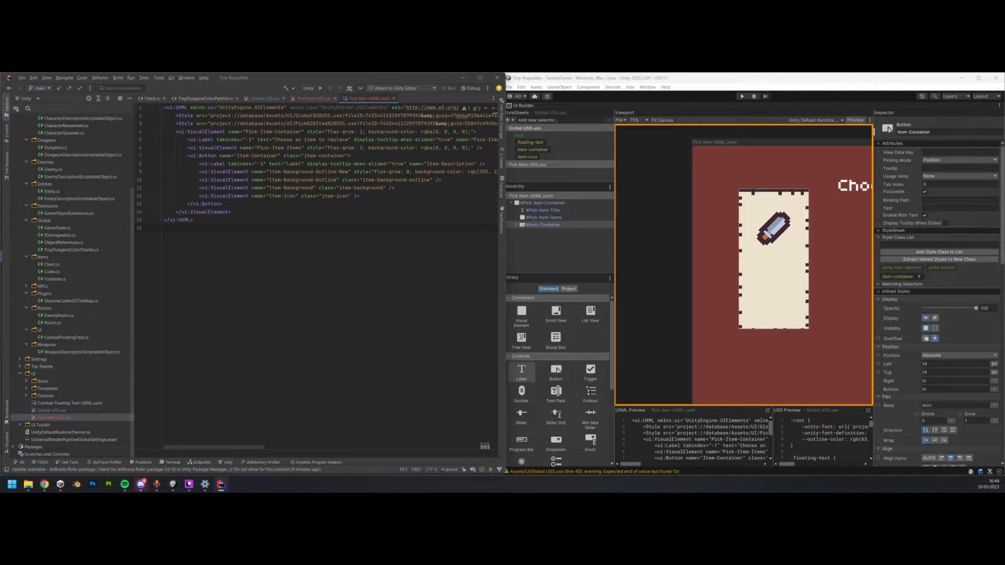
{"action": "key", "text": "ctrl+z"}
{"action": "key", "text": "ctrl+s"}
{"action": "key", "text": "alt+Tab"}
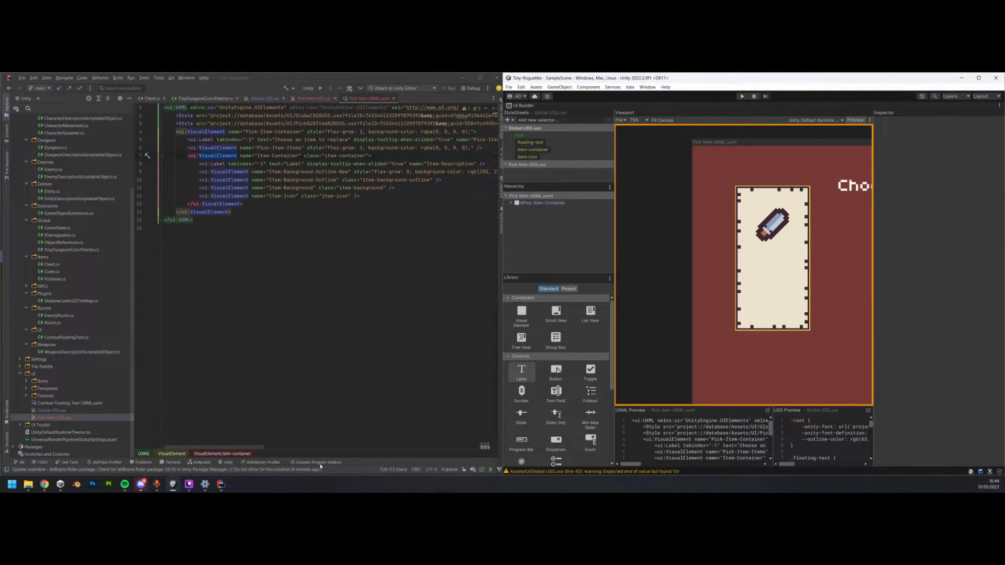
{"action": "left_click_drag", "start_coordinate": [261, 449], "coordinate": [231, 431]}
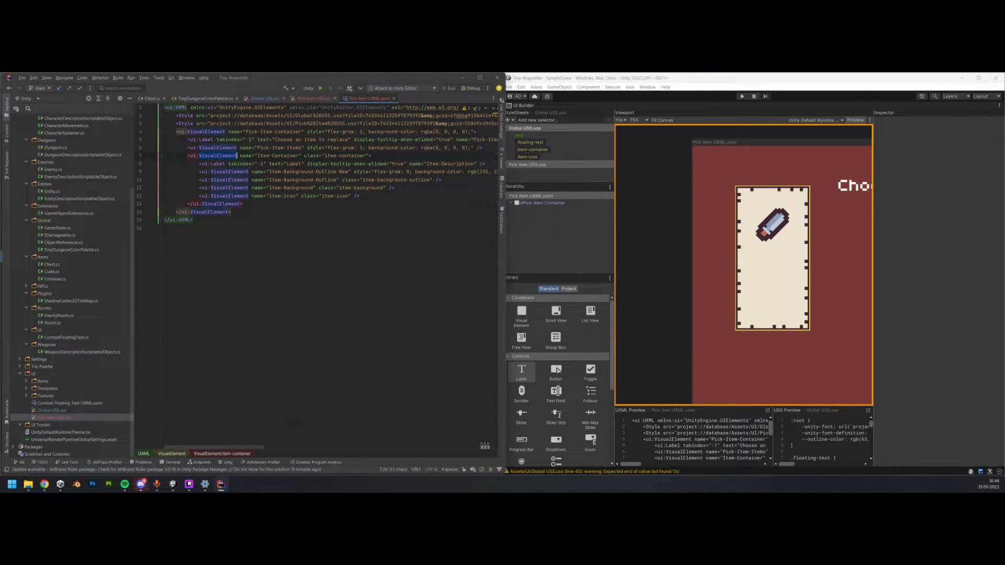
- Extract the inline styles of Item-Background-Outline-New into a new style class named item-background-outline-new
{"action": "left_click", "coordinate": [558, 236]}
{"action": "left_click", "coordinate": [511, 203]}
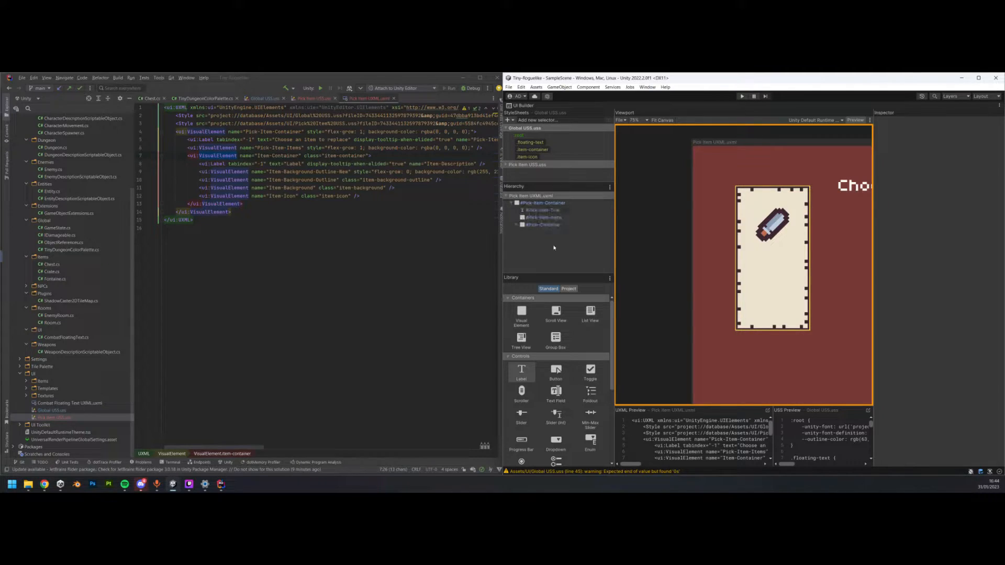
{"action": "left_click", "coordinate": [518, 225]}
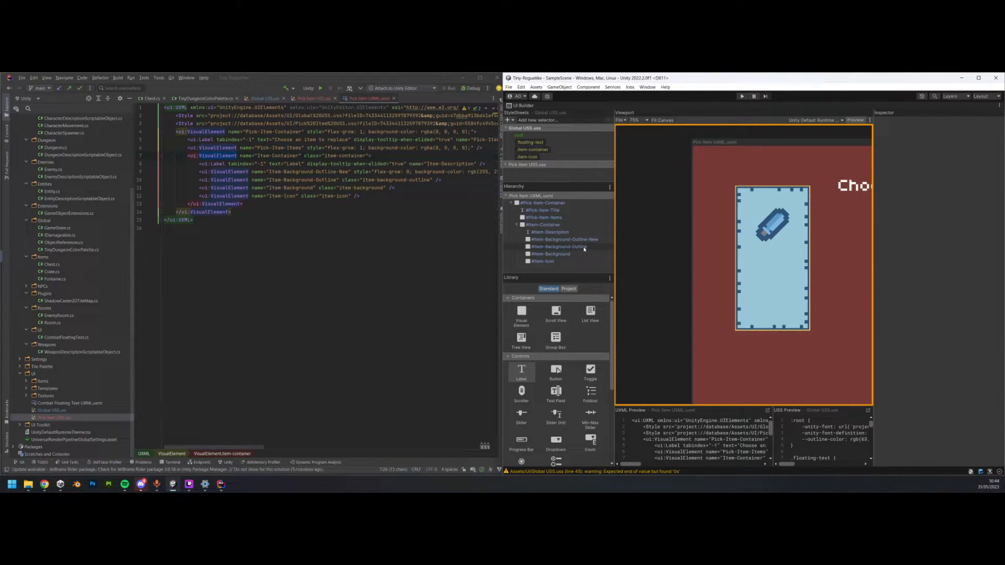
{"action": "left_click", "coordinate": [586, 240]}
{"action": "scroll", "coordinate": [937, 352], "scroll_direction": "up", "scroll_amount": 10}
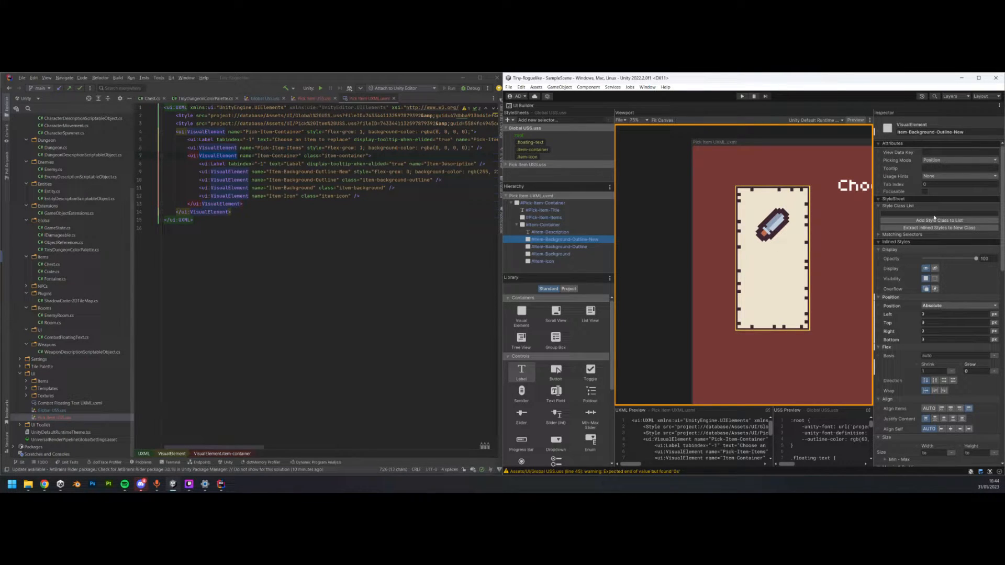
{"action": "type", "text": "item"}
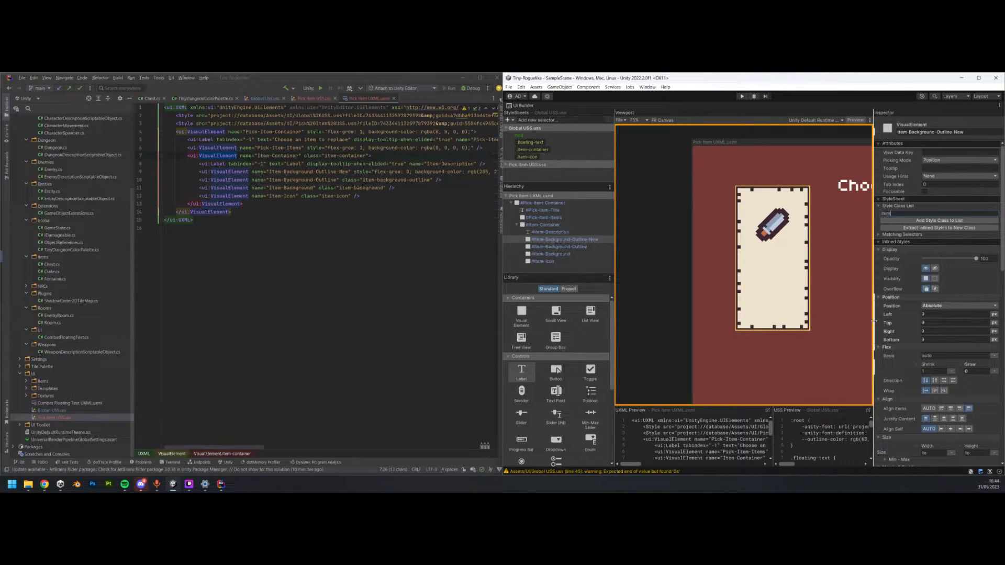
{"action": "type", "text": "-background-outline-new"}
{"action": "left_click", "coordinate": [939, 227]}
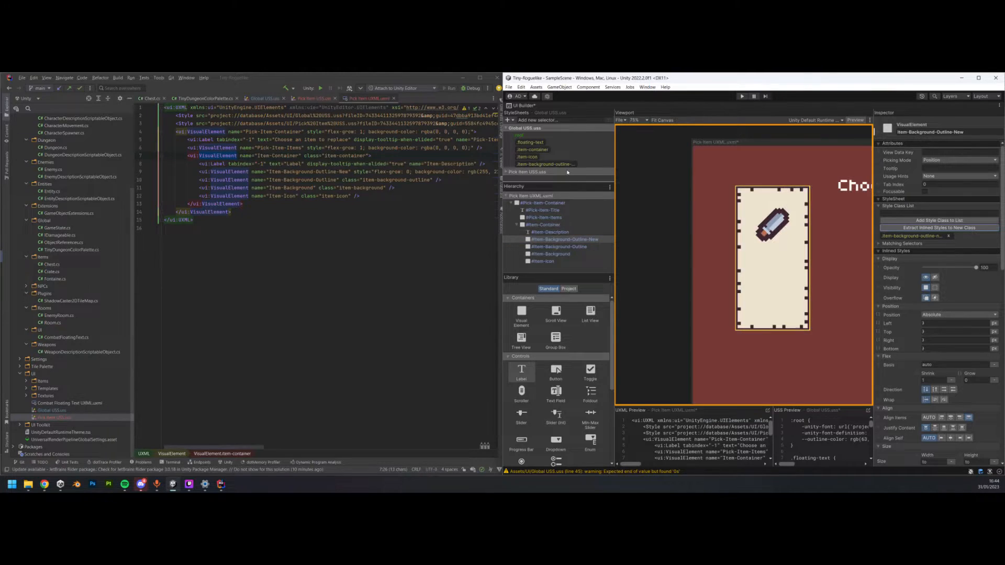
- Move the item-container, item-icon and item-background-outline-new selectors from Global USS into Pick Item USS and save
{"action": "left_click", "coordinate": [546, 164]}
{"action": "left_click_drag", "start_coordinate": [548, 174], "coordinate": [545, 150]}
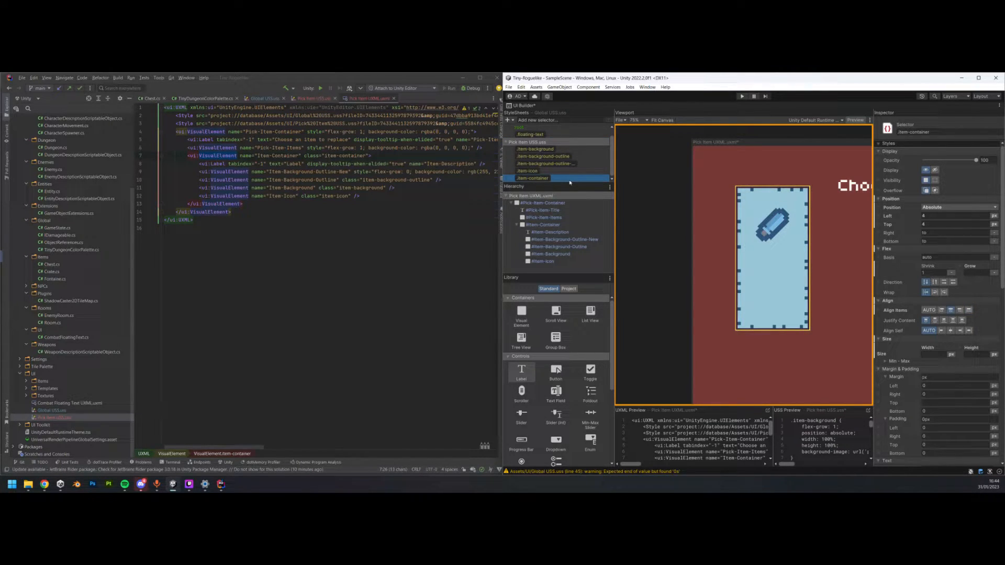
{"action": "key", "text": "ctrl+s"}
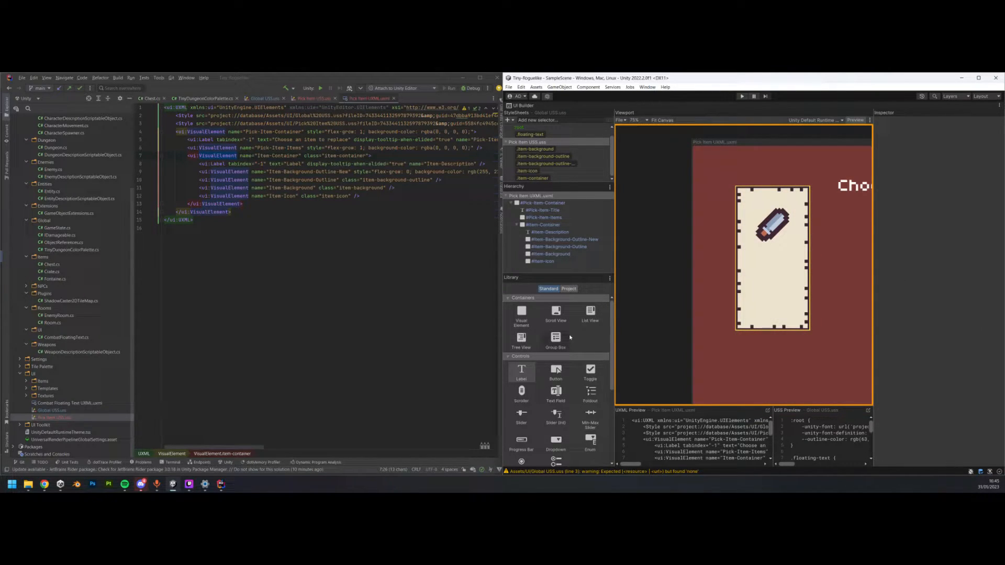
- Reorder Item-Icon to be the first child of Item-Container, above Item-Description
{"action": "left_click", "coordinate": [557, 377]}
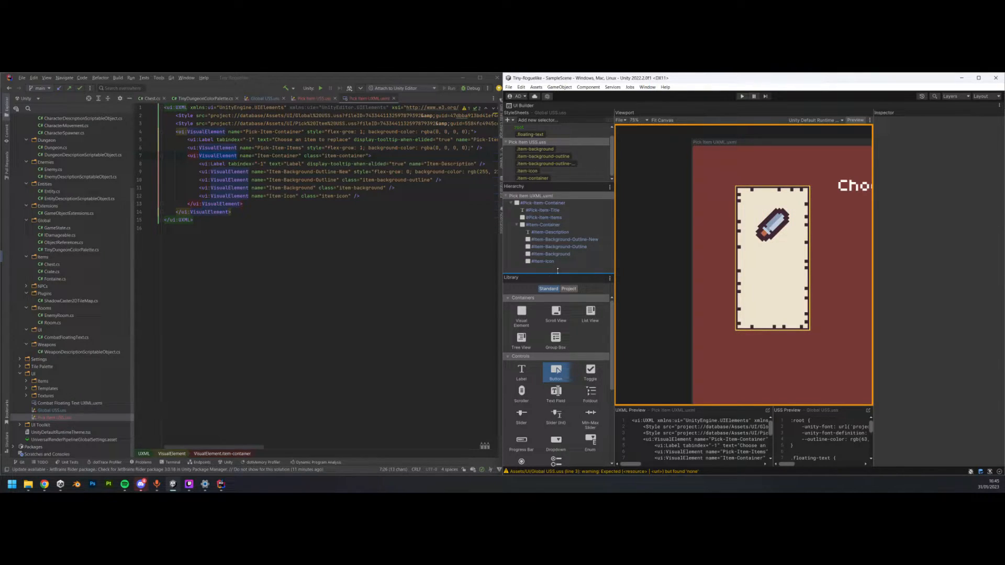
{"action": "left_click", "coordinate": [576, 203]}
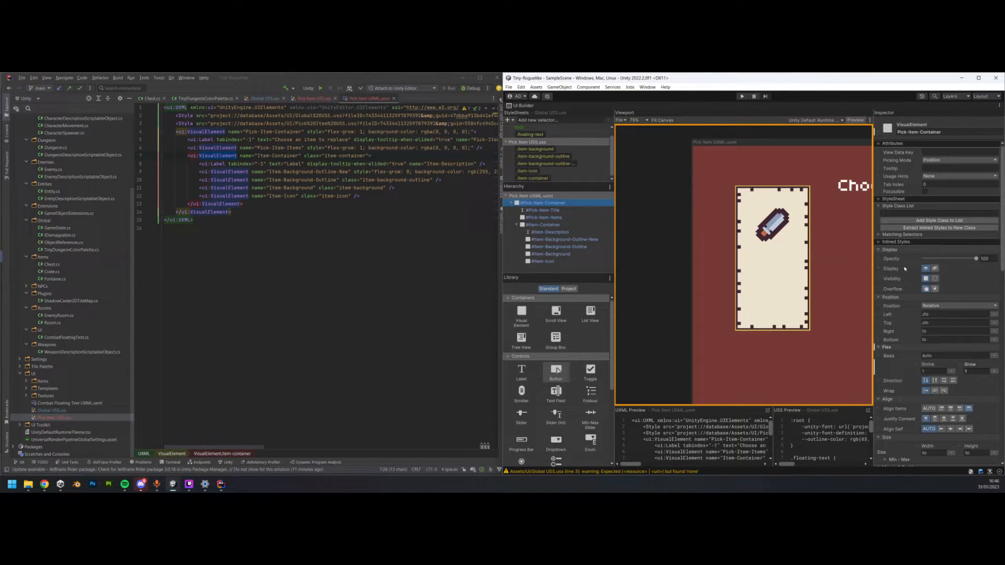
{"action": "scroll", "coordinate": [901, 265], "scroll_direction": "down", "scroll_amount": 5}
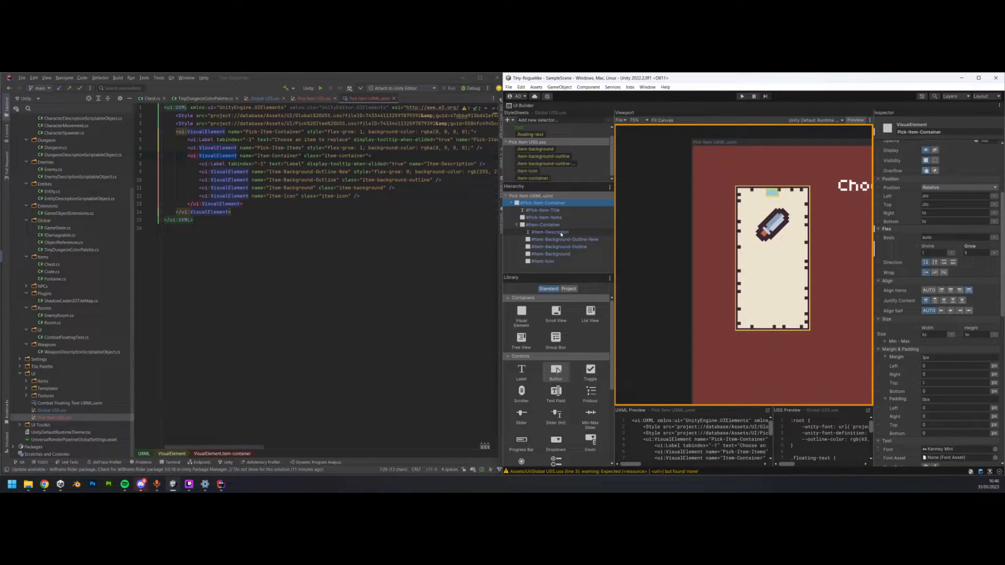
{"action": "left_click", "coordinate": [563, 255]}
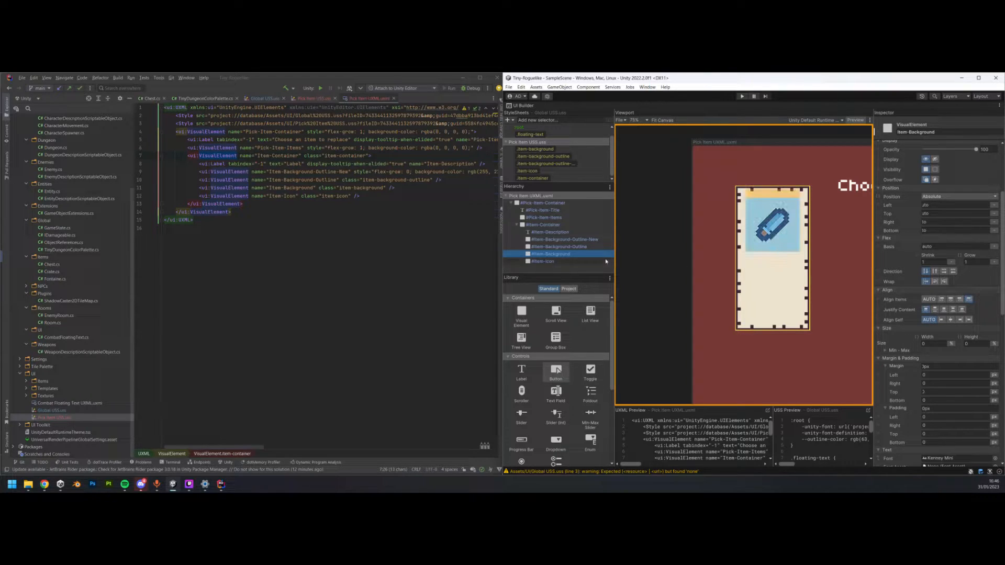
{"action": "left_click", "coordinate": [577, 261]}
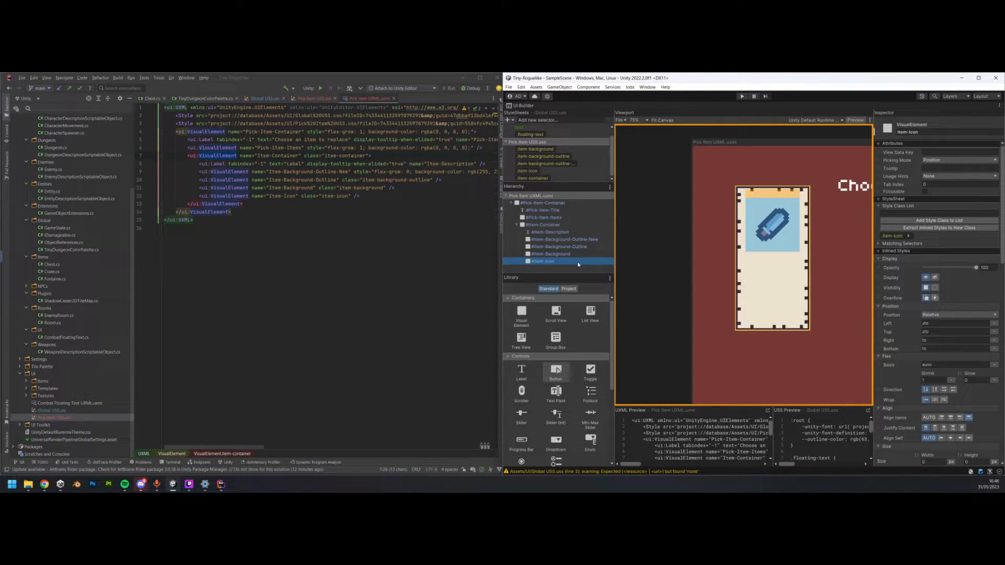
{"action": "left_click", "coordinate": [582, 232]}
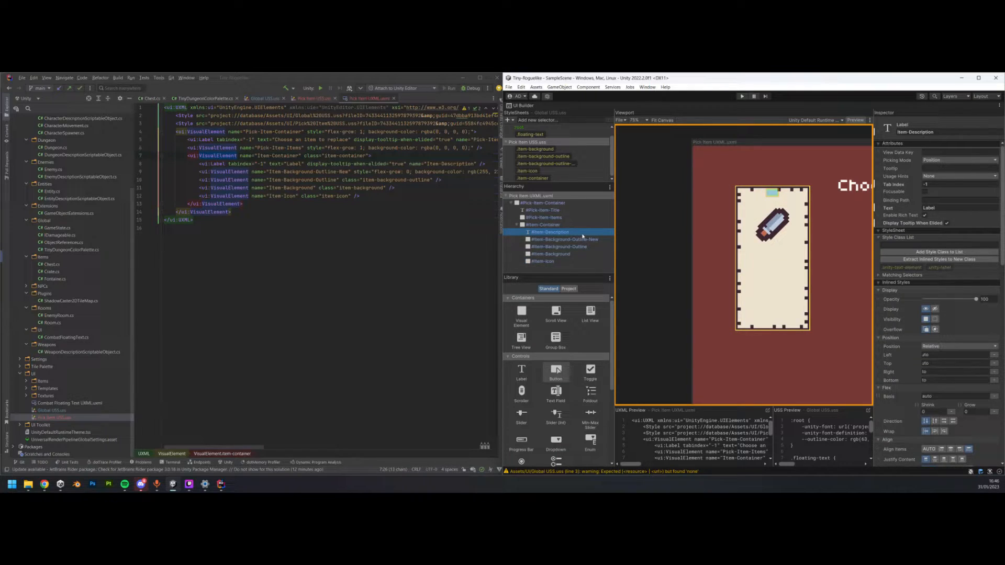
{"action": "left_click", "coordinate": [578, 261]}
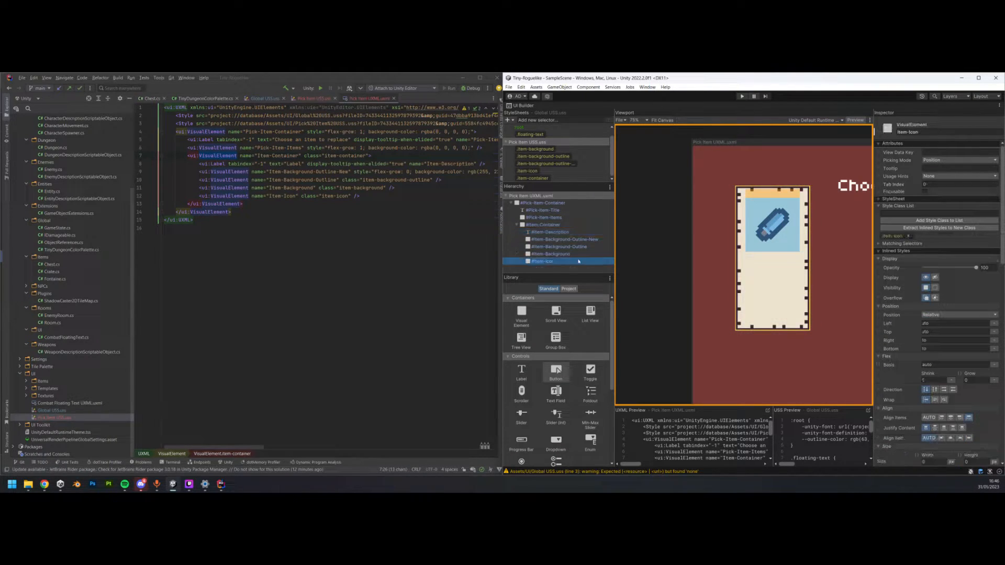
{"action": "left_click_drag", "start_coordinate": [551, 256], "coordinate": [567, 233]}
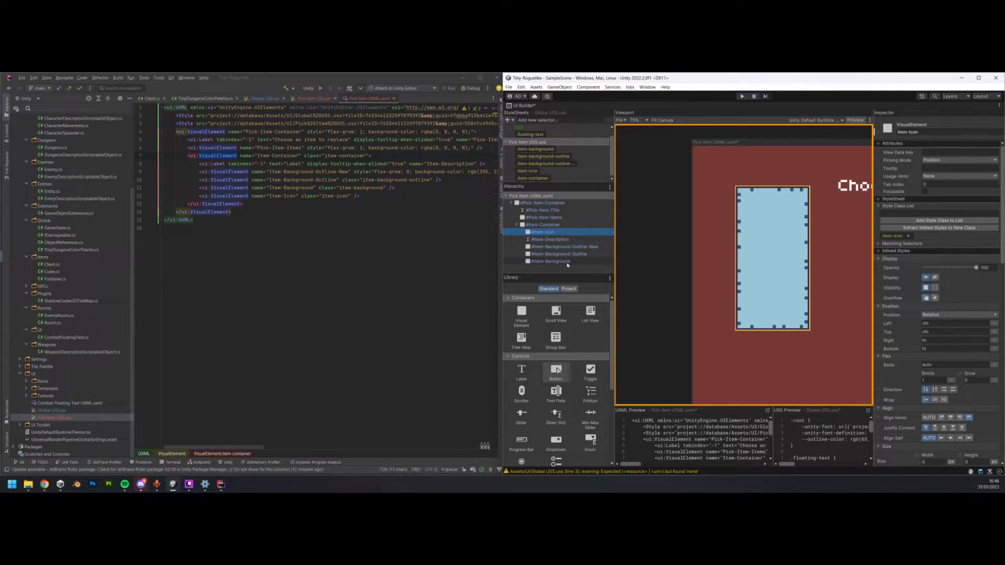
- Switch to Figma and inspect the text properties of Item-Description on the item card
{"action": "left_click", "coordinate": [559, 226]}
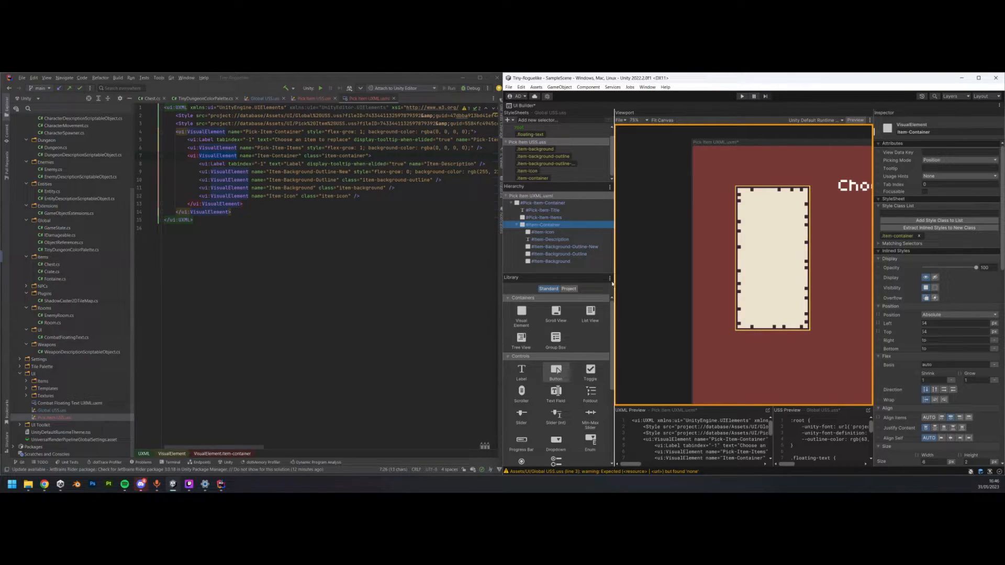
{"action": "left_click", "coordinate": [548, 240]}
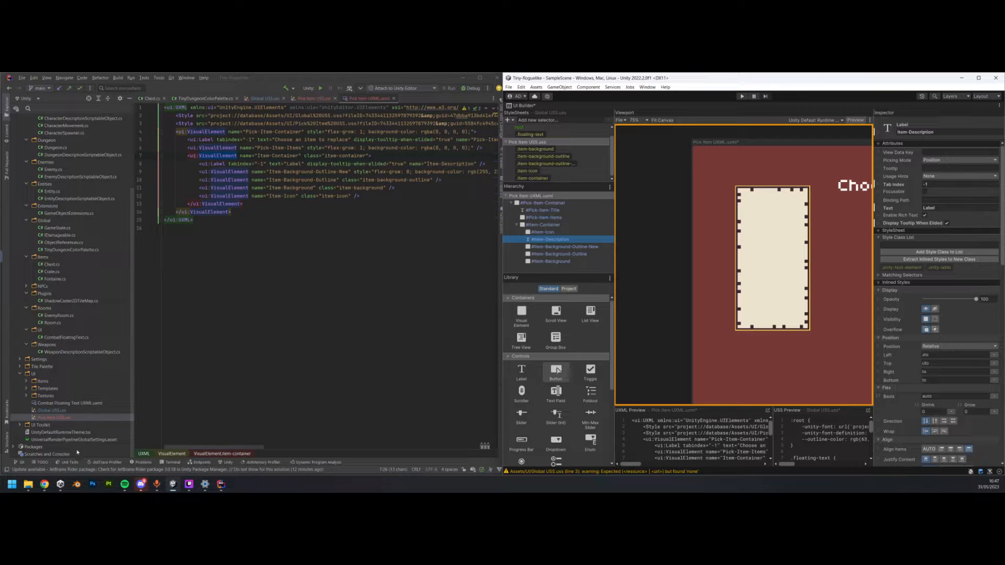
{"action": "left_click", "coordinate": [44, 484]}
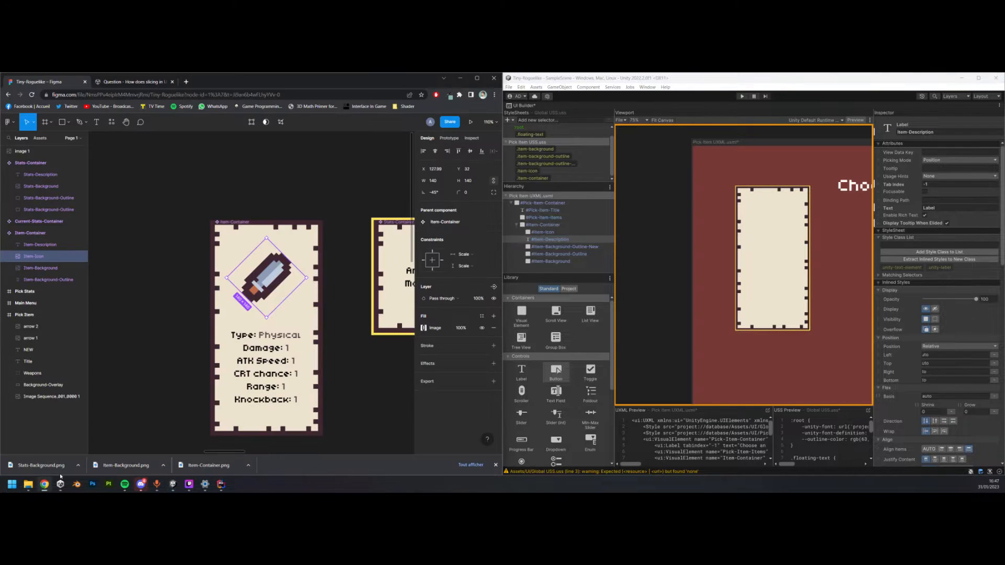
{"action": "left_click", "coordinate": [272, 355]}
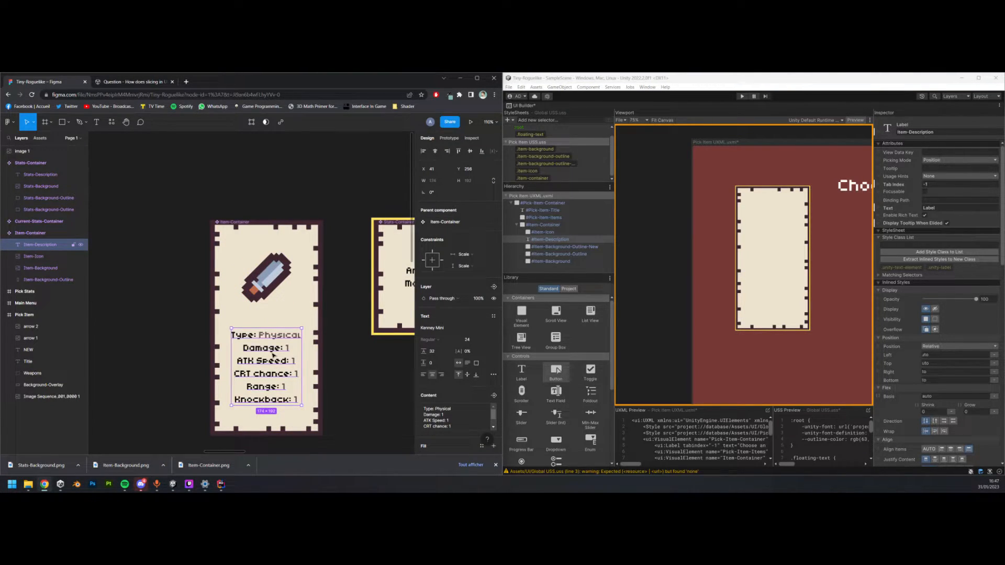
- Set the width of the Item-Description label to 100% in UI Builder
{"action": "left_click", "coordinate": [570, 240]}
{"action": "scroll", "coordinate": [944, 354], "scroll_direction": "down", "scroll_amount": 3}
{"action": "scroll", "coordinate": [943, 353], "scroll_direction": "down", "scroll_amount": 2}
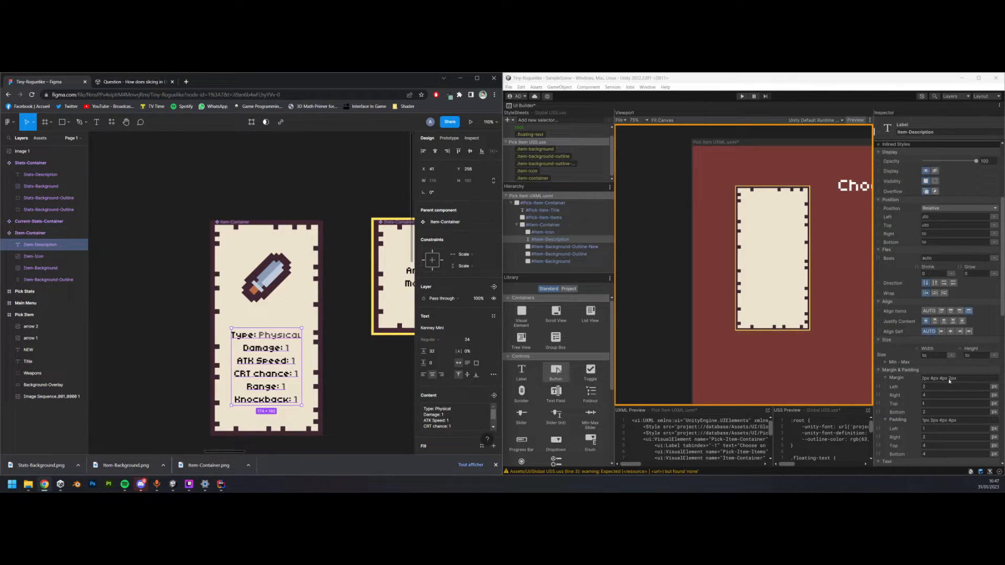
{"action": "left_click", "coordinate": [935, 356]}
{"action": "type", "text": "100%"}
{"action": "key", "text": "Return"}
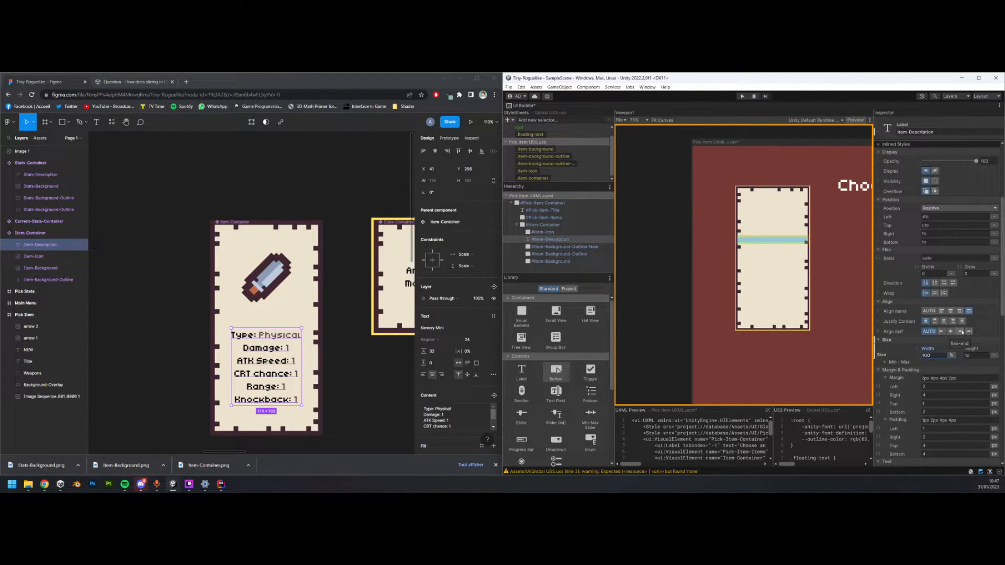
- Set all margins and paddings of the Item-Description label to 0 px
{"action": "left_click", "coordinate": [960, 379]}
{"action": "type", "text": "0"}
{"action": "key", "text": "Return"}
{"action": "left_click", "coordinate": [956, 421]}
{"action": "type", "text": "0"}
{"action": "key", "text": "Return"}
{"action": "scroll", "coordinate": [735, 236], "scroll_direction": "up", "scroll_amount": 5}
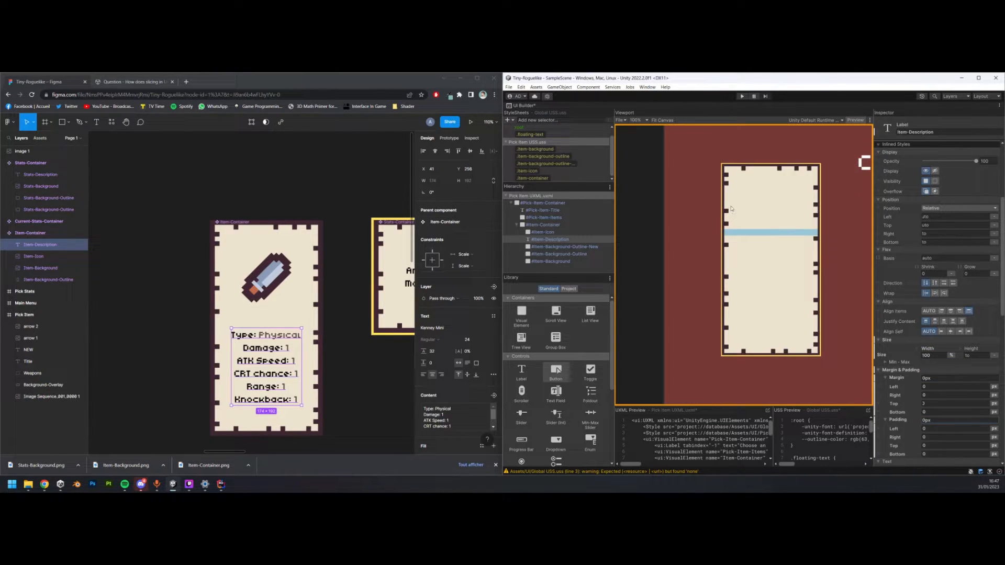
{"action": "scroll", "coordinate": [735, 236], "scroll_direction": "up", "scroll_amount": 1}
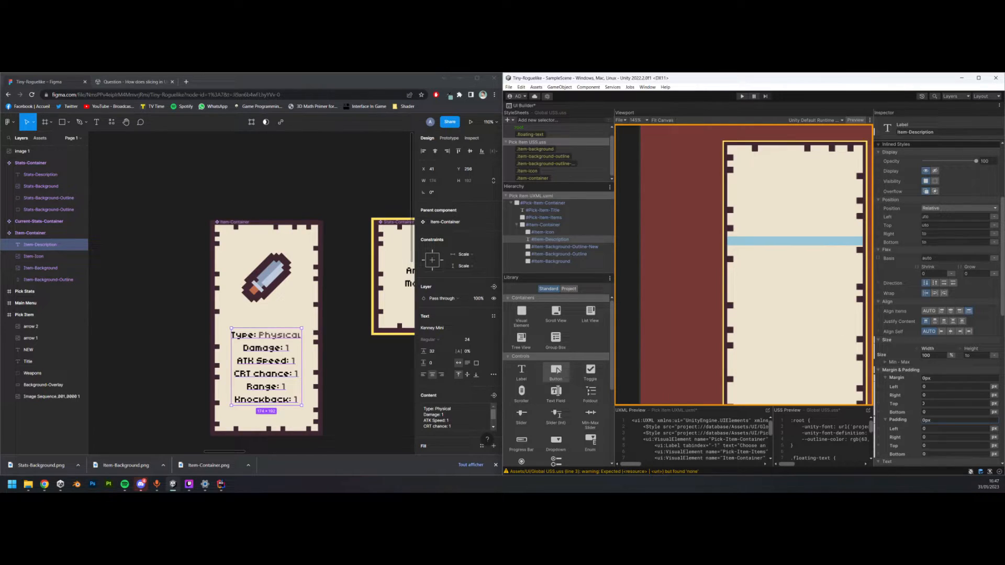
- Set the left and right margins of the Item-Description label to 25 px
{"action": "left_click_drag", "start_coordinate": [897, 388], "coordinate": [918, 396]}
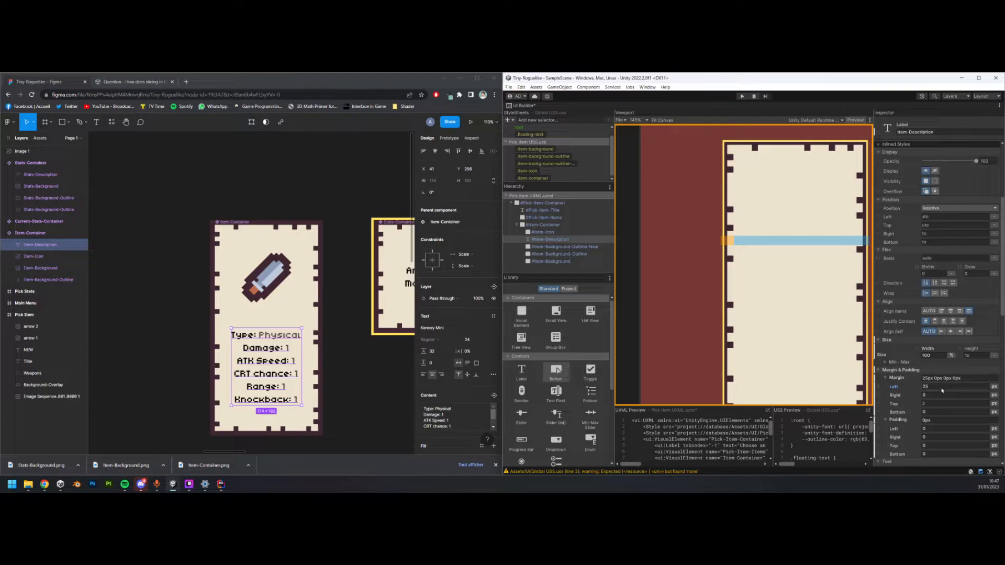
{"action": "left_click", "coordinate": [938, 396]}
{"action": "type", "text": "25"}
{"action": "key", "text": "Return"}
{"action": "middle_click_drag", "start_coordinate": [809, 307], "coordinate": [784, 312]}
{"action": "left_click", "coordinate": [559, 233]}
{"action": "left_click", "coordinate": [561, 239]}
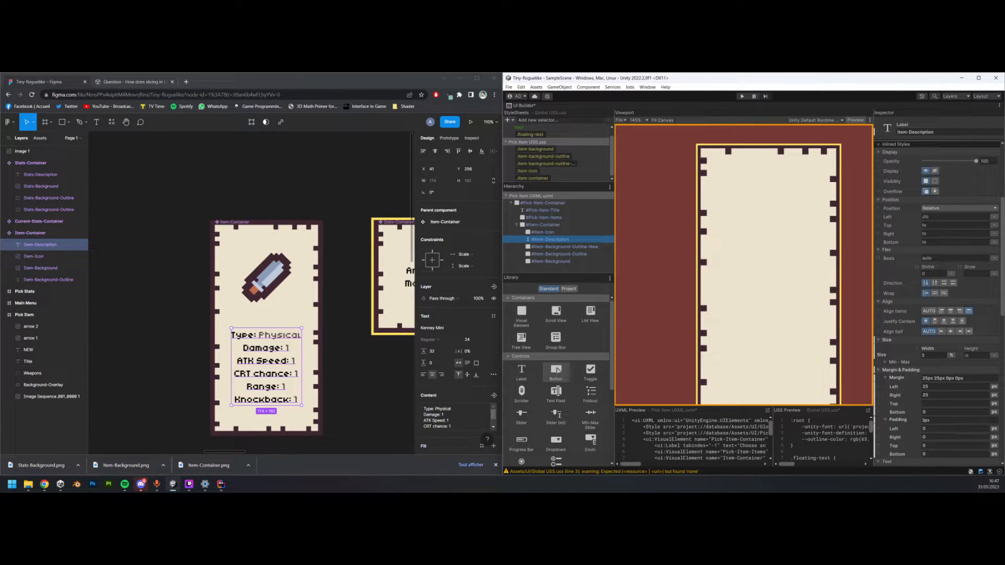
- Reset all margins of the Item-Description label to 0 px
{"action": "scroll", "coordinate": [945, 406], "scroll_direction": "down", "scroll_amount": 2}
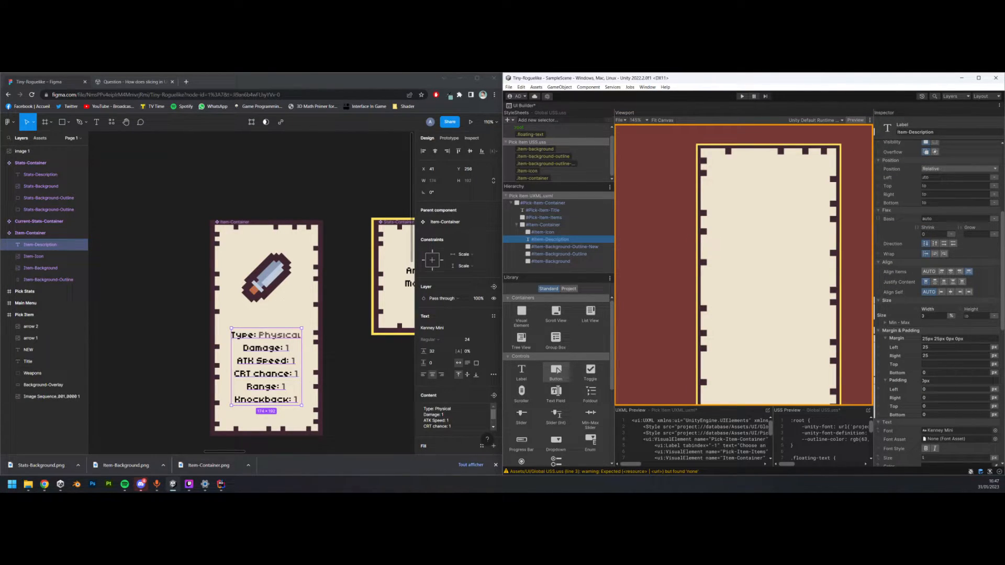
{"action": "left_click", "coordinate": [962, 340]}
{"action": "type", "text": "0"}
{"action": "key", "text": "Return"}
- Set the left and right padding of the Item-Description label to 25 px
{"action": "left_click", "coordinate": [932, 390]}
{"action": "type", "text": "25"}
{"action": "key", "text": "Return"}
{"action": "left_click", "coordinate": [934, 399]}
{"action": "type", "text": "25"}
{"action": "key", "text": "Return"}
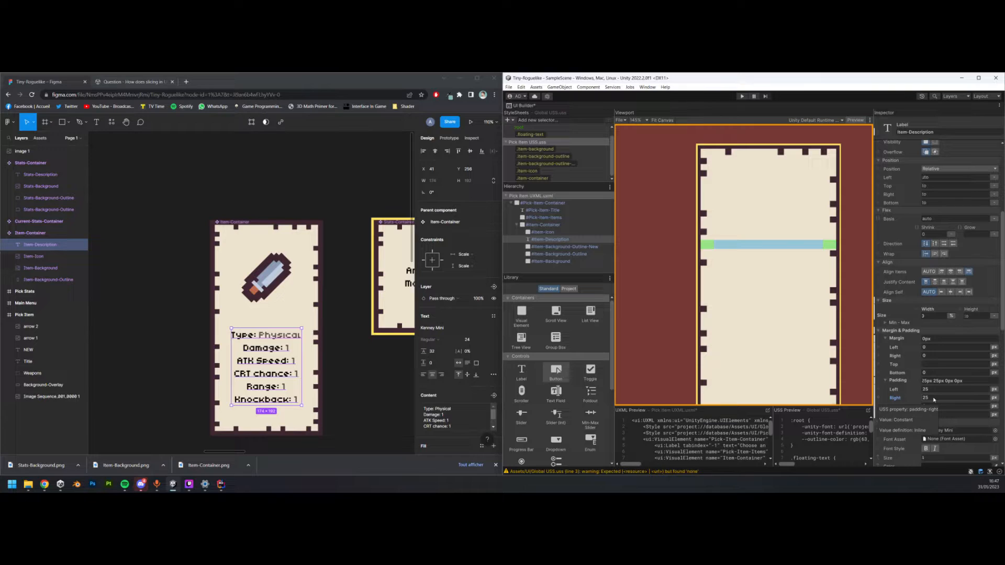
- Set the left and right padding of the Item-Description label to 20 px
{"action": "left_click", "coordinate": [937, 392]}
{"action": "type", "text": "20"}
{"action": "left_click", "coordinate": [938, 399]}
{"action": "type", "text": "20"}
{"action": "key", "text": "Return"}
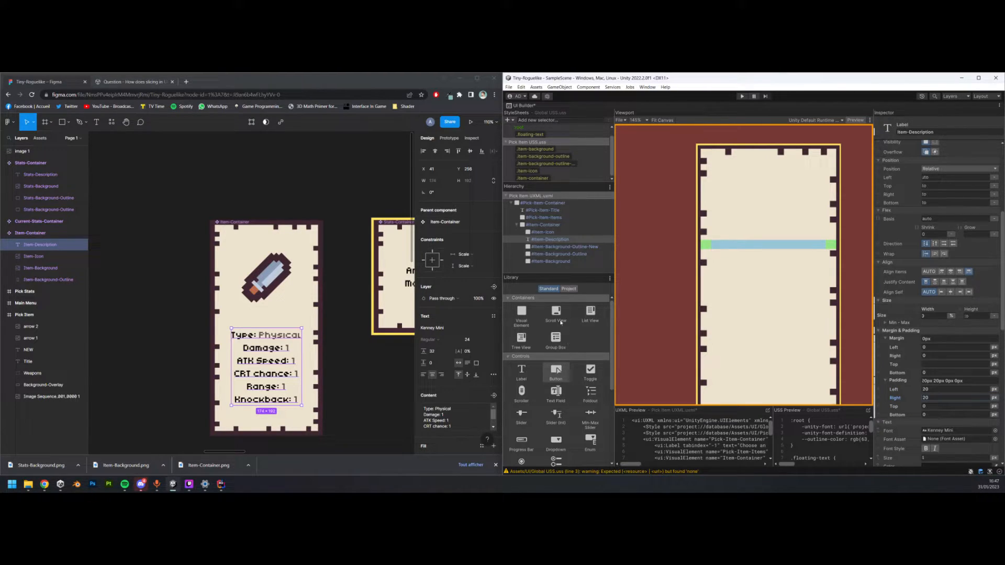
- Examine the description text lines on the Figma item card and compare them with the Item-Description label in UI Builder
{"action": "scroll", "coordinate": [942, 252], "scroll_direction": "up", "scroll_amount": 5}
{"action": "scroll", "coordinate": [943, 252], "scroll_direction": "up", "scroll_amount": 2}
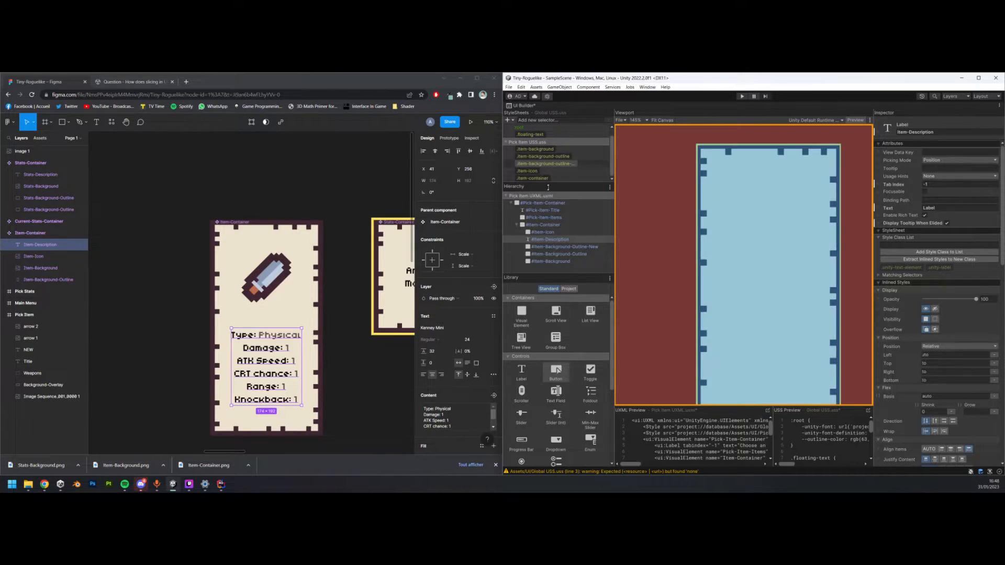
{"action": "scroll", "coordinate": [740, 206], "scroll_direction": "down", "scroll_amount": 3}
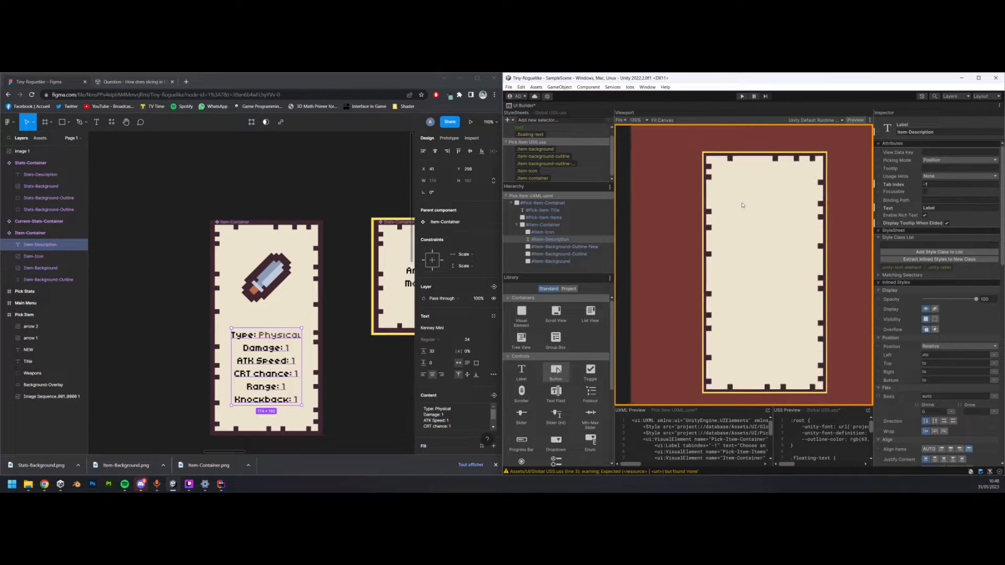
{"action": "left_click", "coordinate": [564, 240]}
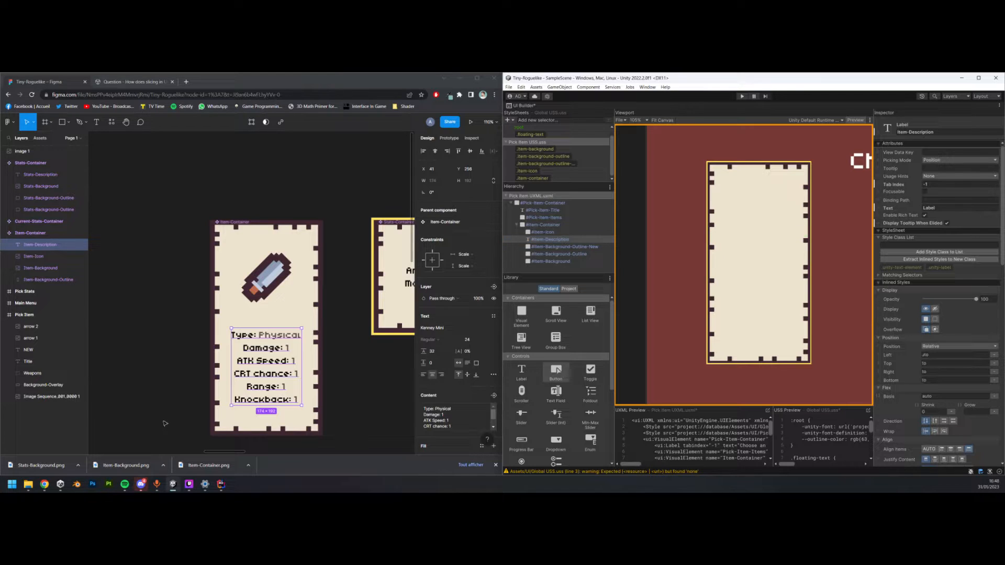
{"action": "scroll", "coordinate": [269, 403], "scroll_direction": "up", "scroll_amount": 3}
{"action": "scroll", "coordinate": [270, 403], "scroll_direction": "down", "scroll_amount": 2}
{"action": "scroll", "coordinate": [271, 405], "scroll_direction": "down", "scroll_amount": 2}
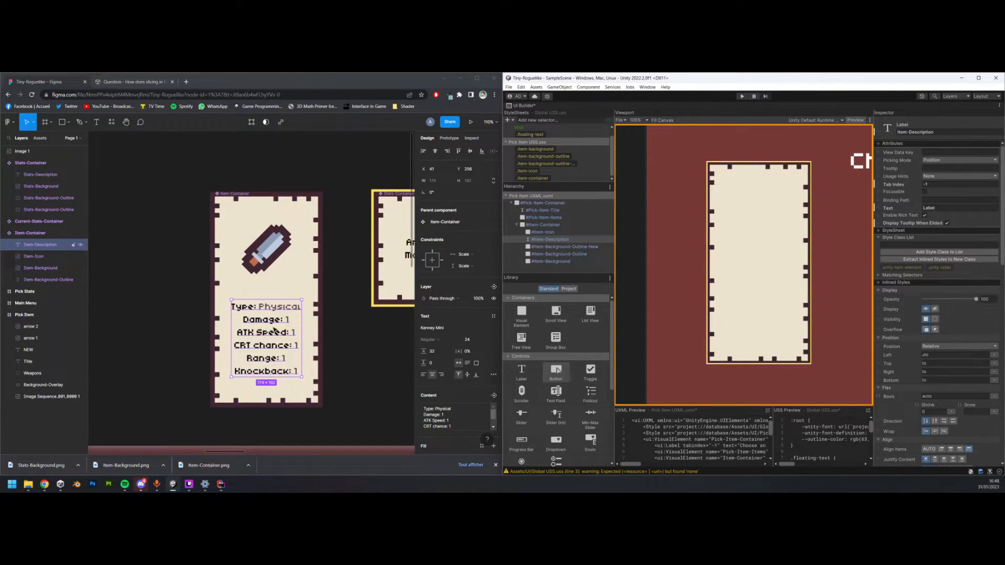
{"action": "scroll", "coordinate": [275, 331], "scroll_direction": "up", "scroll_amount": 5, "text": "ctrl"}
{"action": "scroll", "coordinate": [277, 342], "scroll_direction": "down", "scroll_amount": 2}
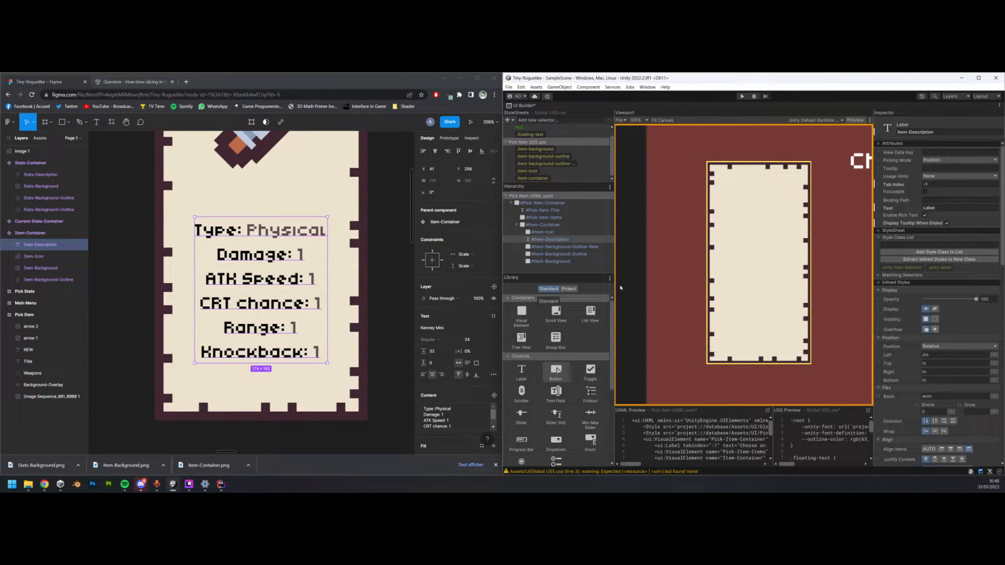
{"action": "left_click", "coordinate": [564, 240]}
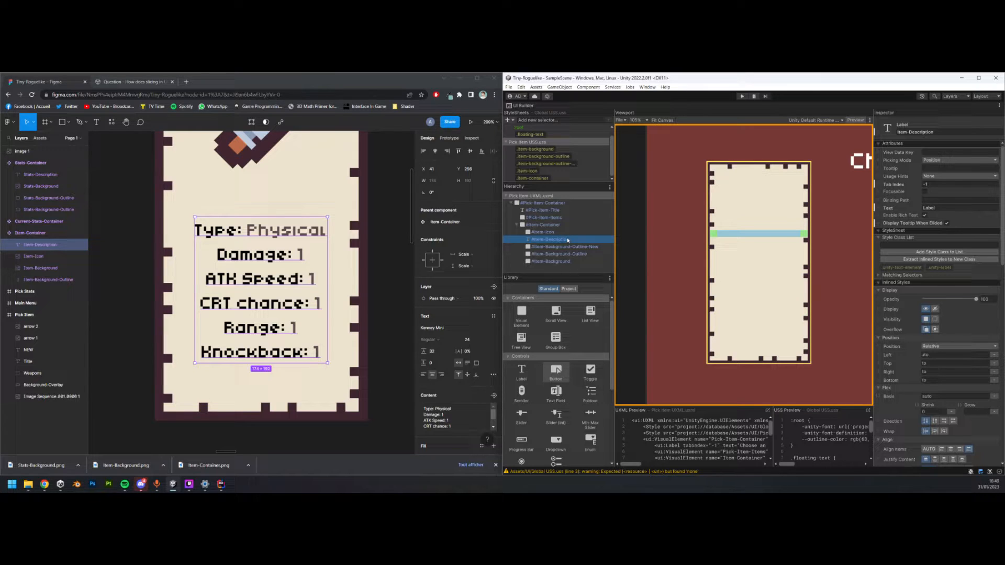
- Open the Pick Item UXML source in the code editor and change Item-Description's element type from Label to VisualElement
{"action": "left_click", "coordinate": [768, 411]}
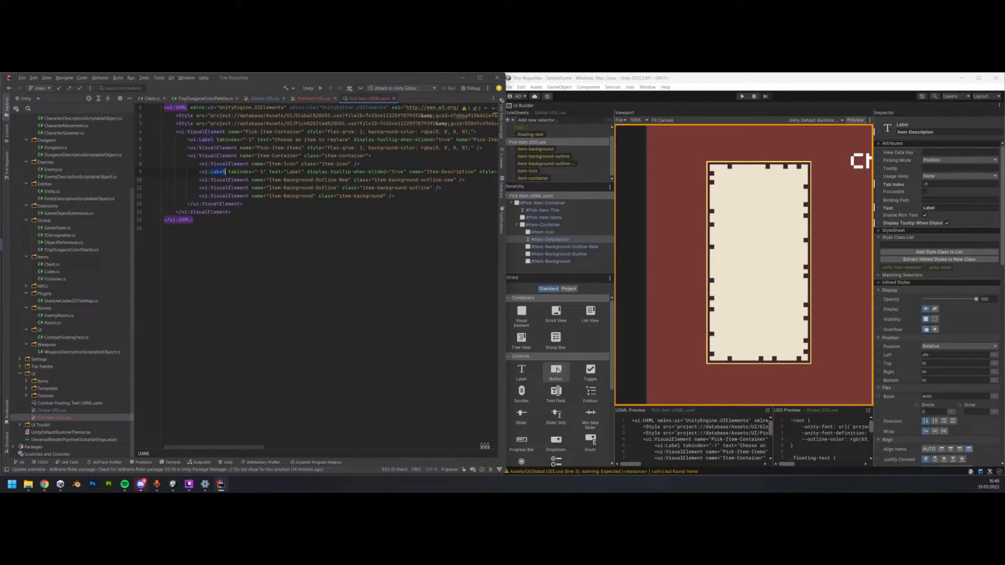
{"action": "left_click", "coordinate": [237, 164]}
{"action": "key", "text": "ctrl+c"}
{"action": "double_click", "coordinate": [218, 172]}
{"action": "key", "text": "ctrl+v"}
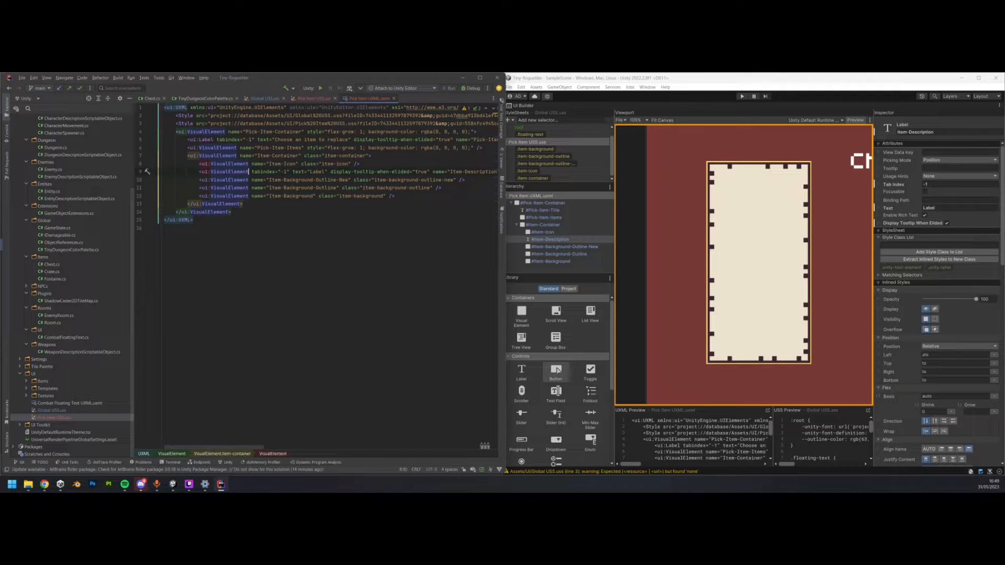
- Remove the tabindex, text and display-tooltip-when-elided attributes from the Item-Description element and save the UXML file
{"action": "left_click_drag", "start_coordinate": [430, 171], "coordinate": [252, 172]}
{"action": "key", "text": "BackSpace"}
{"action": "key", "text": "BackSpace"}
{"action": "mouse_move", "coordinate": [255, 446]}
{"action": "left_mouse_down"}
{"action": "mouse_move", "coordinate": [375, 453]}
{"action": "mouse_move", "coordinate": [250, 450]}
{"action": "left_mouse_up"}
{"action": "left_click", "coordinate": [345, 335]}
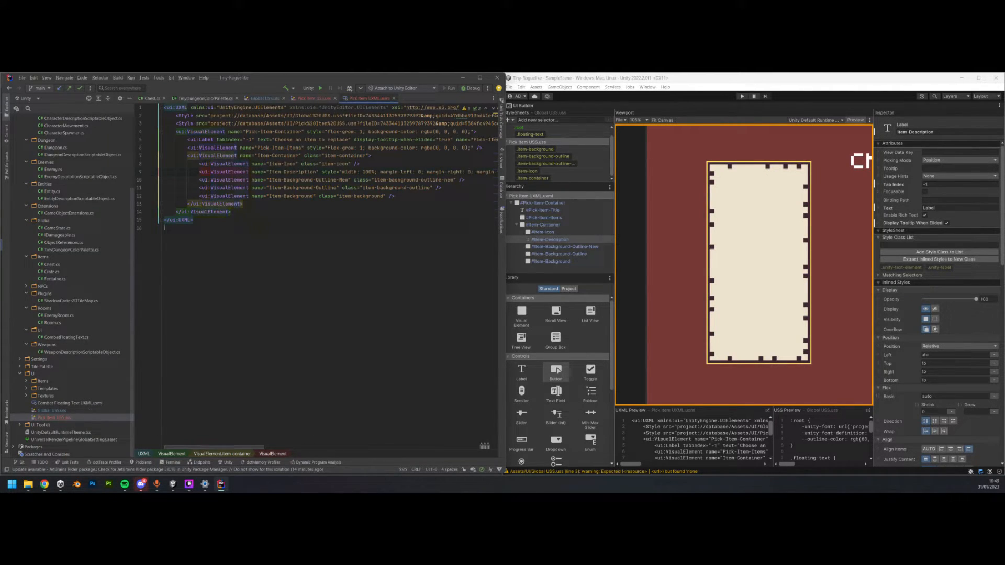
{"action": "key", "text": "ctrl+s"}
- Return to Unity, expand Pick-Item-Container and Item-Container in the hierarchy, and examine the size and spacing of Item-Description
{"action": "left_click", "coordinate": [566, 272]}
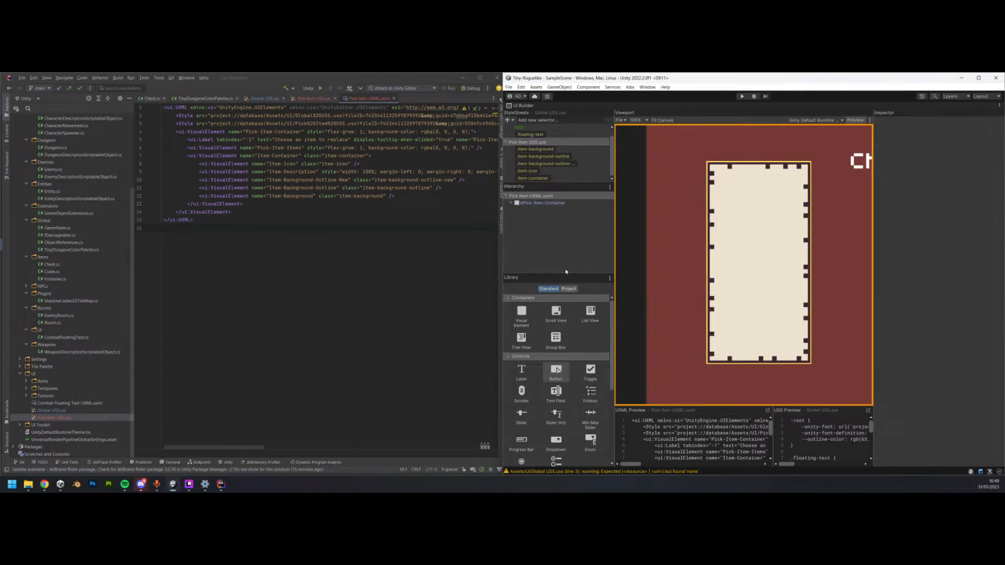
{"action": "left_click", "coordinate": [510, 203]}
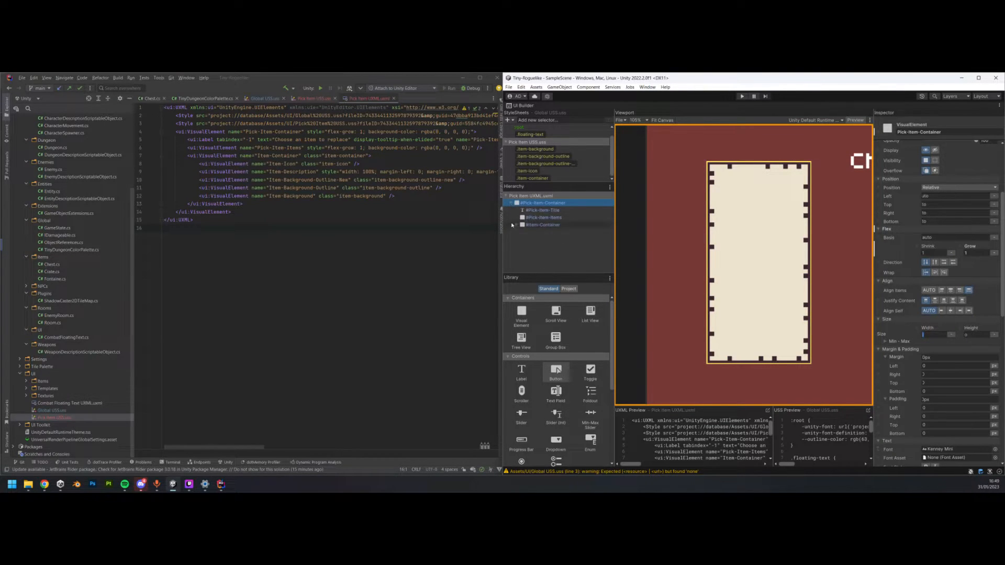
{"action": "left_click", "coordinate": [516, 225]}
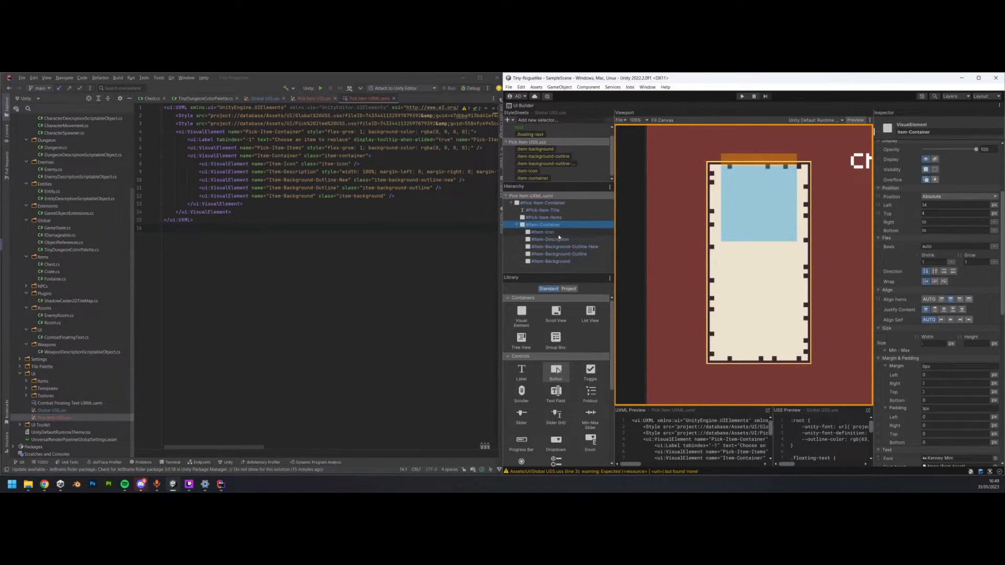
{"action": "left_click", "coordinate": [549, 239]}
{"action": "scroll", "coordinate": [942, 315], "scroll_direction": "down", "scroll_amount": 1}
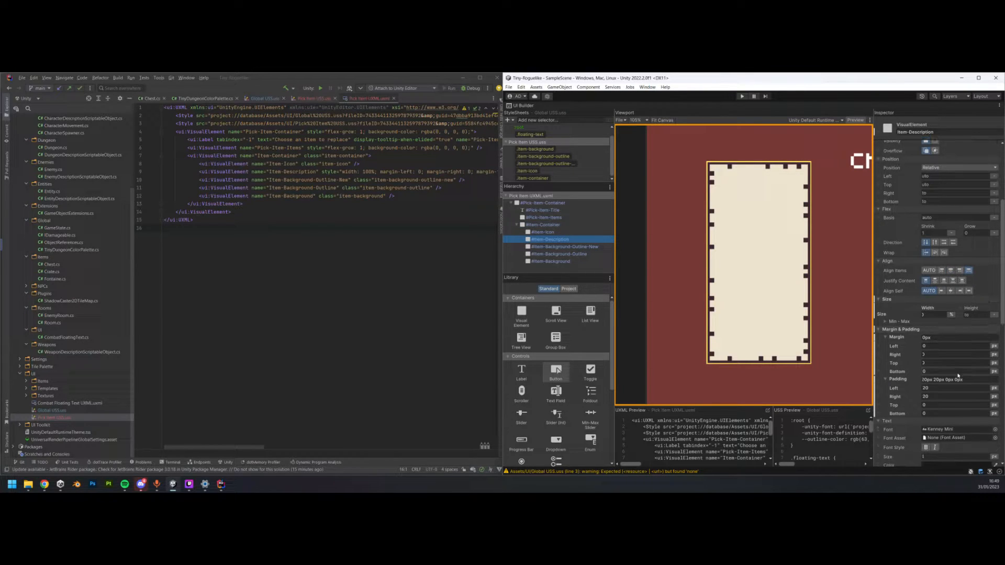
{"action": "scroll", "coordinate": [967, 372], "scroll_direction": "up", "scroll_amount": 4}
{"action": "scroll", "coordinate": [954, 404], "scroll_direction": "down", "scroll_amount": 3}
{"action": "left_click", "coordinate": [928, 374]}
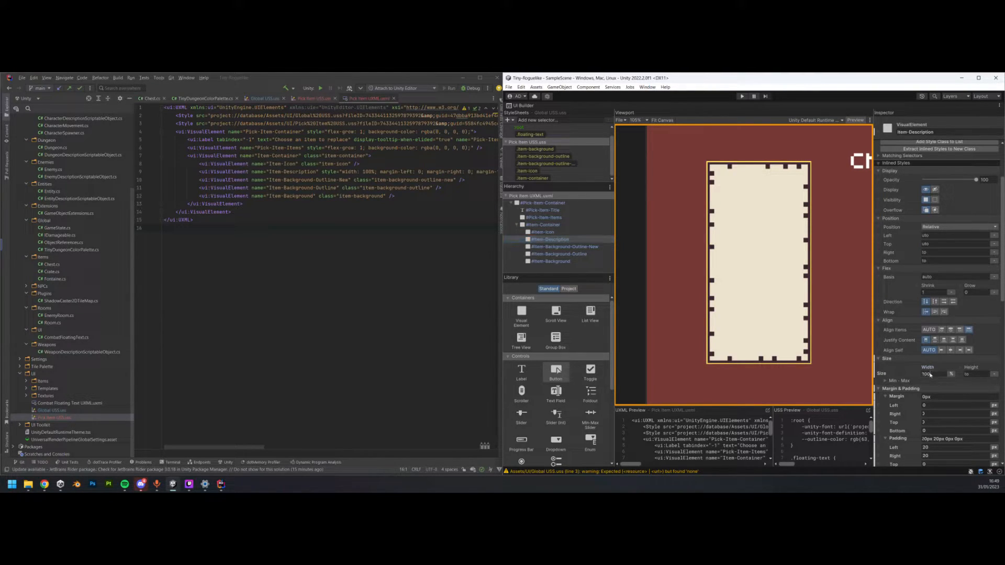
{"action": "left_click", "coordinate": [977, 375]}
{"action": "left_click", "coordinate": [557, 268]}
{"action": "left_click", "coordinate": [314, 246]}
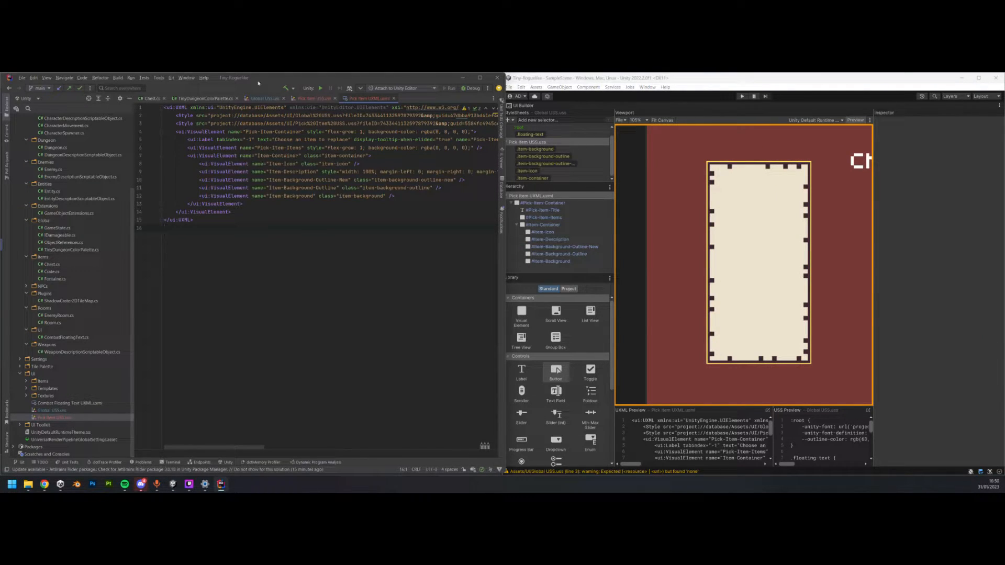
{"action": "left_click", "coordinate": [527, 270]}
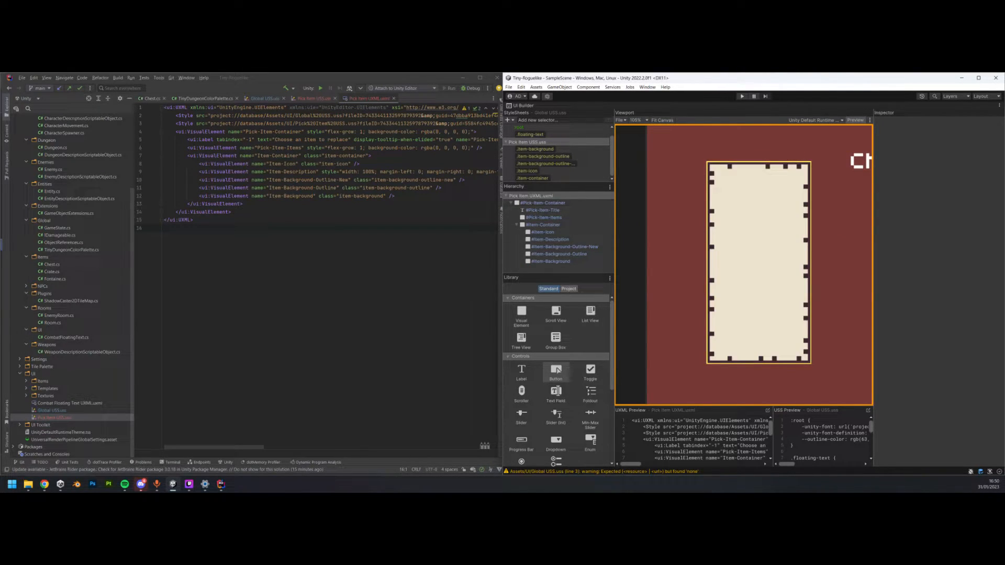
{"action": "key", "text": "alt+Tab"}
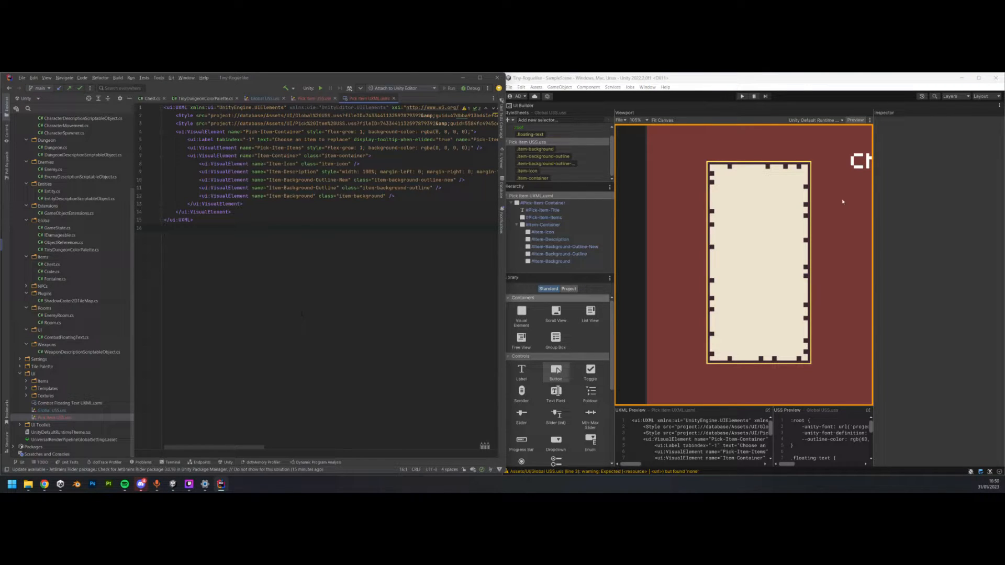
- Turn off preview mode in the viewport and shrink the UXML and USS code previews to enlarge the canvas
{"action": "left_click", "coordinate": [855, 121]}
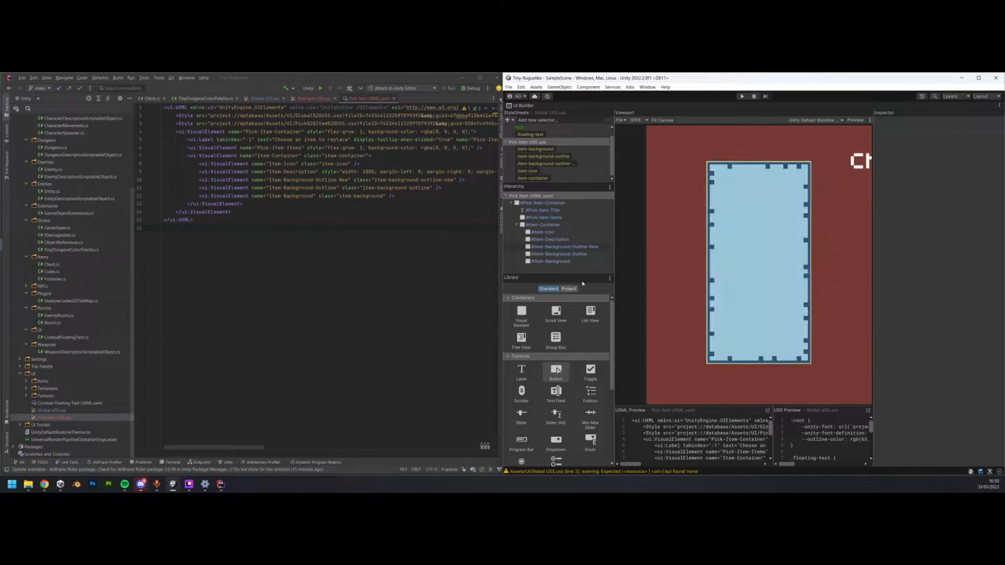
{"action": "left_click_drag", "start_coordinate": [759, 407], "coordinate": [759, 461]}
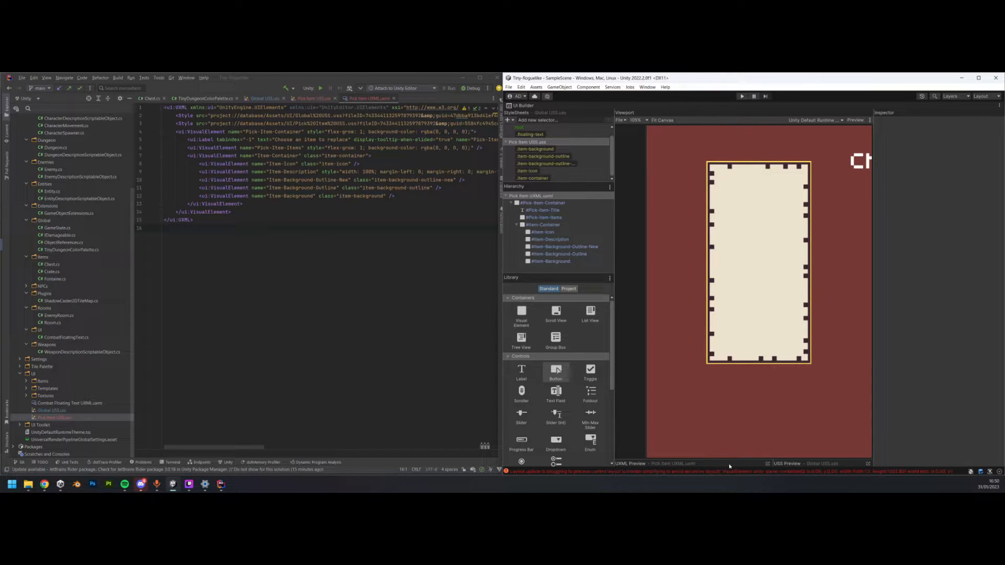
{"action": "left_click_drag", "start_coordinate": [720, 459], "coordinate": [721, 448]}
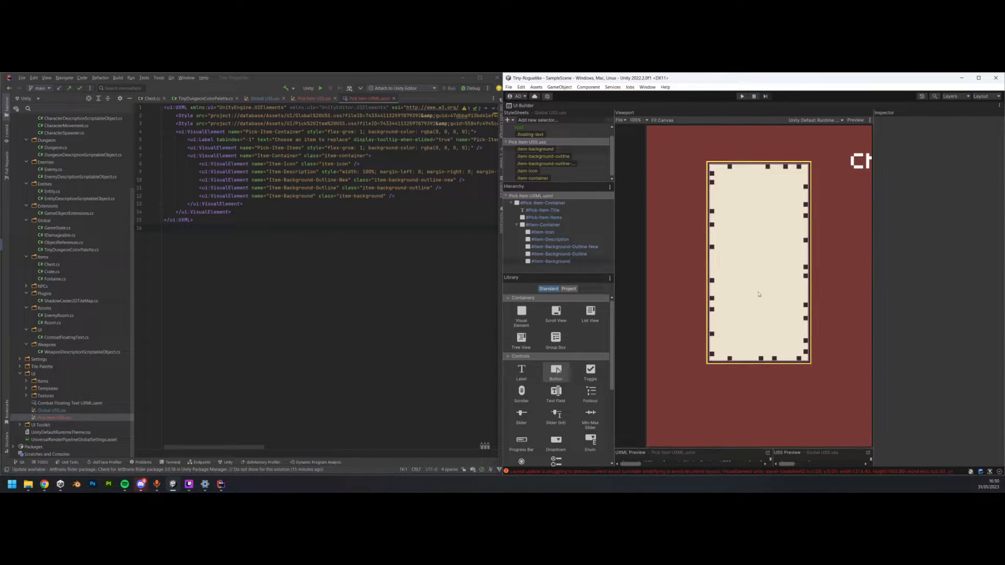
- Select the Item-Description element and look closely at its outline on the card canvas
{"action": "scroll", "coordinate": [759, 294], "scroll_direction": "down", "scroll_amount": 4}
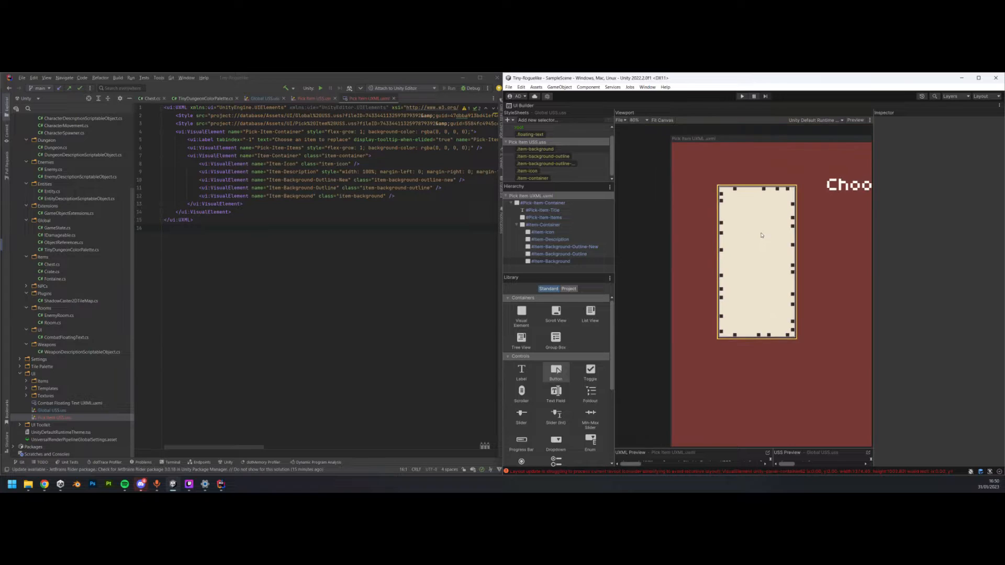
{"action": "left_click", "coordinate": [573, 240]}
{"action": "scroll", "coordinate": [804, 279], "scroll_direction": "up", "scroll_amount": 2}
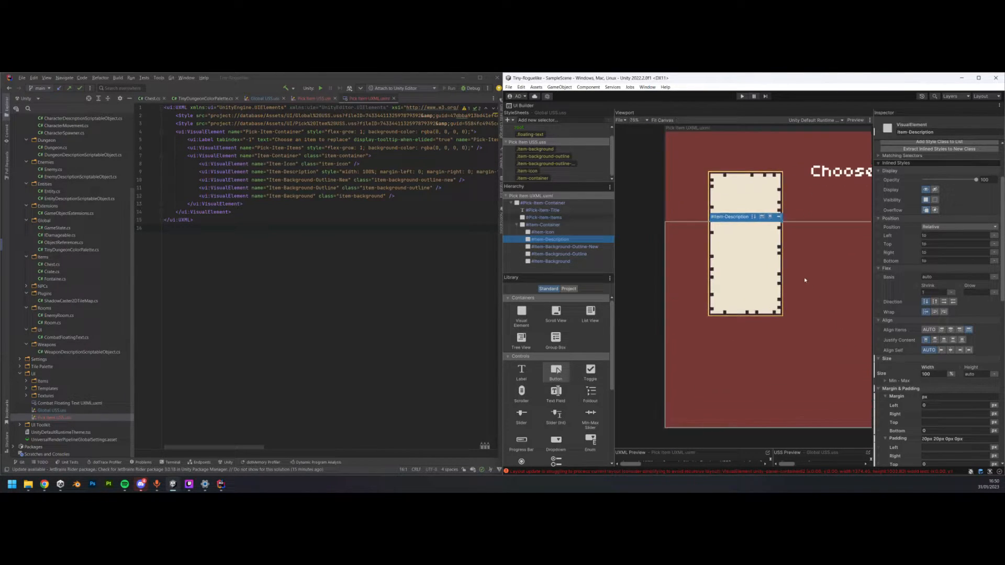
{"action": "scroll", "coordinate": [804, 277], "scroll_direction": "up", "scroll_amount": 5}
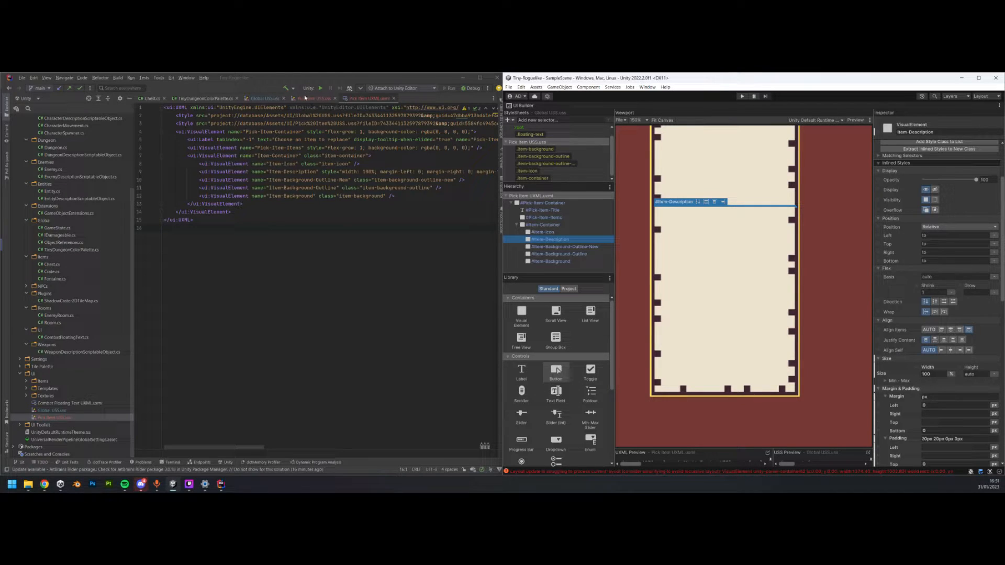
- Switch to Figma and examine the item card's description block and its place in the overall Pick Item design
{"action": "left_click", "coordinate": [45, 485]}
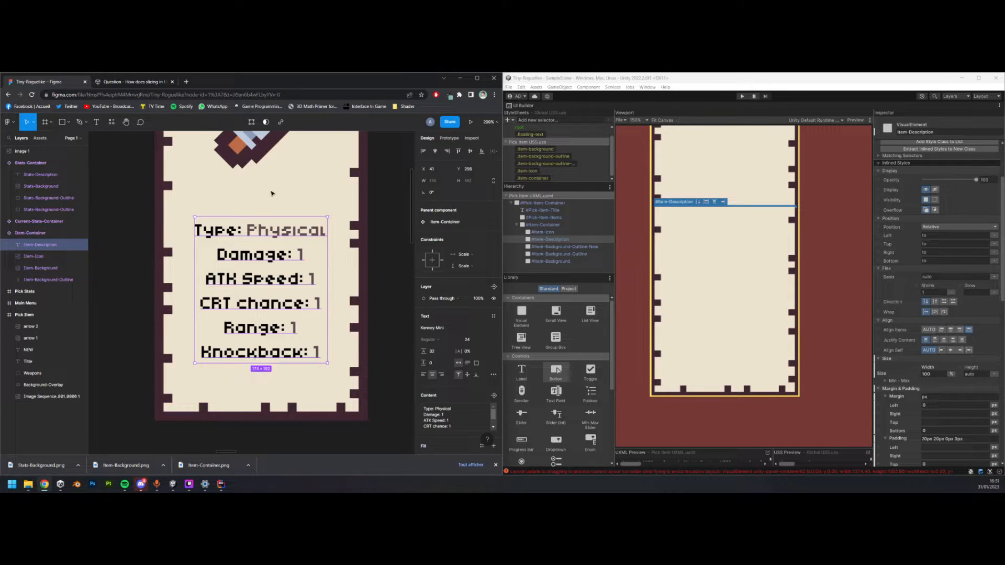
{"action": "scroll", "coordinate": [260, 312], "scroll_direction": "down", "scroll_amount": 1}
{"action": "scroll", "coordinate": [260, 309], "scroll_direction": "up", "scroll_amount": 1}
{"action": "scroll", "coordinate": [267, 295], "scroll_direction": "down", "scroll_amount": 1}
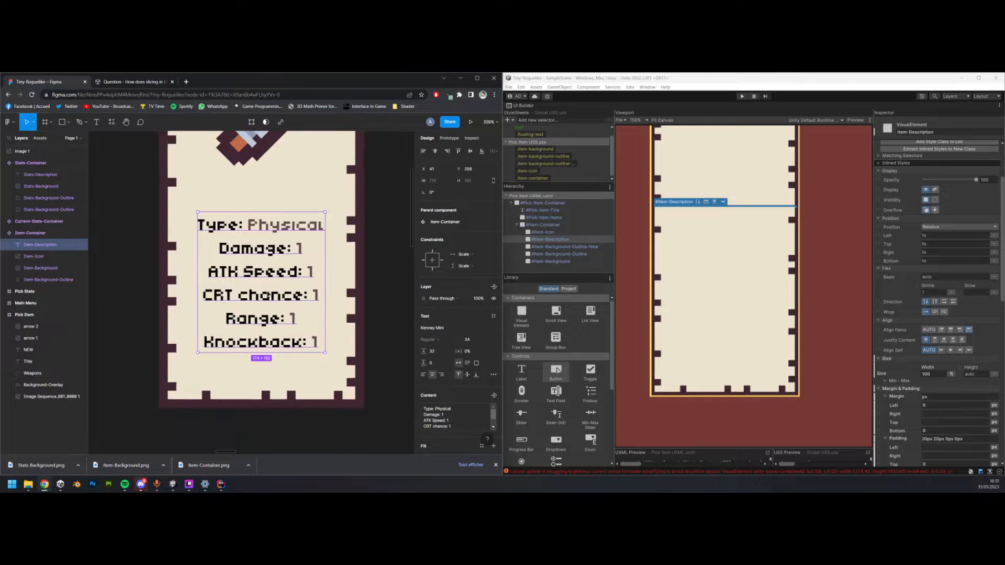
{"action": "scroll", "coordinate": [267, 295], "scroll_direction": "down", "scroll_amount": 5, "text": "ctrl"}
{"action": "scroll", "coordinate": [261, 380], "scroll_direction": "up", "scroll_amount": 1}
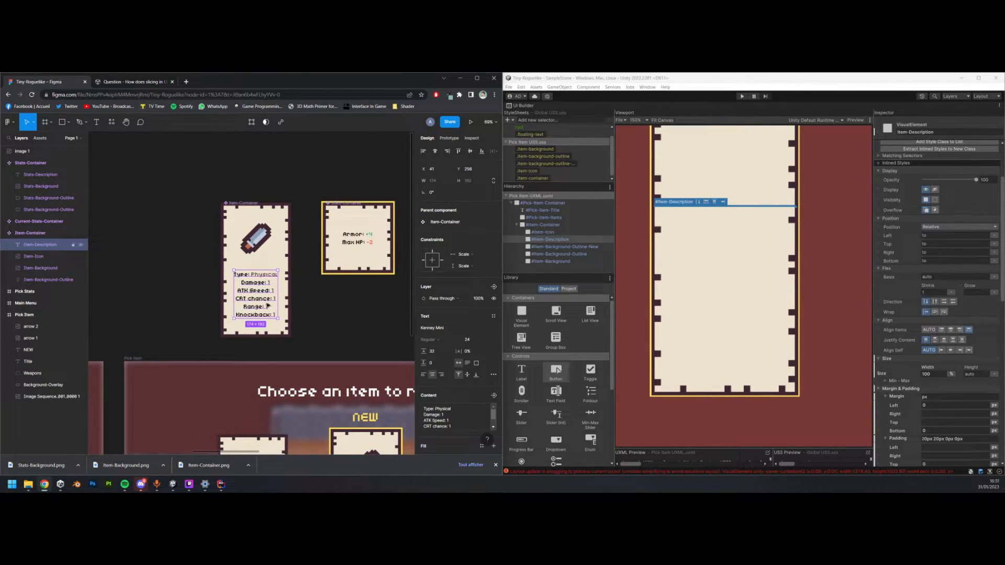
{"action": "scroll", "coordinate": [268, 306], "scroll_direction": "up", "scroll_amount": 2, "text": "ctrl"}
- Open the Hammer Description asset from the ScriptableObject Weapons folder in Unity's project files and examine its stat fields
{"action": "double_click", "coordinate": [523, 105]}
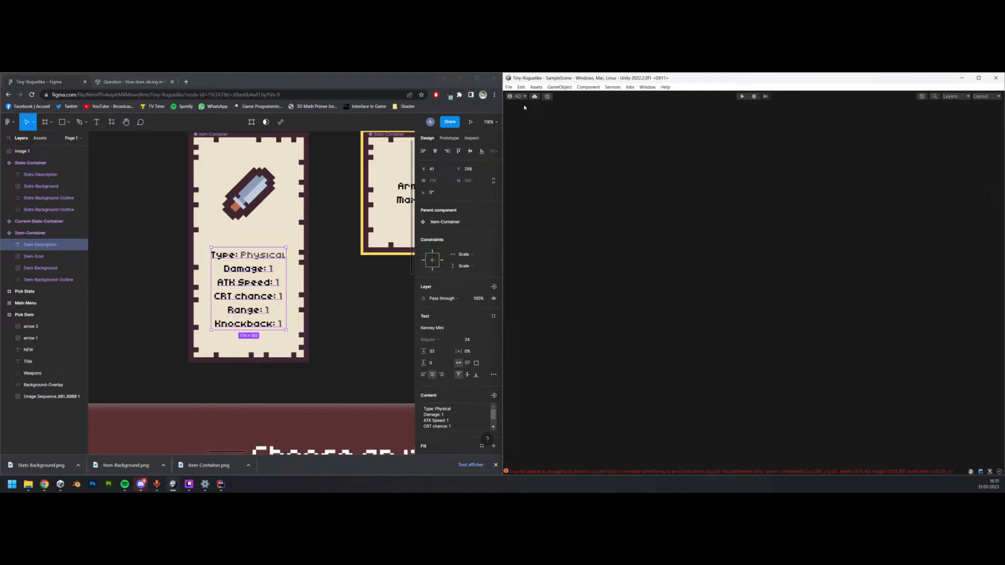
{"action": "scroll", "coordinate": [823, 409], "scroll_direction": "up", "scroll_amount": 10}
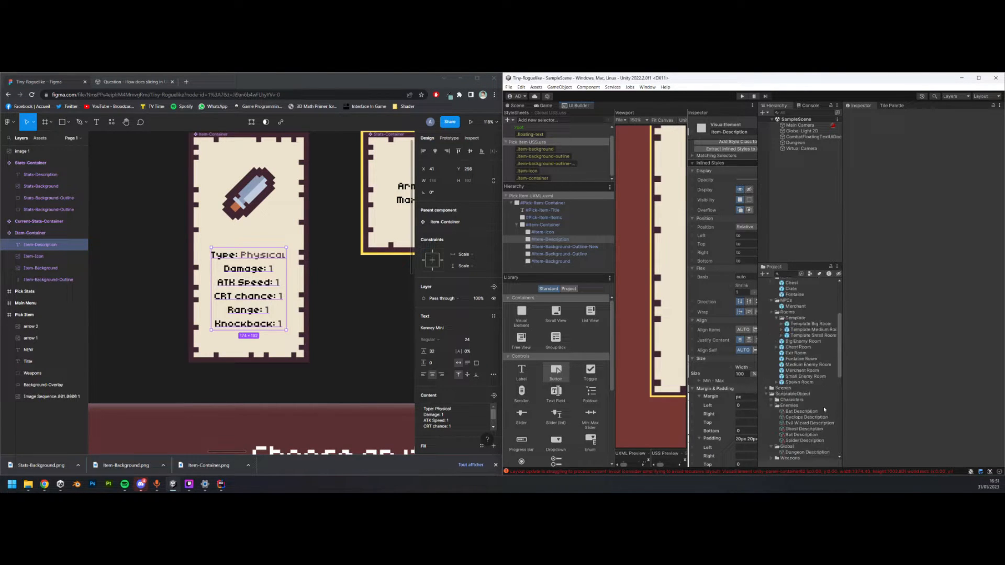
{"action": "scroll", "coordinate": [815, 383], "scroll_direction": "up", "scroll_amount": 5}
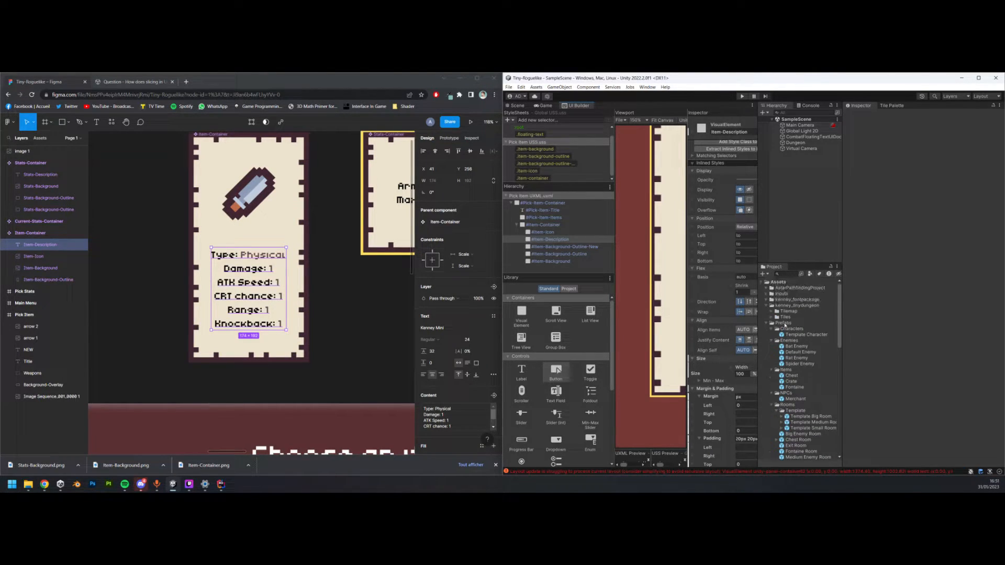
{"action": "left_click", "coordinate": [768, 323]}
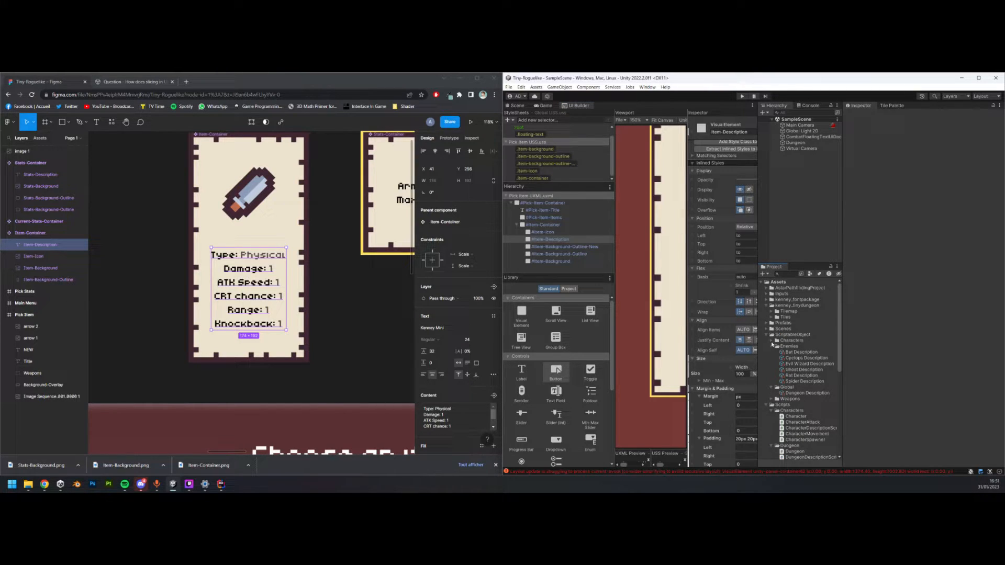
{"action": "scroll", "coordinate": [772, 344], "scroll_direction": "down", "scroll_amount": 2}
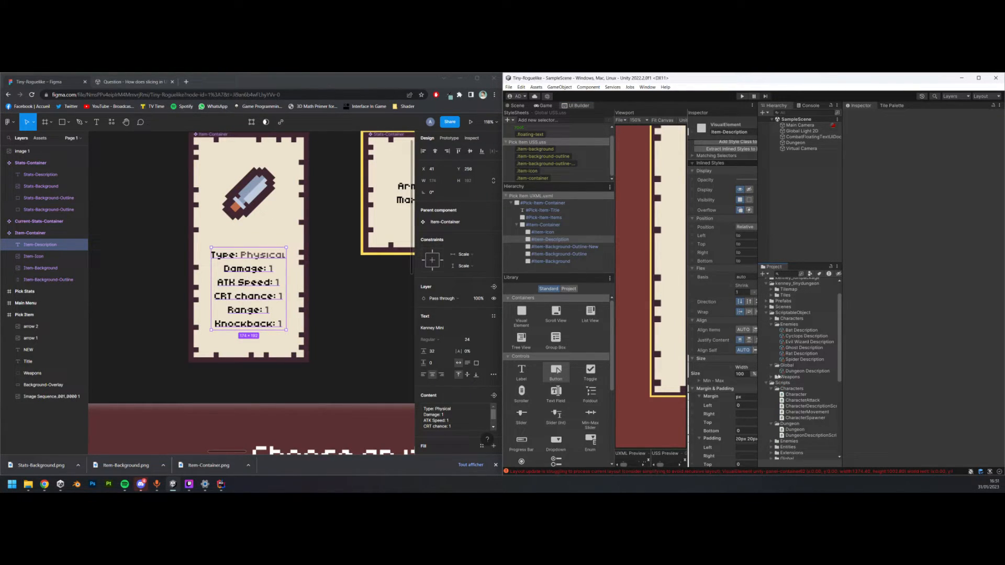
{"action": "left_click", "coordinate": [771, 377]}
{"action": "left_click", "coordinate": [807, 400]}
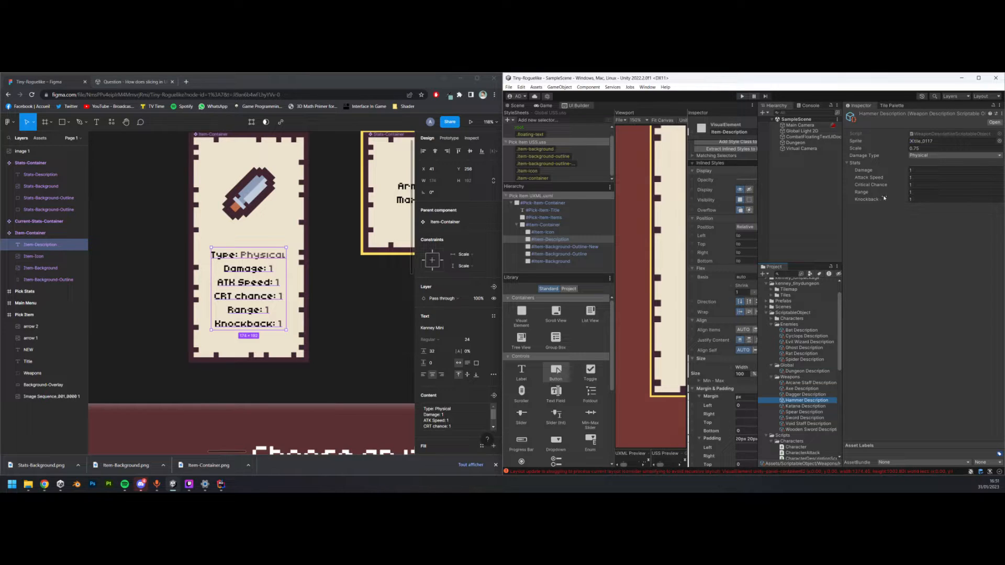
- Reselect Item-Description and compare the stat lines on the Figma item card with the Hammer Description asset's fields
{"action": "left_click", "coordinate": [551, 269]}
{"action": "left_click", "coordinate": [573, 239]}
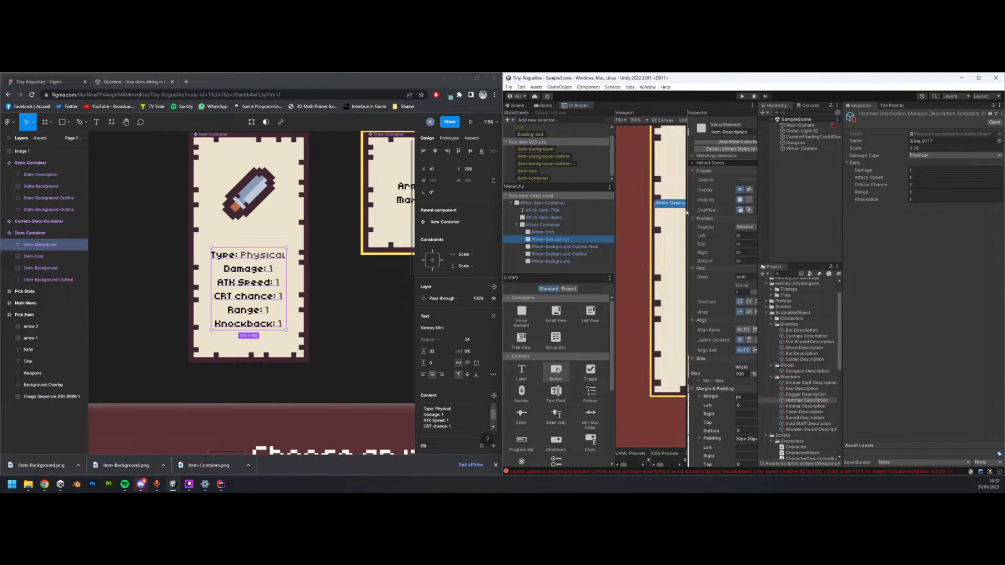
{"action": "double_click", "coordinate": [585, 107]}
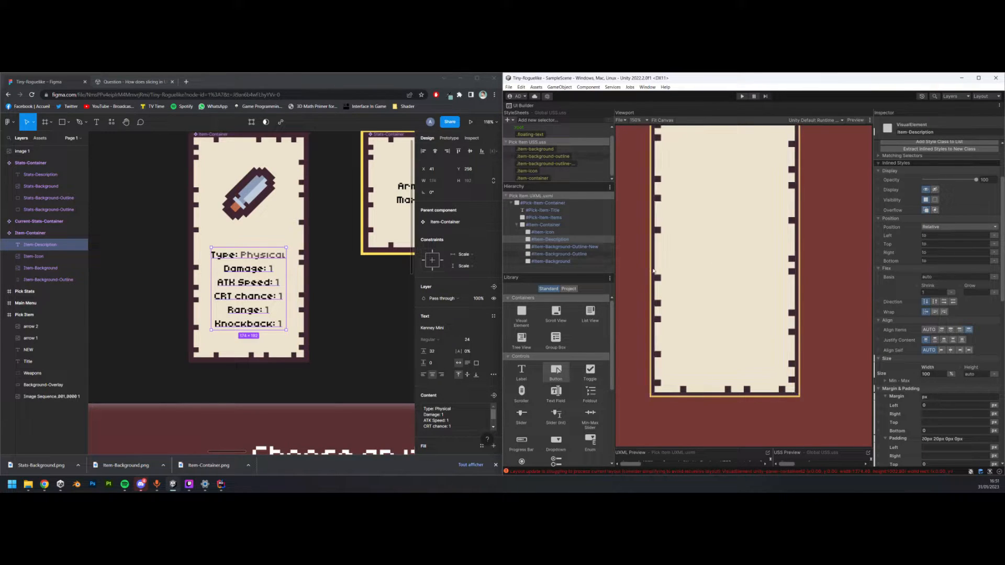
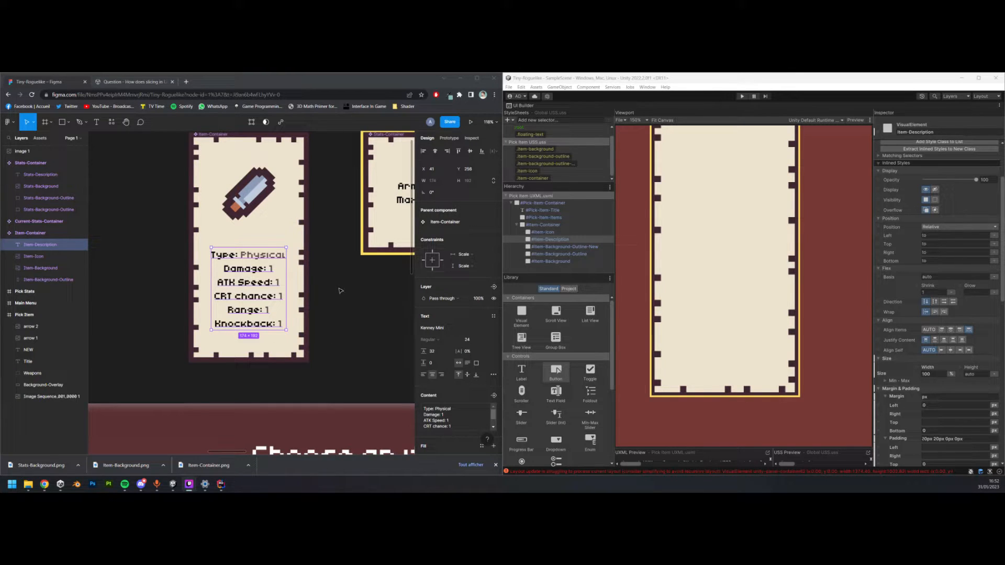
{"action": "scroll", "coordinate": [340, 293], "scroll_direction": "down", "scroll_amount": 1}
{"action": "scroll", "coordinate": [346, 306], "scroll_direction": "up", "scroll_amount": 3}
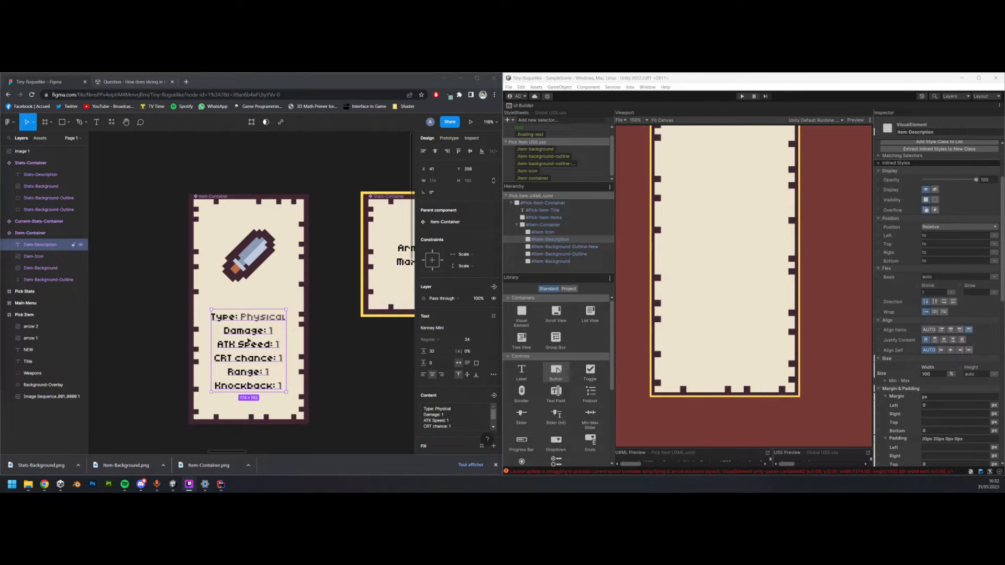
{"action": "double_click", "coordinate": [525, 104]}
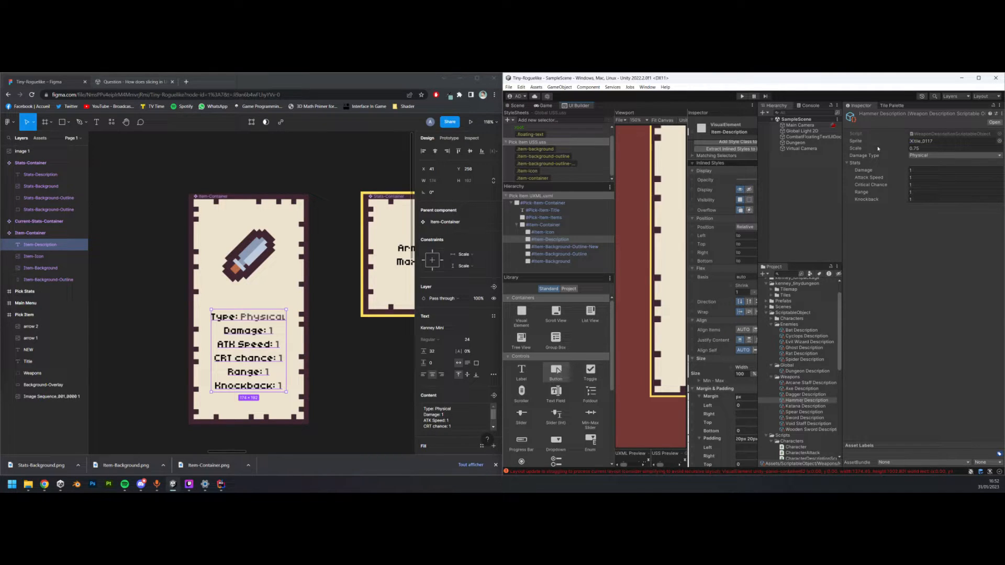
{"action": "scroll", "coordinate": [671, 236], "scroll_direction": "down", "scroll_amount": 5}
{"action": "scroll", "coordinate": [680, 246], "scroll_direction": "down", "scroll_amount": 1}
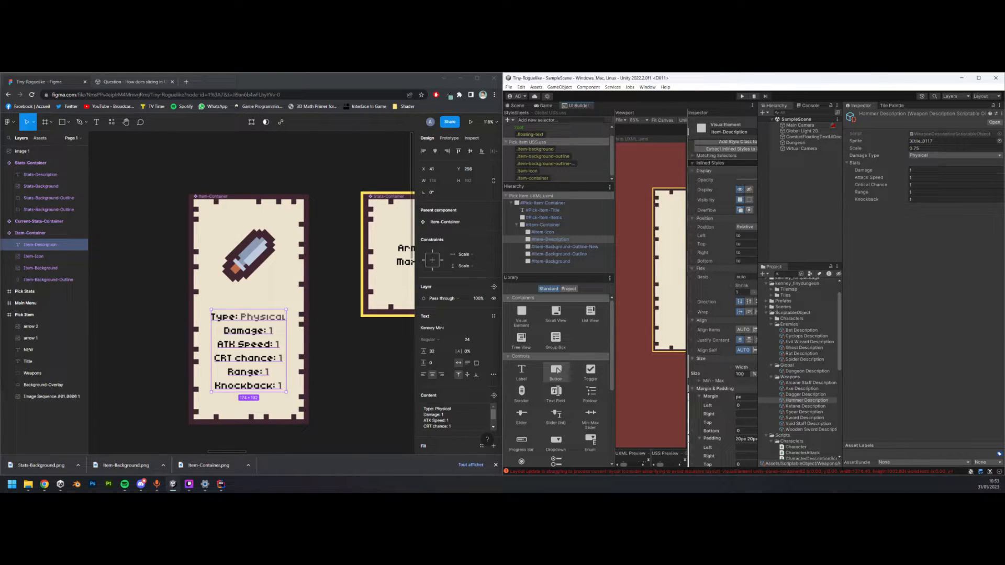
- Maximize the UI Builder, add a Label inside Item-Description, and name it Item-Description-Field-Key
{"action": "key", "text": "shift+space"}
{"action": "scroll", "coordinate": [711, 243], "scroll_direction": "up", "scroll_amount": 1}
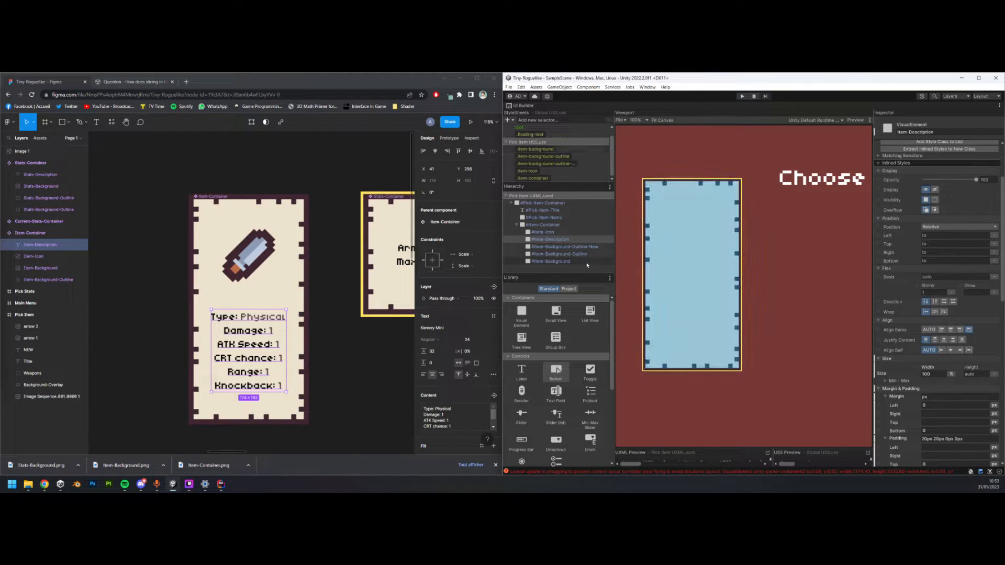
{"action": "left_click", "coordinate": [556, 241]}
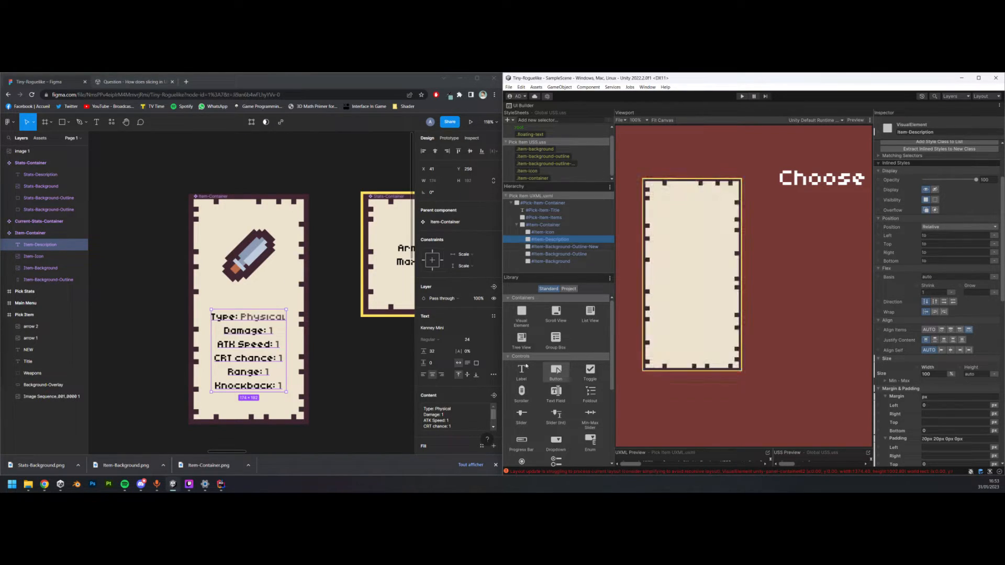
{"action": "left_click_drag", "start_coordinate": [522, 378], "coordinate": [551, 244]}
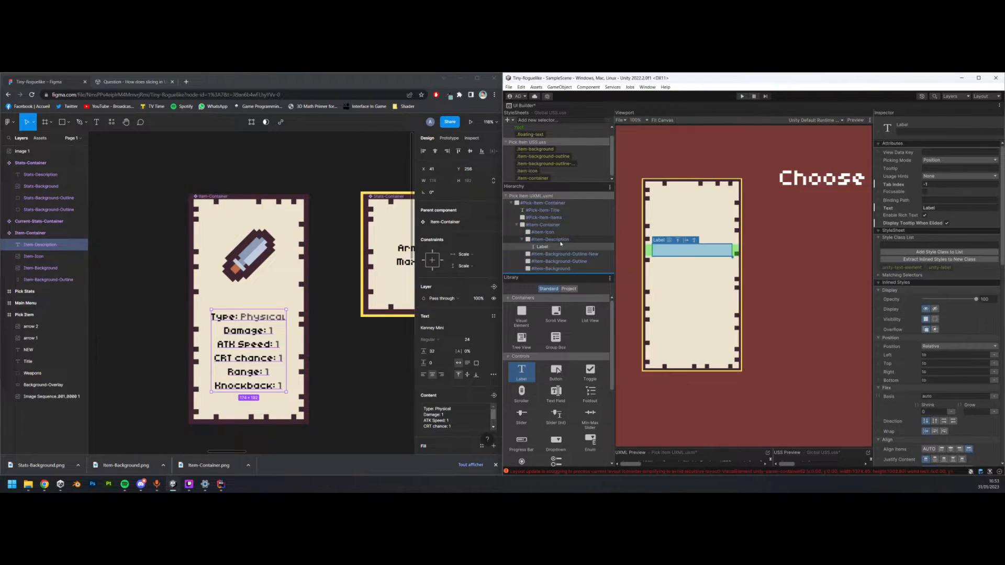
{"action": "left_click", "coordinate": [551, 240]}
{"action": "double_click", "coordinate": [543, 247]}
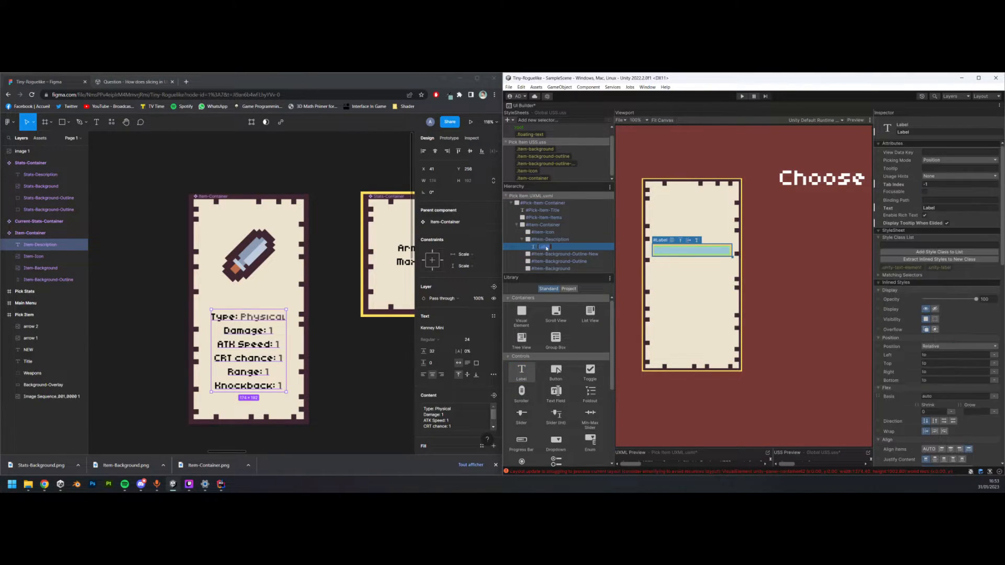
{"action": "type", "text": "Item"}
{"action": "type", "text": "-Descrip"}
{"action": "type", "text": "tion-Fiel"}
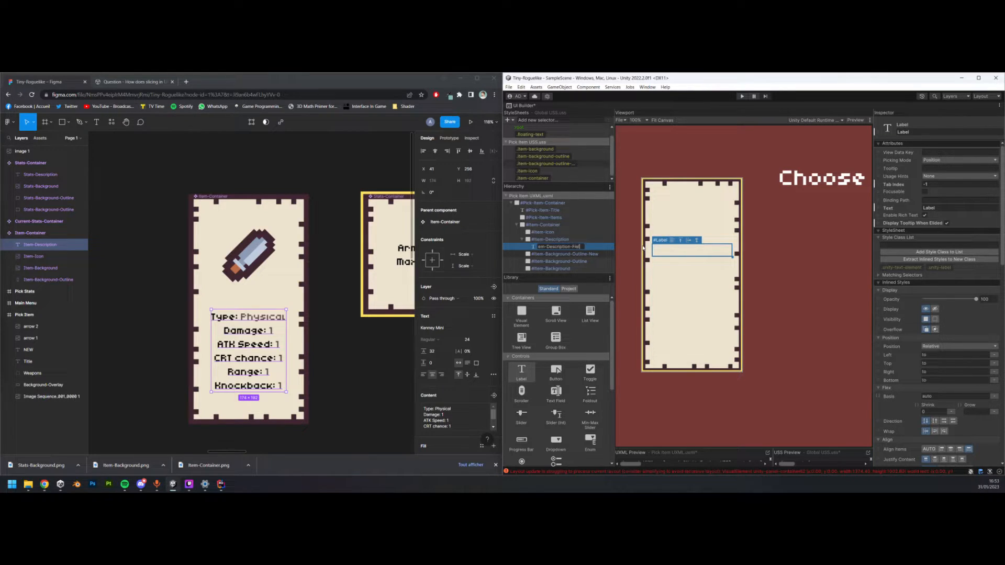
{"action": "type", "text": "d-Key"}
{"action": "key", "text": "Return"}
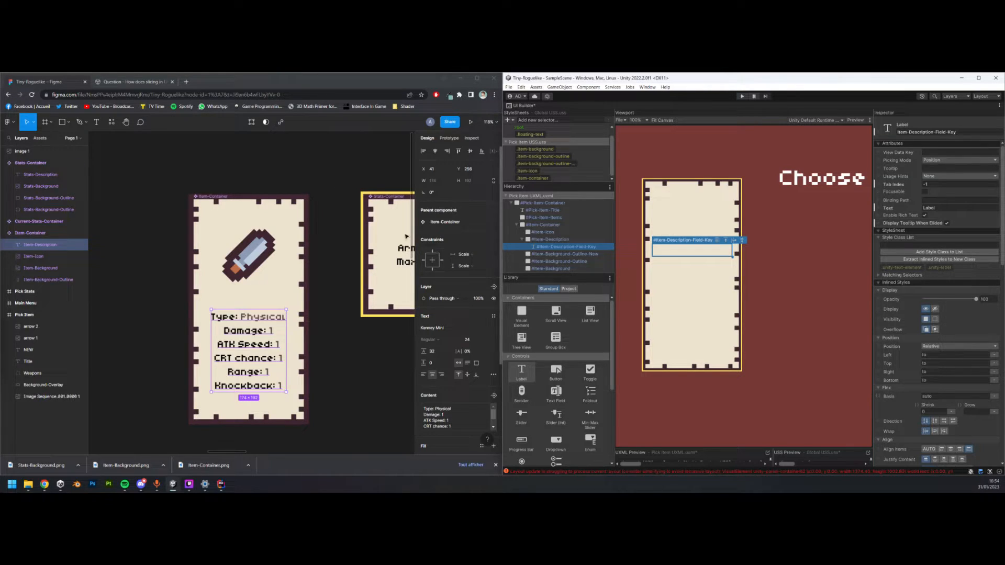
- Duplicate the Item-Description-Field-Key label and rename the copy Item-Description-Field-Value
{"action": "scroll", "coordinate": [359, 211], "scroll_direction": "down", "scroll_amount": 2, "text": "ctrl"}
{"action": "middle_click_drag", "start_coordinate": [398, 187], "coordinate": [308, 211]}
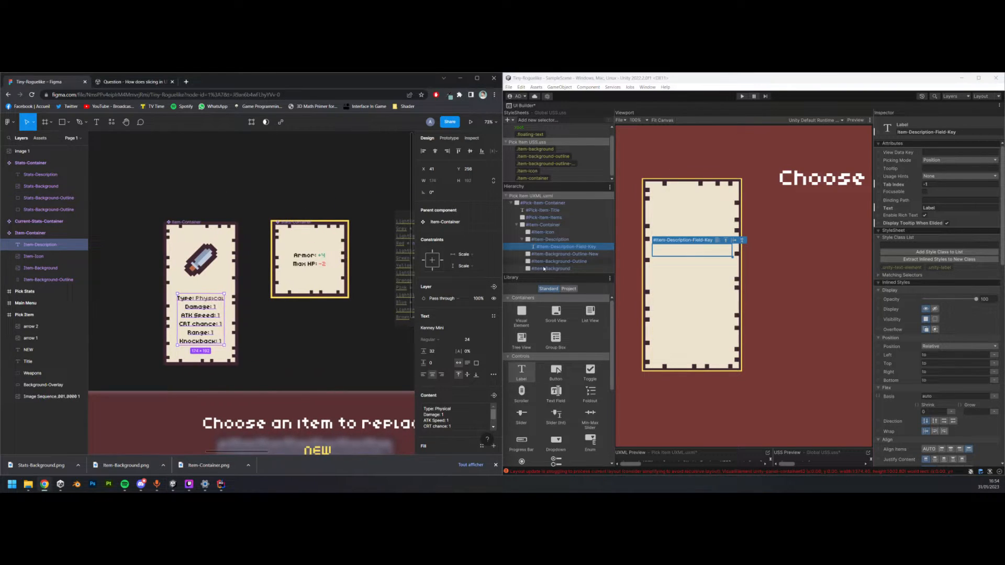
{"action": "left_click", "coordinate": [562, 247]}
{"action": "key", "text": "ctrl+d"}
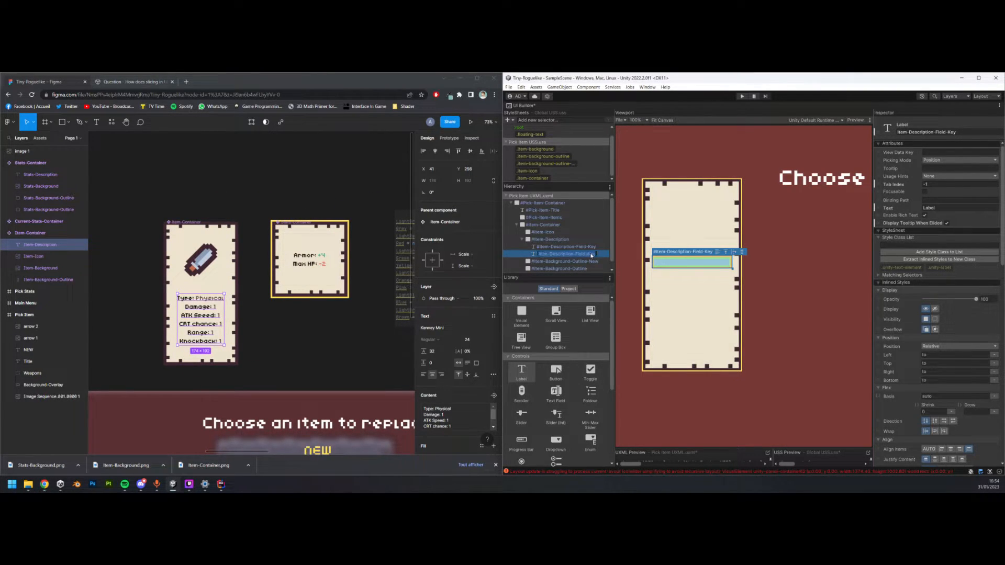
{"action": "left_click", "coordinate": [591, 255]}
{"action": "key", "text": "BackSpace"}
{"action": "key", "text": "BackSpace"}
{"action": "key", "text": "BackSpace"}
{"action": "type", "text": "Value"}
{"action": "key", "text": "Return"}
- Lay out Item-Description's children in a row with space-between justification and set its own alignment to center
{"action": "left_click", "coordinate": [559, 240]}
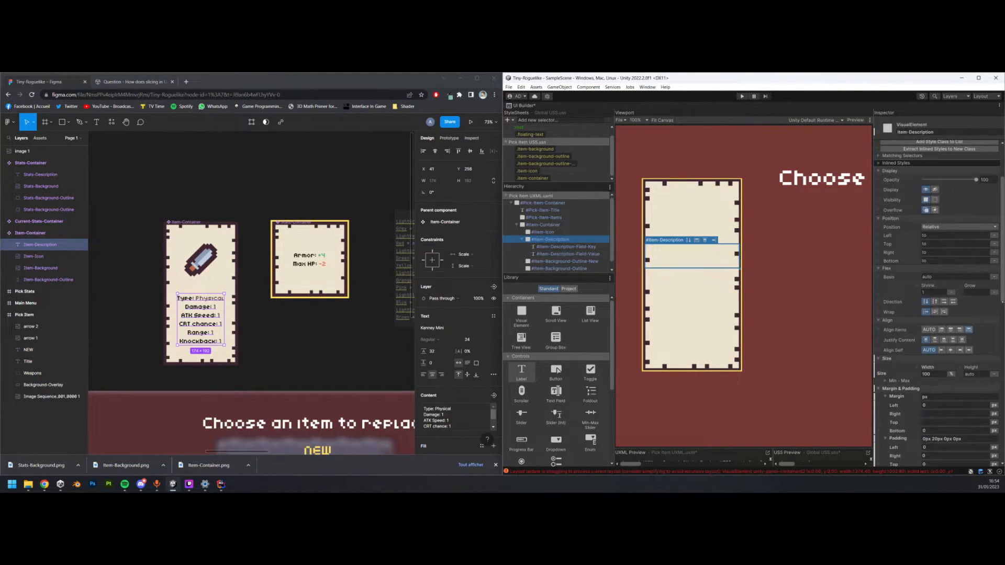
{"action": "left_click", "coordinate": [944, 302]}
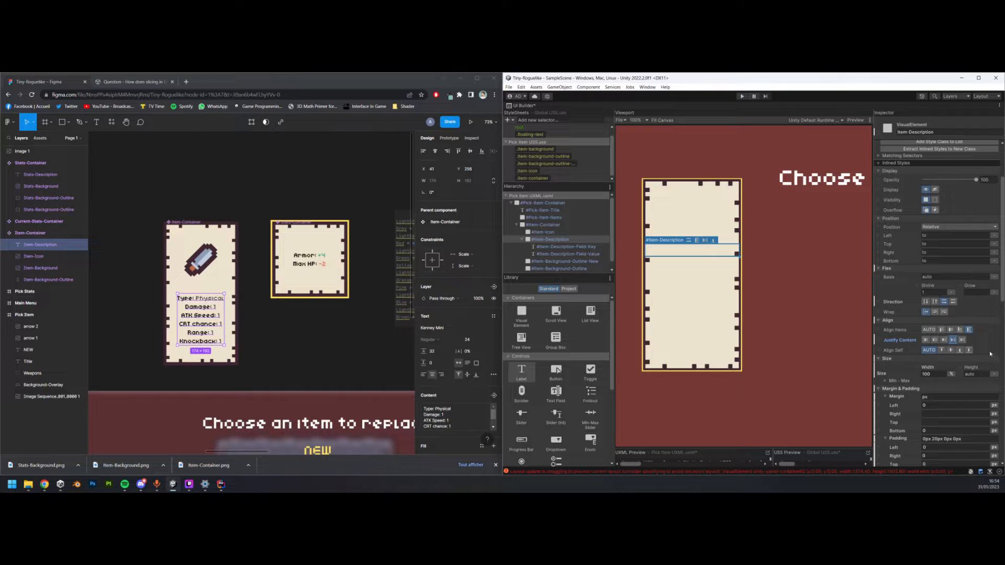
{"action": "left_click", "coordinate": [951, 350]}
{"action": "left_click", "coordinate": [564, 240]}
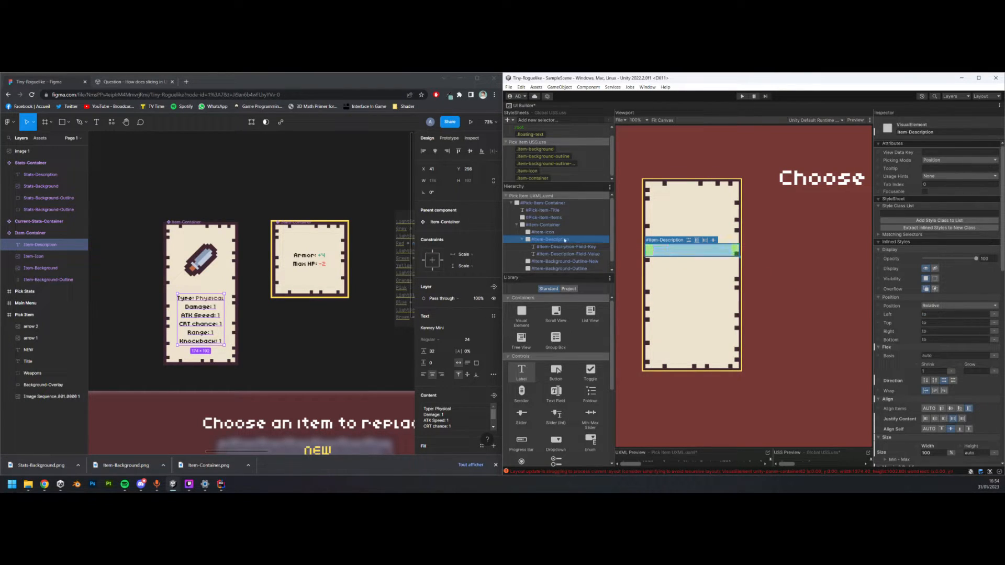
{"action": "left_click", "coordinate": [912, 214]}
{"action": "type", "text": "item-description"}
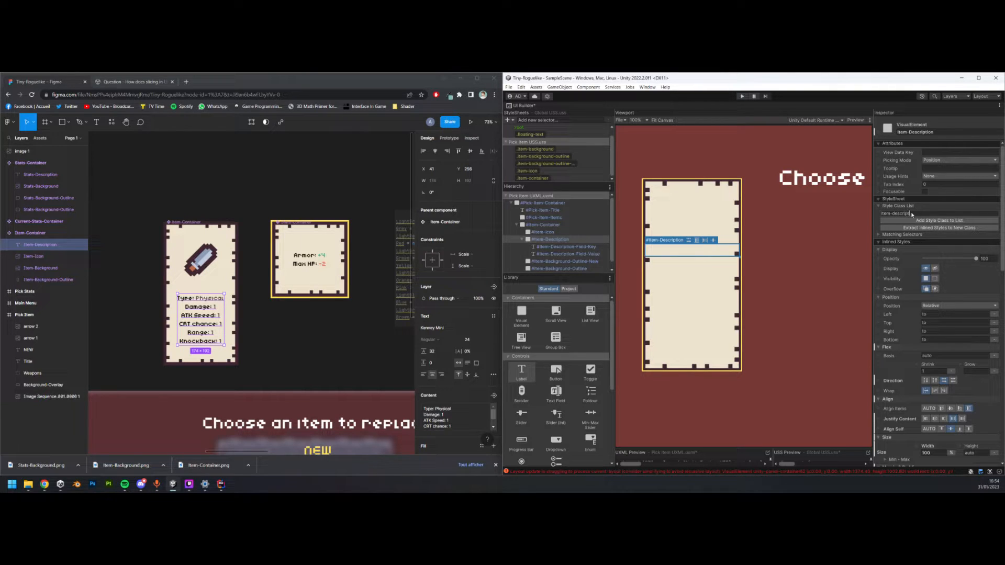
{"action": "key", "text": "Return"}
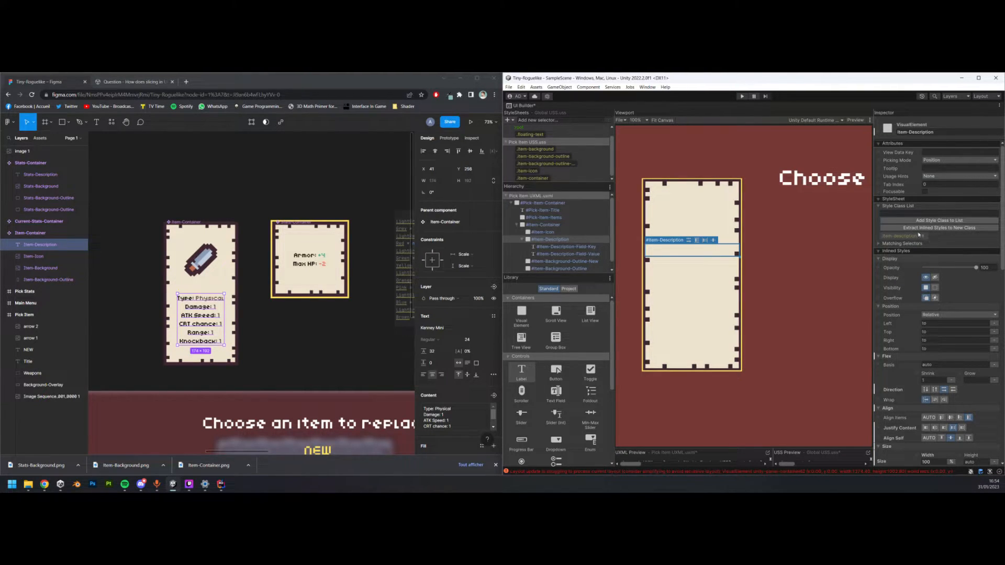
{"action": "left_click", "coordinate": [921, 235]}
- Extract Item-Description's inlined styles to a new style class named item-description
{"action": "left_click", "coordinate": [907, 214]}
{"action": "type", "text": "item-description"}
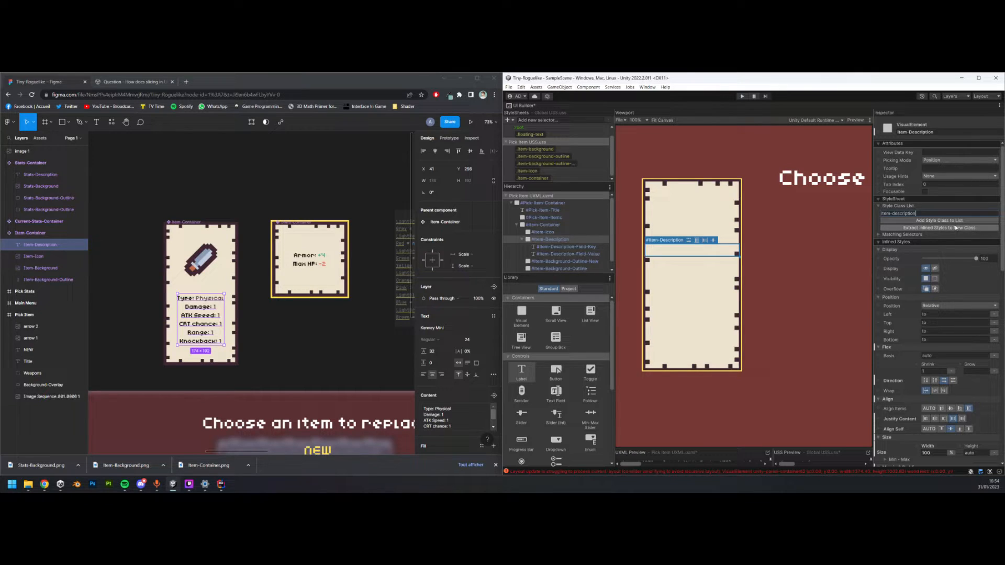
{"action": "scroll", "coordinate": [956, 228], "scroll_direction": "down", "scroll_amount": 10}
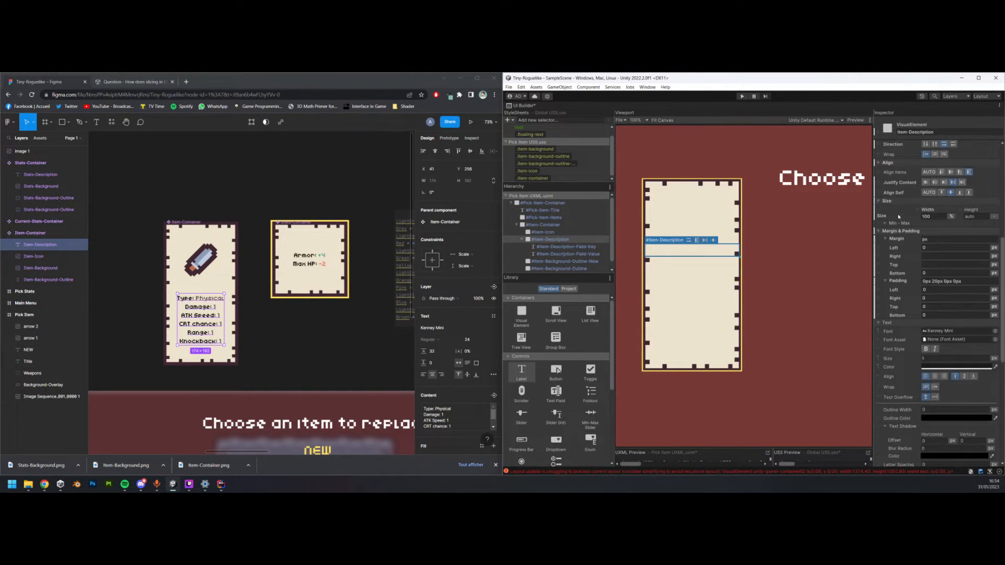
{"action": "scroll", "coordinate": [900, 179], "scroll_direction": "up", "scroll_amount": 12}
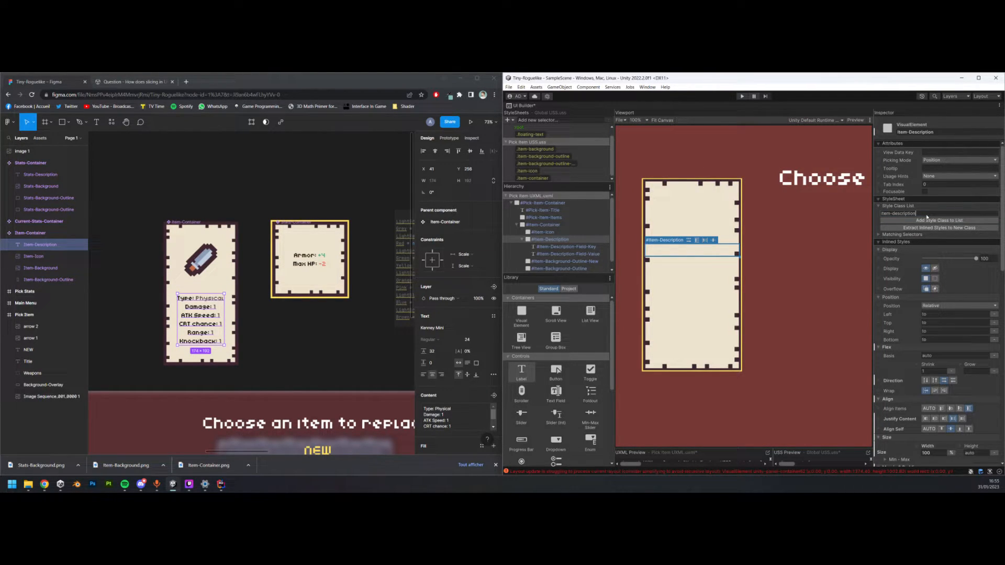
{"action": "left_click", "coordinate": [947, 228]}
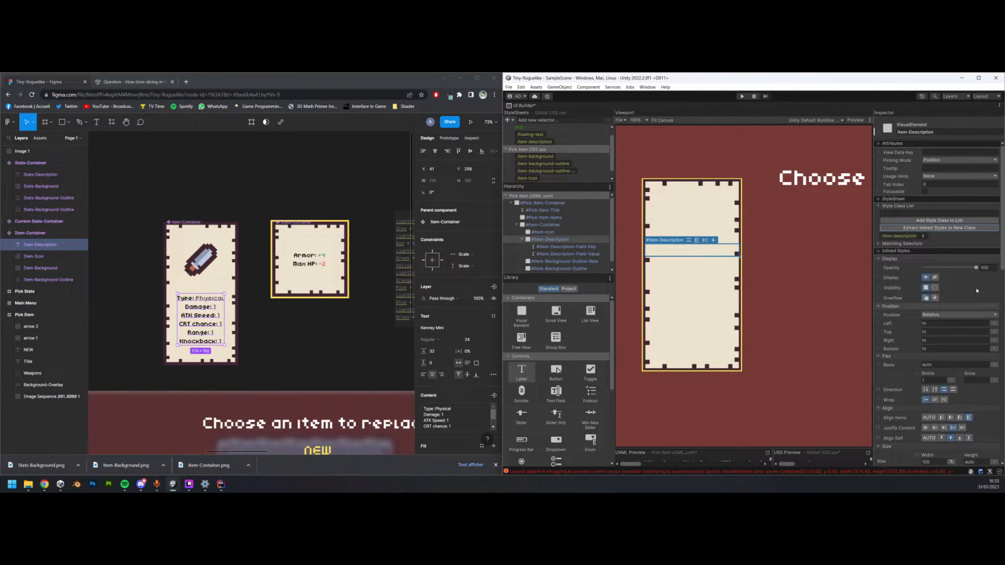
- Set the margin and padding of the Item-Description-Field-Key label to 0 px on all sides
{"action": "left_click", "coordinate": [589, 247]}
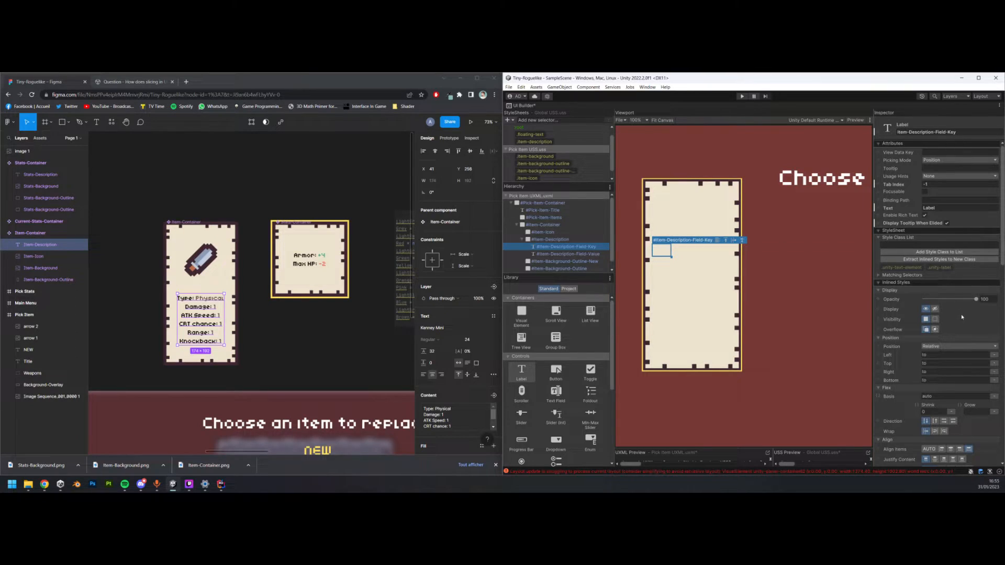
{"action": "scroll", "coordinate": [962, 338], "scroll_direction": "down", "scroll_amount": 3}
{"action": "scroll", "coordinate": [964, 338], "scroll_direction": "down", "scroll_amount": 3}
{"action": "left_click", "coordinate": [964, 319]}
{"action": "type", "text": "0"}
{"action": "key", "text": "Return"}
{"action": "left_click", "coordinate": [972, 364]}
{"action": "type", "text": "0"}
{"action": "key", "text": "Return"}
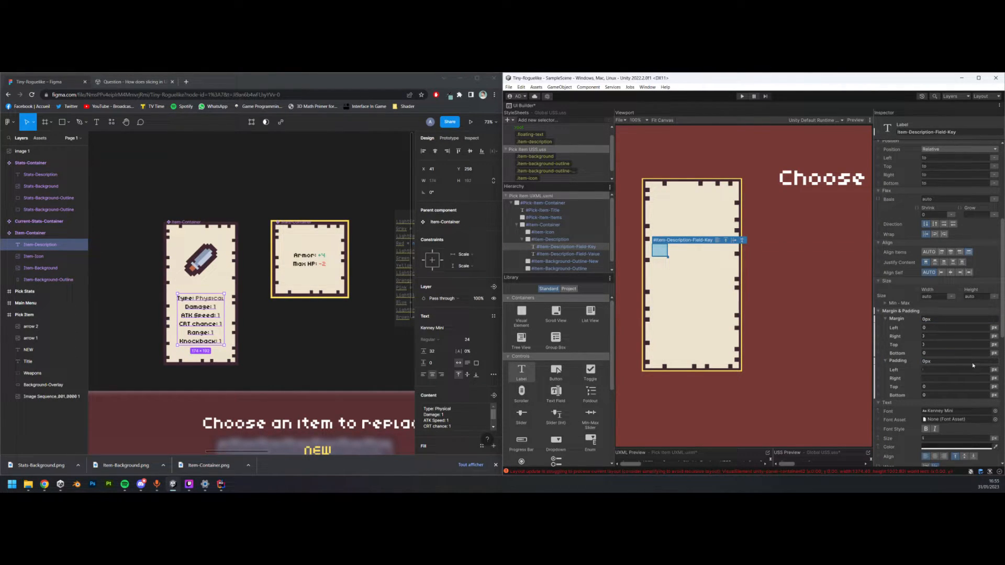
- Set the Item-Description-Field-Key label's width to 100 px and its flex grow to 1
{"action": "scroll", "coordinate": [973, 364], "scroll_direction": "up", "scroll_amount": 3}
{"action": "scroll", "coordinate": [945, 361], "scroll_direction": "up", "scroll_amount": 3}
{"action": "left_click", "coordinate": [940, 435]}
{"action": "type", "text": "100"}
{"action": "key", "text": "Return"}
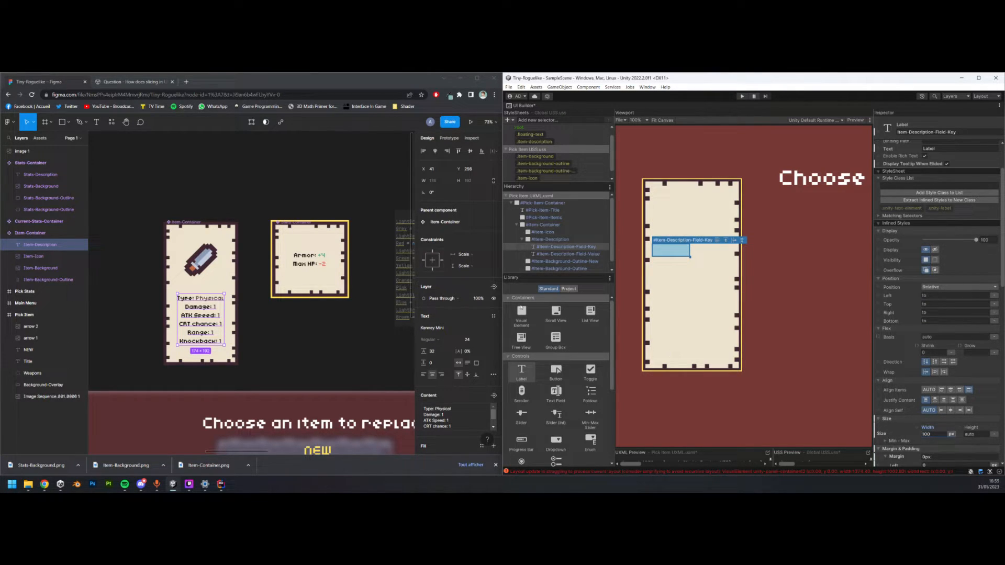
{"action": "left_click", "coordinate": [582, 249]}
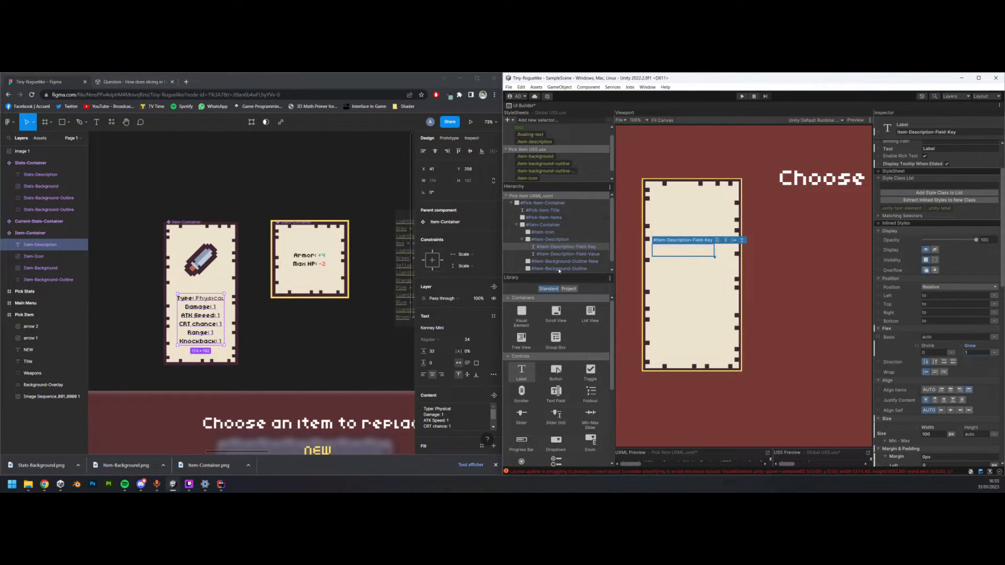
- Create a new USS selector from the Item-Description-Field-Key label's unity-text-element class
{"action": "left_click", "coordinate": [582, 249]}
{"action": "scroll", "coordinate": [922, 248], "scroll_direction": "up", "scroll_amount": 3}
{"action": "left_click", "coordinate": [922, 246]}
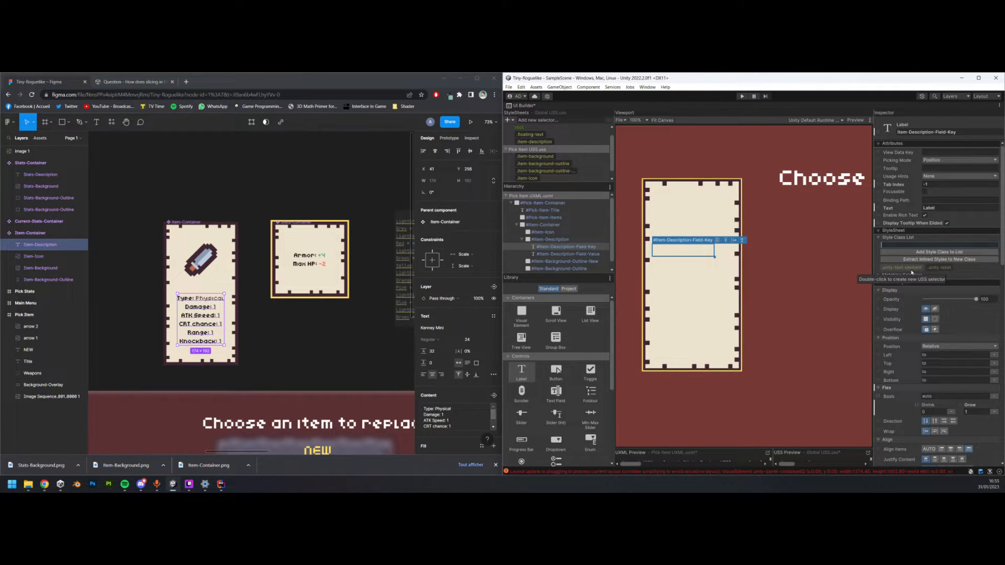
{"action": "double_click", "coordinate": [898, 268]}
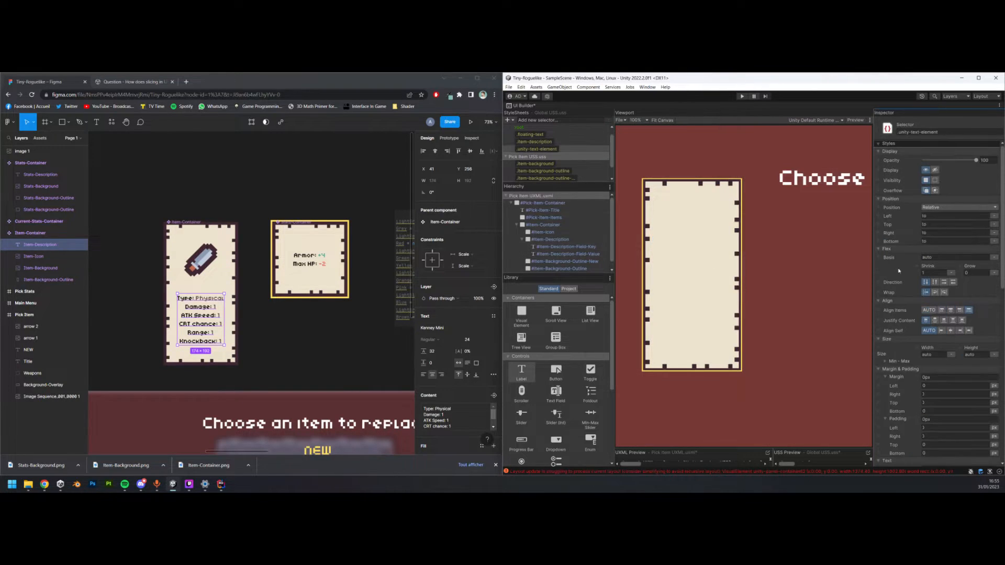
- Delete the unity-text-element selector from the Global USS style sheet
{"action": "left_click", "coordinate": [568, 149]}
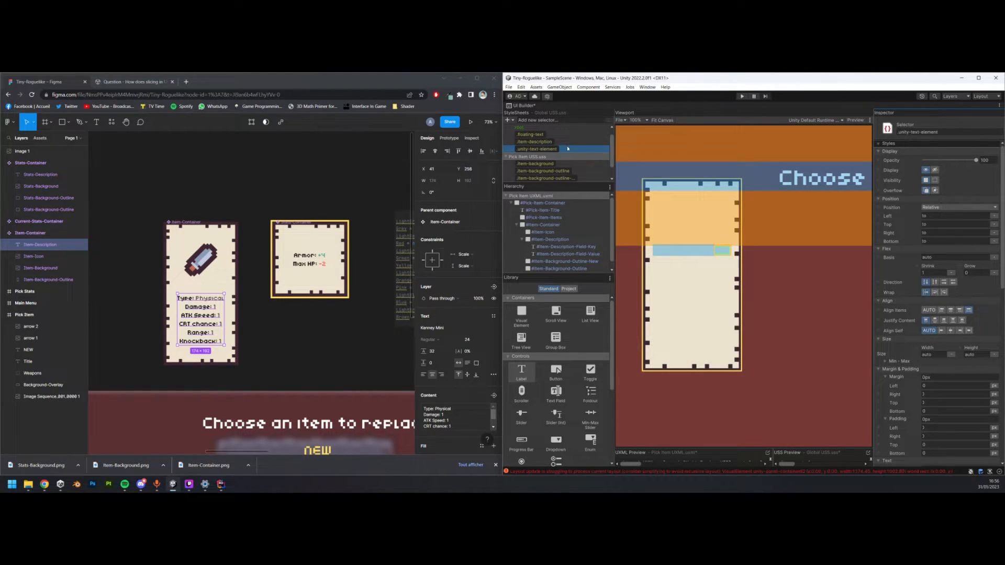
{"action": "scroll", "coordinate": [970, 341], "scroll_direction": "down", "scroll_amount": 10}
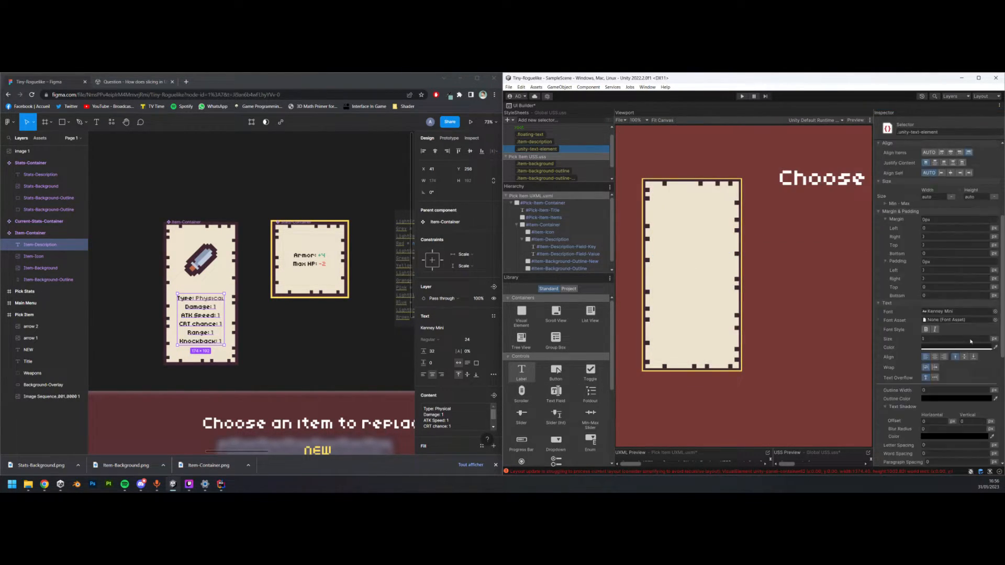
{"action": "scroll", "coordinate": [970, 340], "scroll_direction": "down", "scroll_amount": 3}
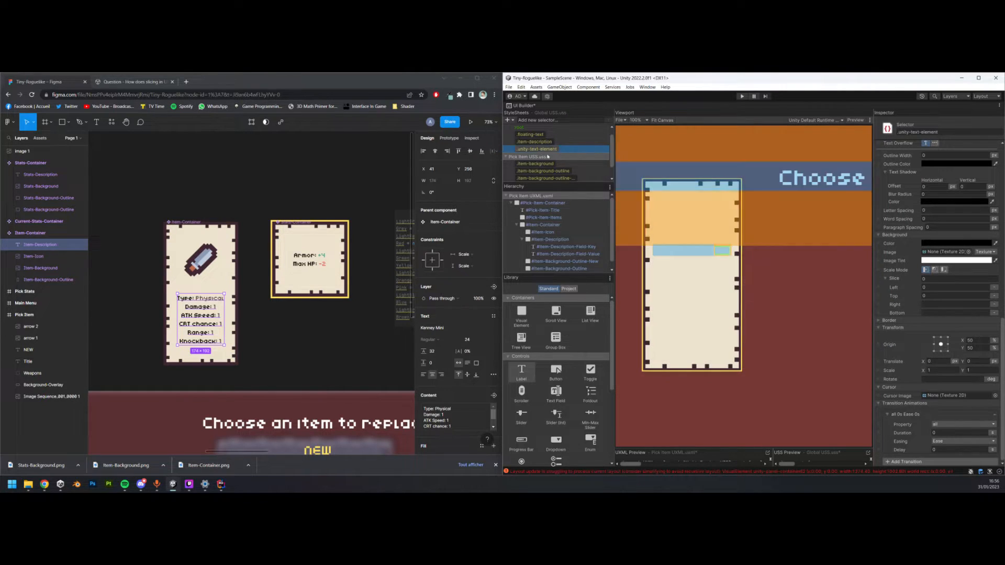
{"action": "key", "text": "Delete"}
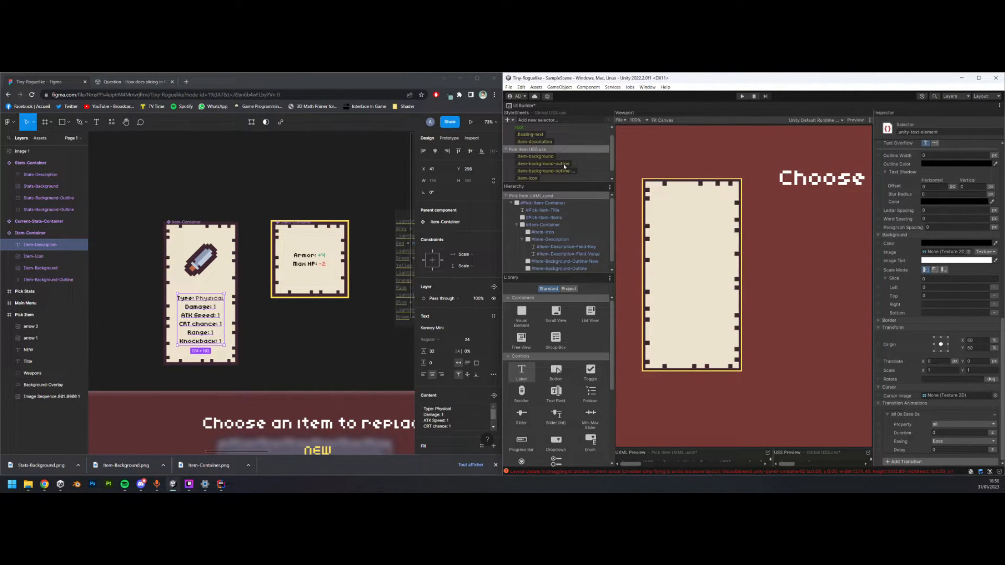
{"action": "scroll", "coordinate": [565, 173], "scroll_direction": "down", "scroll_amount": 1}
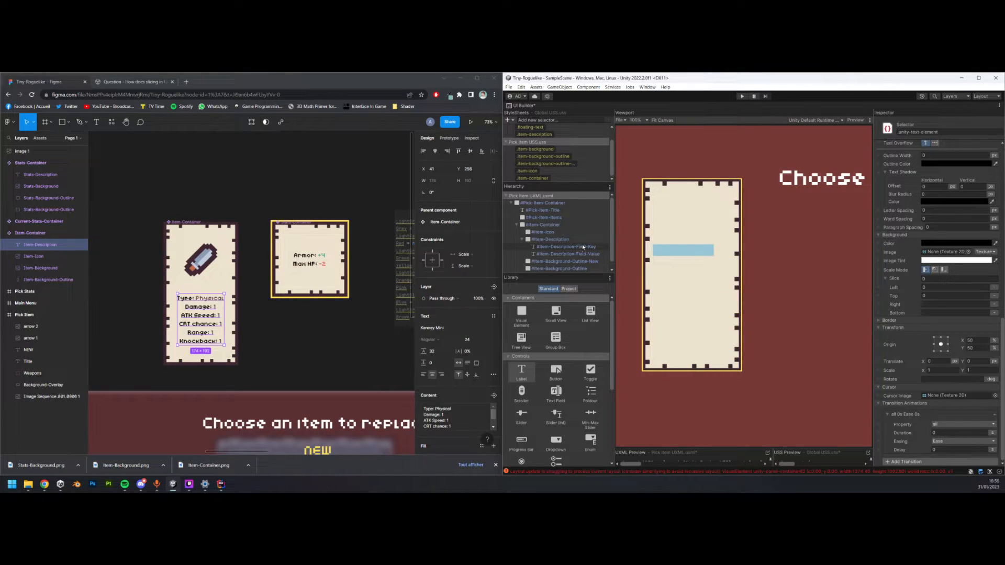
- Extract the Item-Description-Field-Key label's inlined styles to a new style class named item-description-field-text
{"action": "left_click", "coordinate": [583, 247]}
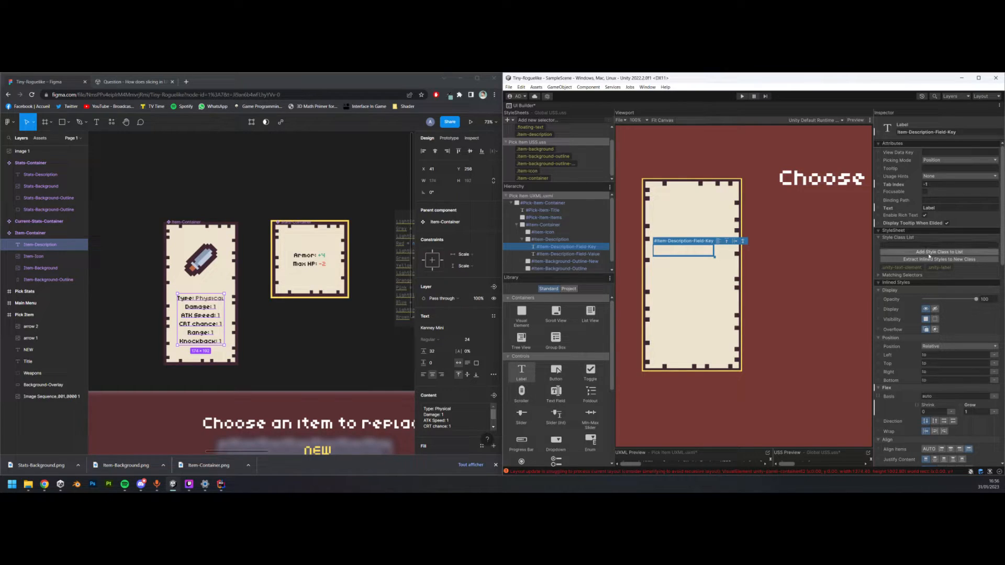
{"action": "left_click", "coordinate": [943, 246]}
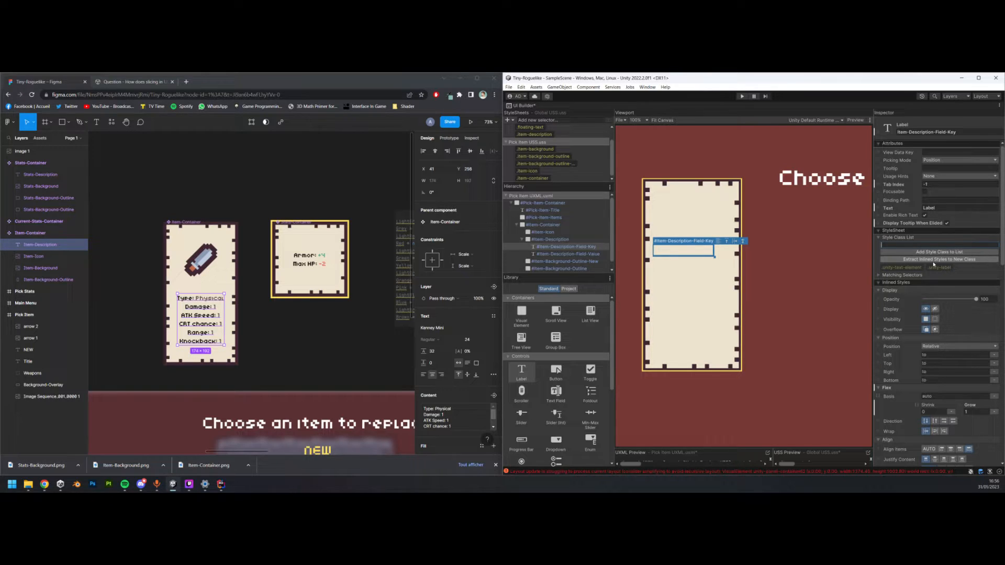
{"action": "left_click", "coordinate": [590, 254]}
{"action": "left_click", "coordinate": [590, 248]}
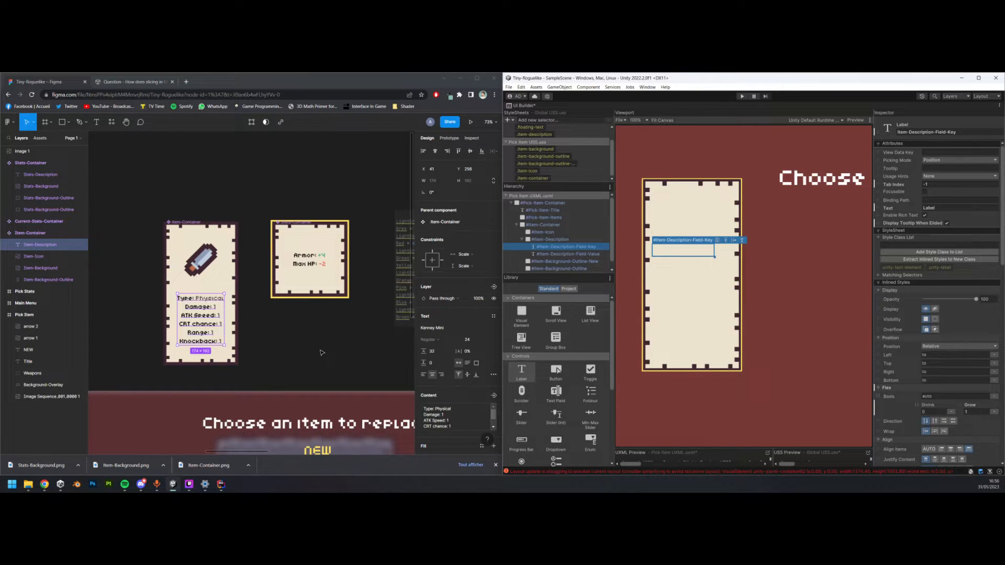
{"action": "left_click", "coordinate": [928, 245]}
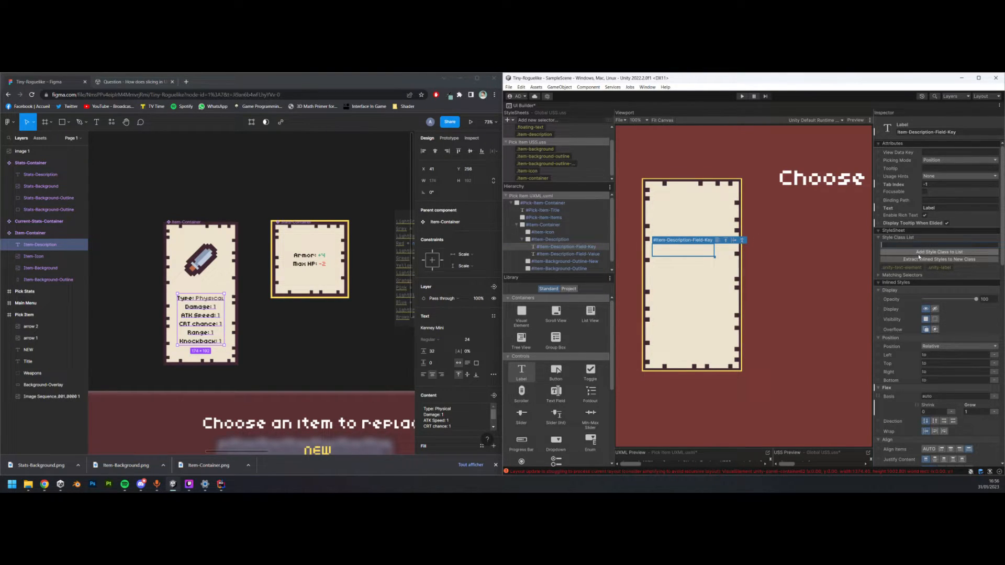
{"action": "type", "text": "item-description-field-text"}
{"action": "left_click", "coordinate": [919, 259]}
- Move the item-description and item-description-field-text selectors to Pick Item USS and try applying item-description-field-text to the Item-Description-Field-Value label
{"action": "scroll", "coordinate": [570, 151], "scroll_direction": "up", "scroll_amount": 2}
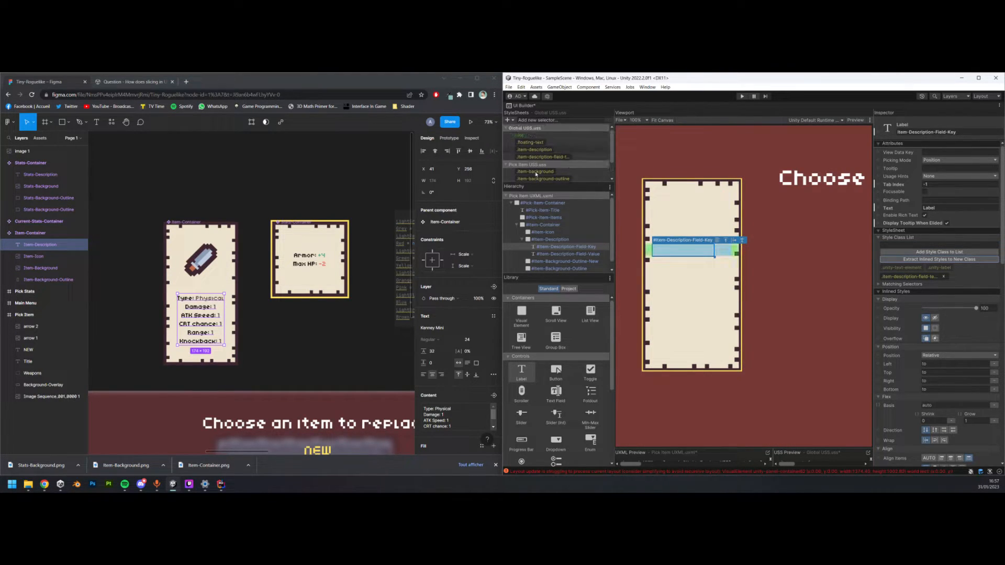
{"action": "left_click_drag", "start_coordinate": [547, 157], "coordinate": [581, 255]}
{"action": "scroll", "coordinate": [547, 157], "scroll_direction": "up", "scroll_amount": 3}
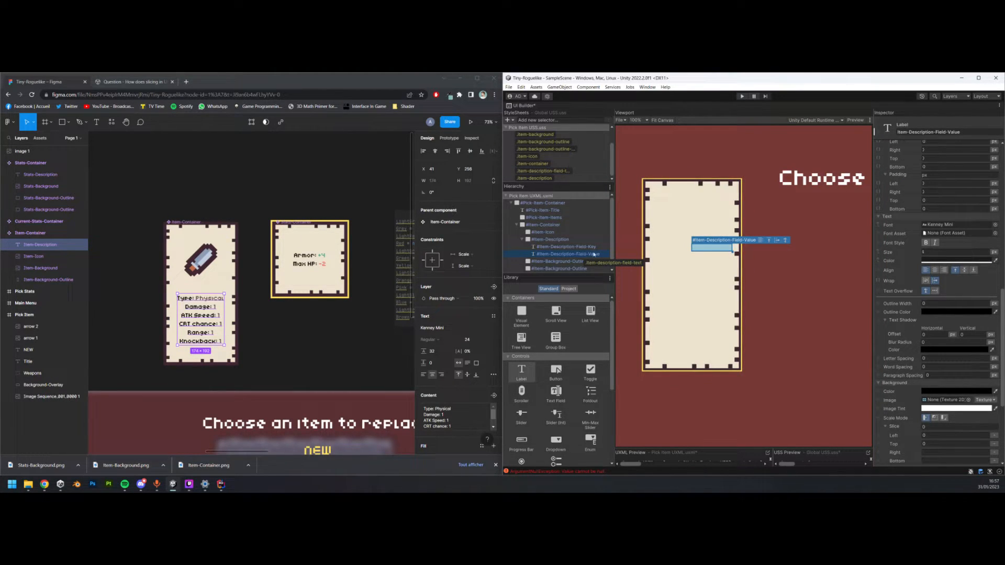
{"action": "scroll", "coordinate": [910, 284], "scroll_direction": "up", "scroll_amount": 10}
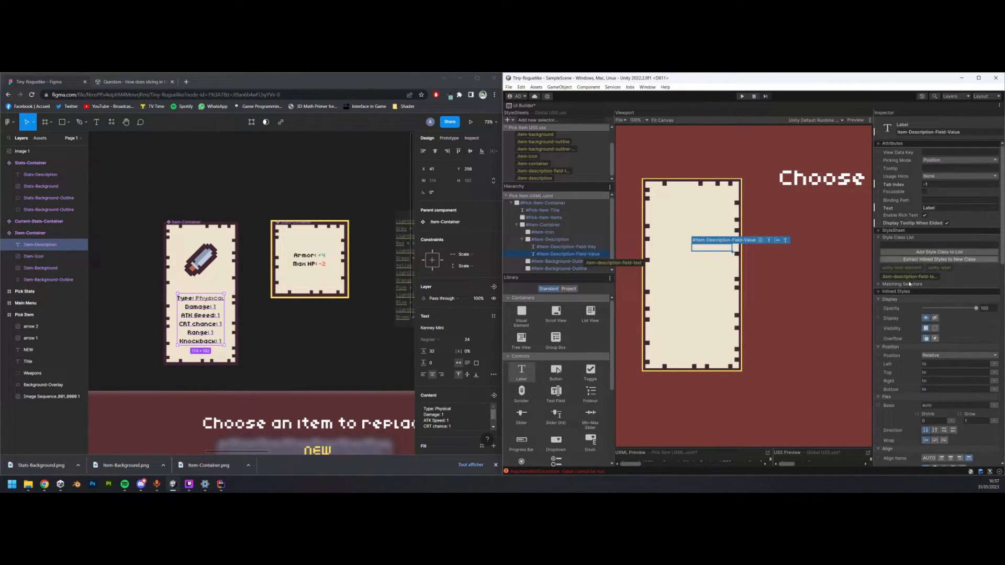
{"action": "left_click", "coordinate": [568, 246]}
{"action": "left_click", "coordinate": [571, 254]}
{"action": "scroll", "coordinate": [619, 267], "scroll_direction": "up", "scroll_amount": 1}
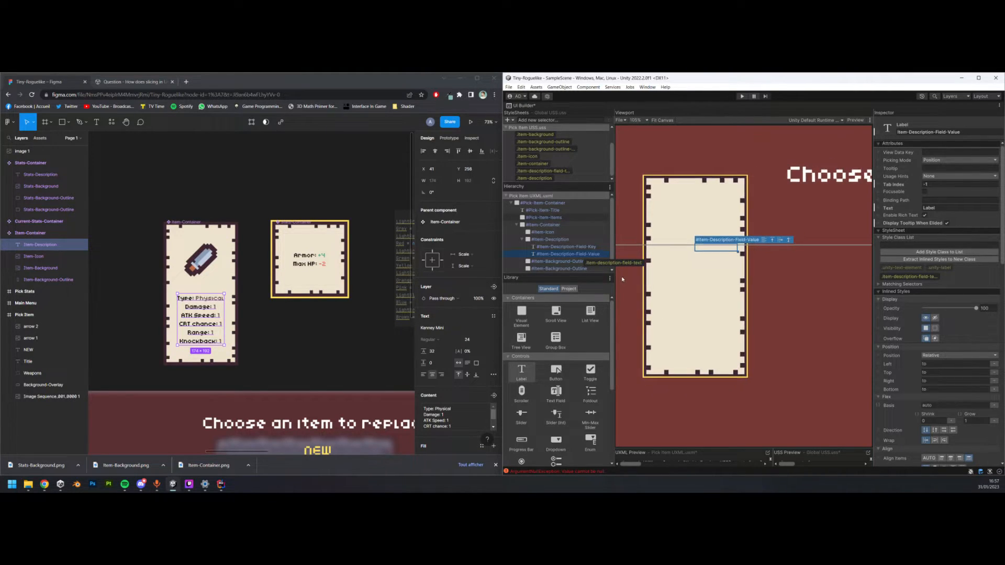
{"action": "scroll", "coordinate": [618, 266], "scroll_direction": "down", "scroll_amount": 2}
{"action": "scroll", "coordinate": [621, 266], "scroll_direction": "down", "scroll_amount": 1}
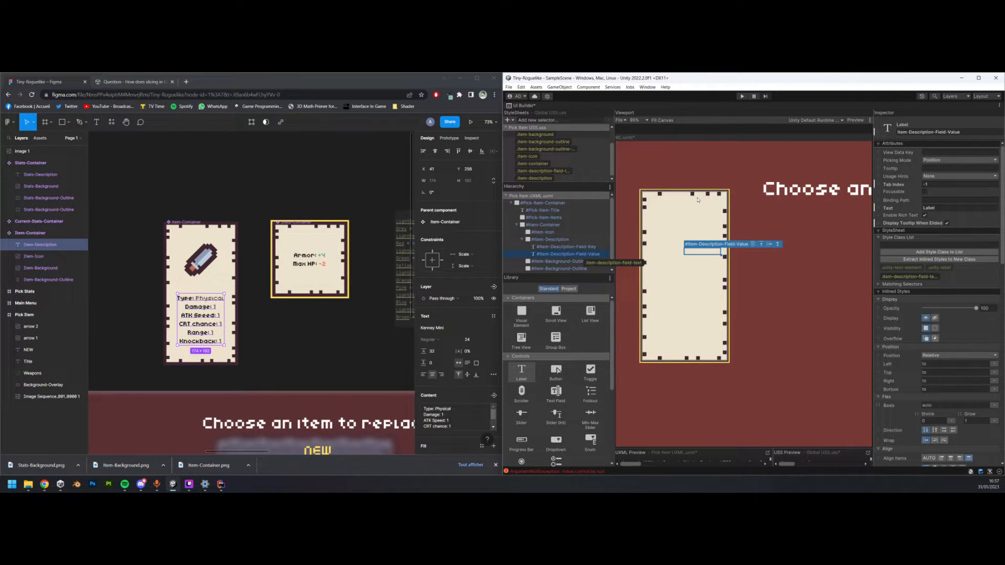
- Save the document, close the UI Builder, reopen it from the Pick Item UXML asset, and dock and maximize it
{"action": "key", "text": "ctrl+s"}
{"action": "double_click", "coordinate": [525, 106]}
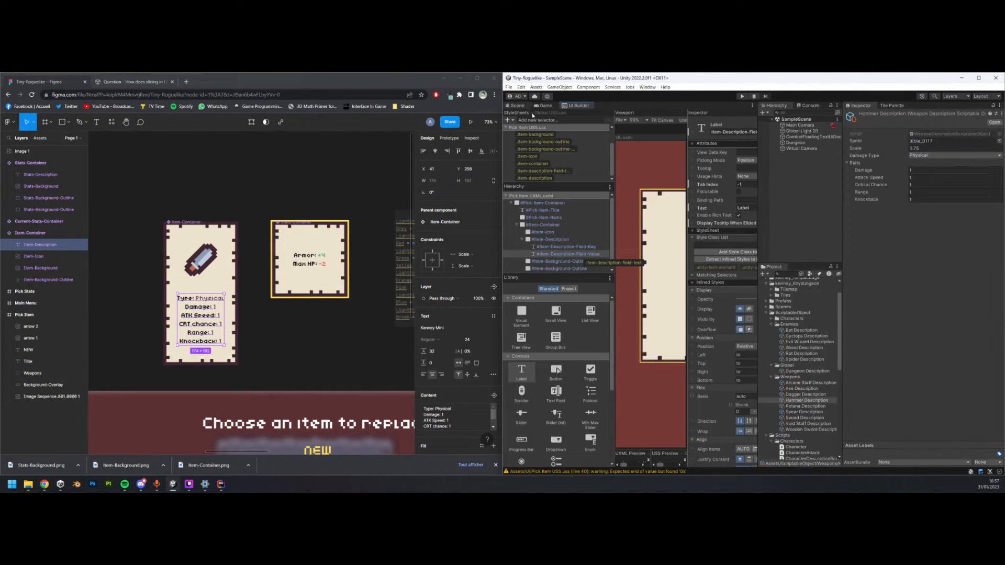
{"action": "middle_click", "coordinate": [581, 105]}
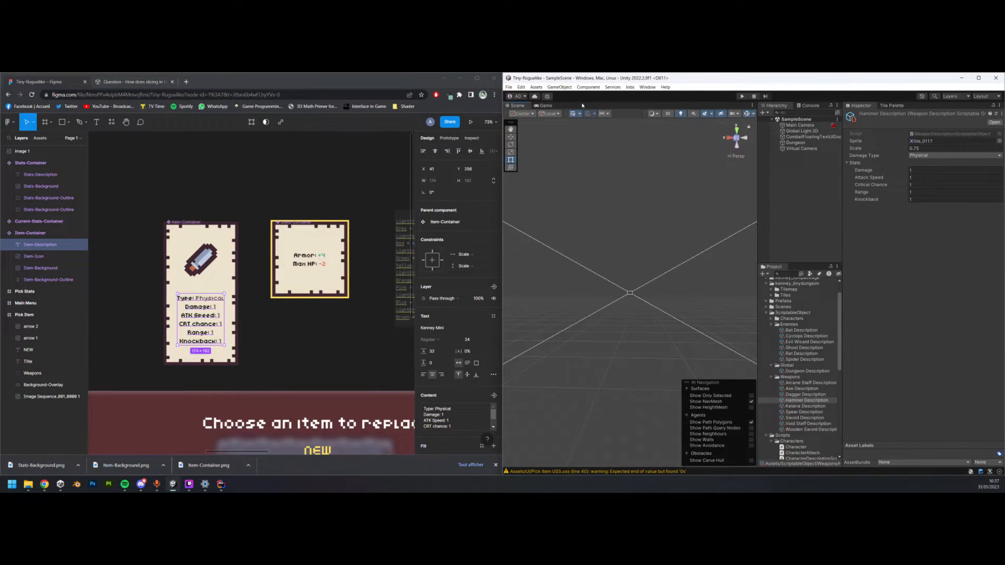
{"action": "scroll", "coordinate": [816, 352], "scroll_direction": "down", "scroll_amount": 10}
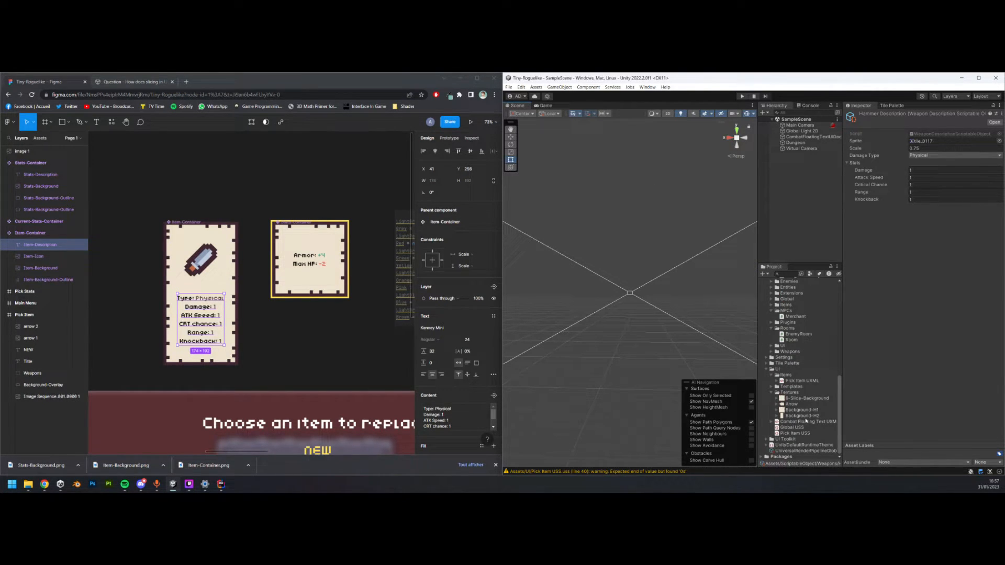
{"action": "double_click", "coordinate": [801, 380]}
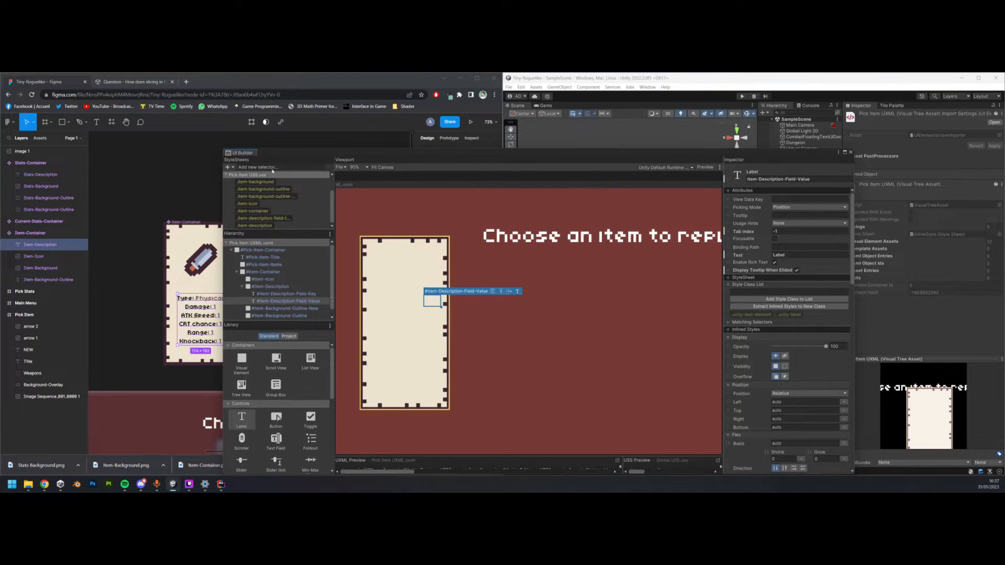
{"action": "left_click_drag", "start_coordinate": [244, 153], "coordinate": [581, 107]}
{"action": "double_click", "coordinate": [582, 106]}
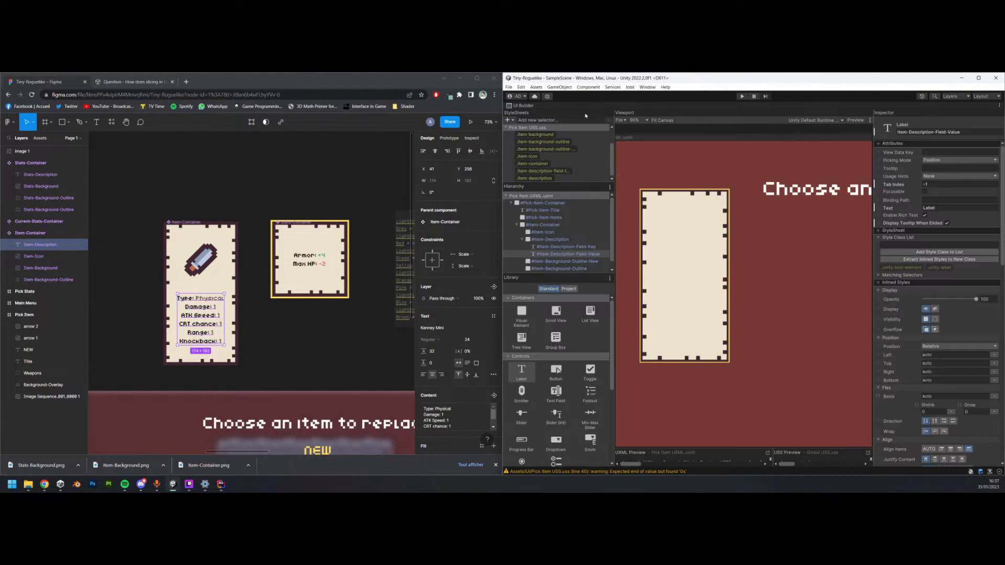
- Compare the style classes of the key and value labels and try again to apply item-description-field-text to the value label
{"action": "left_click", "coordinate": [587, 246]}
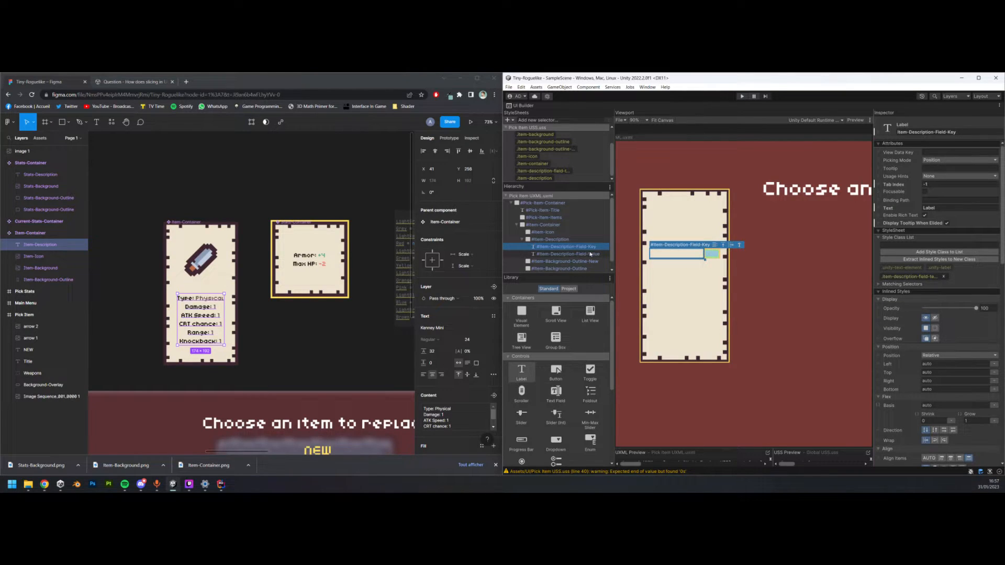
{"action": "left_click", "coordinate": [591, 254]}
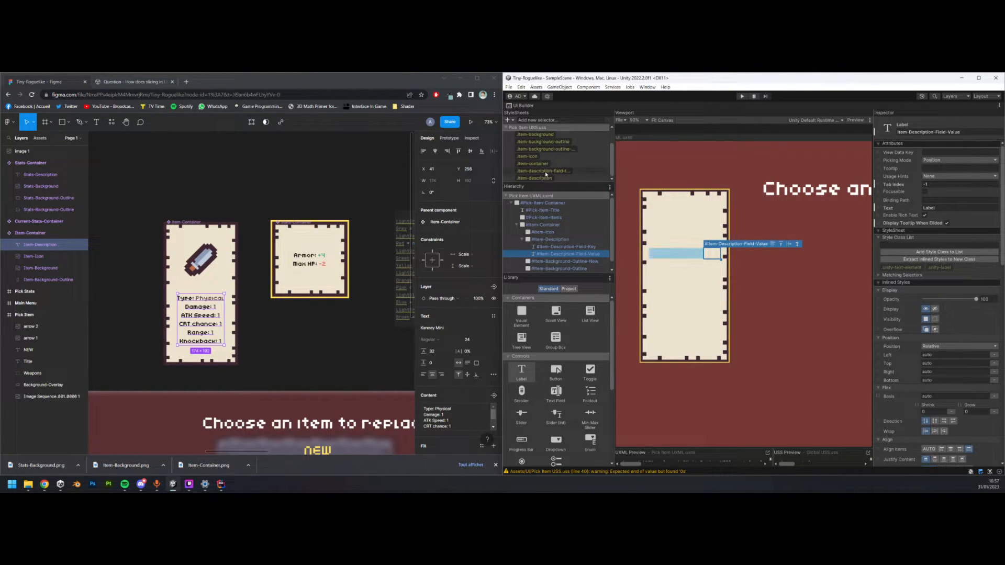
{"action": "left_click_drag", "start_coordinate": [547, 175], "coordinate": [577, 256]}
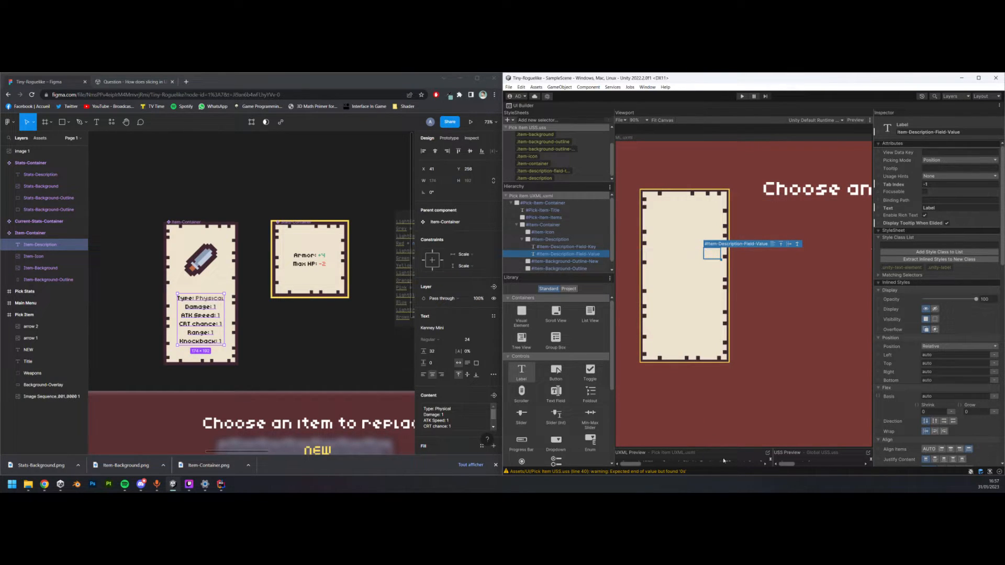
- Open Pick Item UXML in the code editor and copy the key label's item-description-field-text class attribute to the Item-Description-Field-Value label
{"action": "left_click", "coordinate": [767, 453]}
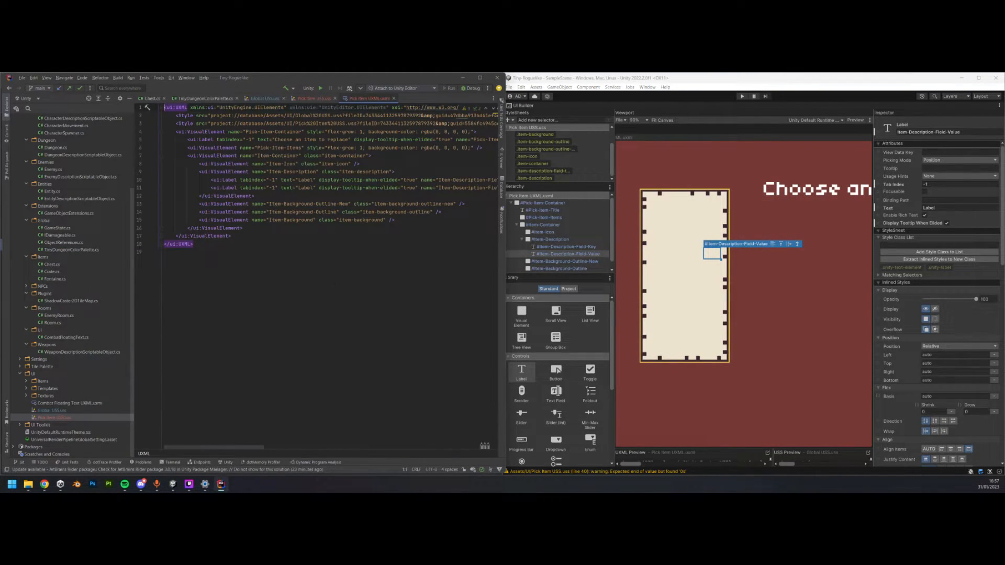
{"action": "left_click_drag", "start_coordinate": [257, 448], "coordinate": [325, 439]}
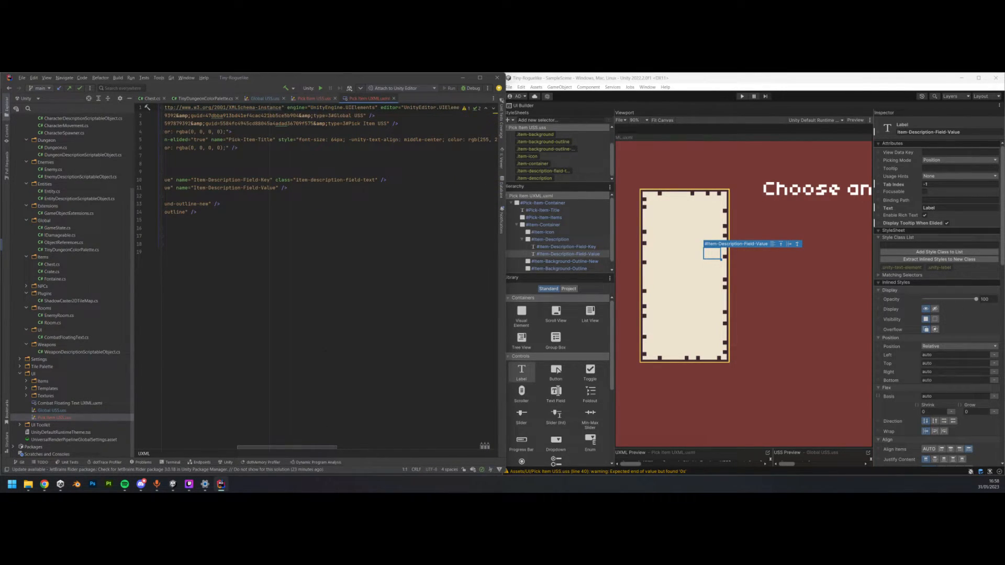
{"action": "left_click_drag", "start_coordinate": [377, 180], "coordinate": [305, 180]}
{"action": "key", "text": "ctrl+c"}
{"action": "left_click", "coordinate": [279, 188]}
{"action": "key", "text": "ctrl+v"}
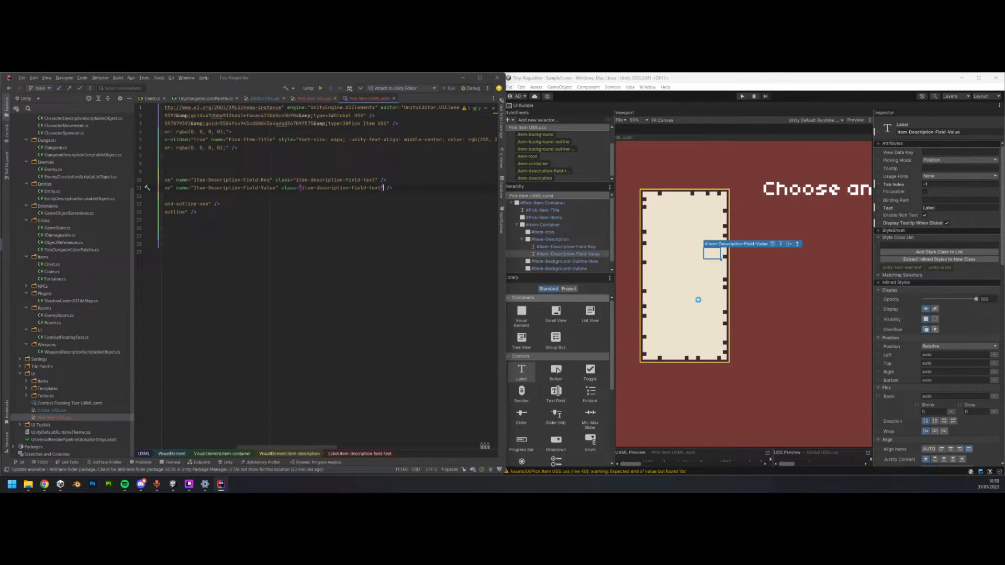
- Return to Unity and check the style classes on Item-Description's key and value labels and the item-description-field-text selector
{"action": "left_click", "coordinate": [771, 128]}
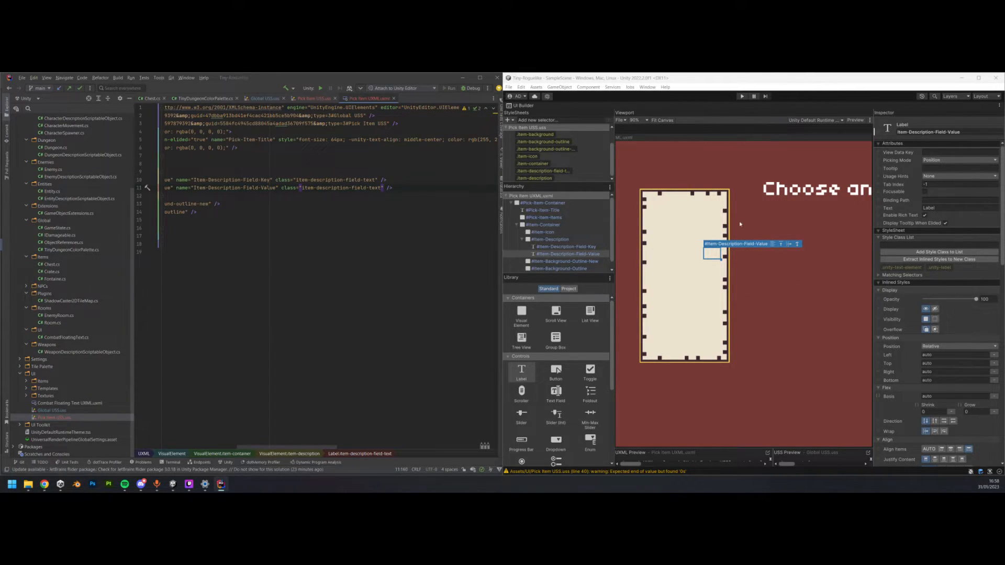
{"action": "left_click", "coordinate": [512, 203]}
{"action": "left_click", "coordinate": [517, 225]}
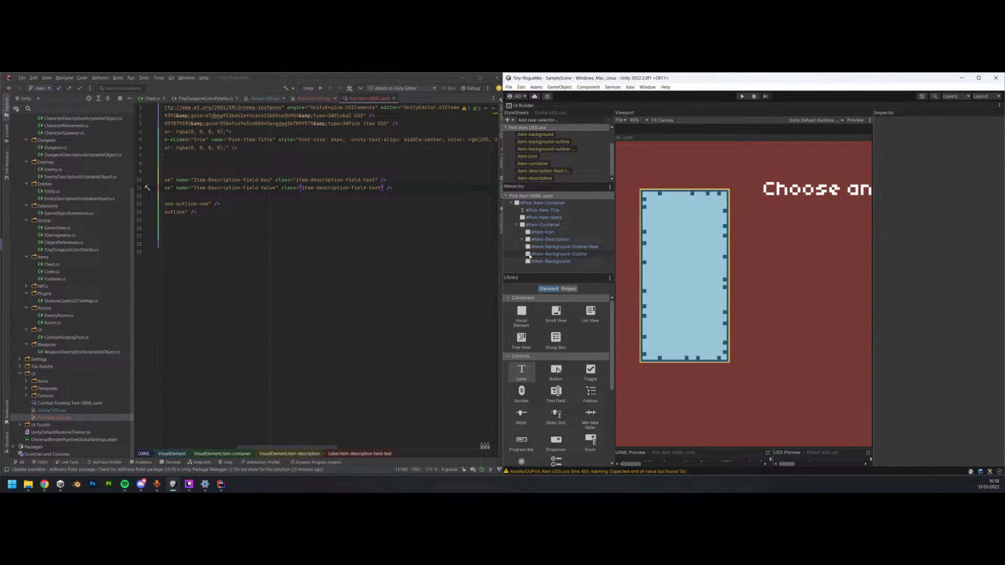
{"action": "left_click", "coordinate": [525, 254]}
{"action": "left_click", "coordinate": [522, 240]}
{"action": "left_click", "coordinate": [545, 248]}
{"action": "left_click", "coordinate": [545, 255]}
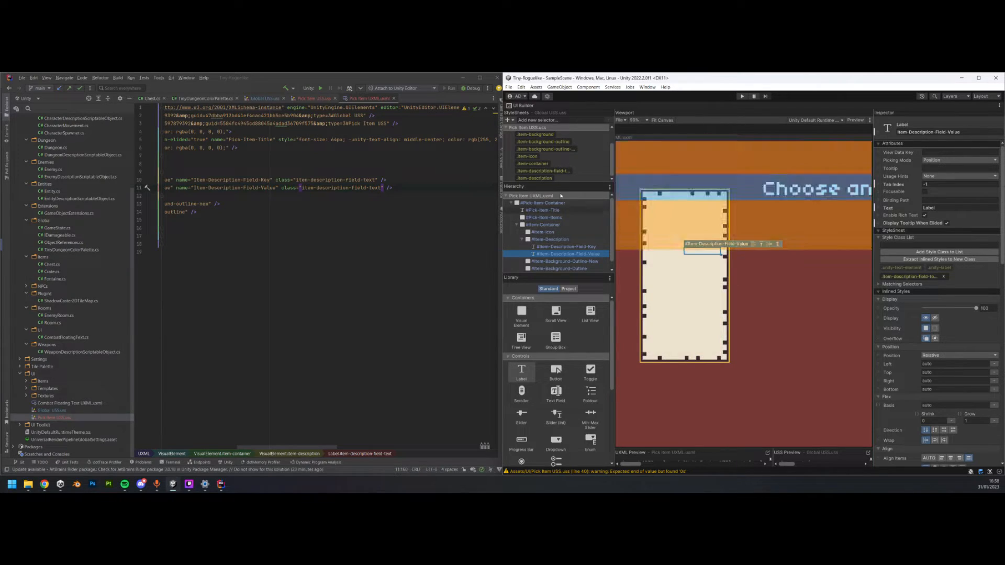
{"action": "left_click", "coordinate": [581, 172]}
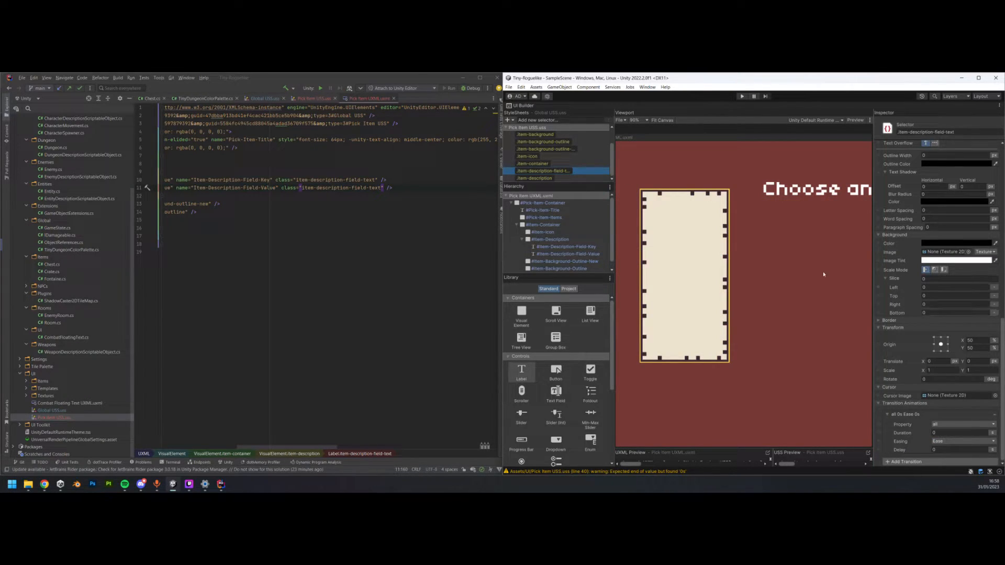
- Using the Figma item card as reference, set the Item-Description-Field-Key label's text to Type
{"action": "left_click", "coordinate": [565, 247]}
{"action": "left_click", "coordinate": [44, 484]}
{"action": "scroll", "coordinate": [208, 327], "scroll_direction": "down", "scroll_amount": 3}
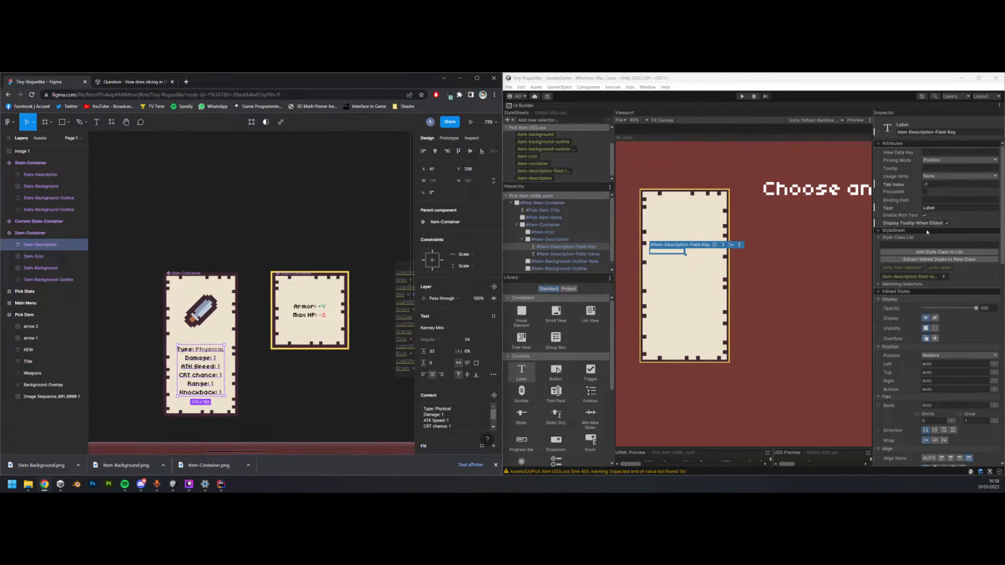
{"action": "left_click", "coordinate": [945, 208]}
{"action": "type", "text": "T"}
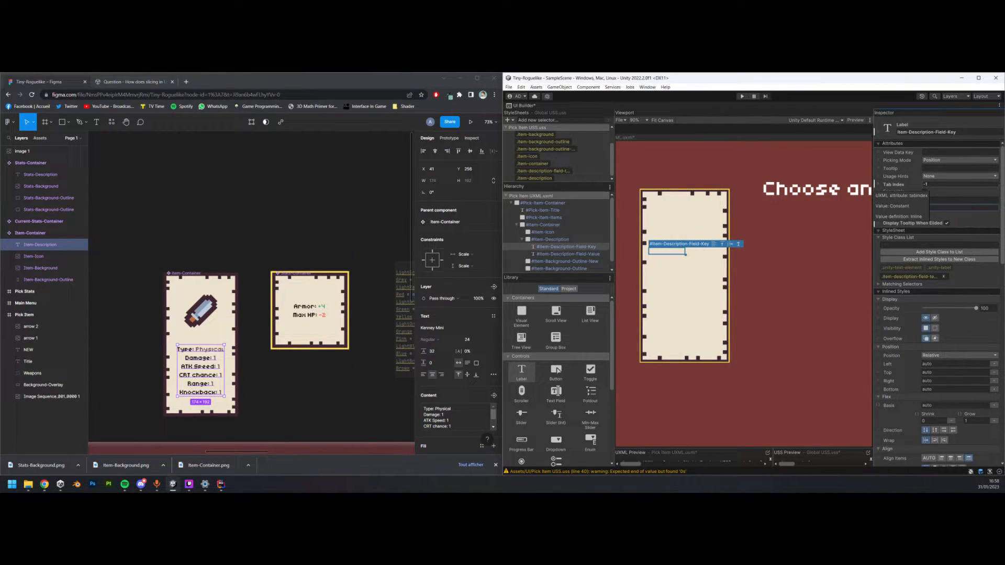
{"action": "type", "text": "ype"}
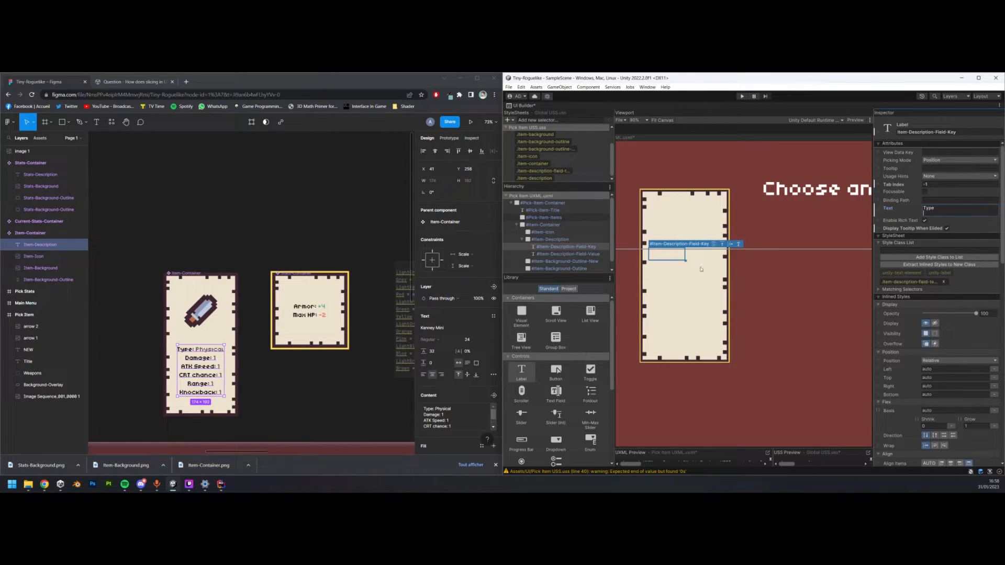
{"action": "scroll", "coordinate": [662, 253], "scroll_direction": "up", "scroll_amount": 5}
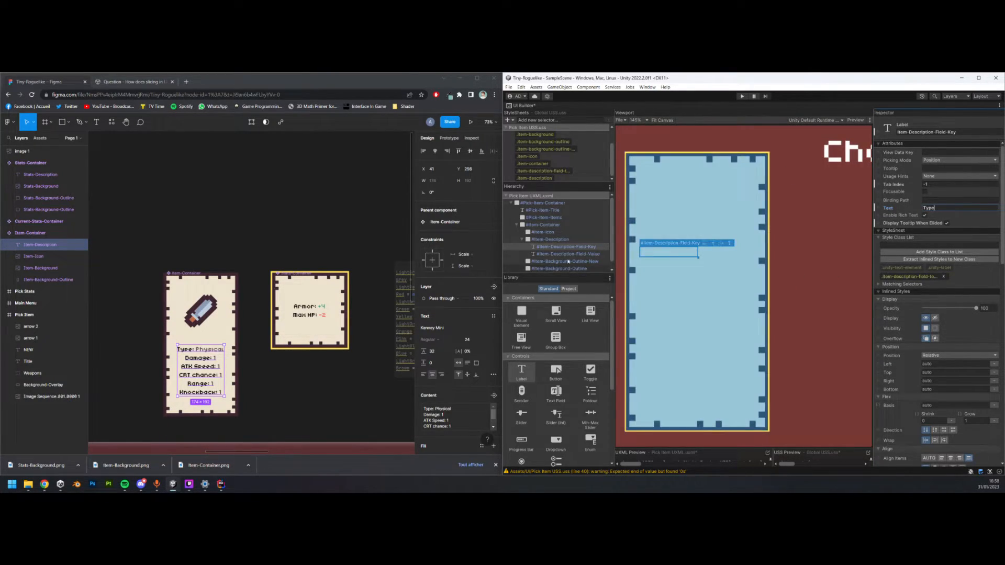
- Set the Item-Description-Field-Value label's text to Physical
{"action": "left_click", "coordinate": [728, 252]}
{"action": "left_click", "coordinate": [937, 208]}
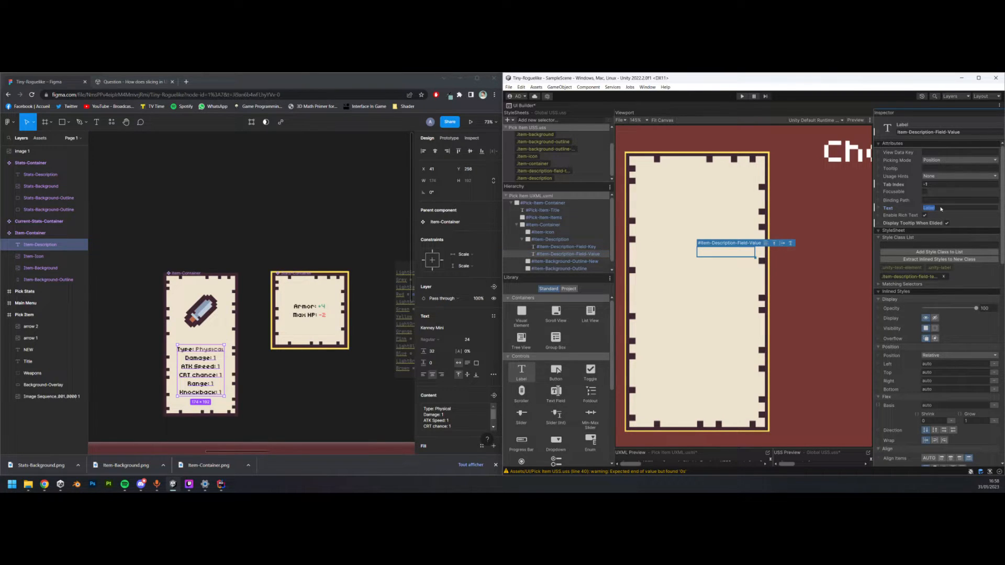
{"action": "type", "text": "Physical"}
{"action": "key", "text": "Return"}
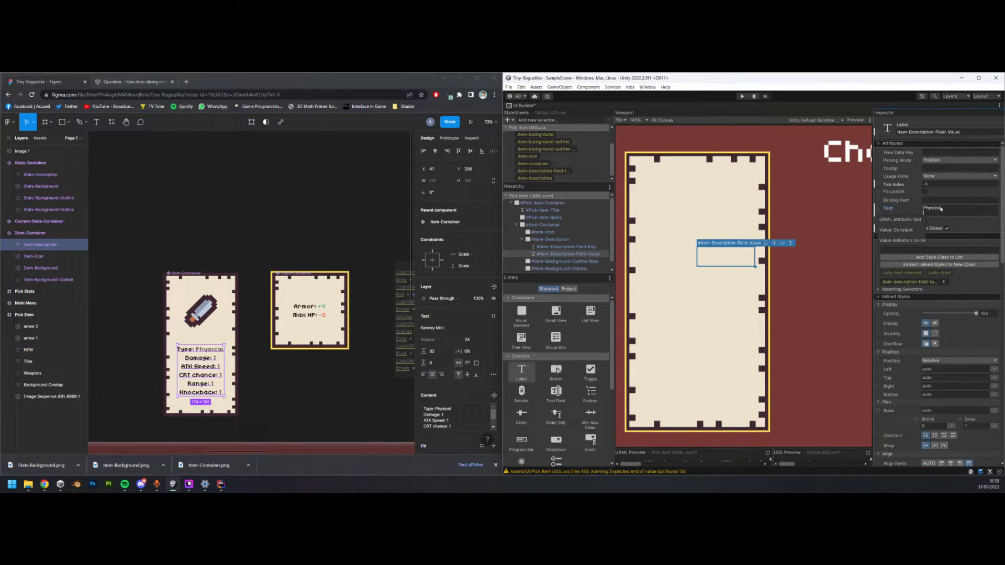
- Set the item-description-field-text selector's text colour to black (000000), matching the stat text in the Figma item card
{"action": "key", "text": "BackSpace"}
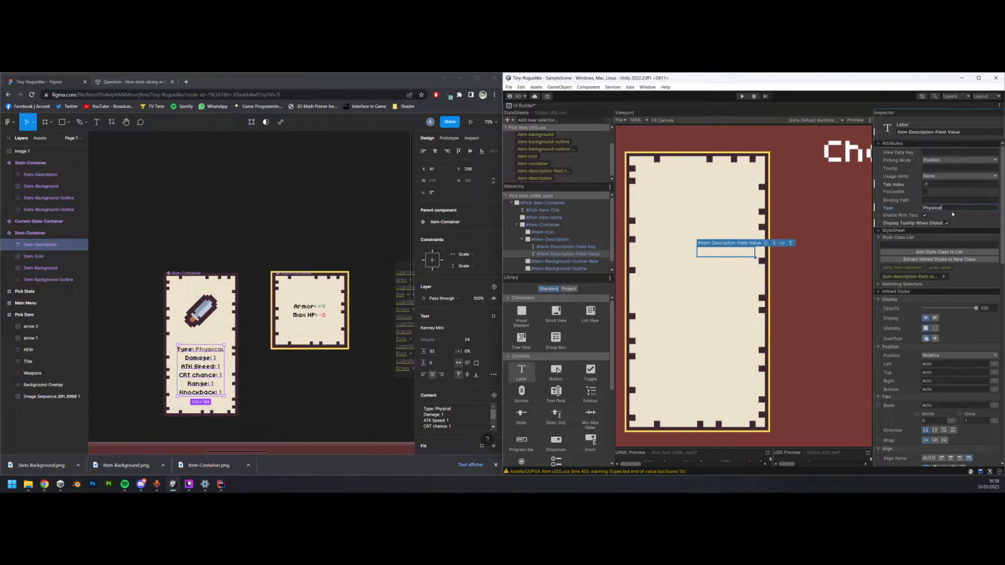
{"action": "double_click", "coordinate": [922, 276]}
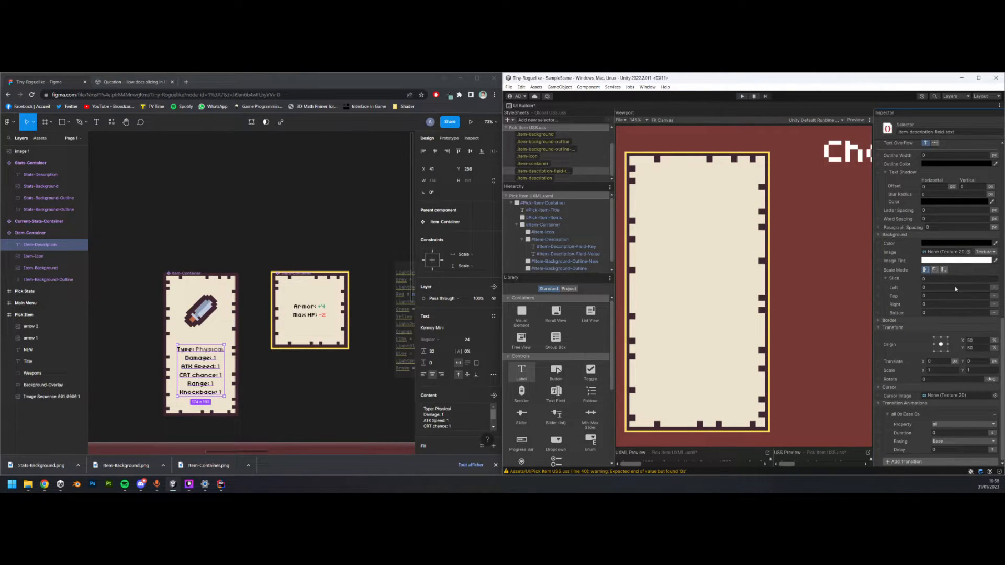
{"action": "scroll", "coordinate": [932, 283], "scroll_direction": "up", "scroll_amount": 3}
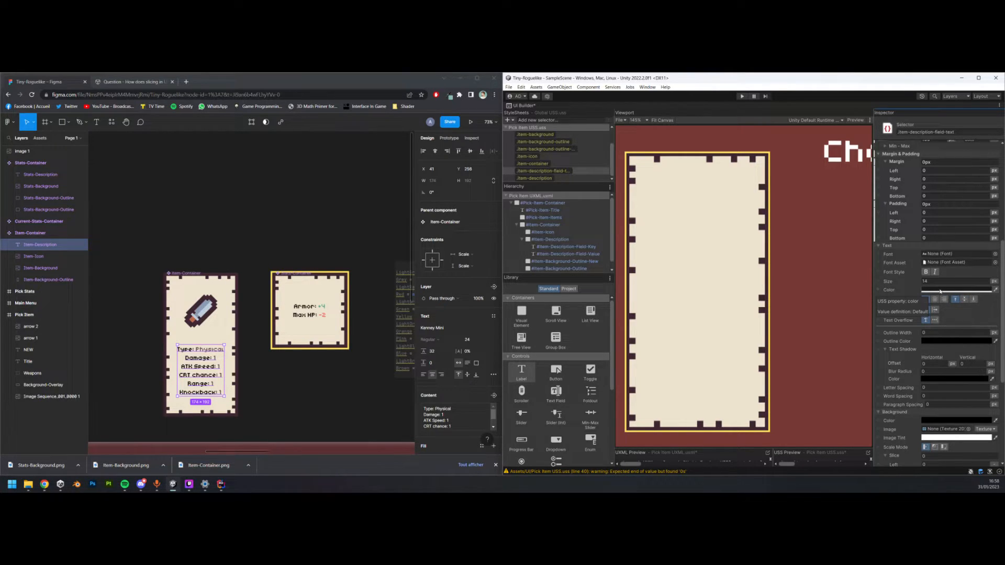
{"action": "scroll", "coordinate": [453, 356], "scroll_direction": "down", "scroll_amount": 3}
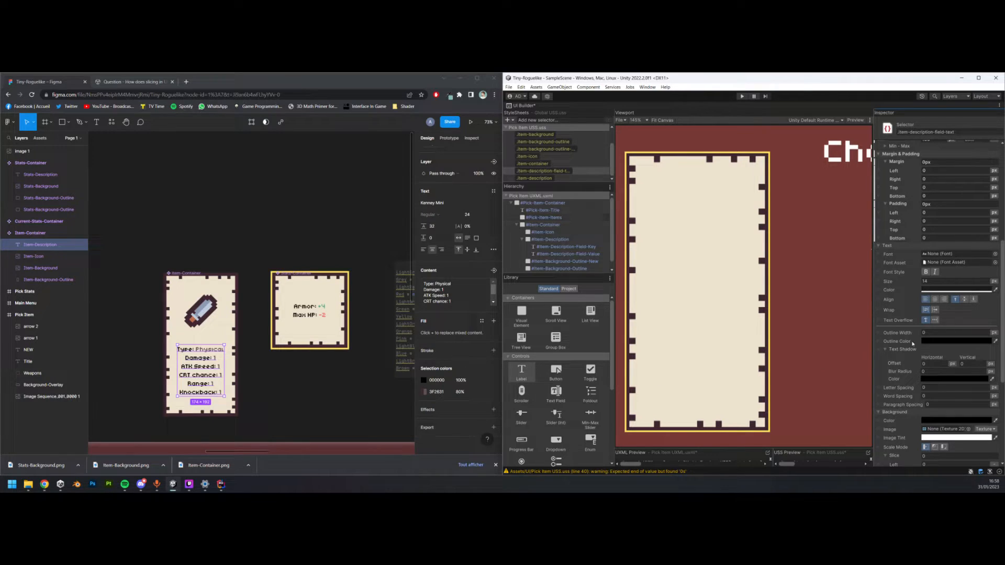
{"action": "left_click", "coordinate": [938, 291]}
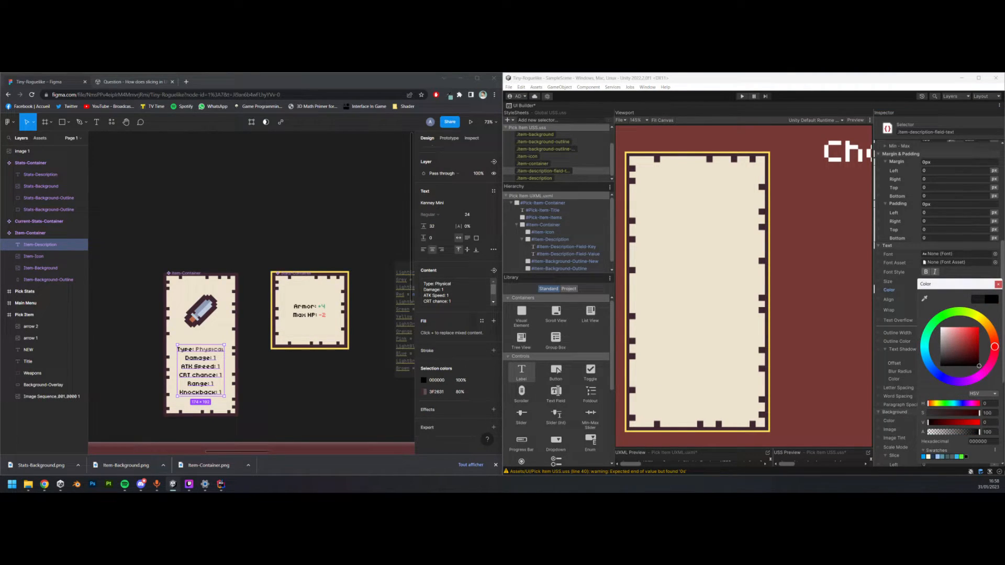
{"action": "left_click", "coordinate": [1001, 290]}
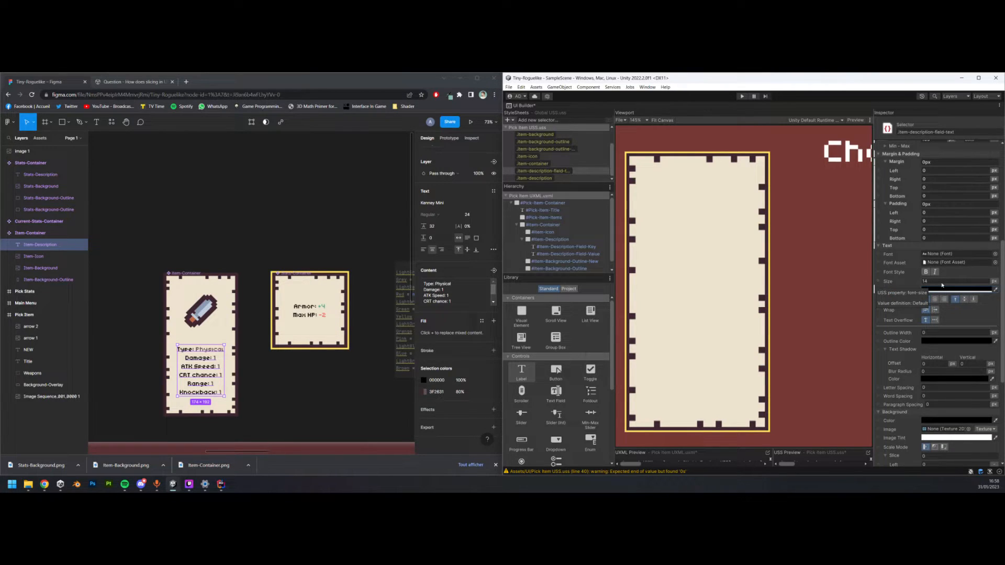
- Check the font settings of the Type line in Figma and set the item-description-field-text selector's text size to 24
{"action": "double_click", "coordinate": [189, 351]}
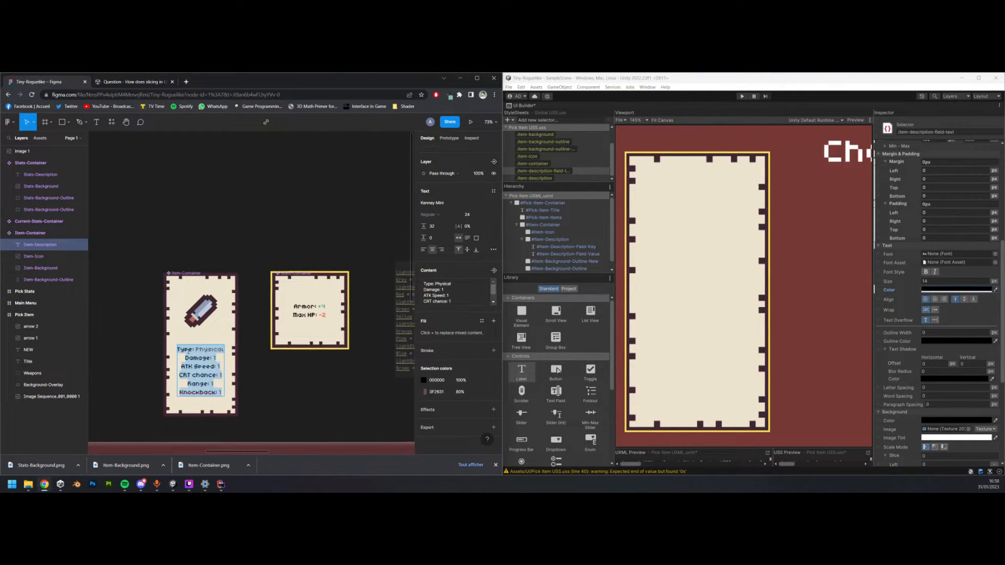
{"action": "left_click", "coordinate": [190, 350]}
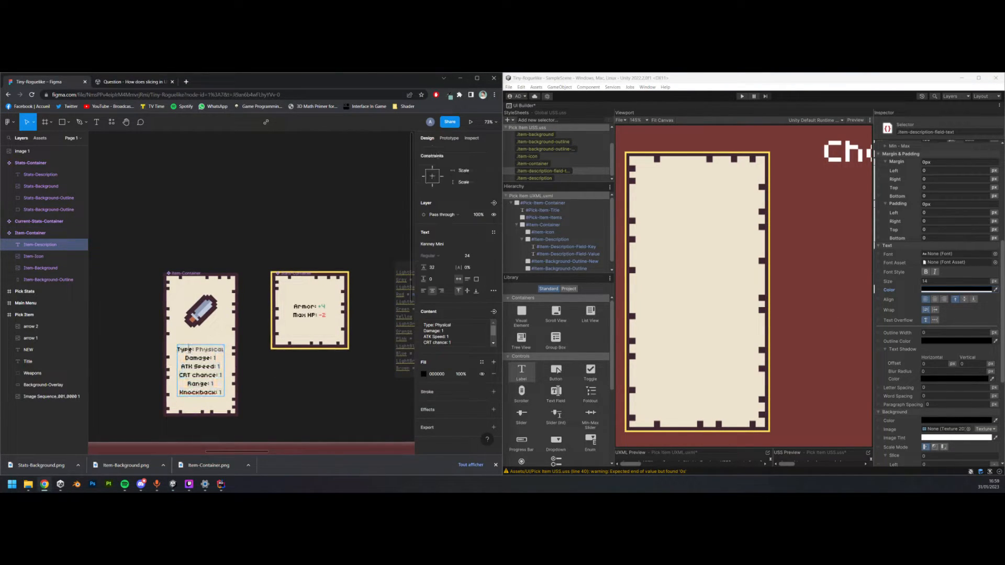
{"action": "left_click", "coordinate": [949, 282]}
{"action": "type", "text": "24"}
- Try Kenney Mini as the item-description-field-text selector's font and unset the font again
{"action": "left_click", "coordinate": [995, 254]}
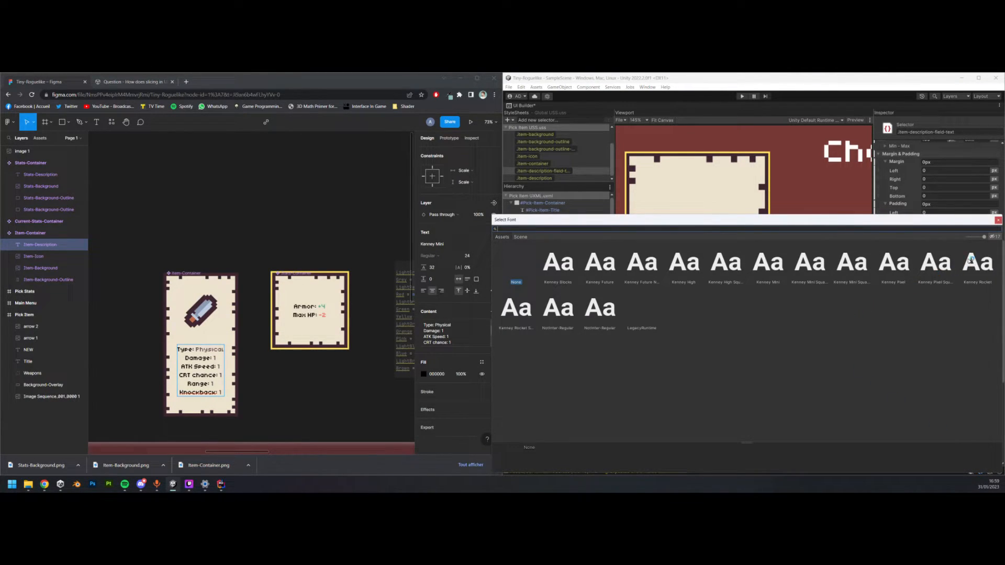
{"action": "left_click_drag", "start_coordinate": [984, 237], "coordinate": [702, 253]}
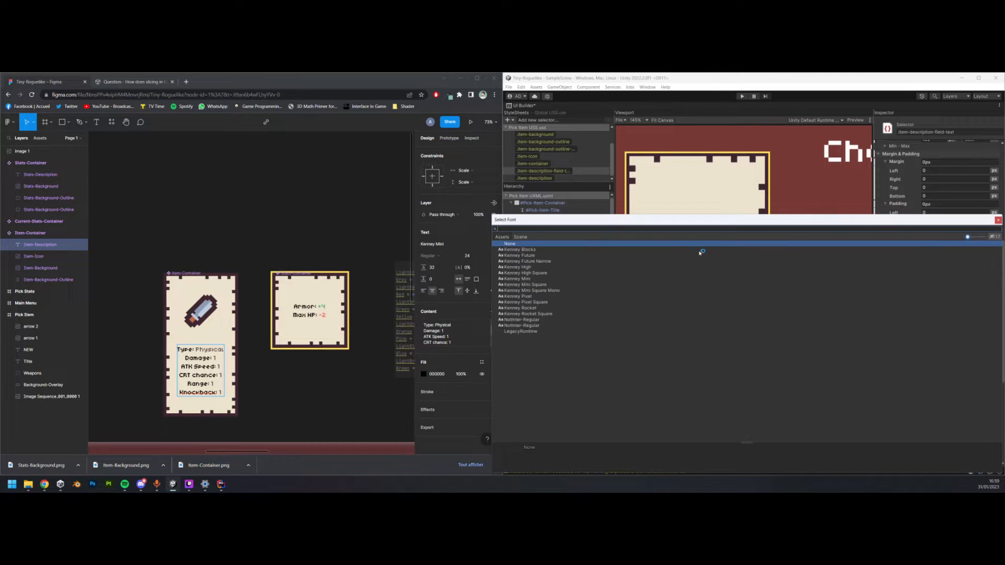
{"action": "left_click", "coordinate": [536, 280]}
{"action": "double_click", "coordinate": [536, 279]}
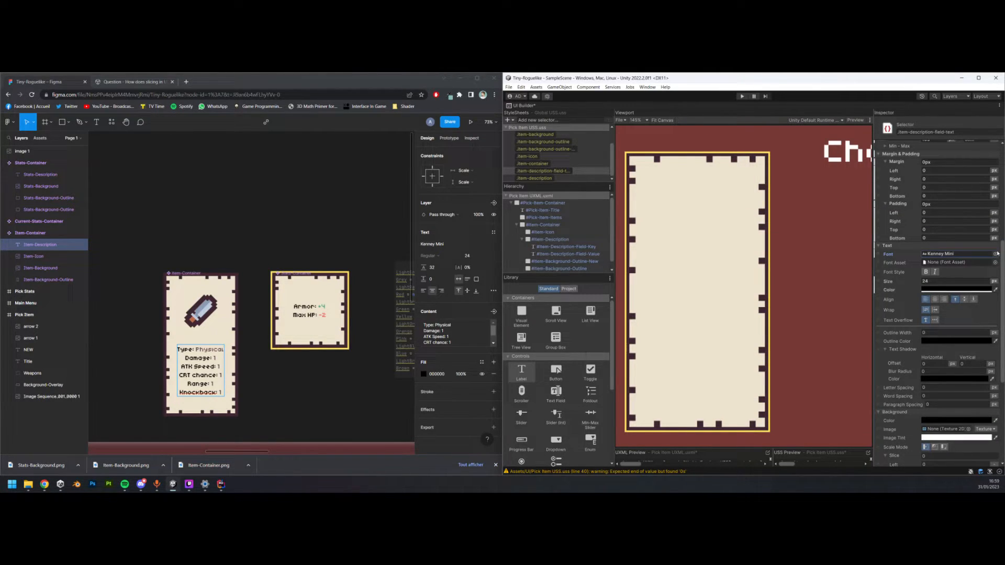
{"action": "right_click", "coordinate": [889, 254]}
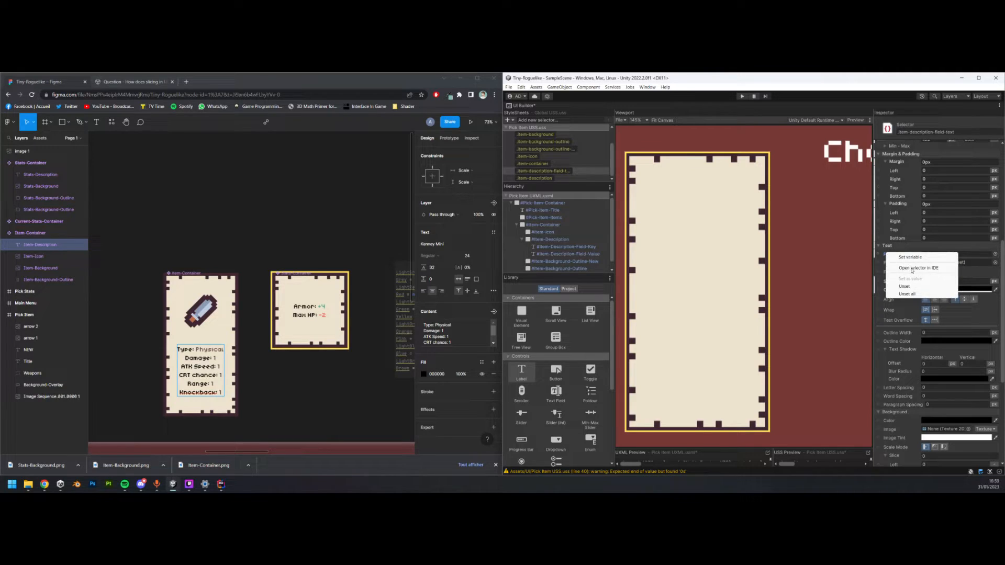
{"action": "left_click", "coordinate": [912, 286]}
- Give the item-description-field-text selector an opaque red (FF0000) background colour to reveal the label bounds
{"action": "scroll", "coordinate": [929, 298], "scroll_direction": "down", "scroll_amount": 3}
{"action": "scroll", "coordinate": [928, 297], "scroll_direction": "down", "scroll_amount": 3}
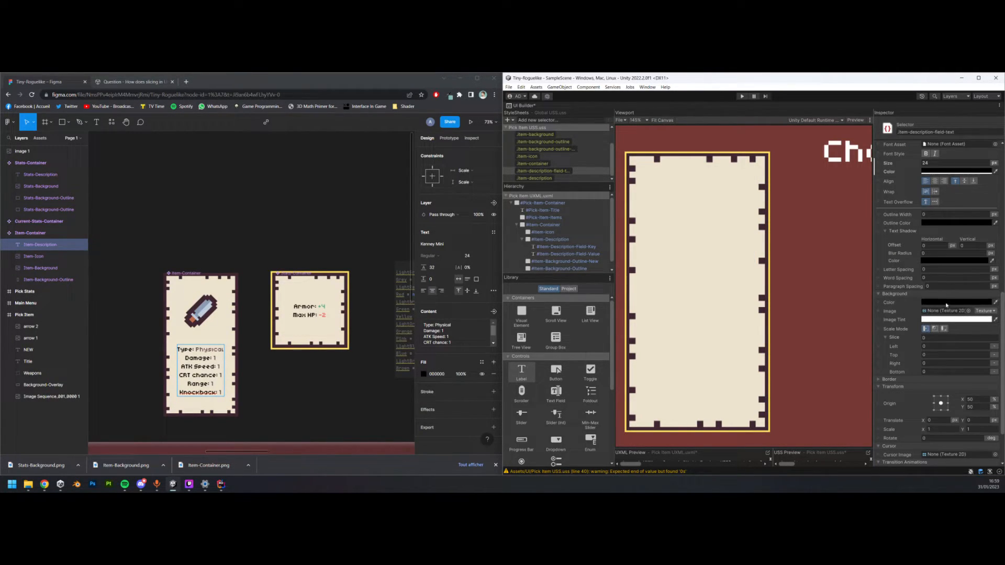
{"action": "left_click", "coordinate": [947, 303]}
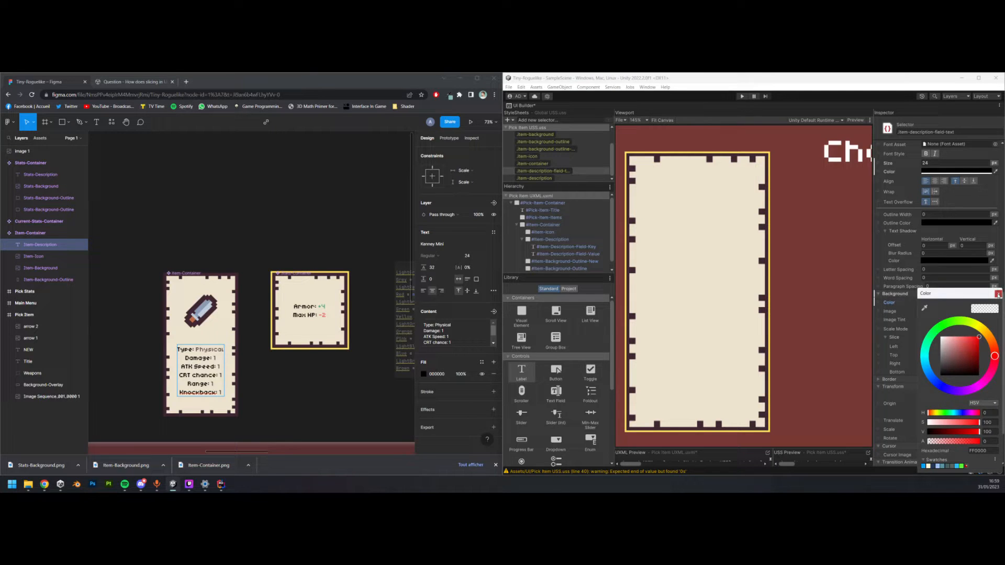
{"action": "left_click_drag", "start_coordinate": [973, 443], "coordinate": [980, 442]}
{"action": "left_click", "coordinate": [998, 294]}
- Unset the height on the item-description-field-text selector
{"action": "scroll", "coordinate": [993, 320], "scroll_direction": "up", "scroll_amount": 10}
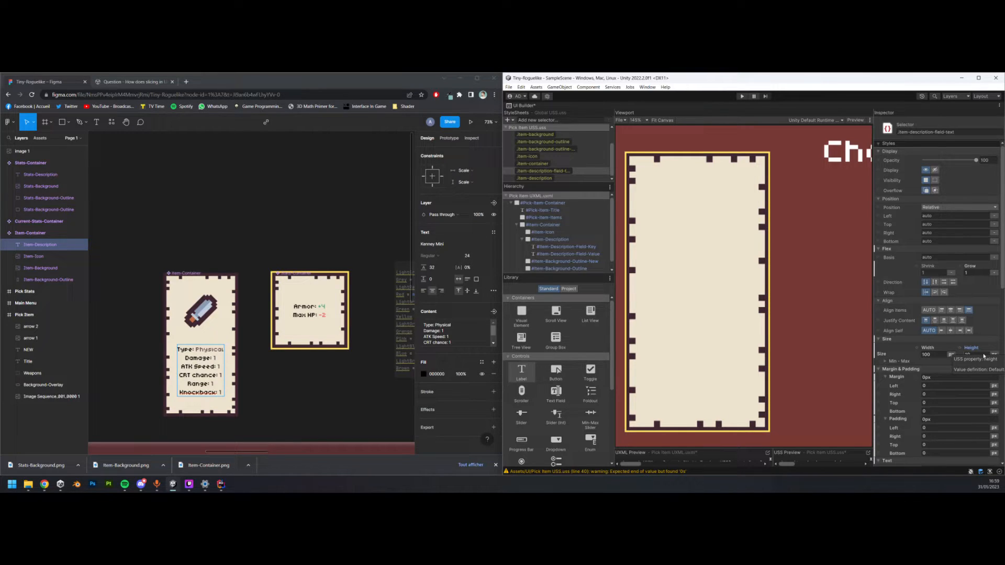
{"action": "right_click", "coordinate": [973, 350]}
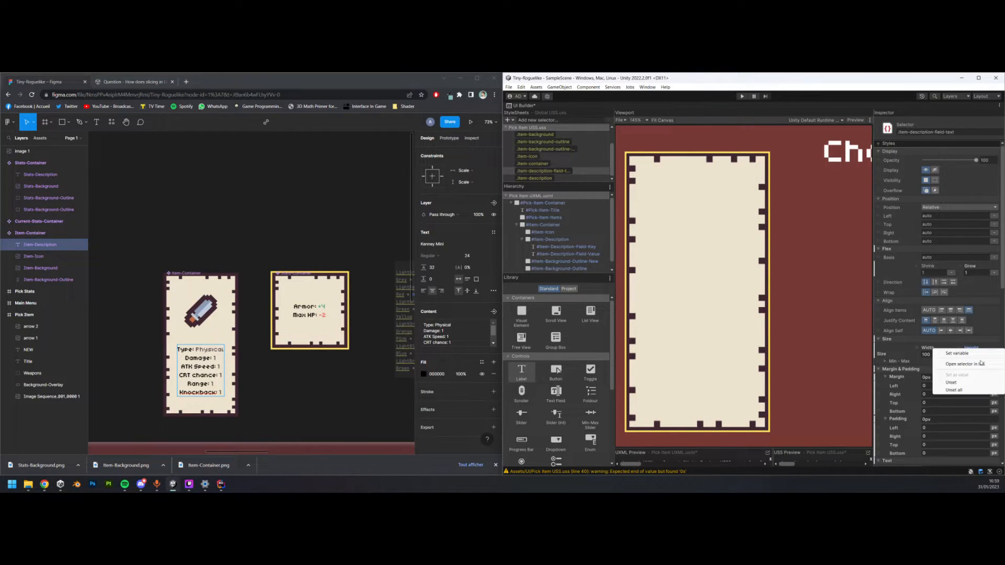
{"action": "left_click", "coordinate": [951, 380]}
- Reorder Item-Container's children so that Item-Icon and Item-Description come after the outline and background elements
{"action": "left_click", "coordinate": [561, 232]}
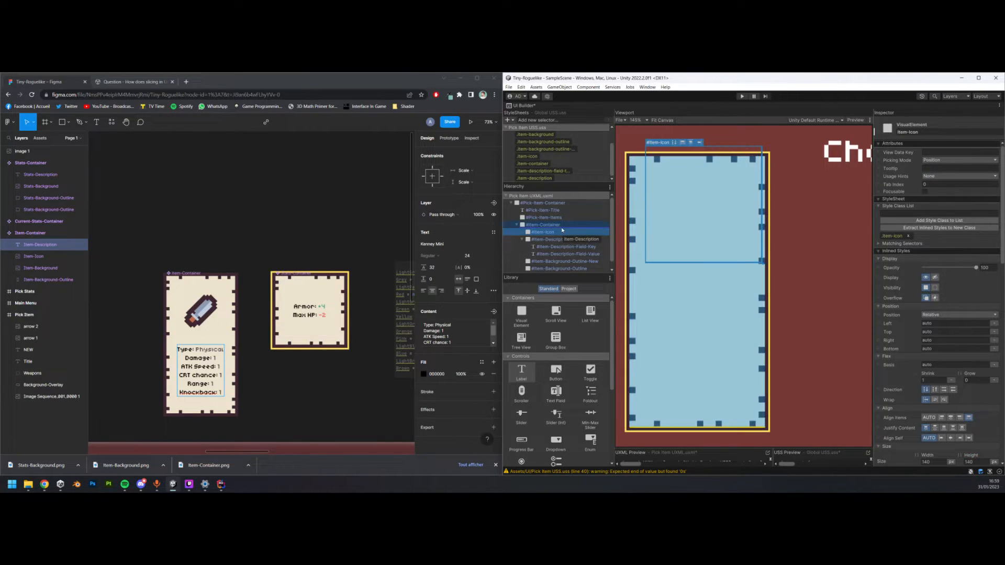
{"action": "left_click_drag", "start_coordinate": [562, 230], "coordinate": [531, 253]}
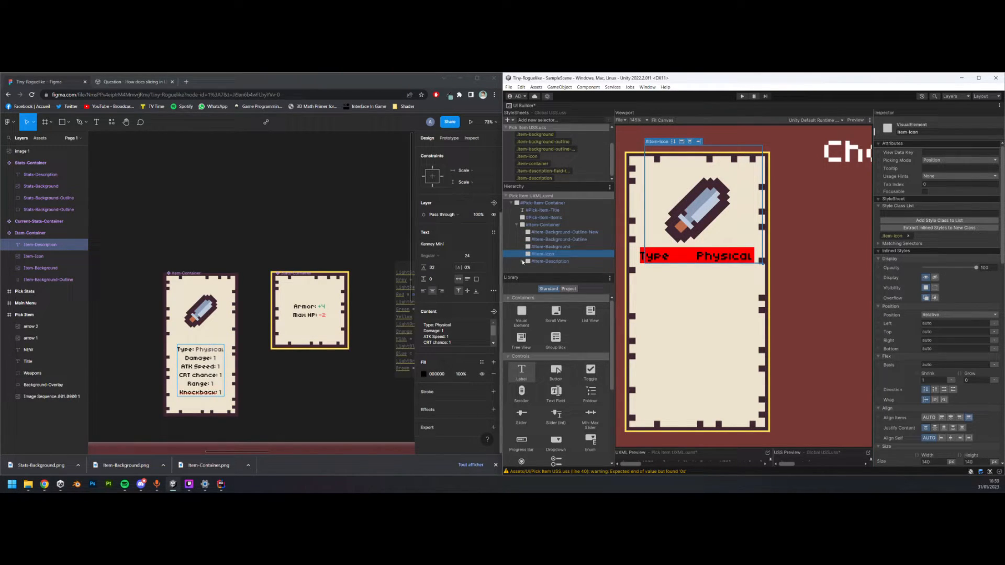
- Open Item-Description's item-description selector and try a top margin of 50%
{"action": "left_click", "coordinate": [545, 261]}
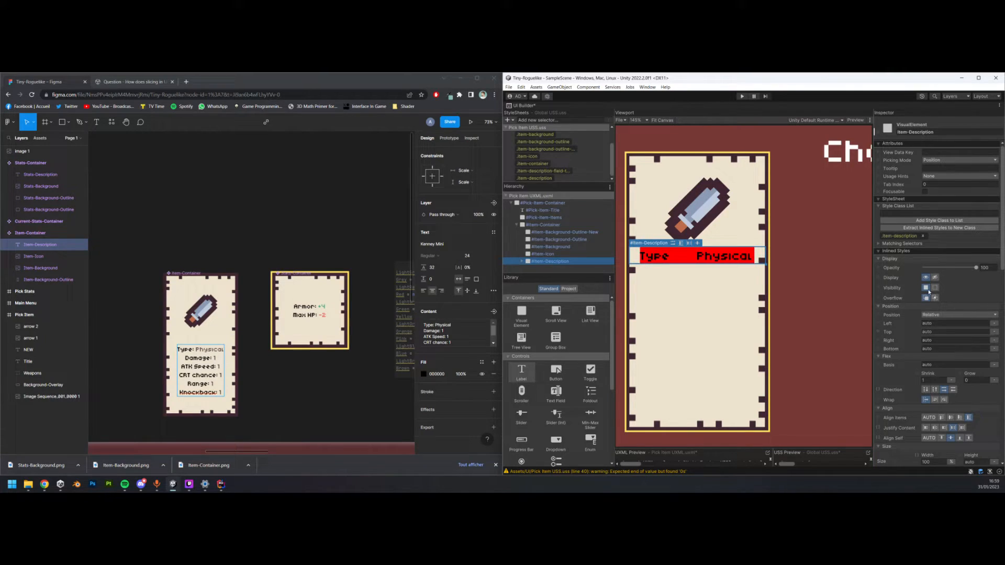
{"action": "double_click", "coordinate": [899, 236]}
{"action": "scroll", "coordinate": [994, 397], "scroll_direction": "down", "scroll_amount": 2}
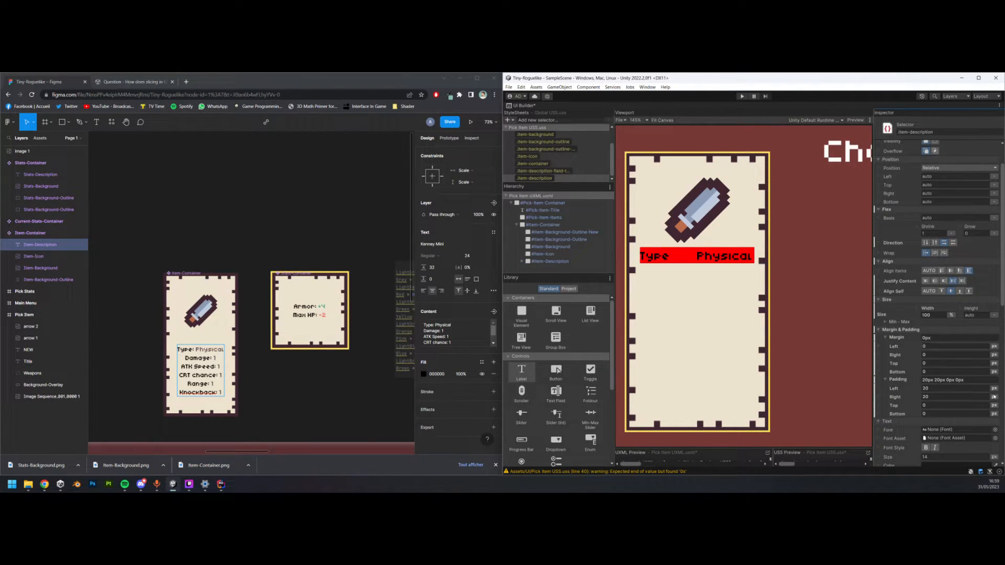
{"action": "scroll", "coordinate": [984, 392], "scroll_direction": "down", "scroll_amount": 2}
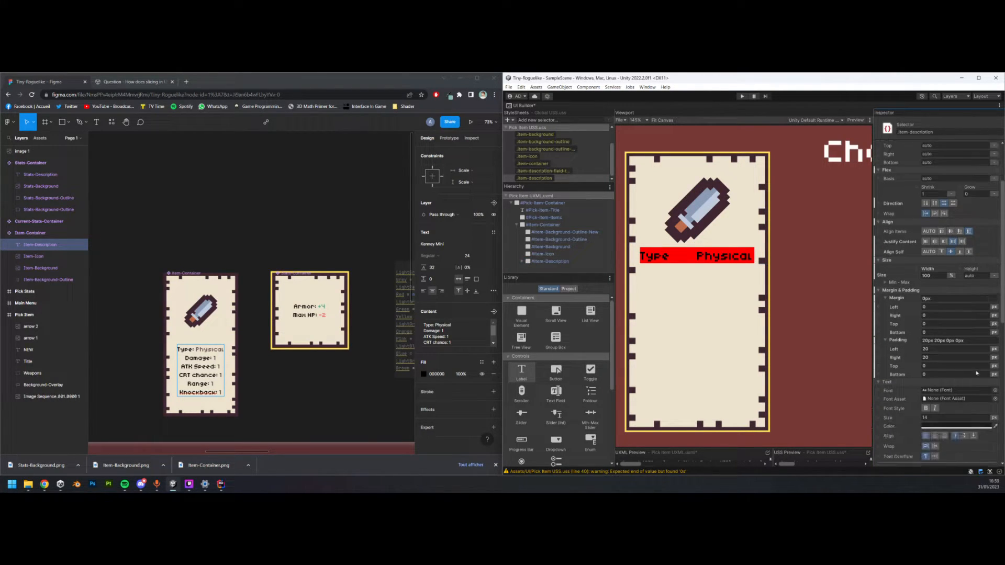
{"action": "left_click", "coordinate": [942, 324]}
{"action": "type", "text": "50"}
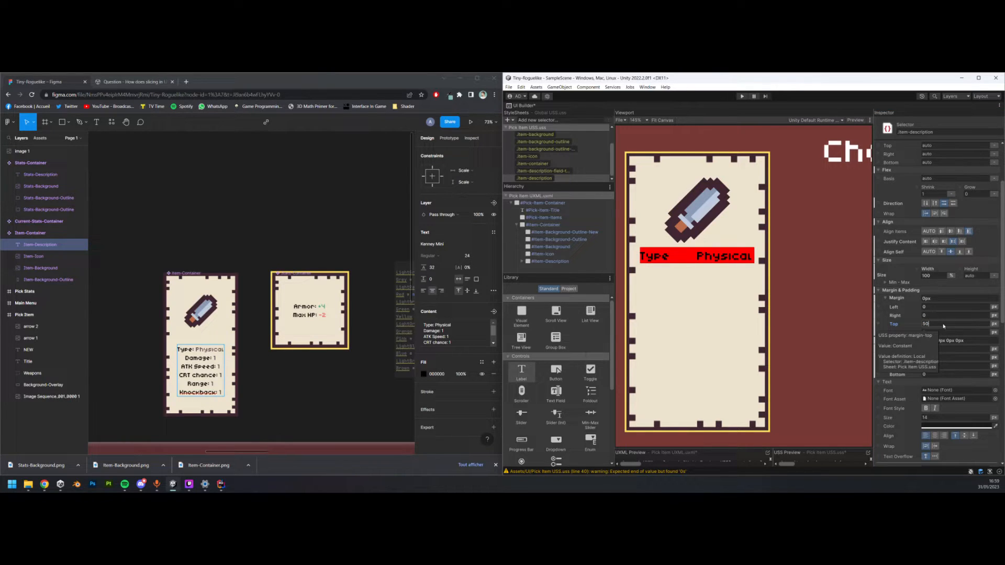
{"action": "type", "text": "%"}
{"action": "key", "text": "Return"}
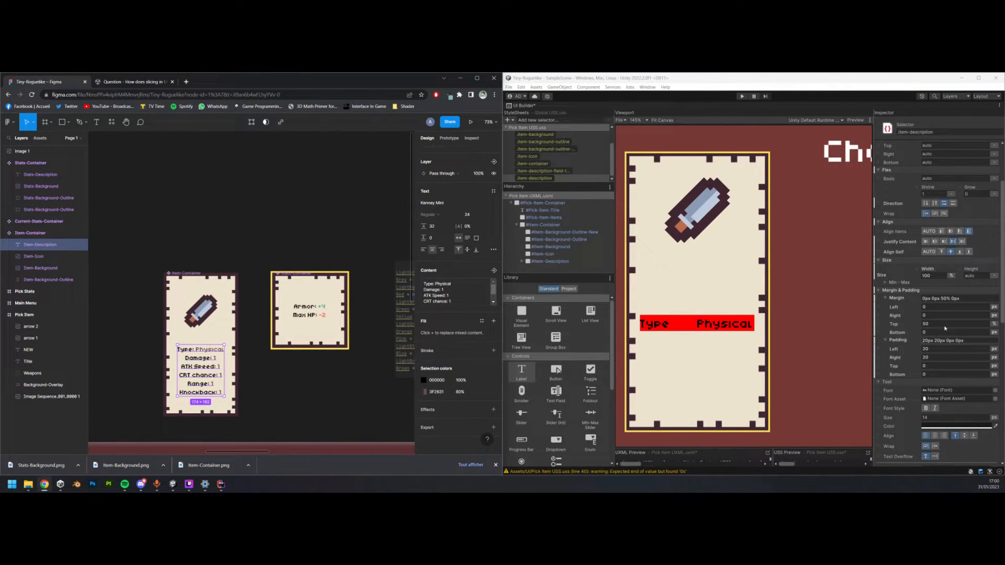
- Try a smaller, pixel-based top margin on the item-description selector and undo that change
{"action": "left_click", "coordinate": [937, 324]}
{"action": "type", "text": "2"}
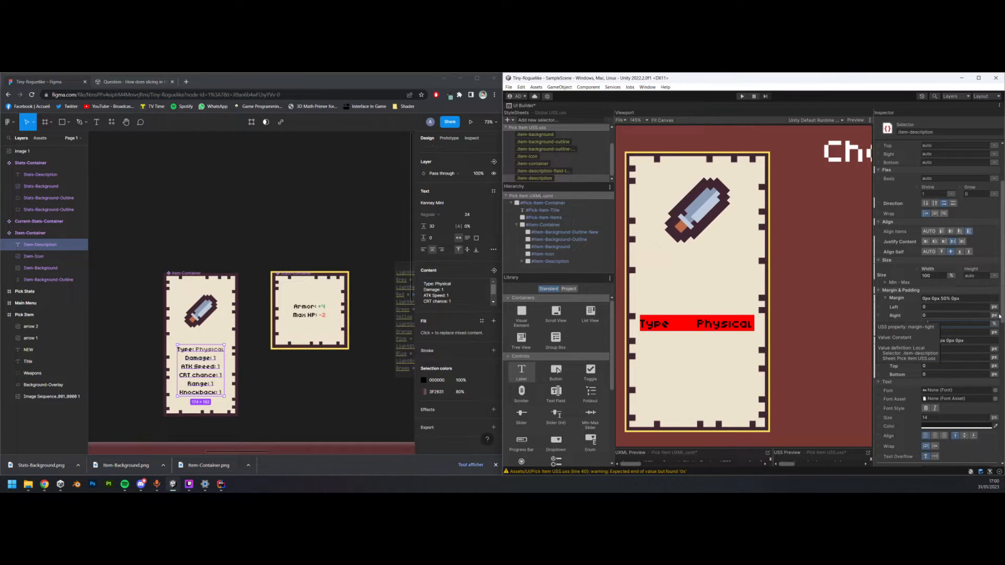
{"action": "key", "text": "Return"}
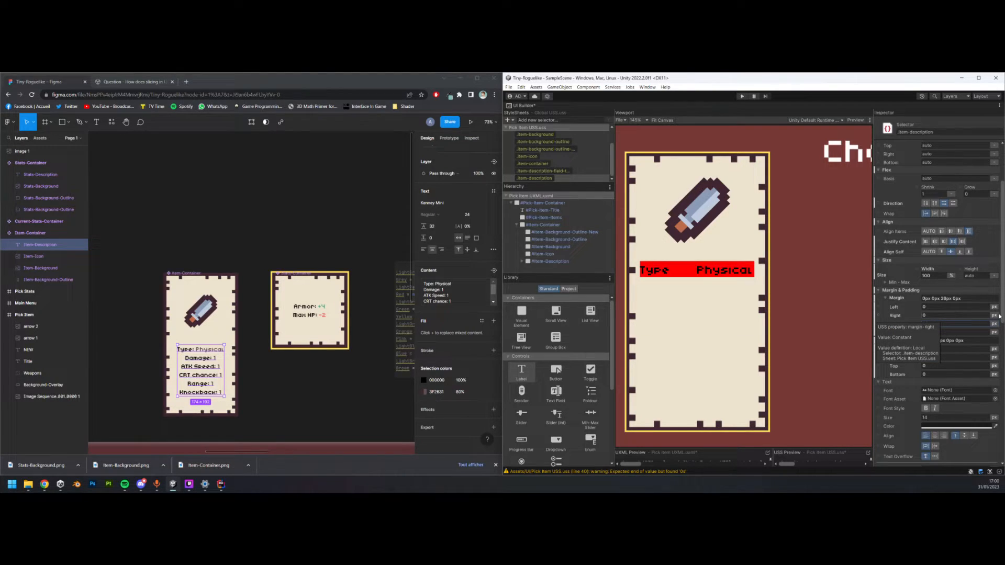
{"action": "key", "text": "ctrl+z"}
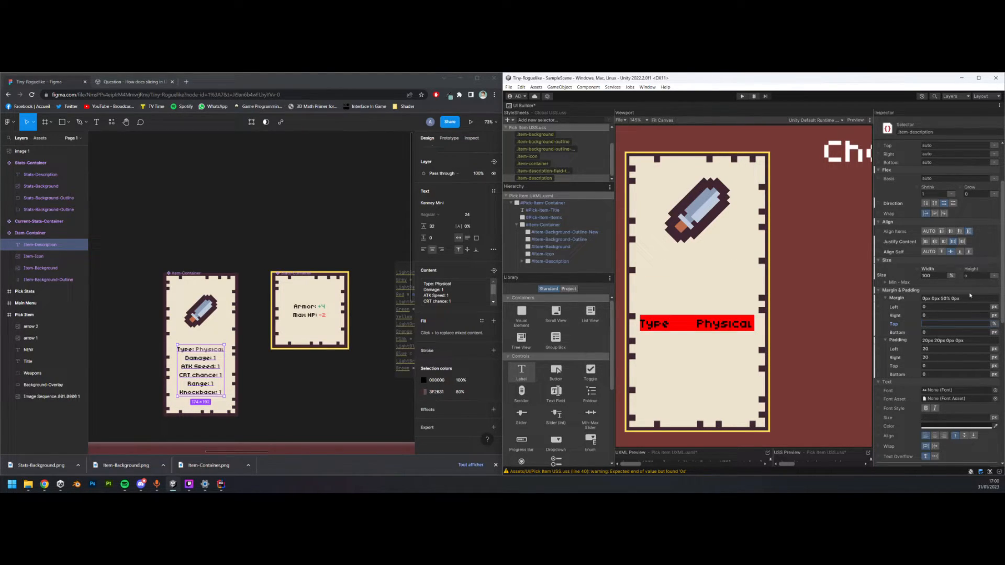
- Set the item-description selector's top margin to 64 px
{"action": "left_click", "coordinate": [937, 326]}
{"action": "type", "text": "px"}
{"action": "key", "text": "Return"}
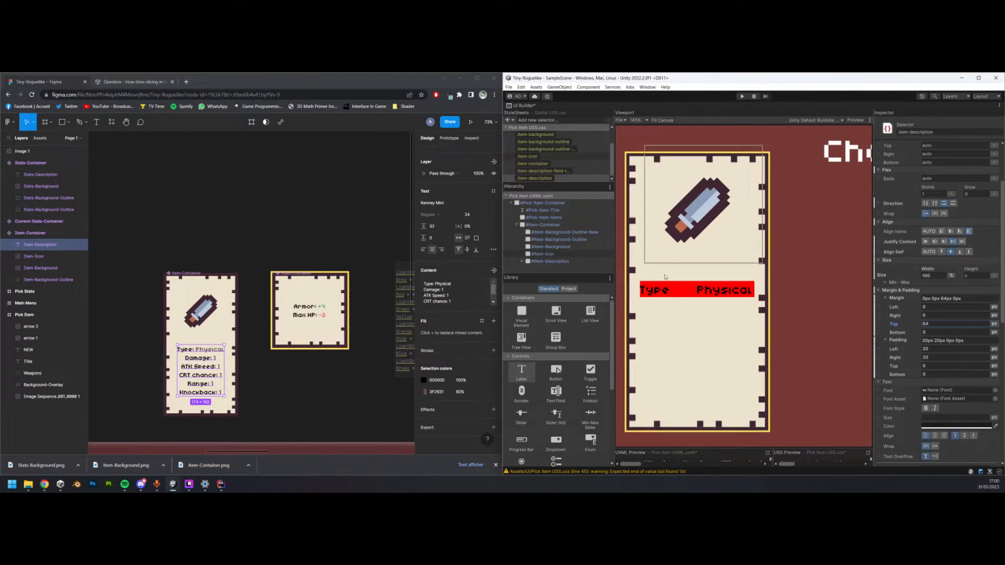
- Open the item-description-field-text selector from Item-Description's key label and unset its red background colour
{"action": "left_click", "coordinate": [522, 262]}
{"action": "left_click", "coordinate": [562, 268]}
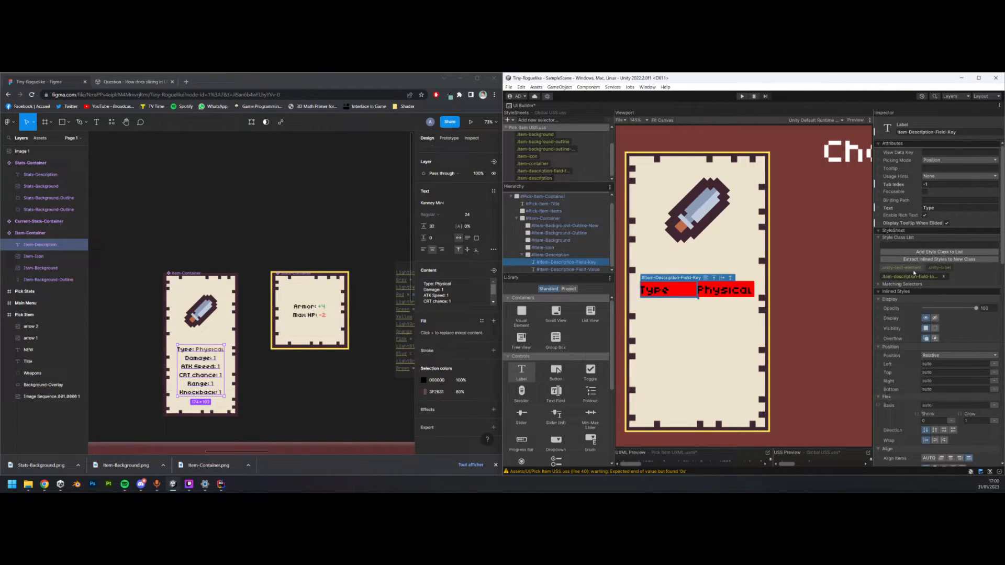
{"action": "double_click", "coordinate": [913, 276]}
{"action": "scroll", "coordinate": [942, 345], "scroll_direction": "down", "scroll_amount": 3}
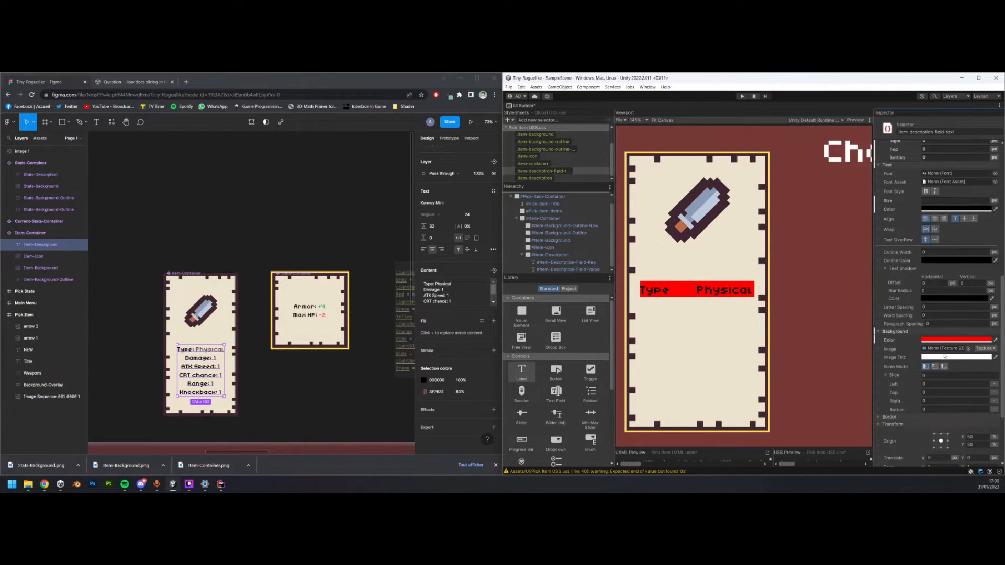
{"action": "right_click", "coordinate": [899, 342]}
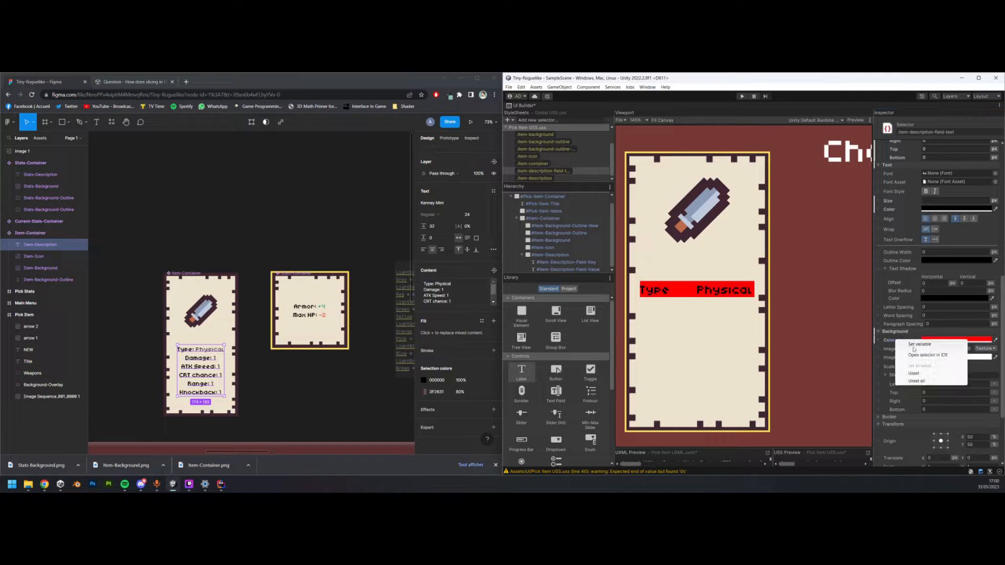
{"action": "left_click", "coordinate": [921, 374]}
- Set the item-description selector's left and right padding to 30 px
{"action": "scroll", "coordinate": [932, 372], "scroll_direction": "up", "scroll_amount": 3}
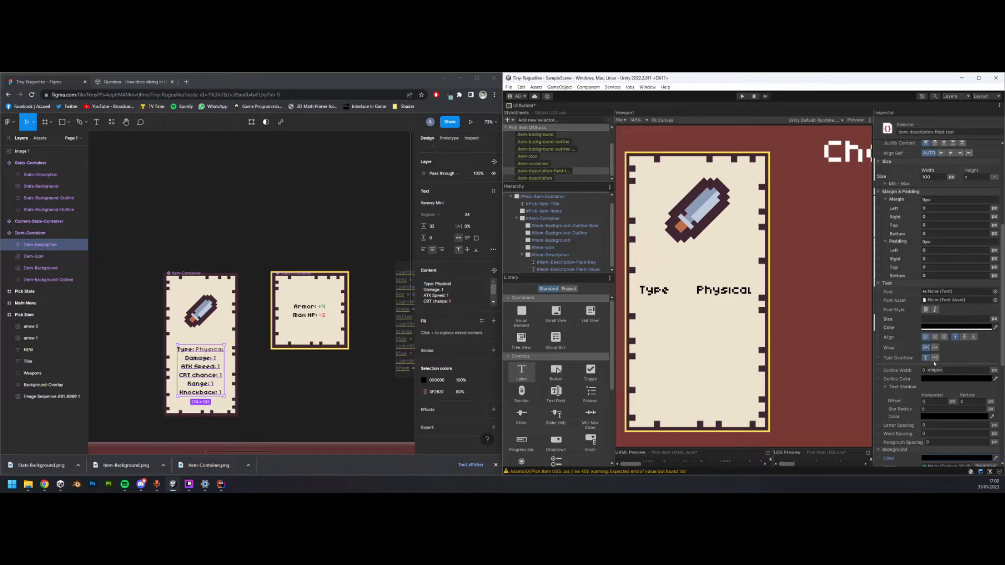
{"action": "left_click", "coordinate": [581, 255]}
{"action": "left_click", "coordinate": [534, 178]}
{"action": "left_click", "coordinate": [946, 250]}
{"action": "key", "text": "Tab"}
{"action": "type", "text": "30"}
{"action": "key", "text": "Return"}
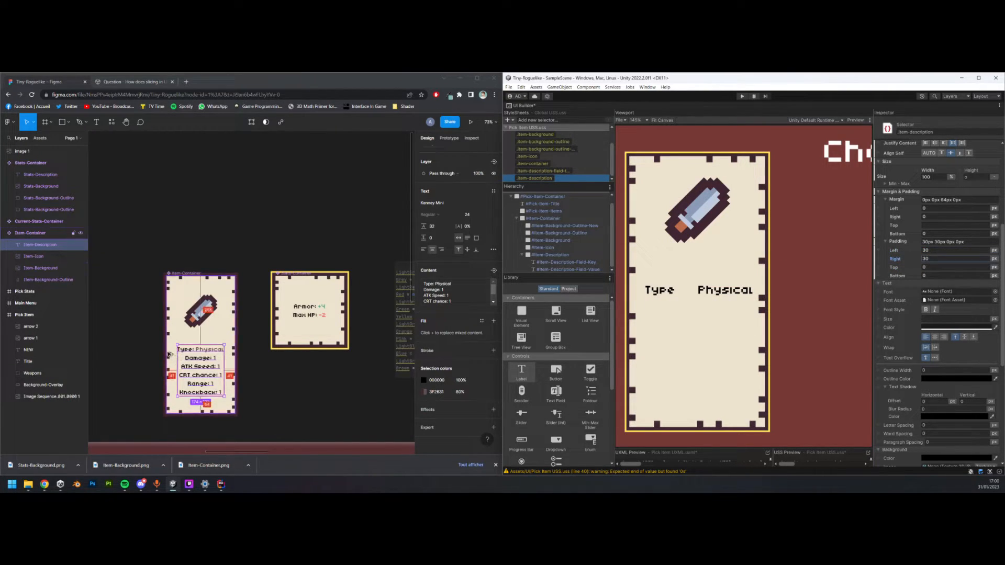
- Set the item-description selector's left and right padding to 40 px
{"action": "left_click", "coordinate": [931, 251]}
{"action": "type", "text": "40"}
{"action": "key", "text": "Tab"}
{"action": "type", "text": "40"}
{"action": "key", "text": "Return"}
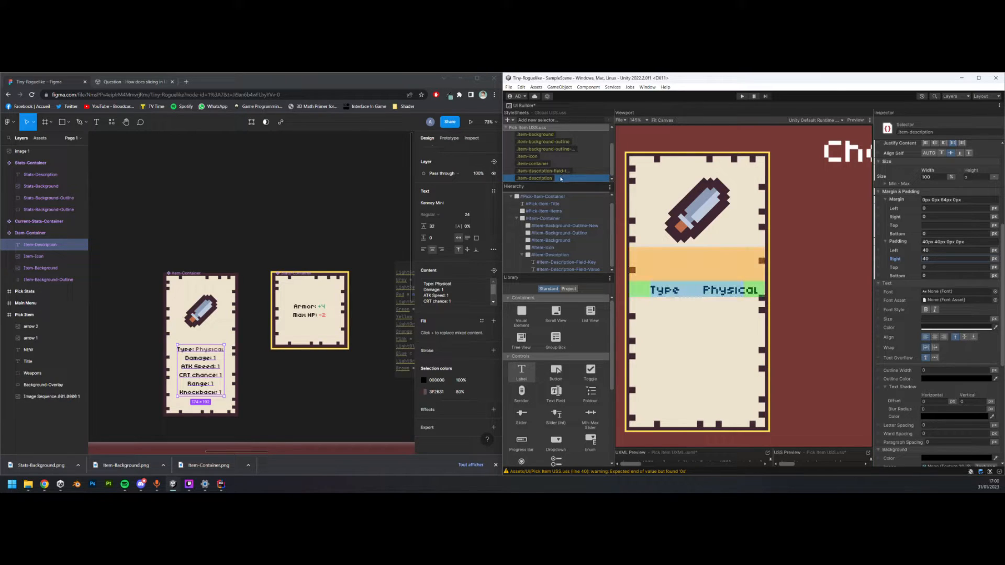
- Reopen the item-description-field-text selector from the key label and set its flex grow to 0
{"action": "left_click", "coordinate": [579, 264]}
{"action": "double_click", "coordinate": [920, 276]}
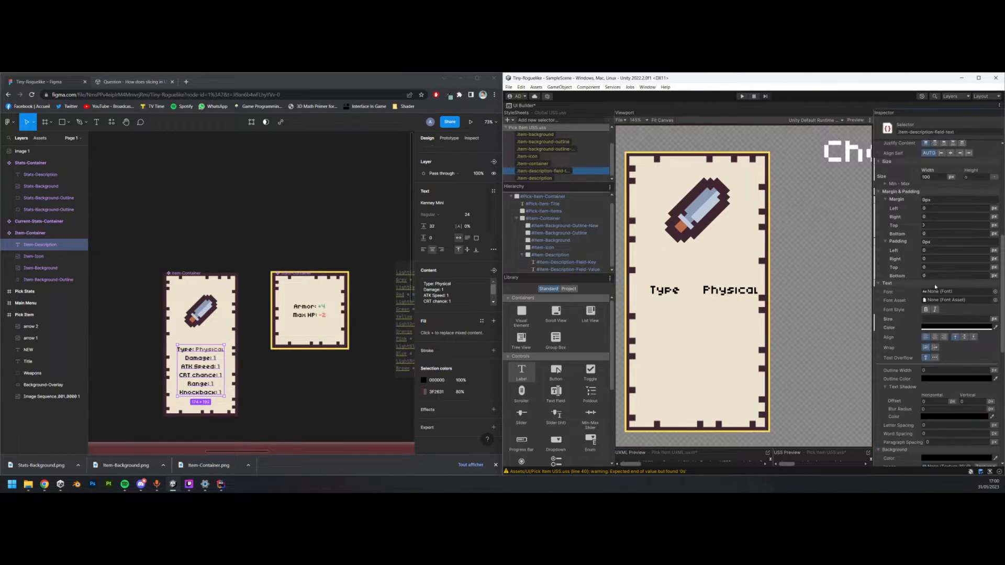
{"action": "scroll", "coordinate": [971, 253], "scroll_direction": "up", "scroll_amount": 5}
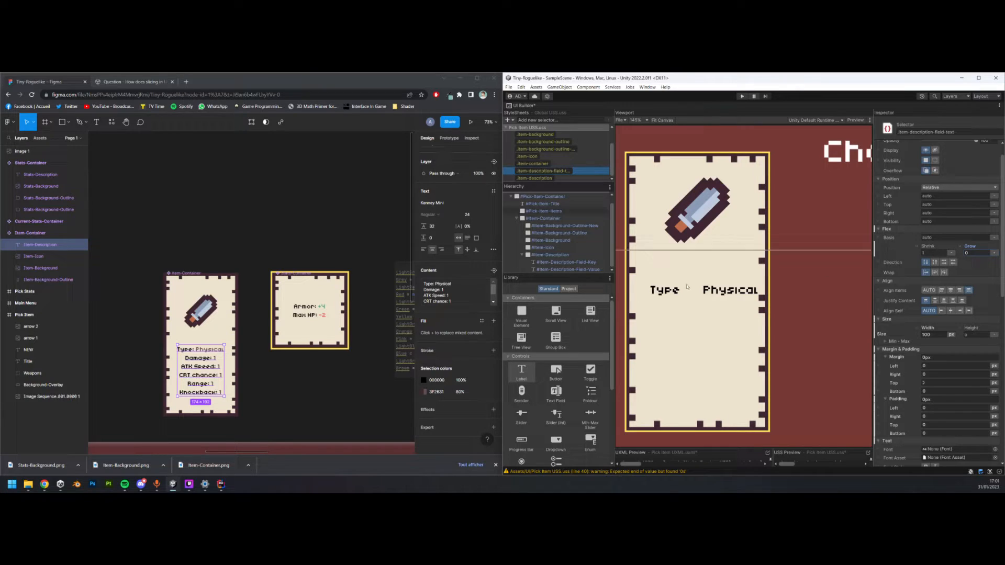
- Try 40 px left and right margins on the item-description selector, then undo both margin changes
{"action": "left_click", "coordinate": [560, 261]}
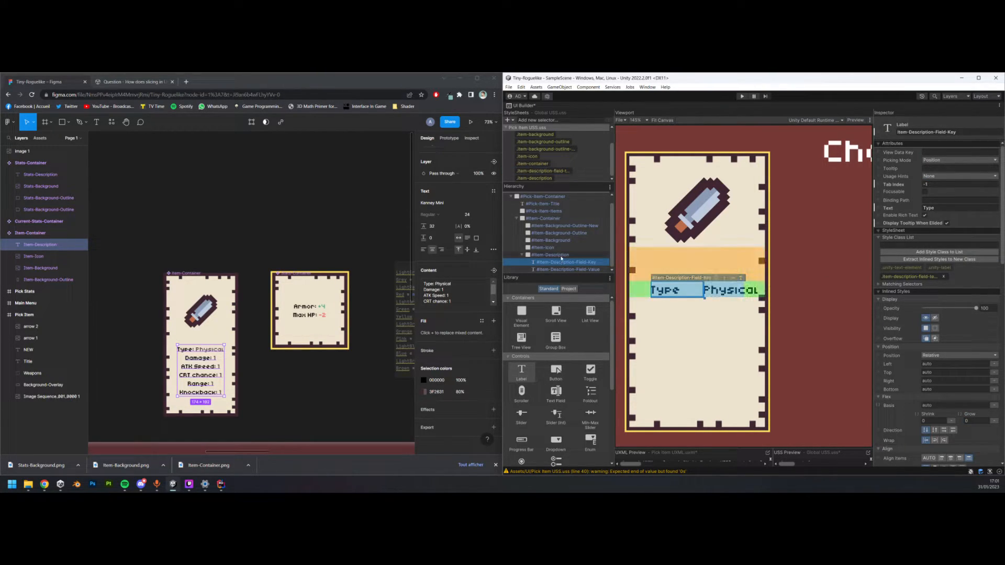
{"action": "left_click", "coordinate": [561, 256]}
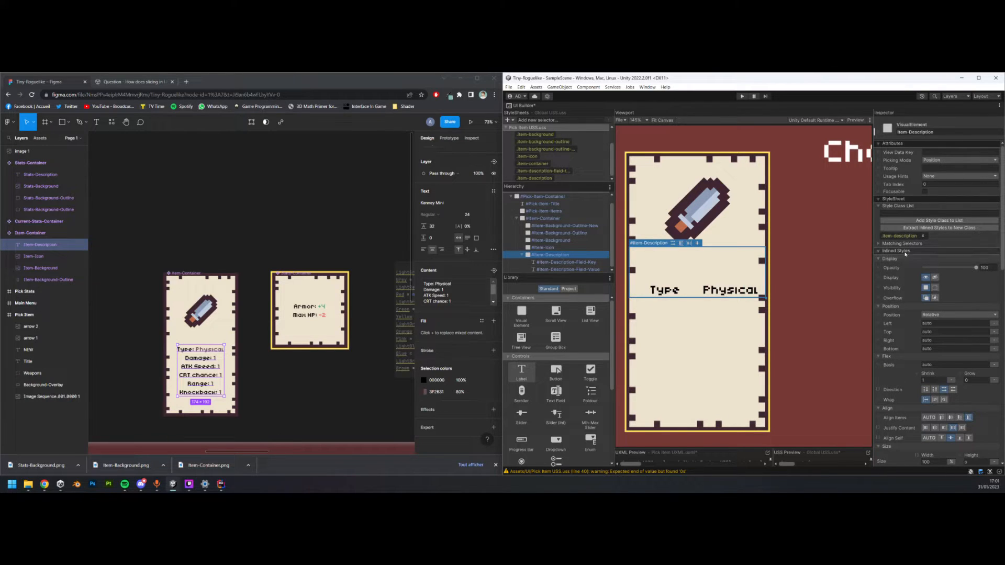
{"action": "double_click", "coordinate": [899, 237]}
{"action": "scroll", "coordinate": [959, 361], "scroll_direction": "down", "scroll_amount": 3}
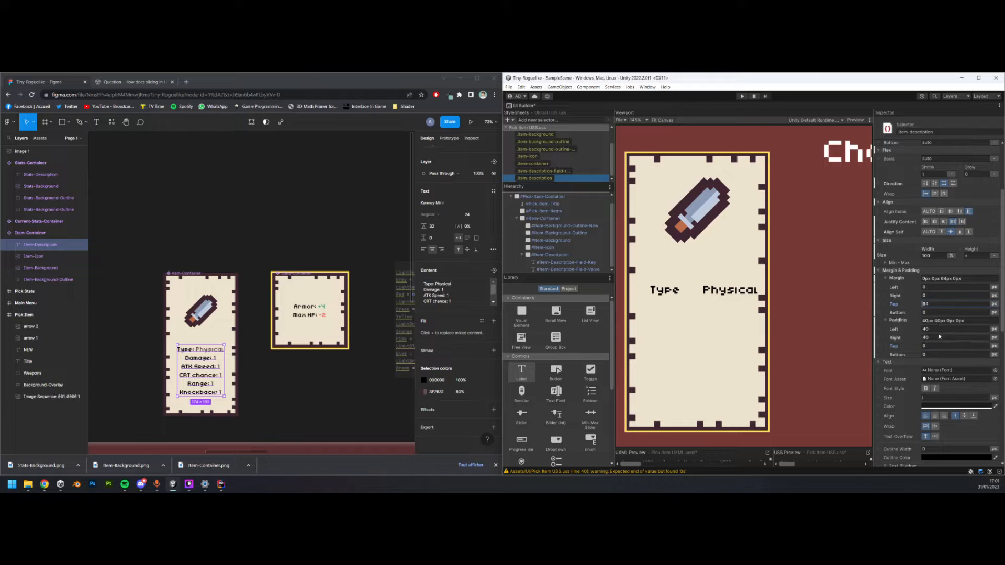
{"action": "left_click", "coordinate": [937, 295]}
{"action": "type", "text": "40"}
{"action": "key", "text": "Return"}
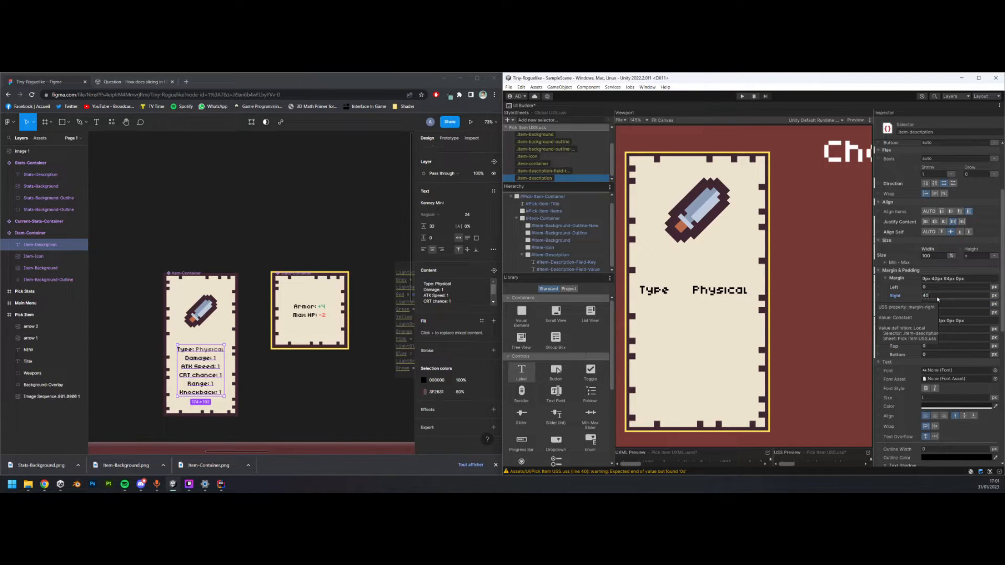
{"action": "left_click", "coordinate": [937, 288]}
{"action": "type", "text": "40"}
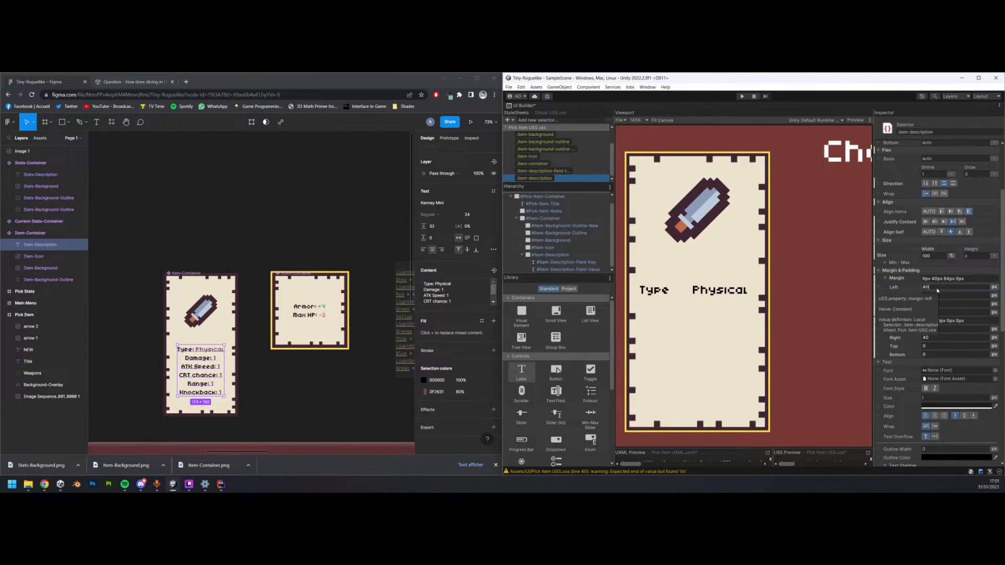
{"action": "key", "text": "Return"}
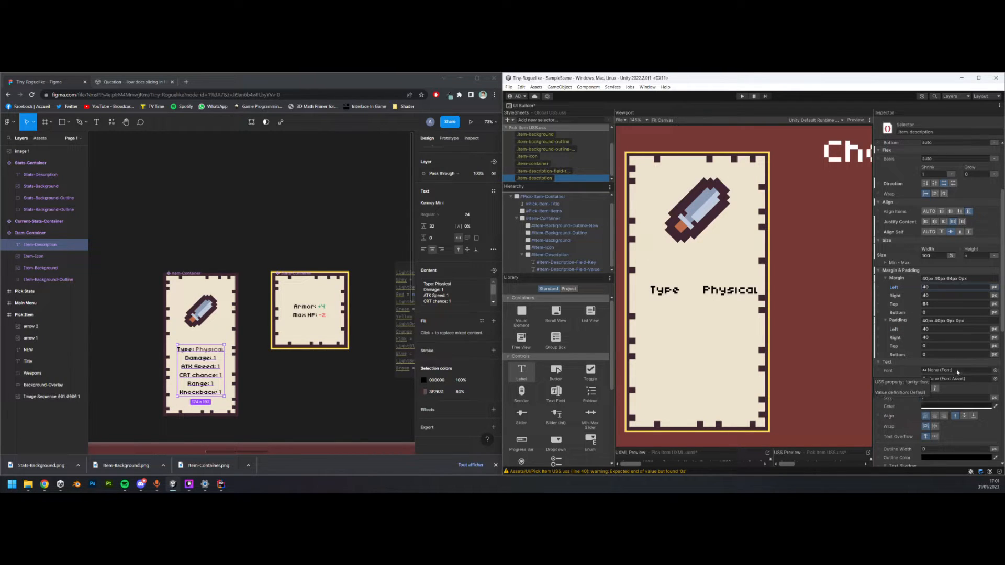
{"action": "key", "text": "ctrl+z"}
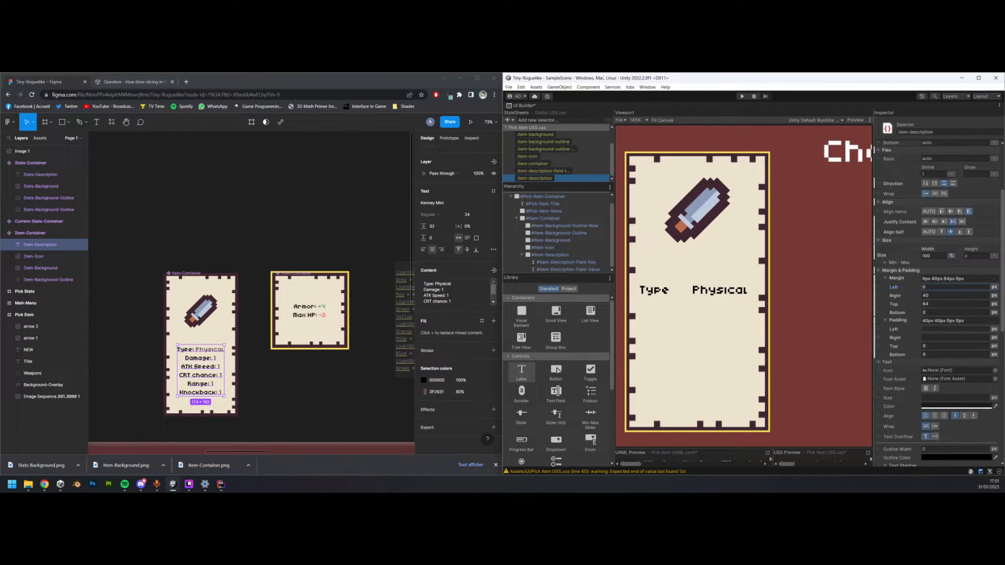
{"action": "key", "text": "ctrl+z"}
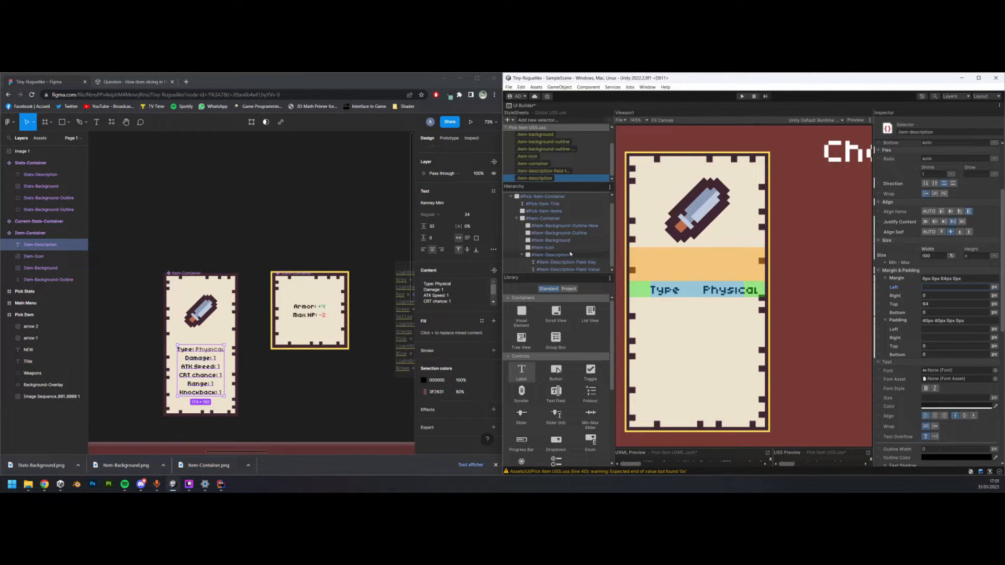
- Open the item-description-field-text selector from the key label and set its width to auto
{"action": "left_click", "coordinate": [575, 263]}
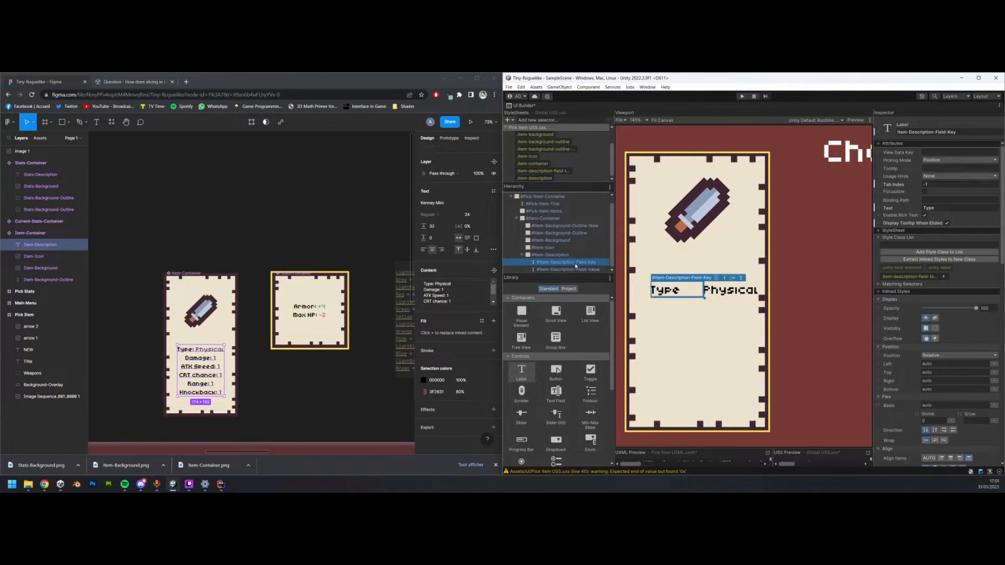
{"action": "scroll", "coordinate": [962, 311], "scroll_direction": "down", "scroll_amount": 3}
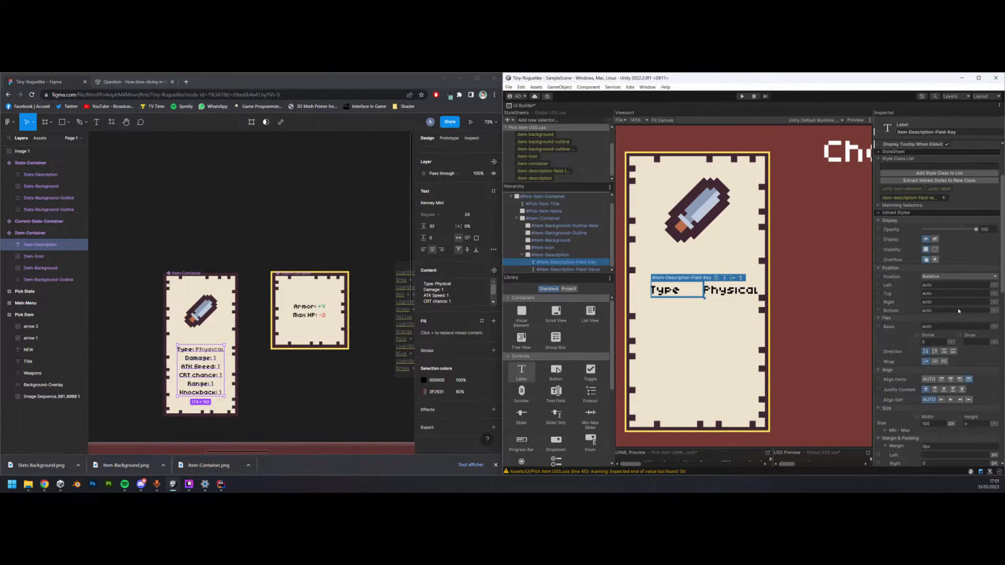
{"action": "double_click", "coordinate": [913, 198]}
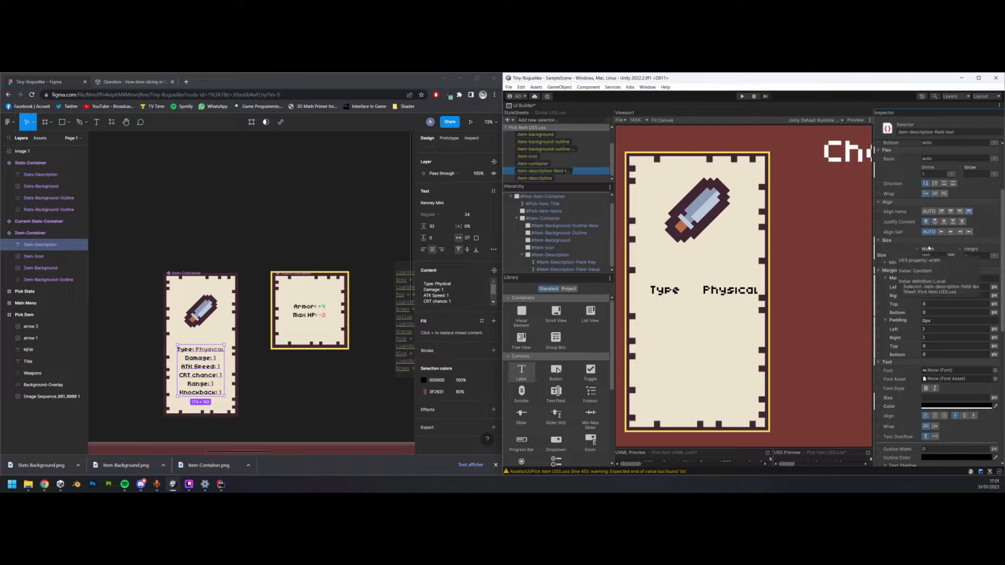
{"action": "left_click", "coordinate": [951, 256]}
{"action": "left_click", "coordinate": [952, 281]}
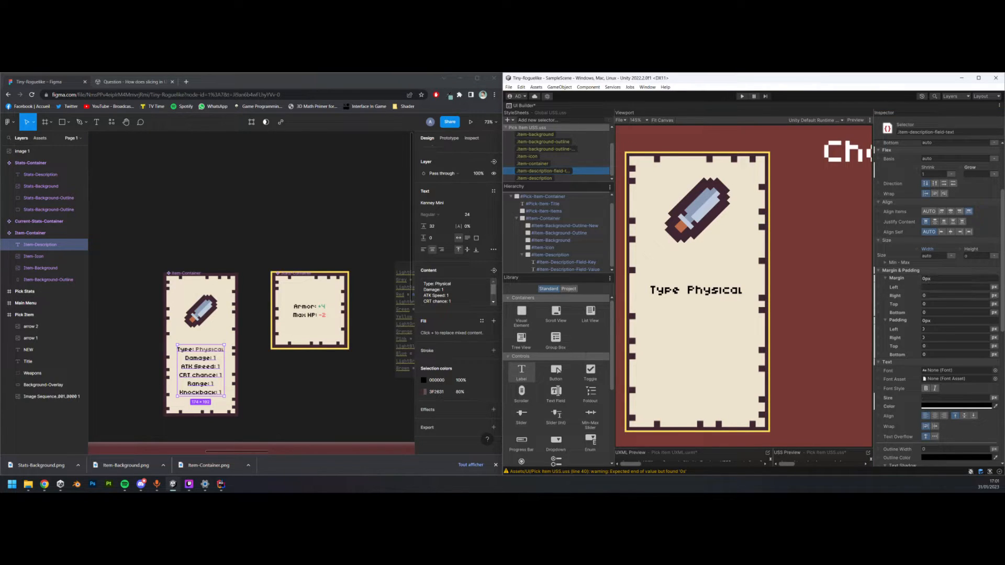
- Set the Item-Description element's inline left and right padding to 30 px
{"action": "left_click", "coordinate": [563, 256]}
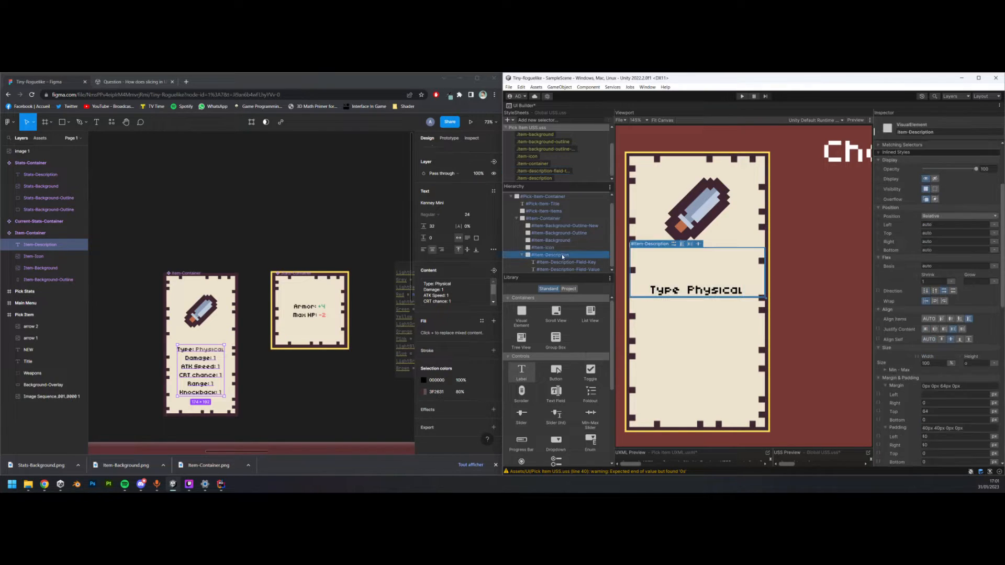
{"action": "left_click", "coordinate": [933, 380]}
{"action": "type", "text": "30"}
{"action": "key", "text": "Return"}
{"action": "left_click", "coordinate": [934, 387]}
{"action": "type", "text": "30"}
{"action": "key", "text": "Return"}
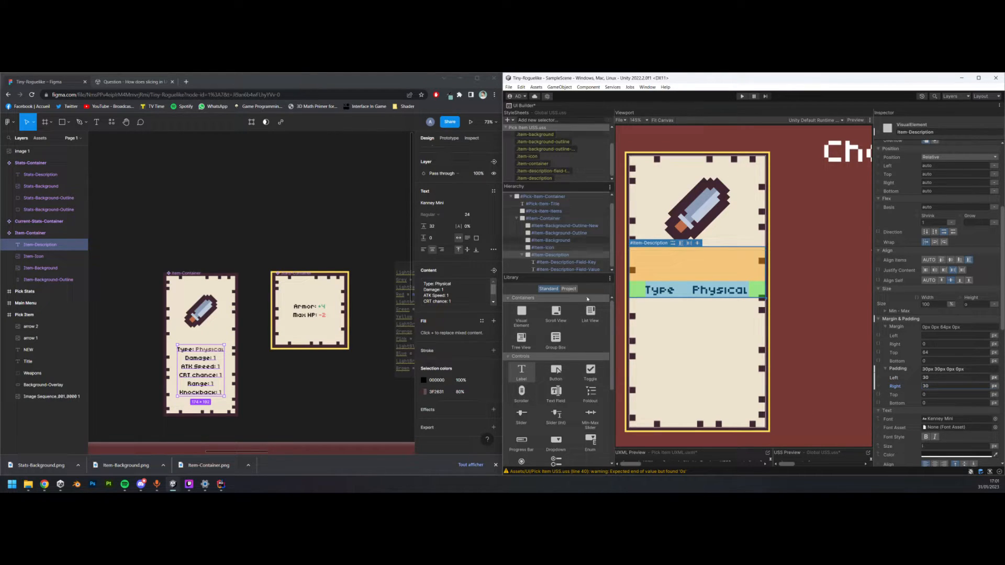
- Extract Item-Description's inlined styles to a class named item-description
{"action": "left_click", "coordinate": [562, 257]}
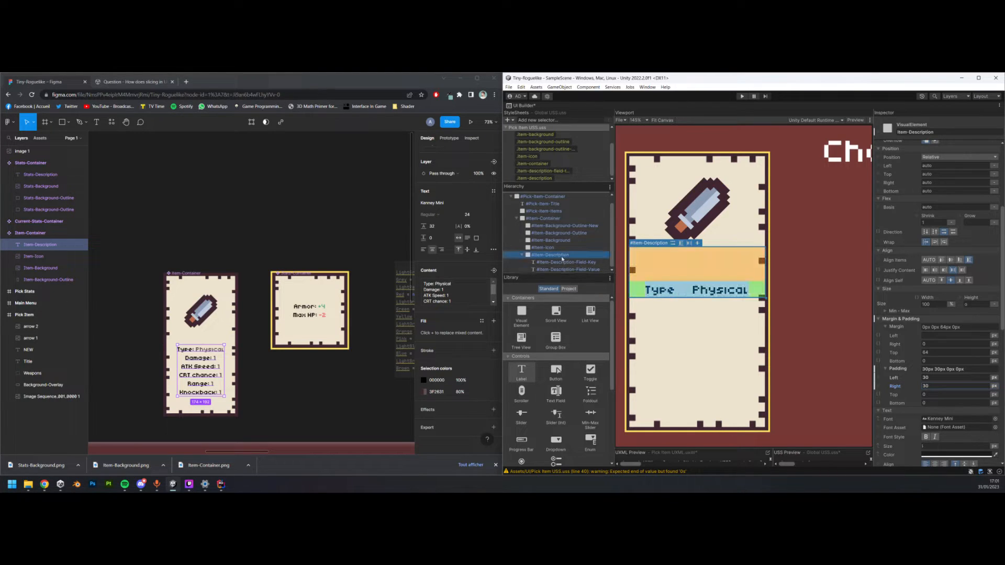
{"action": "scroll", "coordinate": [922, 287], "scroll_direction": "up", "scroll_amount": 3}
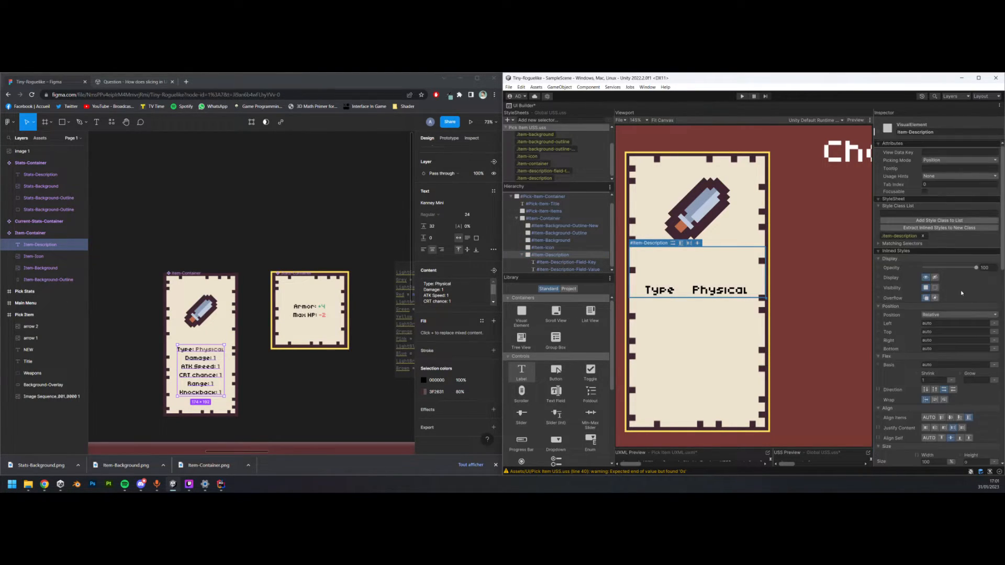
{"action": "scroll", "coordinate": [937, 246], "scroll_direction": "up", "scroll_amount": 3}
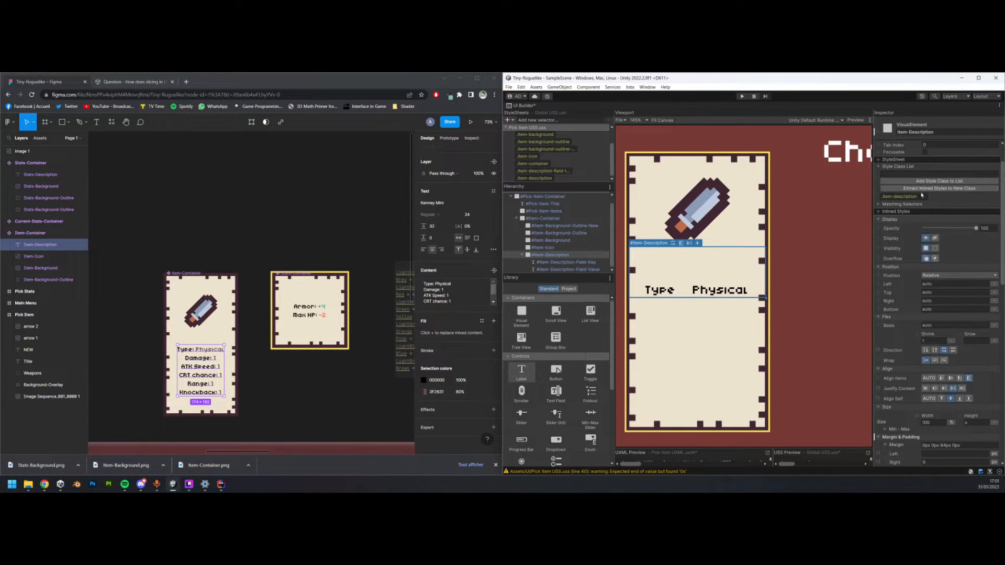
{"action": "type", "text": "Item-description"}
{"action": "left_click", "coordinate": [946, 189]}
{"action": "scroll", "coordinate": [945, 214], "scroll_direction": "down", "scroll_amount": 10}
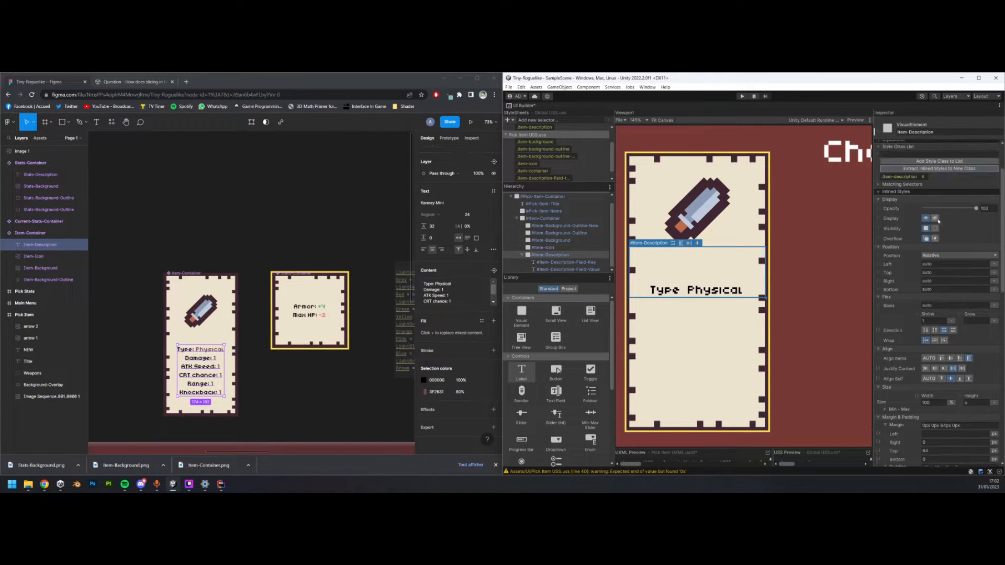
- Open the item-description selector in Global USS from Item-Description's class list and set its Align Items to stretch
{"action": "scroll", "coordinate": [948, 209], "scroll_direction": "up", "scroll_amount": 10}
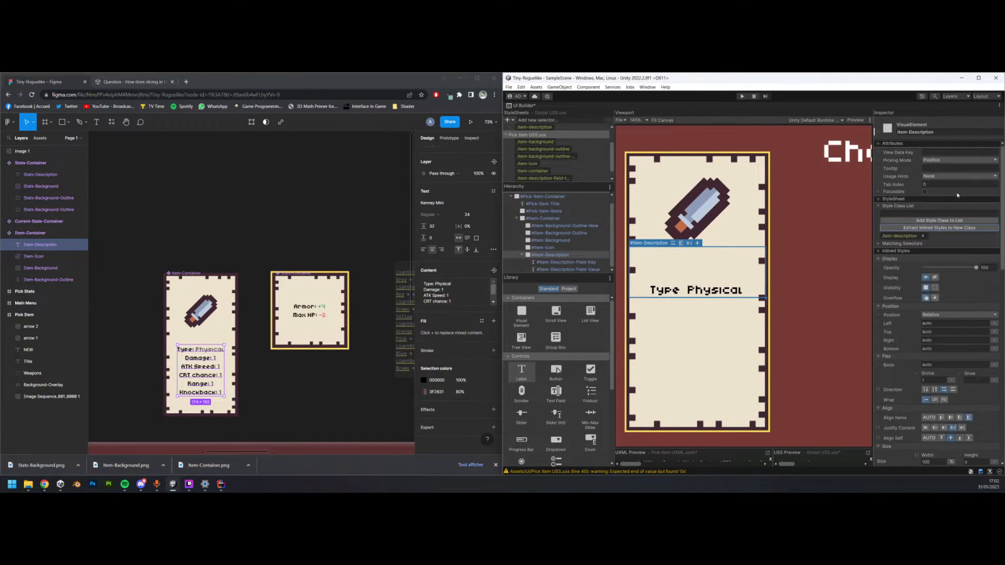
{"action": "scroll", "coordinate": [934, 240], "scroll_direction": "down", "scroll_amount": 5}
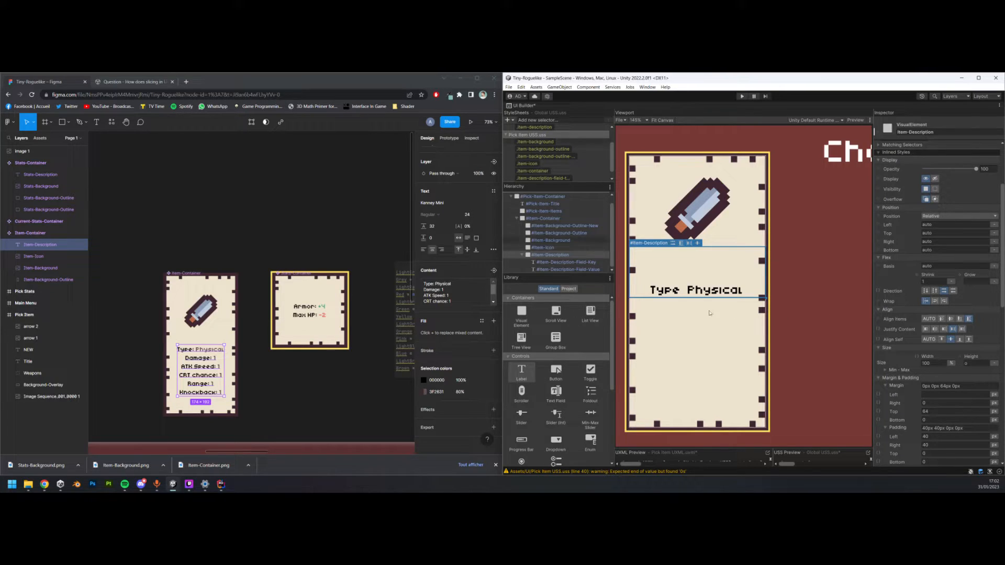
{"action": "scroll", "coordinate": [923, 201], "scroll_direction": "up", "scroll_amount": 3}
{"action": "double_click", "coordinate": [902, 216]}
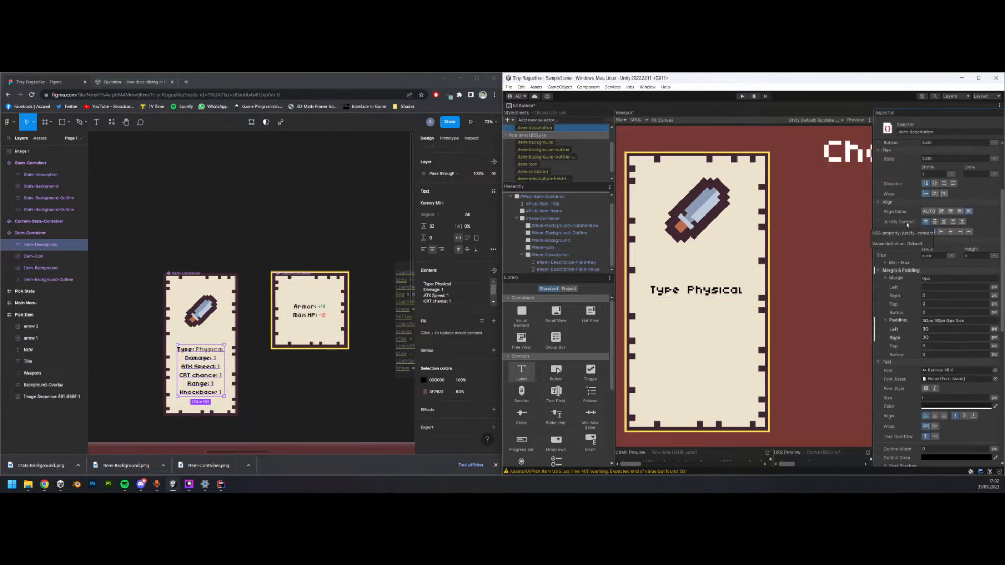
{"action": "left_click", "coordinate": [952, 306]}
{"action": "scroll", "coordinate": [966, 317], "scroll_direction": "up", "scroll_amount": 4}
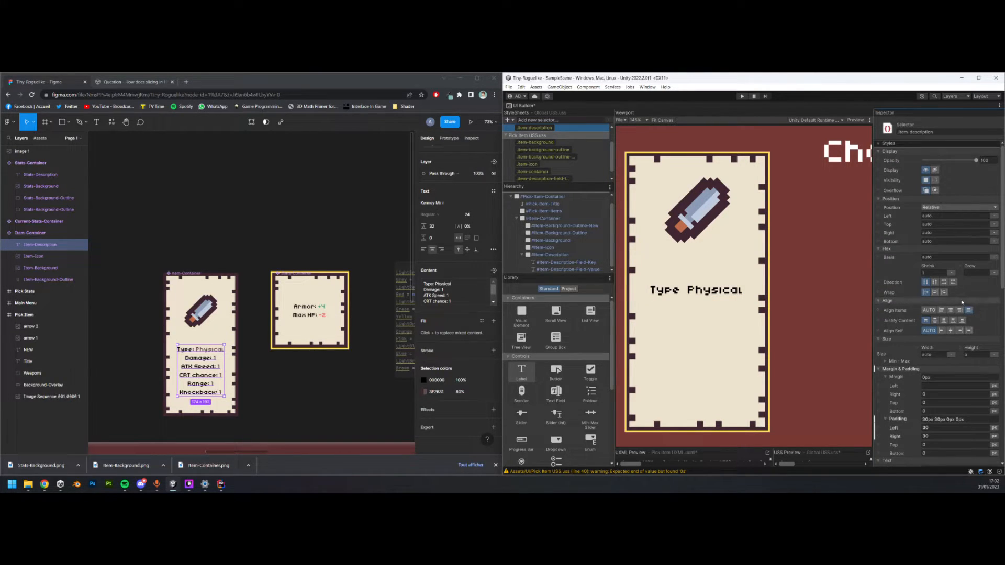
{"action": "scroll", "coordinate": [963, 315], "scroll_direction": "down", "scroll_amount": 2}
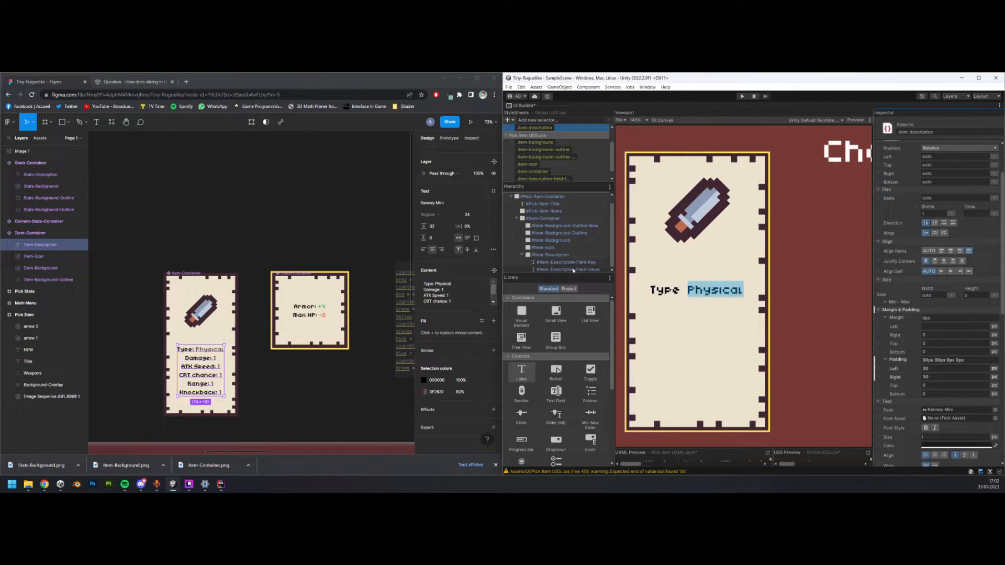
{"action": "left_click", "coordinate": [968, 252]}
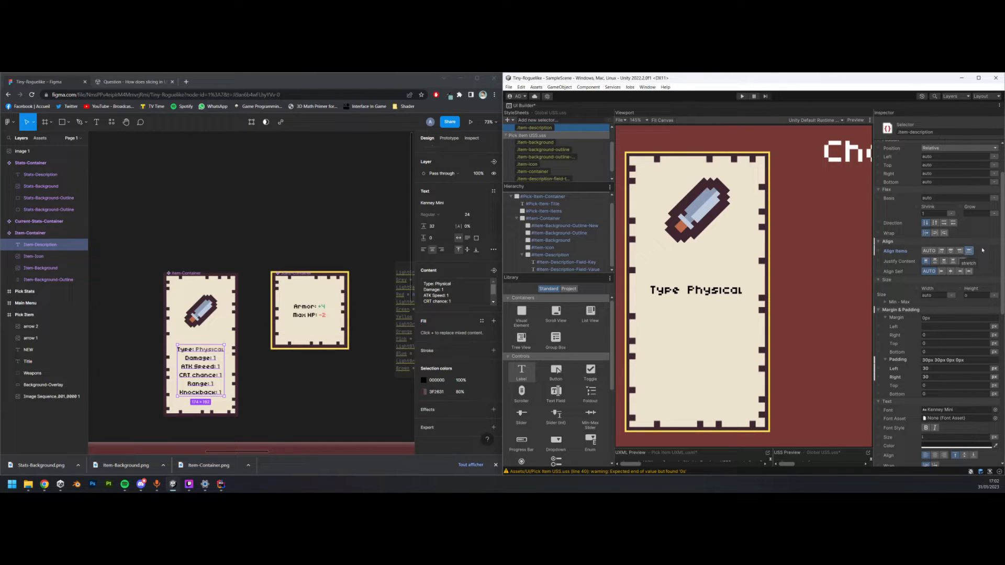
- Select the item-description selector in the Pick Item USS and set its left and right padding to 30 px
{"action": "scroll", "coordinate": [983, 246], "scroll_direction": "up", "scroll_amount": 3}
{"action": "scroll", "coordinate": [556, 159], "scroll_direction": "up", "scroll_amount": 1}
{"action": "scroll", "coordinate": [556, 161], "scroll_direction": "down", "scroll_amount": 2}
{"action": "scroll", "coordinate": [565, 162], "scroll_direction": "up", "scroll_amount": 3}
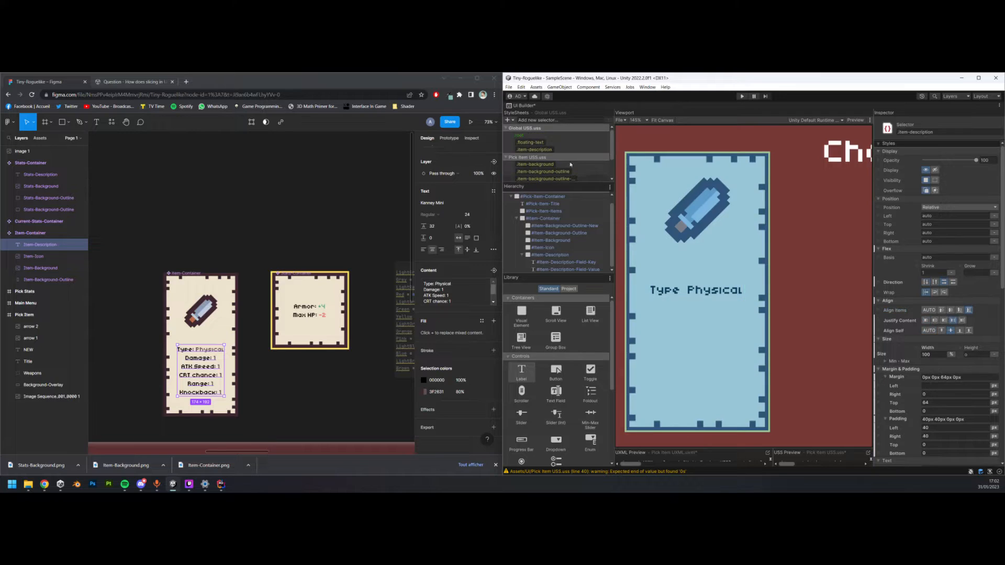
{"action": "scroll", "coordinate": [565, 157], "scroll_direction": "down", "scroll_amount": 3}
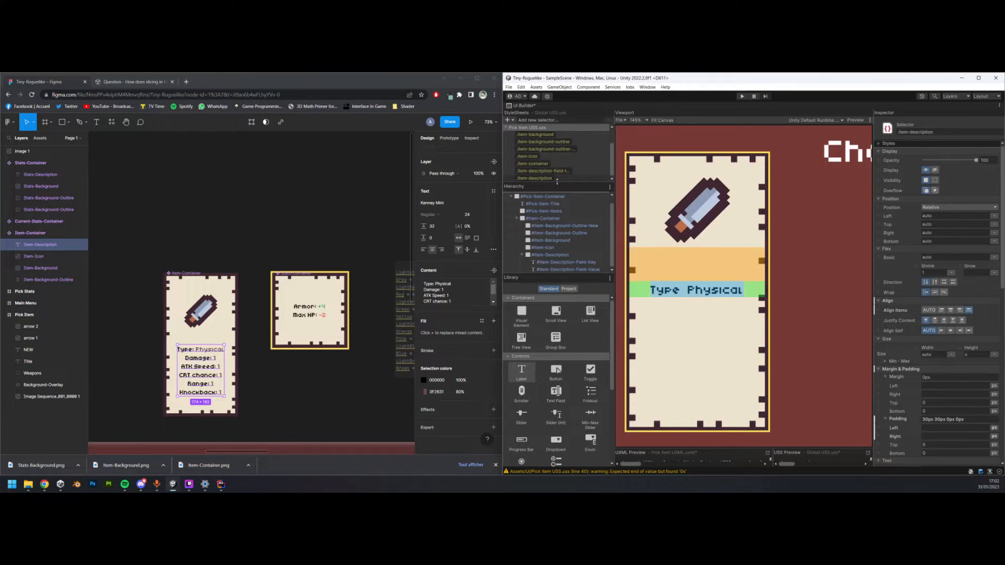
{"action": "left_click", "coordinate": [535, 178]}
{"action": "scroll", "coordinate": [951, 372], "scroll_direction": "down", "scroll_amount": 1}
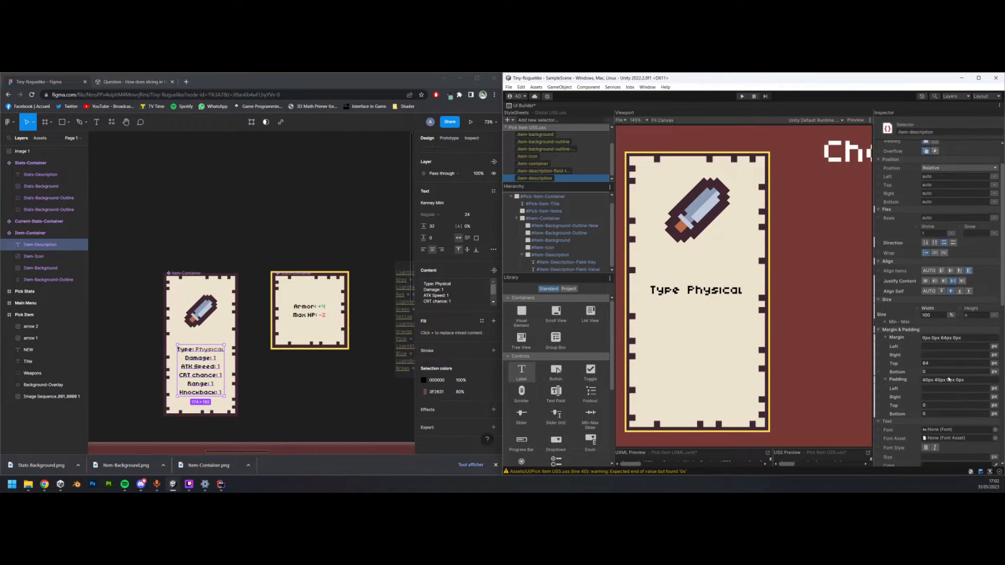
{"action": "left_click", "coordinate": [949, 390]}
{"action": "type", "text": "30"}
{"action": "left_click", "coordinate": [947, 396]}
{"action": "type", "text": "30"}
{"action": "key", "text": "Return"}
- Try space-around for the item-description selector's Justify Content, then set it back to space-between
{"action": "scroll", "coordinate": [958, 349], "scroll_direction": "up", "scroll_amount": 1}
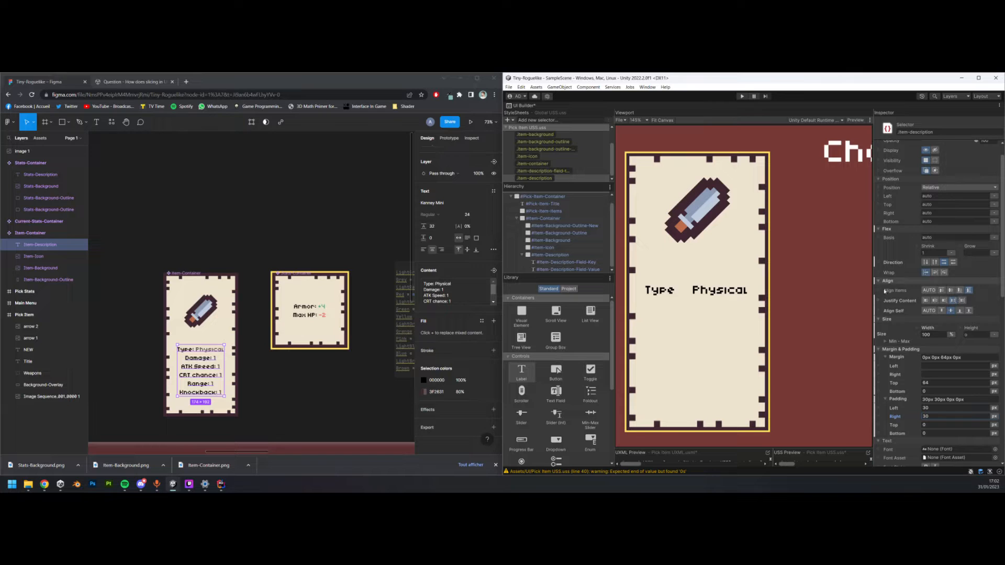
{"action": "left_click", "coordinate": [963, 300]}
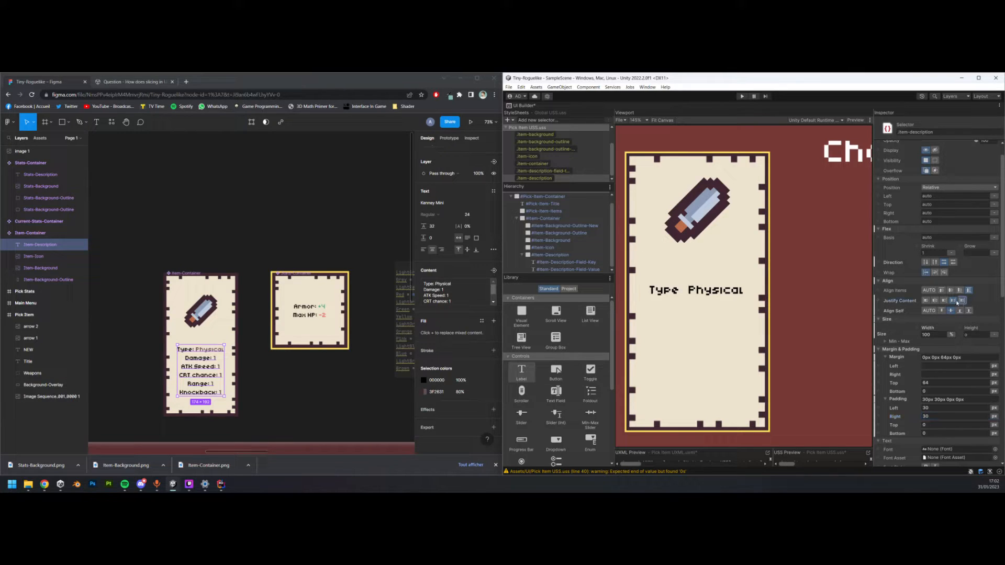
{"action": "left_click", "coordinate": [954, 301]}
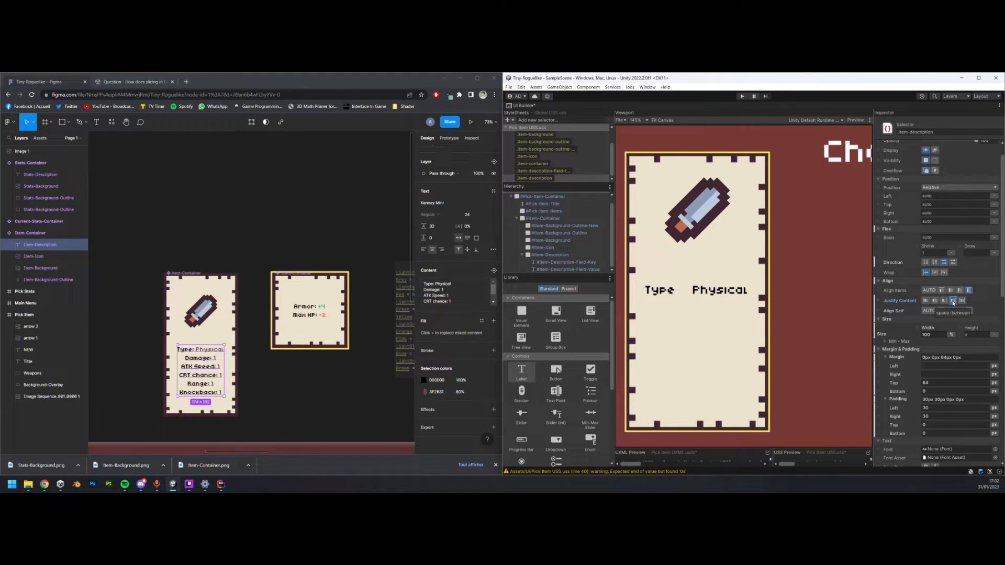
- Change the Item-Description key label's text to "Type:" to match the Figma design and save the document
{"action": "left_click", "coordinate": [576, 270]}
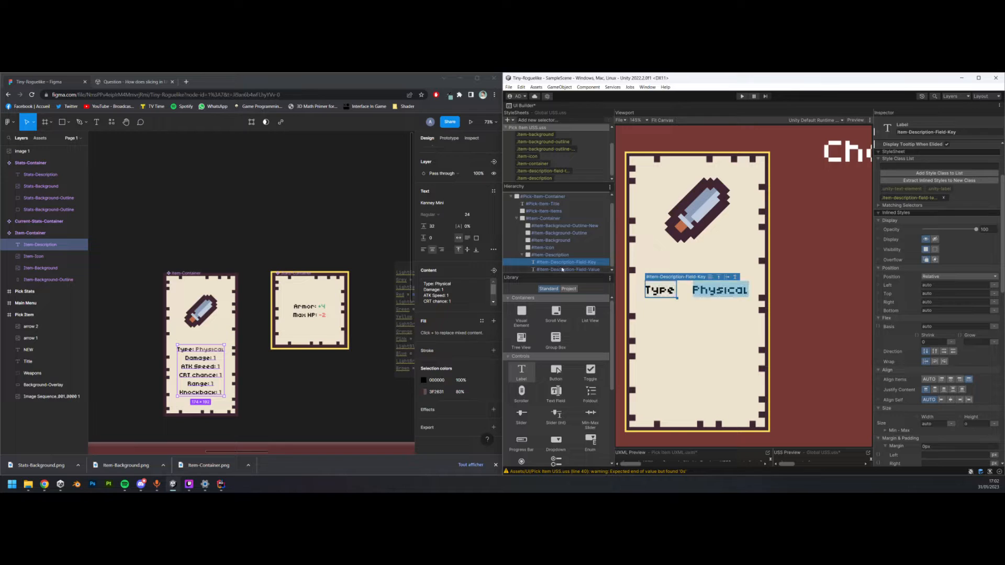
{"action": "scroll", "coordinate": [214, 399], "scroll_direction": "up", "scroll_amount": 5, "text": "ctrl"}
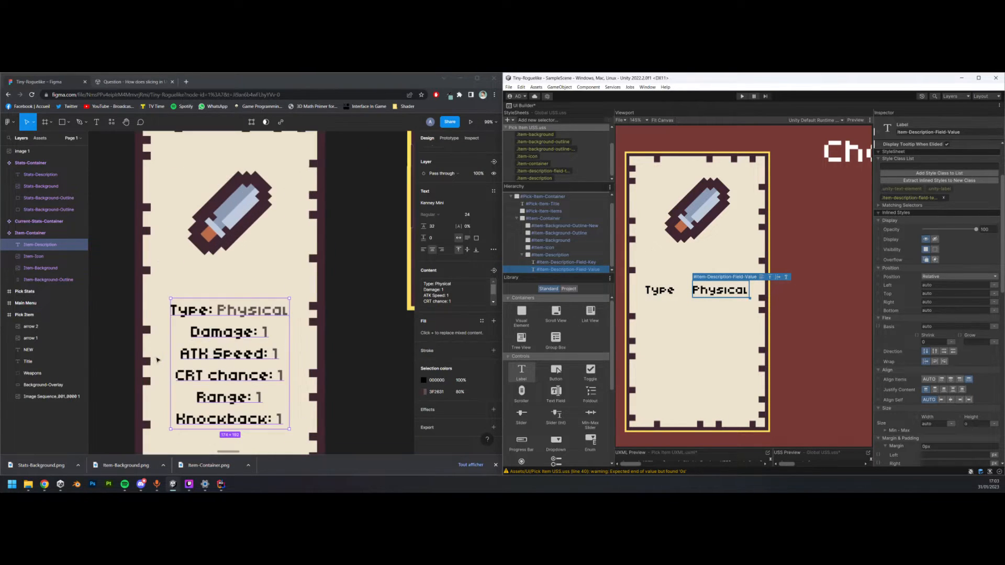
{"action": "left_click", "coordinate": [660, 290]}
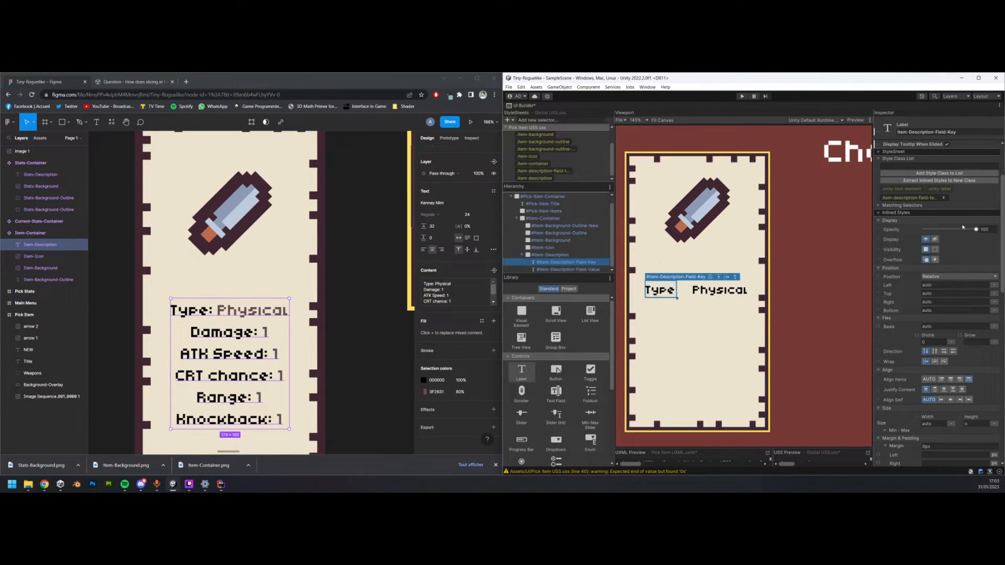
{"action": "left_click", "coordinate": [943, 208]}
{"action": "type", "text": ":"}
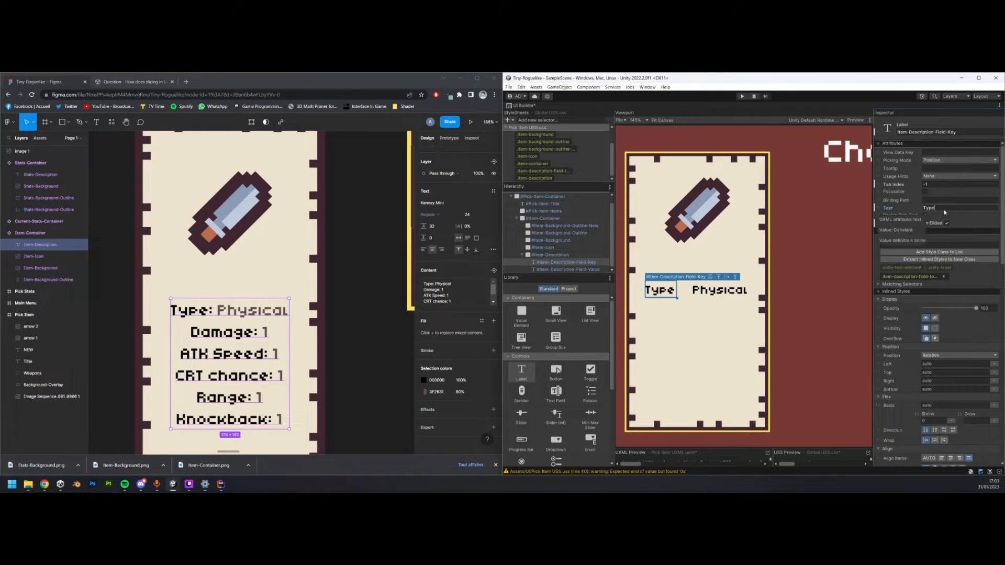
{"action": "key", "text": "ctrl+s"}
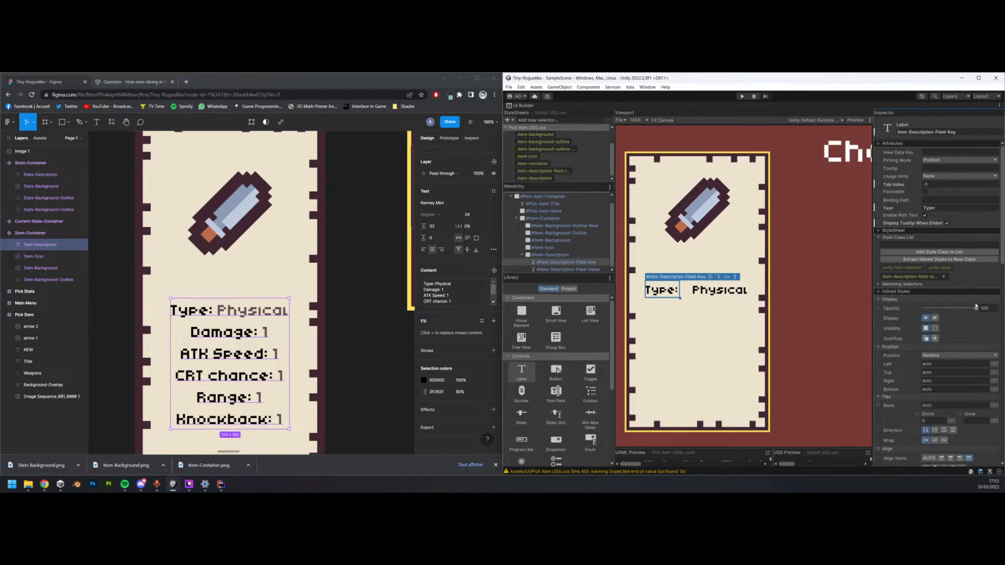
- Add the style class item-description-field-value to the Item-Description-Field-Value label
{"action": "left_click", "coordinate": [585, 270]}
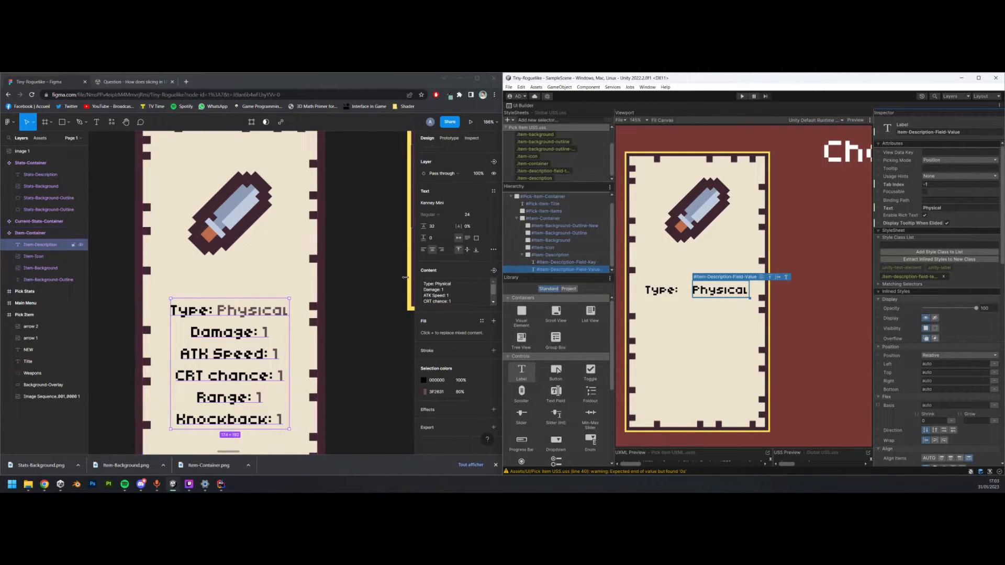
{"action": "left_click", "coordinate": [914, 245]}
{"action": "type", "text": "item-description"}
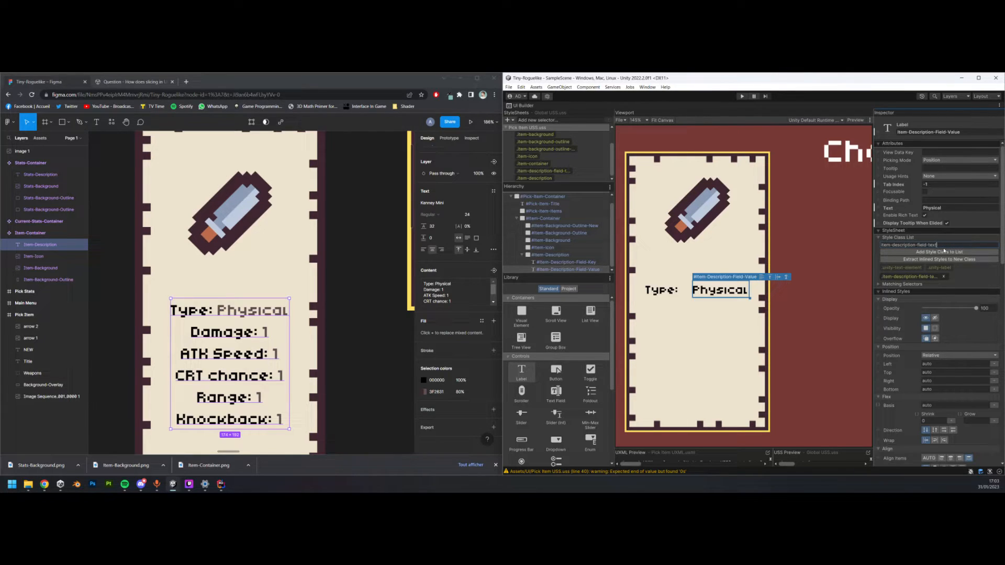
{"action": "key", "text": "BackSpace"}
{"action": "key", "text": "BackSpace"}
{"action": "key", "text": "BackSpace"}
{"action": "key", "text": "BackSpace"}
{"action": "type", "text": "value"}
{"action": "left_click", "coordinate": [945, 251]}
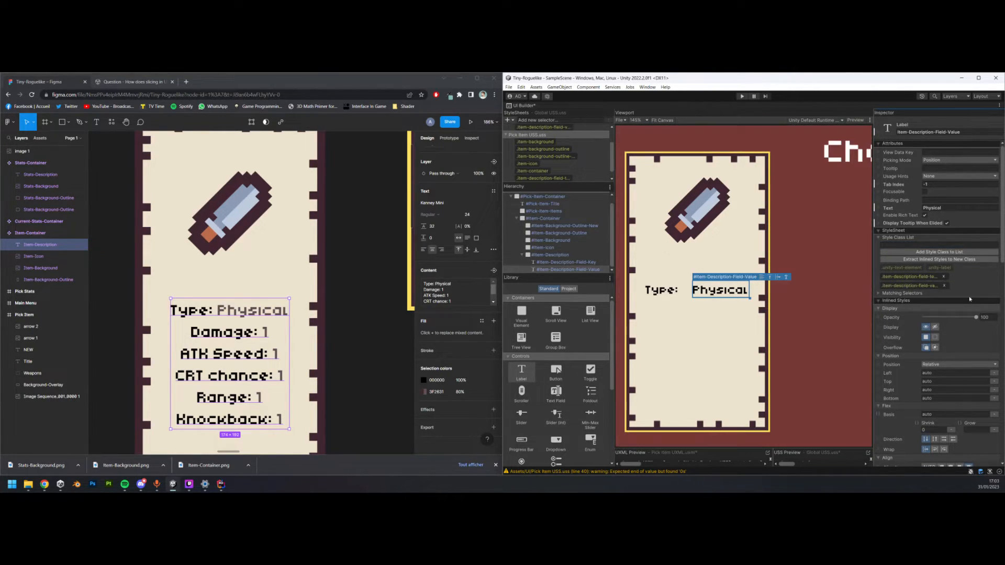
- Copy the hex colour 3F2631 from the Figma text and apply it to the value label's inline text colour with alpha 80
{"action": "left_click", "coordinate": [437, 393]}
{"action": "key", "text": "ctrl+c"}
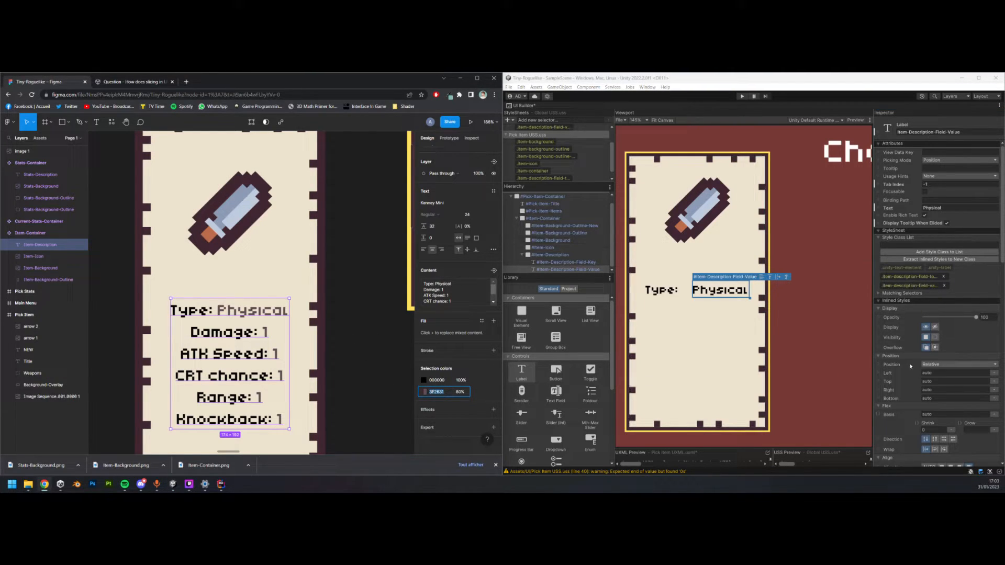
{"action": "scroll", "coordinate": [935, 361], "scroll_direction": "down", "scroll_amount": 8}
{"action": "scroll", "coordinate": [934, 360], "scroll_direction": "down", "scroll_amount": 3}
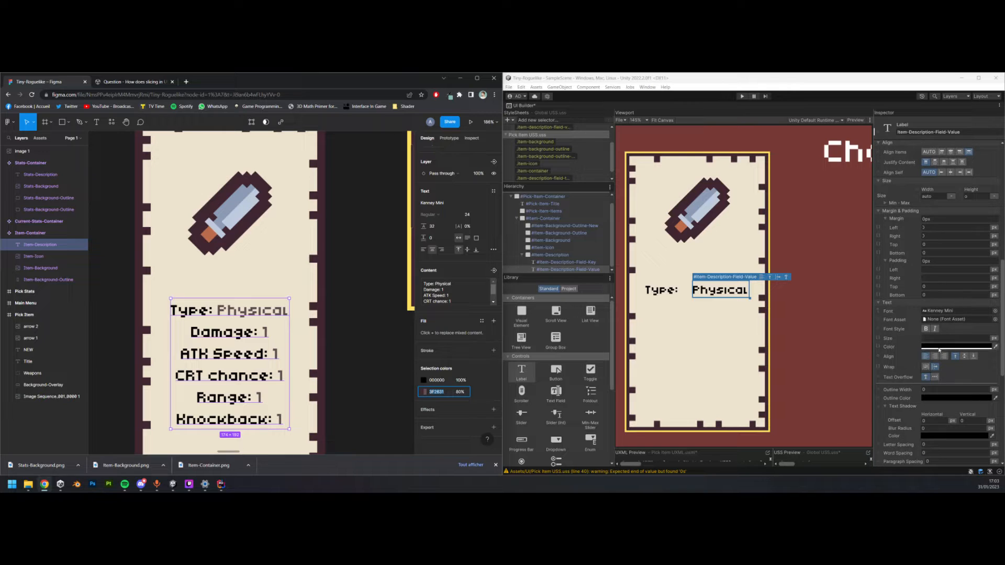
{"action": "left_click", "coordinate": [949, 372]}
{"action": "left_click", "coordinate": [956, 347]}
{"action": "left_click", "coordinate": [982, 450]}
{"action": "key", "text": "ctrl+v"}
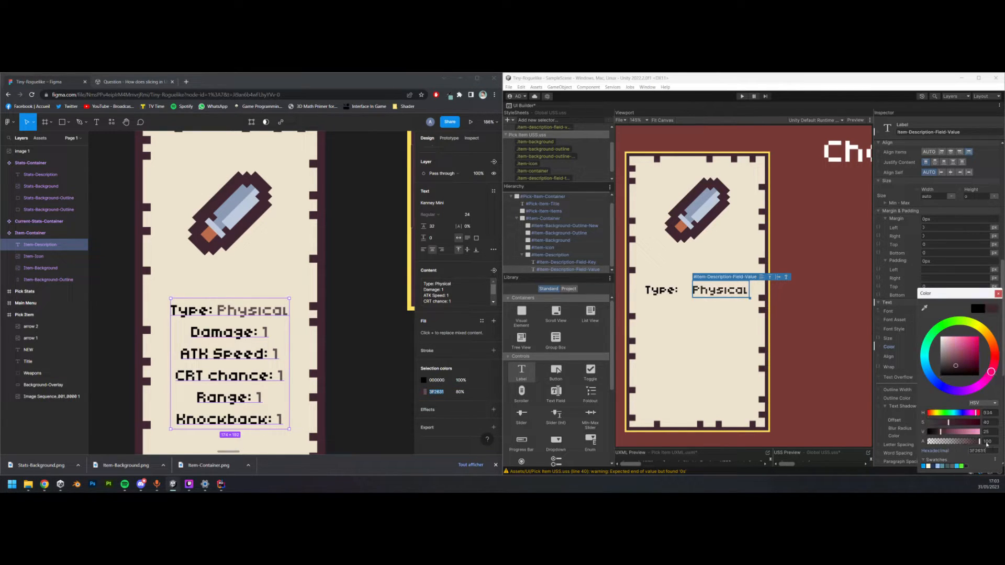
{"action": "left_click", "coordinate": [995, 441]}
{"action": "type", "text": "80"}
{"action": "left_click", "coordinate": [998, 294]}
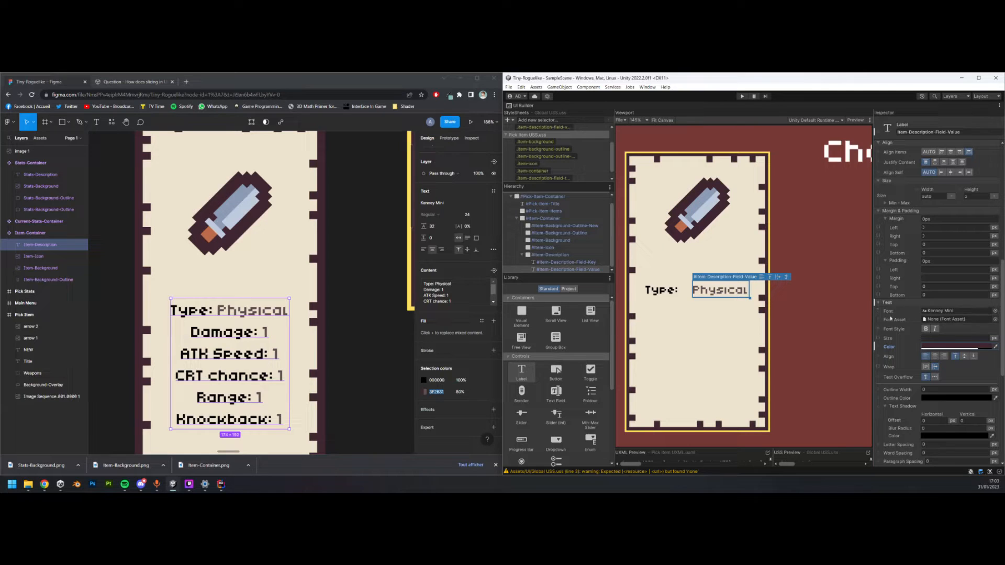
- Open Global USS in the code editor from its root selector and examine the root rule's font declarations
{"action": "scroll", "coordinate": [527, 150], "scroll_direction": "up", "scroll_amount": 2}
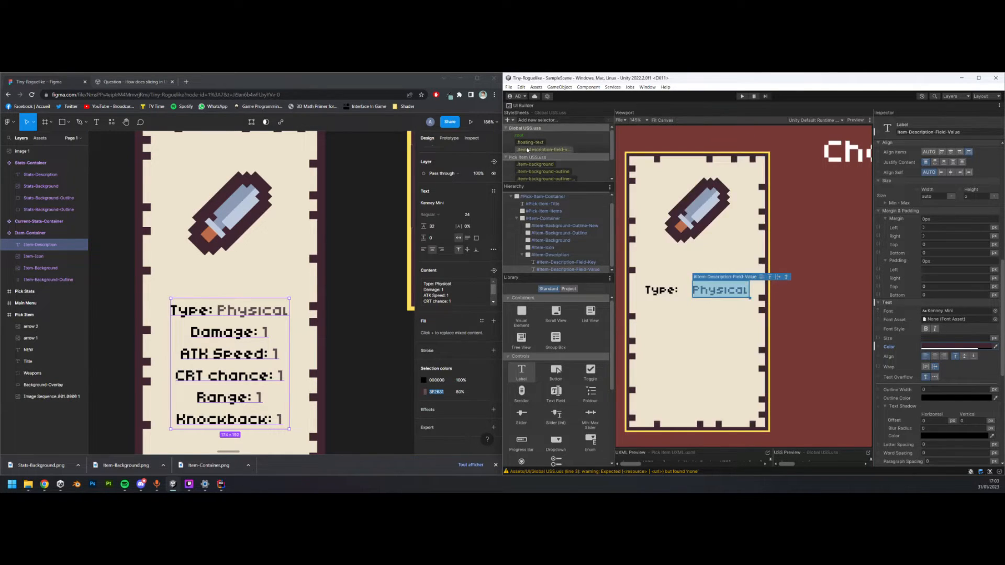
{"action": "left_click", "coordinate": [520, 135]}
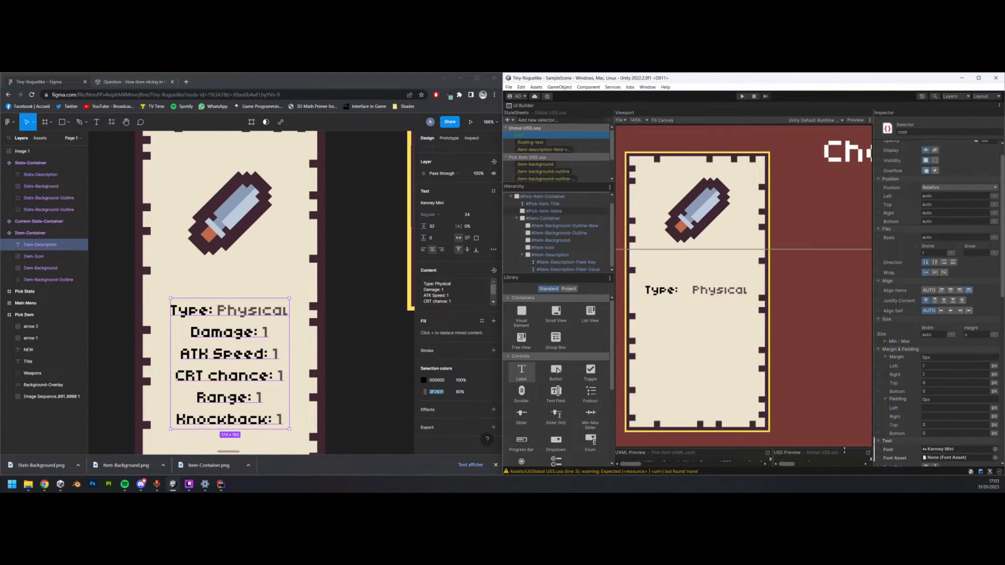
{"action": "left_click", "coordinate": [867, 452]}
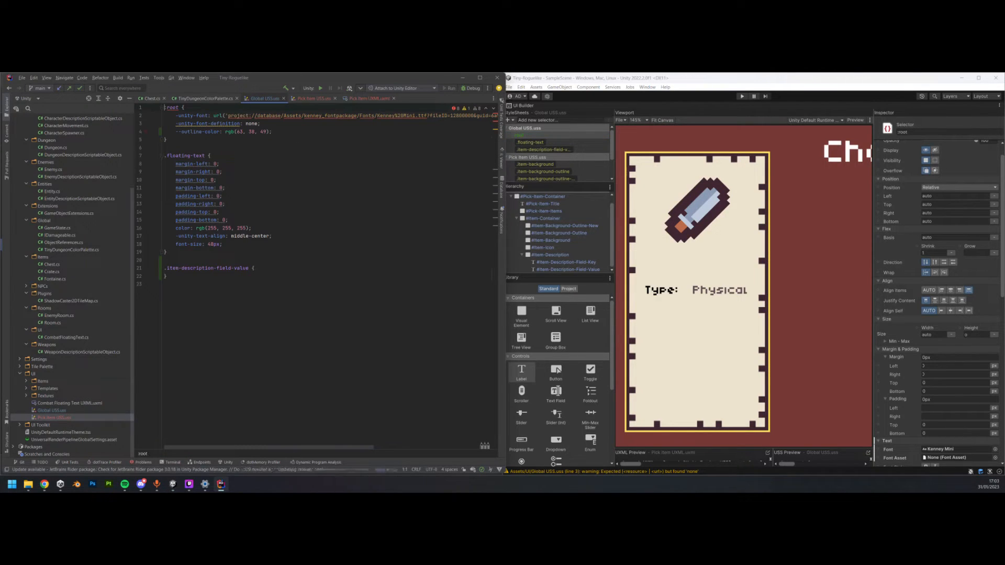
{"action": "left_click", "coordinate": [217, 180]}
{"action": "left_click_drag", "start_coordinate": [164, 116], "coordinate": [260, 123]}
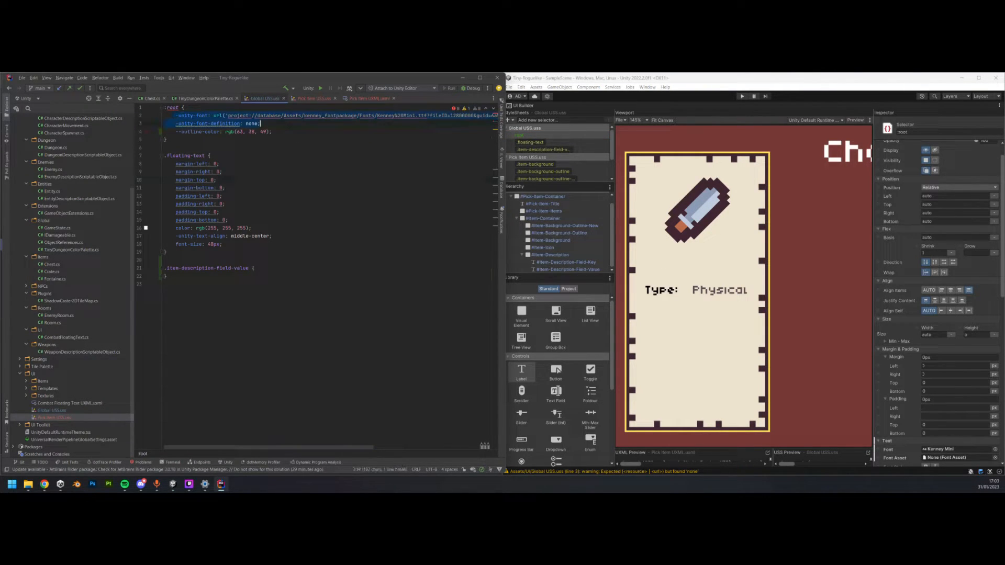
{"action": "left_click_drag", "start_coordinate": [313, 448], "coordinate": [458, 446]}
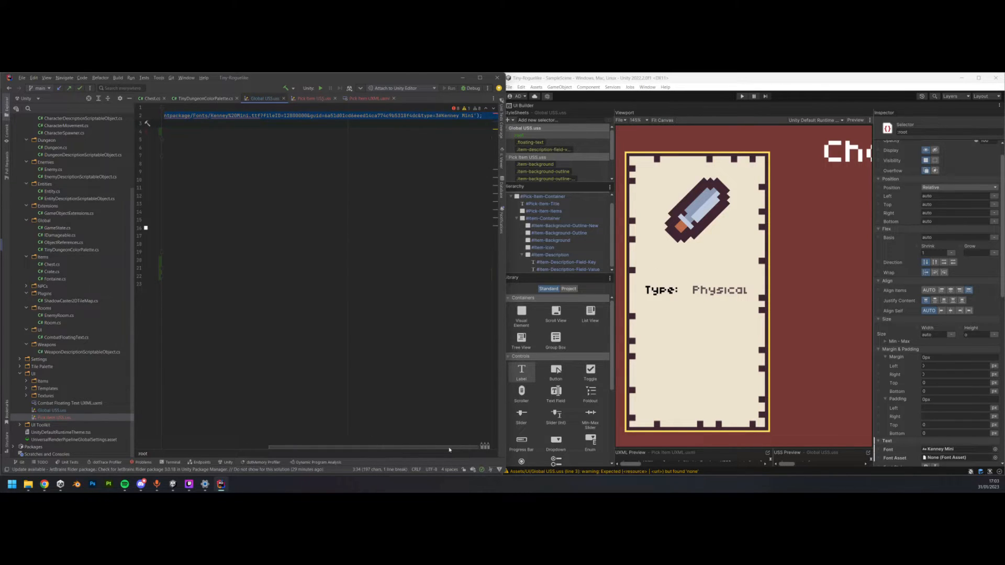
{"action": "left_click_drag", "start_coordinate": [449, 449], "coordinate": [335, 449]}
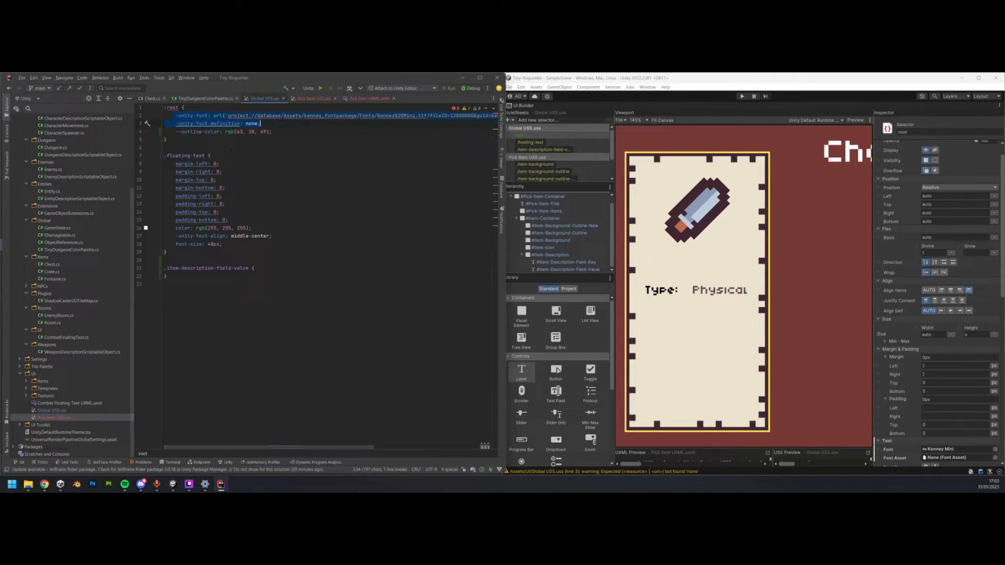
{"action": "left_click_drag", "start_coordinate": [179, 107], "coordinate": [139, 113]}
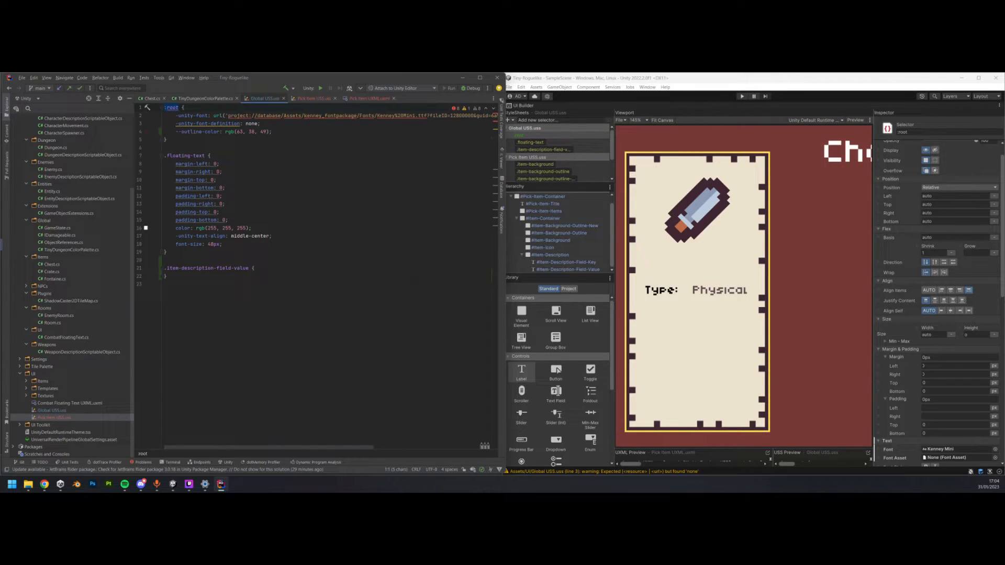
{"action": "left_click", "coordinate": [353, 253]}
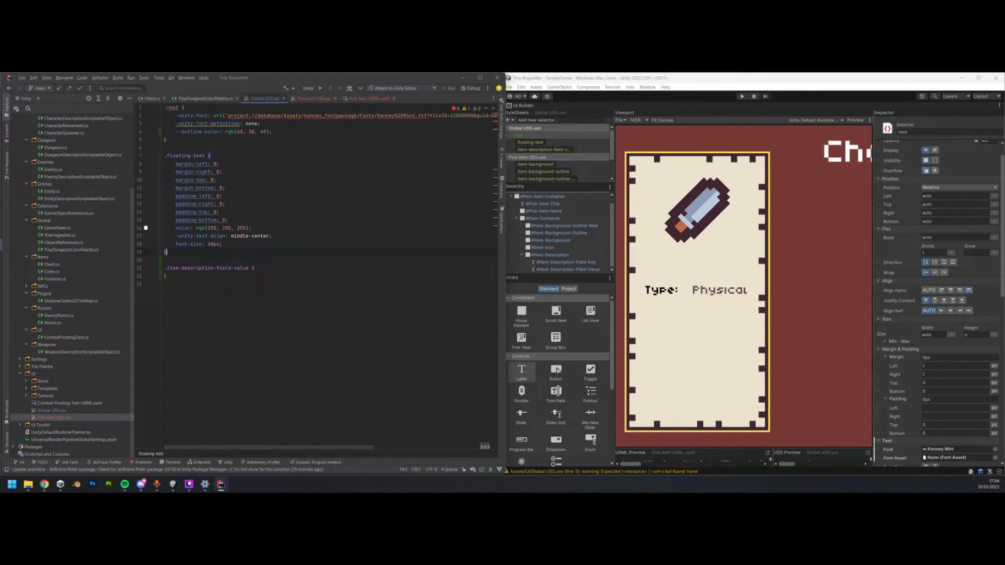
- Move the item-description-field-value selector from Global USS into the Pick Item USS
{"action": "left_click", "coordinate": [576, 151]}
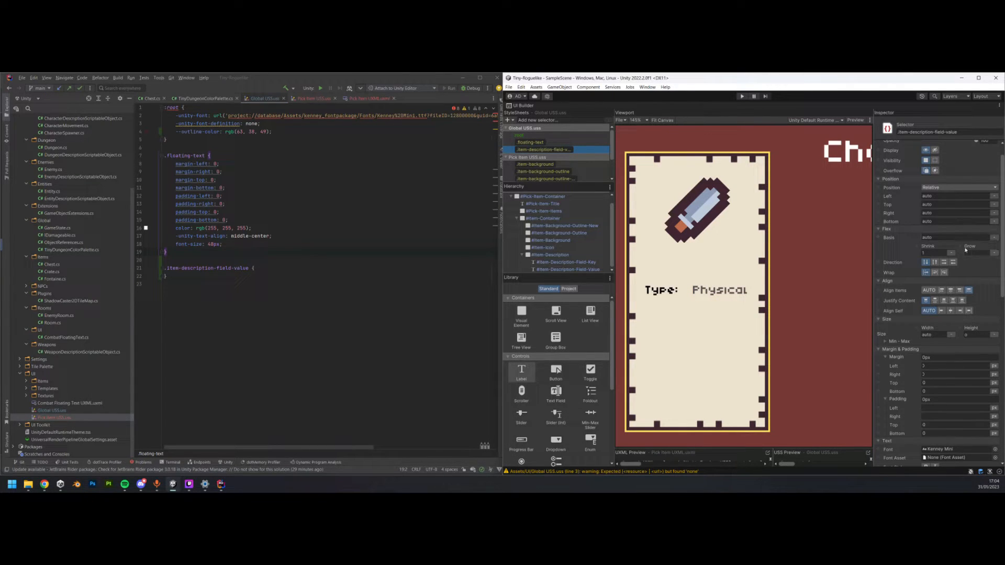
{"action": "scroll", "coordinate": [981, 234], "scroll_direction": "down", "scroll_amount": 10}
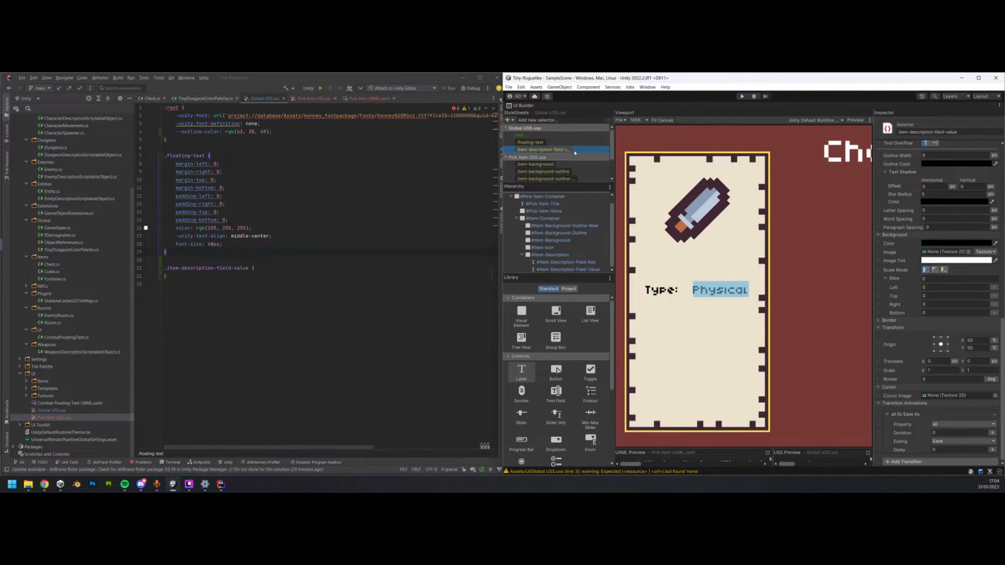
{"action": "scroll", "coordinate": [566, 157], "scroll_direction": "down", "scroll_amount": 3}
{"action": "left_click", "coordinate": [564, 178]}
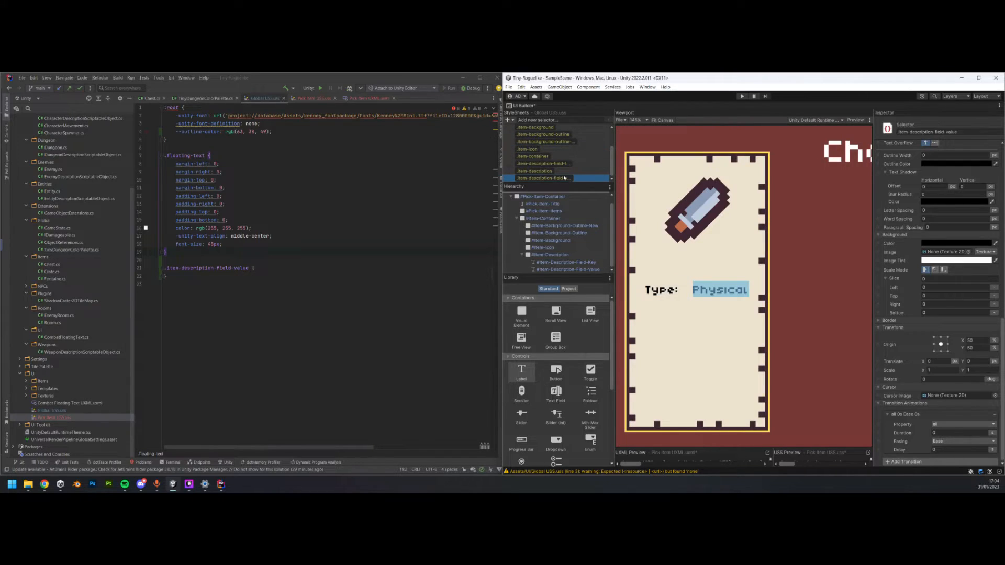
- Unset the value label's inline text colour and open the item-description-field-value selector from its class list
{"action": "left_click", "coordinate": [568, 270]}
{"action": "scroll", "coordinate": [908, 327], "scroll_direction": "up", "scroll_amount": 3}
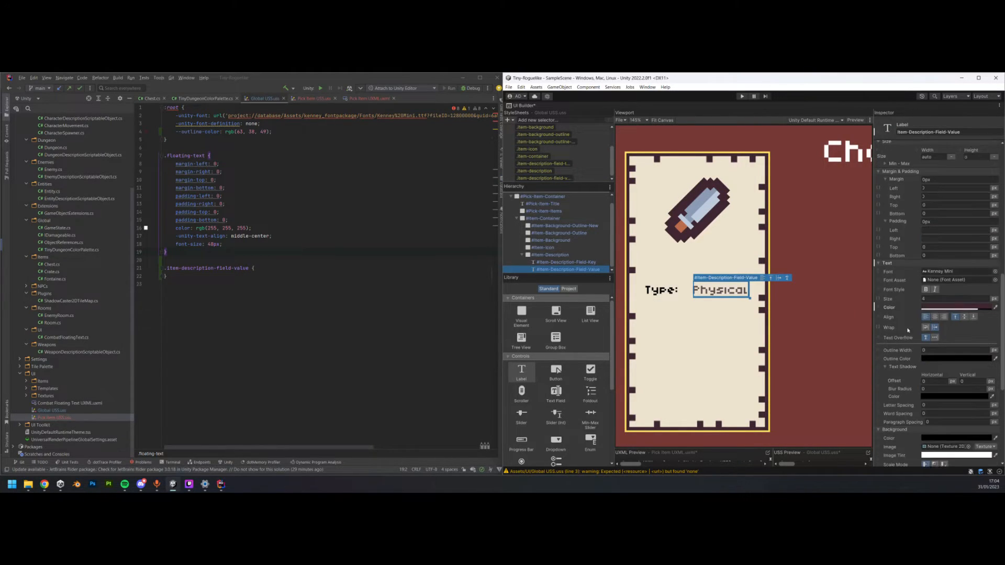
{"action": "right_click", "coordinate": [890, 308]}
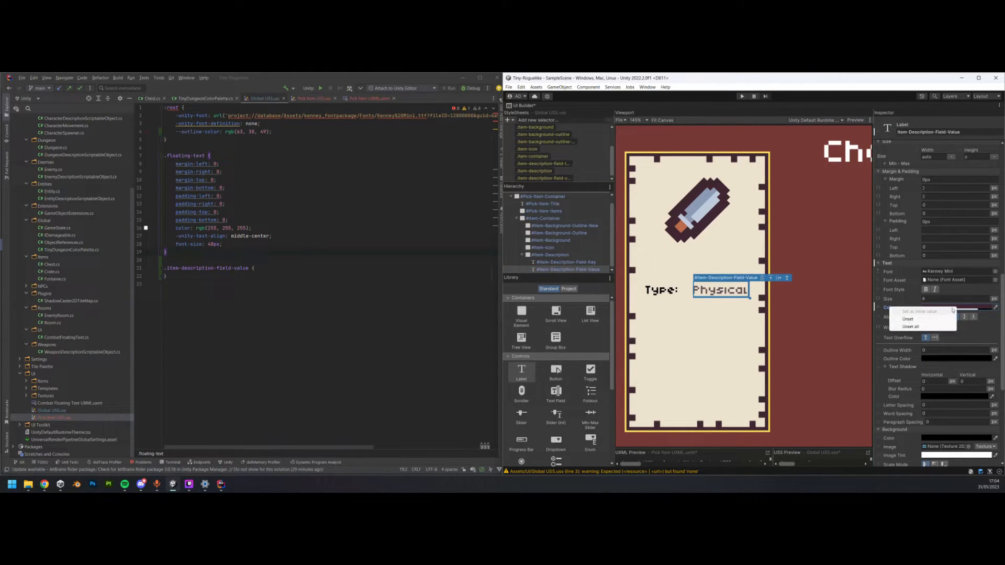
{"action": "right_click", "coordinate": [896, 263]}
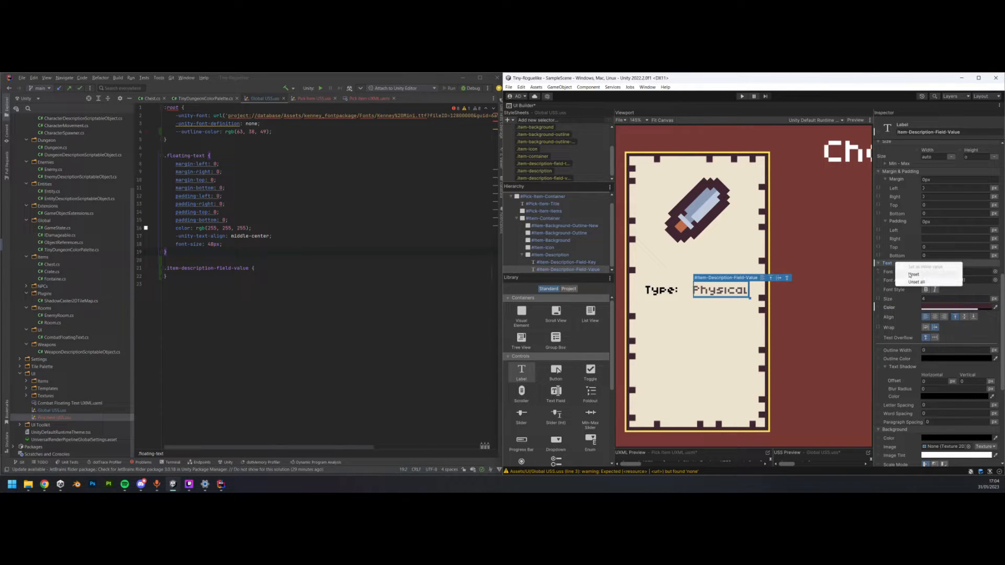
{"action": "left_click", "coordinate": [917, 274]}
{"action": "scroll", "coordinate": [919, 277], "scroll_direction": "up", "scroll_amount": 8}
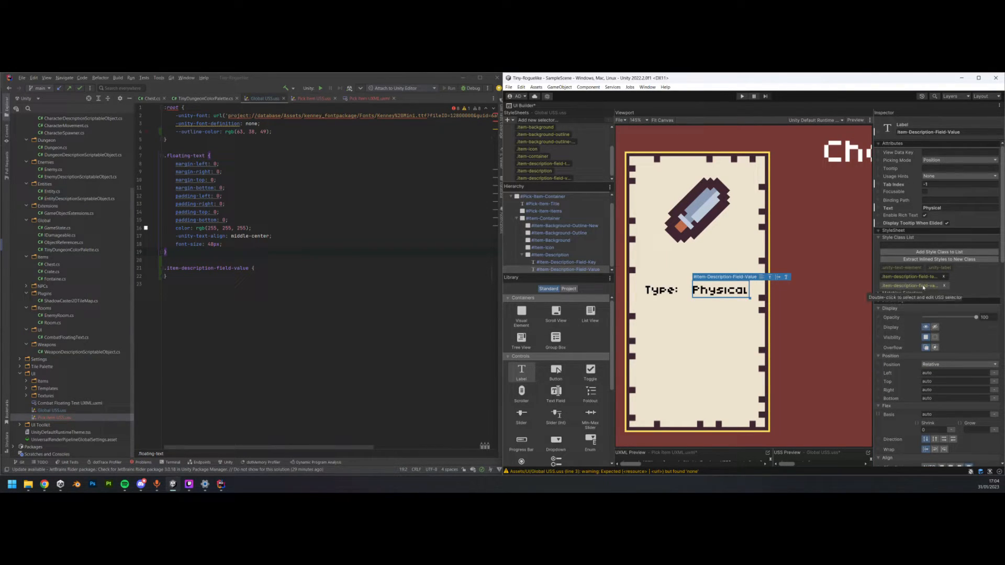
{"action": "double_click", "coordinate": [924, 286]}
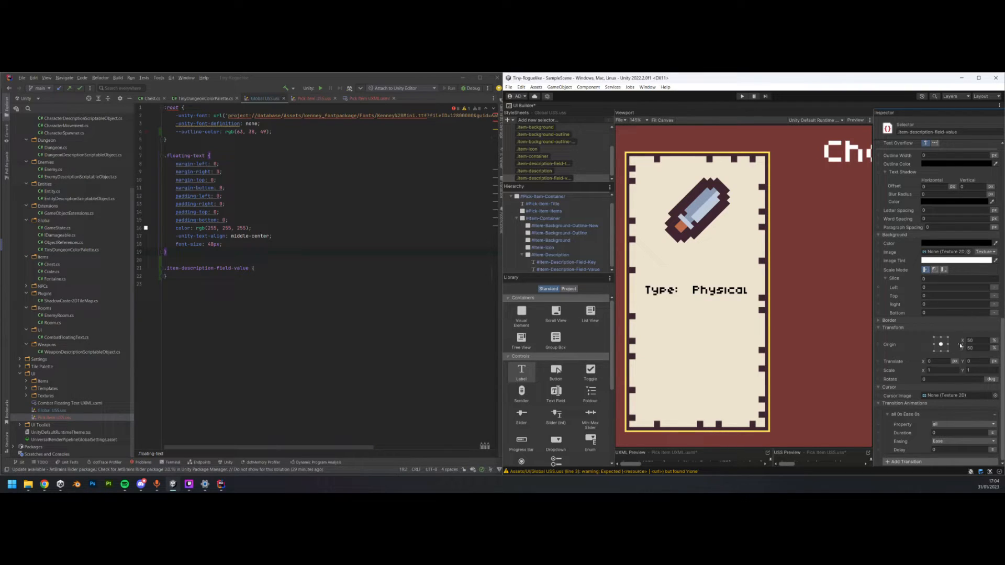
- Try 3F2631 with alpha 80 as the item-description-field-value selector's background colour, then unset it
{"action": "left_click", "coordinate": [956, 243]}
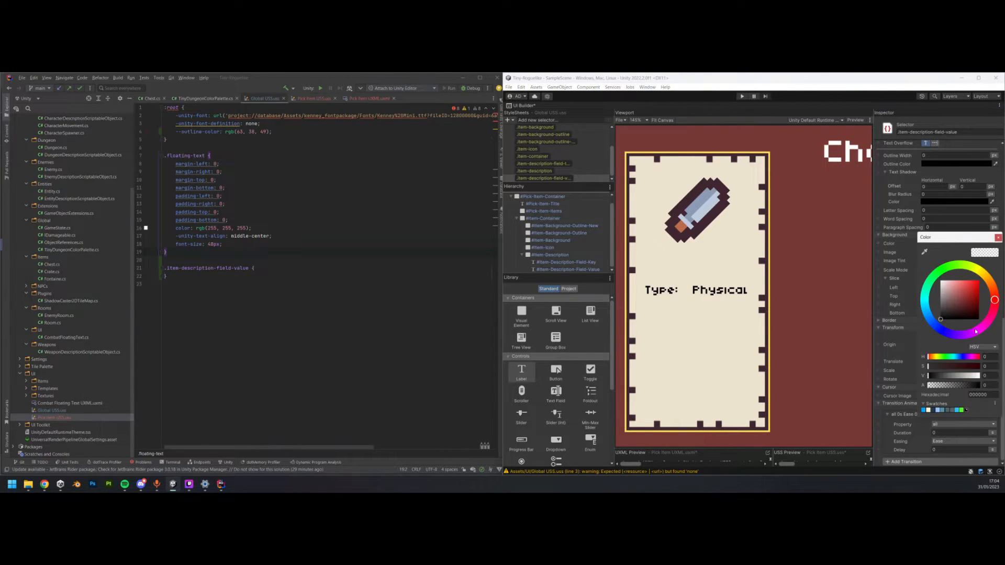
{"action": "left_click", "coordinate": [994, 396]}
{"action": "key", "text": "super+v"}
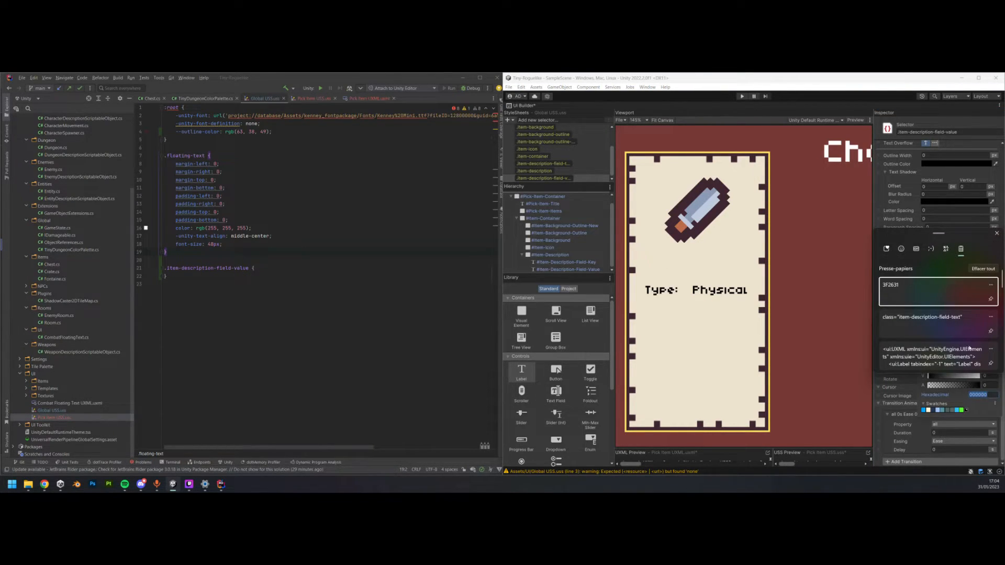
{"action": "left_click", "coordinate": [935, 296]}
{"action": "left_click", "coordinate": [983, 386]}
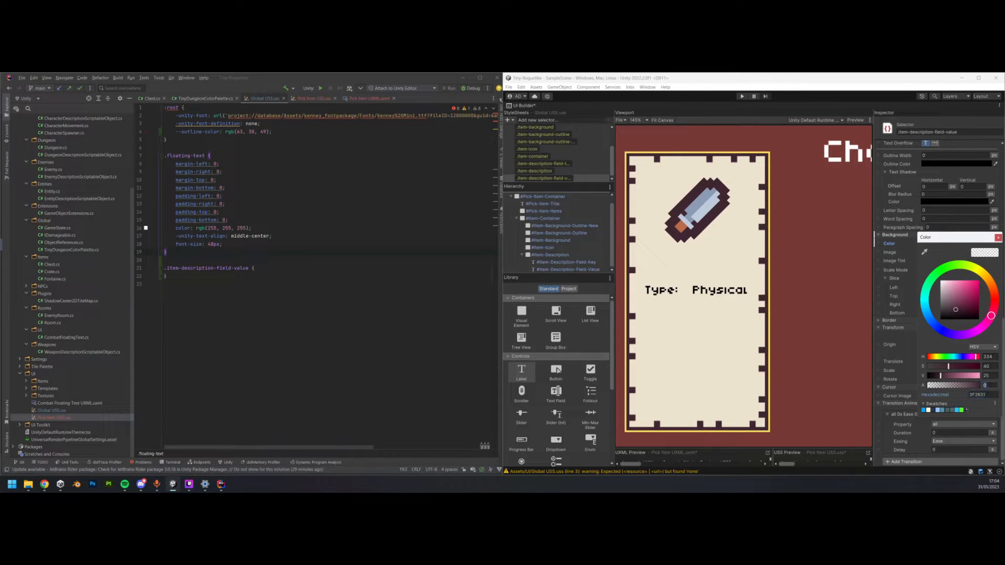
{"action": "type", "text": "80"}
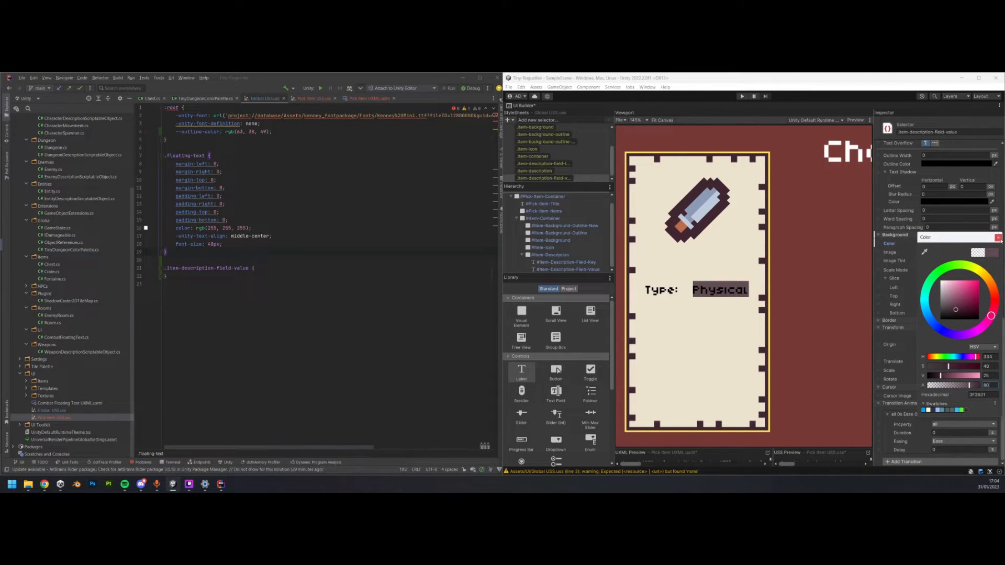
{"action": "left_click", "coordinate": [999, 238]}
{"action": "right_click", "coordinate": [888, 243]}
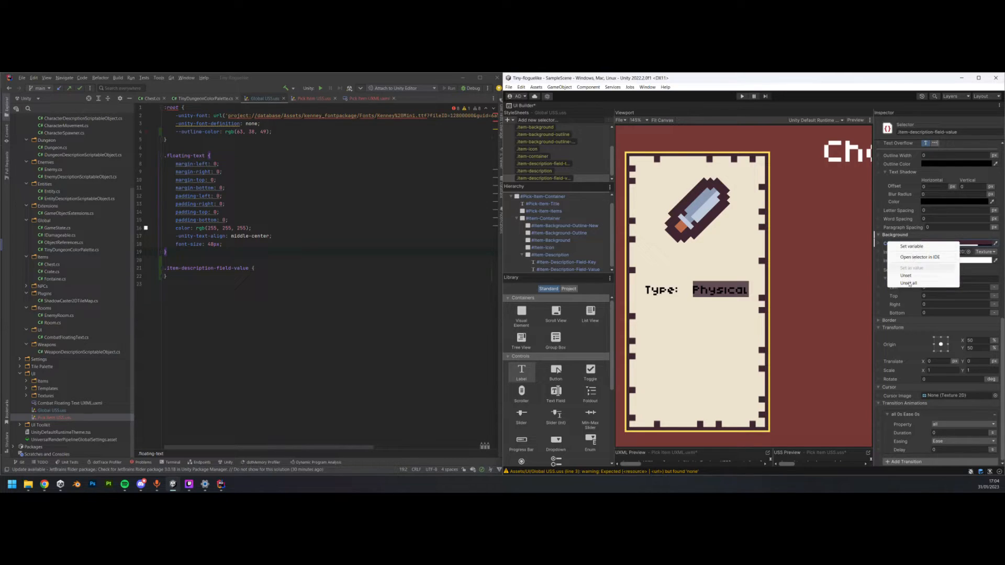
{"action": "left_click", "coordinate": [916, 276]}
- Set the item-description-field-value selector's text colour to 3F2631 from the clipboard history
{"action": "scroll", "coordinate": [941, 349], "scroll_direction": "up", "scroll_amount": 5}
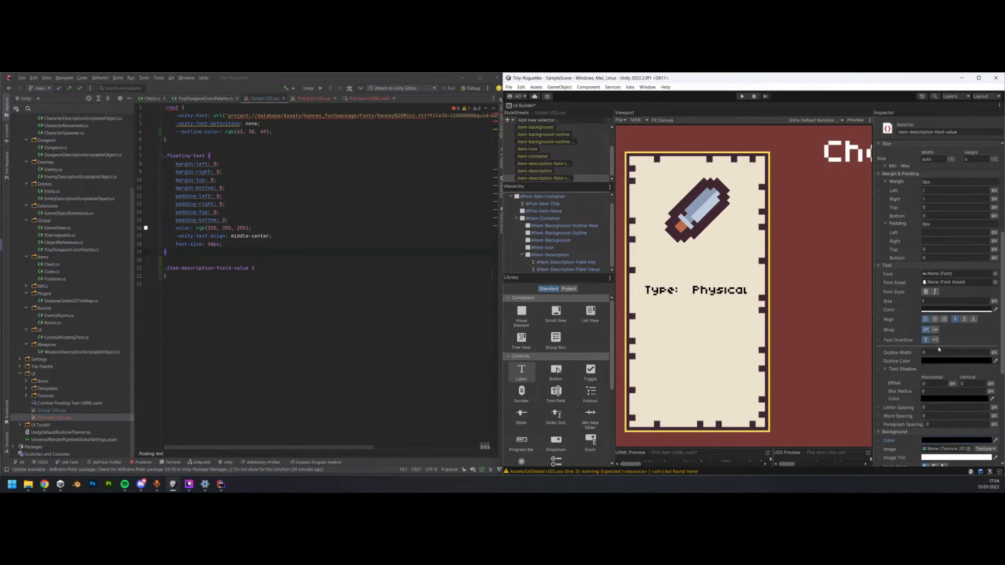
{"action": "left_click", "coordinate": [933, 312]}
{"action": "left_click", "coordinate": [977, 451]}
{"action": "key", "text": "super+v"}
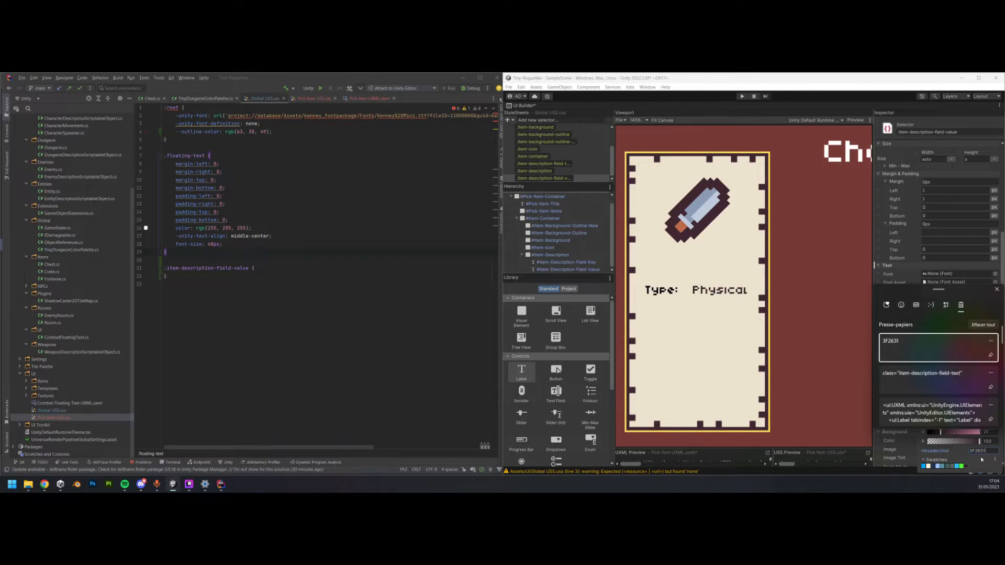
{"action": "left_click", "coordinate": [932, 349]}
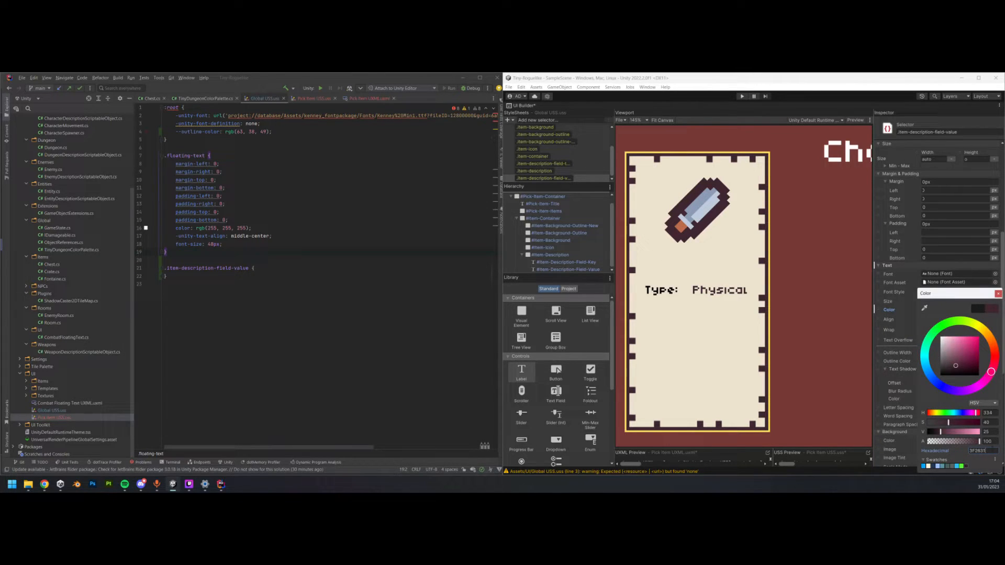
{"action": "left_click", "coordinate": [999, 294]}
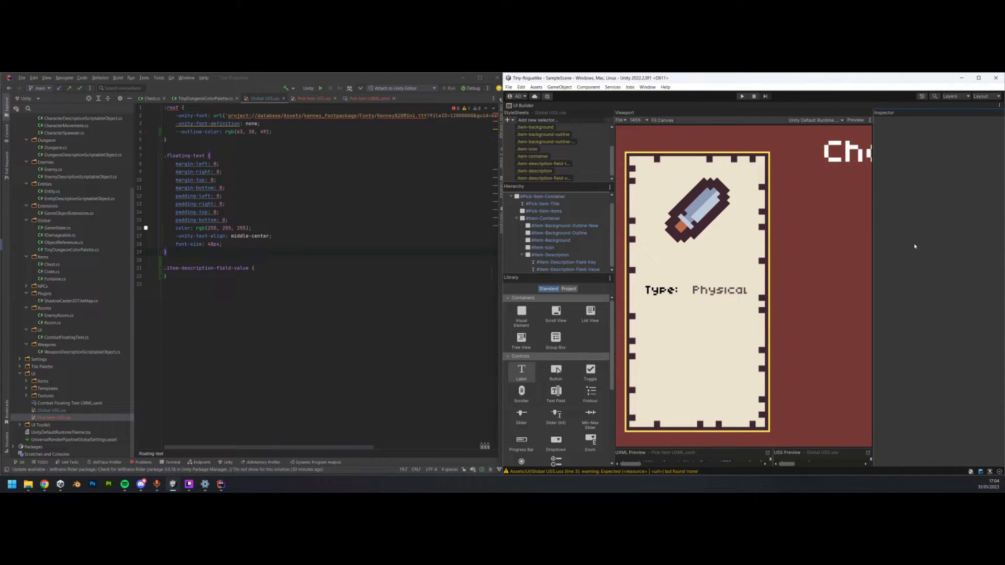
- Open the clipboard history and browse through the earlier copied entries
{"action": "key", "text": "super+v"}
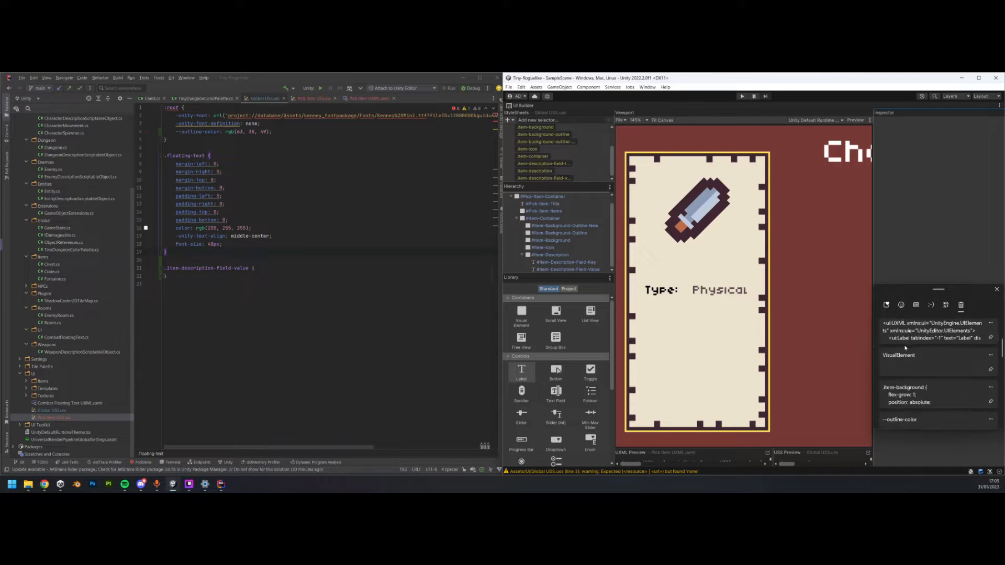
{"action": "scroll", "coordinate": [926, 392], "scroll_direction": "down", "scroll_amount": 5}
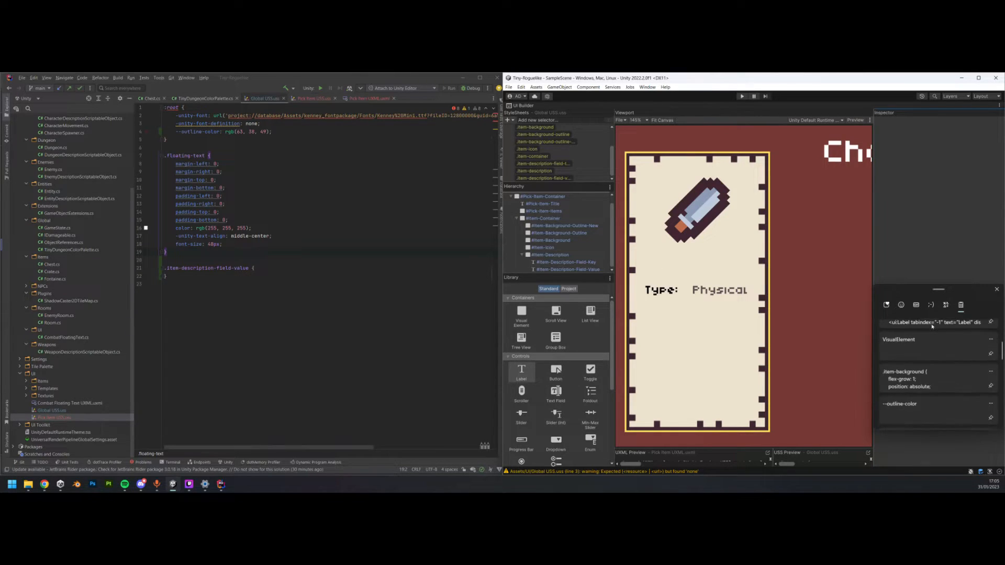
{"action": "scroll", "coordinate": [933, 368], "scroll_direction": "up", "scroll_amount": 4}
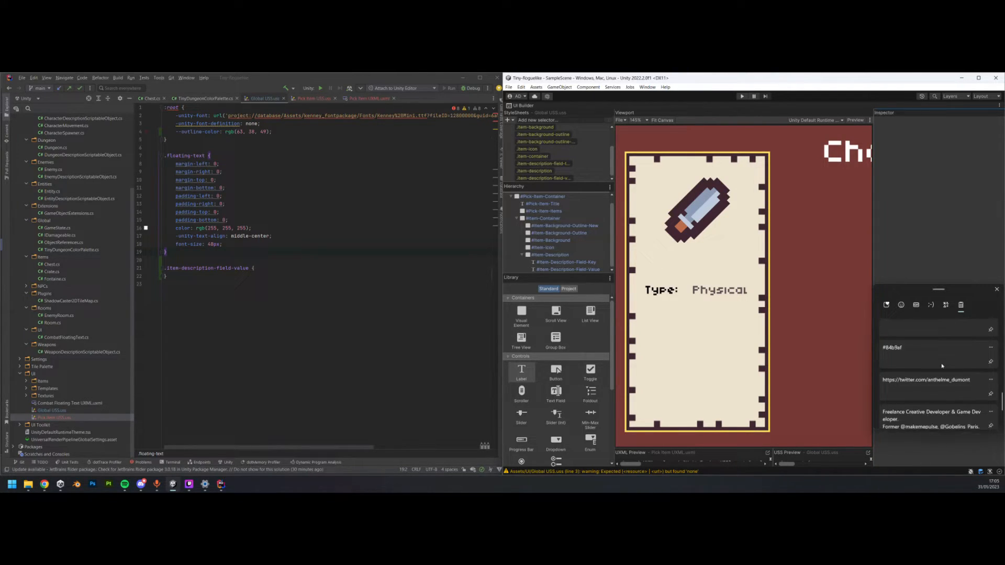
- Look through the clipboard history's older and newest entries once more and close it
{"action": "scroll", "coordinate": [926, 366], "scroll_direction": "up", "scroll_amount": 4}
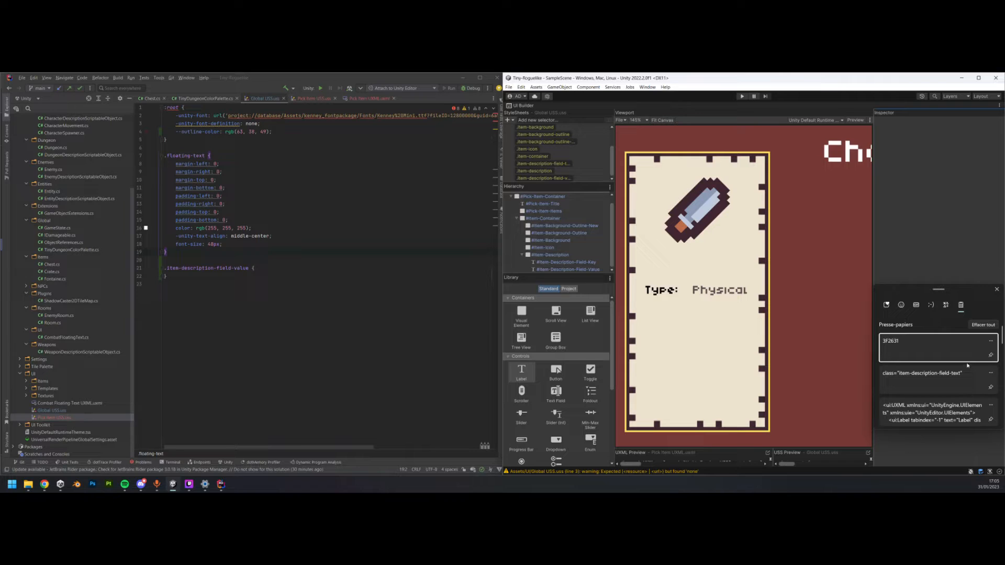
{"action": "scroll", "coordinate": [965, 365], "scroll_direction": "down", "scroll_amount": 5}
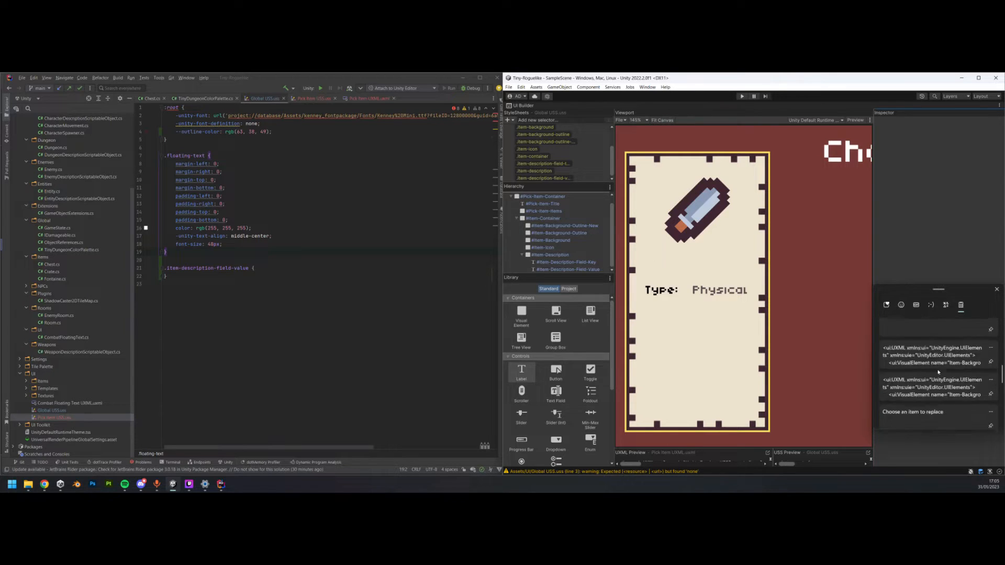
{"action": "scroll", "coordinate": [951, 351], "scroll_direction": "up", "scroll_amount": 5}
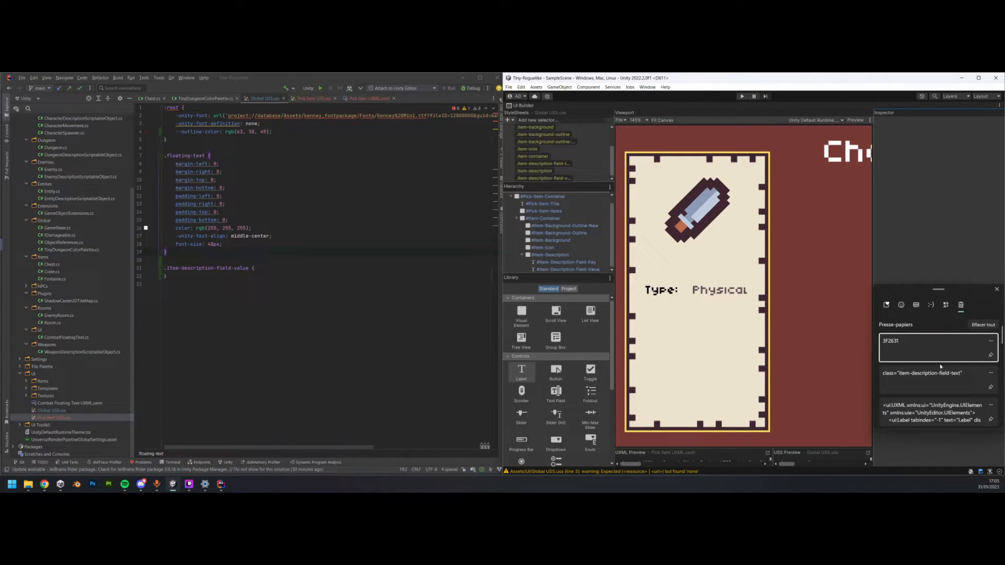
{"action": "left_click", "coordinate": [997, 289]}
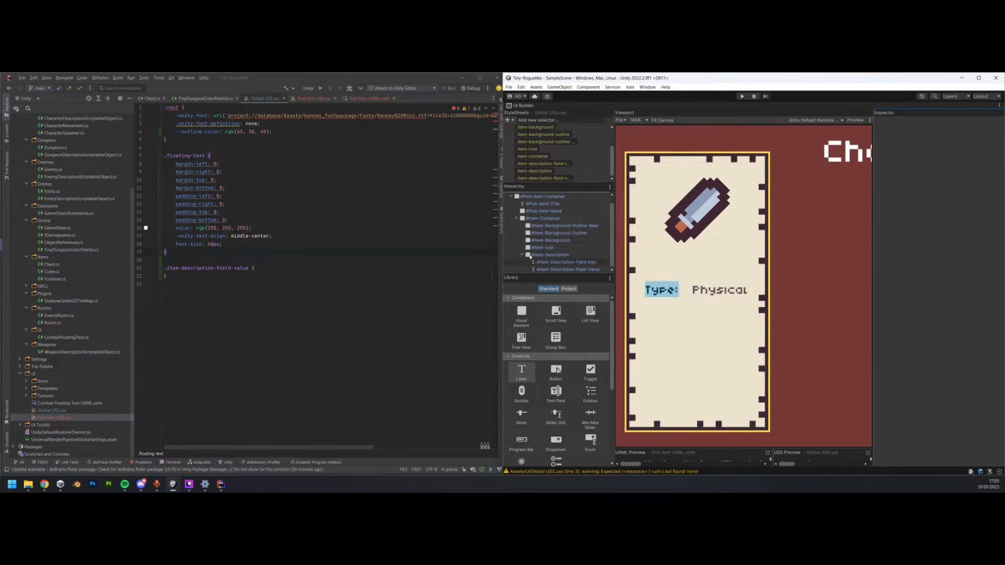
- Open the item-description selector from Item-Description's class list and set all its margins to 0 px
{"action": "scroll", "coordinate": [522, 257], "scroll_direction": "up", "scroll_amount": 1}
{"action": "left_click", "coordinate": [545, 261]}
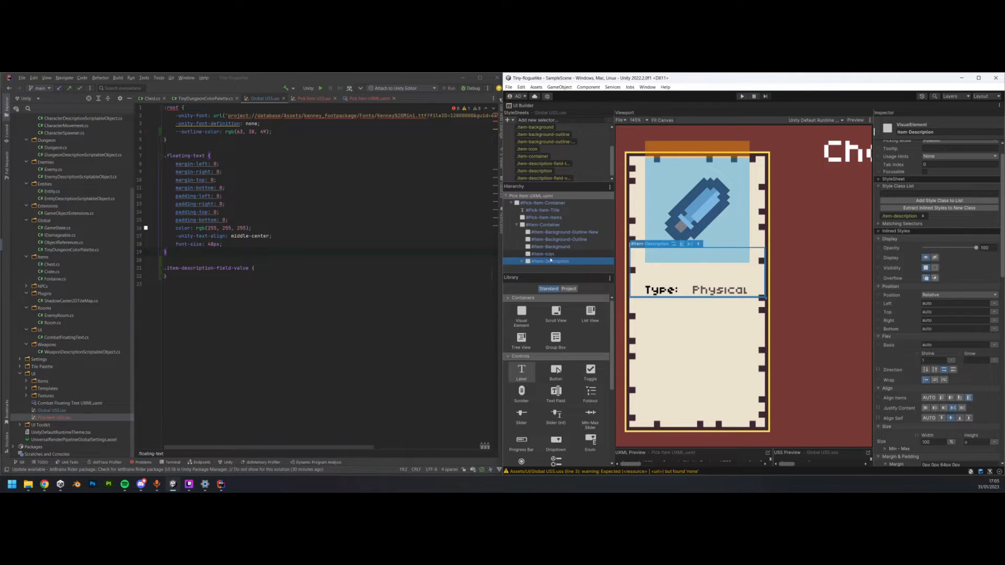
{"action": "double_click", "coordinate": [898, 216]}
{"action": "scroll", "coordinate": [950, 279], "scroll_direction": "down", "scroll_amount": 2}
{"action": "scroll", "coordinate": [950, 279], "scroll_direction": "up", "scroll_amount": 3}
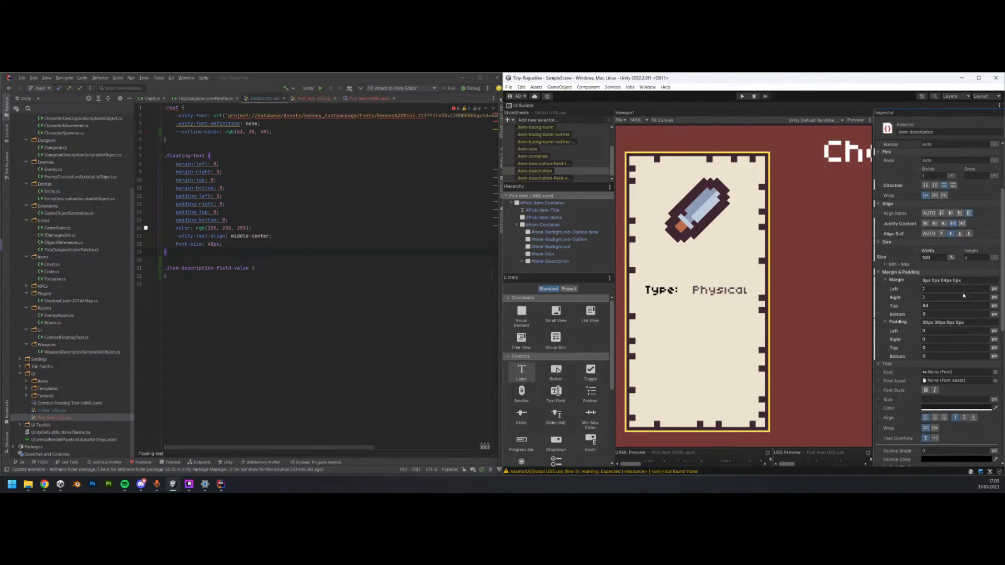
{"action": "left_click", "coordinate": [968, 283]}
{"action": "type", "text": "0"}
{"action": "key", "text": "Return"}
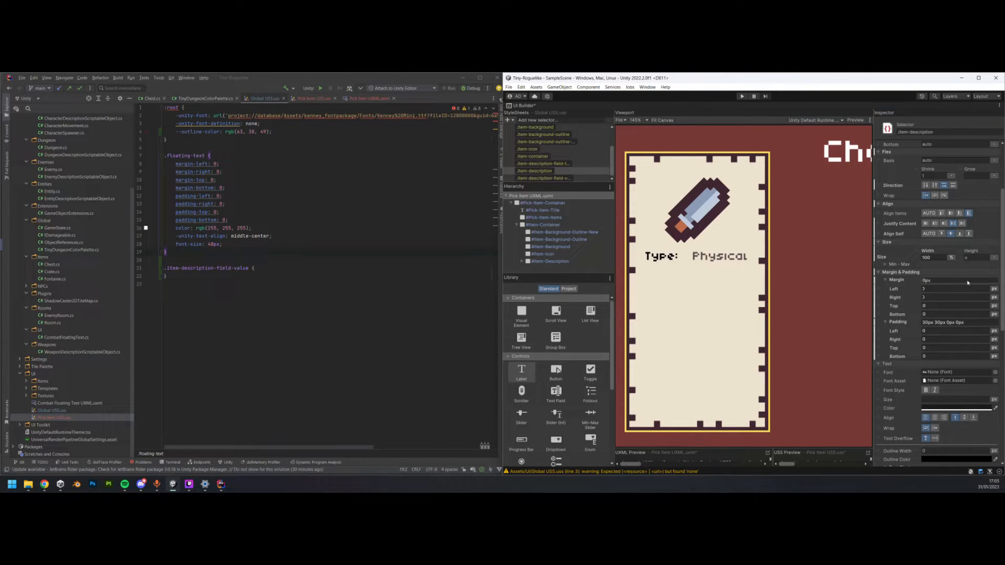
- Open the item-icon selector from Item-Icon's class list and set its bottom margin to 64 px
{"action": "left_click", "coordinate": [558, 255]}
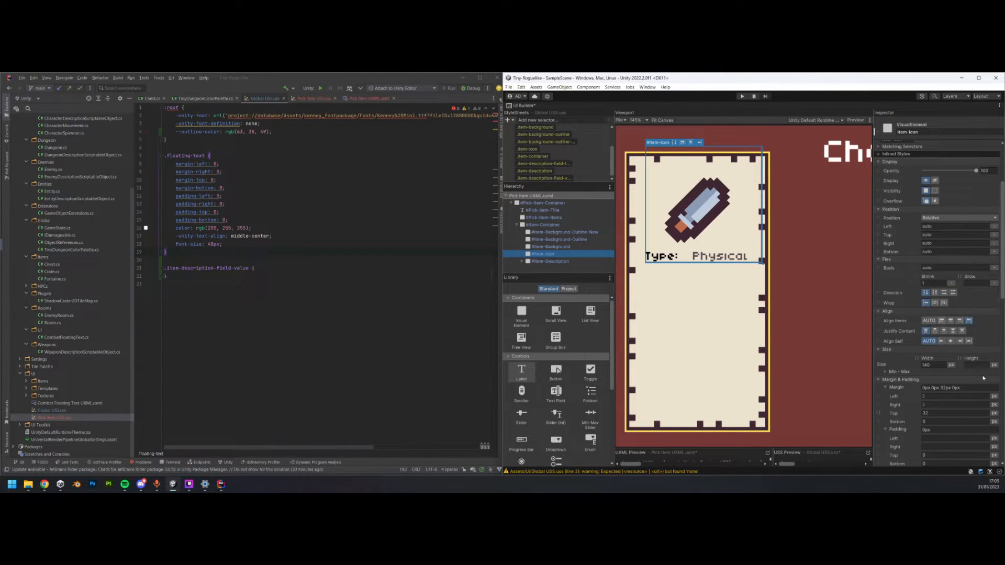
{"action": "scroll", "coordinate": [956, 395], "scroll_direction": "down", "scroll_amount": 1}
{"action": "left_click", "coordinate": [936, 363]}
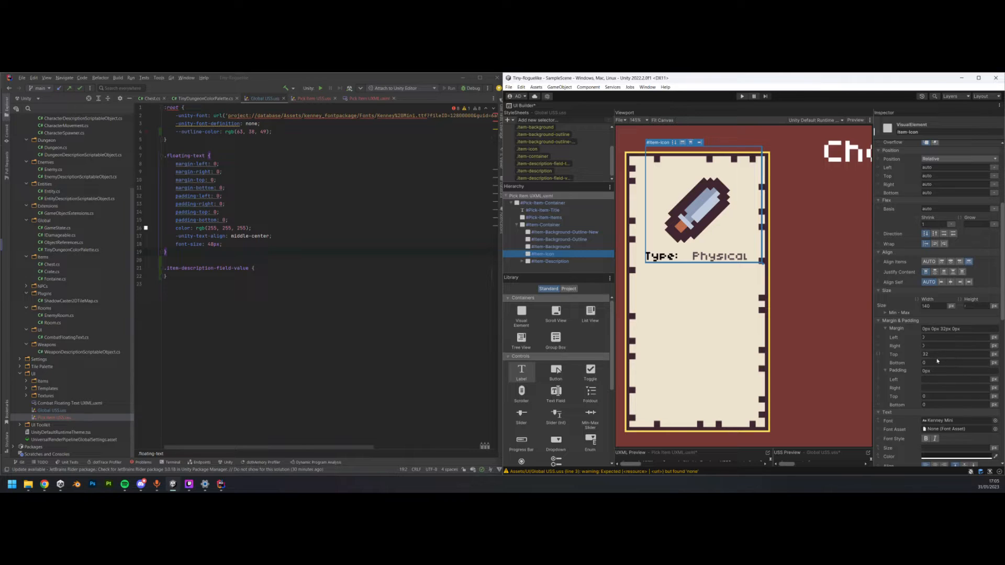
{"action": "scroll", "coordinate": [940, 350], "scroll_direction": "up", "scroll_amount": 3}
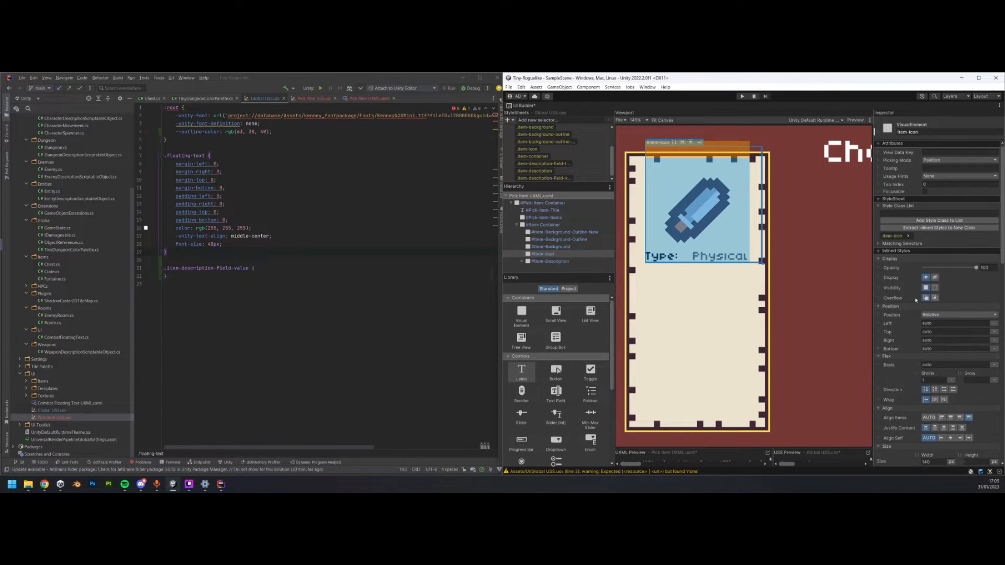
{"action": "double_click", "coordinate": [890, 239]}
{"action": "scroll", "coordinate": [946, 314], "scroll_direction": "down", "scroll_amount": 1}
{"action": "left_click", "coordinate": [937, 351]}
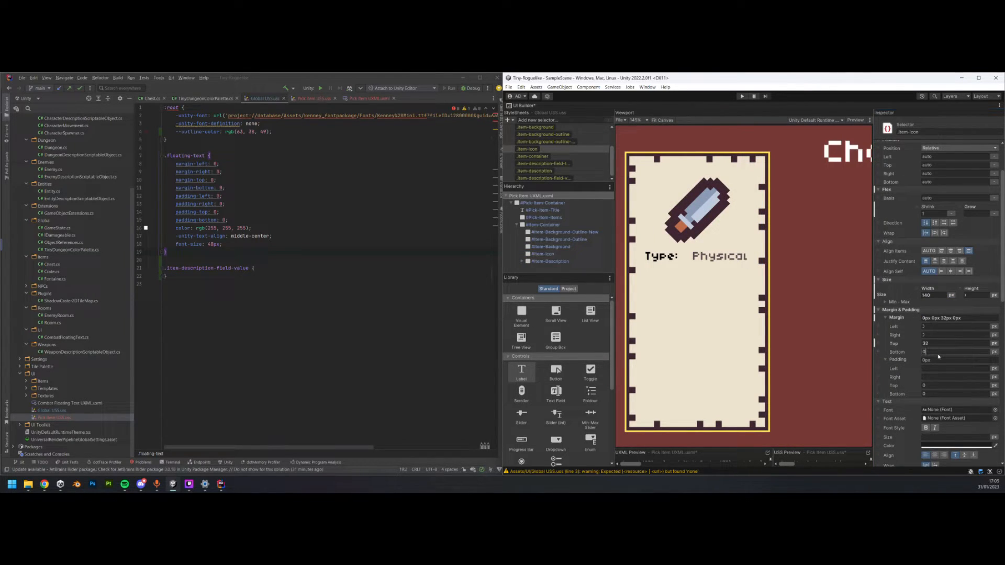
{"action": "type", "text": "64"}
{"action": "key", "text": "Return"}
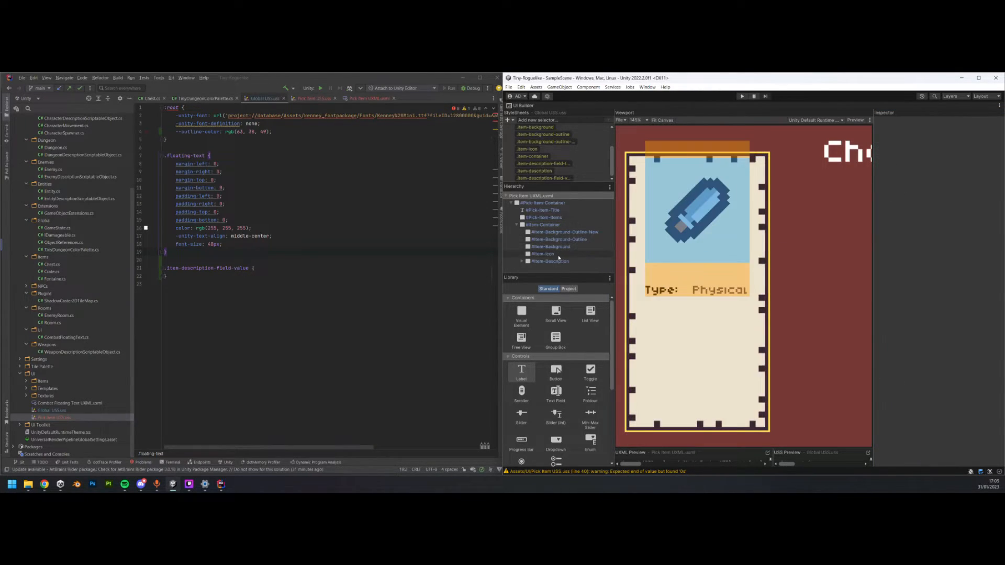
- Try adjusting Item-Icon's inline top margin
{"action": "left_click", "coordinate": [558, 256]}
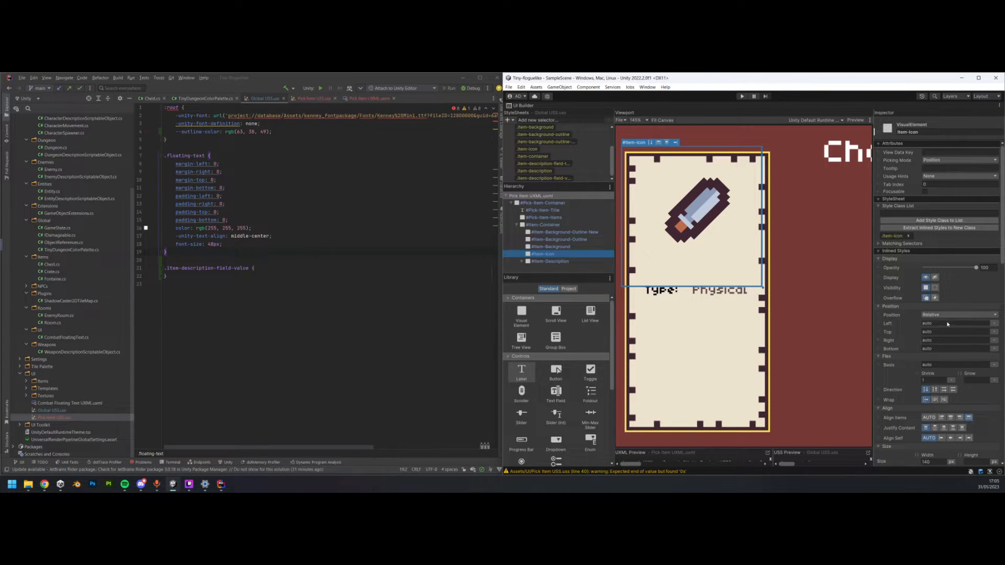
{"action": "scroll", "coordinate": [957, 380], "scroll_direction": "down", "scroll_amount": 3}
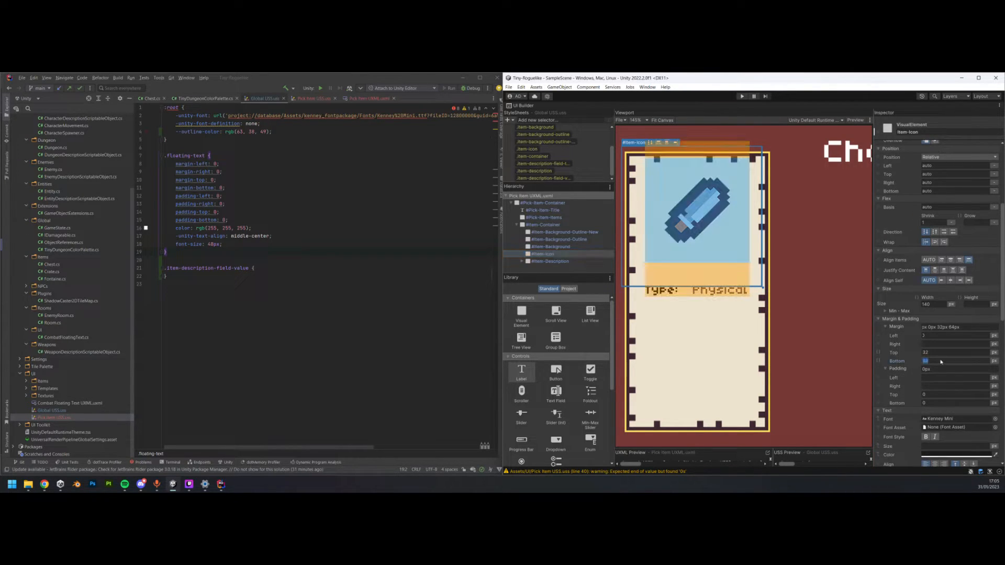
{"action": "left_click", "coordinate": [939, 353]}
{"action": "mouse_move", "coordinate": [894, 354]}
{"action": "left_mouse_down"}
{"action": "mouse_move", "coordinate": [910, 357]}
{"action": "mouse_move", "coordinate": [883, 356]}
{"action": "left_mouse_up"}
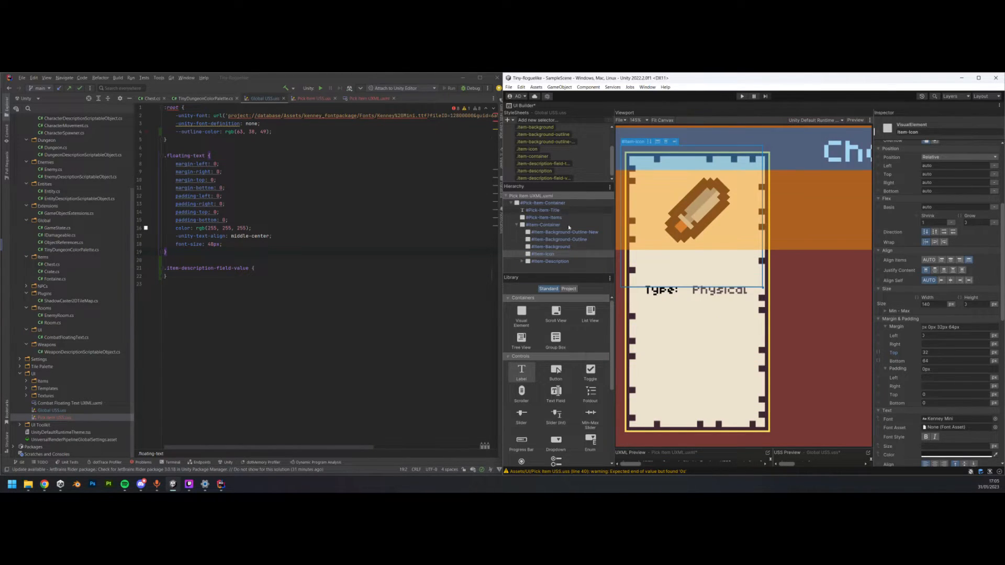
{"action": "left_click", "coordinate": [564, 254]}
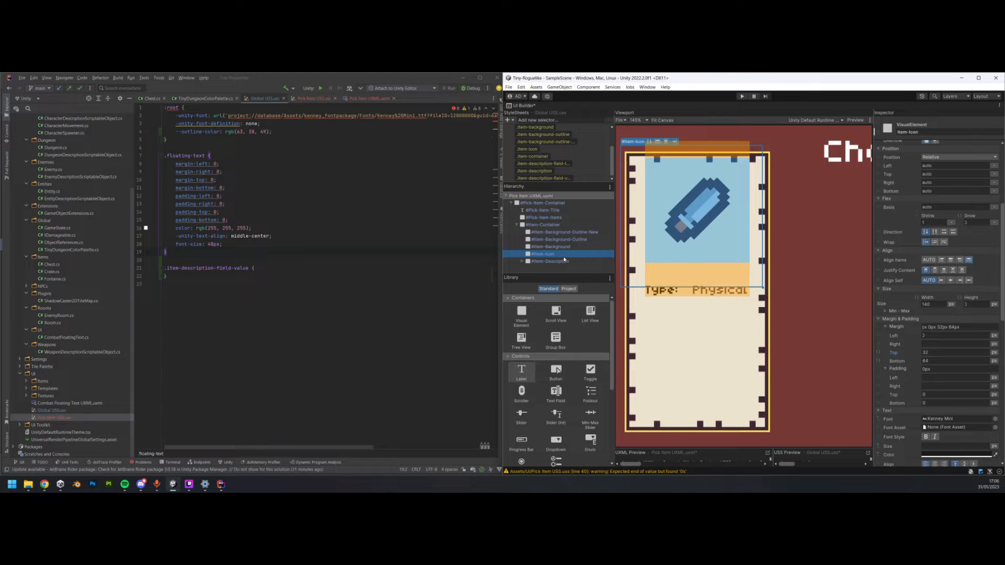
- Try space-between, center and space-around as Item-Container's inline Justify Content, then unset it
{"action": "left_click", "coordinate": [581, 227]}
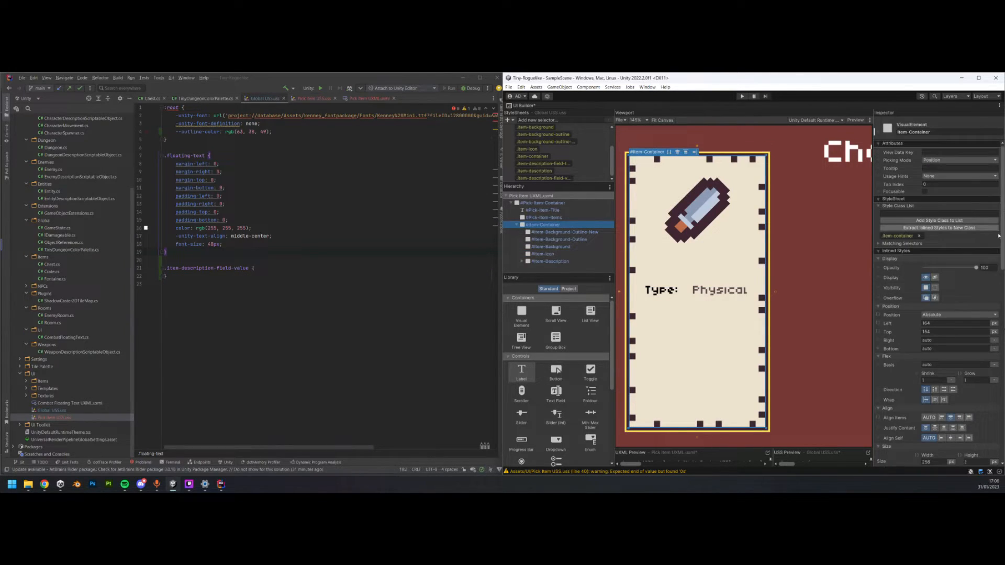
{"action": "scroll", "coordinate": [884, 243], "scroll_direction": "up", "scroll_amount": 1}
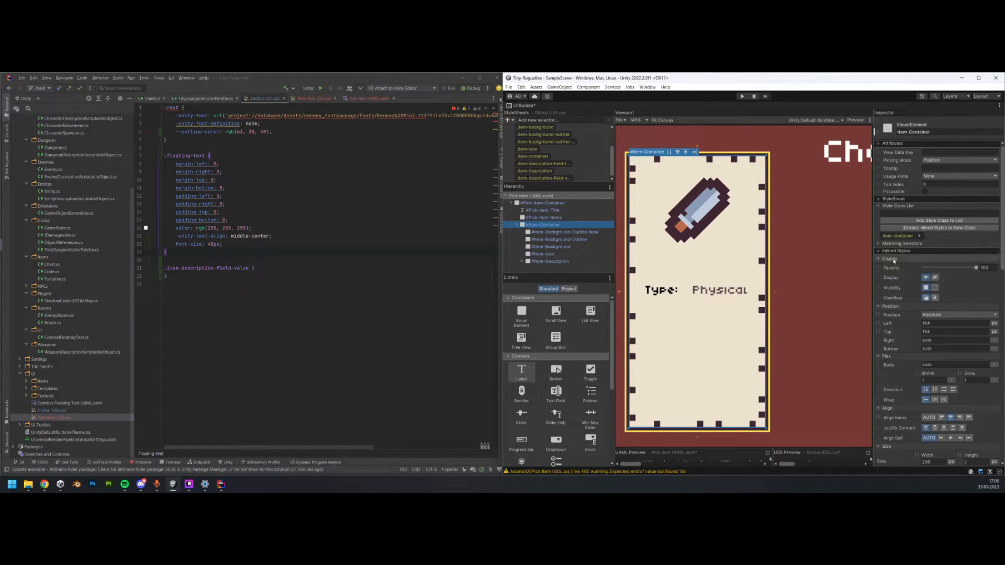
{"action": "scroll", "coordinate": [900, 372], "scroll_direction": "down", "scroll_amount": 2}
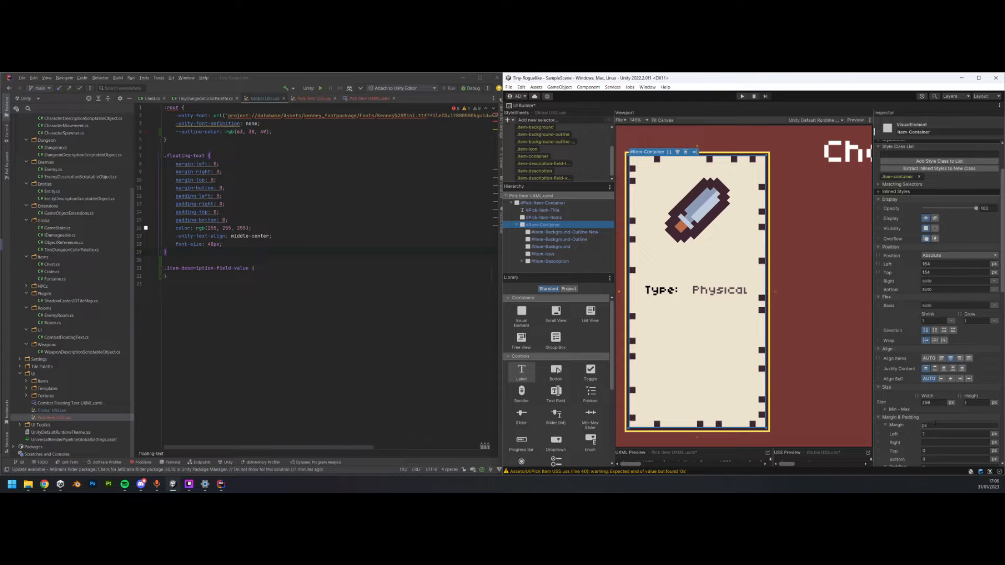
{"action": "left_click", "coordinate": [954, 368]}
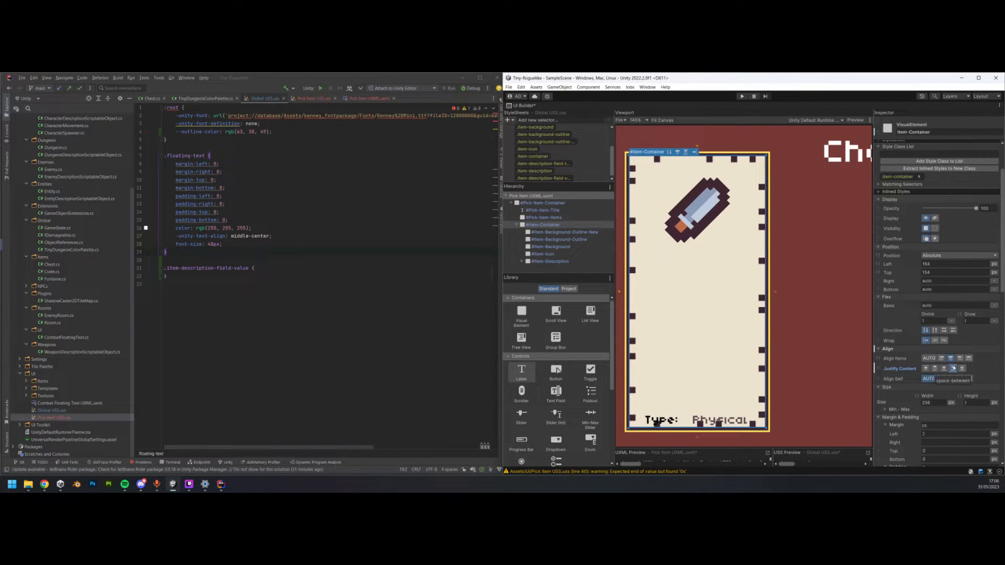
{"action": "left_click", "coordinate": [935, 369]}
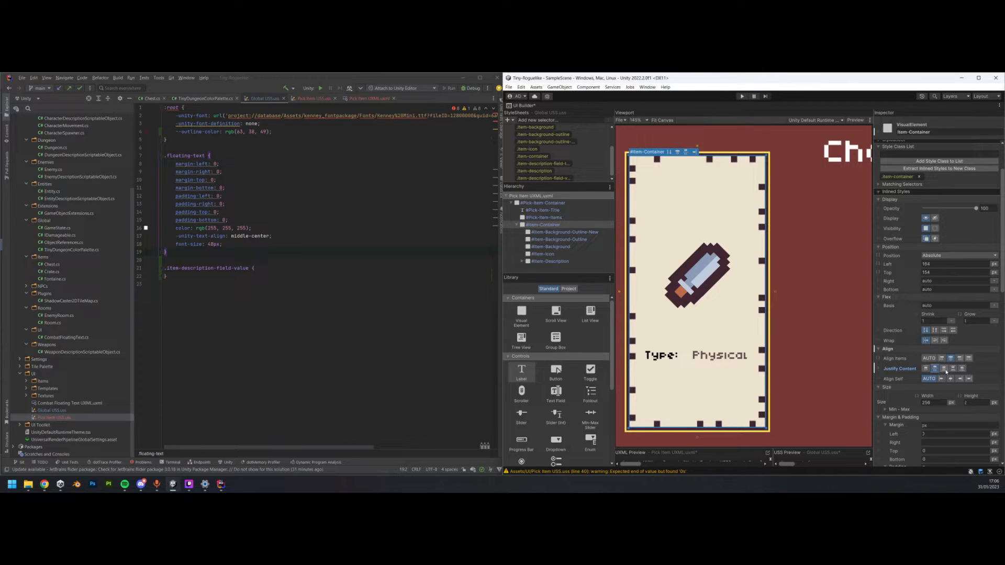
{"action": "left_click", "coordinate": [954, 369]}
{"action": "left_click", "coordinate": [962, 369]}
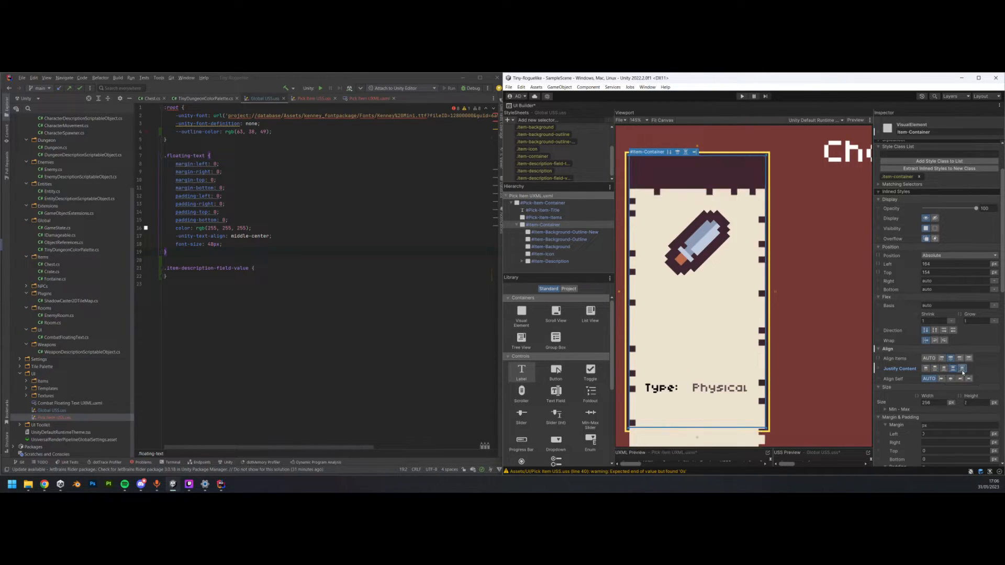
{"action": "left_click", "coordinate": [707, 260]}
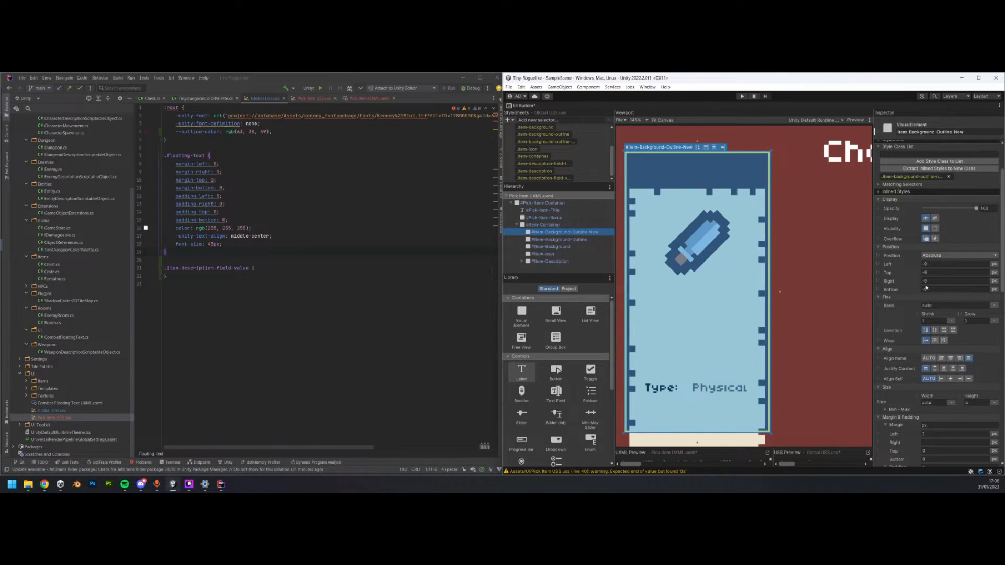
{"action": "left_click", "coordinate": [562, 247]}
{"action": "left_click", "coordinate": [576, 225]}
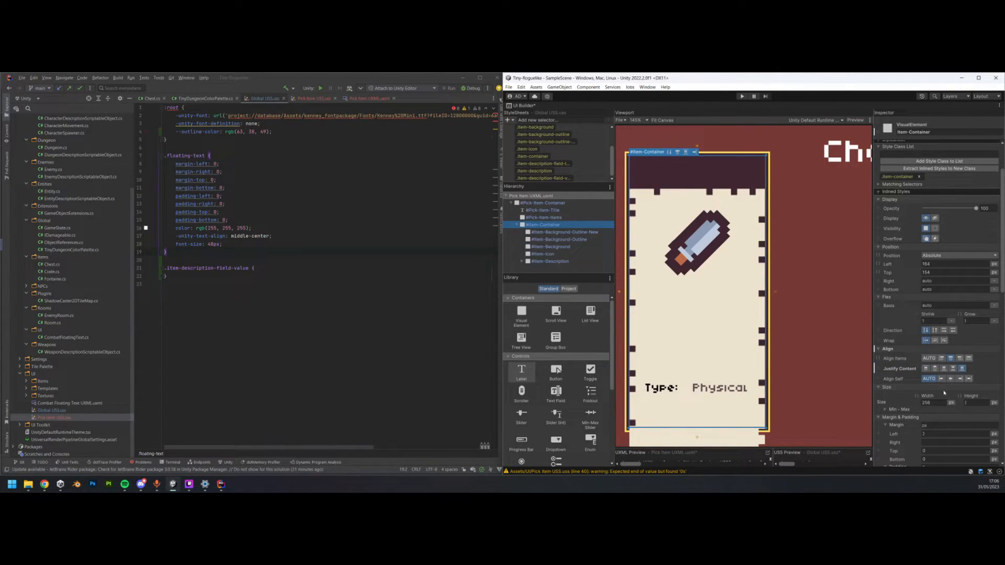
{"action": "right_click", "coordinate": [906, 372]}
{"action": "left_click", "coordinate": [919, 379]}
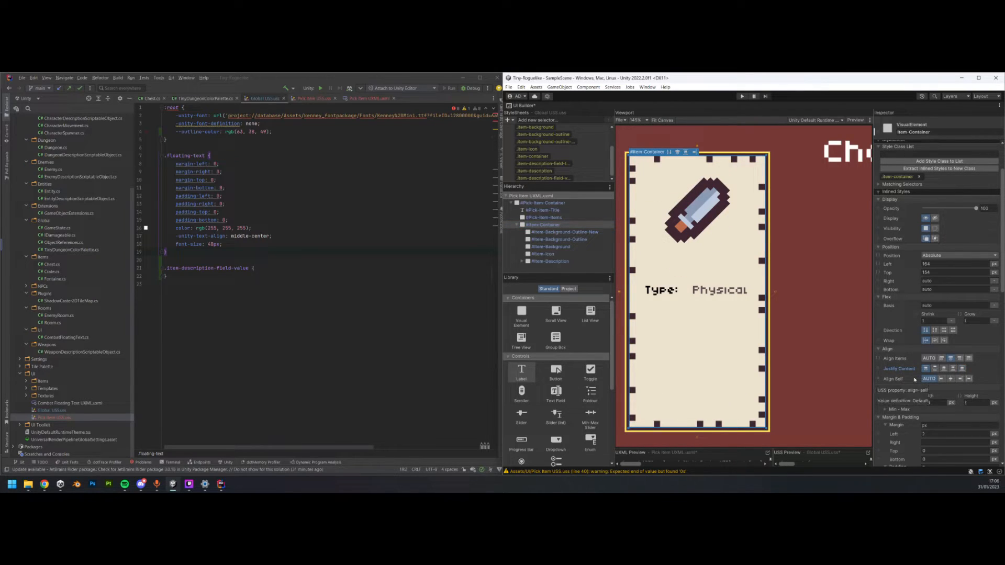
- Try an inline top offset of 32 px together with a top margin of 0 on Item-Icon
{"action": "left_click", "coordinate": [575, 254]}
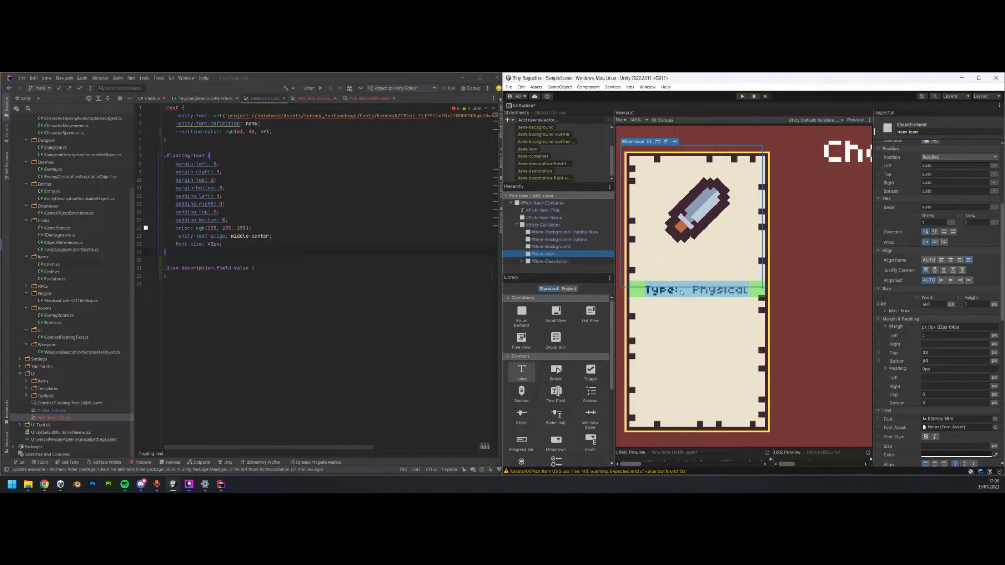
{"action": "scroll", "coordinate": [943, 357], "scroll_direction": "up", "scroll_amount": 5}
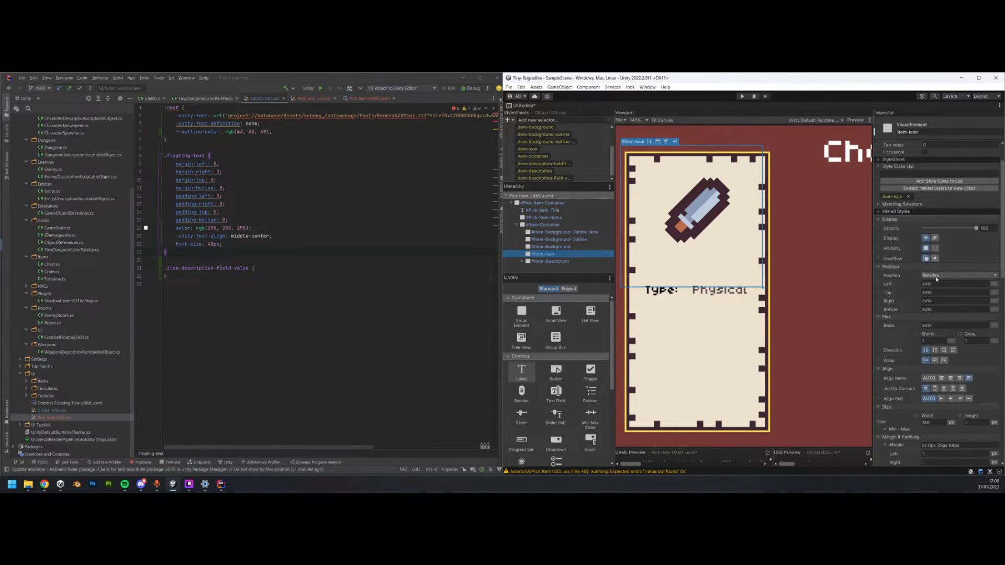
{"action": "left_click", "coordinate": [942, 292]}
{"action": "type", "text": "32"}
{"action": "key", "text": "Return"}
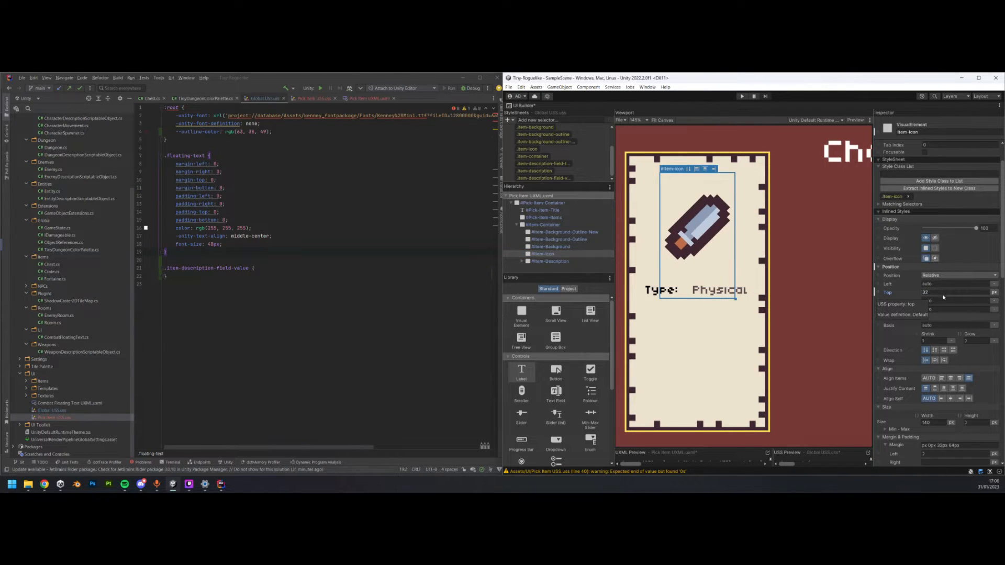
{"action": "scroll", "coordinate": [945, 404], "scroll_direction": "down", "scroll_amount": 3}
{"action": "left_click", "coordinate": [941, 412]}
{"action": "type", "text": "0"}
{"action": "key", "text": "Return"}
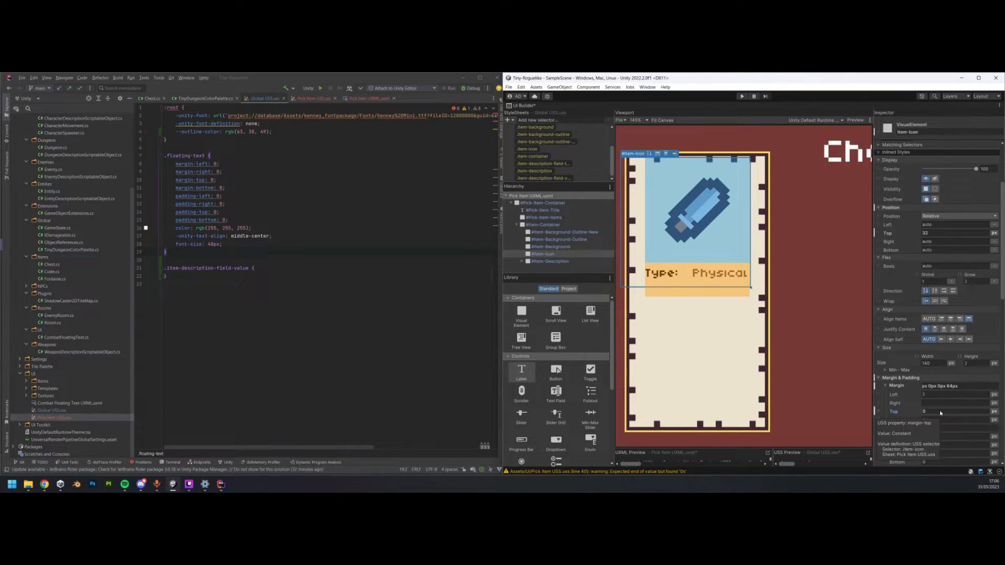
- Undo Item-Icon's inline top margin and top offset changes
{"action": "key", "text": "ctrl+z"}
{"action": "key", "text": "ctrl+z"}
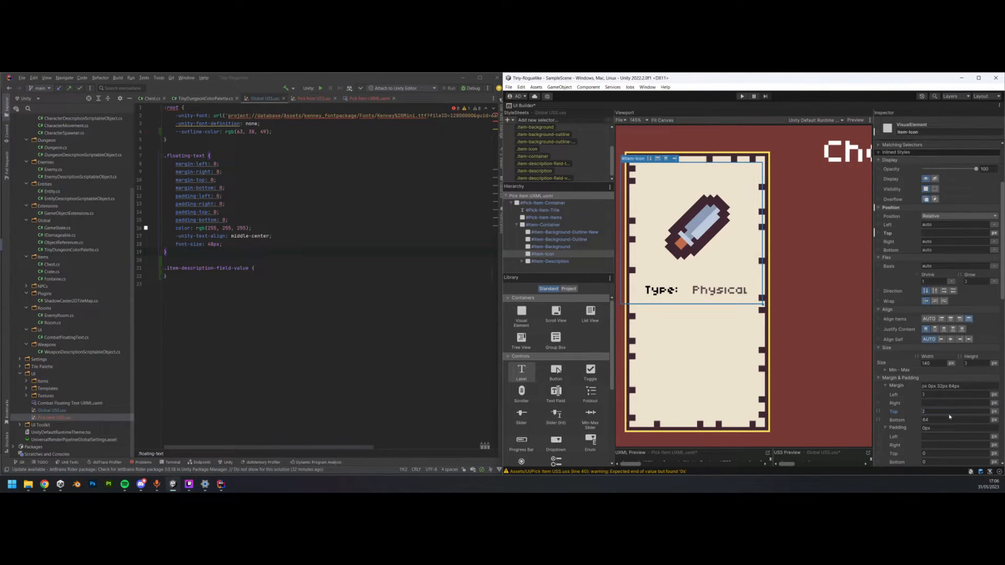
{"action": "left_click", "coordinate": [941, 234]}
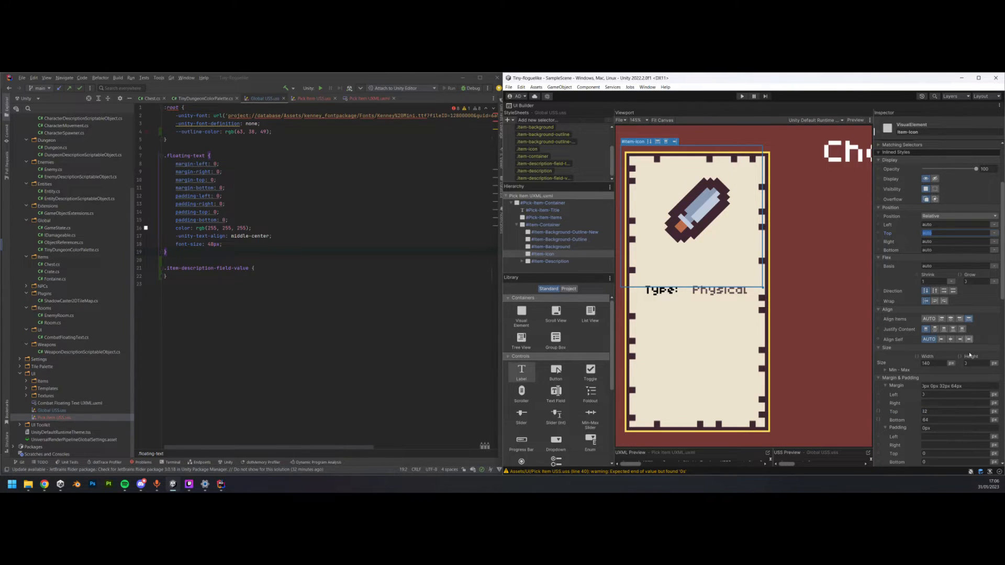
- Inspect the layout boxes of Item-Icon and Item-Container with the whole card in view
{"action": "left_click", "coordinate": [566, 257]}
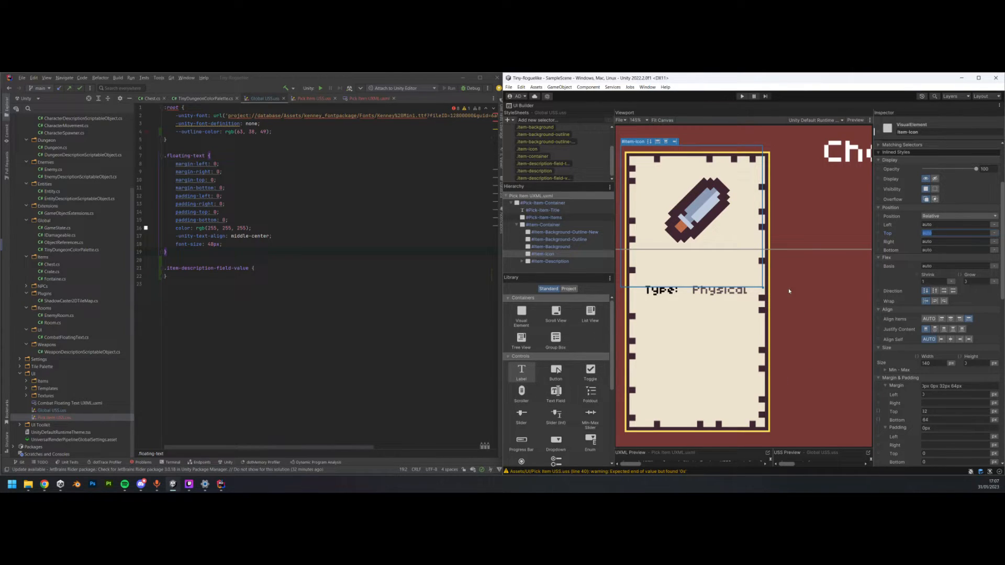
{"action": "middle_click_drag", "start_coordinate": [808, 343], "coordinate": [842, 325]}
{"action": "scroll", "coordinate": [750, 305], "scroll_direction": "down", "scroll_amount": 1}
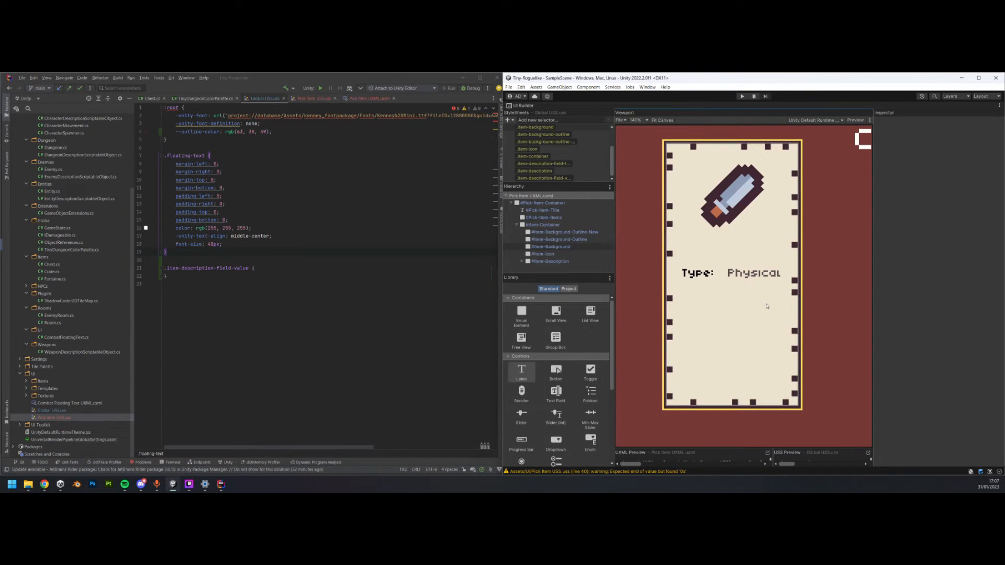
{"action": "left_click", "coordinate": [545, 254]}
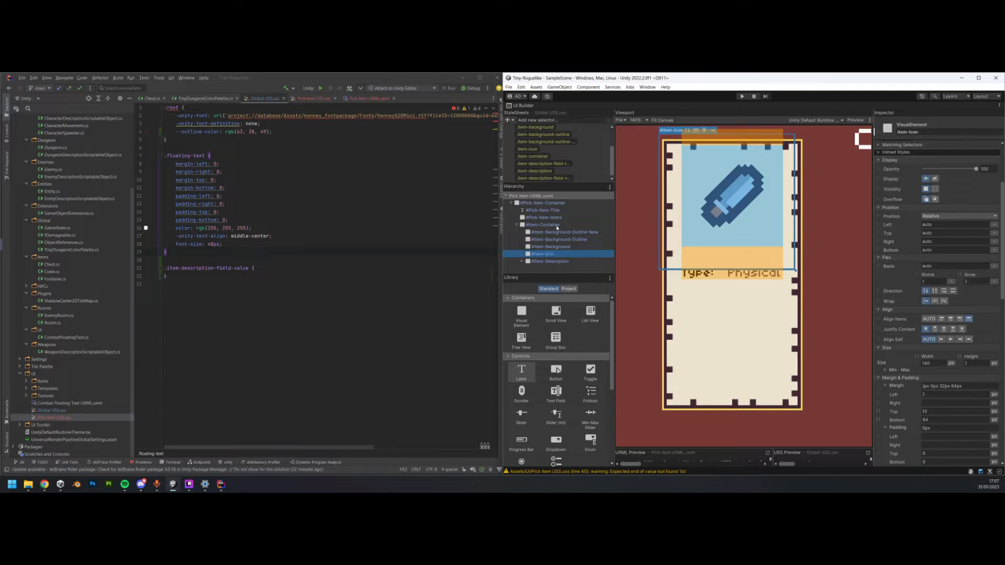
{"action": "left_click", "coordinate": [557, 225]}
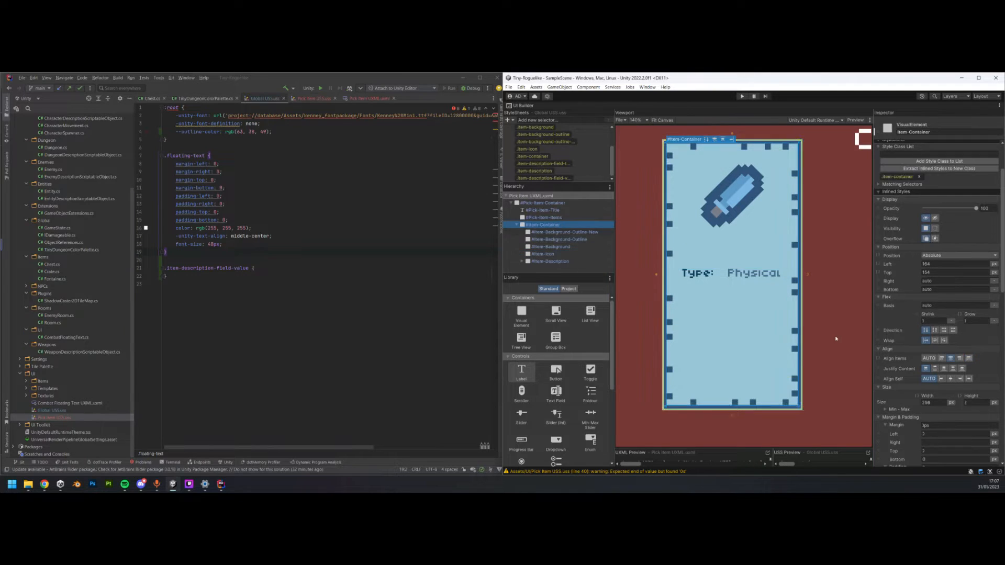
- Set Align Items to center in the item-container class selector
{"action": "double_click", "coordinate": [898, 177]}
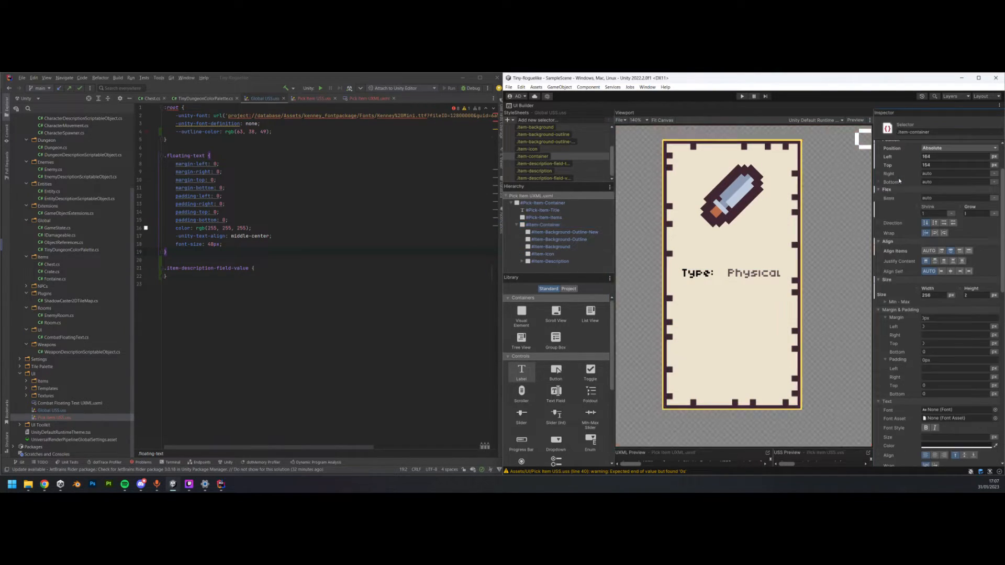
{"action": "left_click", "coordinate": [950, 251]}
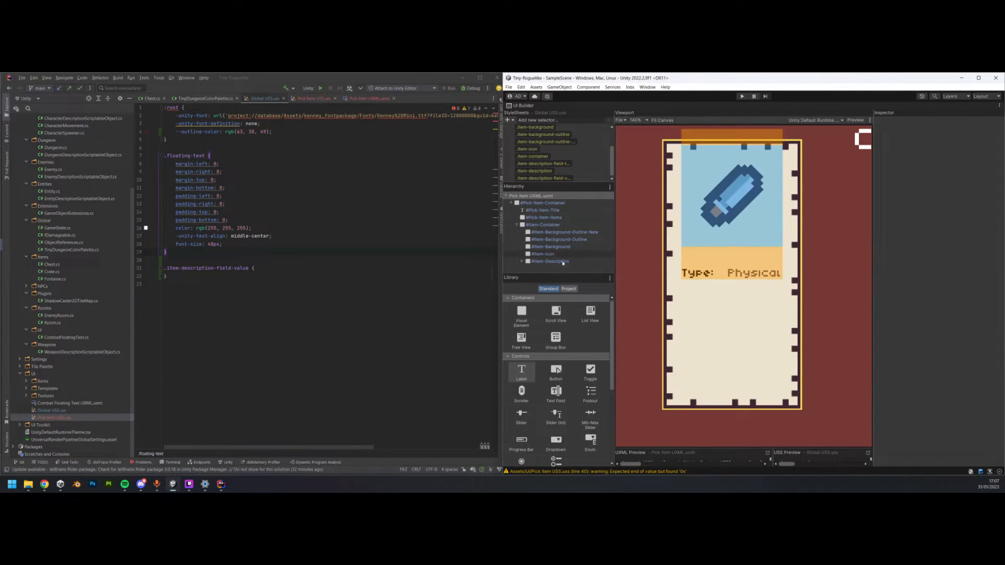
- Create a UXML template from the Item-Description element, browsing to the project's Assets/UI folder for its save location
{"action": "left_click", "coordinate": [733, 273]}
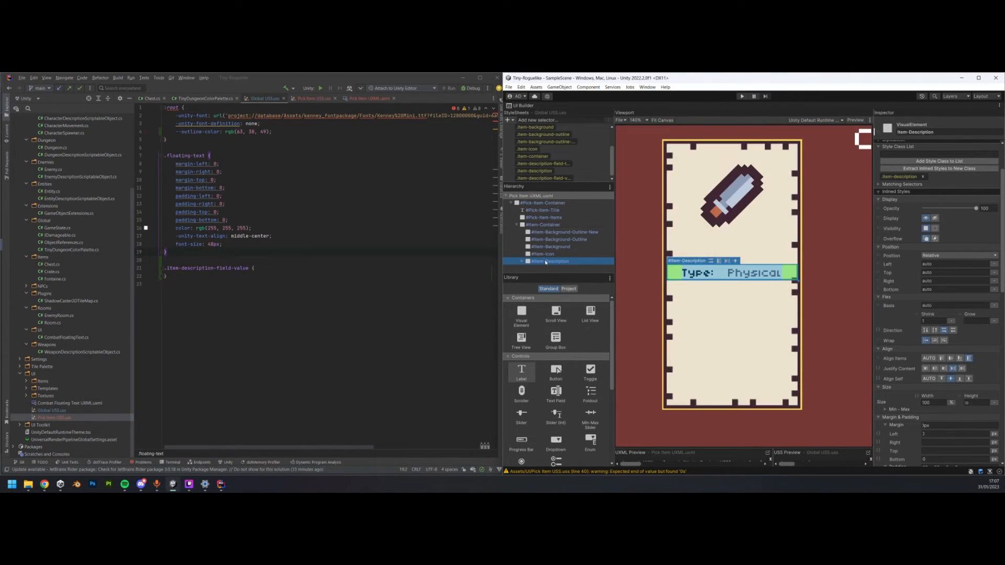
{"action": "right_click", "coordinate": [546, 262]}
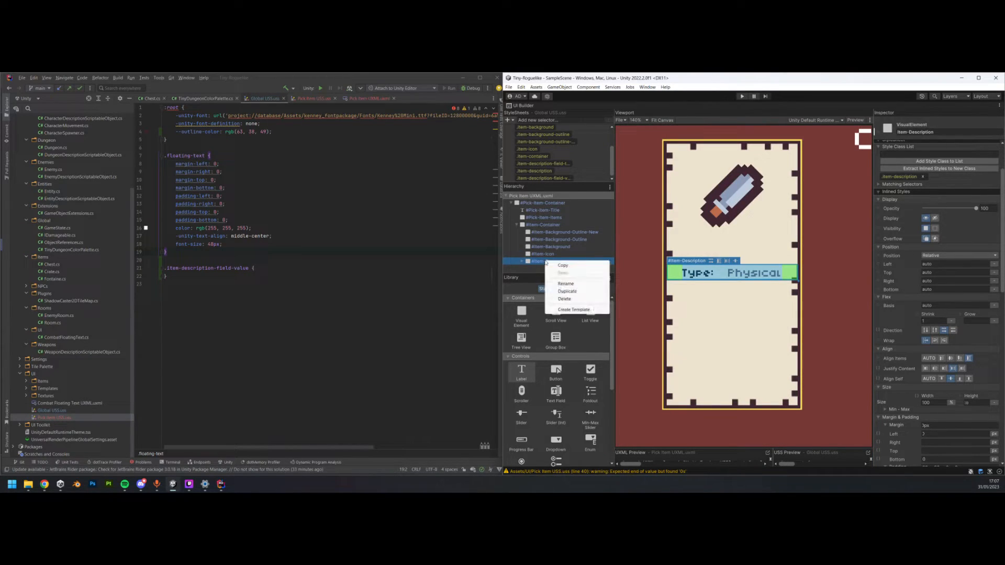
{"action": "left_click", "coordinate": [574, 310]}
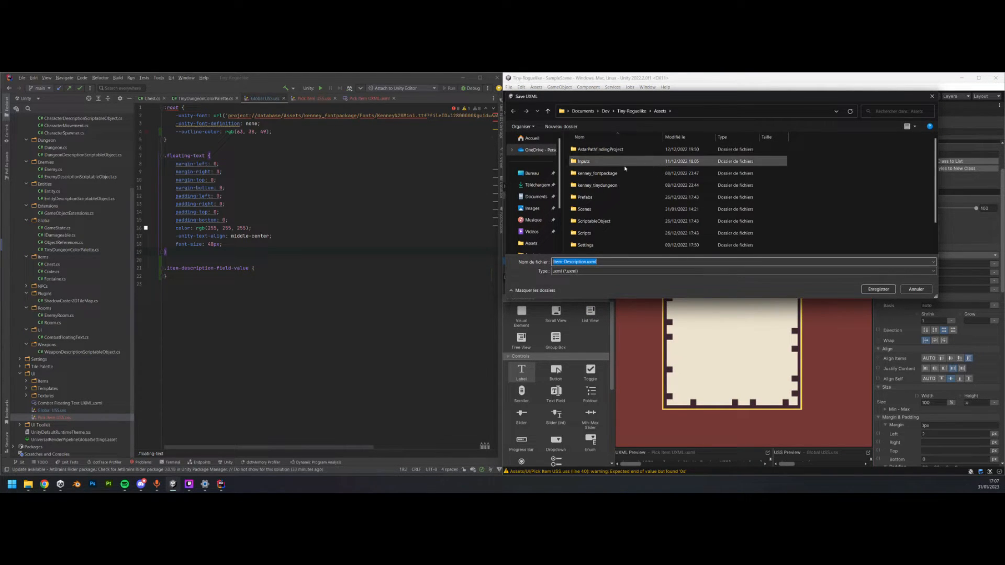
{"action": "scroll", "coordinate": [655, 199], "scroll_direction": "down", "scroll_amount": 3}
{"action": "double_click", "coordinate": [587, 238]}
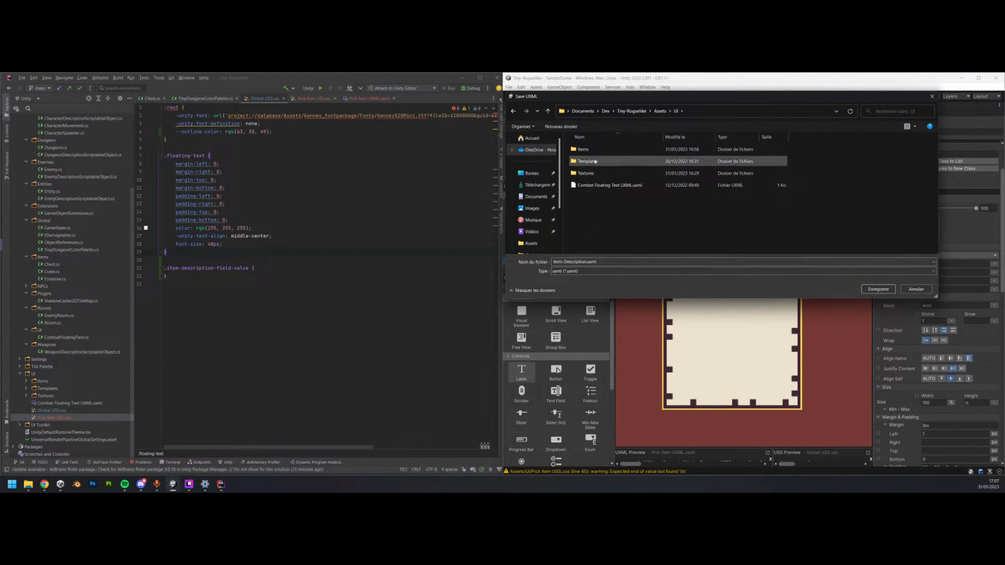
- Save the item description as Item-Description Template in the UI Items folder, and save the Pick Item document
{"action": "double_click", "coordinate": [584, 150]}
{"action": "left_click", "coordinate": [611, 263]}
{"action": "left_click", "coordinate": [611, 262]}
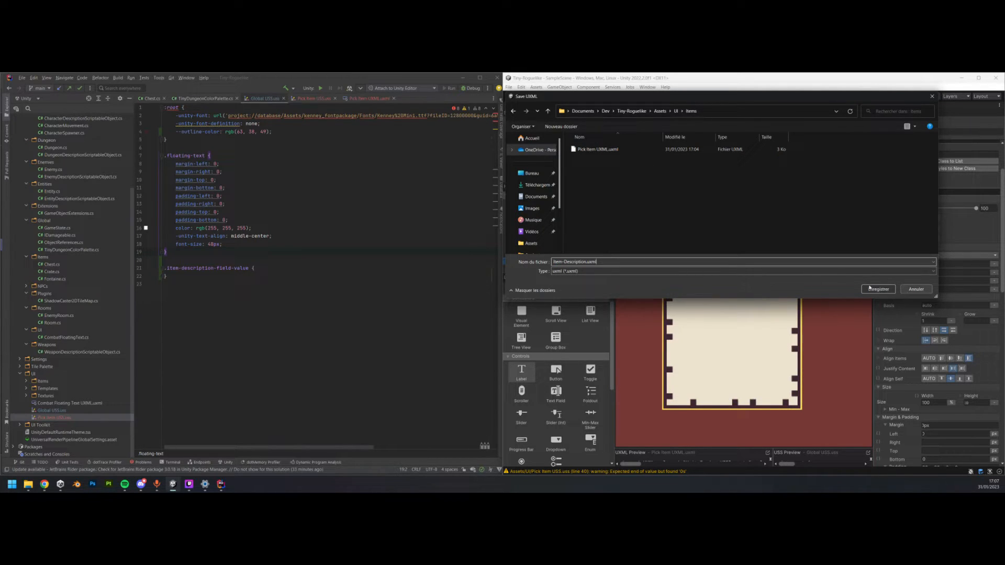
{"action": "type", "text": "UXML"}
{"action": "key", "text": "Return"}
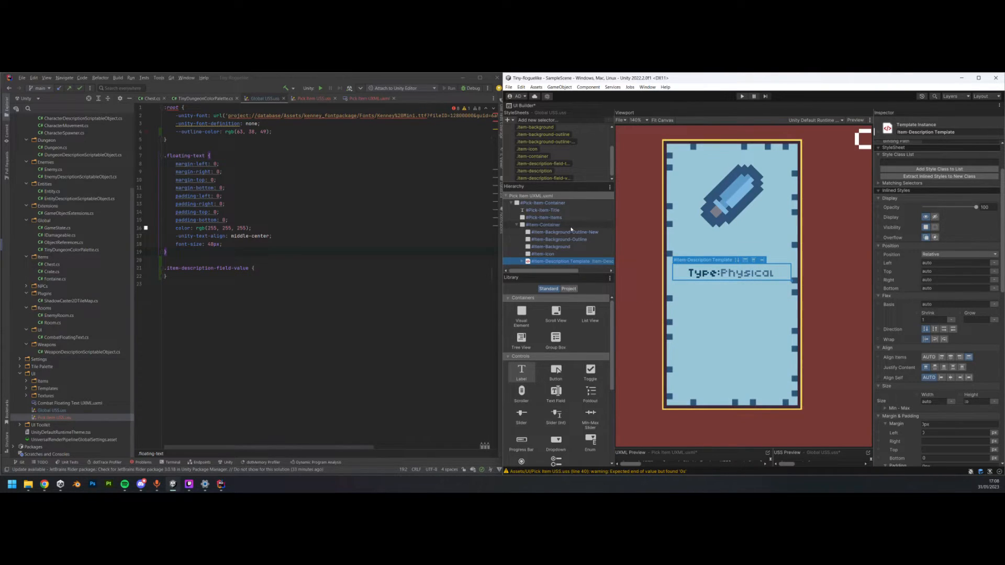
{"action": "left_click", "coordinate": [544, 225]}
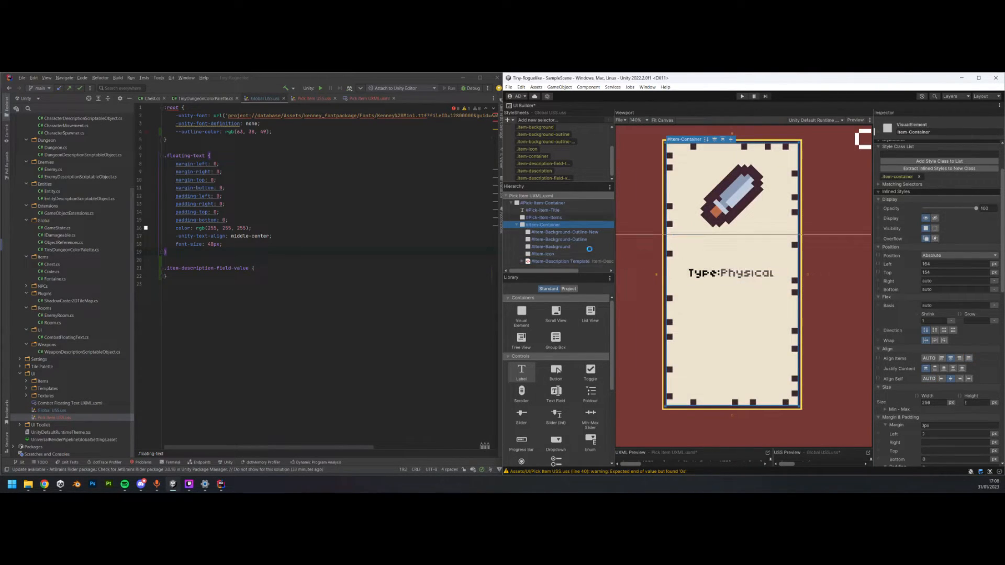
{"action": "key", "text": "ctrl+s"}
- Set the left and top offsets of the .item-container style class to 0
{"action": "scroll", "coordinate": [990, 317], "scroll_direction": "up", "scroll_amount": 3}
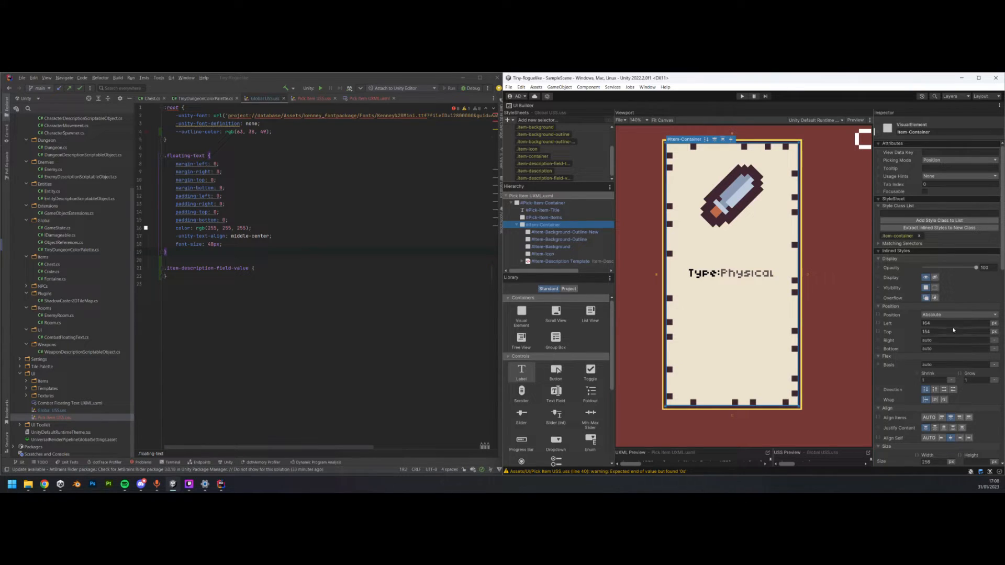
{"action": "double_click", "coordinate": [898, 236]}
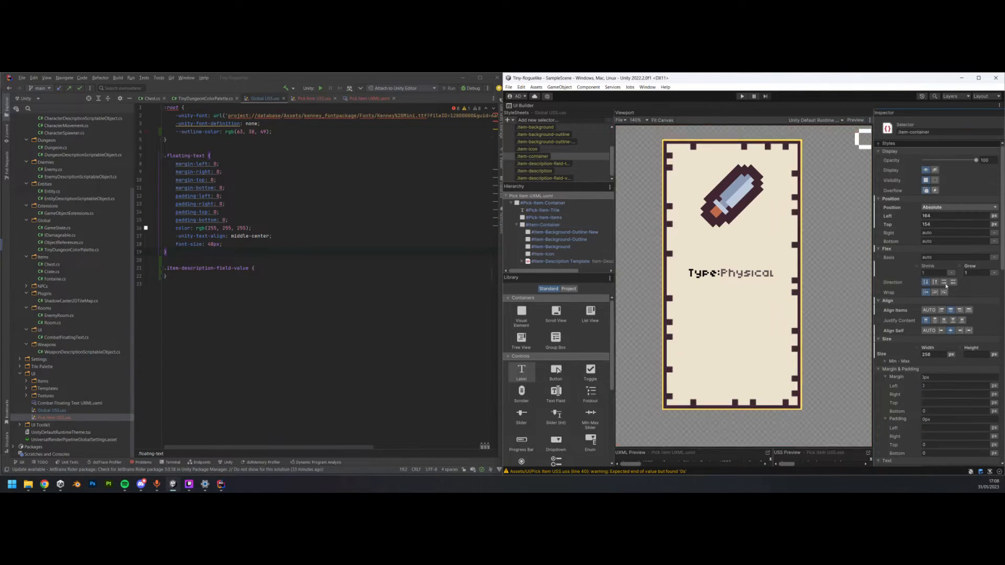
{"action": "left_click", "coordinate": [944, 217]}
{"action": "type", "text": "0"}
{"action": "left_click", "coordinate": [943, 224]}
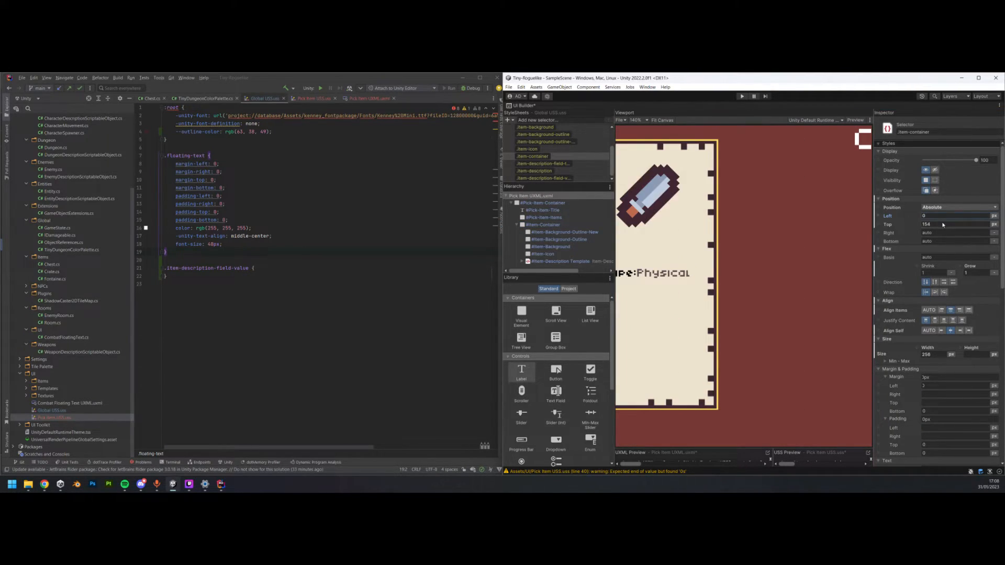
{"action": "type", "text": "0"}
{"action": "key", "text": "Return"}
{"action": "scroll", "coordinate": [770, 232], "scroll_direction": "down", "scroll_amount": 6}
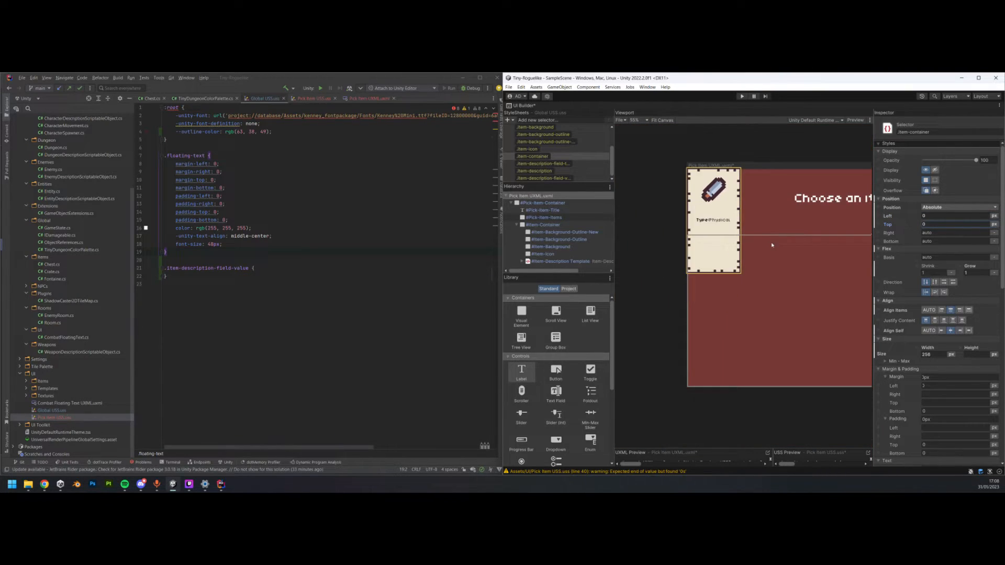
{"action": "middle_click_drag", "start_coordinate": [804, 157], "coordinate": [756, 177]}
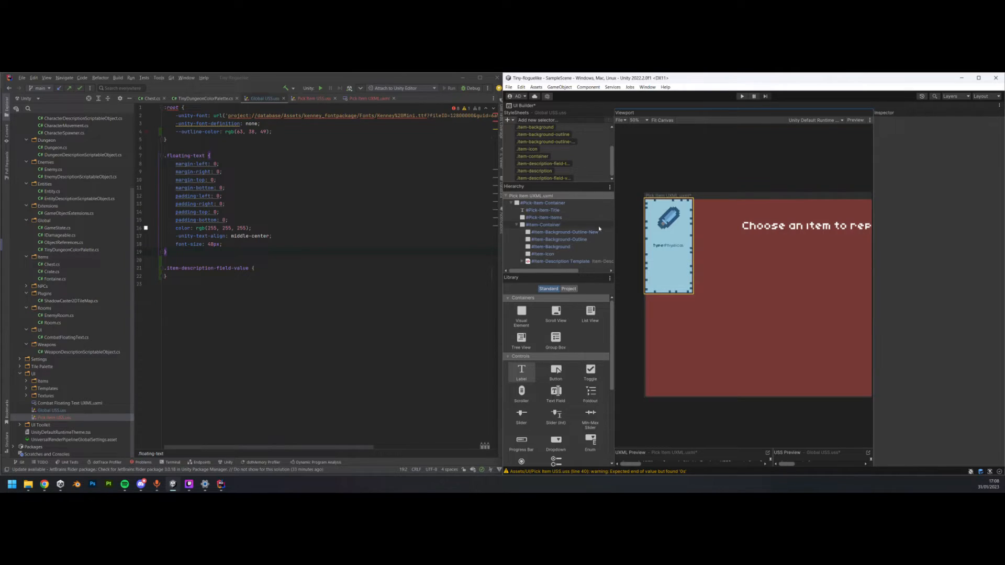
- Try an inline auto left offset on the Item-Container element, and unset its inline position overrides
{"action": "left_click", "coordinate": [564, 224]}
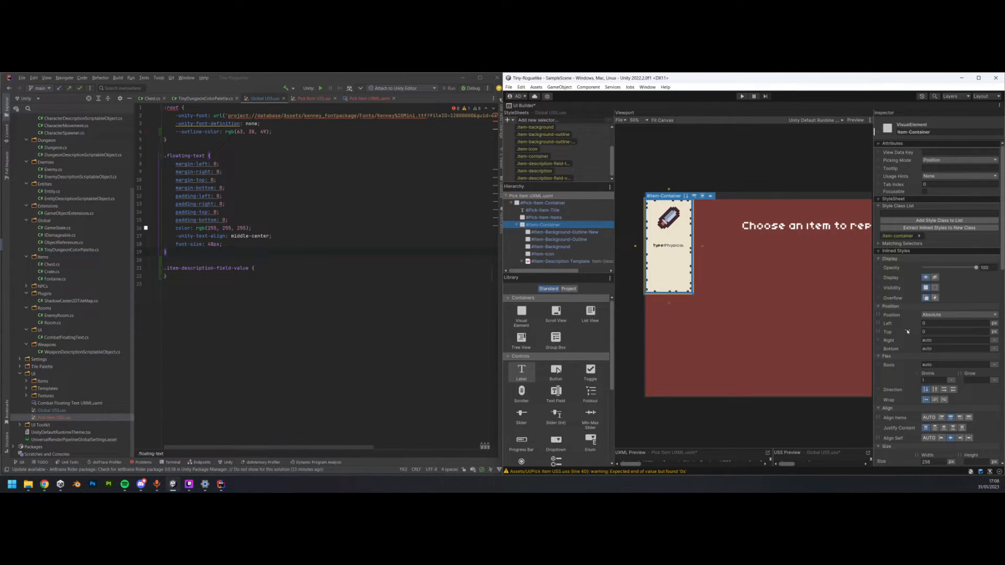
{"action": "right_click", "coordinate": [893, 323]}
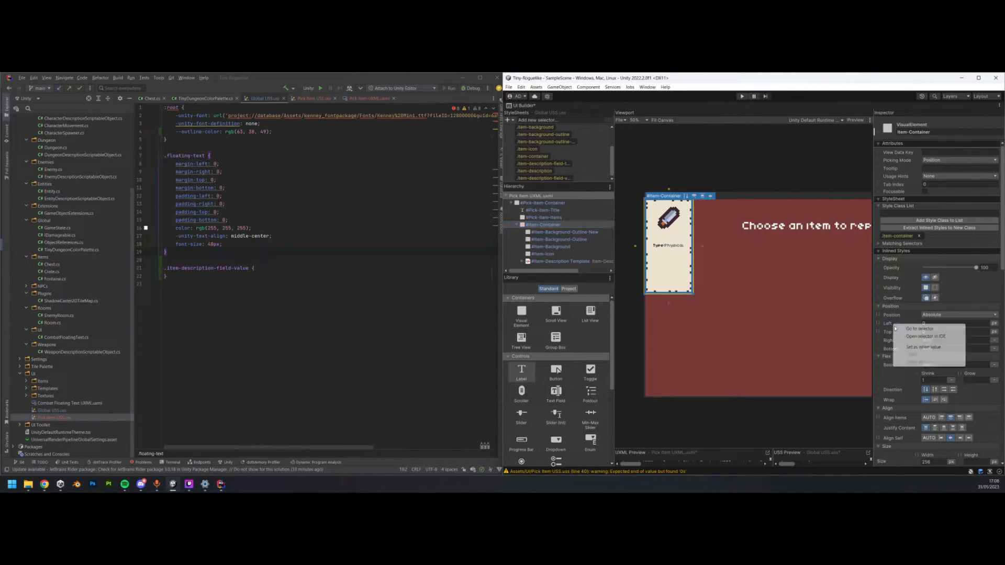
{"action": "left_click", "coordinate": [945, 323]}
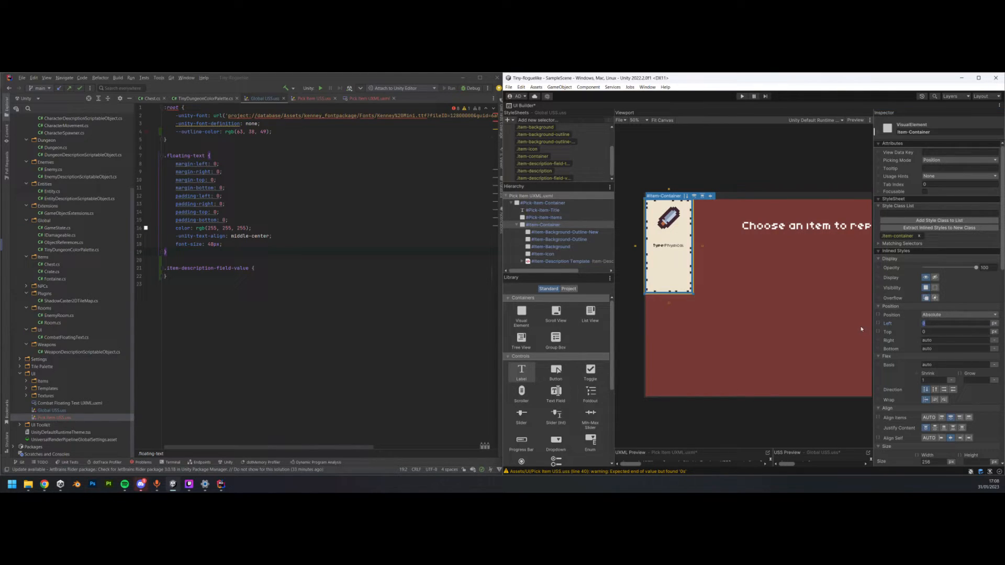
{"action": "type", "text": "auto"}
{"action": "key", "text": "BackSpace"}
{"action": "key", "text": "BackSpace"}
{"action": "key", "text": "BackSpace"}
{"action": "key", "text": "BackSpace"}
{"action": "type", "text": "2auto"}
{"action": "key", "text": "Return"}
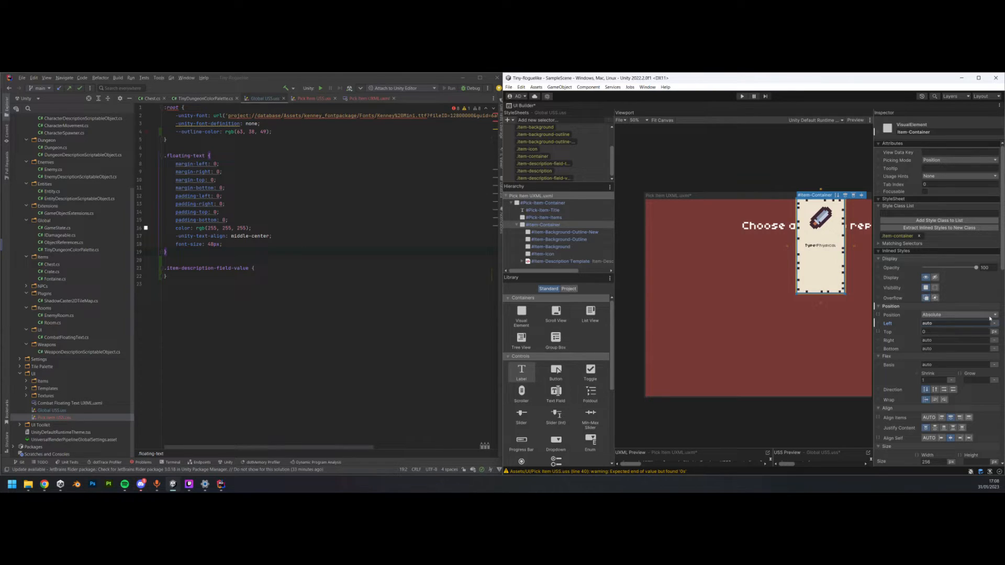
{"action": "right_click", "coordinate": [893, 308]}
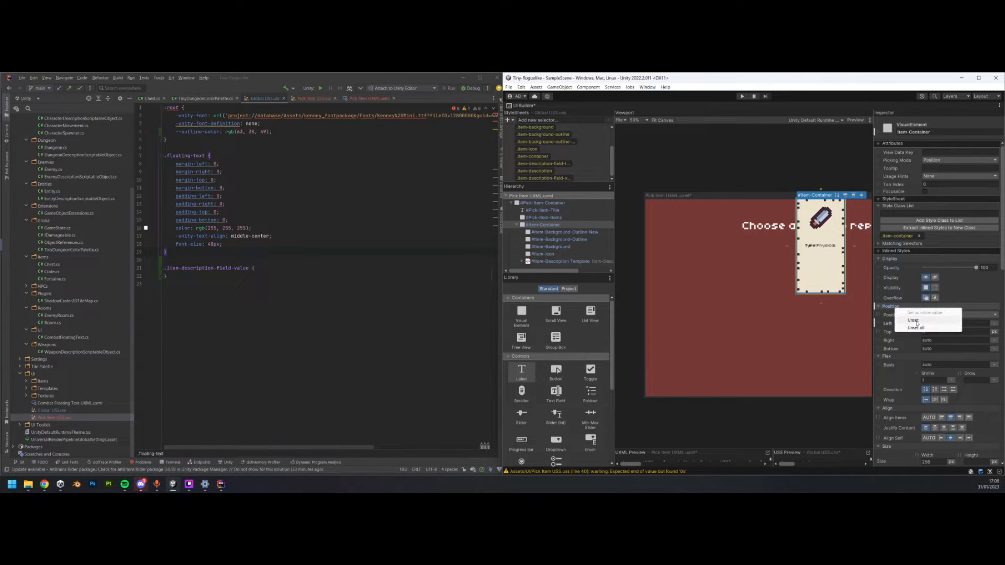
{"action": "left_click", "coordinate": [910, 321]}
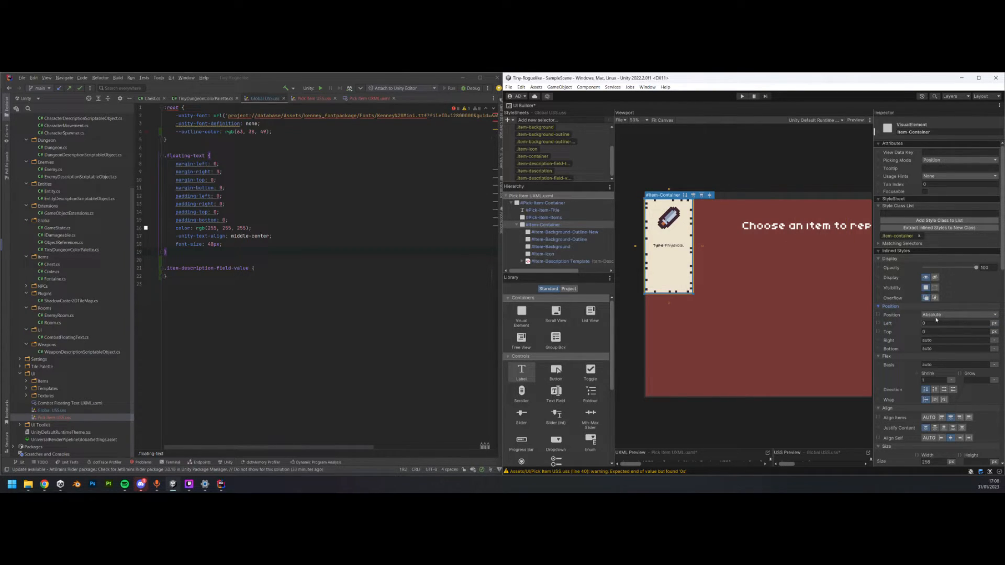
- Unset the position properties of the .item-container style class
{"action": "double_click", "coordinate": [897, 236]}
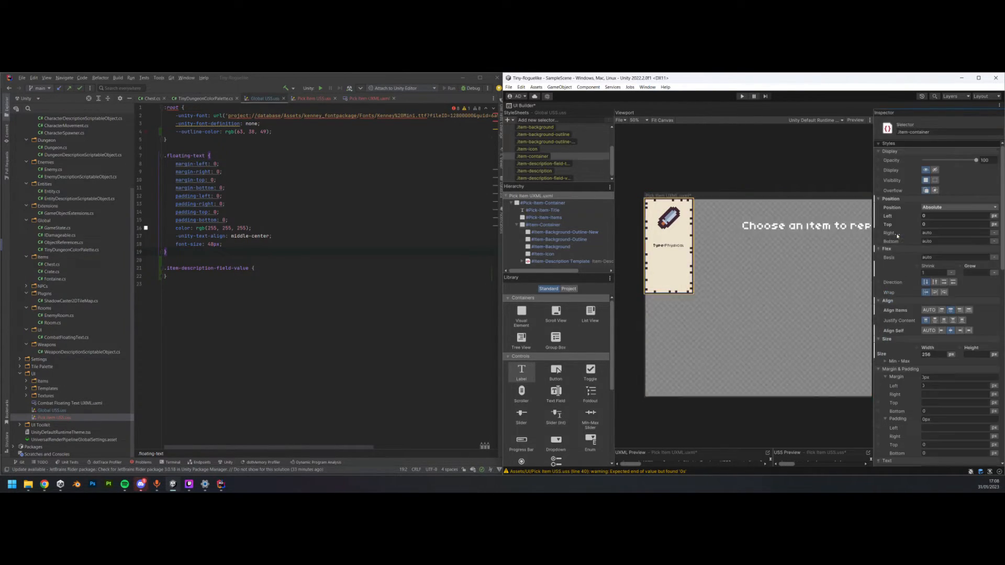
{"action": "right_click", "coordinate": [896, 208]}
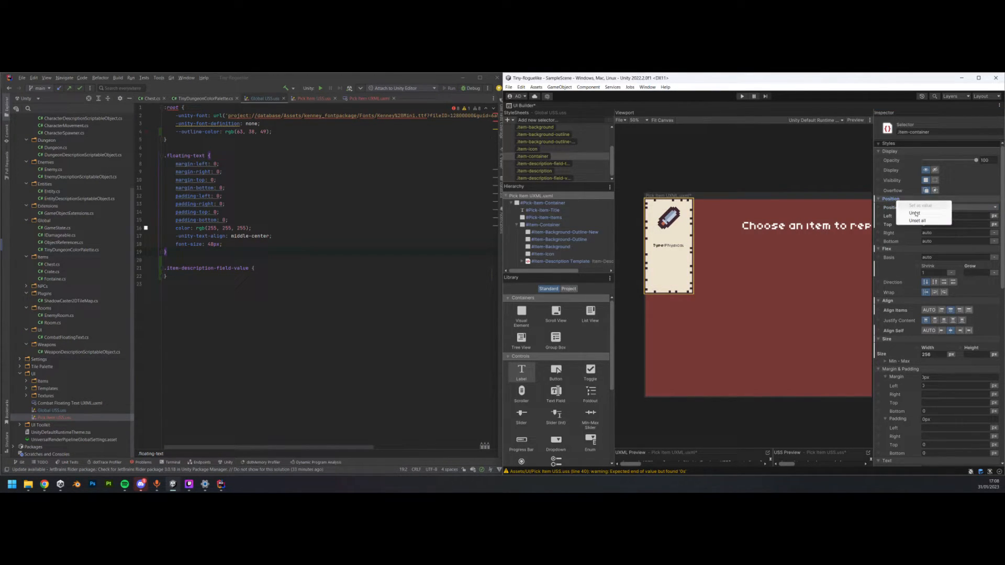
{"action": "left_click", "coordinate": [914, 214]}
{"action": "left_click", "coordinate": [776, 413]}
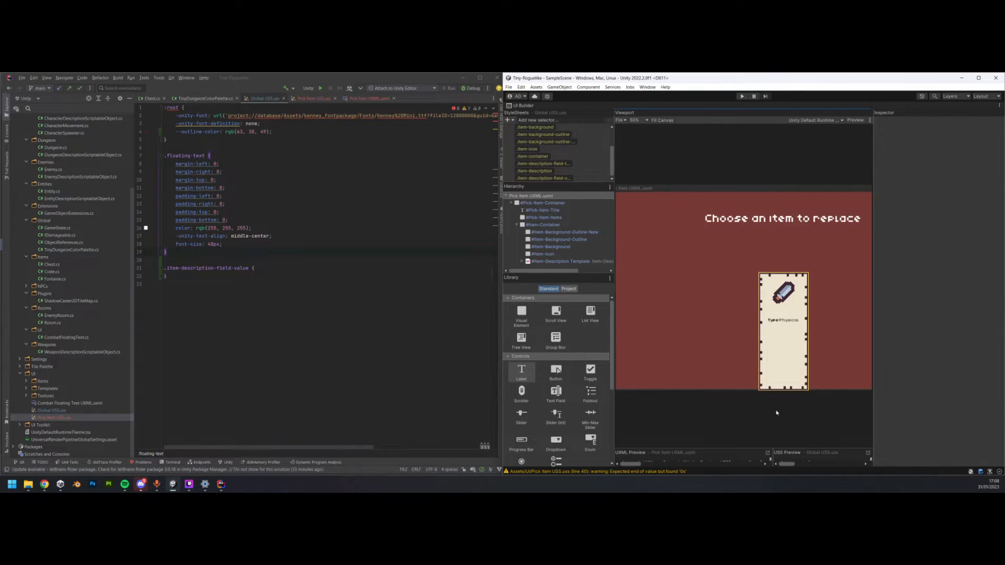
- Create a template from the Item-Container element and save it as Item-Container Template
{"action": "left_click", "coordinate": [546, 226]}
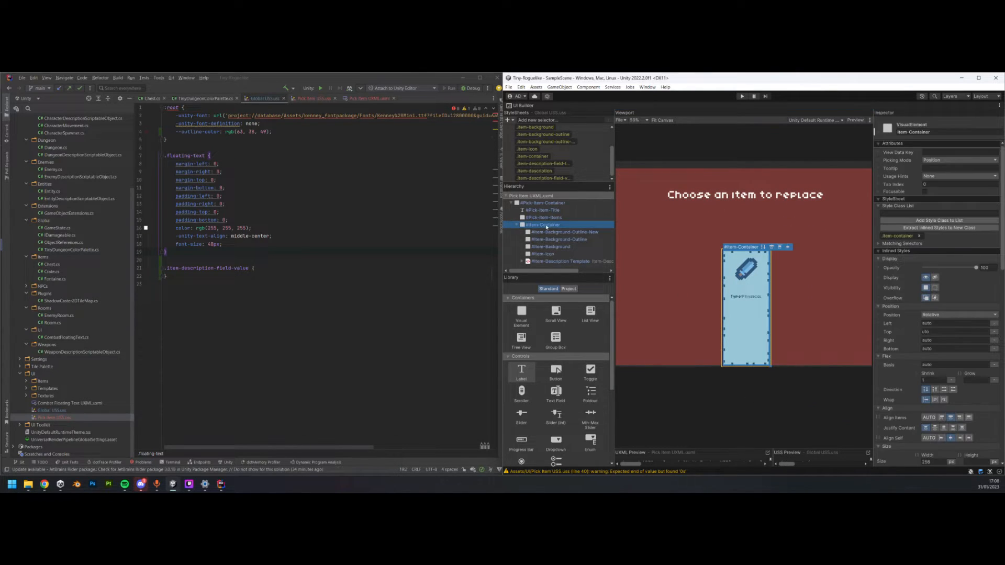
{"action": "scroll", "coordinate": [974, 366], "scroll_direction": "down", "scroll_amount": 2}
{"action": "left_click", "coordinate": [977, 422]}
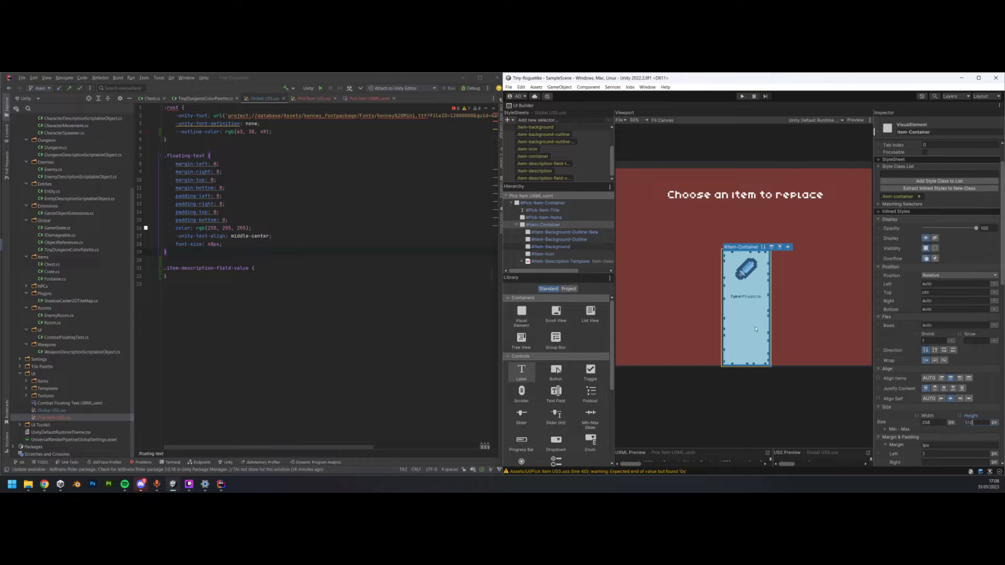
{"action": "right_click", "coordinate": [545, 226]}
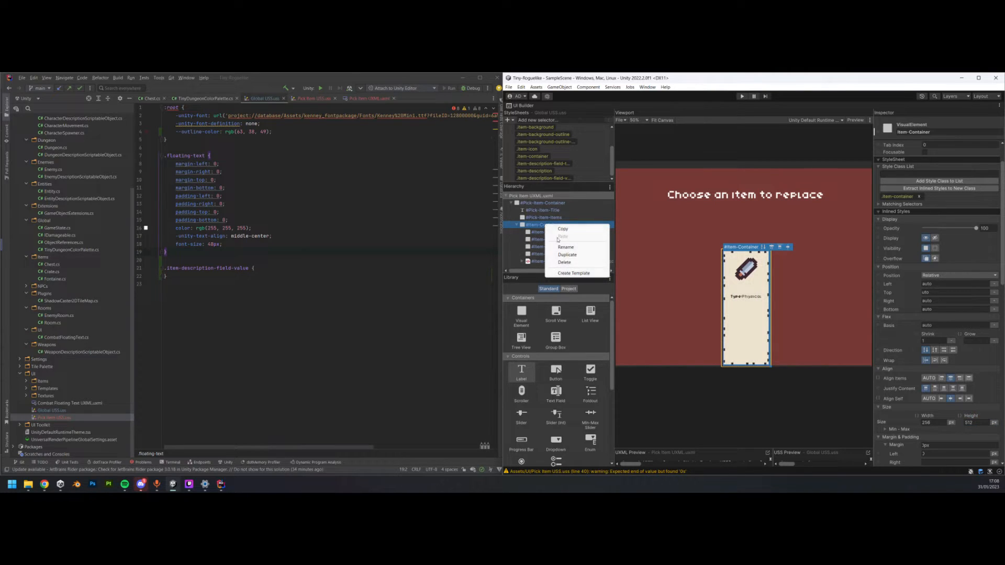
{"action": "left_click", "coordinate": [573, 273]}
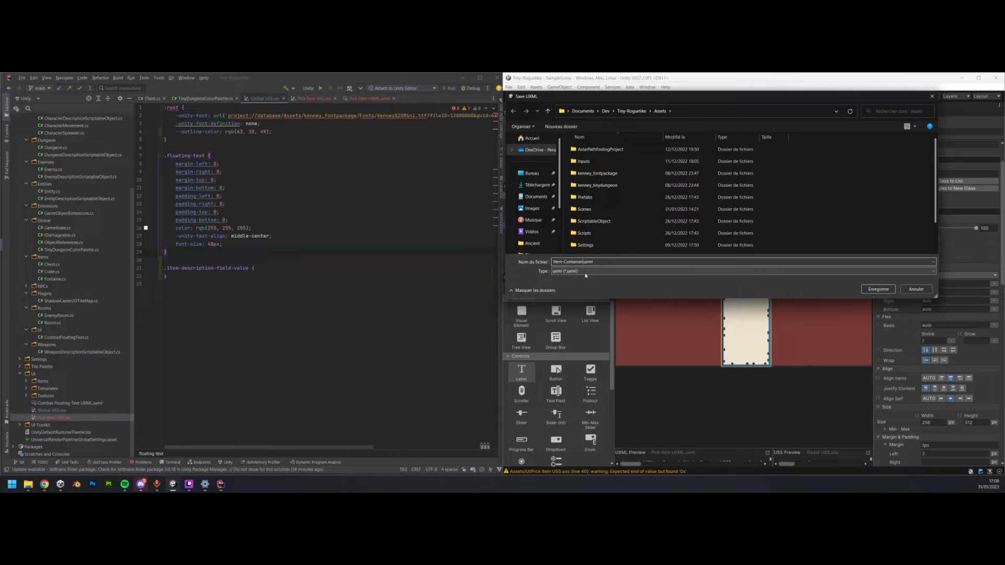
{"action": "type", "text": "Template"}
{"action": "key", "text": "Return"}
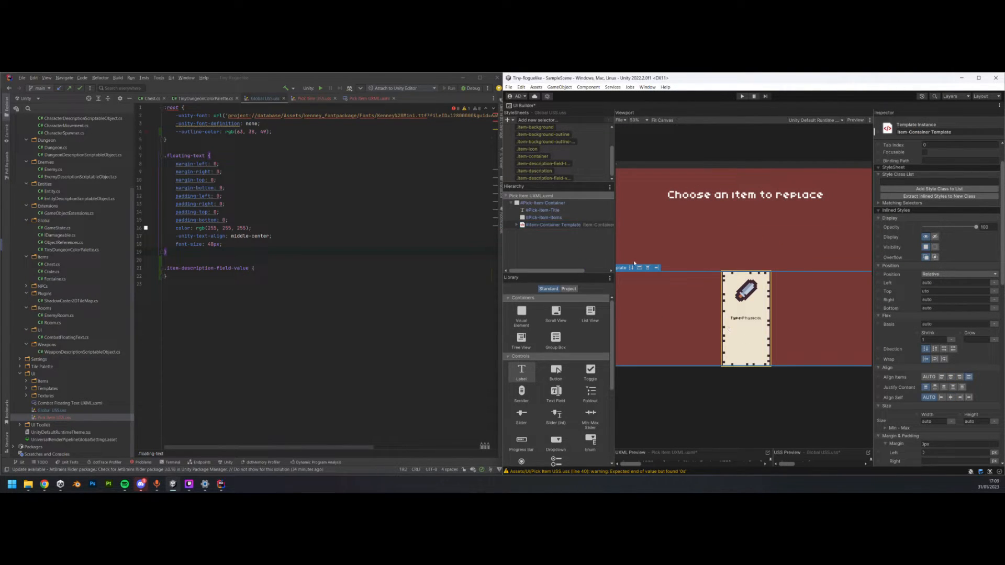
- Hide the Item-Container Template instance by setting its display to none
{"action": "left_click", "coordinate": [563, 225]}
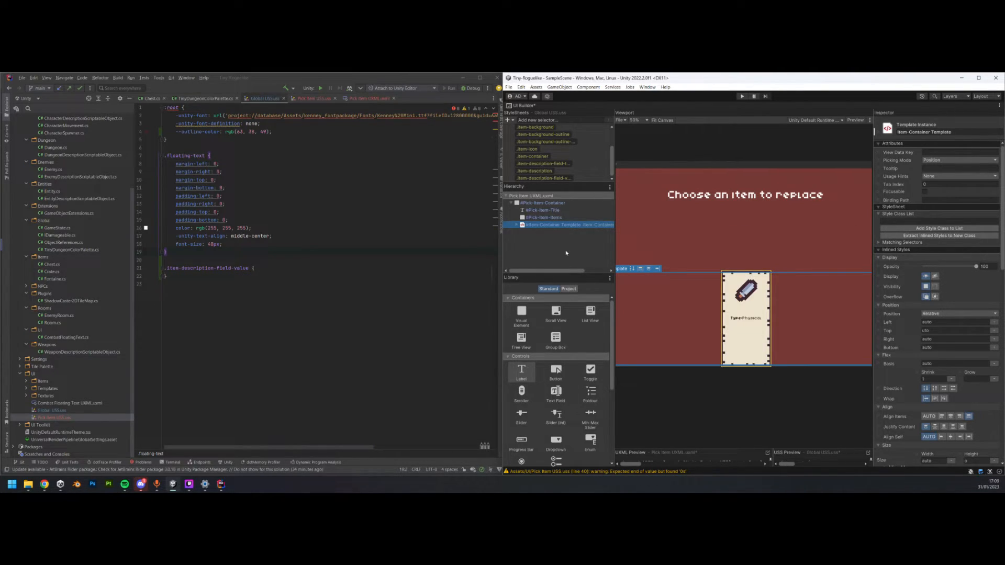
{"action": "left_click", "coordinate": [750, 323]}
{"action": "left_click", "coordinate": [935, 277]}
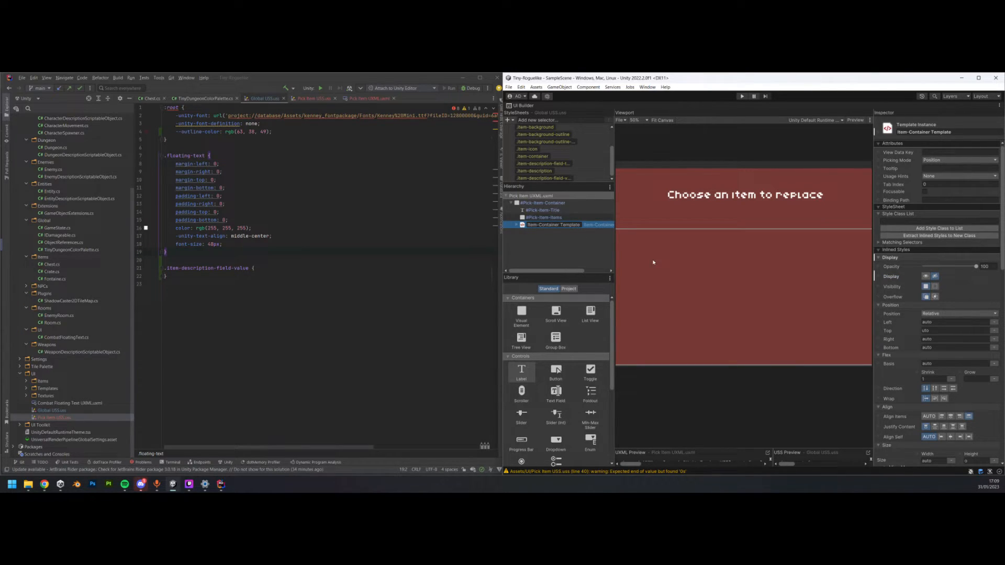
- Rename the template instance in the hierarchy as Item-Container-Template
{"action": "double_click", "coordinate": [558, 226]}
{"action": "left_click", "coordinate": [558, 226]}
{"action": "key", "text": "Return"}
{"action": "scroll", "coordinate": [744, 315], "scroll_direction": "down", "scroll_amount": 2}
{"action": "scroll", "coordinate": [744, 315], "scroll_direction": "up", "scroll_amount": 1}
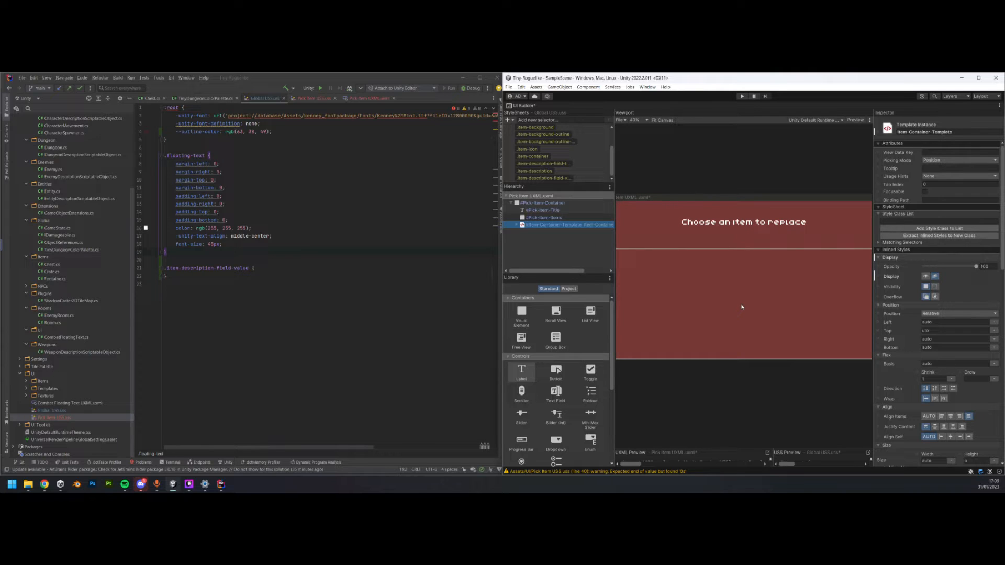
- Switch to the Figma design and examine how the Pick Item mockup arranges its three weapon cards
{"action": "left_click", "coordinate": [560, 218]}
{"action": "left_click", "coordinate": [44, 484]}
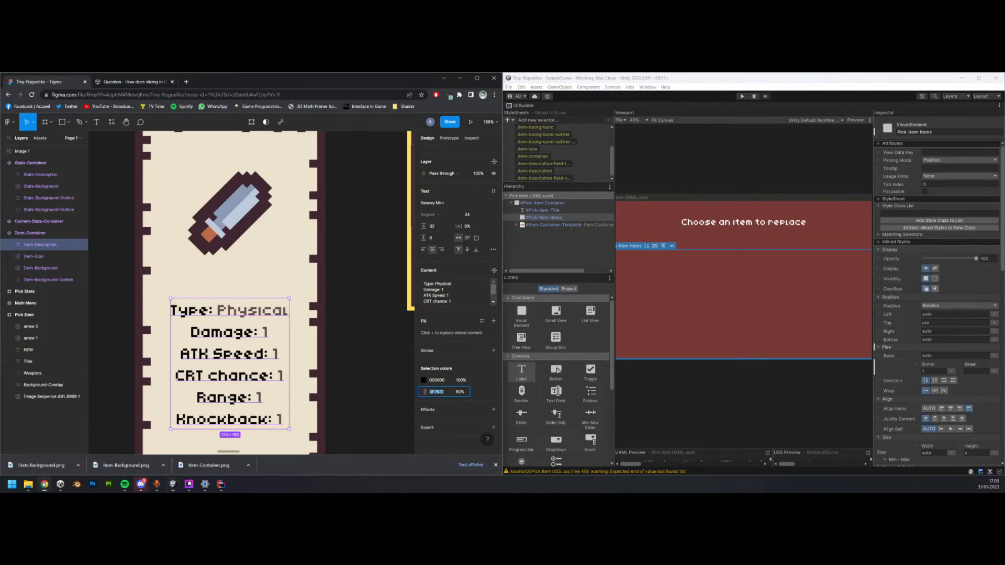
{"action": "scroll", "coordinate": [344, 297], "scroll_direction": "down", "scroll_amount": 5, "text": "ctrl"}
{"action": "middle_click_drag", "start_coordinate": [344, 297], "coordinate": [313, 260]}
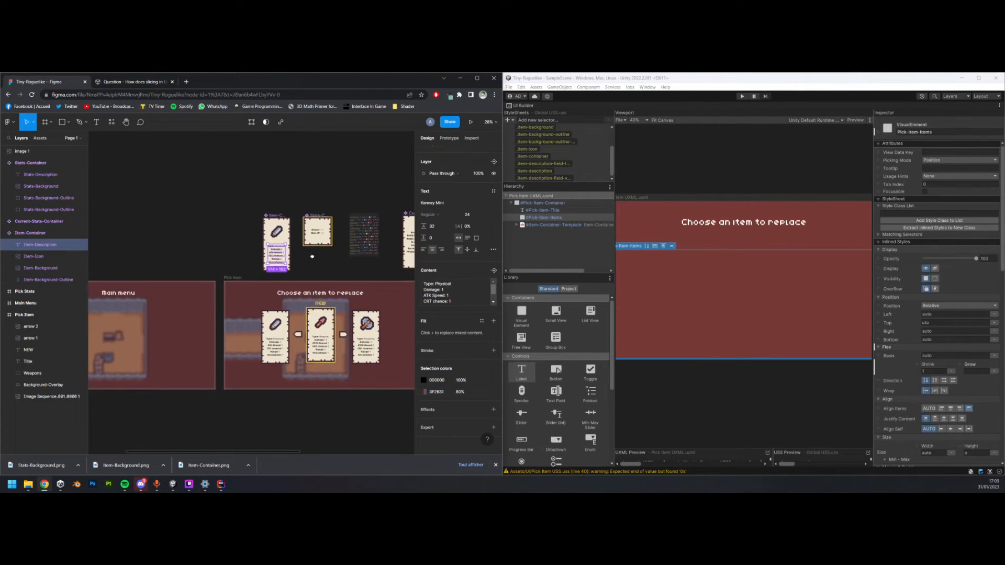
{"action": "scroll", "coordinate": [289, 333], "scroll_direction": "up", "scroll_amount": 4, "text": "ctrl"}
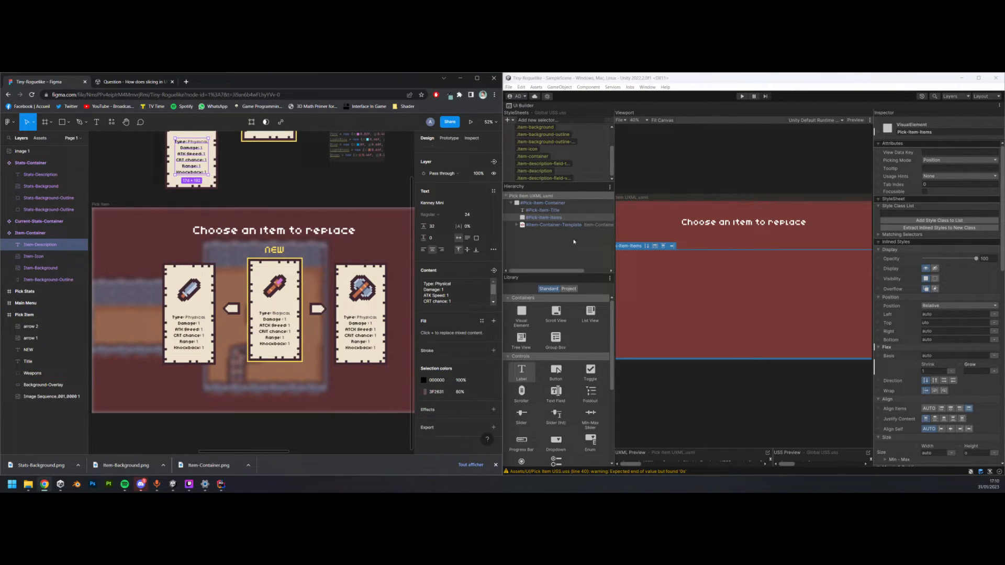
{"action": "left_click", "coordinate": [560, 217]}
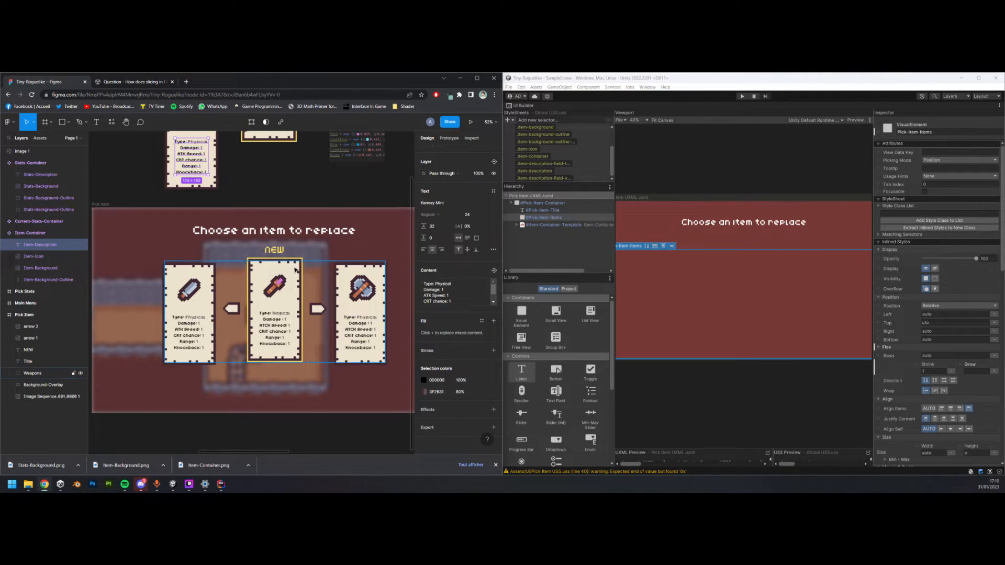
- Duplicate Item-Container-Template twice and nest all three instances inside Pick-Item-Items
{"action": "left_click", "coordinate": [549, 225]}
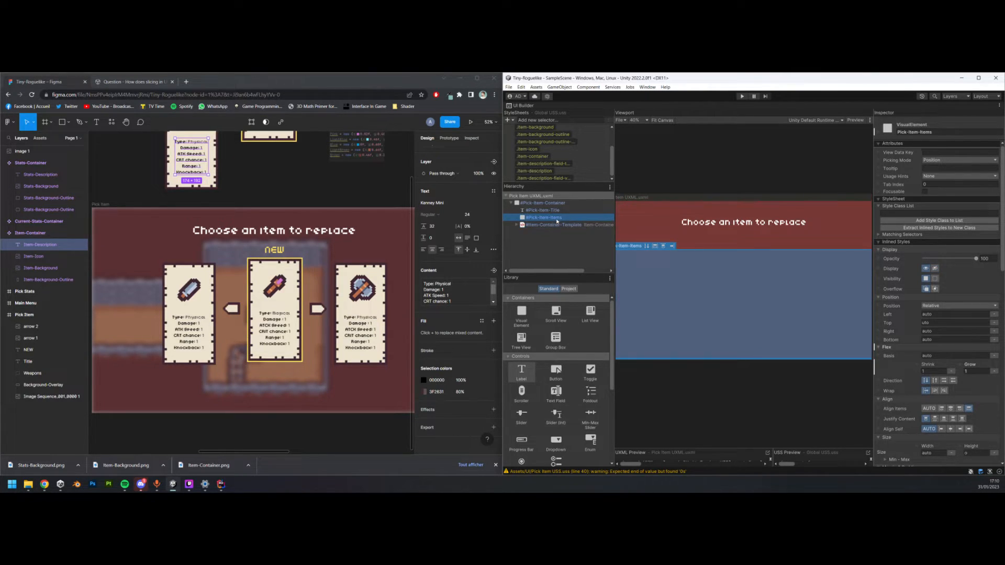
{"action": "key", "text": "ctrl+d"}
{"action": "key", "text": "ctrl+d"}
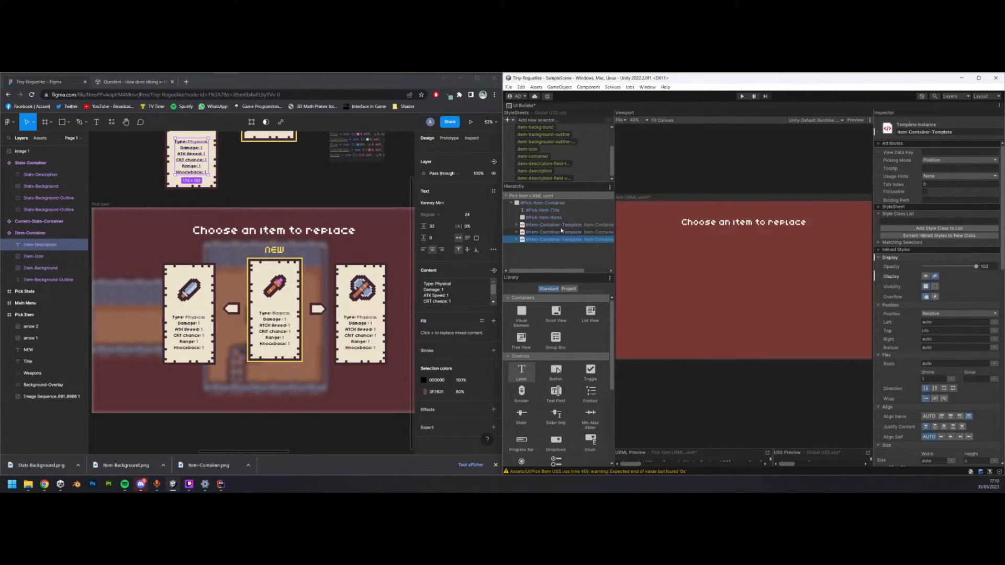
{"action": "left_click", "coordinate": [560, 232]}
{"action": "left_click_drag", "start_coordinate": [560, 232], "coordinate": [567, 218]}
{"action": "left_click", "coordinate": [559, 218]}
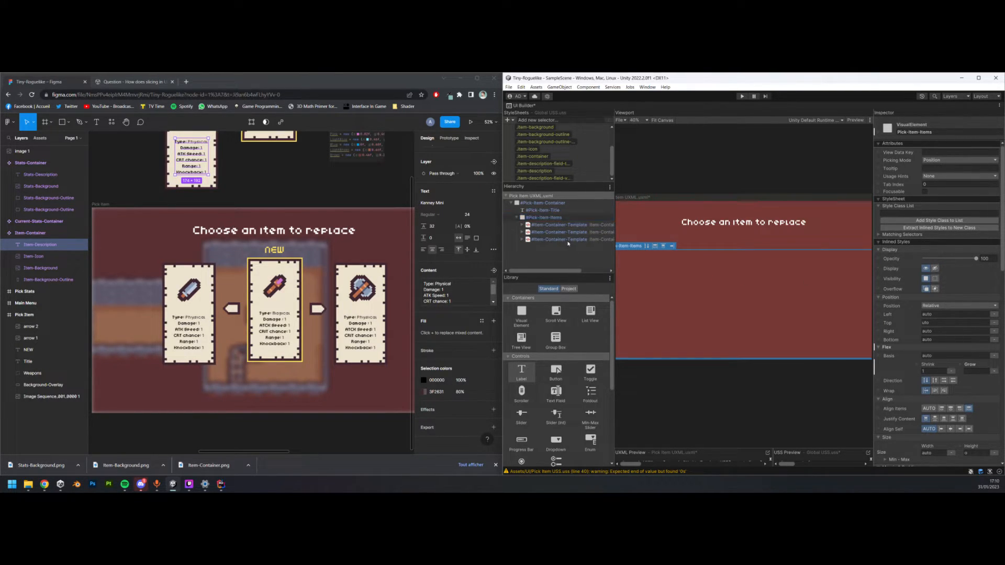
- Unset the inline display override on each of the three Item-Container-Template instances
{"action": "left_click", "coordinate": [570, 224]}
{"action": "right_click", "coordinate": [894, 277]}
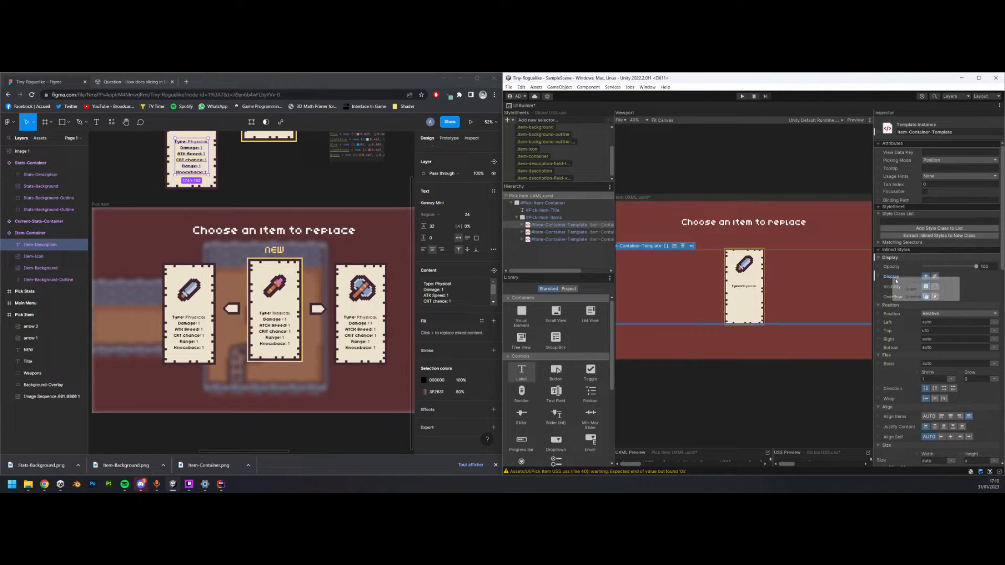
{"action": "left_click", "coordinate": [910, 289]}
{"action": "left_click", "coordinate": [570, 232]}
{"action": "right_click", "coordinate": [894, 277]}
{"action": "left_click", "coordinate": [911, 290]}
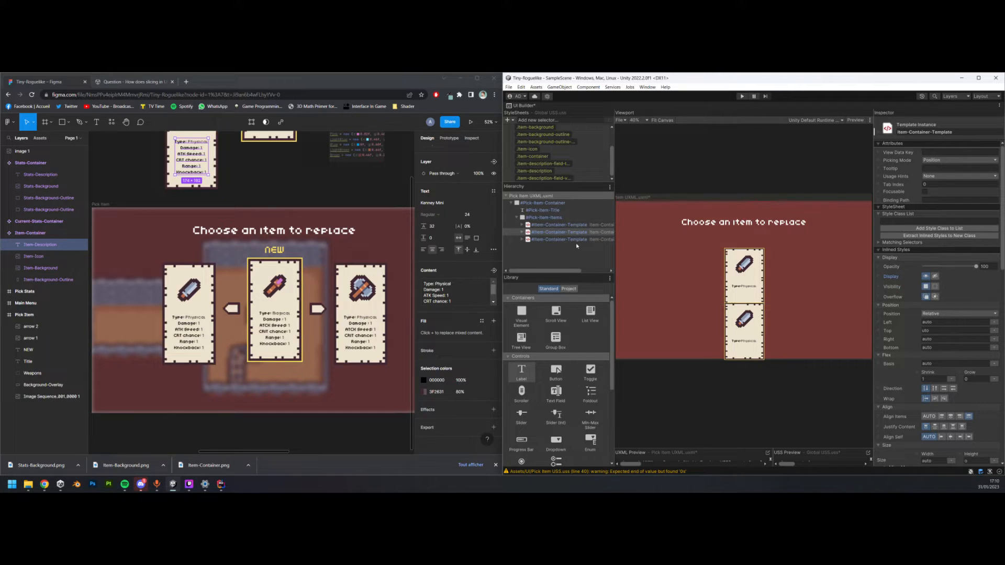
{"action": "left_click", "coordinate": [570, 239]}
{"action": "right_click", "coordinate": [894, 277]}
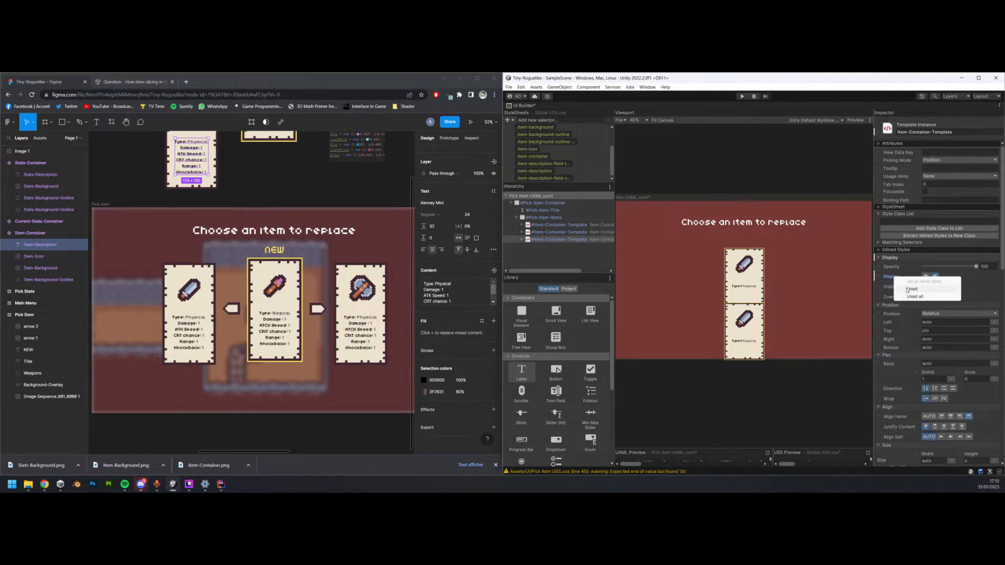
{"action": "left_click", "coordinate": [911, 290]}
- Rename the Pick-Item-Items element in the hierarchy as Pick-Item-Weapons
{"action": "left_click", "coordinate": [560, 219]}
{"action": "left_click", "coordinate": [559, 219]}
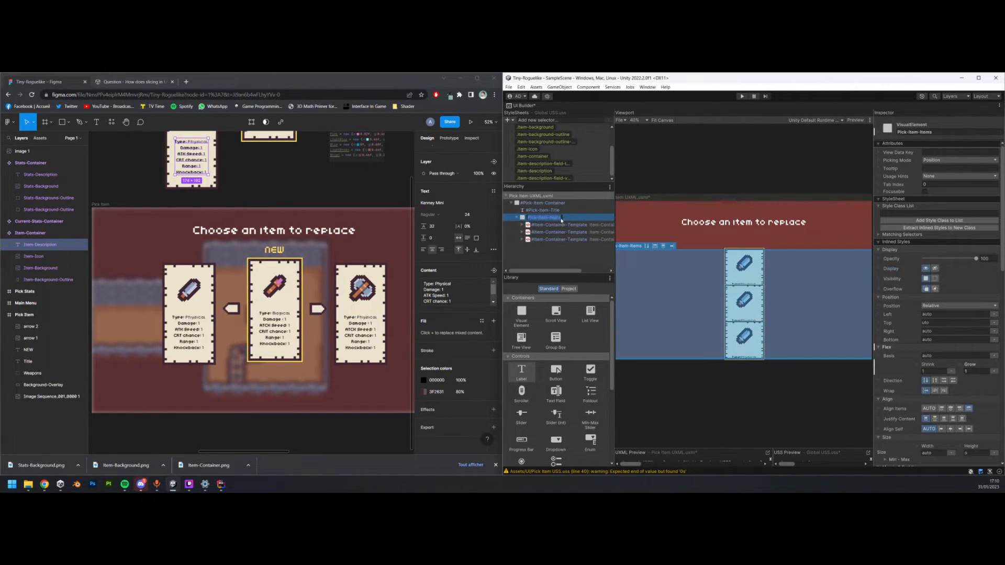
{"action": "key", "text": "F2"}
{"action": "key", "text": "BackSpace"}
{"action": "key", "text": "BackSpace"}
{"action": "key", "text": "BackSpace"}
{"action": "key", "text": "BackSpace"}
{"action": "key", "text": "BackSpace"}
{"action": "type", "text": "Weapons"}
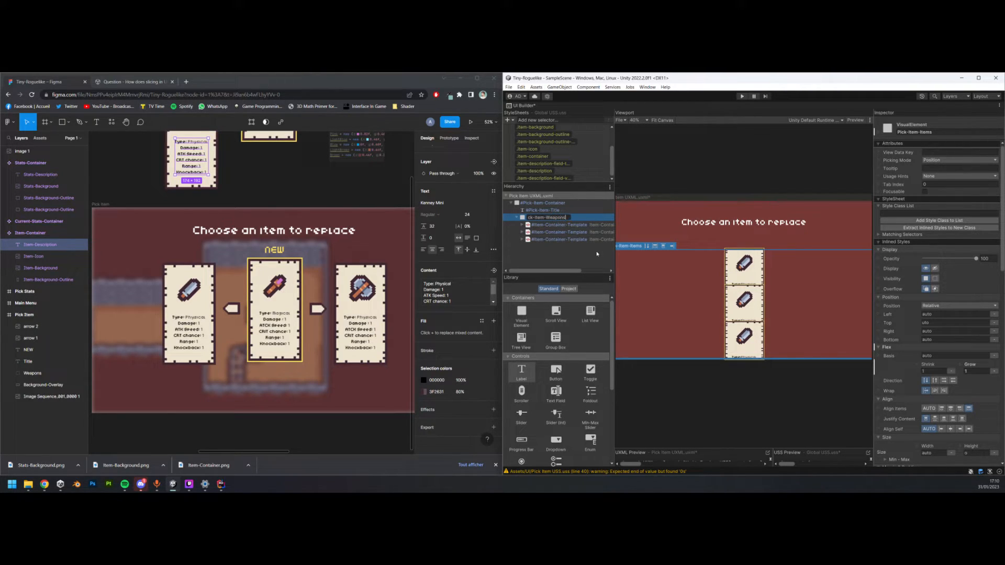
{"action": "key", "text": "Return"}
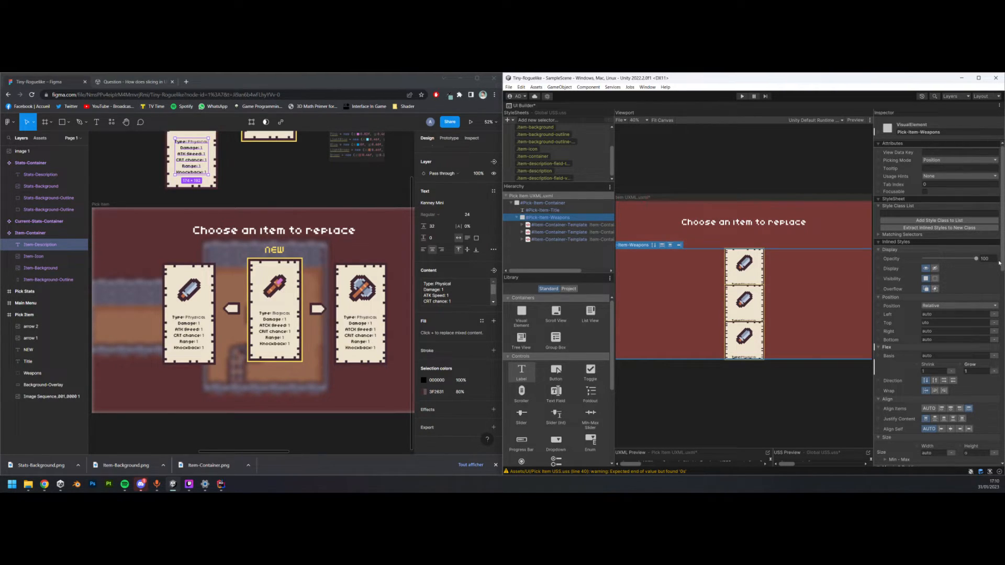
- Set Pick-Item-Weapons to row direction with flex grow 0 and center its content horizontally and vertically
{"action": "scroll", "coordinate": [968, 390], "scroll_direction": "down", "scroll_amount": 2}
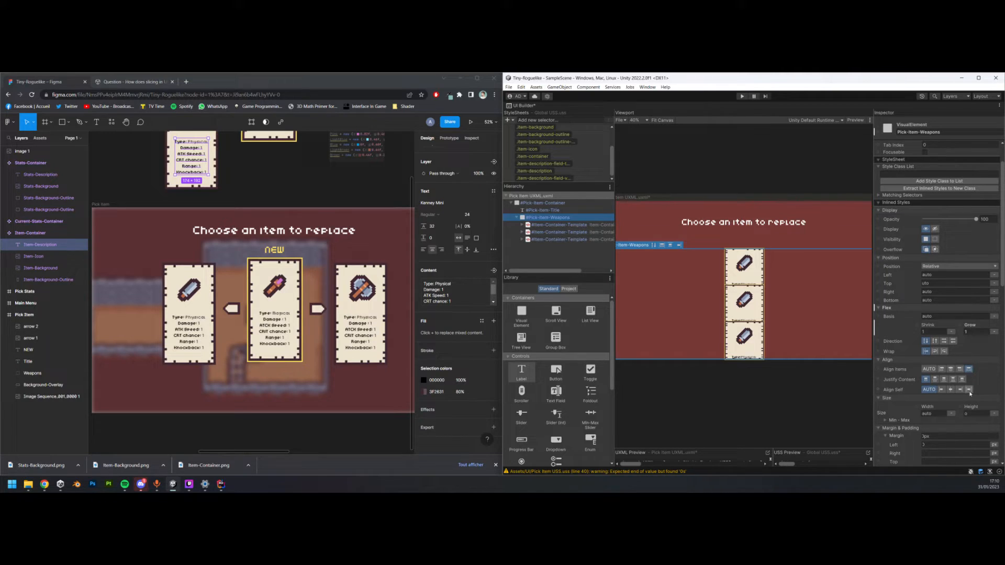
{"action": "left_click", "coordinate": [944, 341]}
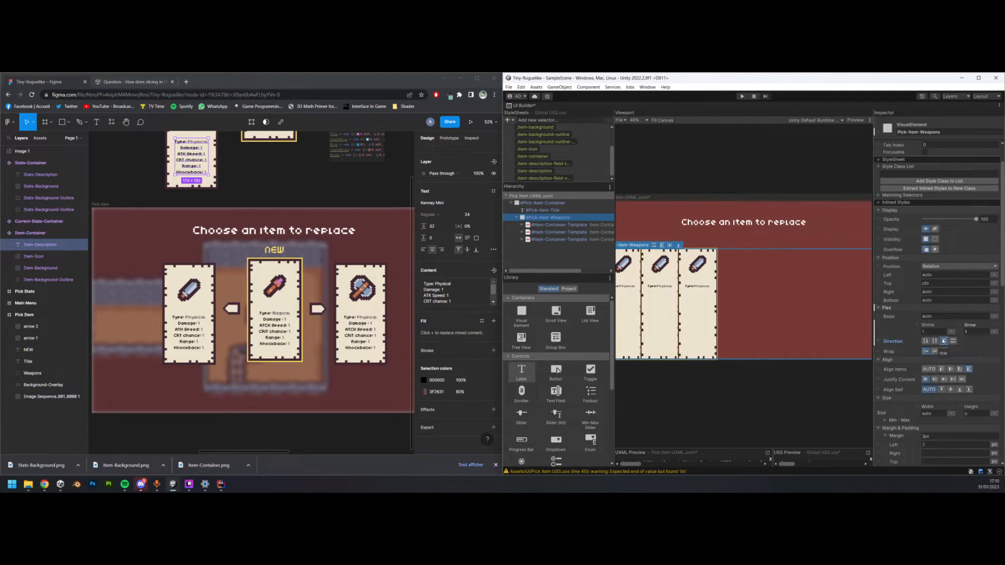
{"action": "scroll", "coordinate": [977, 319], "scroll_direction": "down", "scroll_amount": 1}
{"action": "left_click", "coordinate": [980, 314]}
{"action": "type", "text": "0"}
{"action": "key", "text": "Return"}
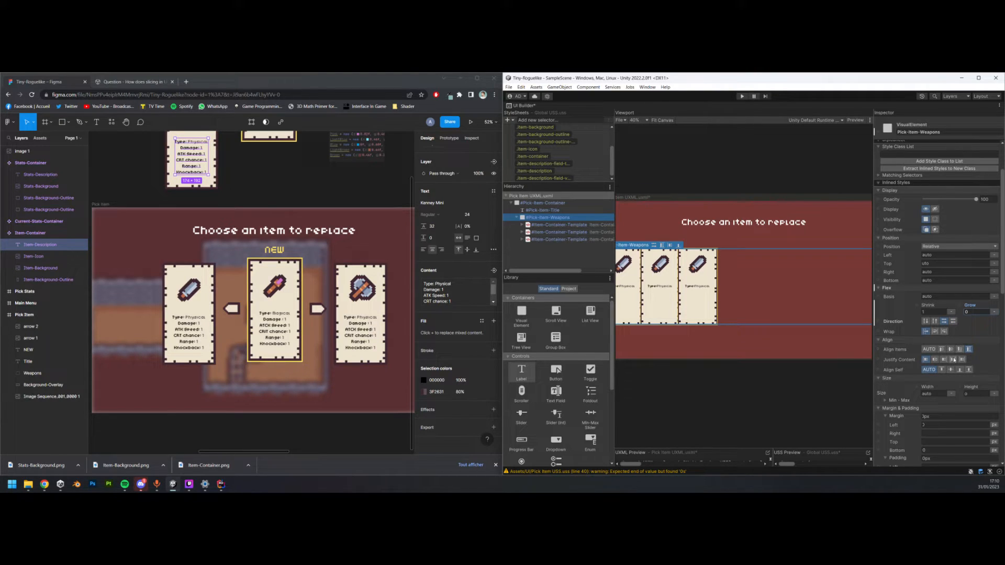
{"action": "left_click", "coordinate": [935, 360]}
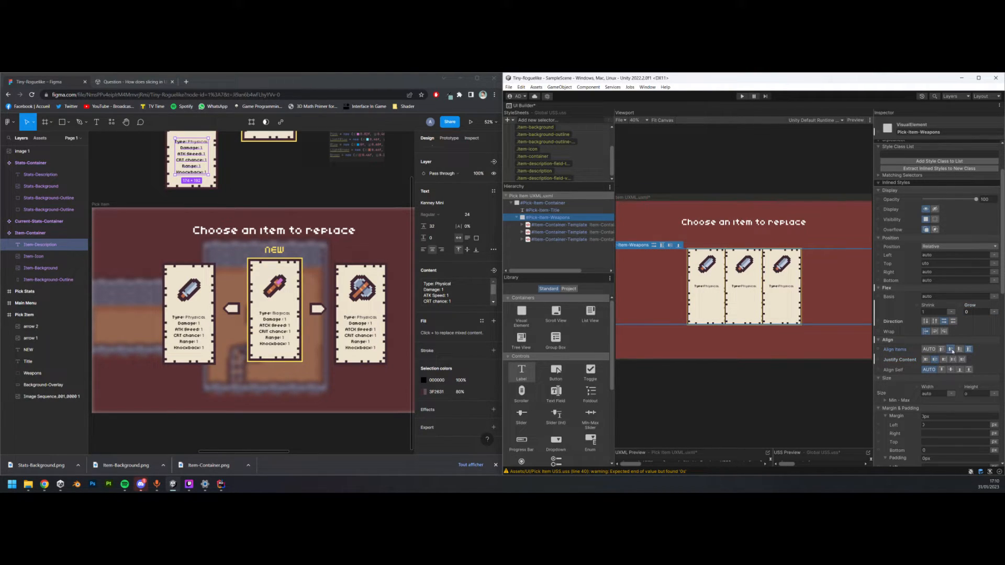
- Check the size of the Weapons group in the Figma mockup and return to the Pick-Item-Weapons size settings
{"action": "left_click", "coordinate": [290, 268]}
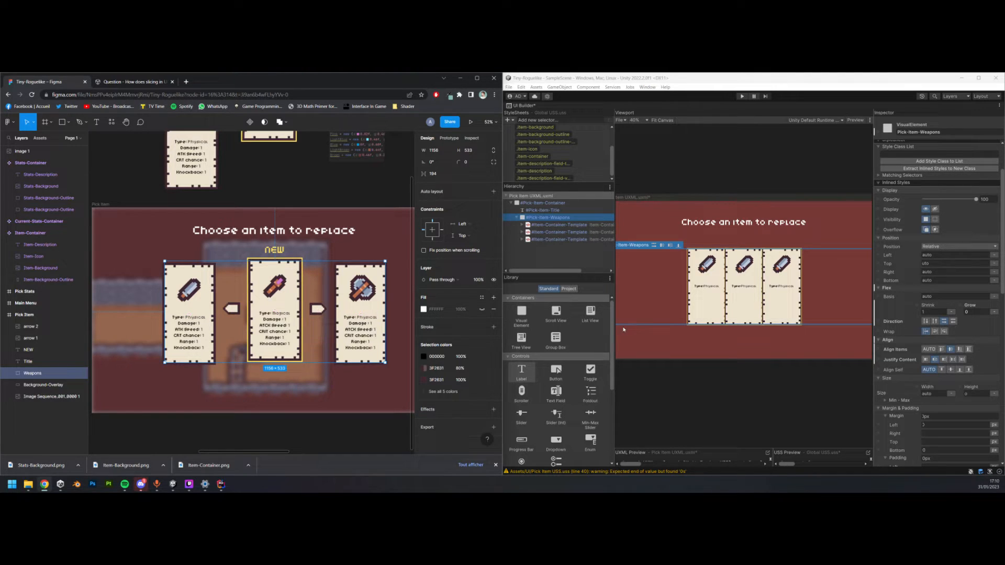
{"action": "left_click", "coordinate": [550, 218]}
{"action": "scroll", "coordinate": [977, 325], "scroll_direction": "down", "scroll_amount": 1}
{"action": "scroll", "coordinate": [977, 325], "scroll_direction": "down", "scroll_amount": 2}
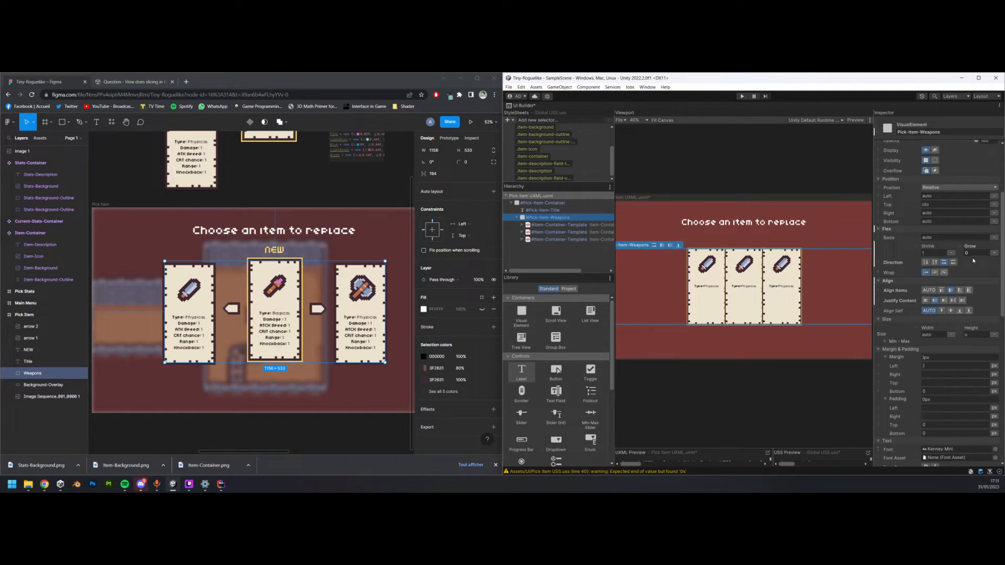
{"action": "scroll", "coordinate": [975, 282], "scroll_direction": "down", "scroll_amount": 1}
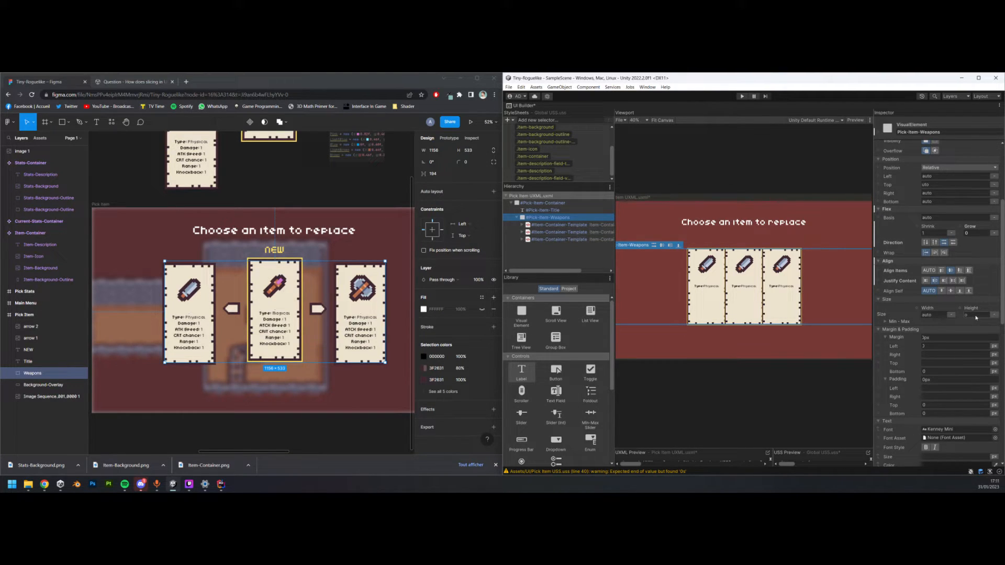
- Try 533 px first as the height and then as the width of Pick-Item-Weapons
{"action": "left_click", "coordinate": [975, 315]}
{"action": "type", "text": "533"}
{"action": "key", "text": "Return"}
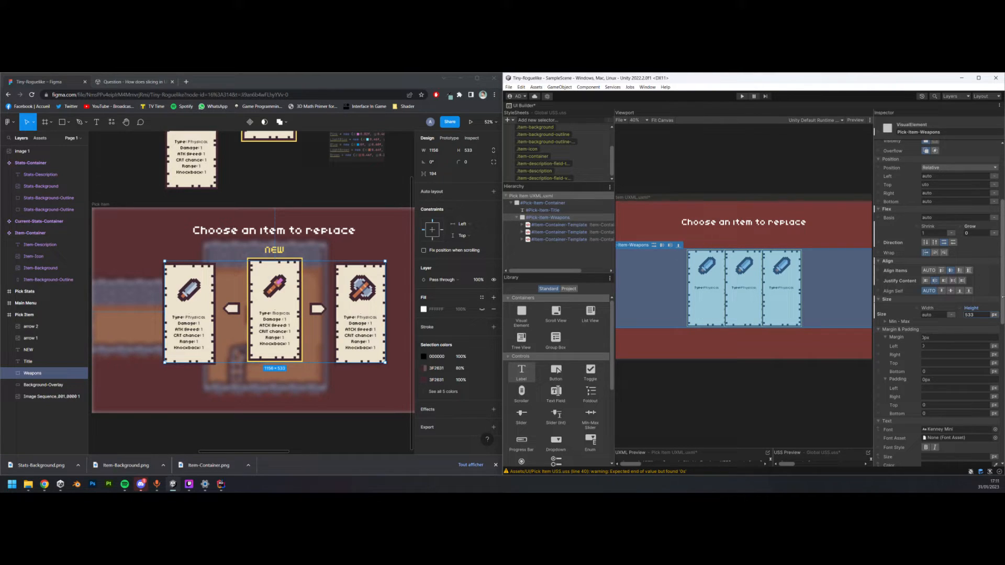
{"action": "key", "text": "ctrl+z"}
{"action": "left_click", "coordinate": [935, 315]}
{"action": "type", "text": "533"}
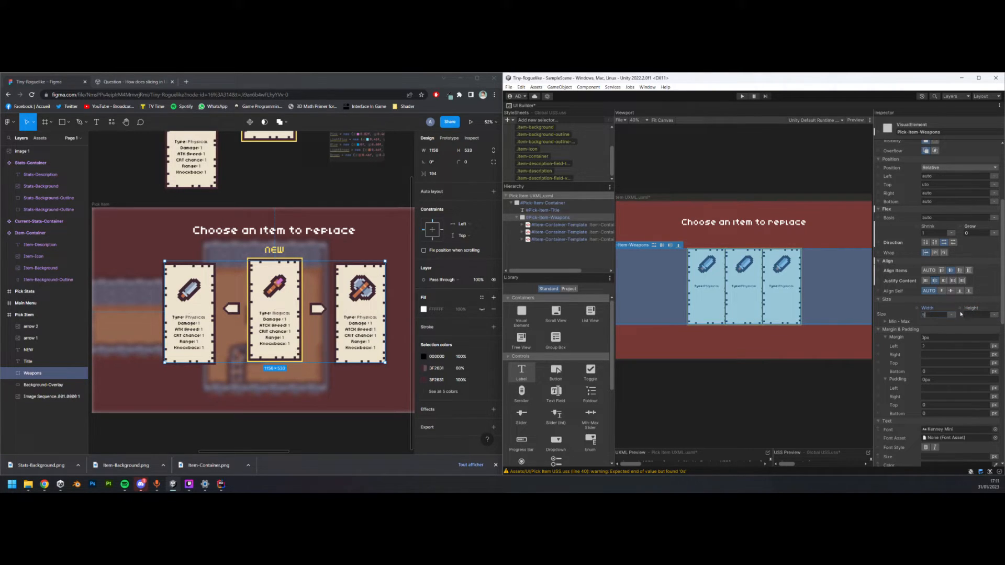
{"action": "key", "text": "Return"}
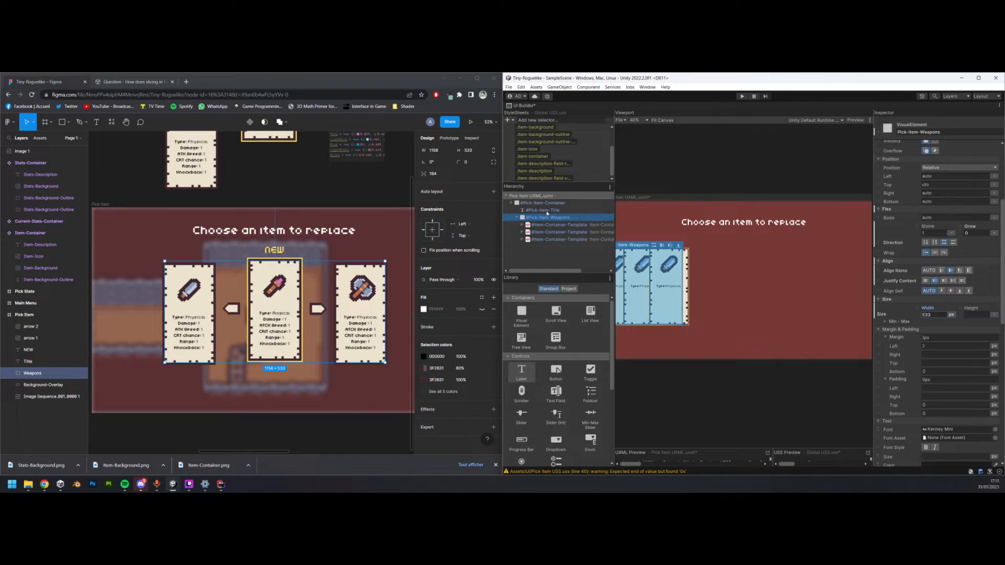
- Set Align Items to center on the Pick-Item-Container element
{"action": "left_click", "coordinate": [559, 203]}
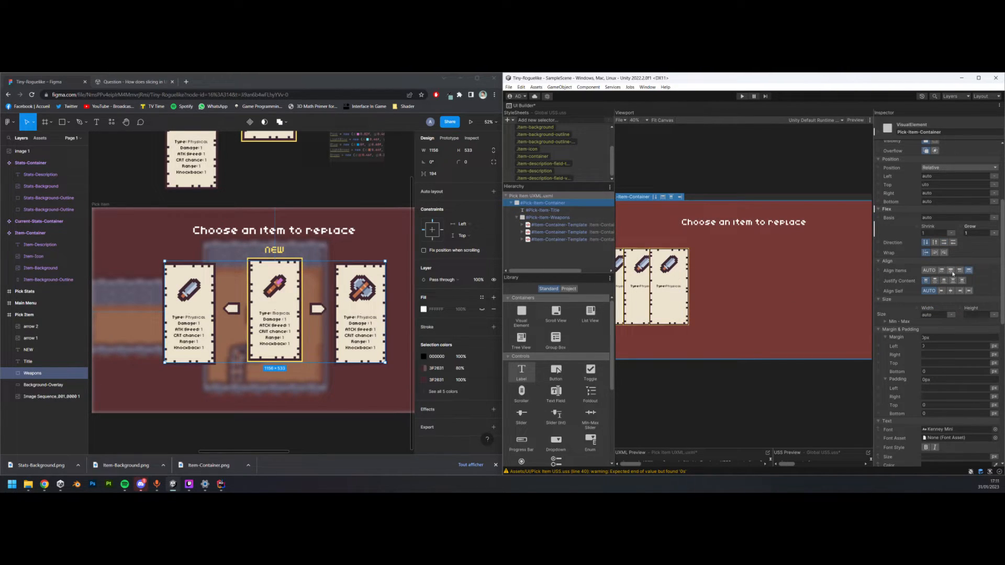
{"action": "scroll", "coordinate": [956, 257], "scroll_direction": "up", "scroll_amount": 2}
{"action": "scroll", "coordinate": [957, 257], "scroll_direction": "down", "scroll_amount": 3}
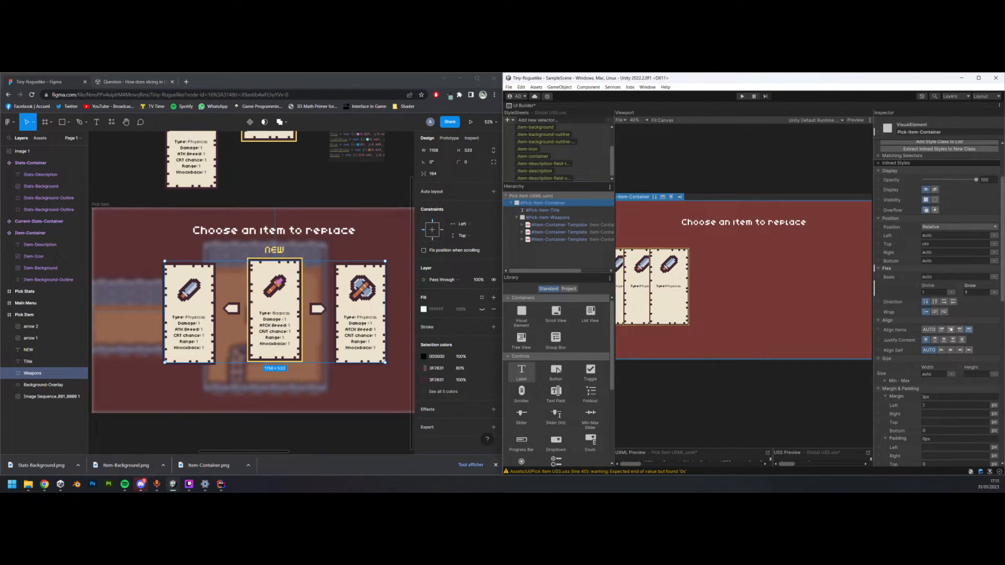
{"action": "left_click", "coordinate": [951, 330]}
{"action": "left_click", "coordinate": [510, 218]}
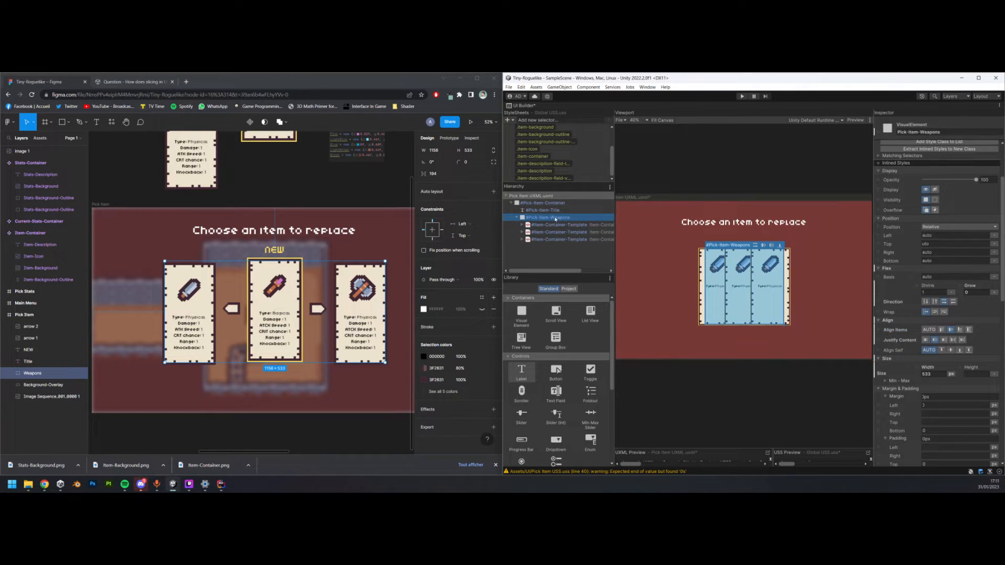
- Set the width of Pick-Item-Weapons to 1156 px
{"action": "scroll", "coordinate": [777, 314], "scroll_direction": "up", "scroll_amount": 5}
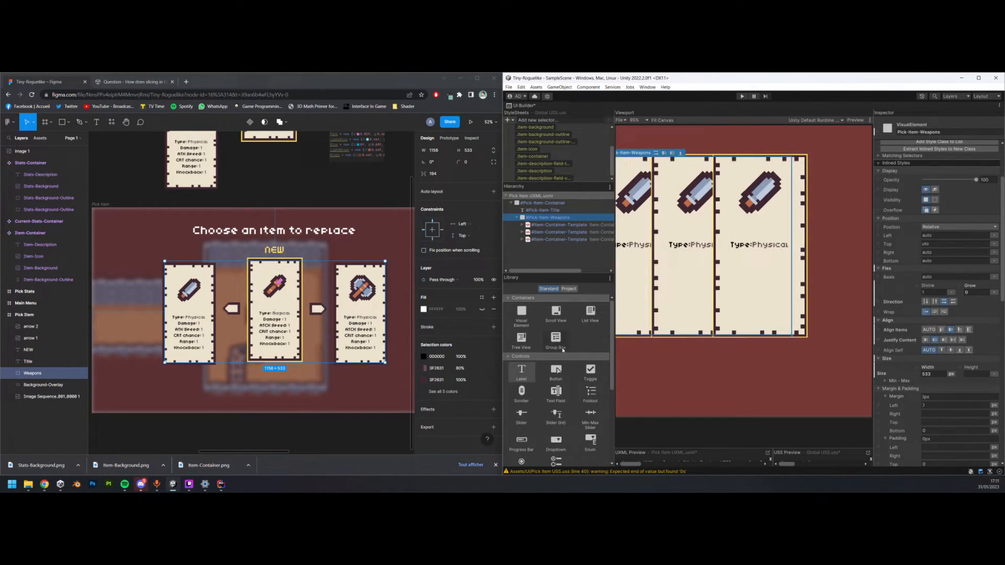
{"action": "left_click", "coordinate": [935, 375]}
{"action": "type", "text": "11"}
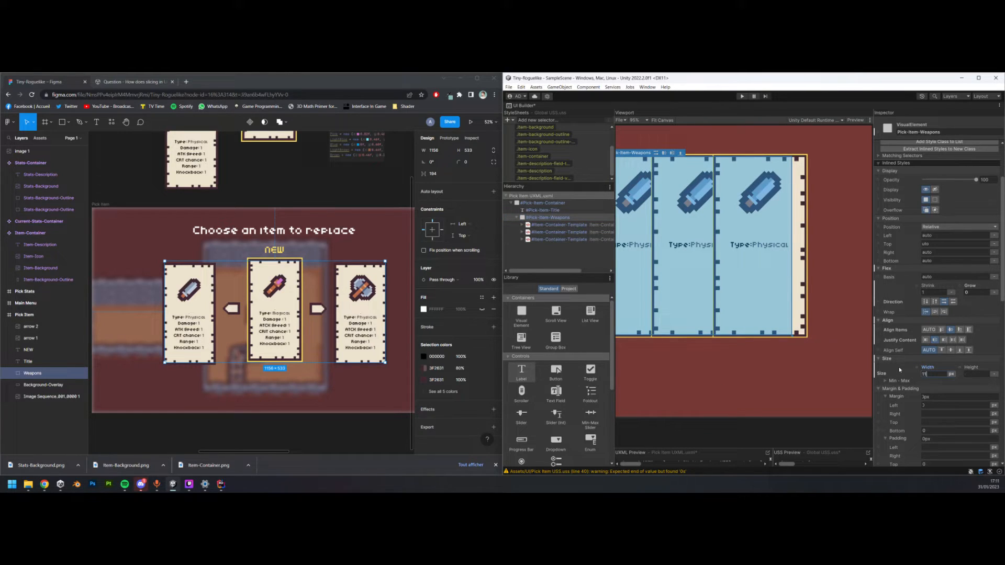
{"action": "type", "text": "56"}
{"action": "key", "text": "Return"}
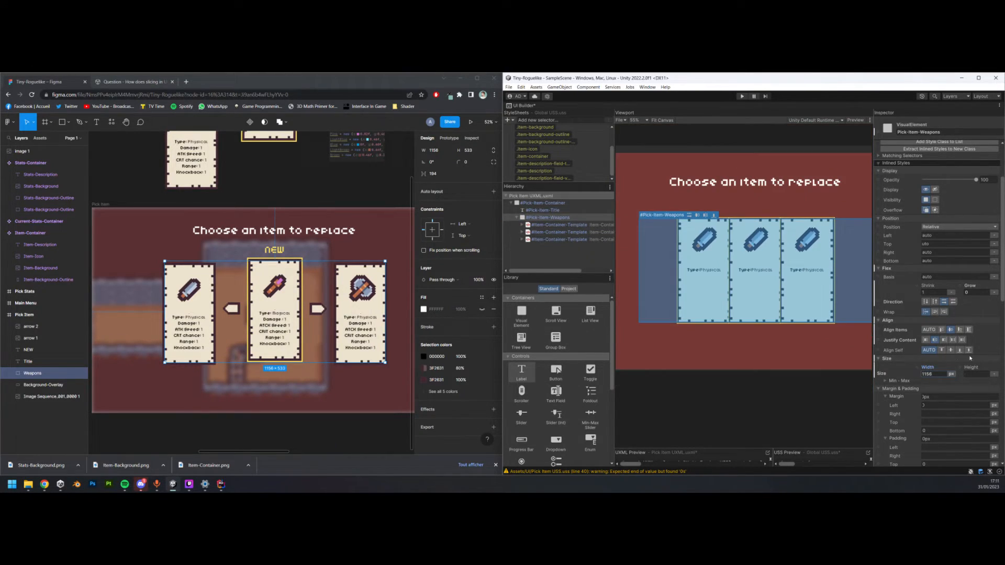
- Compare space-between and space-around for the content justification of Pick-Item-Weapons and keep space-between
{"action": "left_click", "coordinate": [953, 339]}
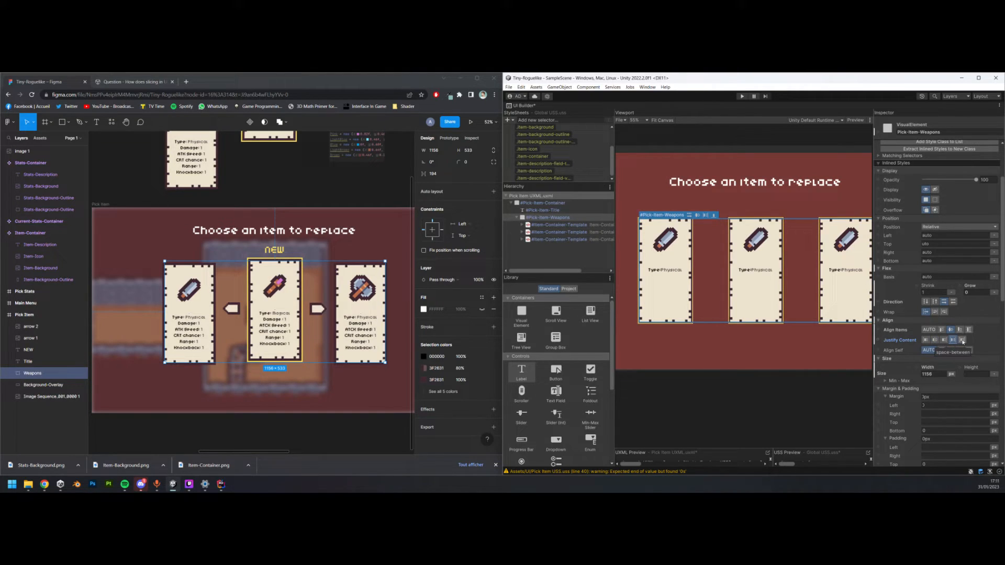
{"action": "left_click", "coordinate": [962, 340]}
{"action": "left_click", "coordinate": [953, 340]}
{"action": "scroll", "coordinate": [673, 345], "scroll_direction": "down", "scroll_amount": 3}
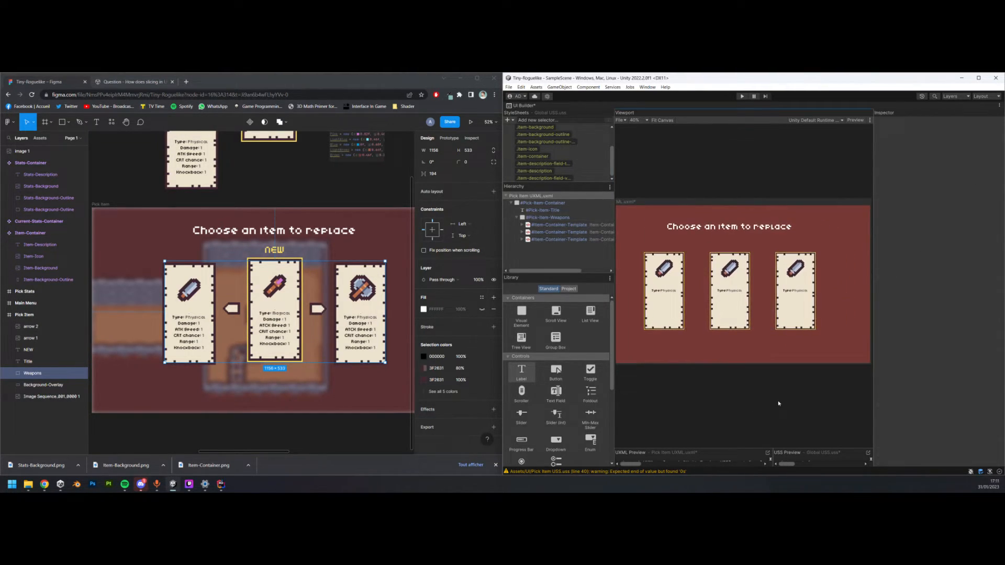
{"action": "scroll", "coordinate": [702, 319], "scroll_direction": "up", "scroll_amount": 3}
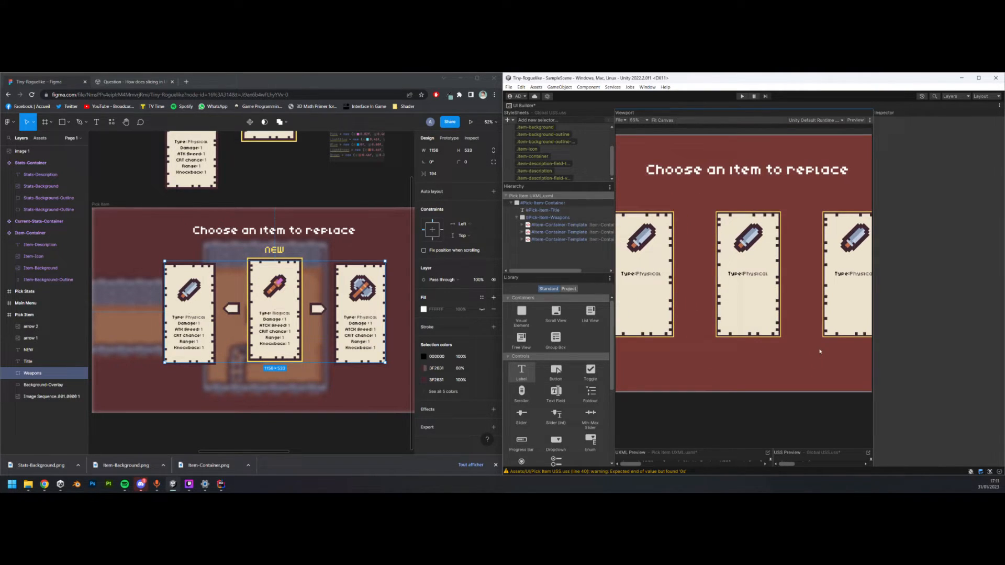
- Open the template of the first Item-Container-Template instance in UI Builder
{"action": "left_click", "coordinate": [559, 224]}
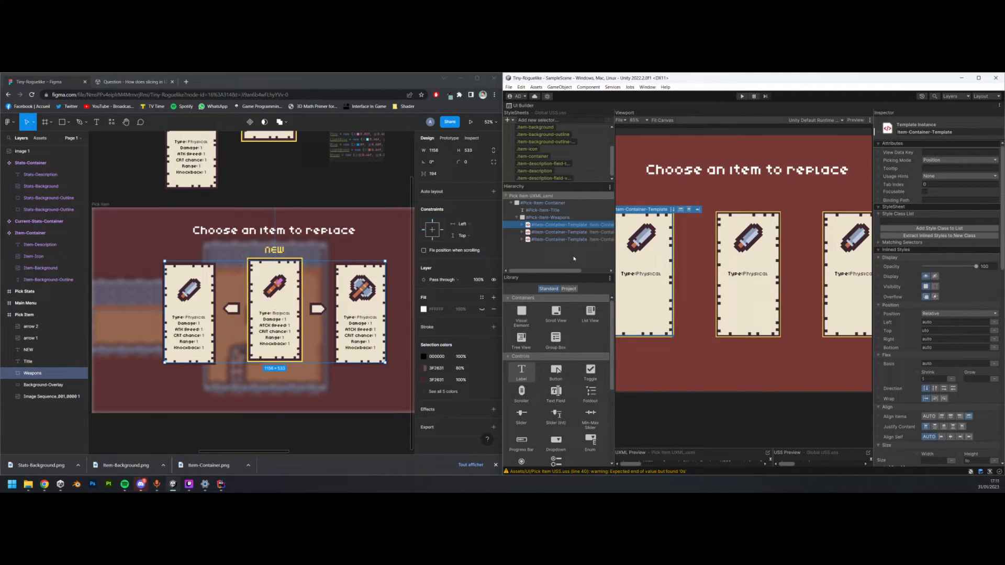
{"action": "right_click", "coordinate": [561, 225]}
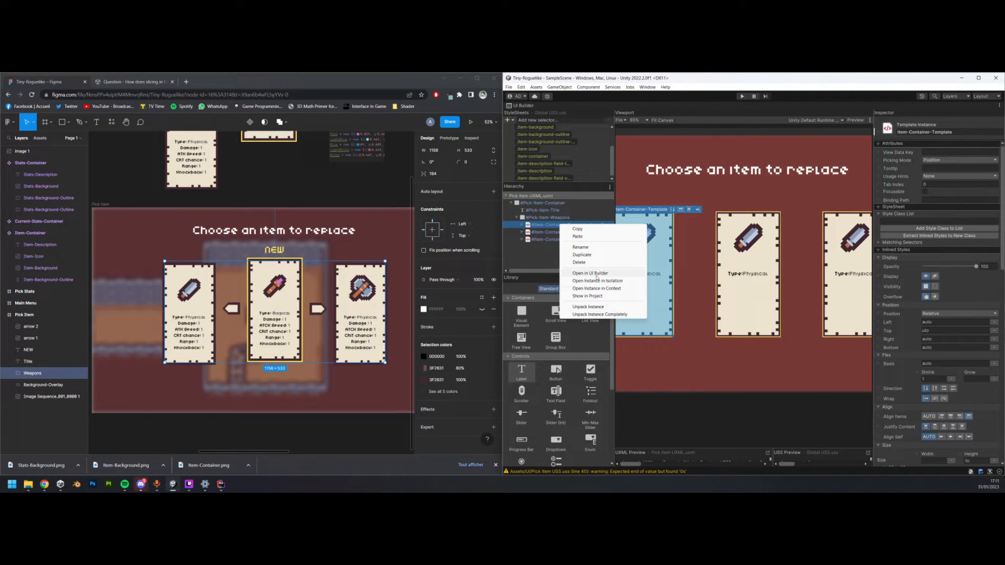
{"action": "left_click", "coordinate": [595, 274]}
- Add the existing stylesheet Global USS.uss from the Assets UI folder to the Item-Container Template
{"action": "left_click", "coordinate": [509, 120]}
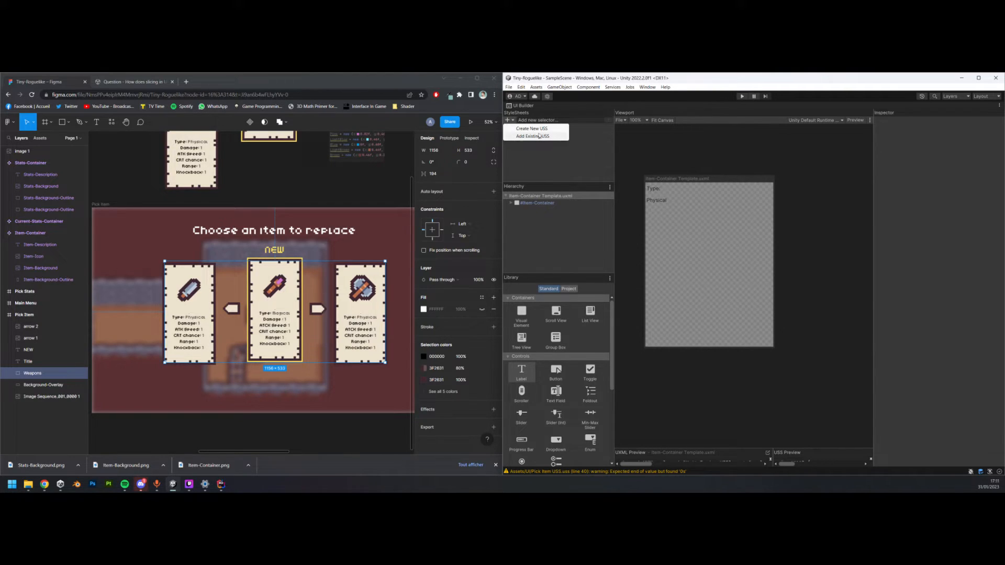
{"action": "left_click", "coordinate": [539, 136]}
{"action": "scroll", "coordinate": [612, 253], "scroll_direction": "down", "scroll_amount": 2}
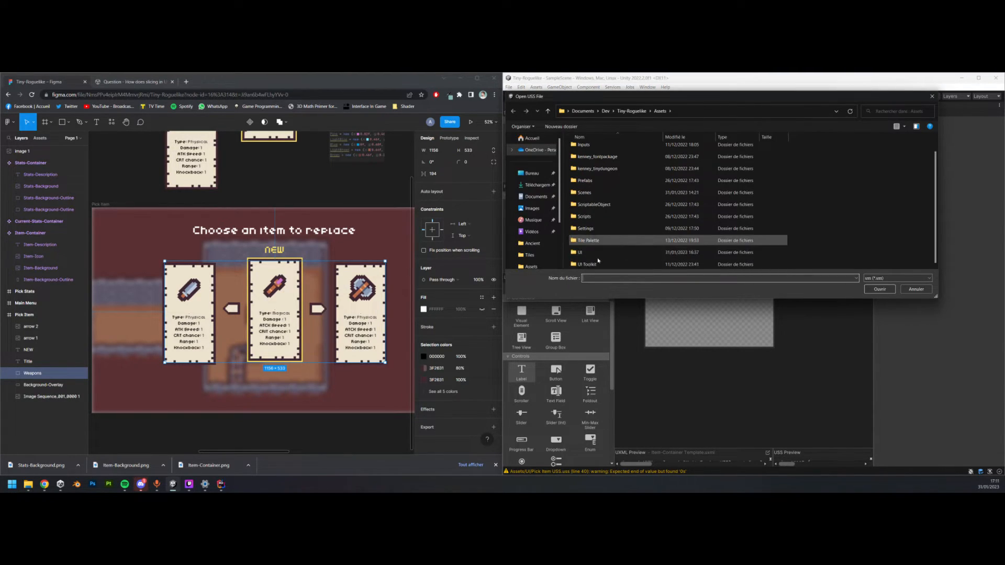
{"action": "double_click", "coordinate": [602, 252]}
{"action": "left_click", "coordinate": [594, 185]}
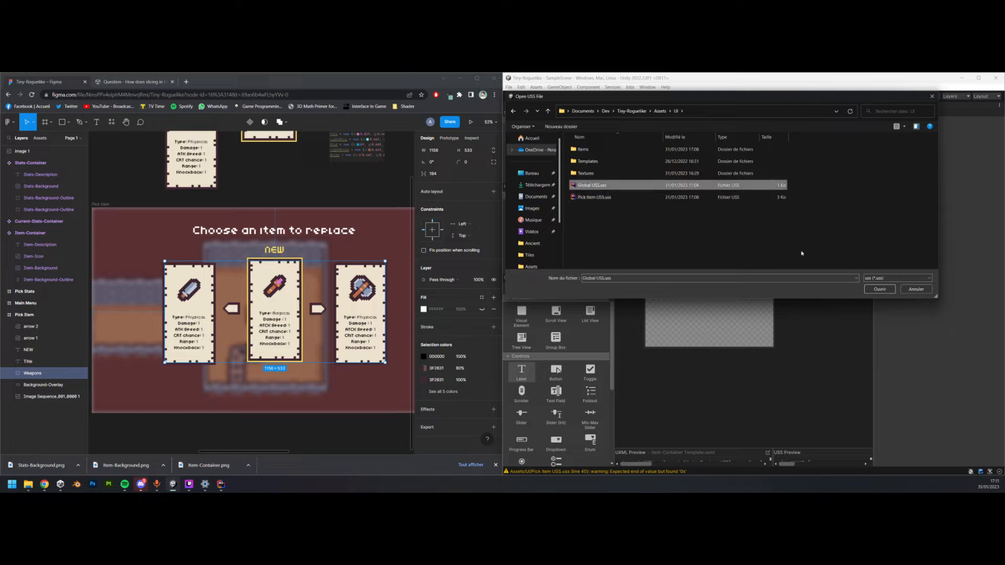
{"action": "left_click", "coordinate": [885, 290]}
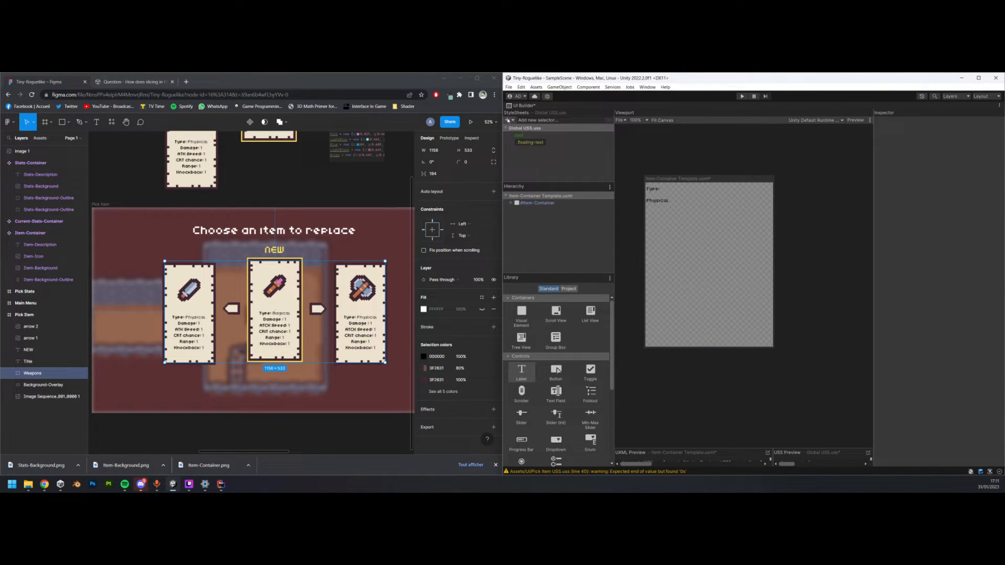
- Add the existing stylesheet Pick Item USS.uss to the template as well and expand Item-Container in the hierarchy
{"action": "left_click", "coordinate": [509, 120]}
{"action": "left_click", "coordinate": [534, 136]}
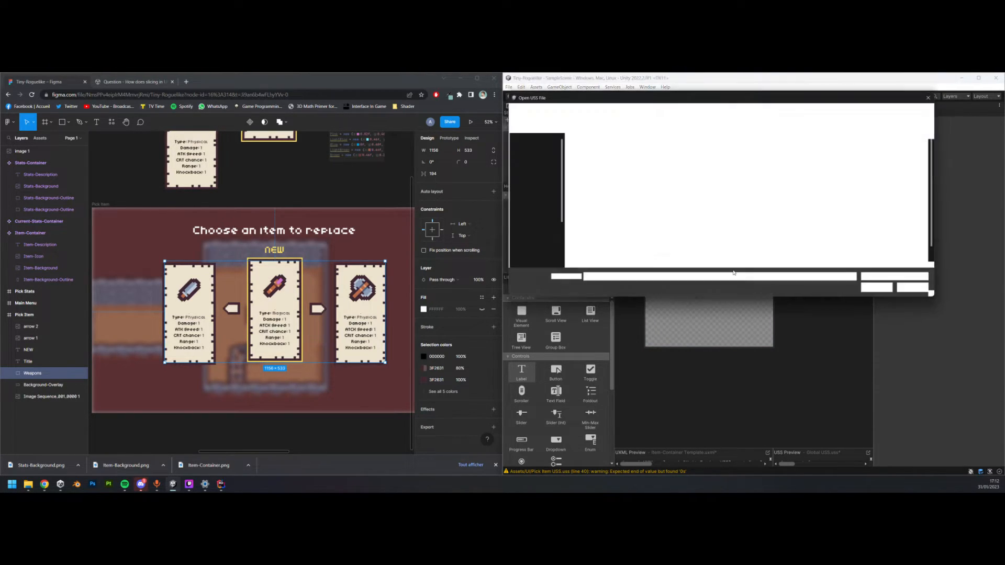
{"action": "scroll", "coordinate": [633, 230], "scroll_direction": "down", "scroll_amount": 1}
{"action": "double_click", "coordinate": [584, 252]}
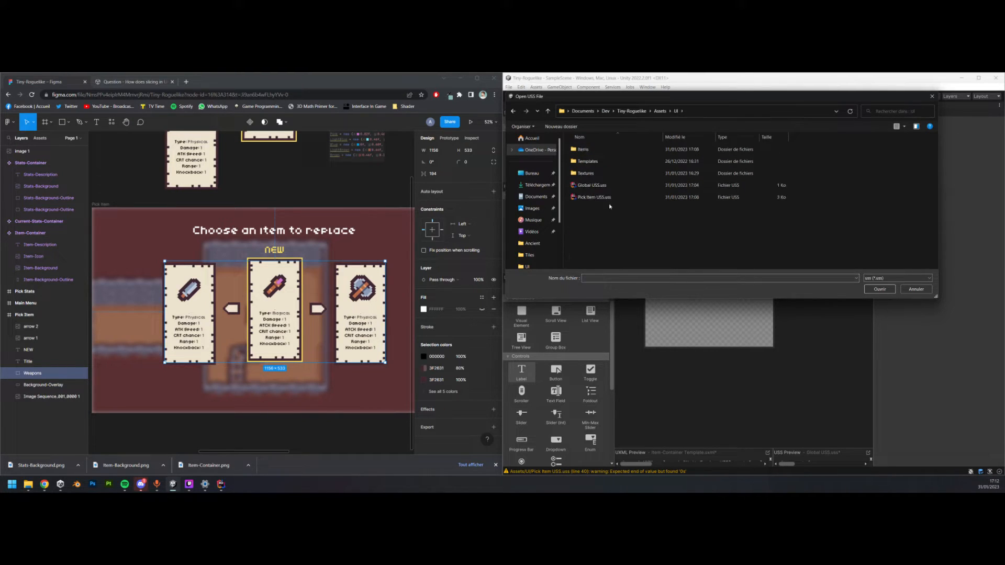
{"action": "left_click", "coordinate": [594, 198]}
{"action": "left_click", "coordinate": [881, 289]}
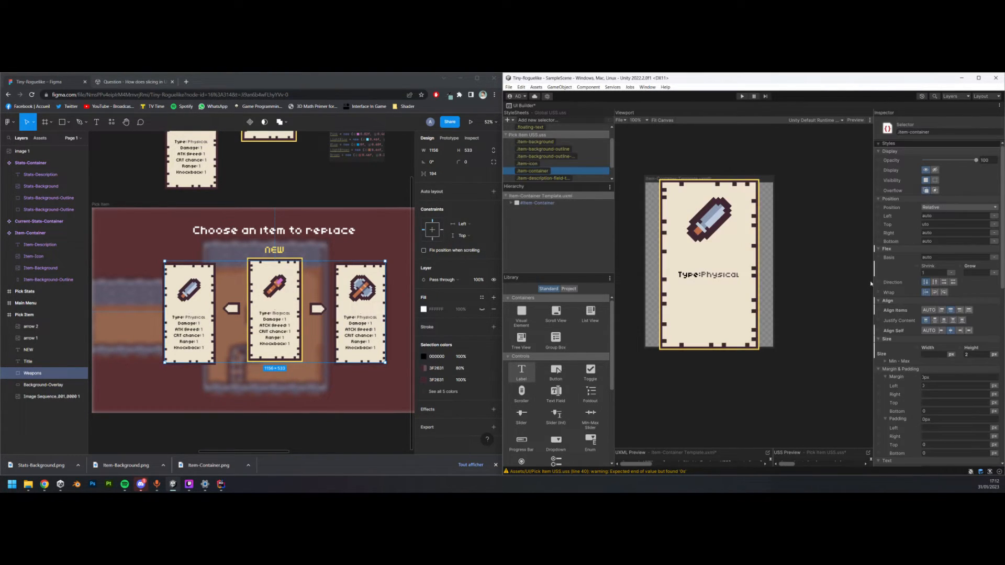
{"action": "left_click", "coordinate": [511, 203]}
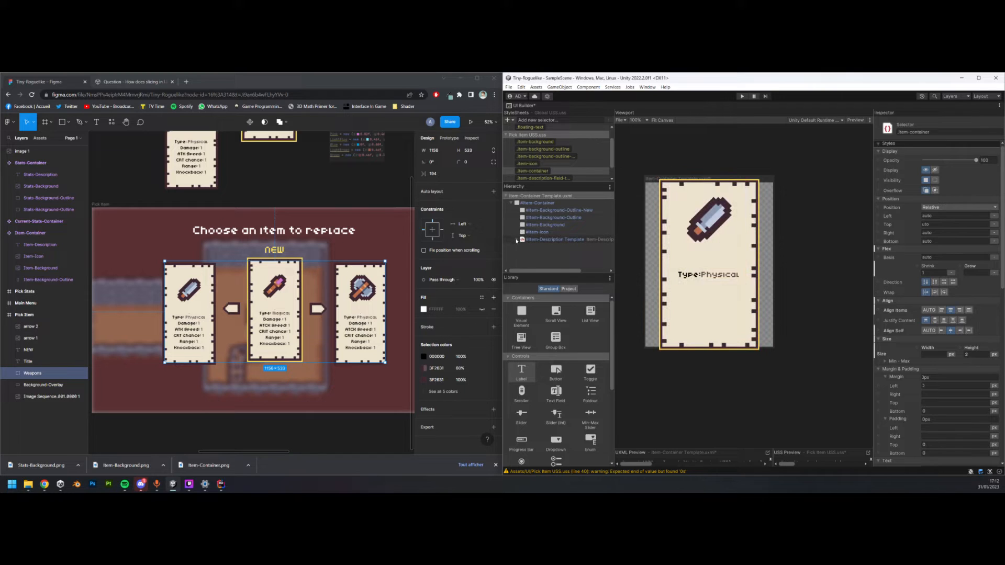
- Open the template of the Item-Description Template instance in UI Builder
{"action": "left_click", "coordinate": [547, 241]}
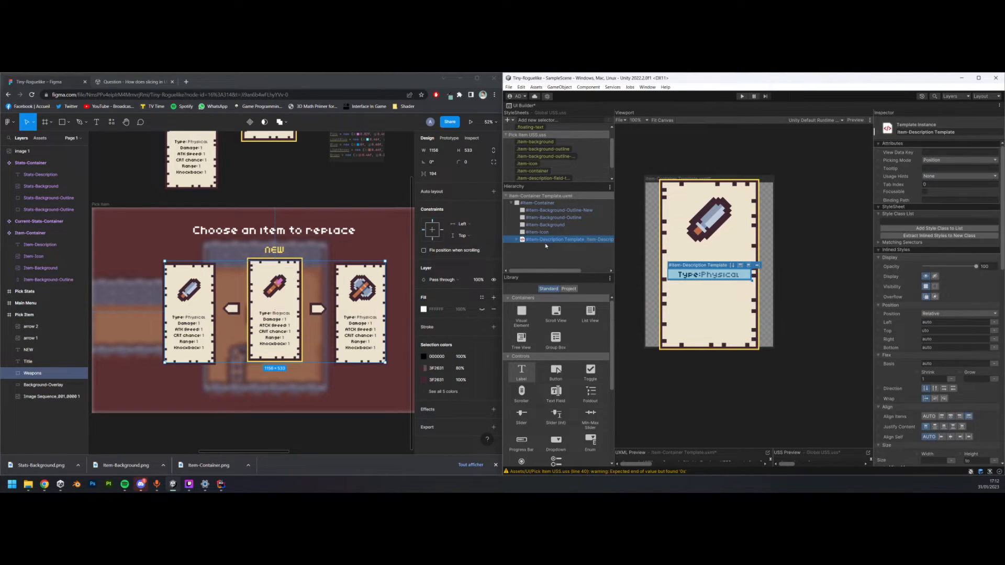
{"action": "right_click", "coordinate": [556, 242]}
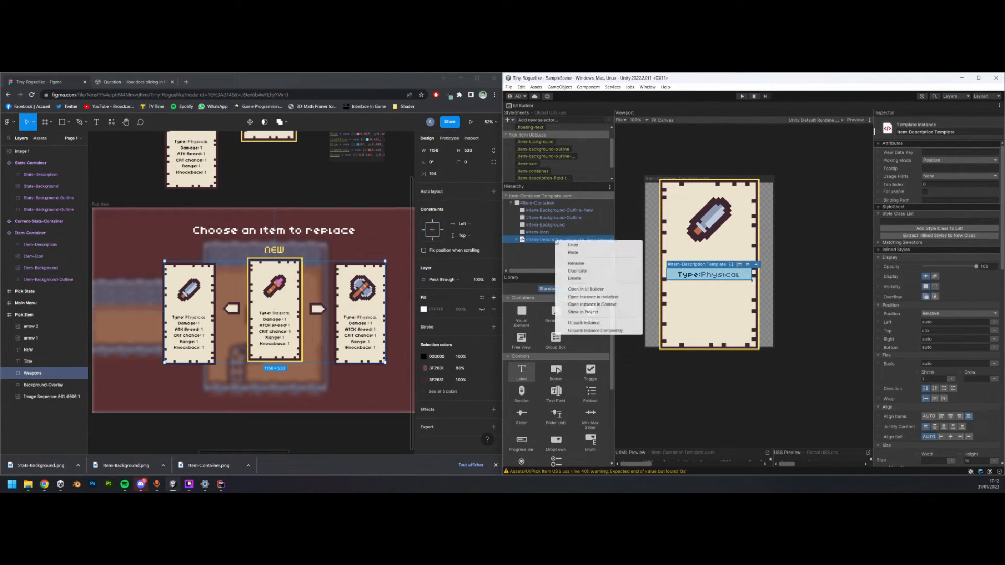
{"action": "left_click", "coordinate": [591, 289]}
- Add the existing stylesheet Global USS.uss from the Assets UI folder to the Item-Description Template
{"action": "left_click", "coordinate": [509, 120]}
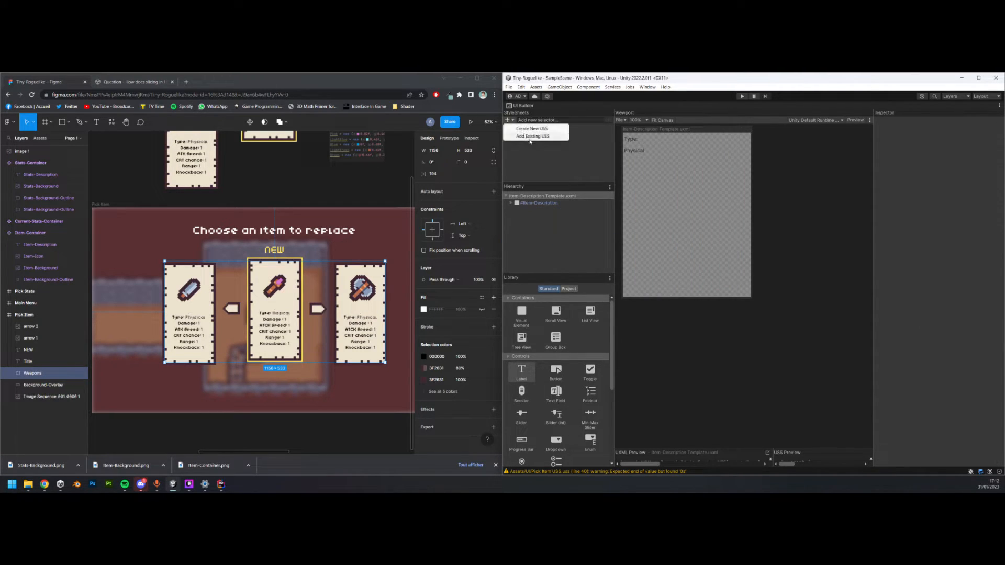
{"action": "left_click", "coordinate": [529, 135]}
{"action": "scroll", "coordinate": [632, 188], "scroll_direction": "down", "scroll_amount": 2}
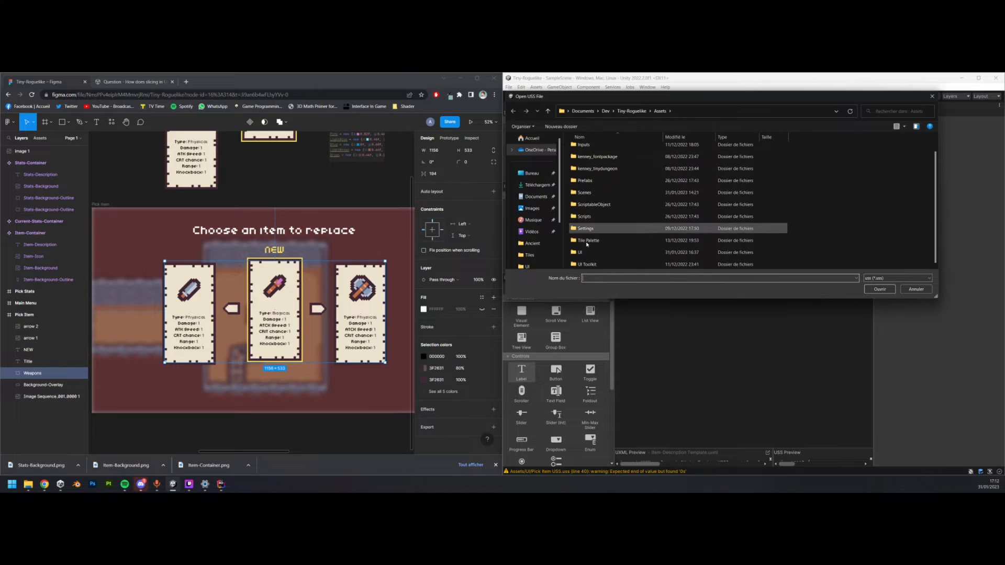
{"action": "double_click", "coordinate": [589, 252]}
{"action": "left_click", "coordinate": [608, 189]}
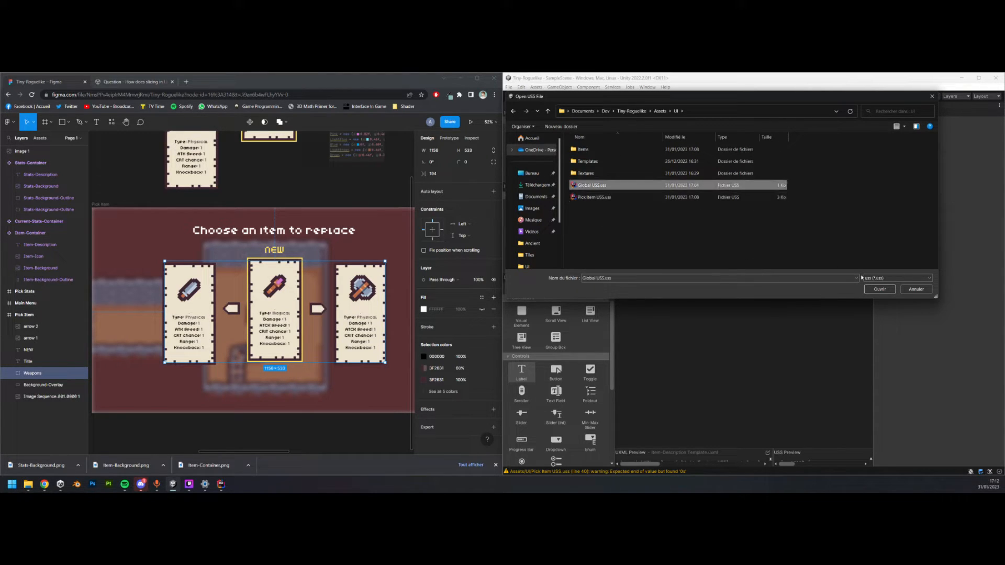
{"action": "left_click", "coordinate": [882, 289]}
- Add the existing stylesheet Pick Item USS.uss to the Item-Description Template and select its Item-Description element
{"action": "left_click", "coordinate": [509, 120]}
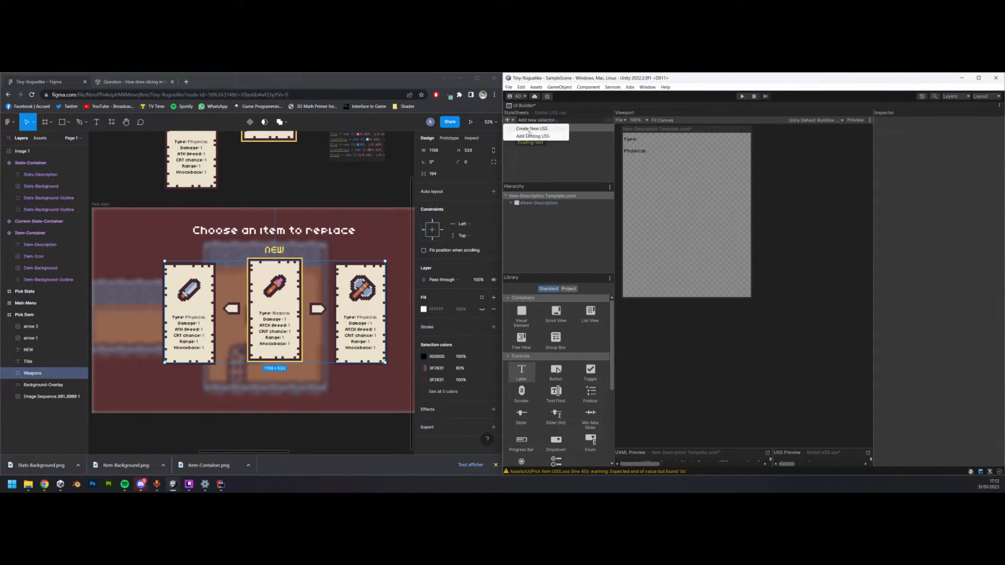
{"action": "left_click", "coordinate": [535, 137]}
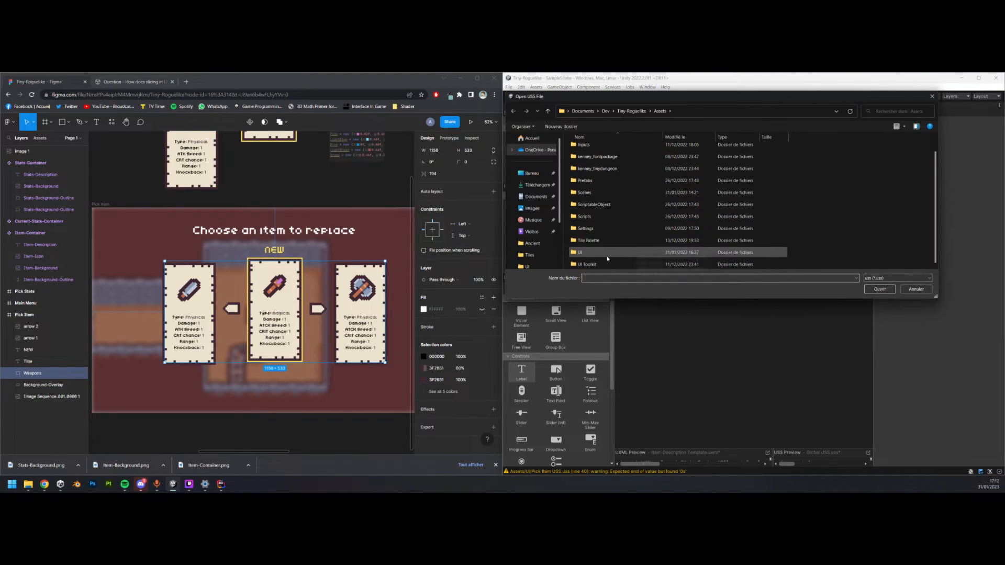
{"action": "double_click", "coordinate": [603, 258]}
{"action": "left_click", "coordinate": [596, 198]}
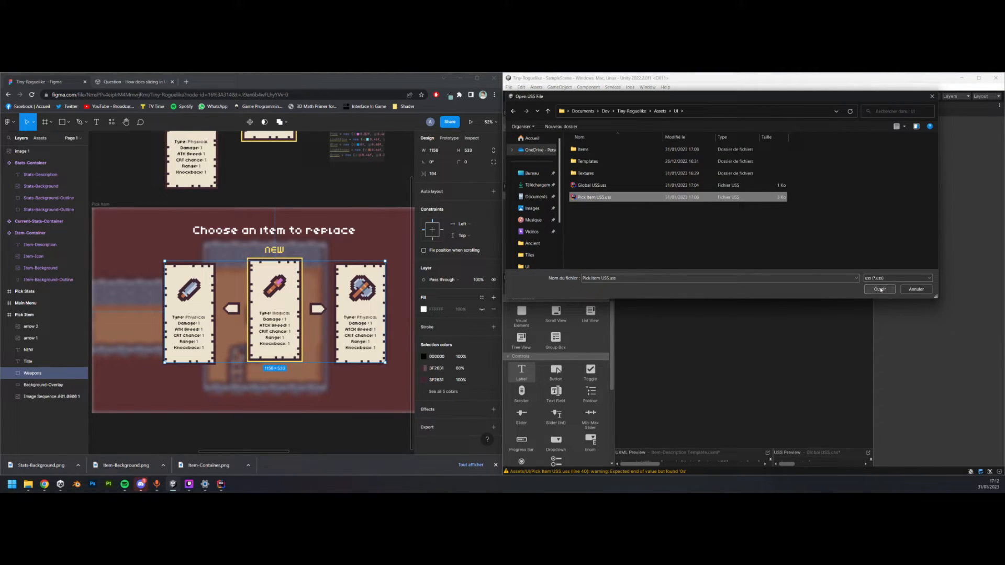
{"action": "left_click", "coordinate": [881, 289]}
{"action": "left_click", "coordinate": [544, 217]}
{"action": "left_click", "coordinate": [540, 204]}
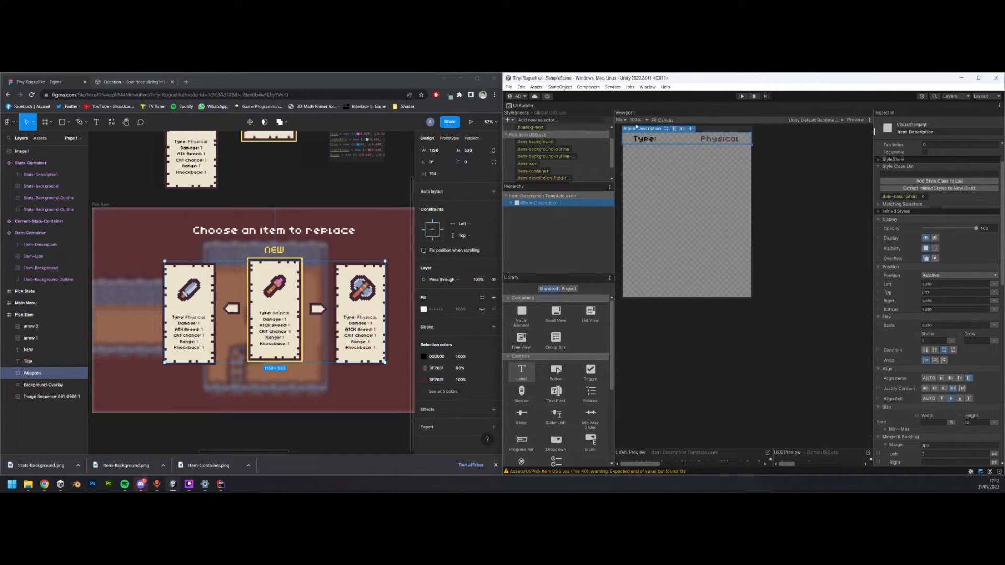
{"action": "double_click", "coordinate": [529, 106]}
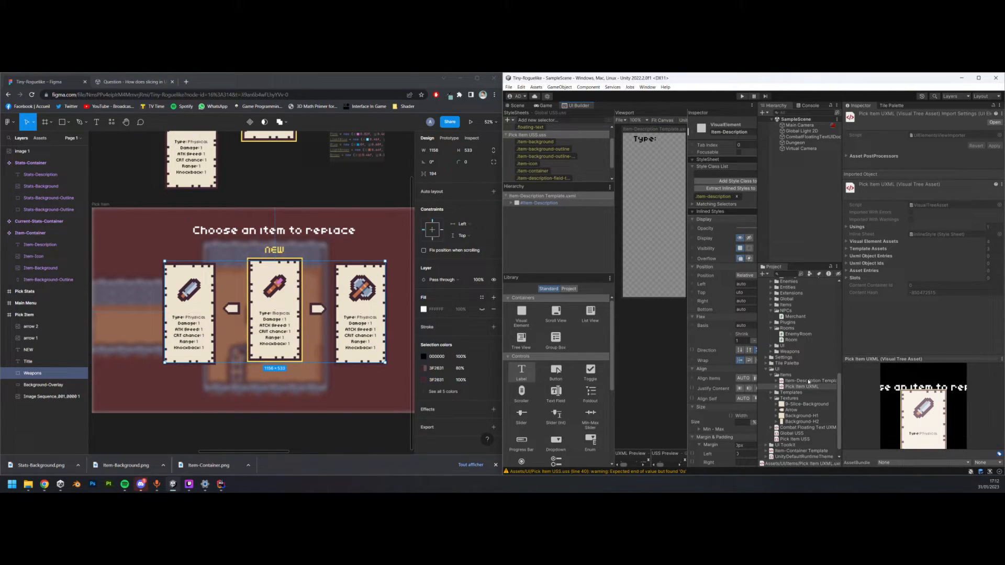
{"action": "left_click", "coordinate": [809, 382]}
{"action": "key", "text": "F2"}
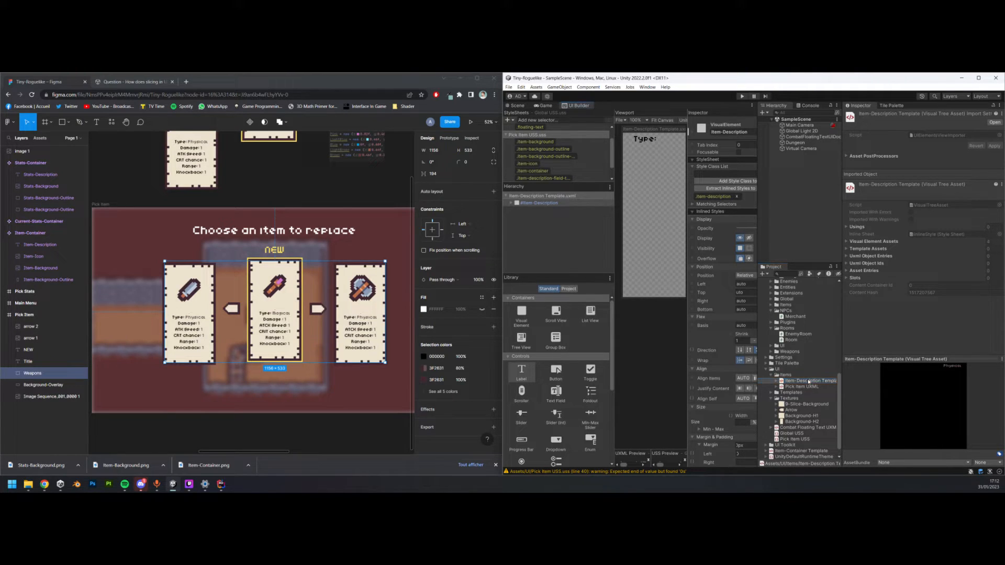
{"action": "key", "text": "Return"}
{"action": "double_click", "coordinate": [578, 106]}
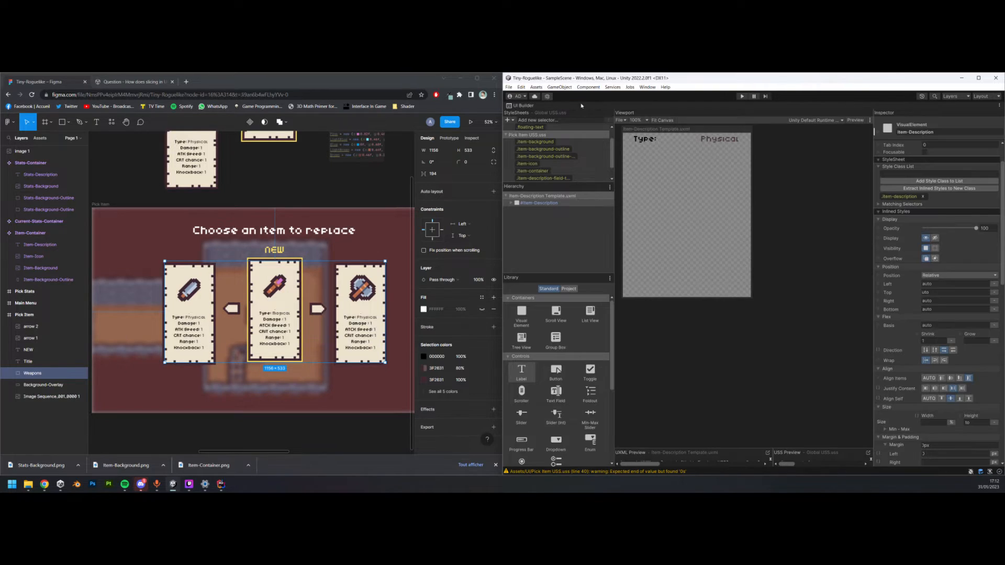
- Restore the full editor layout, open Pick Item UXML from the project, and expand its hierarchy down to the Item-Container-Template instances
{"action": "double_click", "coordinate": [525, 105]}
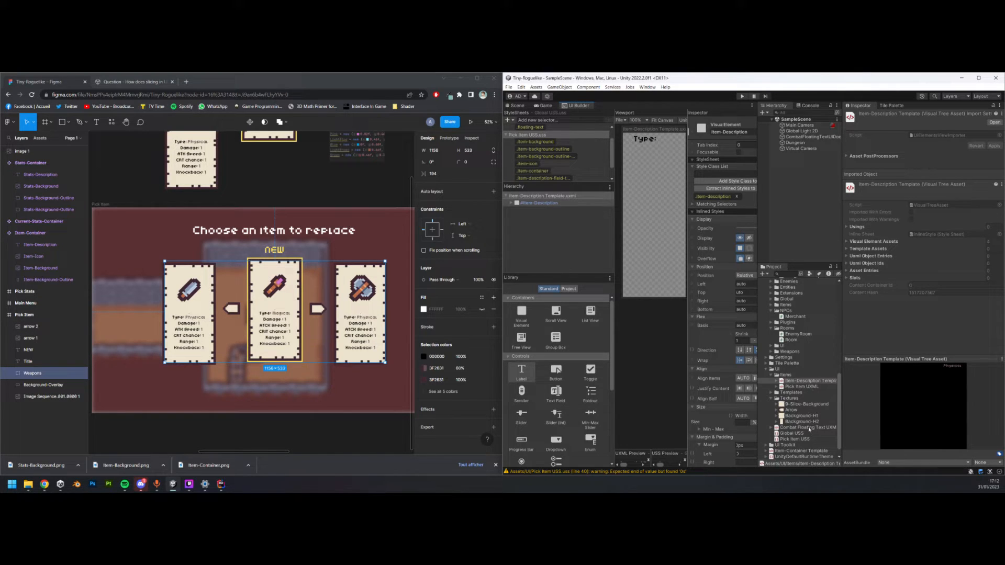
{"action": "left_click", "coordinate": [772, 393]}
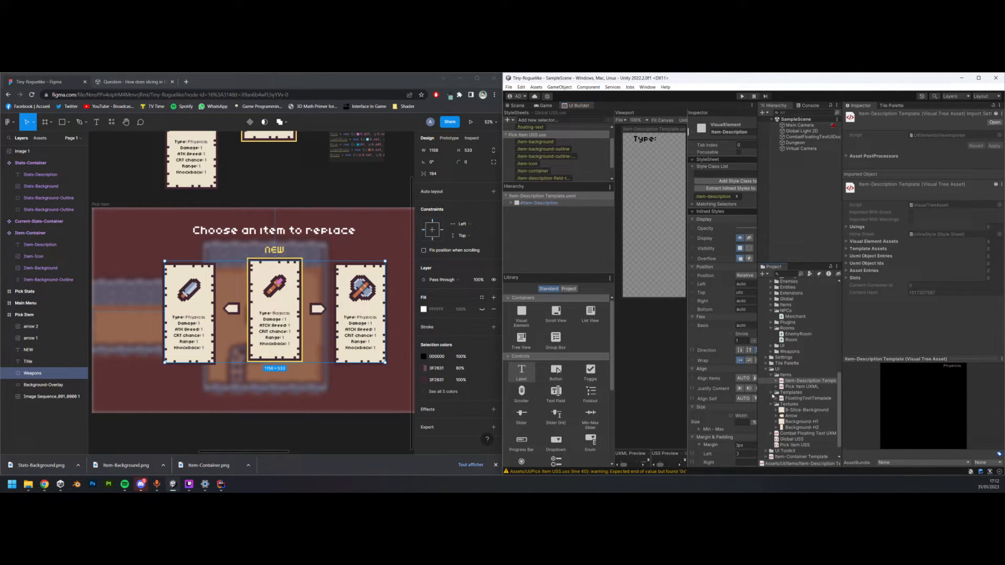
{"action": "double_click", "coordinate": [801, 387]}
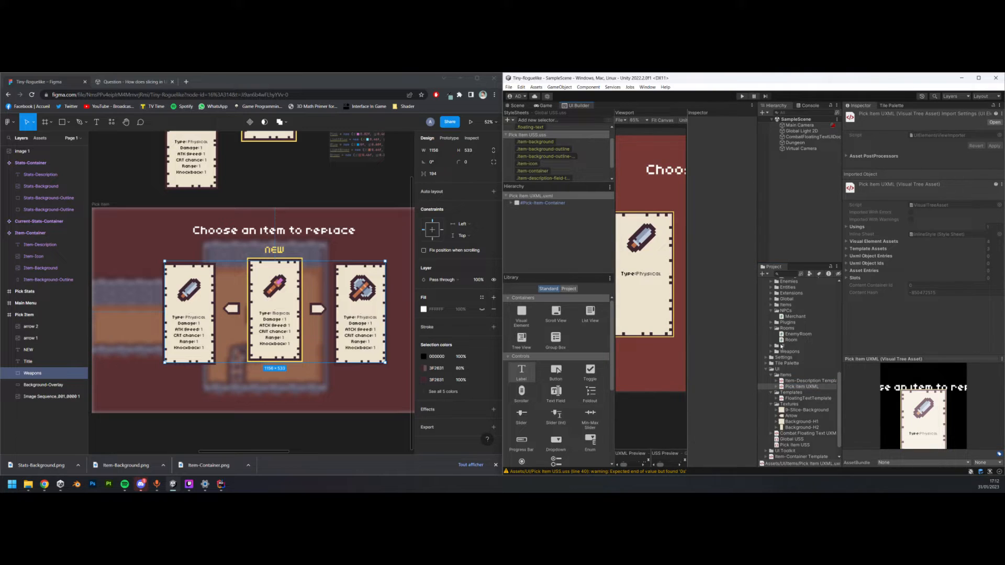
{"action": "left_click", "coordinate": [511, 203]}
{"action": "left_click", "coordinate": [517, 217]}
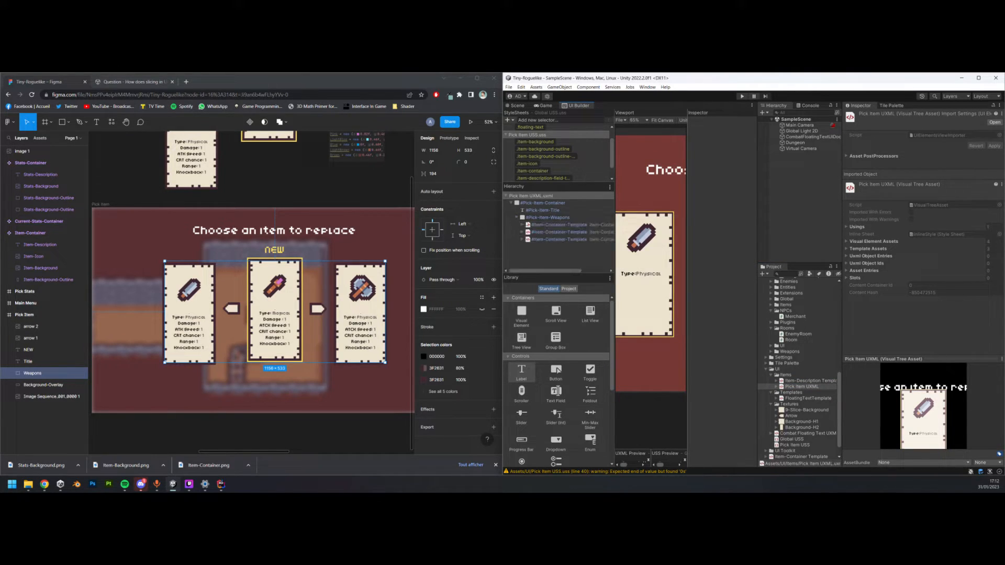
{"action": "left_click", "coordinate": [538, 226]}
- Move the Item-Container Template asset into the UI Items folder and open it in a maximized UI Builder
{"action": "scroll", "coordinate": [806, 449], "scroll_direction": "down", "scroll_amount": 1}
{"action": "left_click_drag", "start_coordinate": [795, 441], "coordinate": [797, 359]}
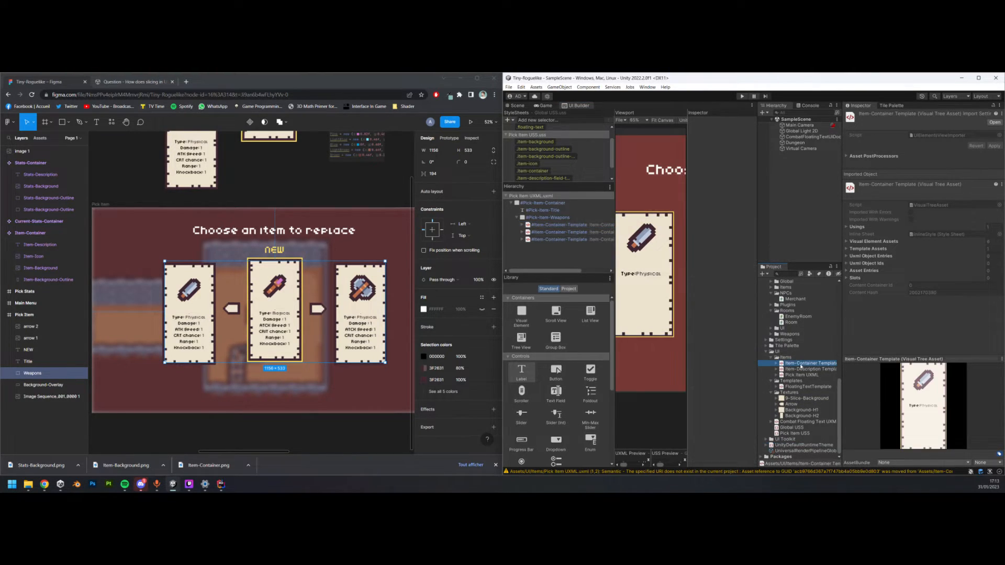
{"action": "double_click", "coordinate": [801, 364]}
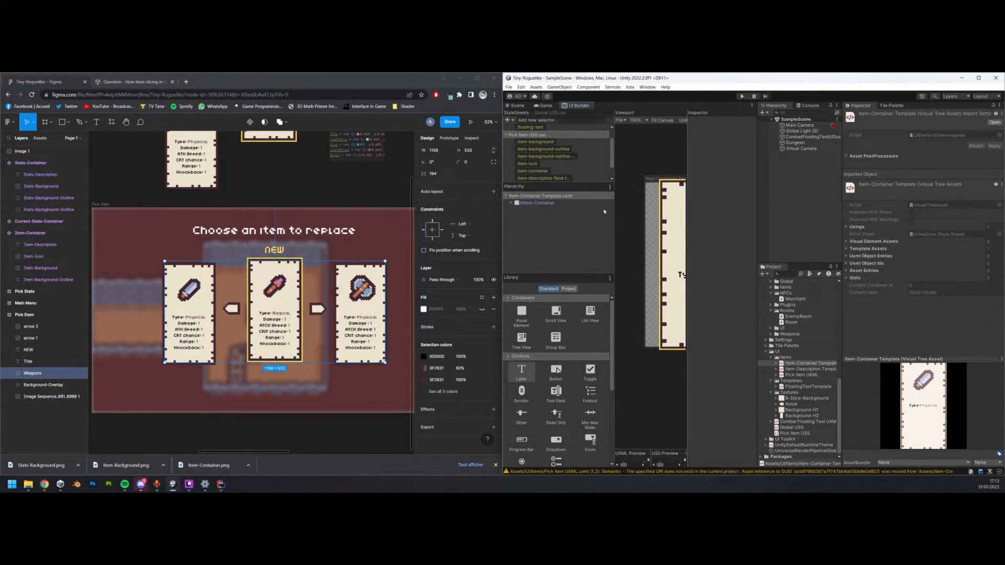
{"action": "double_click", "coordinate": [582, 106]}
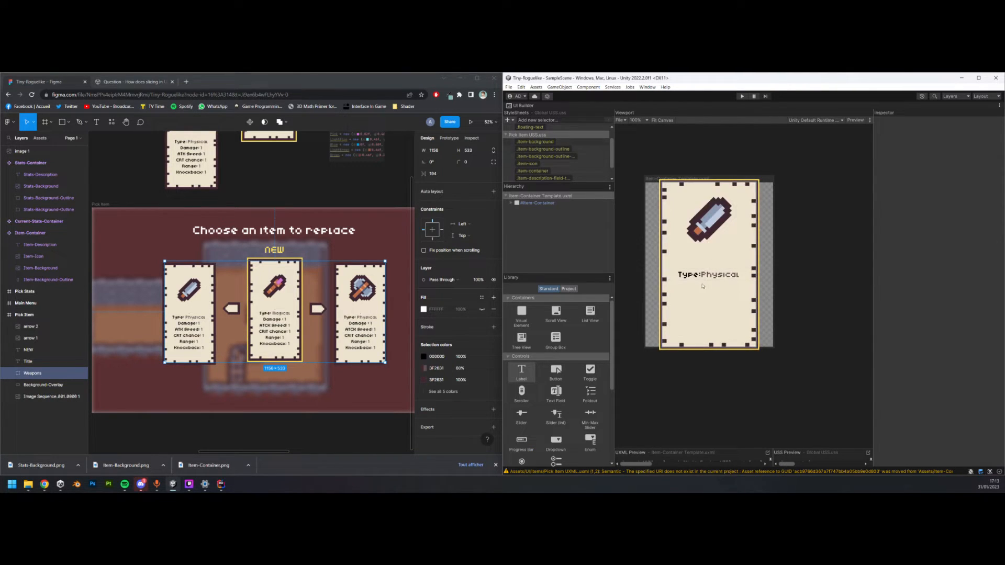
- Expand Item-Container in the hierarchy down to the fields inside its Item-Description Template instance
{"action": "left_click", "coordinate": [511, 204]}
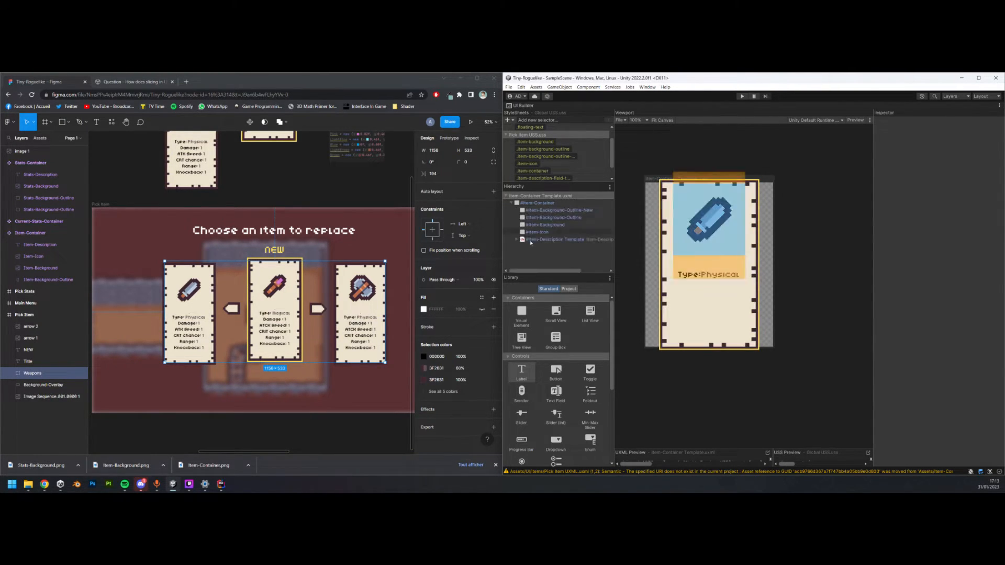
{"action": "left_click", "coordinate": [535, 240]}
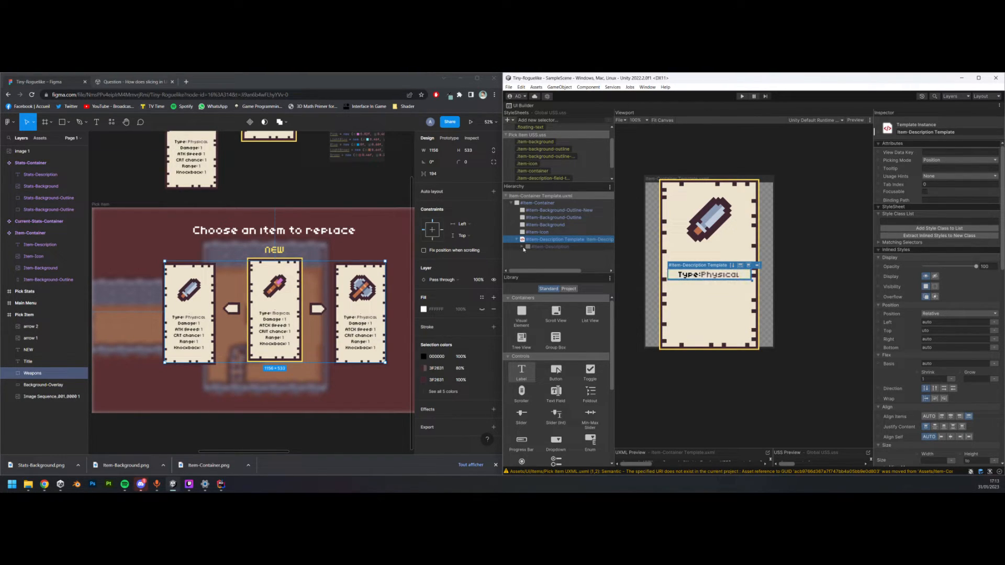
{"action": "left_click", "coordinate": [523, 247]}
- Set the canvas size of Item-Container Template to 1920 by 1080
{"action": "left_click", "coordinate": [579, 197]}
{"action": "left_click", "coordinate": [935, 135]}
{"action": "type", "text": "10"}
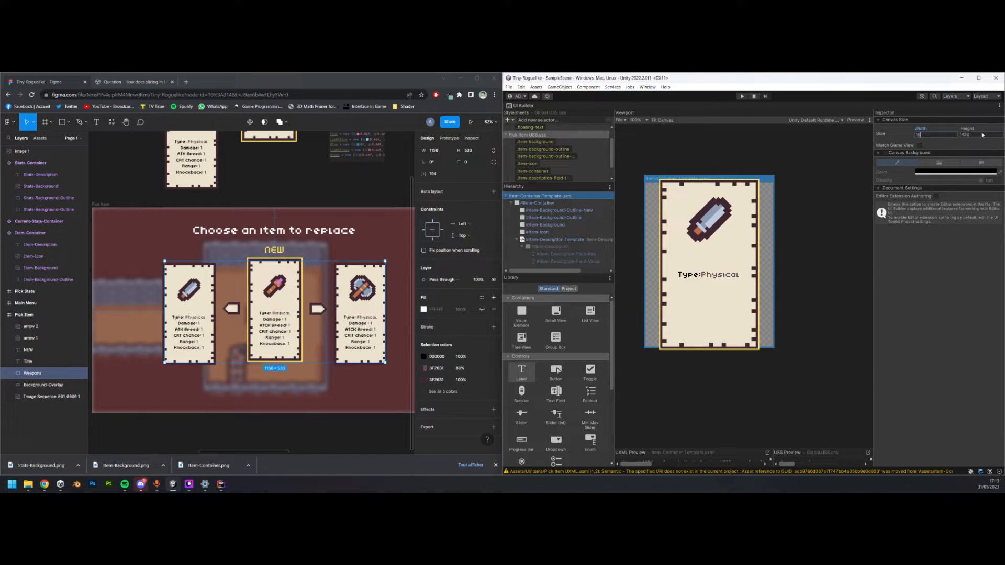
{"action": "type", "text": "20"}
{"action": "left_click", "coordinate": [983, 135]}
{"action": "type", "text": "1080"}
{"action": "key", "text": "Return"}
{"action": "scroll", "coordinate": [810, 163], "scroll_direction": "down", "scroll_amount": 7}
{"action": "middle_click_drag", "start_coordinate": [821, 154], "coordinate": [711, 146]}
{"action": "scroll", "coordinate": [711, 146], "scroll_direction": "up", "scroll_amount": 5}
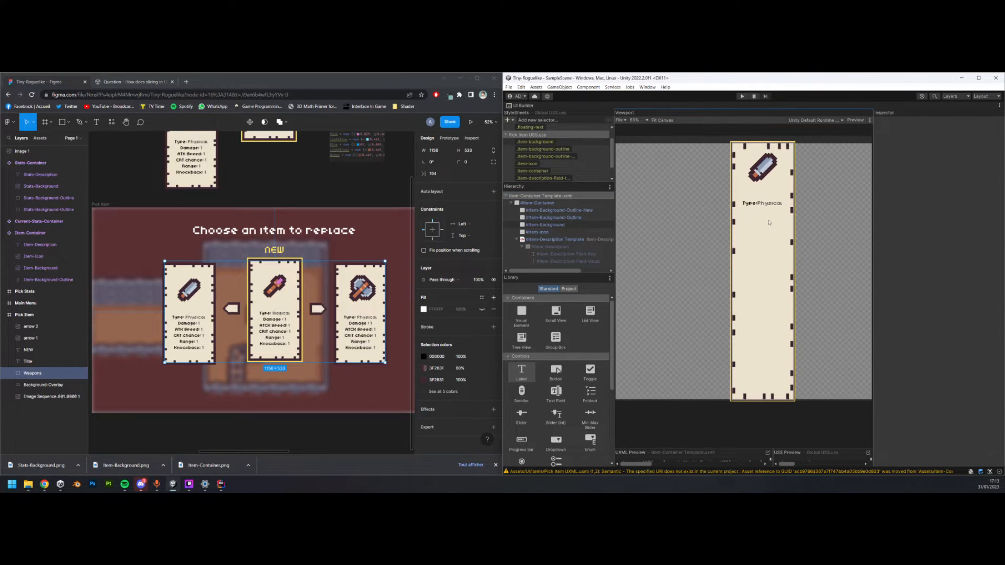
- Set the flex grow of the item-container style selector to 0
{"action": "left_click", "coordinate": [552, 204]}
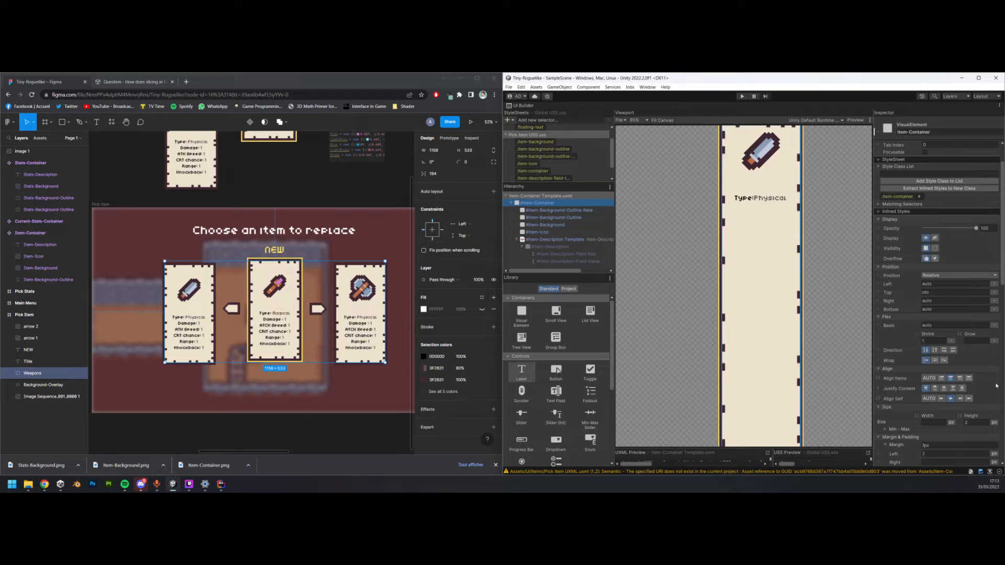
{"action": "scroll", "coordinate": [992, 386], "scroll_direction": "down", "scroll_amount": 3}
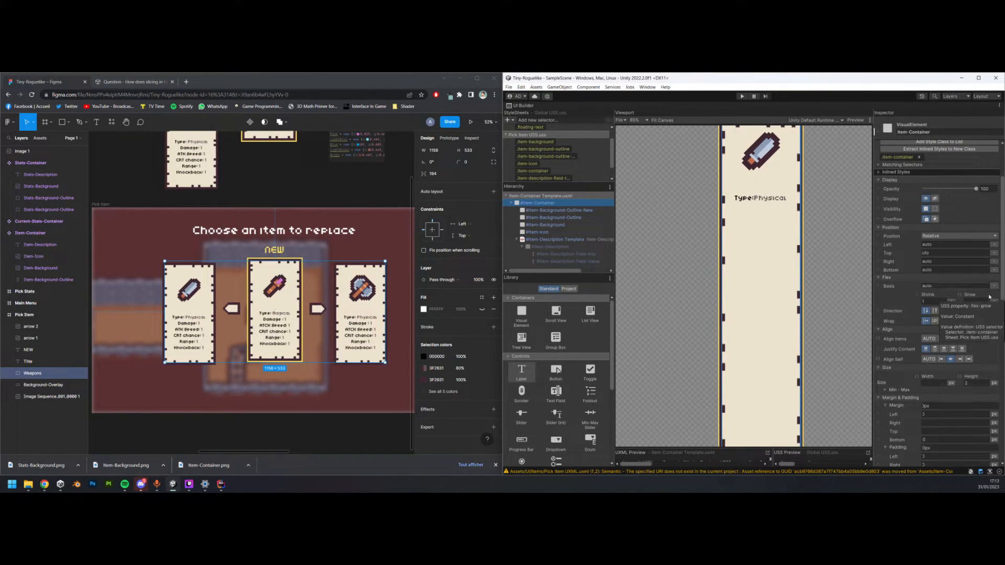
{"action": "double_click", "coordinate": [898, 157]}
{"action": "left_click", "coordinate": [976, 194]}
{"action": "type", "text": "0"}
{"action": "scroll", "coordinate": [818, 287], "scroll_direction": "up", "scroll_amount": 2}
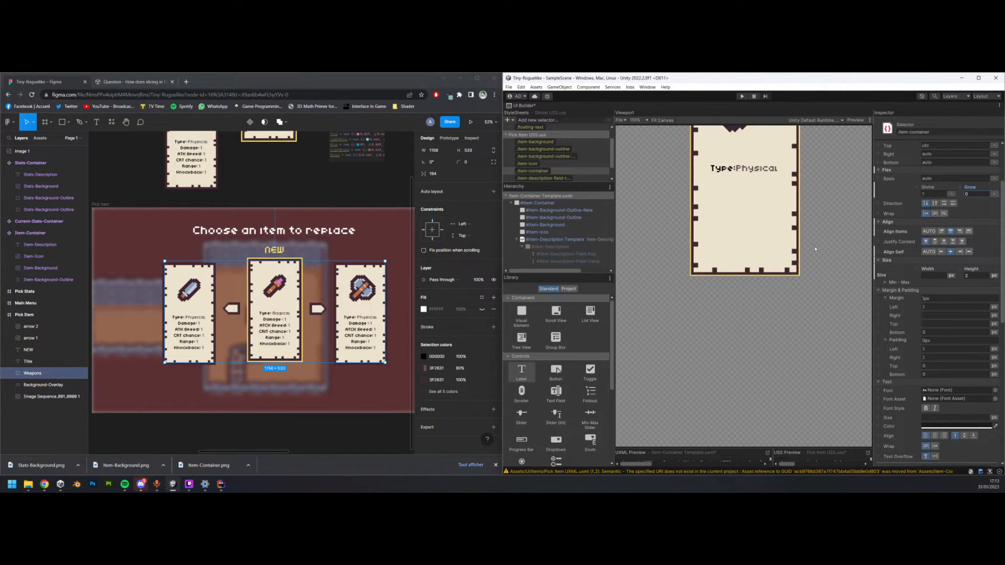
{"action": "left_click", "coordinate": [818, 302]}
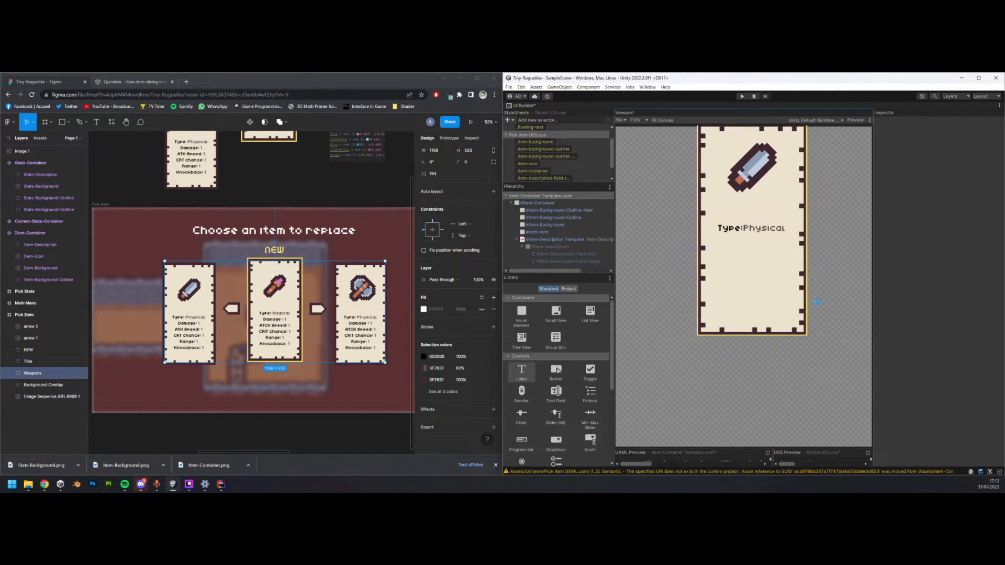
- Examine the inspector styles of the Item-Description Template instance and its Item-Description element, and select the item-description style selector
{"action": "left_click", "coordinate": [559, 240]}
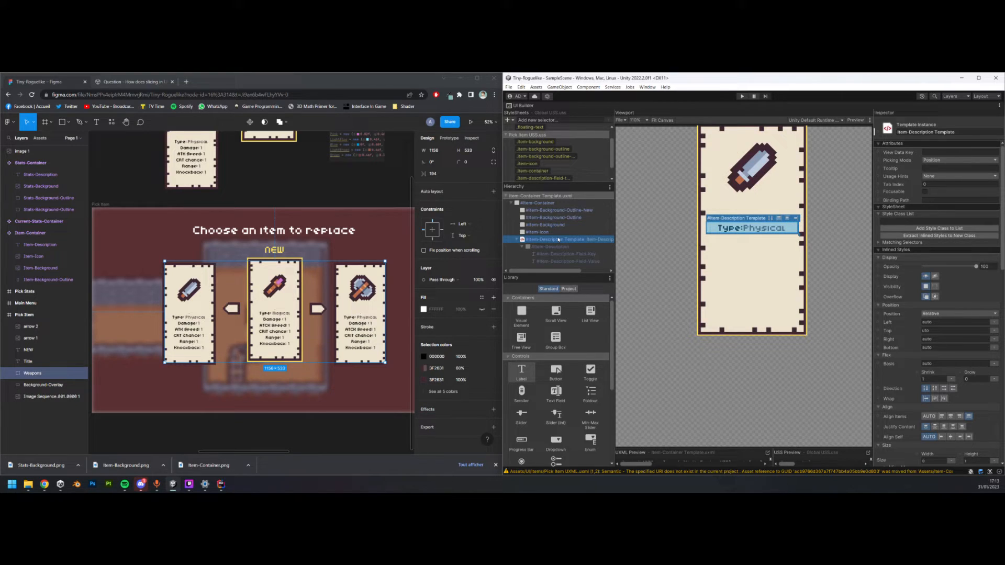
{"action": "scroll", "coordinate": [972, 425], "scroll_direction": "down", "scroll_amount": 1}
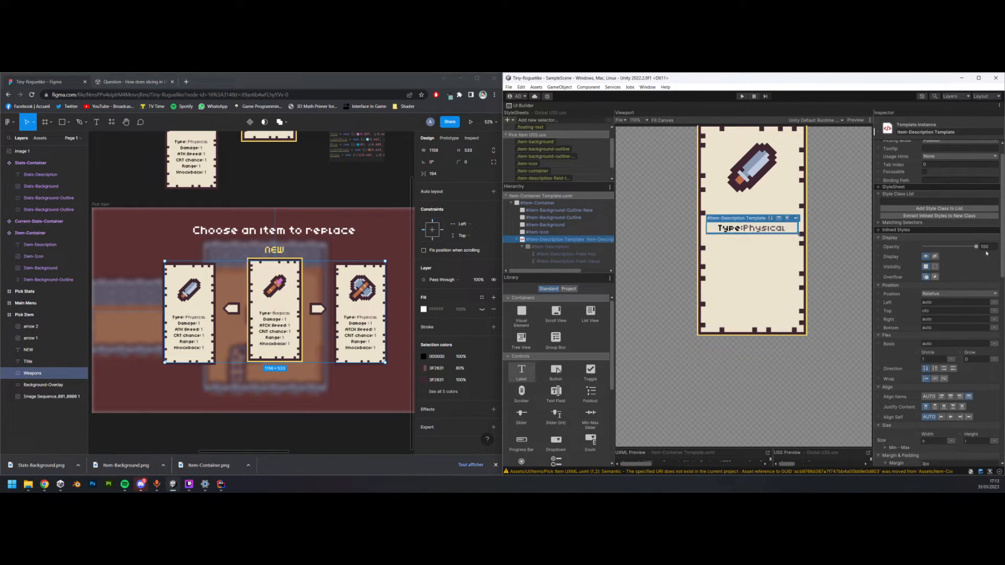
{"action": "scroll", "coordinate": [987, 253], "scroll_direction": "down", "scroll_amount": 6}
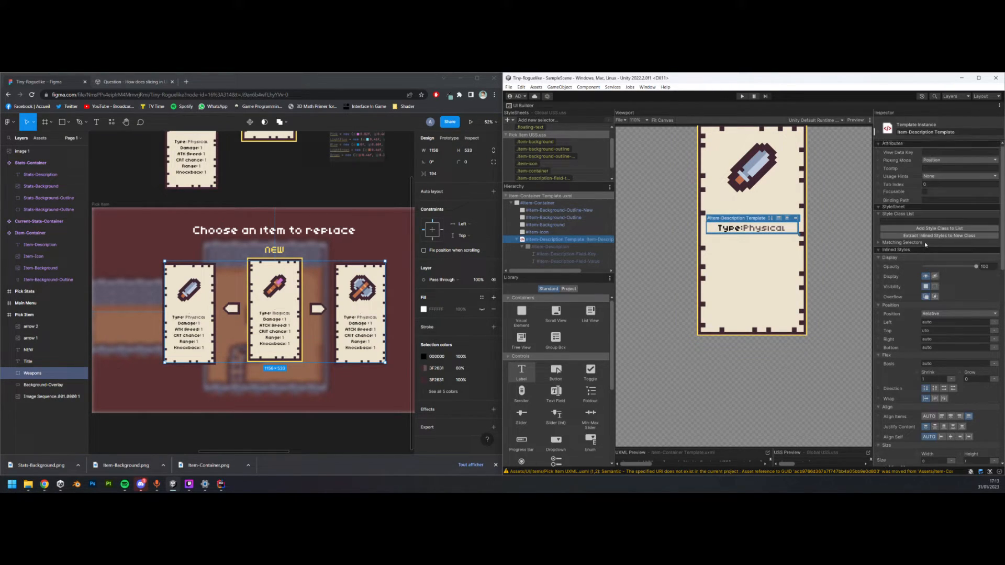
{"action": "left_click", "coordinate": [570, 249]}
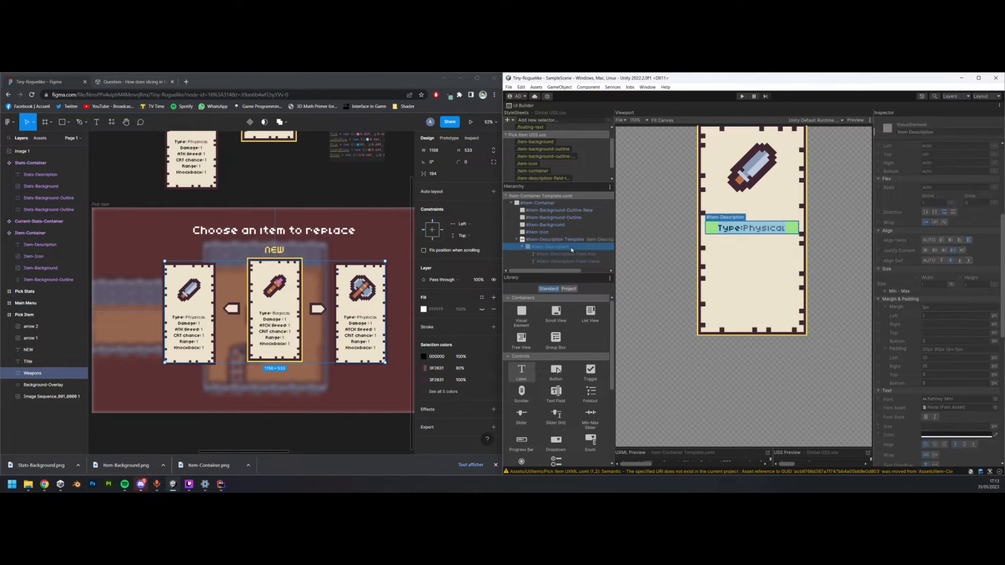
{"action": "scroll", "coordinate": [560, 167], "scroll_direction": "down", "scroll_amount": 1}
{"action": "left_click", "coordinate": [544, 170]}
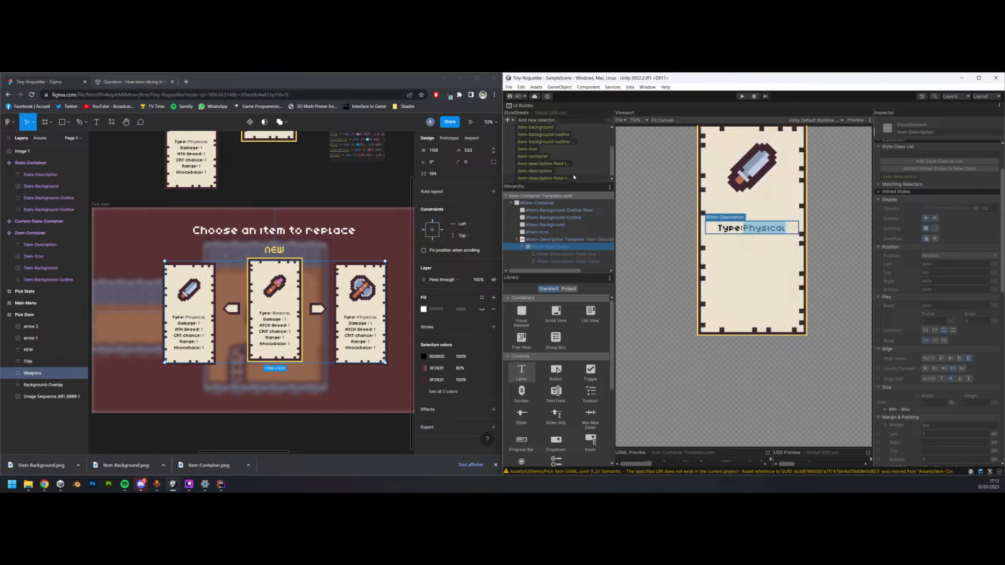
- Try a left and right padding of 20 px on the item-description selector
{"action": "left_click", "coordinate": [932, 370]}
{"action": "type", "text": "20"}
{"action": "key", "text": "Return"}
{"action": "left_click", "coordinate": [933, 377]}
{"action": "type", "text": "20"}
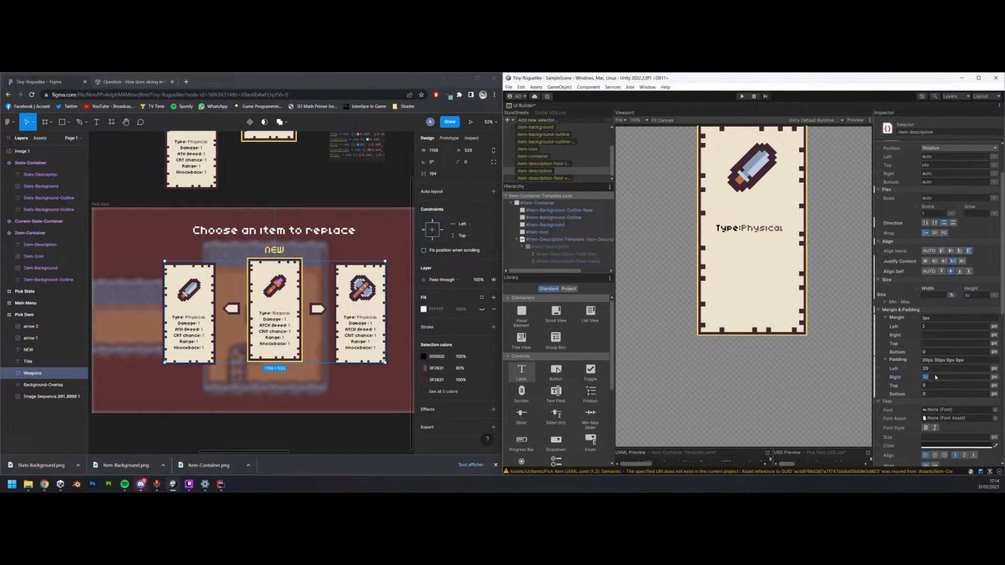
{"action": "key", "text": "Return"}
- Set the left and right padding of the item-description selector back to 30 px
{"action": "left_click", "coordinate": [932, 369]}
{"action": "type", "text": "30"}
{"action": "key", "text": "Return"}
{"action": "left_click", "coordinate": [937, 377]}
{"action": "type", "text": "30"}
{"action": "key", "text": "Return"}
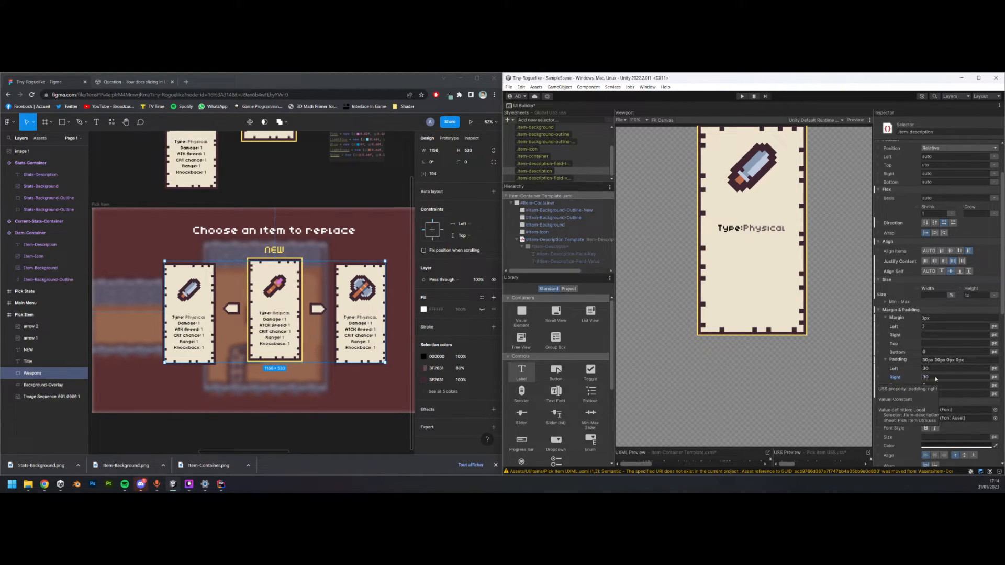
- Set the left and right padding of the item-description selector to 0 px
{"action": "left_click", "coordinate": [939, 295]}
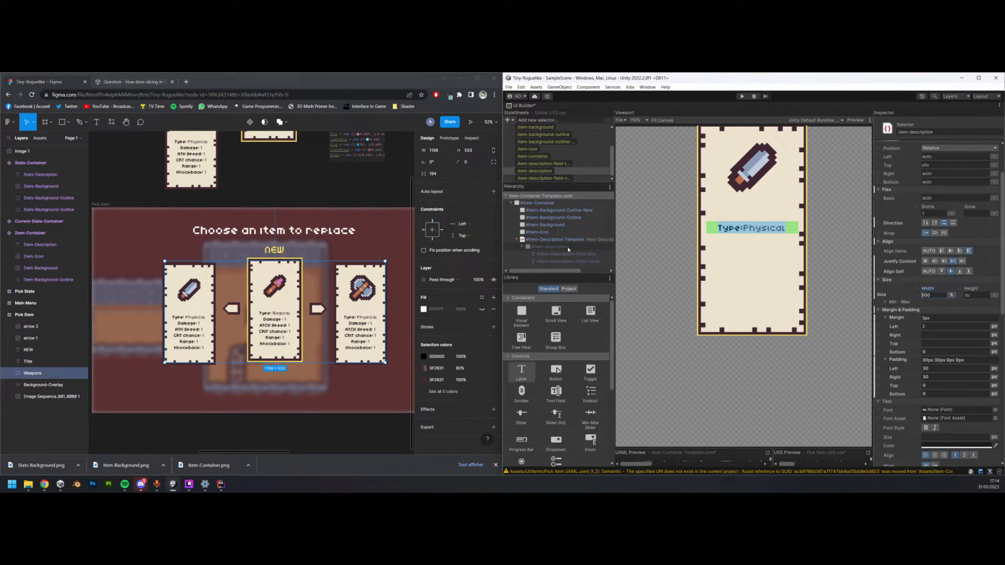
{"action": "left_click", "coordinate": [941, 370]}
{"action": "type", "text": "0"}
{"action": "key", "text": "Return"}
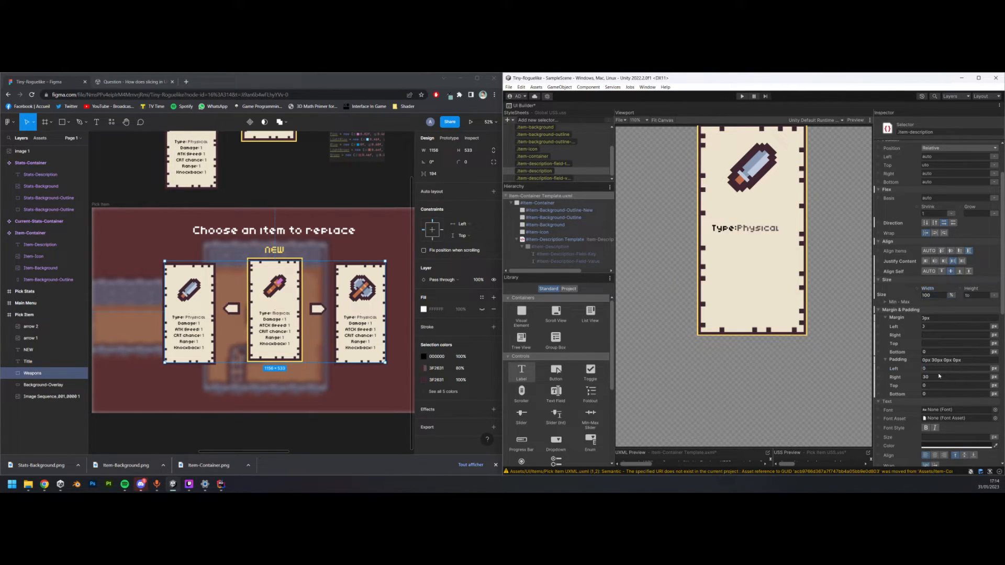
{"action": "left_click", "coordinate": [941, 377]}
{"action": "type", "text": "0"}
{"action": "key", "text": "Return"}
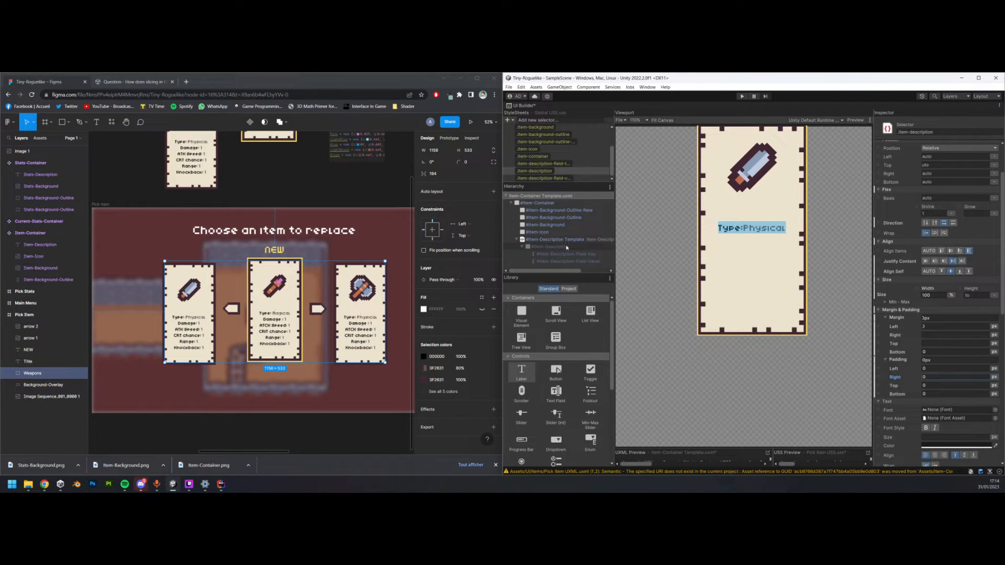
- Unset the align items, justify content and align self properties of the item-description selector
{"action": "left_click", "coordinate": [959, 262]}
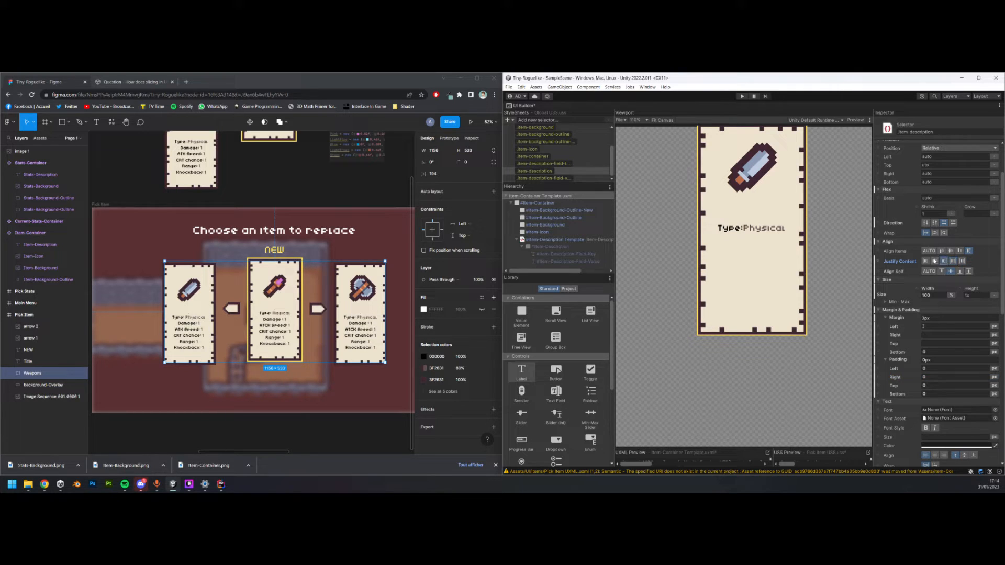
{"action": "left_click", "coordinate": [951, 251]}
{"action": "right_click", "coordinate": [905, 252]}
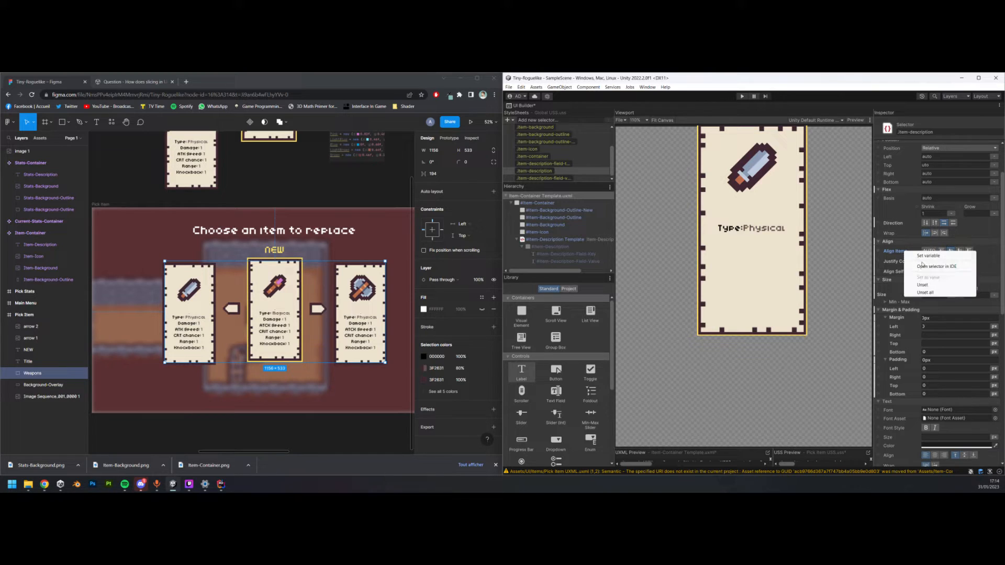
{"action": "left_click", "coordinate": [920, 284]}
{"action": "right_click", "coordinate": [901, 261]}
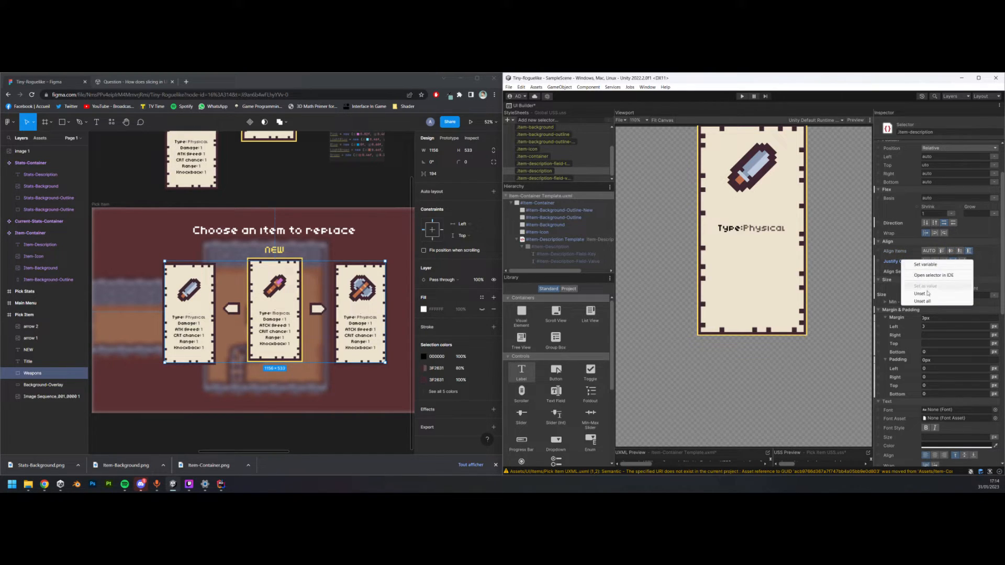
{"action": "left_click", "coordinate": [926, 293]}
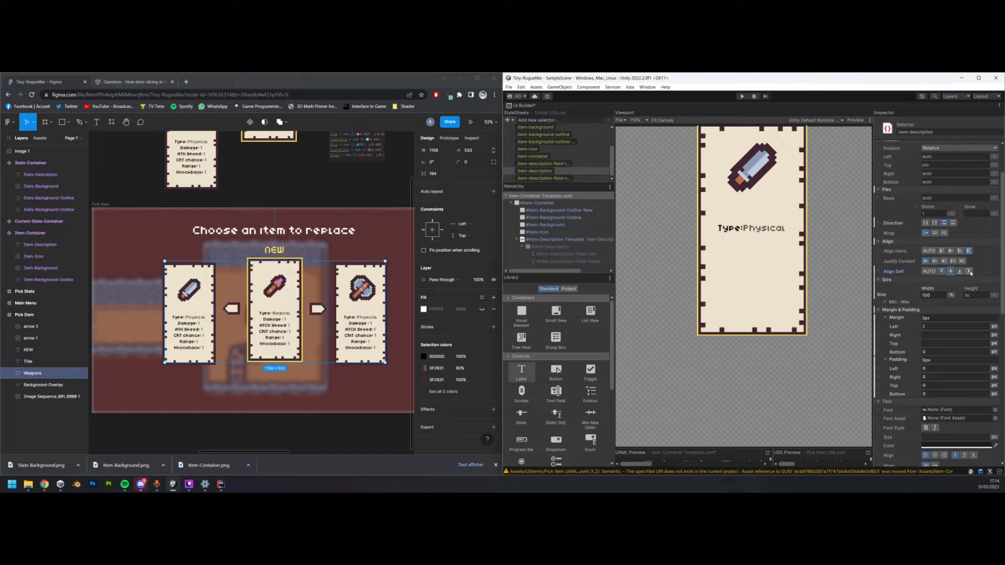
{"action": "right_click", "coordinate": [900, 272]}
{"action": "left_click", "coordinate": [931, 308]}
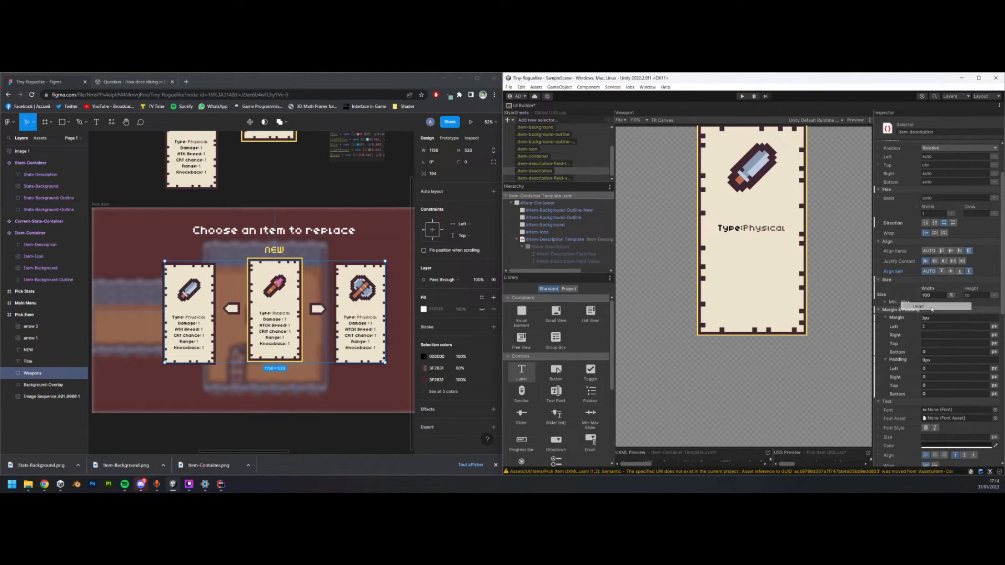
- Unset the flex wrap and flex shrink of the item-description selector and save the template
{"action": "right_click", "coordinate": [902, 234]}
{"action": "left_click", "coordinate": [929, 268]}
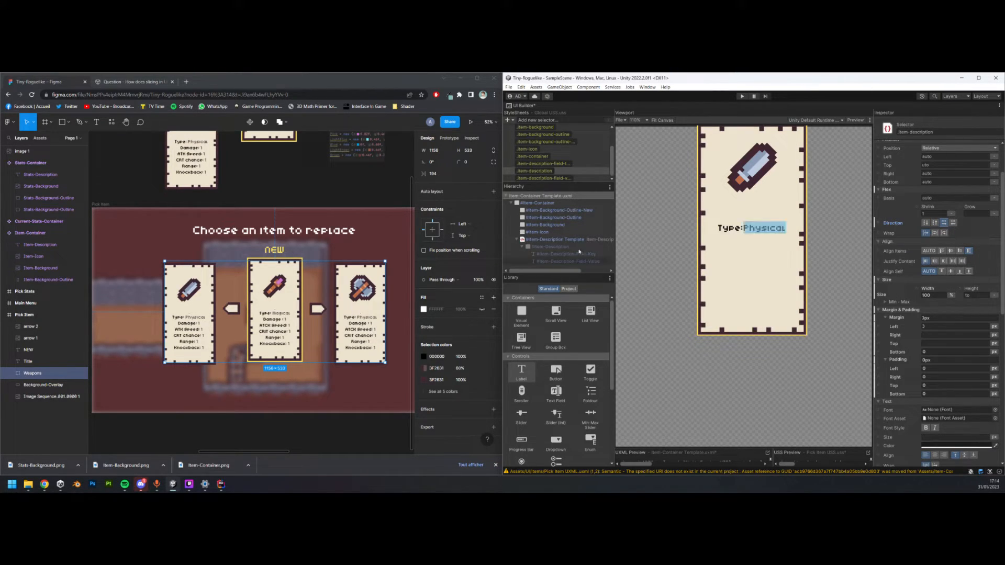
{"action": "left_click", "coordinate": [979, 214]}
{"action": "left_click", "coordinate": [931, 215]}
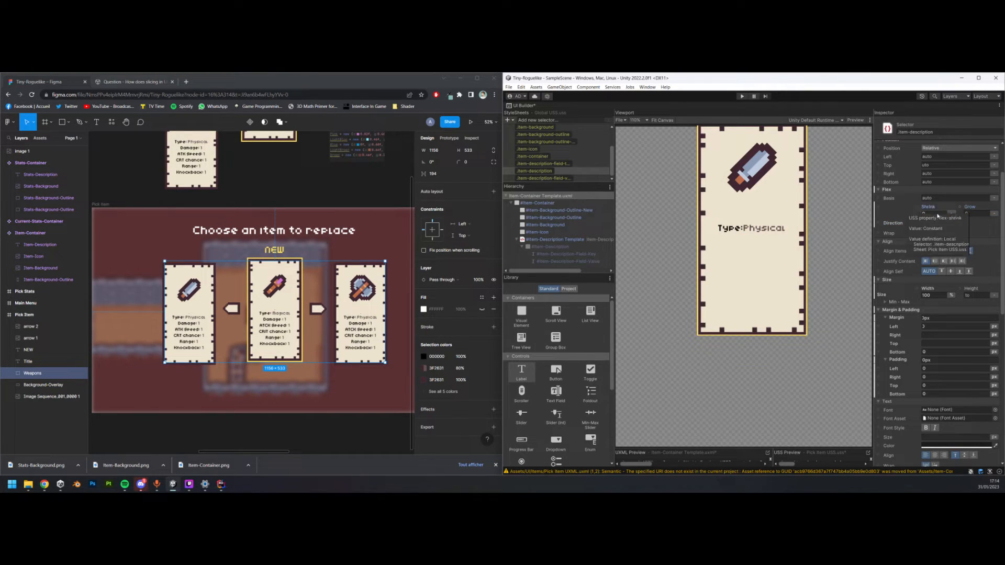
{"action": "right_click", "coordinate": [924, 208]}
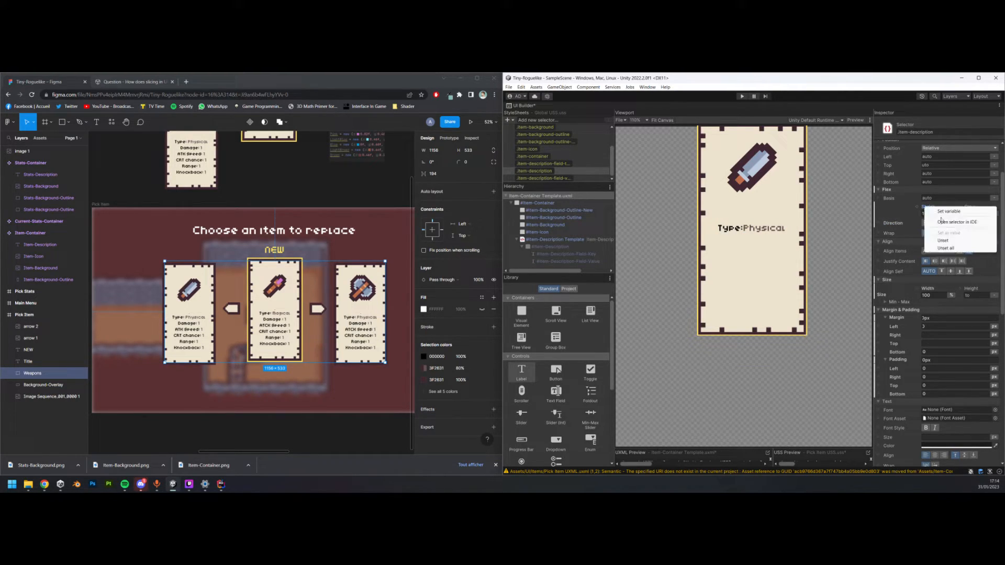
{"action": "left_click", "coordinate": [943, 240]}
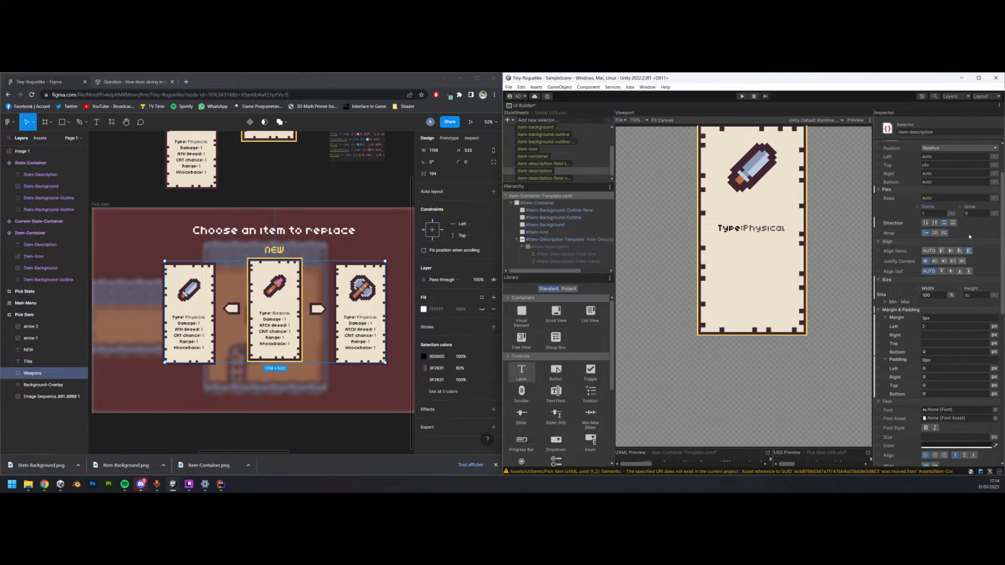
{"action": "scroll", "coordinate": [969, 236], "scroll_direction": "up", "scroll_amount": 3}
{"action": "scroll", "coordinate": [747, 263], "scroll_direction": "up", "scroll_amount": 1}
{"action": "scroll", "coordinate": [529, 243], "scroll_direction": "right", "scroll_amount": 1}
{"action": "scroll", "coordinate": [783, 252], "scroll_direction": "up", "scroll_amount": 2}
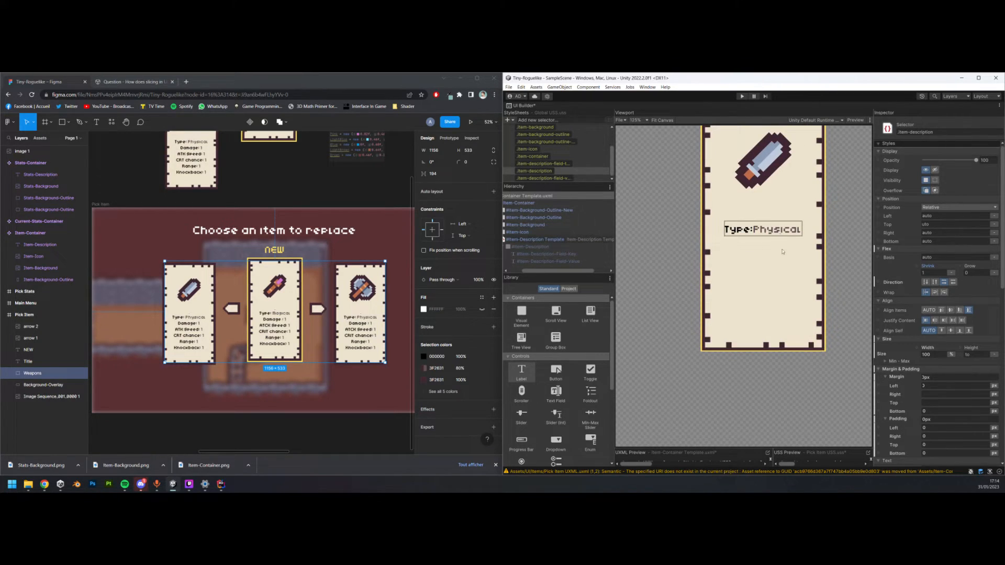
{"action": "key", "text": "ctrl+s"}
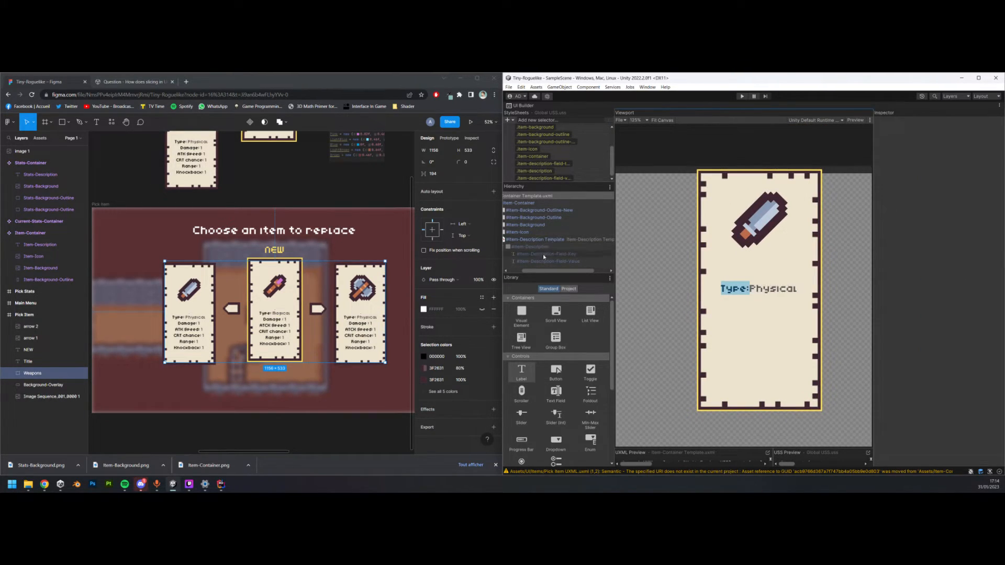
- Try a width of 100% on the Item-Description Template instance and check its nested Item-Description element
{"action": "left_click", "coordinate": [517, 241]}
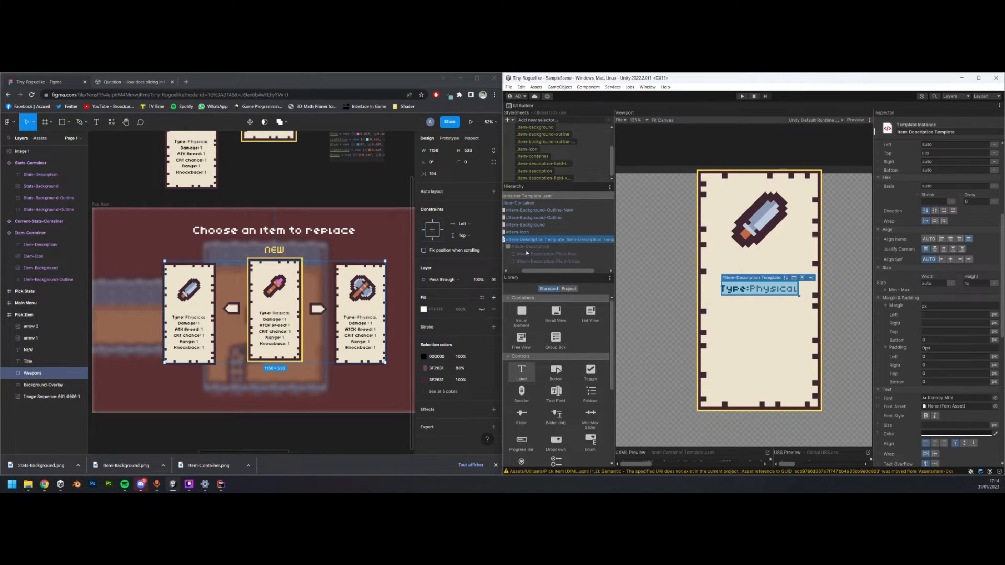
{"action": "left_click_drag", "start_coordinate": [558, 273], "coordinate": [544, 273]}
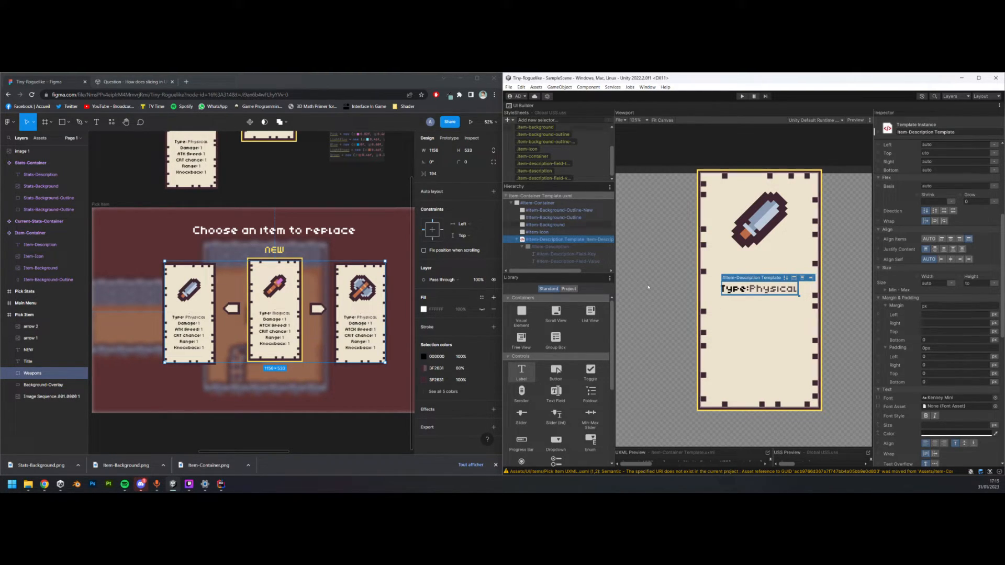
{"action": "left_click", "coordinate": [545, 248]}
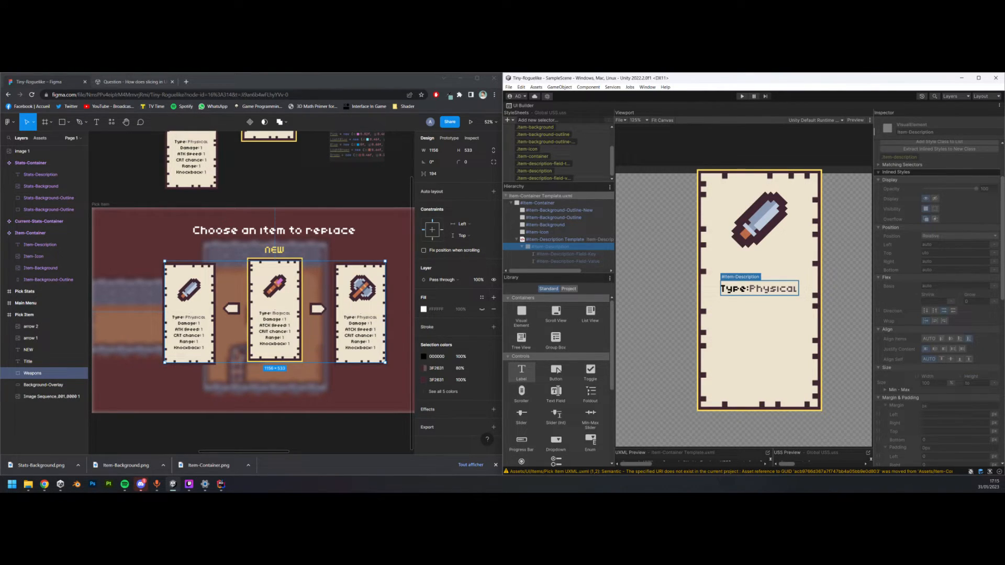
{"action": "left_click", "coordinate": [566, 240]}
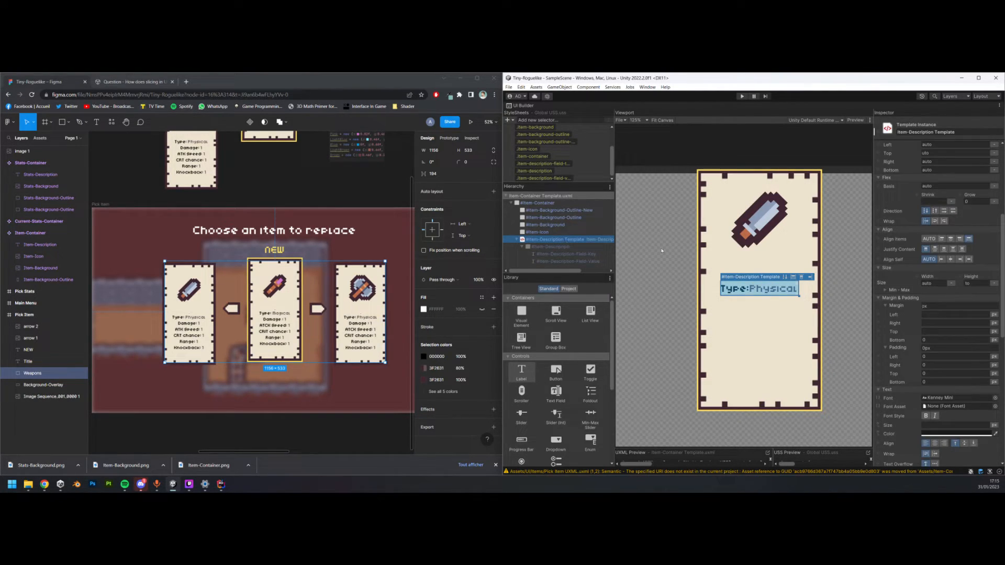
{"action": "left_click", "coordinate": [558, 247]}
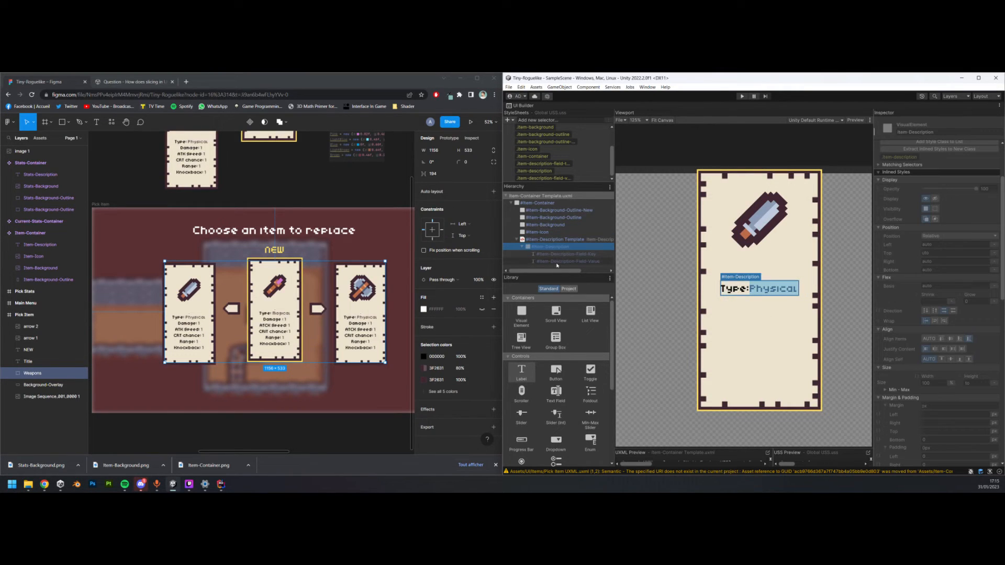
{"action": "left_click", "coordinate": [563, 240]}
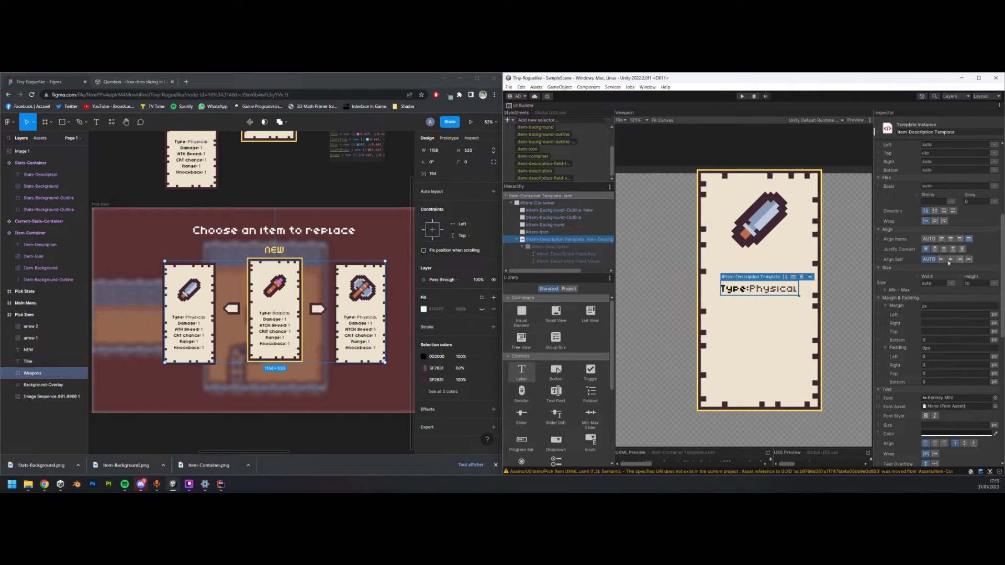
{"action": "left_click", "coordinate": [927, 273]}
{"action": "type", "text": "100"}
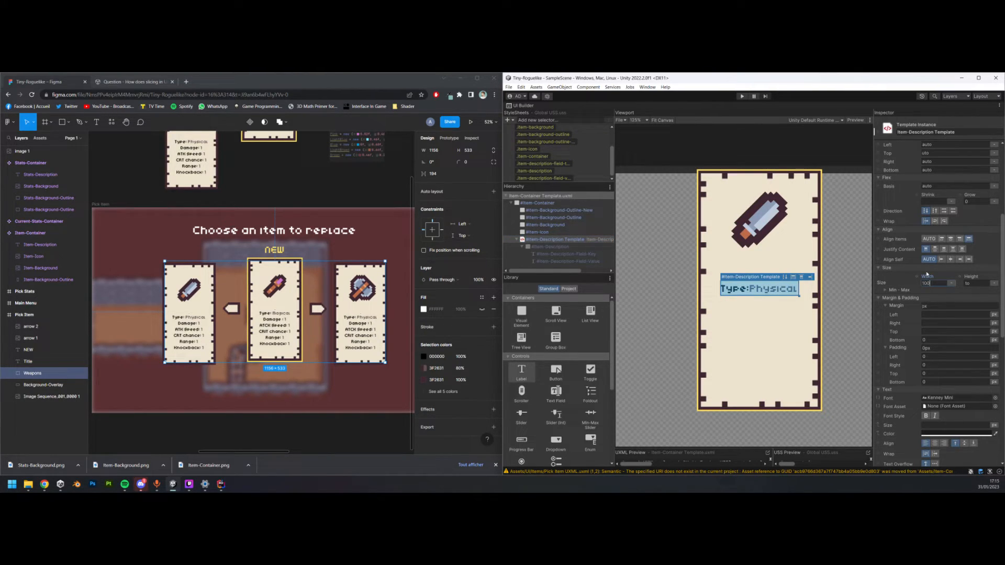
{"action": "key", "text": "Return"}
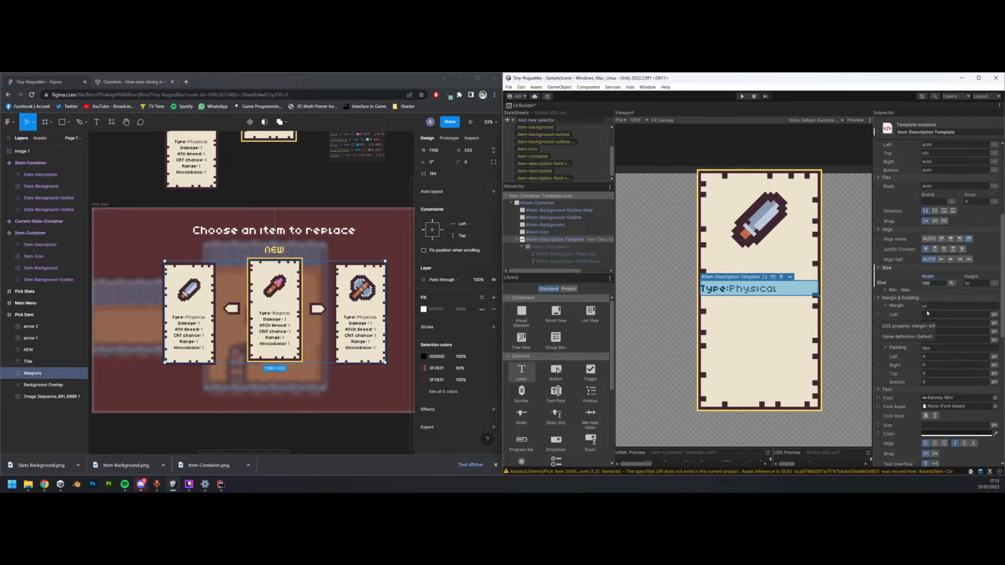
{"action": "left_click", "coordinate": [568, 247]}
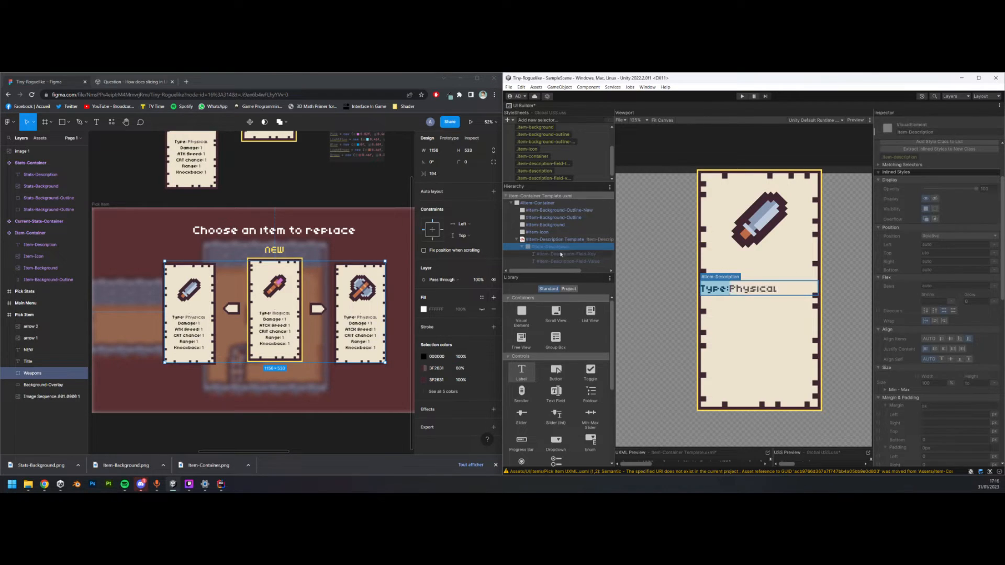
- Undo the width change on the Item-Description Template instance
{"action": "key", "text": "ctrl+z"}
{"action": "key", "text": "ctrl+z"}
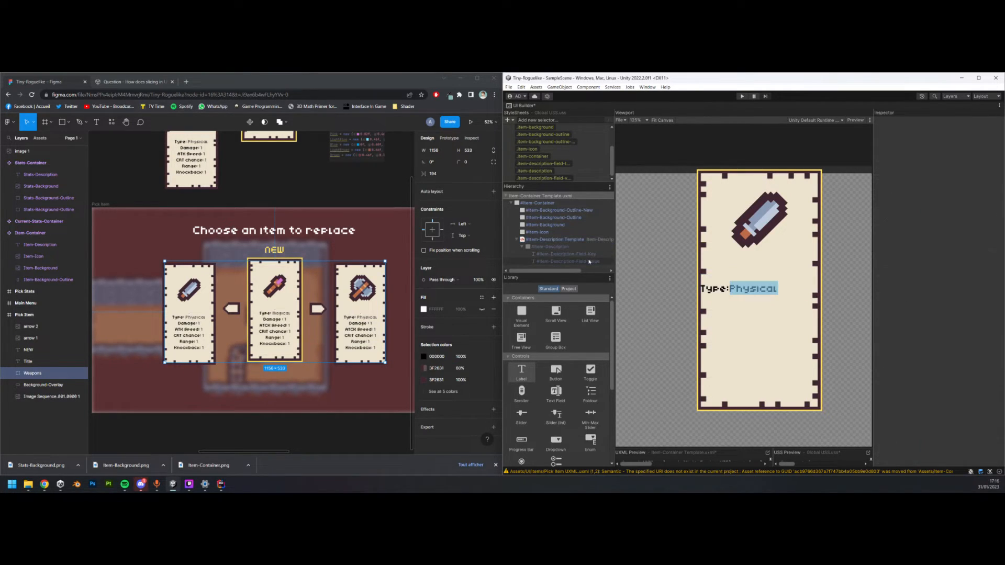
{"action": "key", "text": "ctrl+z"}
{"action": "key", "text": "ctrl+z"}
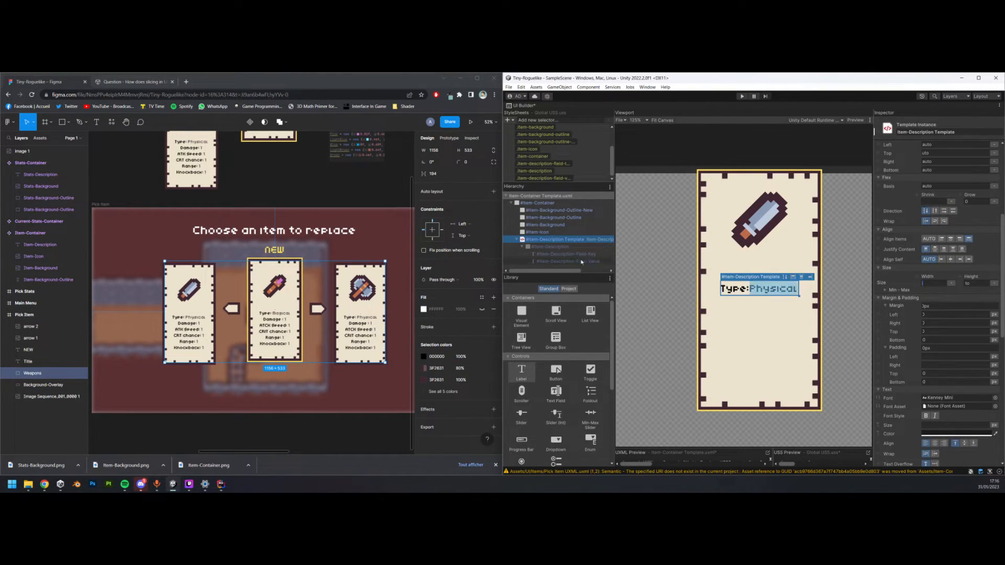
{"action": "left_click", "coordinate": [939, 284]}
{"action": "left_click", "coordinate": [956, 315]}
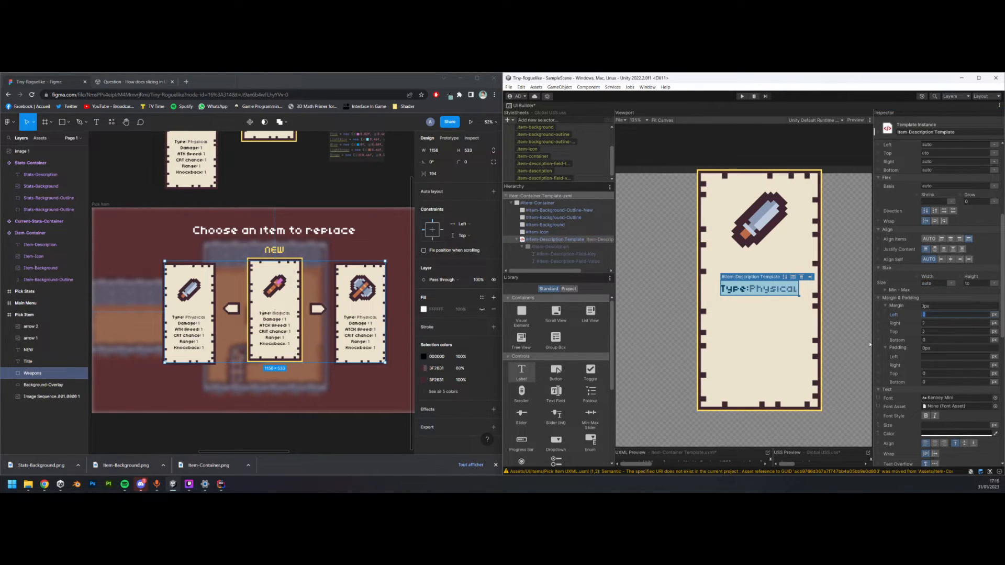
- Collapse the Item-Container hierarchy and open the Pick Item UXML document from the project files in a maximized UI Builder
{"action": "left_click", "coordinate": [518, 241]}
{"action": "left_click", "coordinate": [517, 239]}
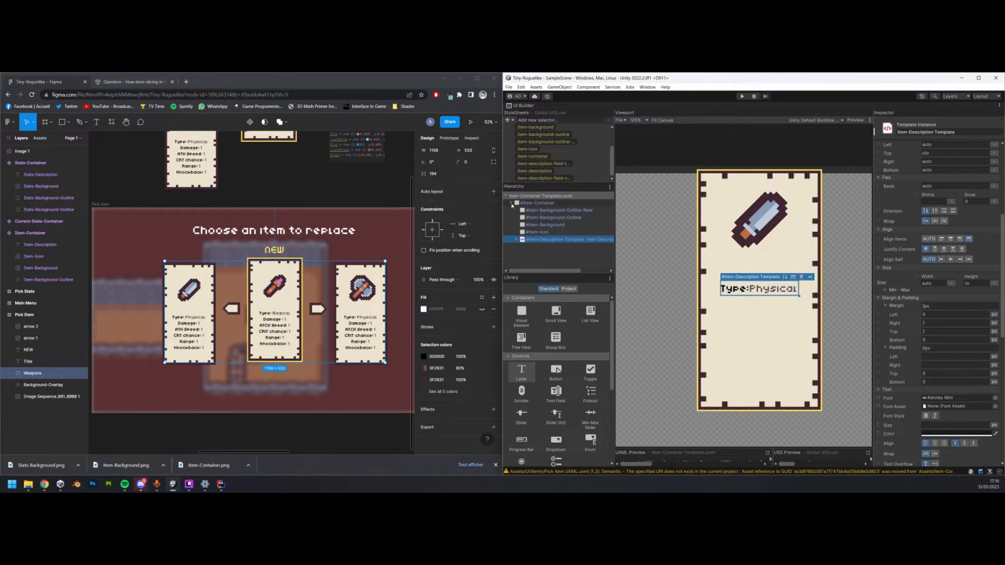
{"action": "left_click", "coordinate": [511, 203]}
{"action": "double_click", "coordinate": [526, 106]}
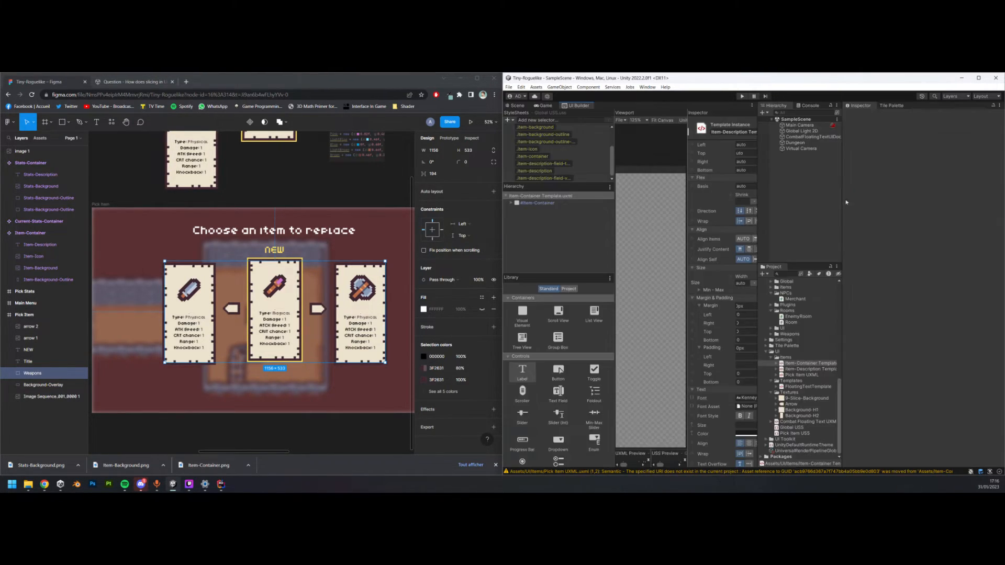
{"action": "double_click", "coordinate": [803, 375]}
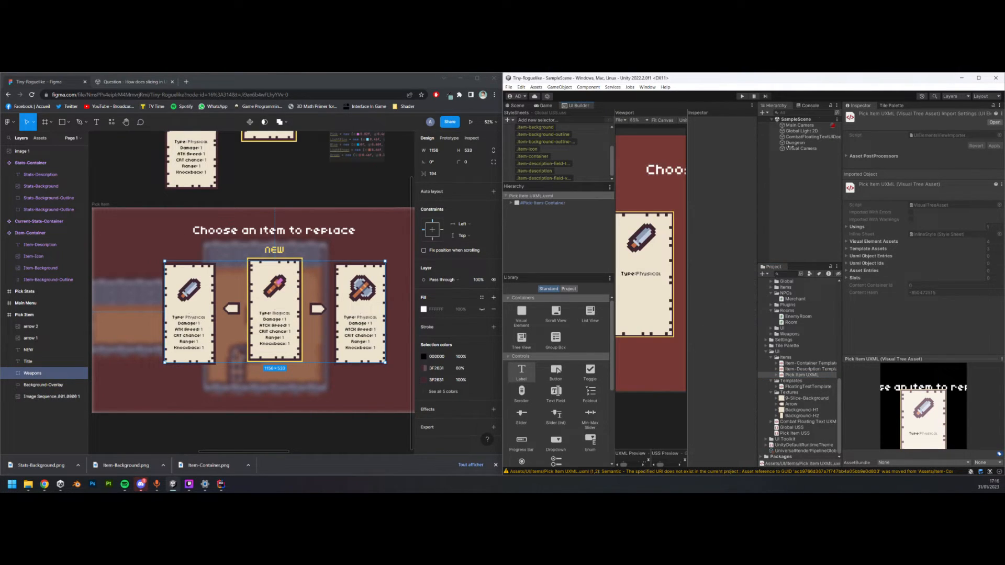
{"action": "double_click", "coordinate": [585, 106]}
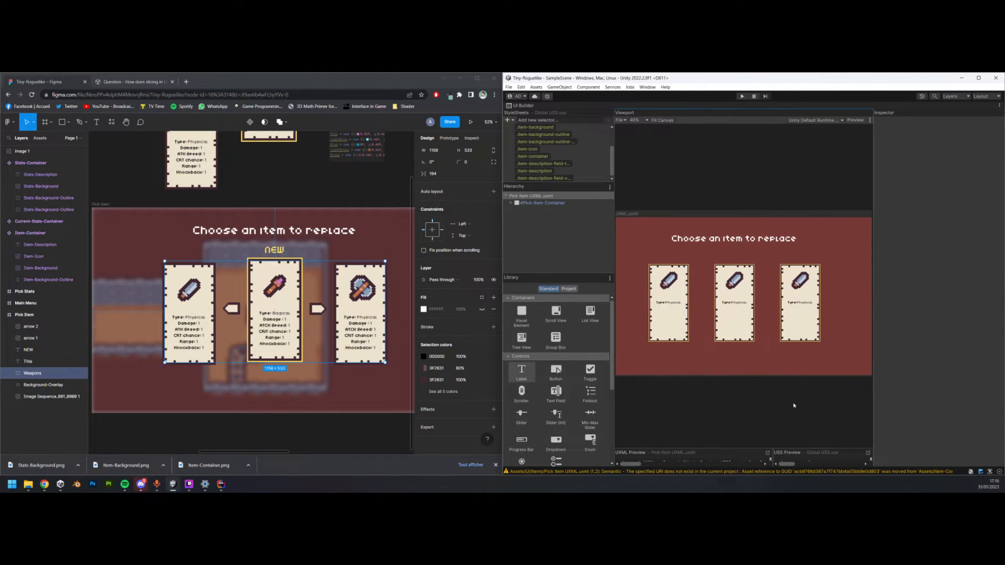
{"action": "scroll", "coordinate": [720, 317], "scroll_direction": "up", "scroll_amount": 2}
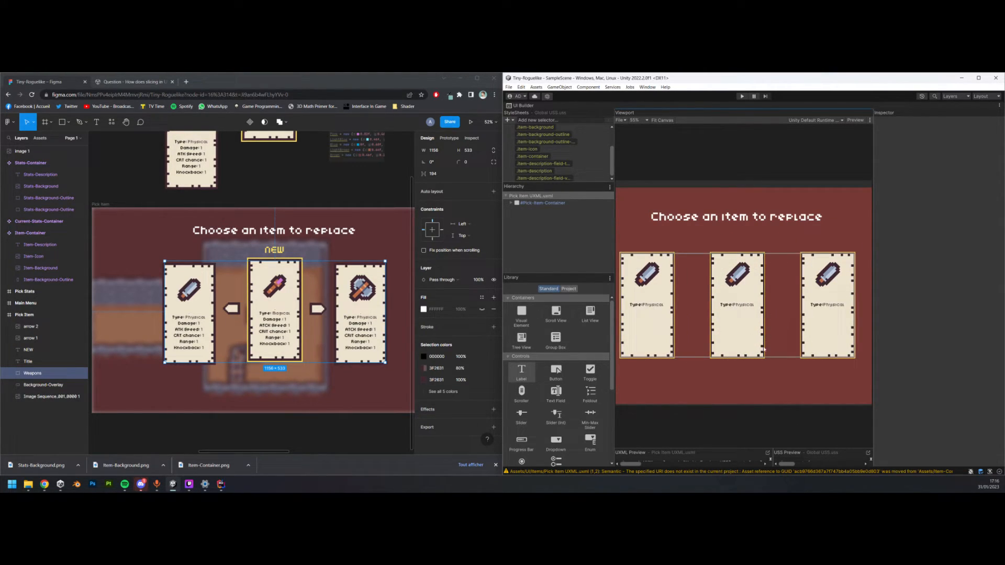
- Expand Pick-Item-Container down to Pick-Item-Weapons and open the first Item-Container-Template instance for editing in UI Builder
{"action": "left_click", "coordinate": [511, 203]}
{"action": "left_click", "coordinate": [517, 217]}
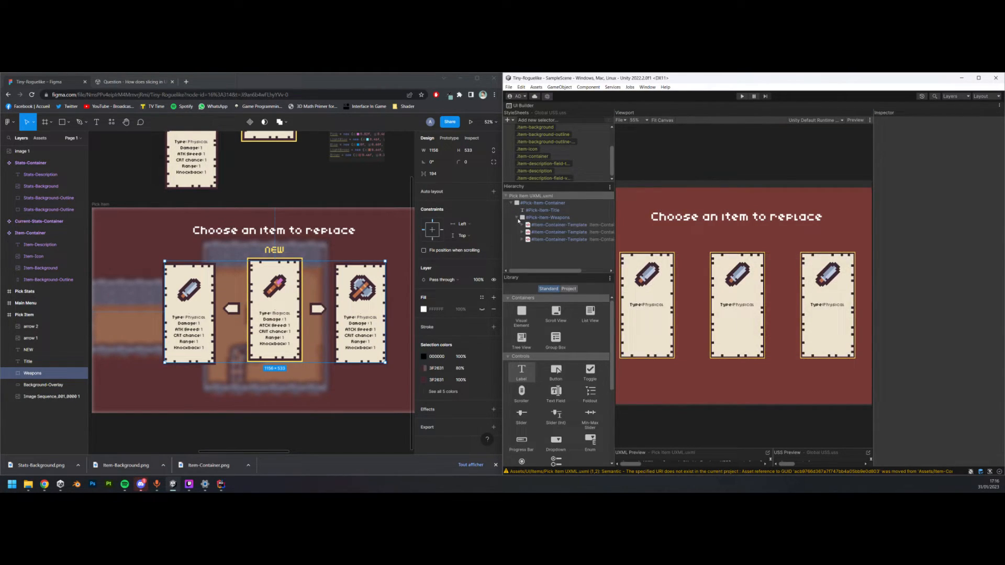
{"action": "left_click", "coordinate": [535, 240]}
{"action": "left_click", "coordinate": [529, 225]}
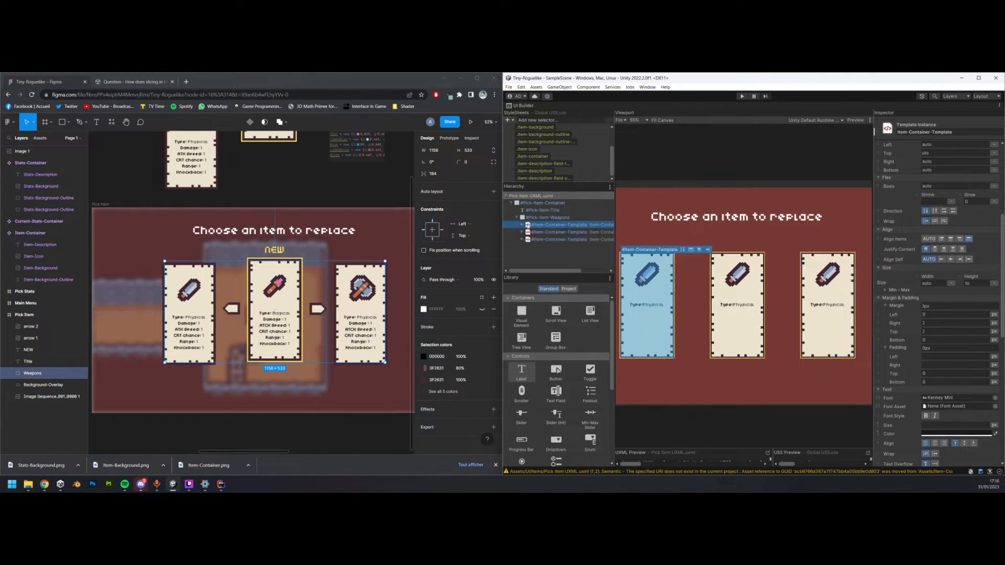
{"action": "left_click", "coordinate": [521, 225]}
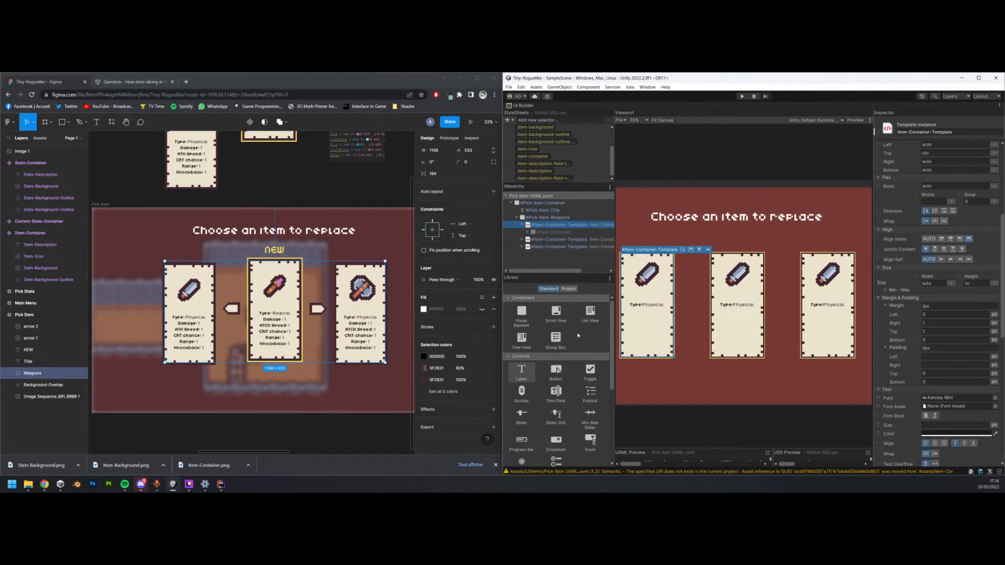
{"action": "right_click", "coordinate": [564, 228]}
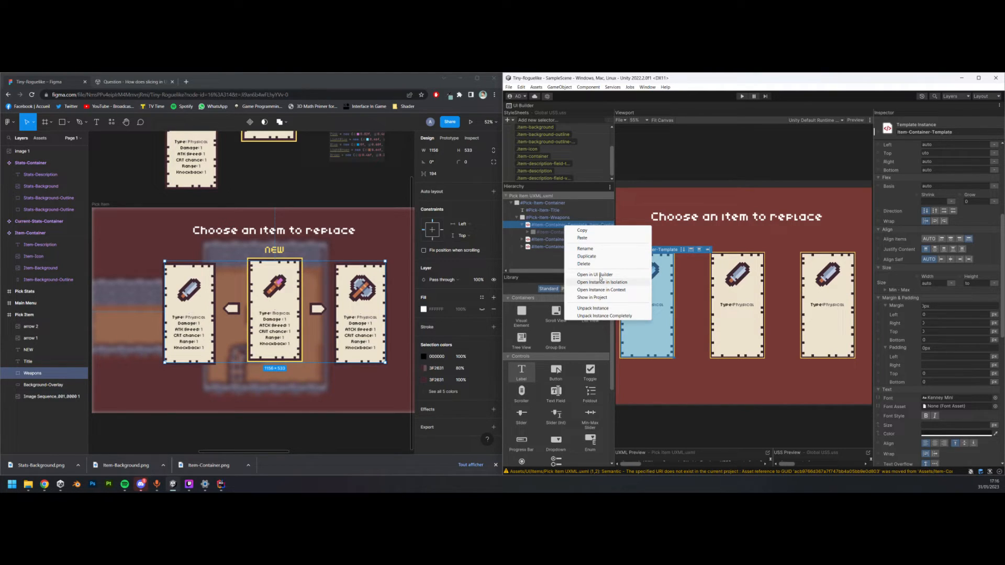
{"action": "left_click", "coordinate": [600, 275]}
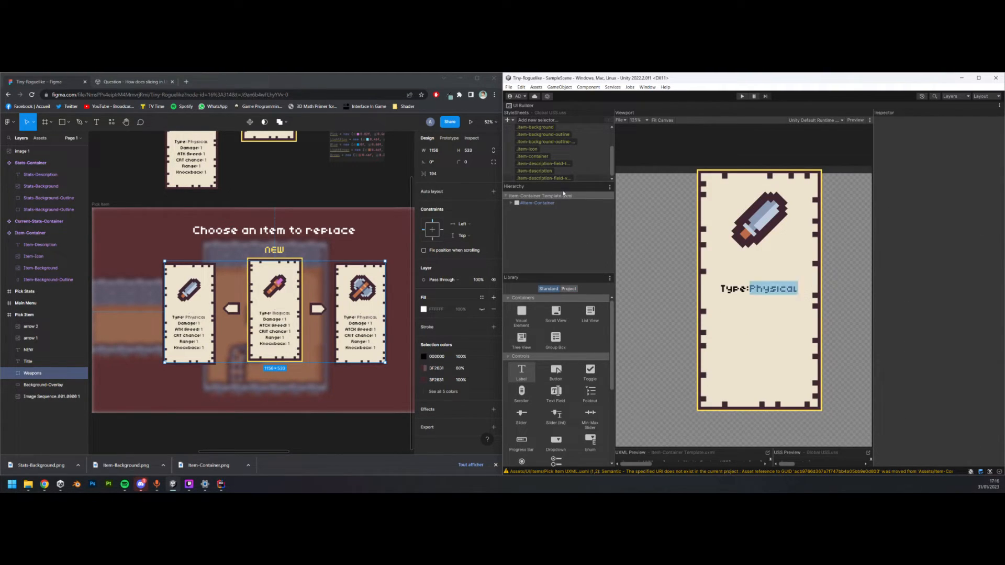
- Add the style class new to the Item-Container element of the template
{"action": "left_click", "coordinate": [511, 203]}
{"action": "left_click", "coordinate": [539, 204]}
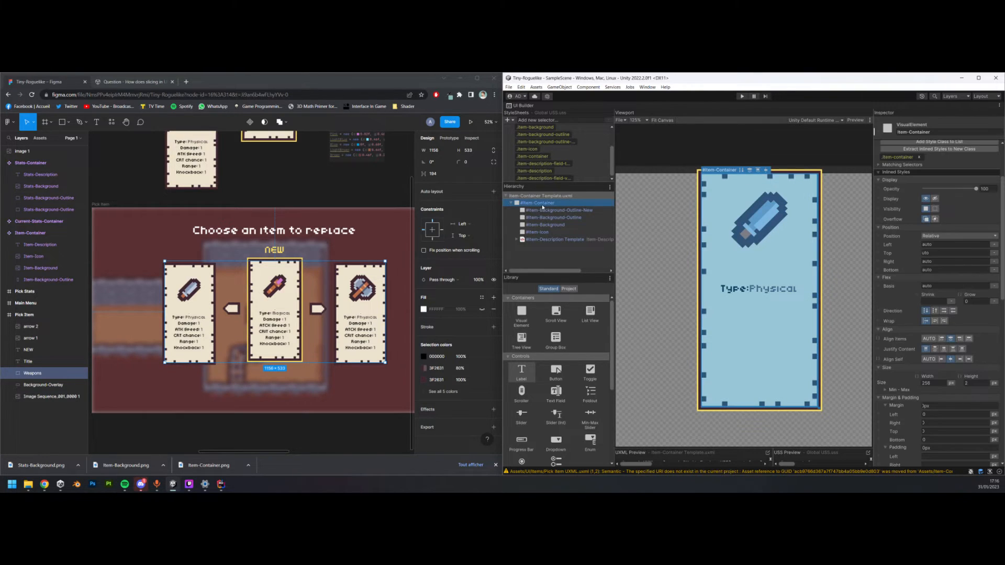
{"action": "scroll", "coordinate": [929, 166], "scroll_direction": "up", "scroll_amount": 3}
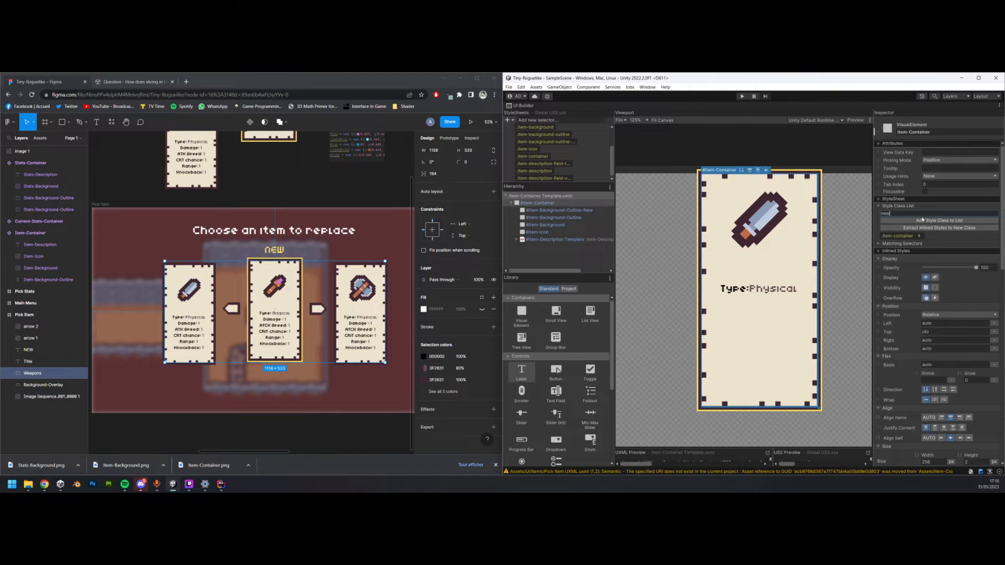
{"action": "type", "text": "new"}
{"action": "left_click", "coordinate": [923, 220]}
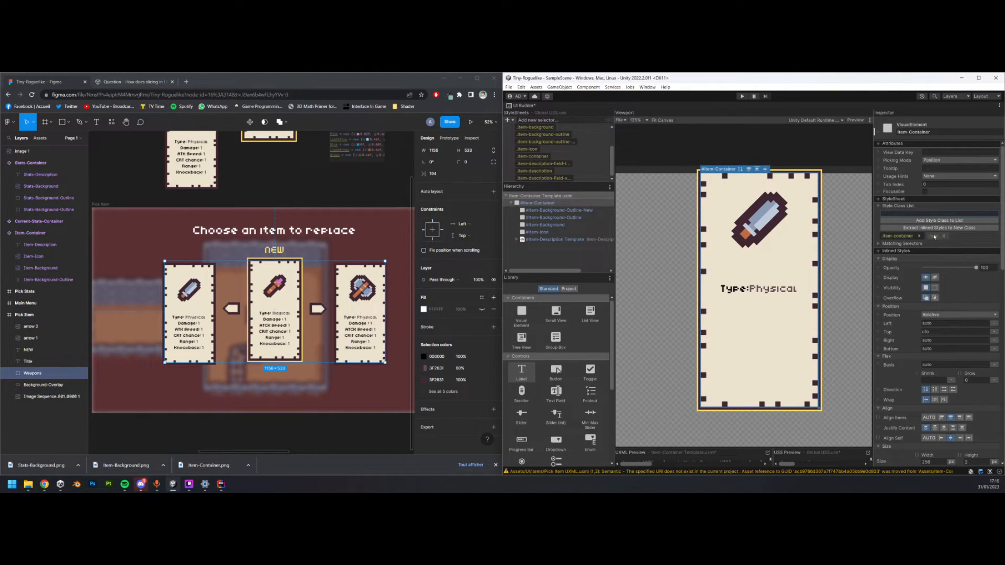
- Create a .new selector in the style sheet from Item-Container's new class and save the template
{"action": "scroll", "coordinate": [548, 152], "scroll_direction": "up", "scroll_amount": 2}
{"action": "left_click", "coordinate": [522, 151]}
{"action": "scroll", "coordinate": [545, 160], "scroll_direction": "down", "scroll_amount": 2}
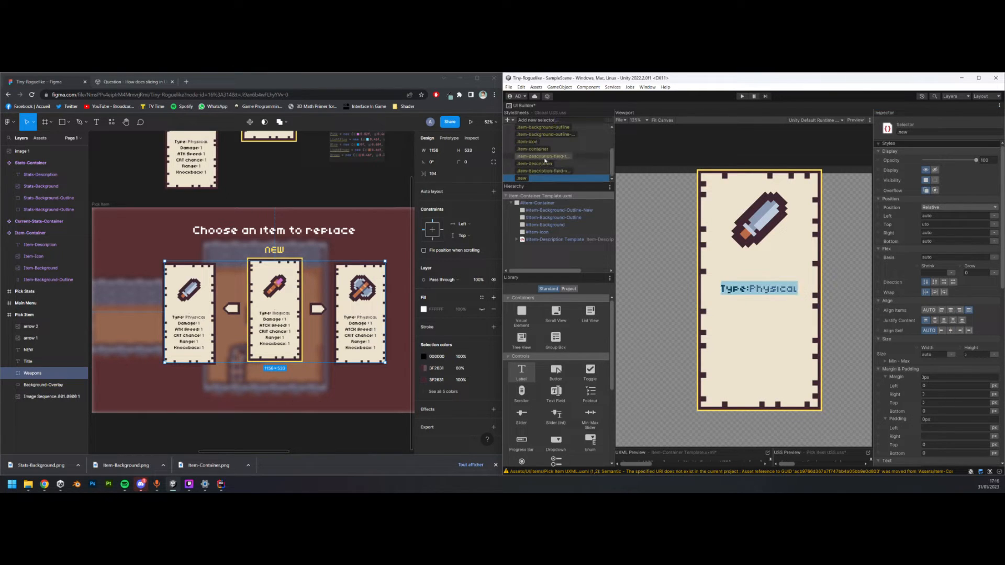
{"action": "key", "text": "ctrl+s"}
- Set opacity 0 and display none on the .item-background-outline-new selector of Item-Background-Outline-New, and save
{"action": "left_click", "coordinate": [538, 203]}
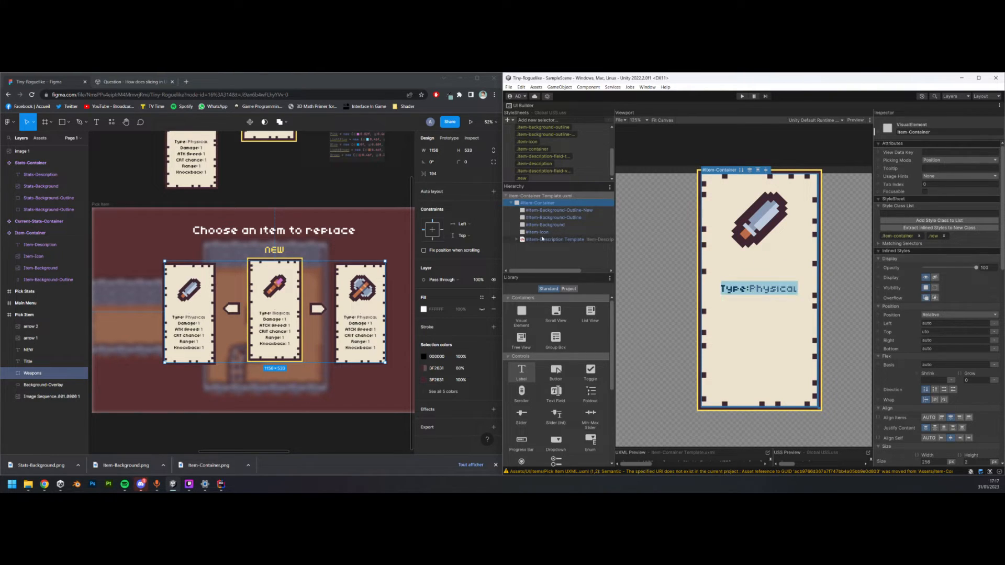
{"action": "left_click", "coordinate": [579, 211]}
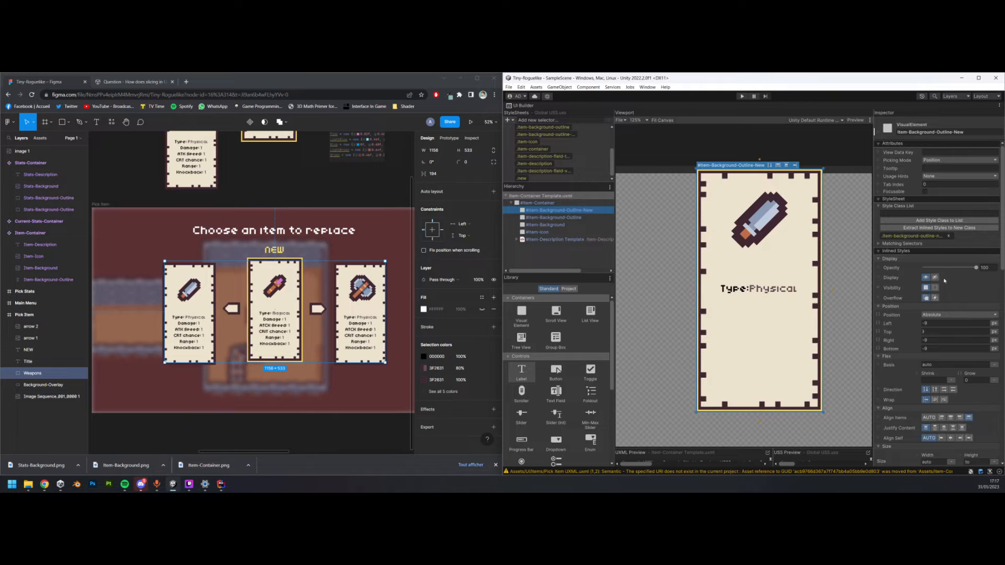
{"action": "left_click", "coordinate": [911, 237]}
{"action": "double_click", "coordinate": [912, 237]}
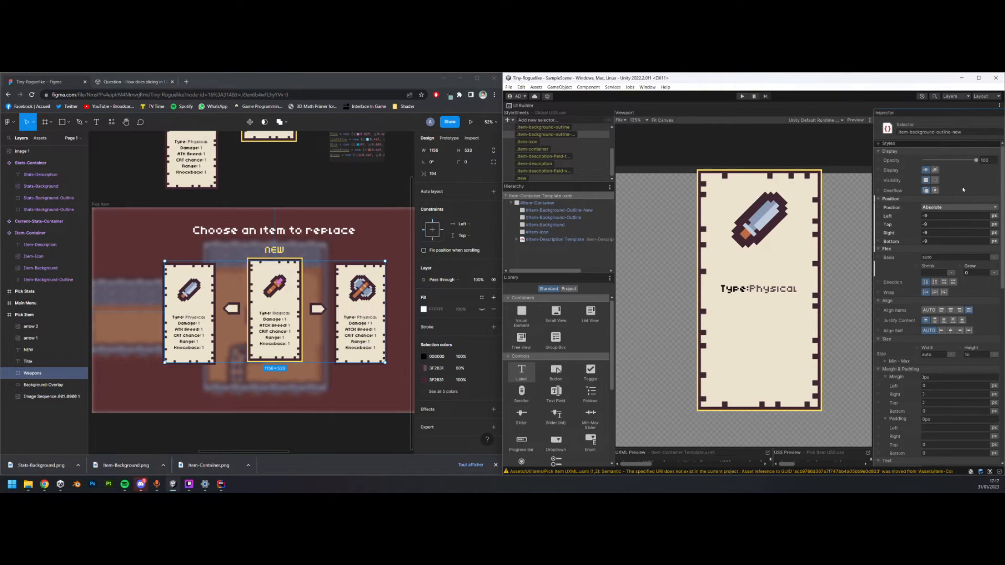
{"action": "left_click_drag", "start_coordinate": [975, 161], "coordinate": [893, 161]}
{"action": "left_click", "coordinate": [935, 171]}
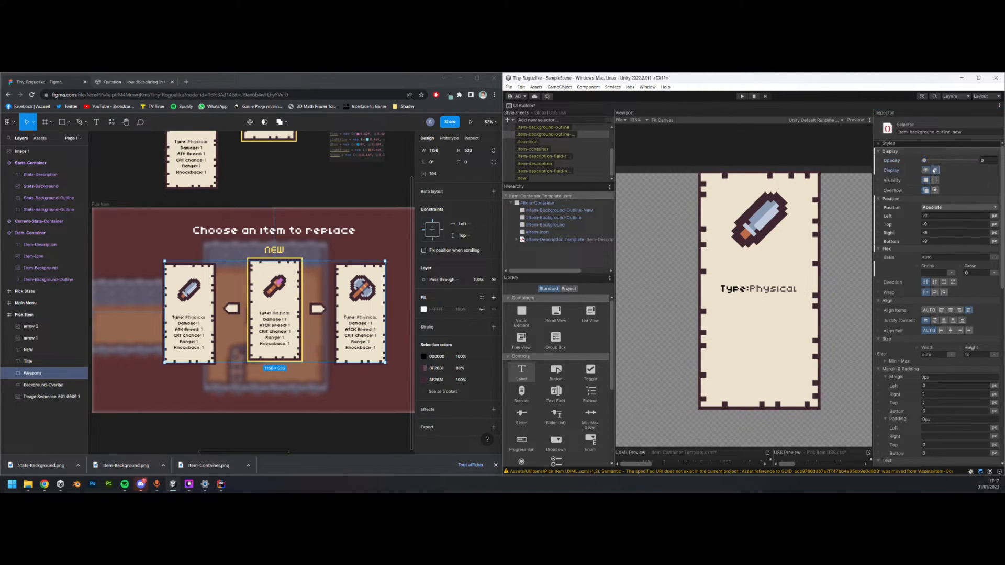
{"action": "key", "text": "ctrl+s"}
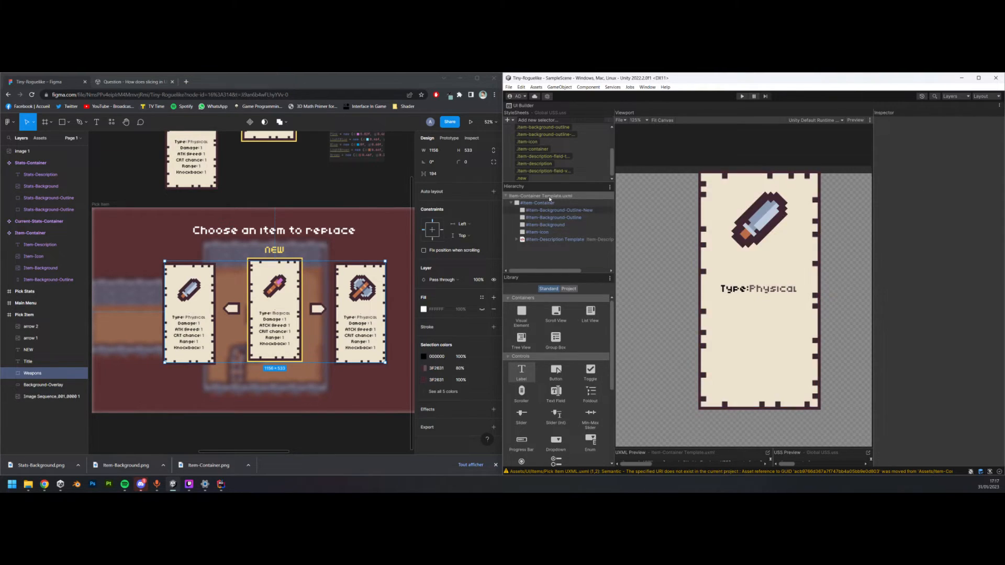
- Rename the .new selector to .item-container.new
{"action": "left_click", "coordinate": [550, 179]}
{"action": "left_click", "coordinate": [925, 133]}
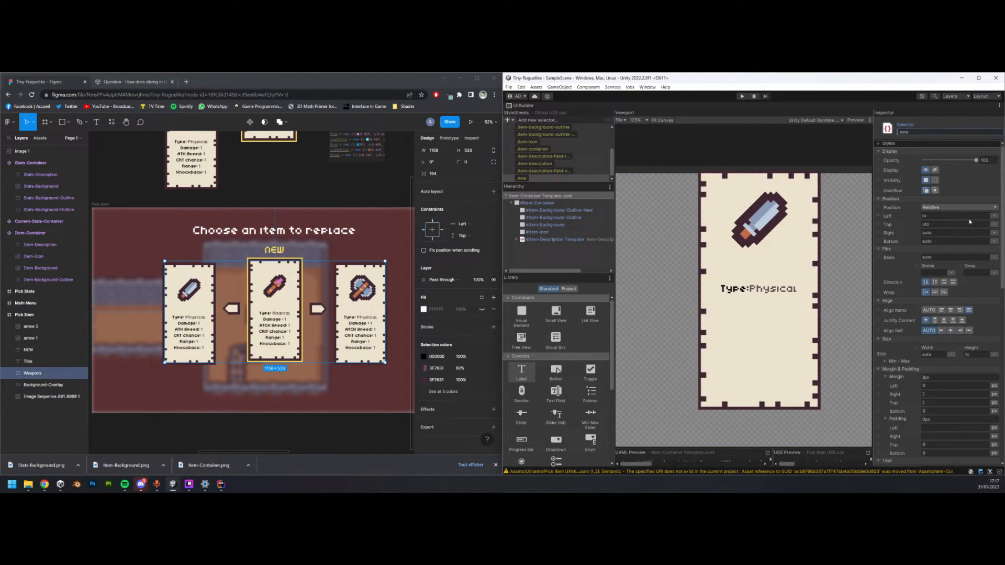
{"action": "type", "text": "item-container"}
{"action": "key", "text": "Return"}
{"action": "left_click", "coordinate": [948, 135]}
{"action": "key", "text": "Left"}
{"action": "type", "text": "."}
{"action": "key", "text": "Return"}
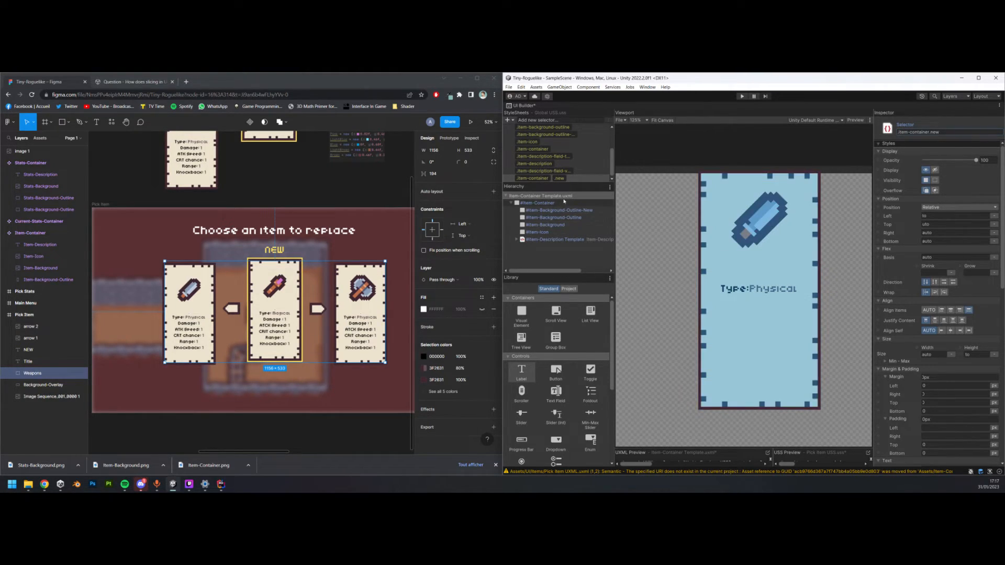
- Extend the .item-container.new selector to .item-container.new .item-background-outline-new, copying the second part from the outline's own selector
{"action": "left_click", "coordinate": [958, 135]}
{"action": "key", "text": "Left"}
{"action": "key", "text": "Delete"}
{"action": "key", "text": "Return"}
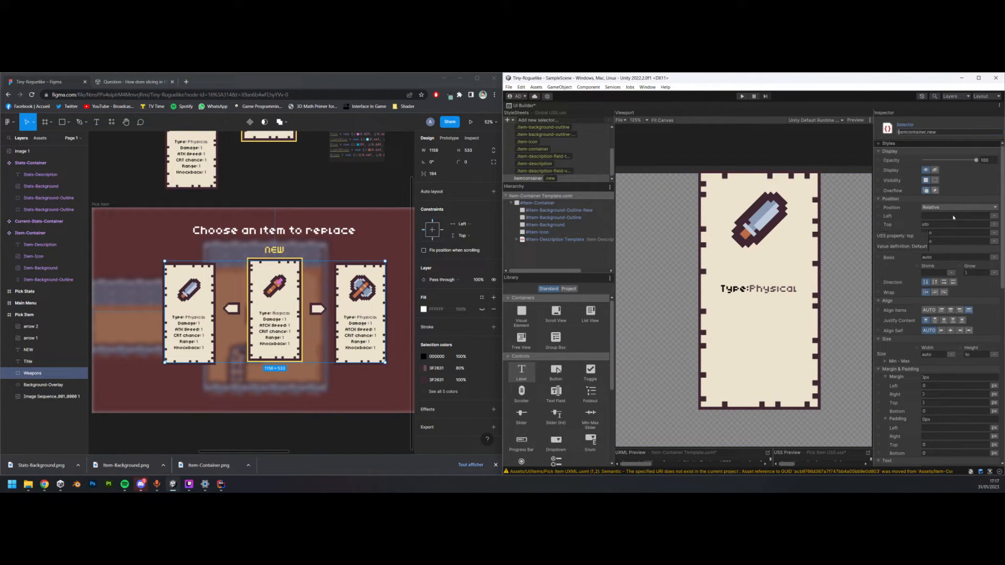
{"action": "left_click", "coordinate": [582, 212]}
{"action": "double_click", "coordinate": [909, 237]}
{"action": "left_click", "coordinate": [576, 135]}
{"action": "left_click", "coordinate": [976, 134]}
{"action": "key", "text": "ctrl+c"}
{"action": "left_click", "coordinate": [560, 179]}
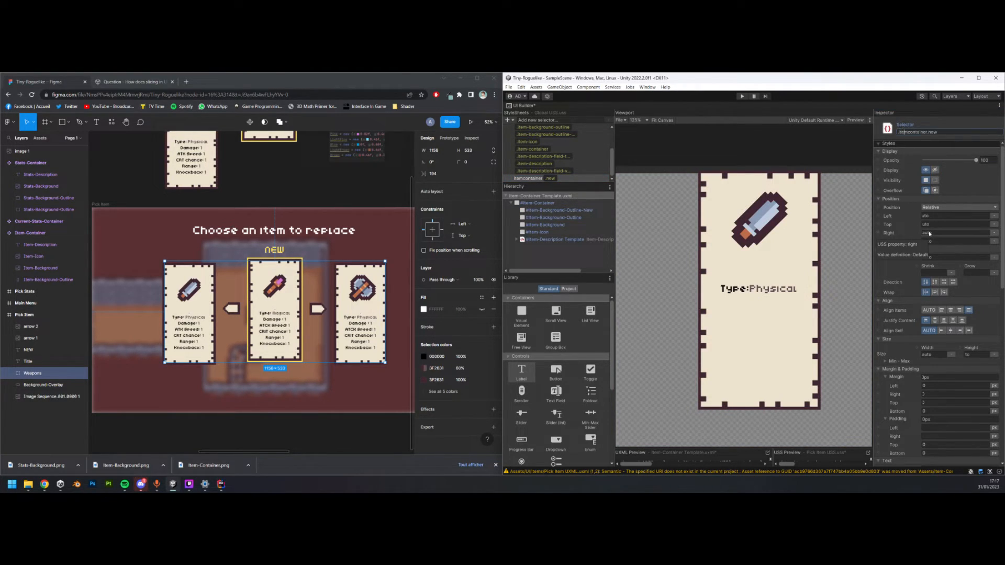
{"action": "type", "text": "-"}
{"action": "key", "text": "ctrl+v"}
{"action": "key", "text": "Return"}
- Set display to flex and opacity to 100 on the combined .item-container.new .item-background-outline-new selector, and save
{"action": "left_click", "coordinate": [936, 170]}
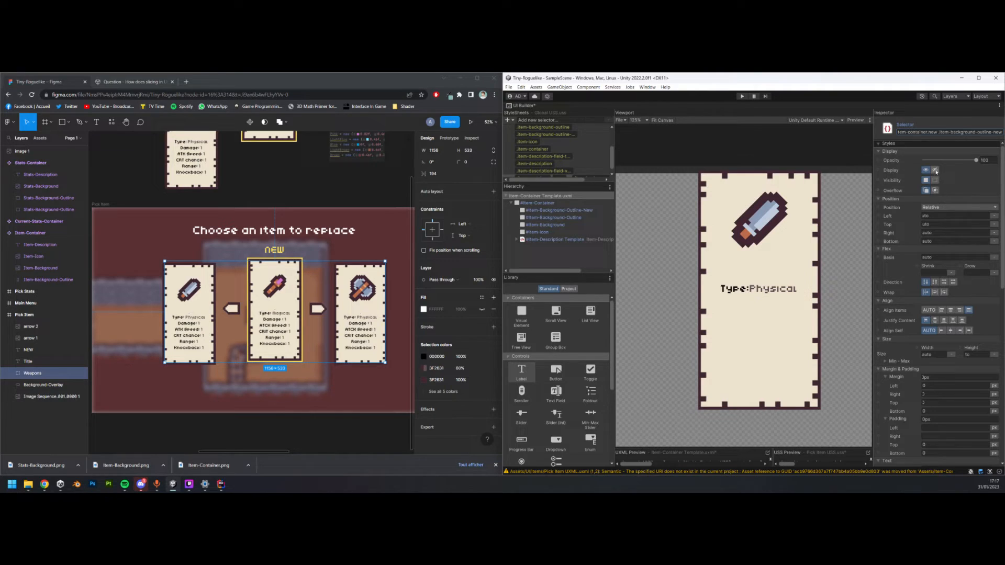
{"action": "left_click", "coordinate": [927, 170]}
{"action": "mouse_move", "coordinate": [975, 163]}
{"action": "left_mouse_down"}
{"action": "mouse_move", "coordinate": [924, 161]}
{"action": "mouse_move", "coordinate": [980, 162]}
{"action": "left_mouse_up"}
{"action": "key", "text": "ctrl+s"}
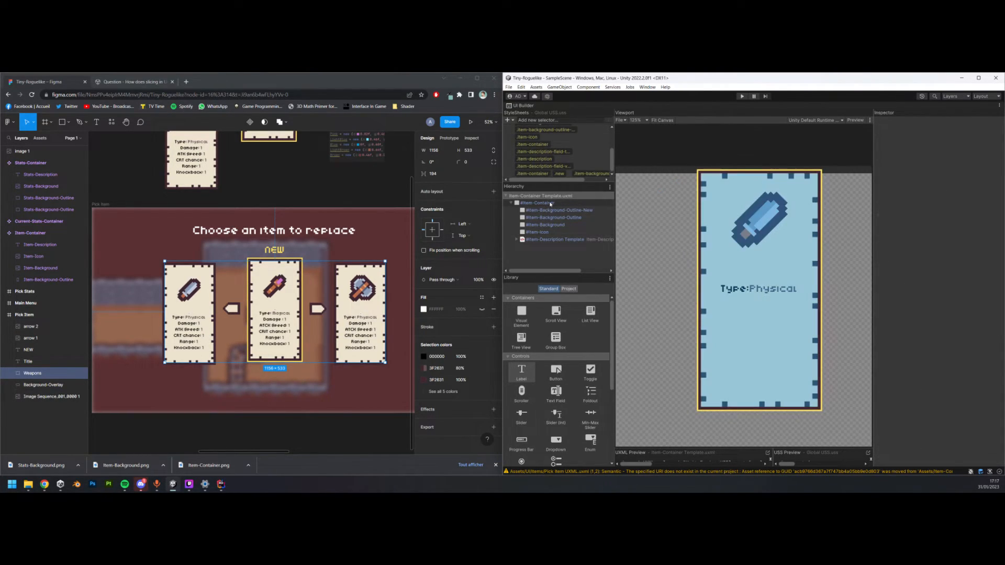
- Test the outline toggle by removing the style class new from Item-Container and adding it back
{"action": "left_click", "coordinate": [549, 203]}
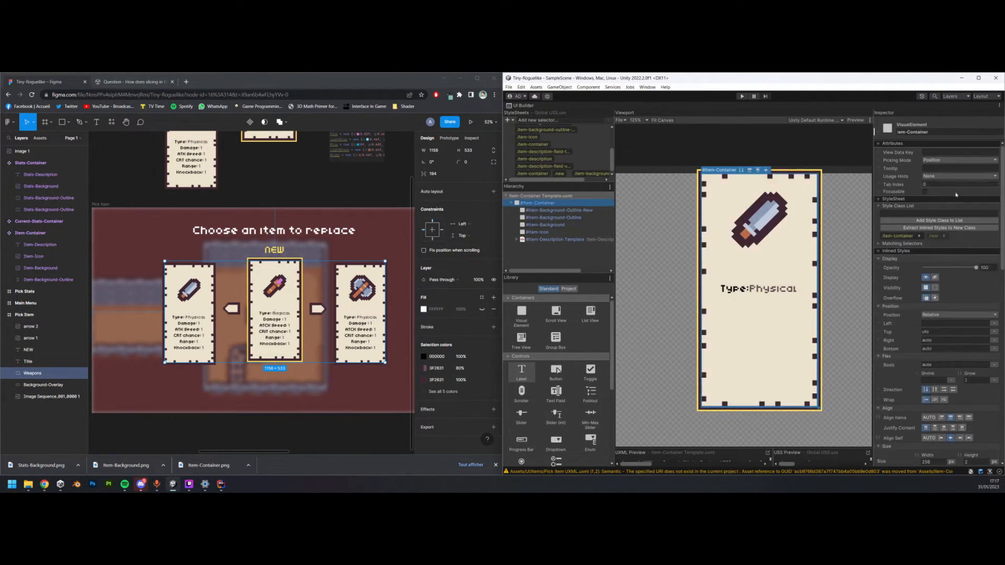
{"action": "left_click", "coordinate": [945, 237]}
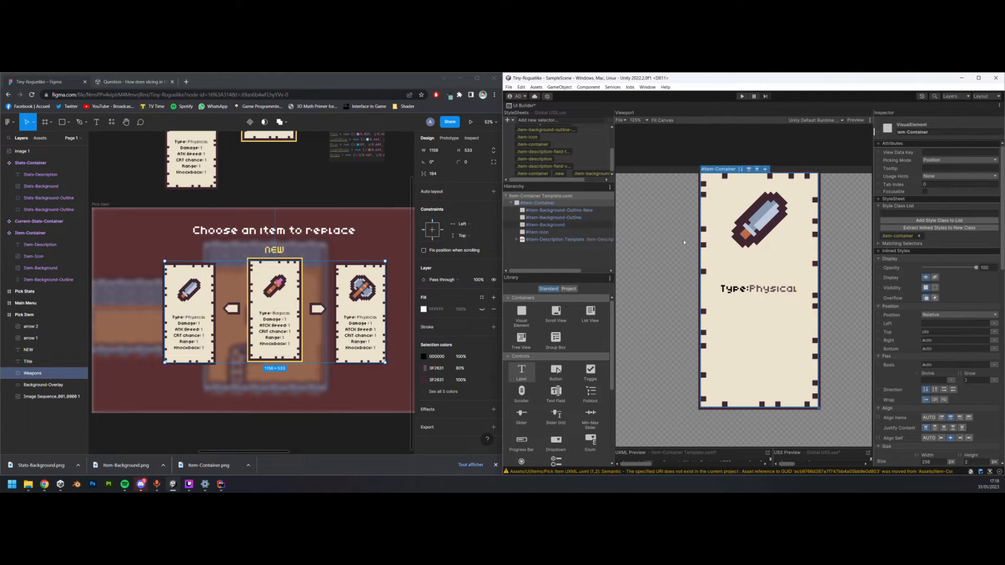
{"action": "type", "text": "new"}
{"action": "left_click", "coordinate": [946, 222]}
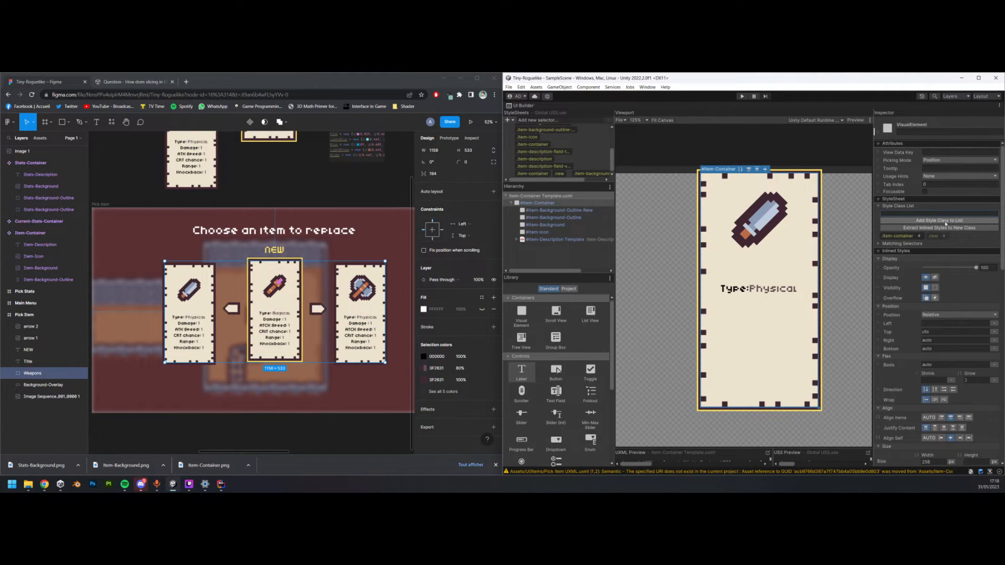
- Add a transition for the opacity property to the .item-background-outline-new selector
{"action": "left_click", "coordinate": [595, 212]}
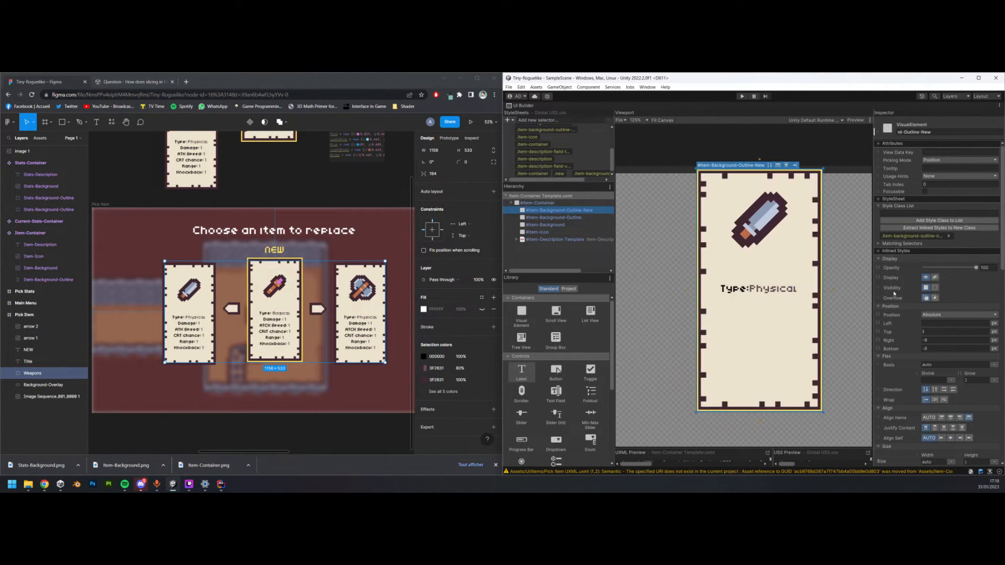
{"action": "double_click", "coordinate": [914, 239]}
{"action": "scroll", "coordinate": [935, 303], "scroll_direction": "down", "scroll_amount": 15}
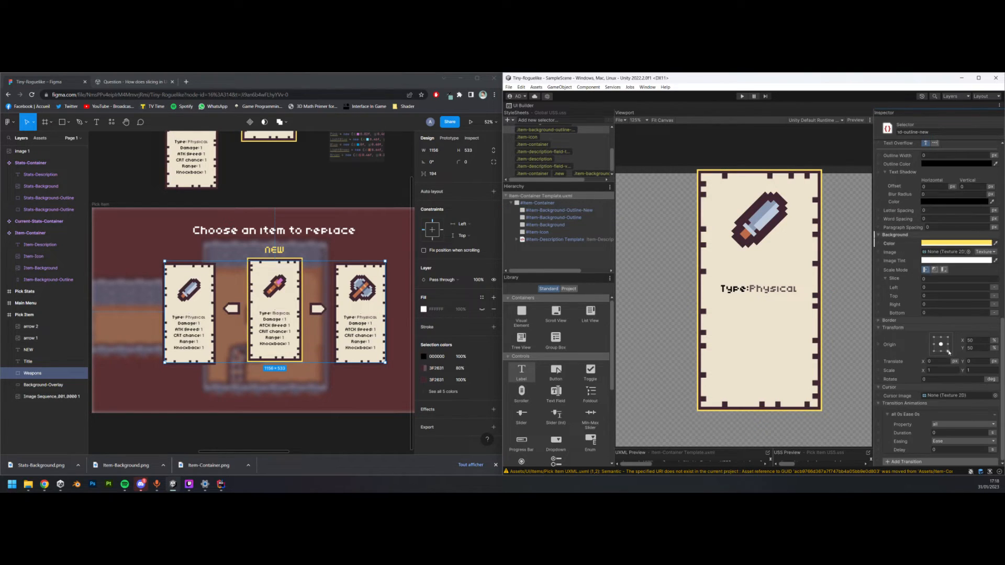
{"action": "left_click", "coordinate": [922, 461]}
{"action": "scroll", "coordinate": [937, 440], "scroll_direction": "down", "scroll_amount": 3}
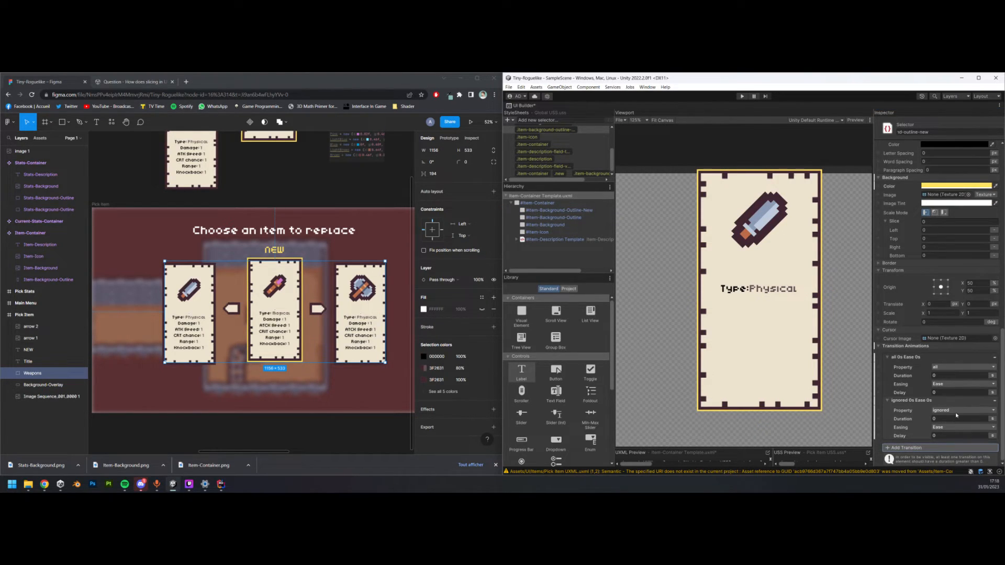
{"action": "left_click", "coordinate": [961, 411]}
{"action": "type", "text": "opac"}
{"action": "key", "text": "Return"}
- Give the opacity transition a duration of 300 ms and EaseOutCubic easing
{"action": "left_click", "coordinate": [992, 419]}
{"action": "left_click", "coordinate": [984, 434]}
{"action": "left_click", "coordinate": [956, 419]}
{"action": "type", "text": "300"}
{"action": "key", "text": "Return"}
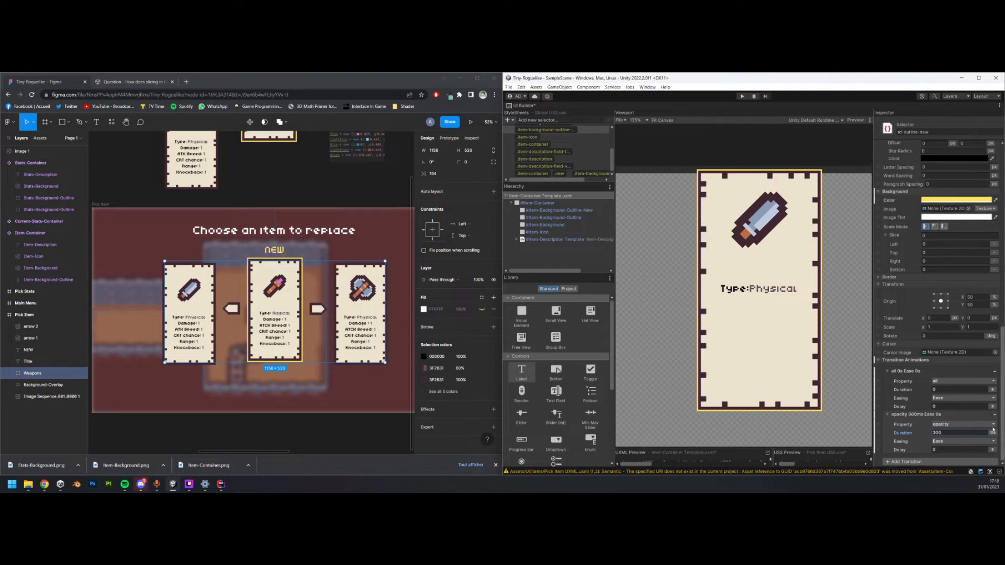
{"action": "left_click", "coordinate": [930, 442]}
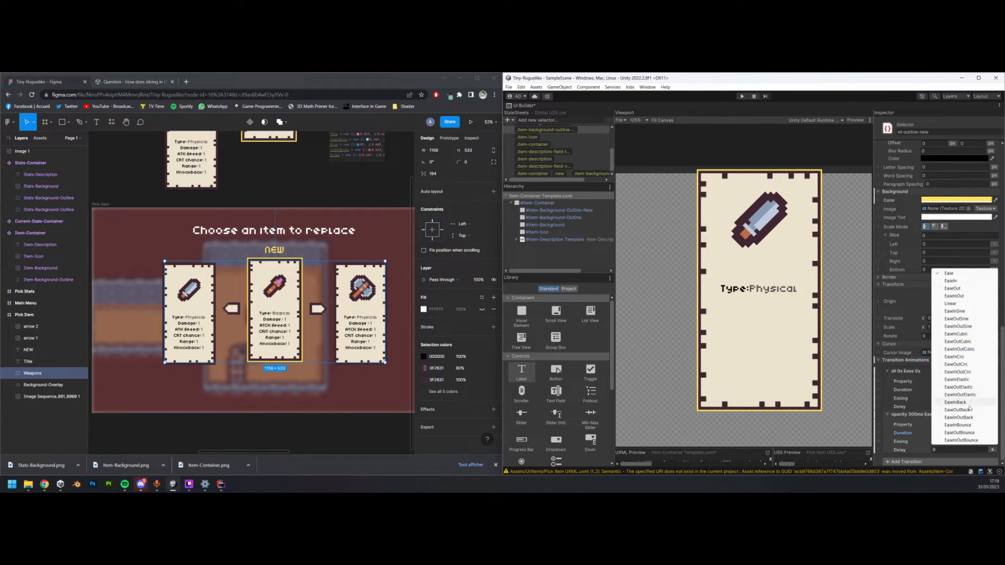
{"action": "left_click", "coordinate": [974, 343]}
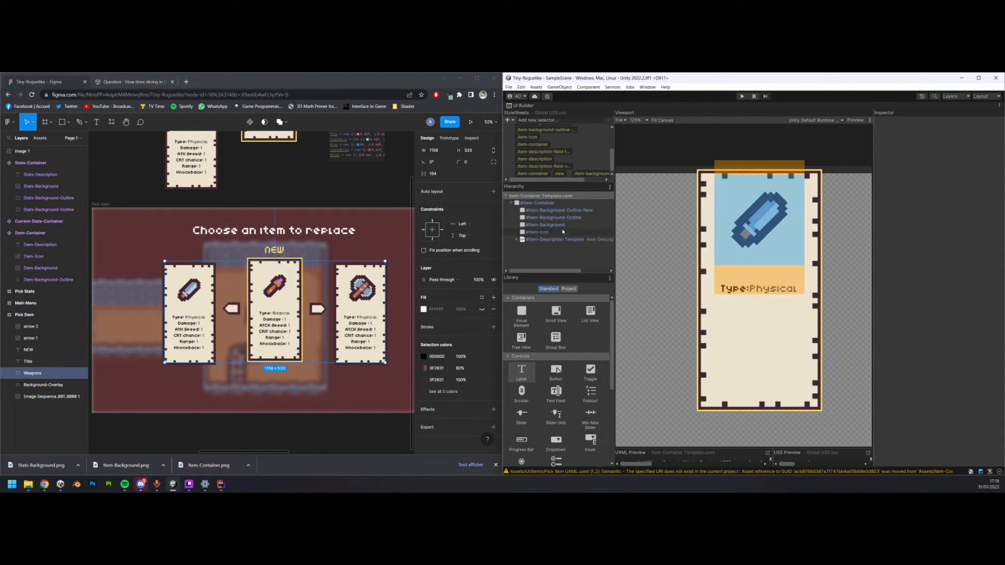
- Unset the display property of the .item-container.new .item-background-outline-new selector
{"action": "left_click", "coordinate": [540, 173]}
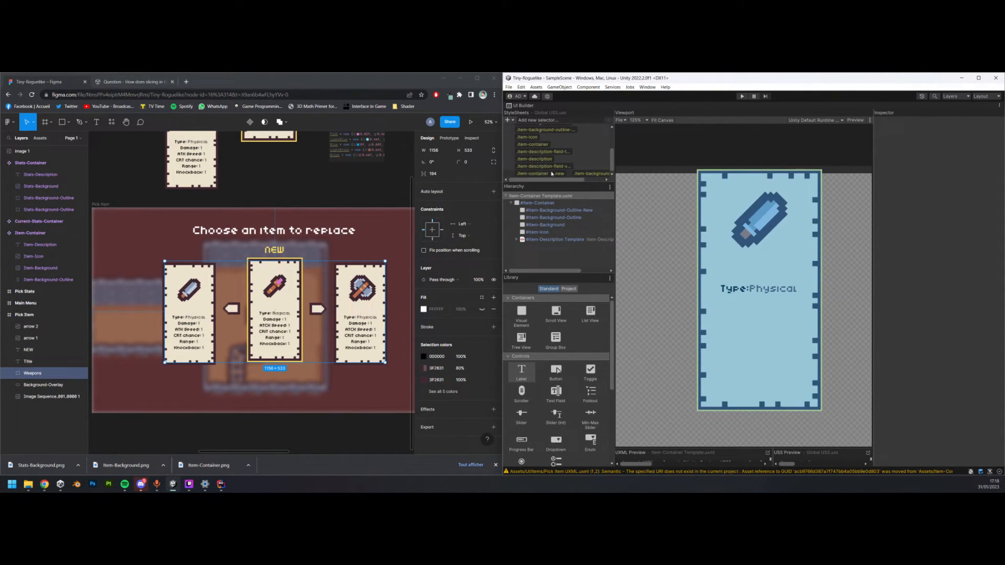
{"action": "scroll", "coordinate": [982, 271], "scroll_direction": "up", "scroll_amount": 10}
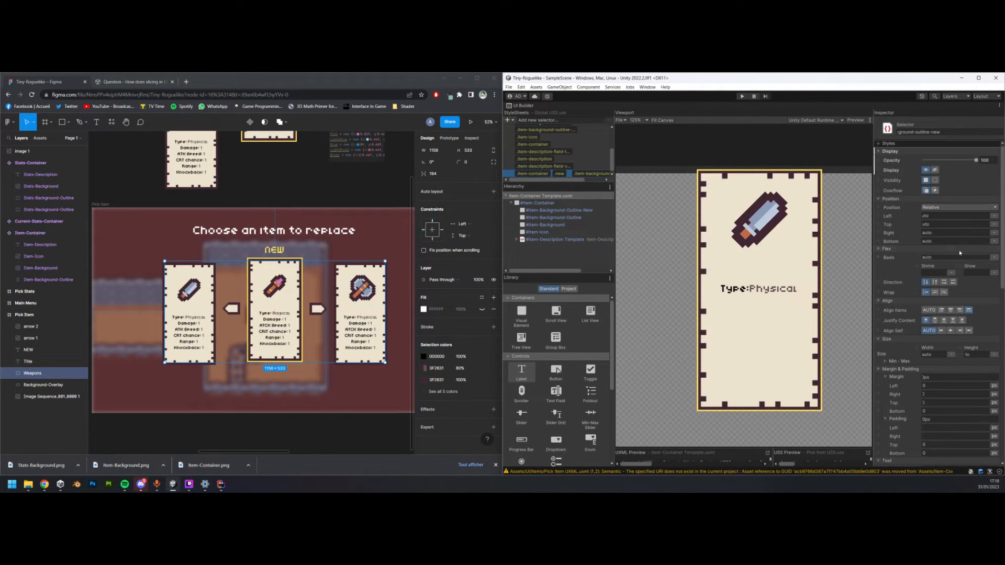
{"action": "right_click", "coordinate": [905, 168]}
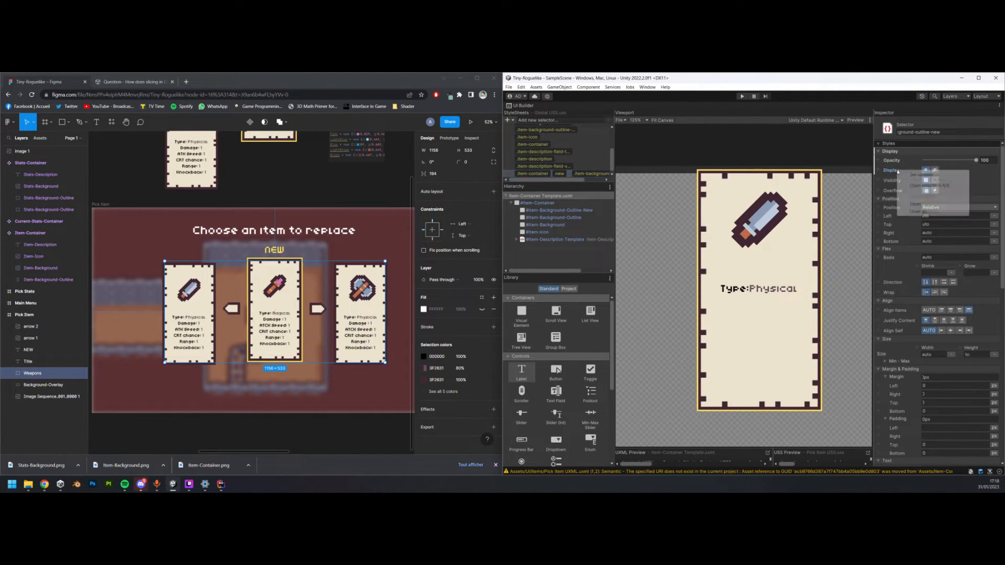
{"action": "left_click", "coordinate": [937, 206]}
- Open the .item-background-outline-new selector from the Item-Background-Outline-New element and unset its display property
{"action": "left_click", "coordinate": [558, 210]}
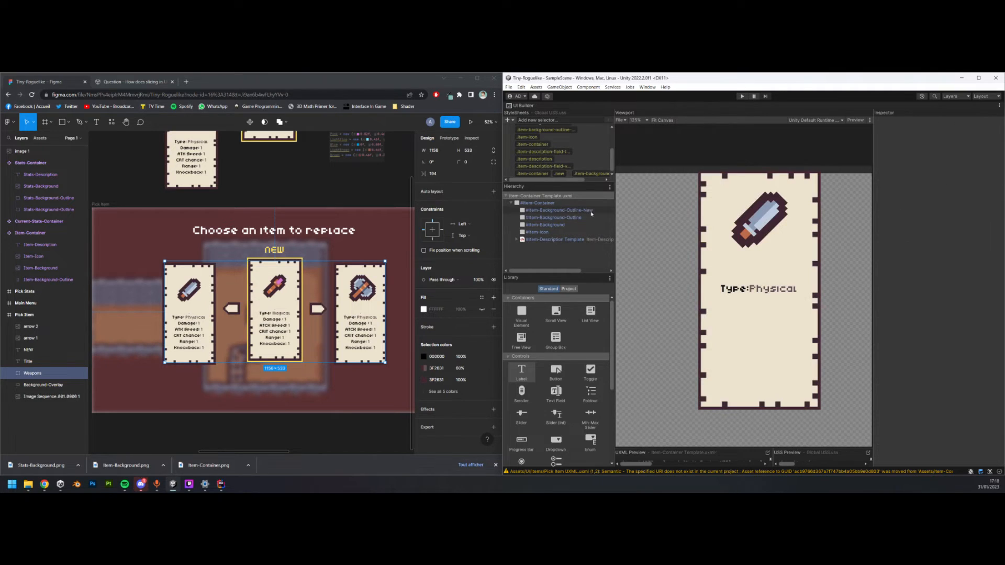
{"action": "double_click", "coordinate": [917, 236]}
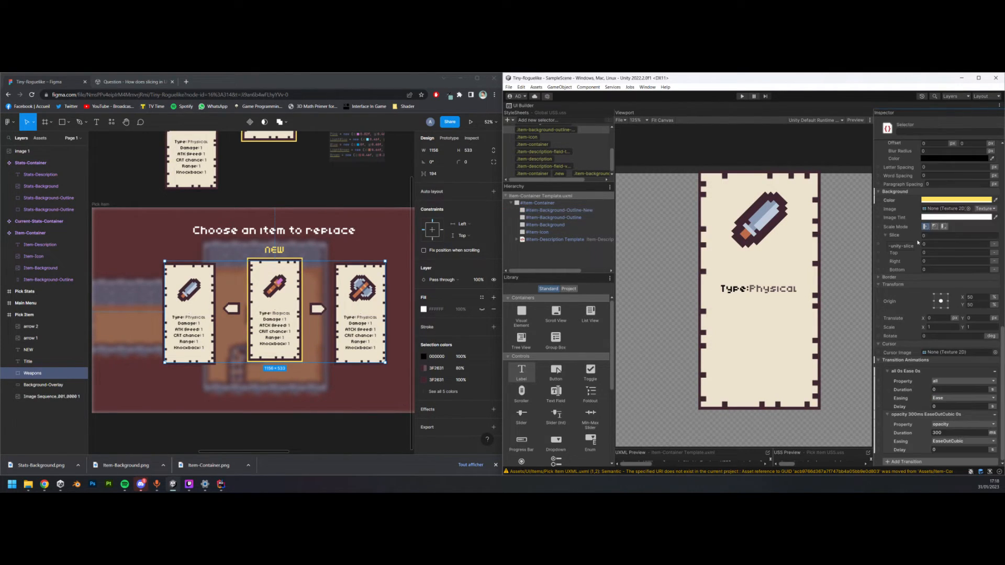
{"action": "scroll", "coordinate": [944, 242], "scroll_direction": "up", "scroll_amount": 1}
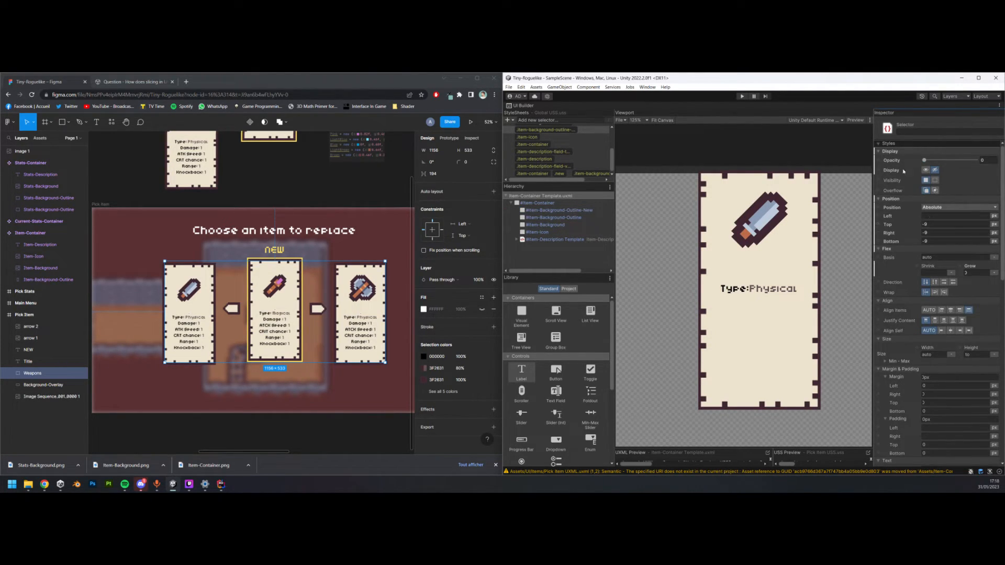
{"action": "right_click", "coordinate": [892, 175]}
{"action": "left_click", "coordinate": [911, 208]}
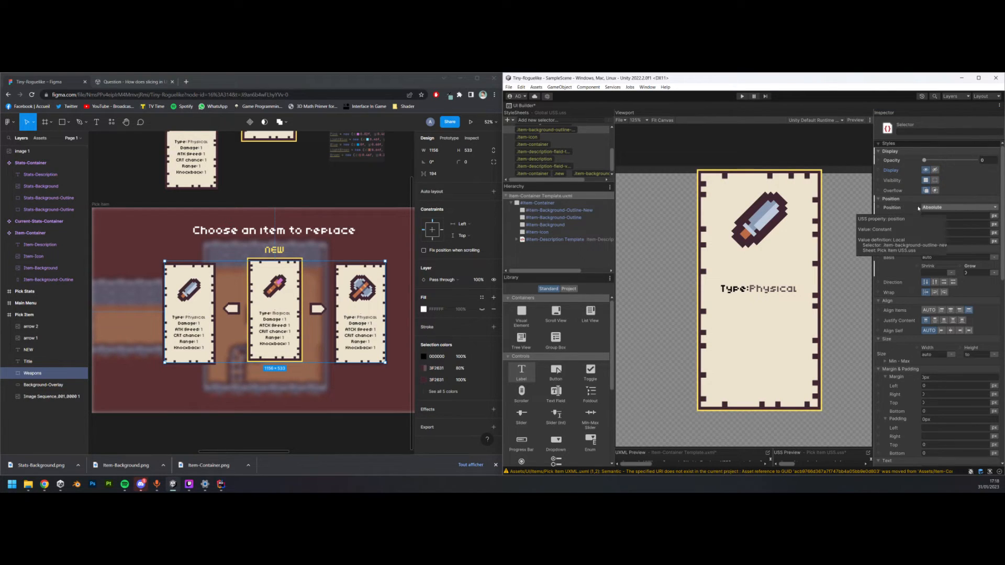
- Test the outline's opacity fade by removing the style class new from Item-Container and adding it back, twice
{"action": "left_click", "coordinate": [540, 203]}
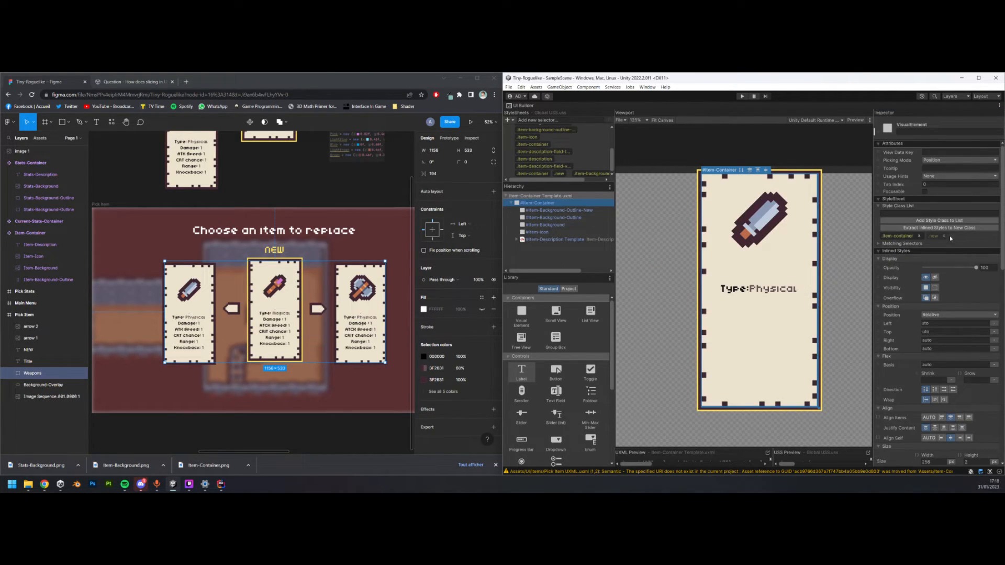
{"action": "left_click", "coordinate": [945, 236]}
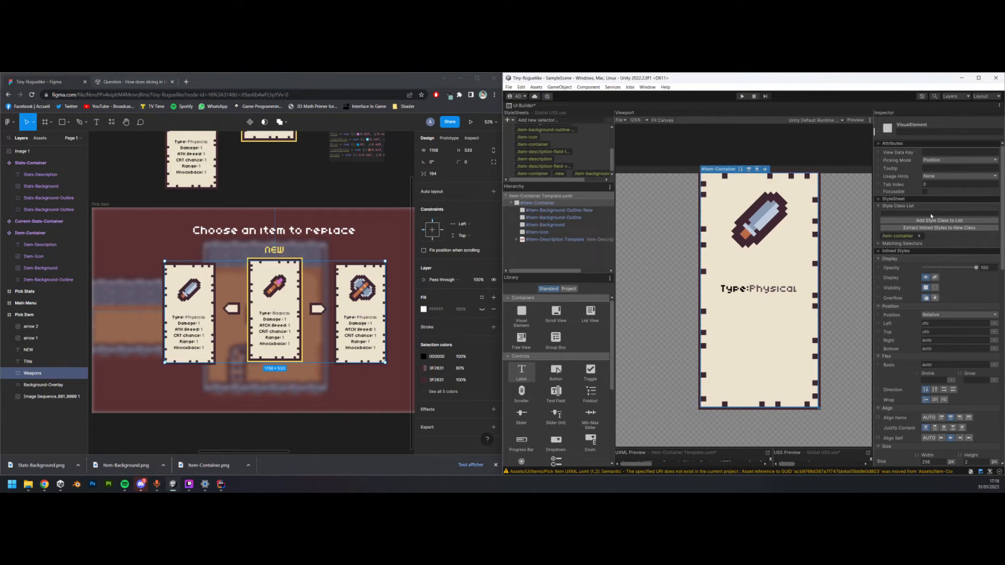
{"action": "type", "text": "new"}
{"action": "key", "text": "Return"}
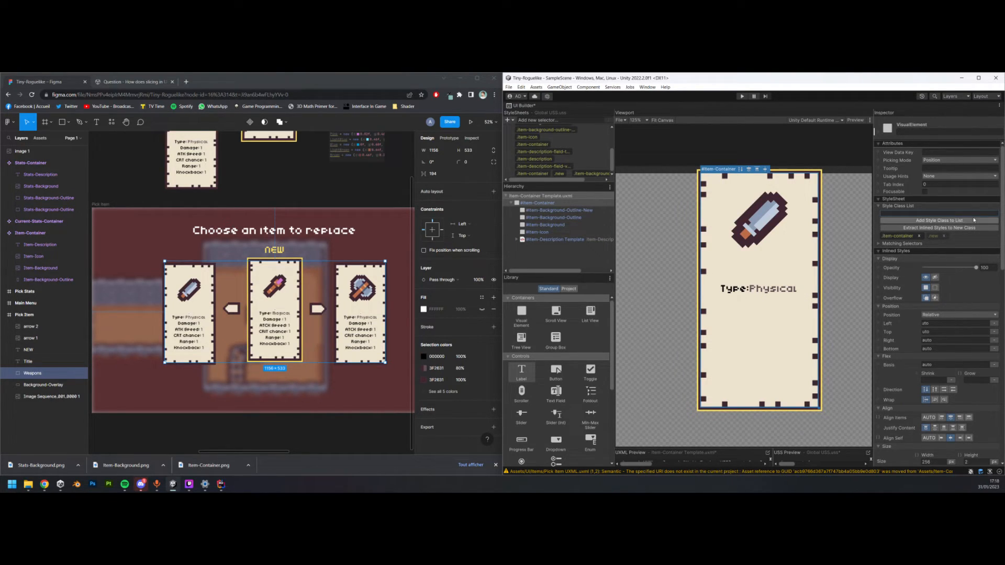
{"action": "left_click", "coordinate": [946, 237]}
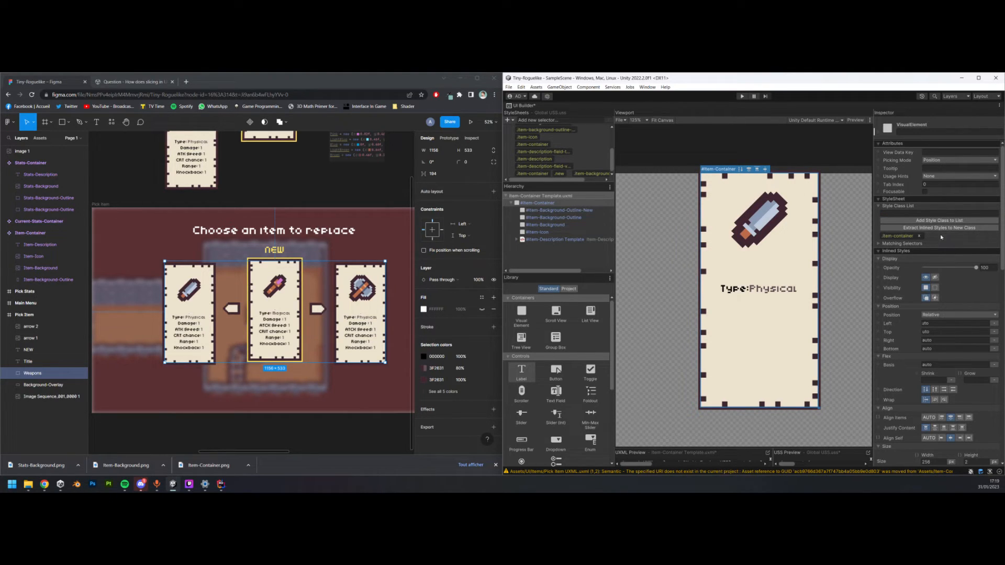
{"action": "type", "text": "new"}
{"action": "key", "text": "Return"}
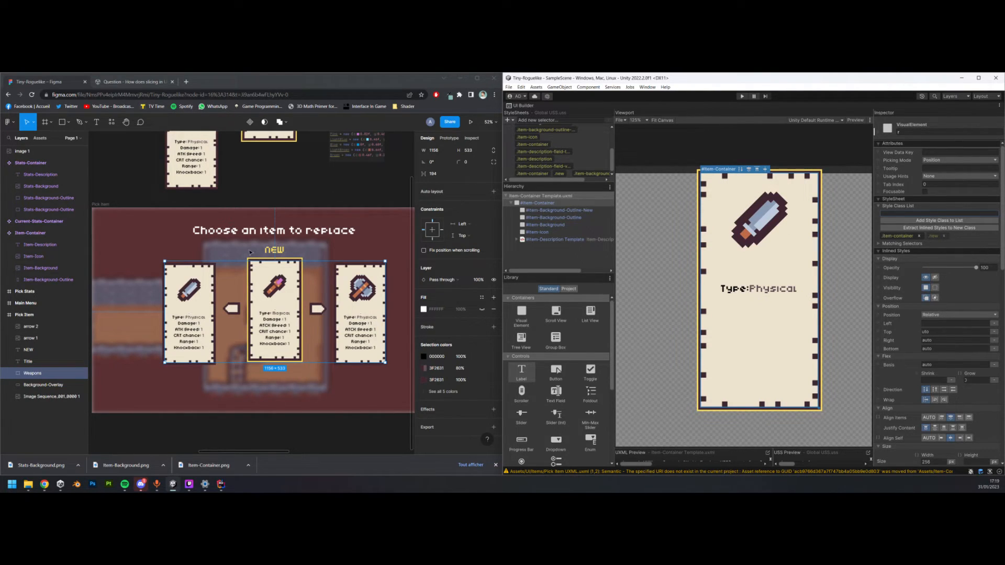
- Add a Label inside Item-Container below the item description template, and select the NEW text in the Figma design for reference
{"action": "scroll", "coordinate": [269, 251], "scroll_direction": "up", "scroll_amount": 5, "text": "ctrl"}
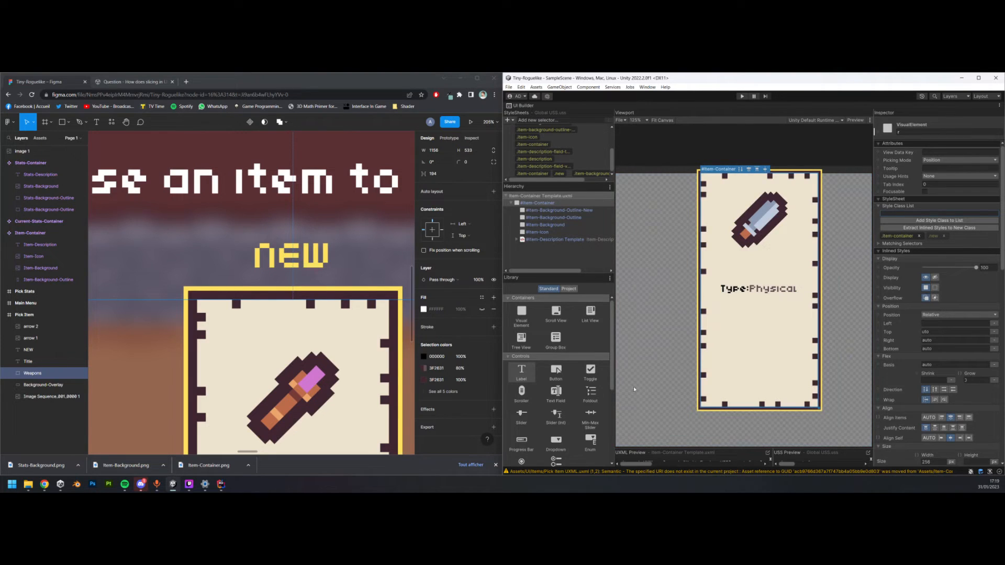
{"action": "left_click_drag", "start_coordinate": [521, 372], "coordinate": [554, 205]}
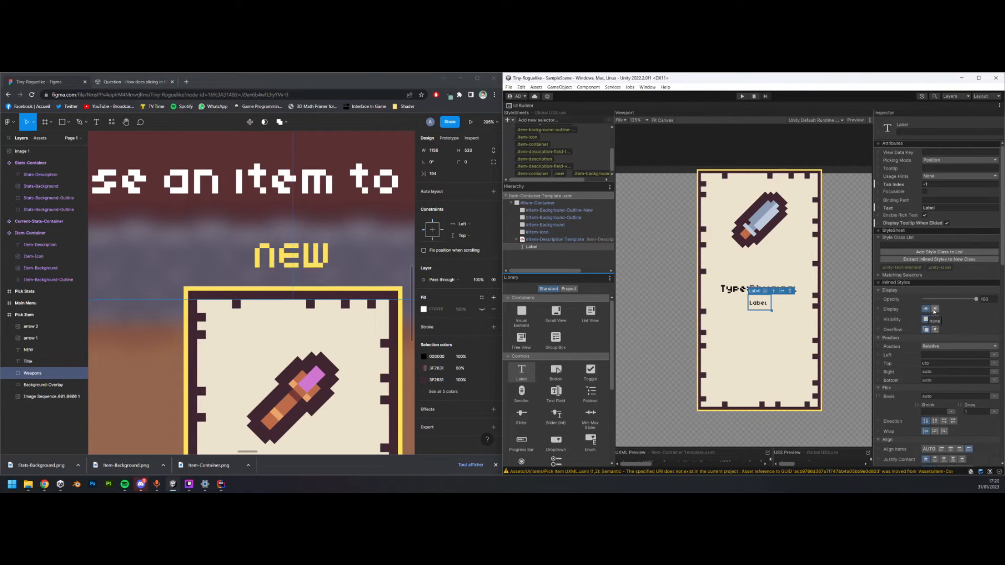
{"action": "left_click", "coordinate": [28, 349]}
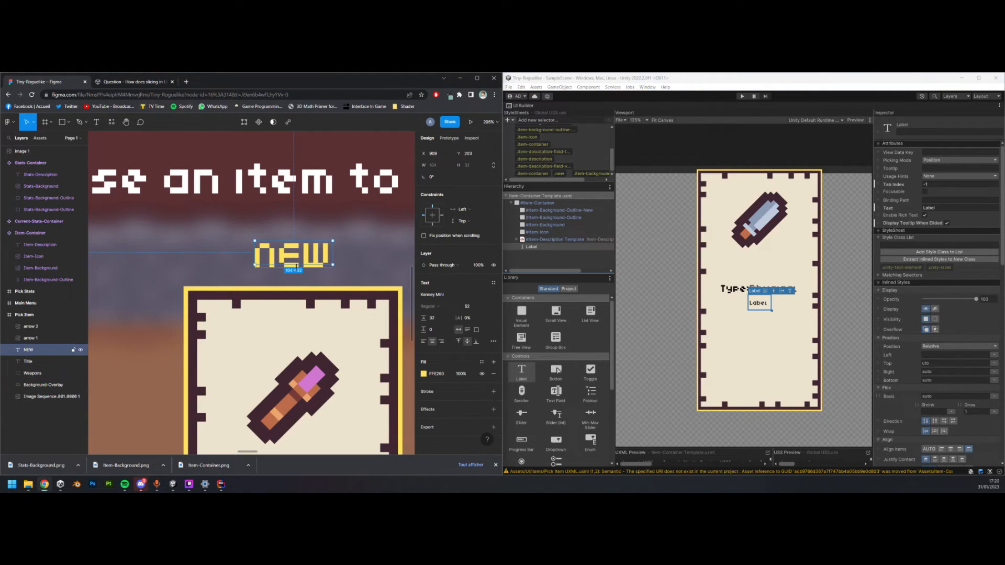
{"action": "scroll", "coordinate": [966, 355], "scroll_direction": "down", "scroll_amount": 5}
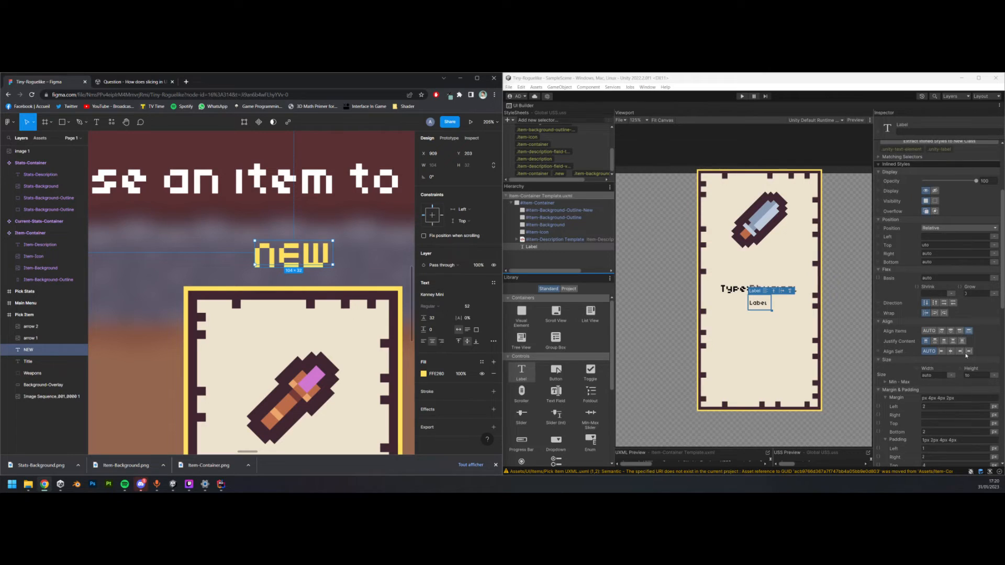
{"action": "scroll", "coordinate": [966, 356], "scroll_direction": "up", "scroll_amount": 5}
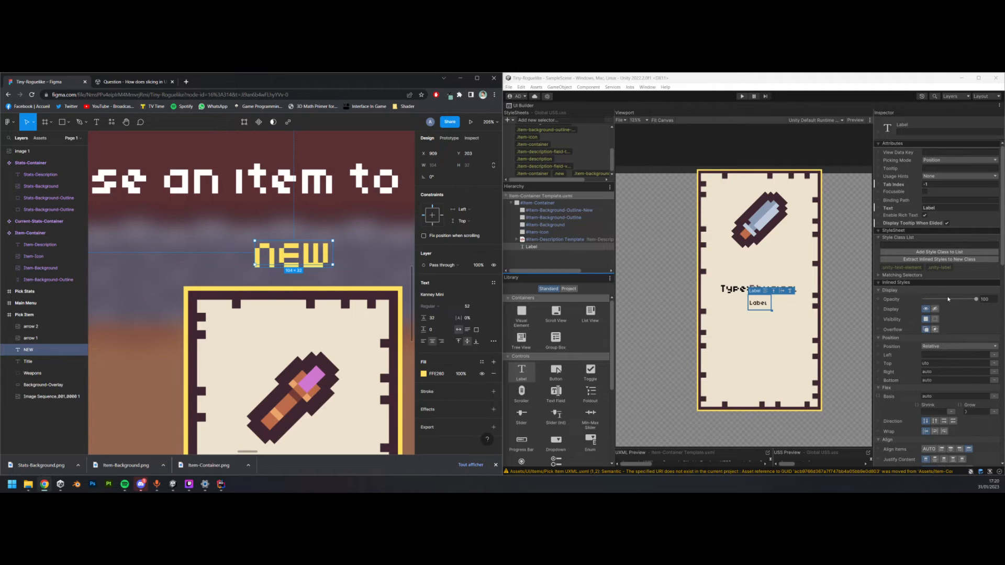
- Extract the new label's inlined styles to a new style class named item-new
{"action": "left_click", "coordinate": [907, 244]}
{"action": "type", "text": "item"}
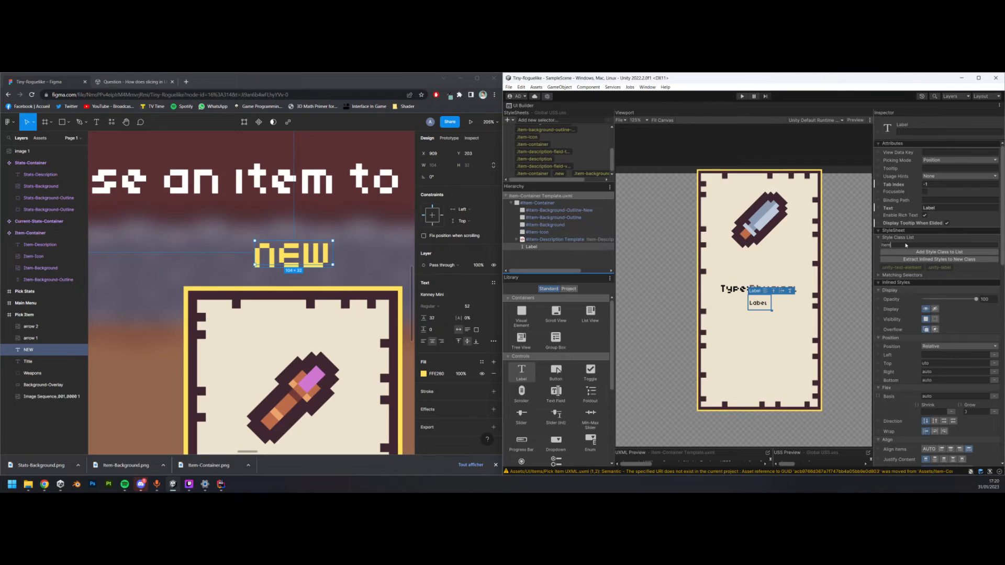
{"action": "key", "text": "BackSpace"}
{"action": "key", "text": "BackSpace"}
{"action": "key", "text": "BackSpace"}
{"action": "key", "text": "BackSpace"}
{"action": "type", "text": "item-new"}
{"action": "left_click", "coordinate": [968, 261]}
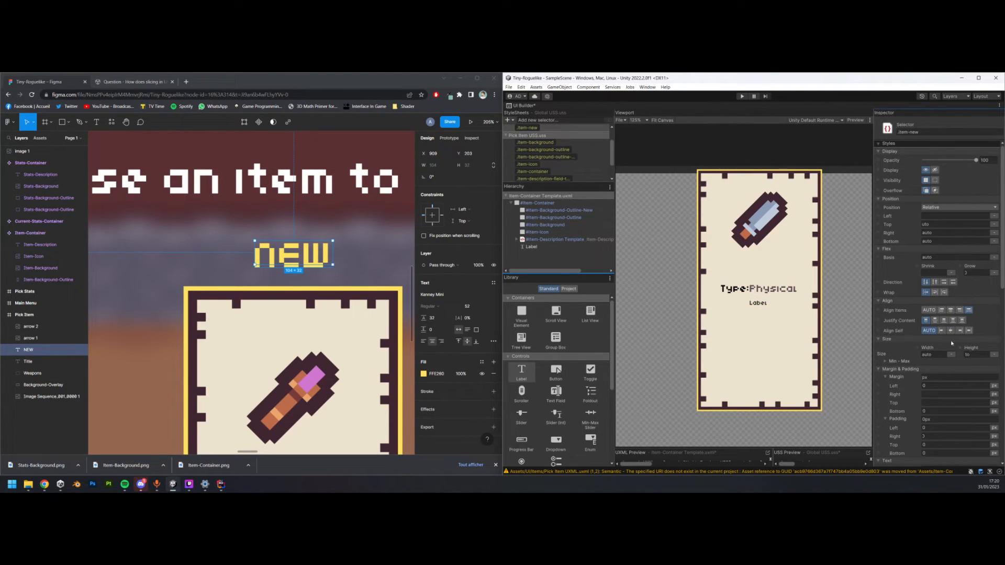
- Set the .item-new selector's position to Absolute with a top offset of -47 px
{"action": "left_click", "coordinate": [939, 208]}
{"action": "left_click", "coordinate": [946, 222]}
{"action": "key", "text": "alt"}
{"action": "left_click", "coordinate": [921, 225]}
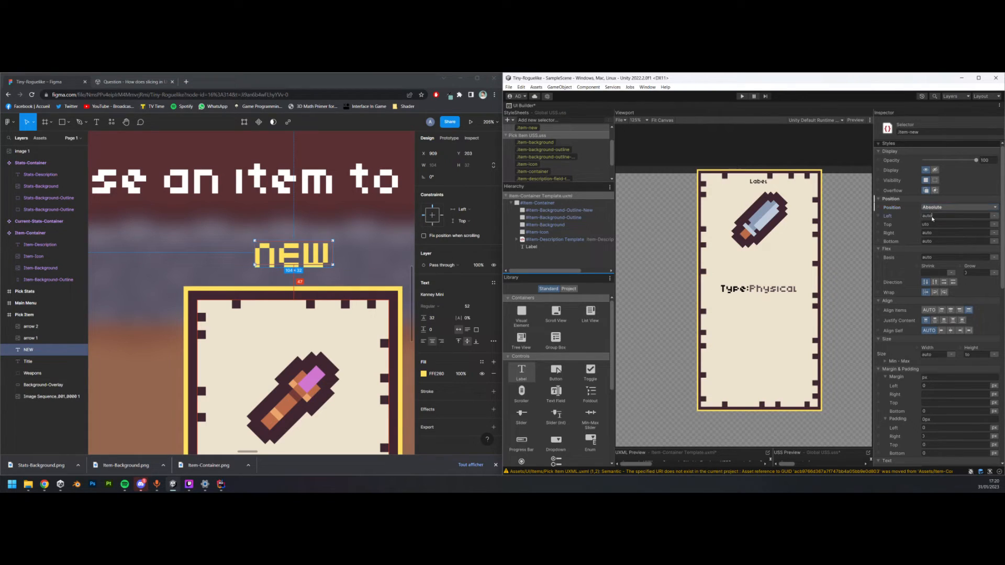
{"action": "key", "text": "ctrl+a"}
{"action": "type", "text": "-47px"}
{"action": "key", "text": "Return"}
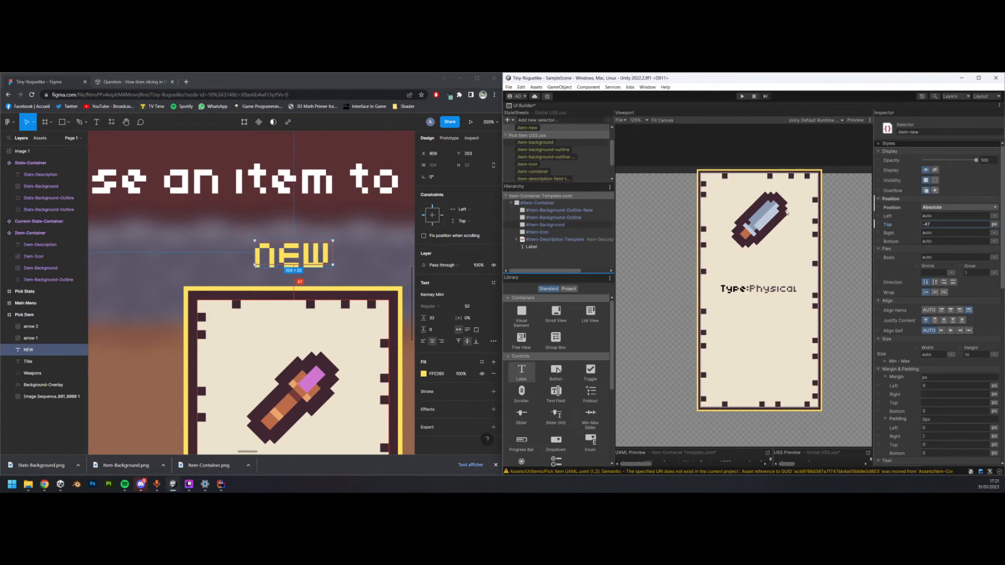
- Give .item-new the yellow text color FFE280 sampled from the Figma NEW text and a font size of 52 px
{"action": "scroll", "coordinate": [953, 359], "scroll_direction": "down", "scroll_amount": 4}
{"action": "scroll", "coordinate": [953, 360], "scroll_direction": "down", "scroll_amount": 3}
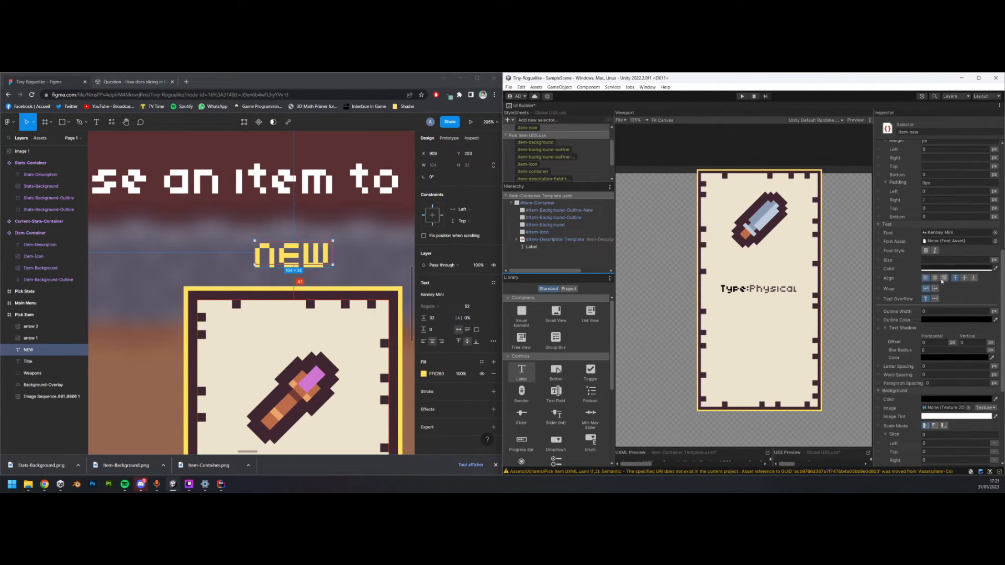
{"action": "left_click", "coordinate": [995, 268]}
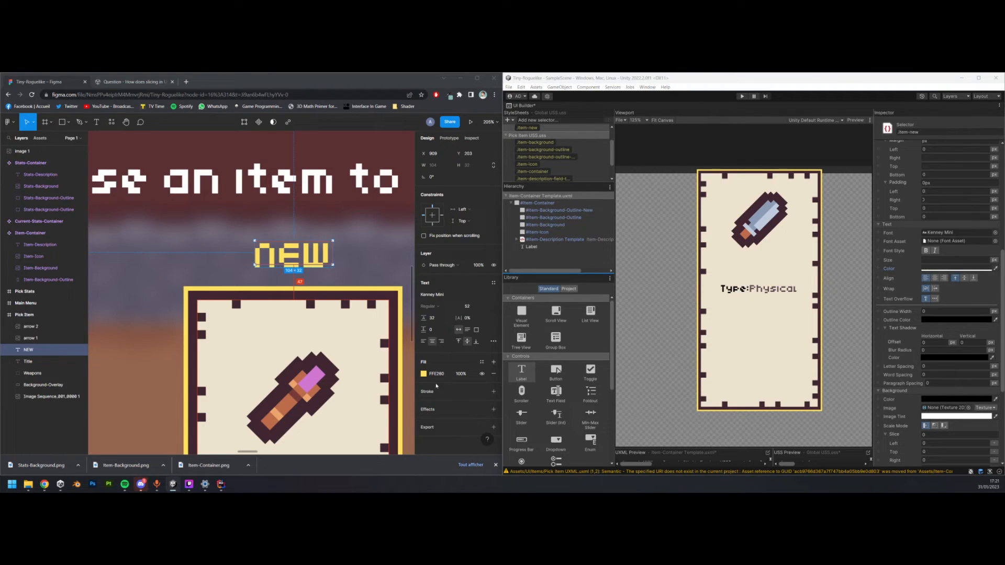
{"action": "left_click", "coordinate": [423, 374]}
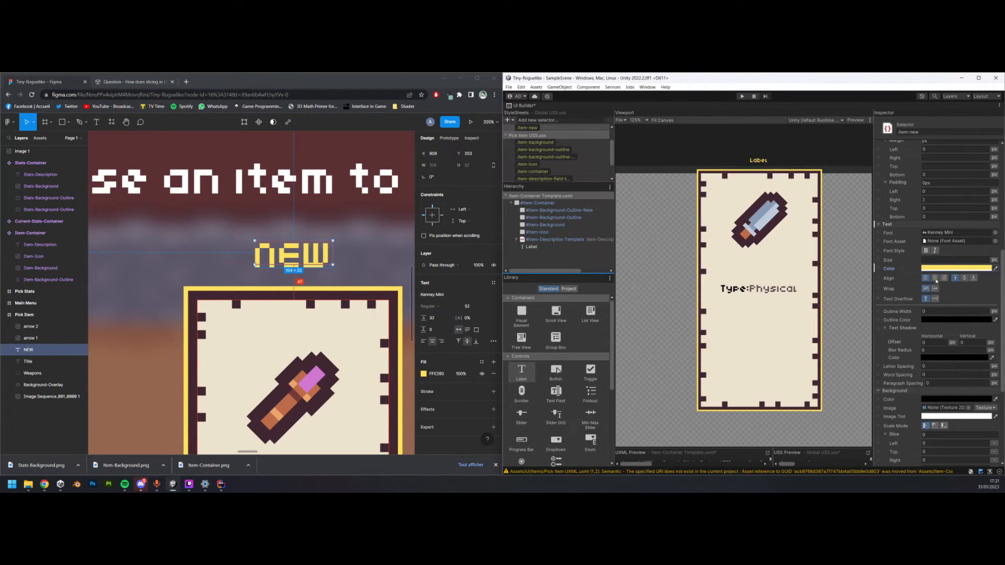
{"action": "left_click", "coordinate": [939, 261]}
{"action": "type", "text": "52"}
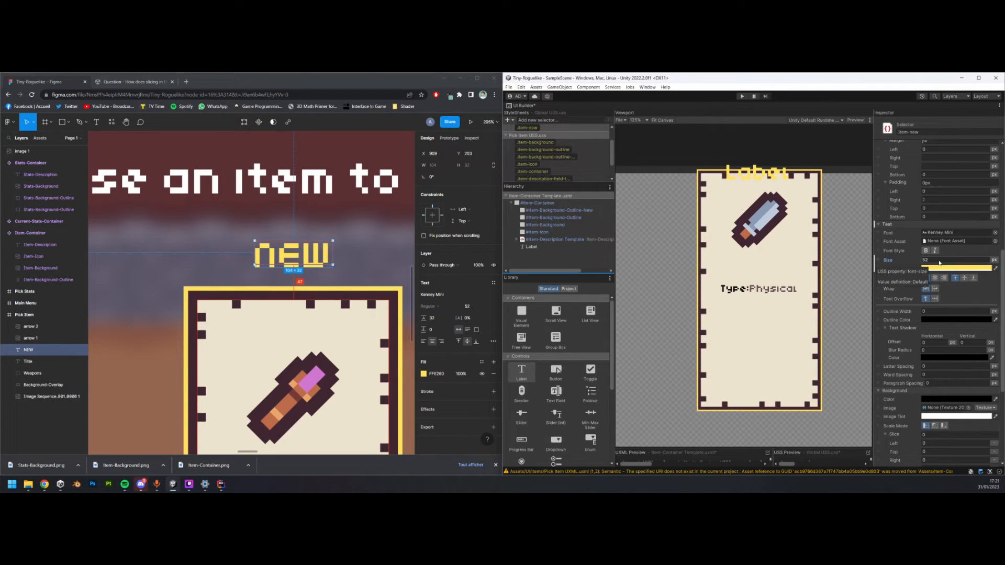
- Try top margins of -18 px and -48 px on .item-new to raise the label above the card
{"action": "scroll", "coordinate": [933, 263], "scroll_direction": "up", "scroll_amount": 3}
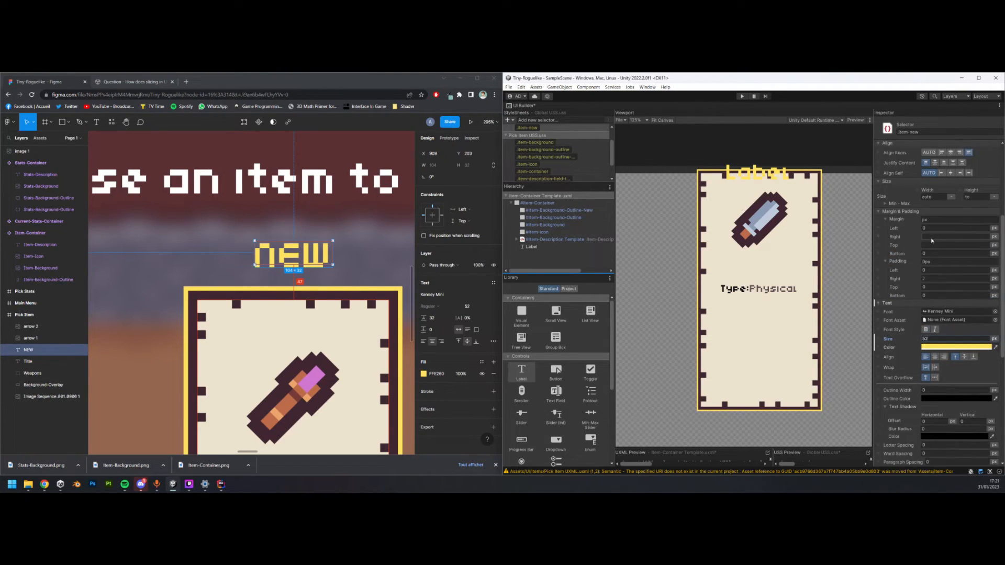
{"action": "mouse_move", "coordinate": [905, 286]}
{"action": "left_mouse_down"}
{"action": "mouse_move", "coordinate": [883, 287]}
{"action": "mouse_move", "coordinate": [924, 292]}
{"action": "left_mouse_up"}
{"action": "type", "text": "-18"}
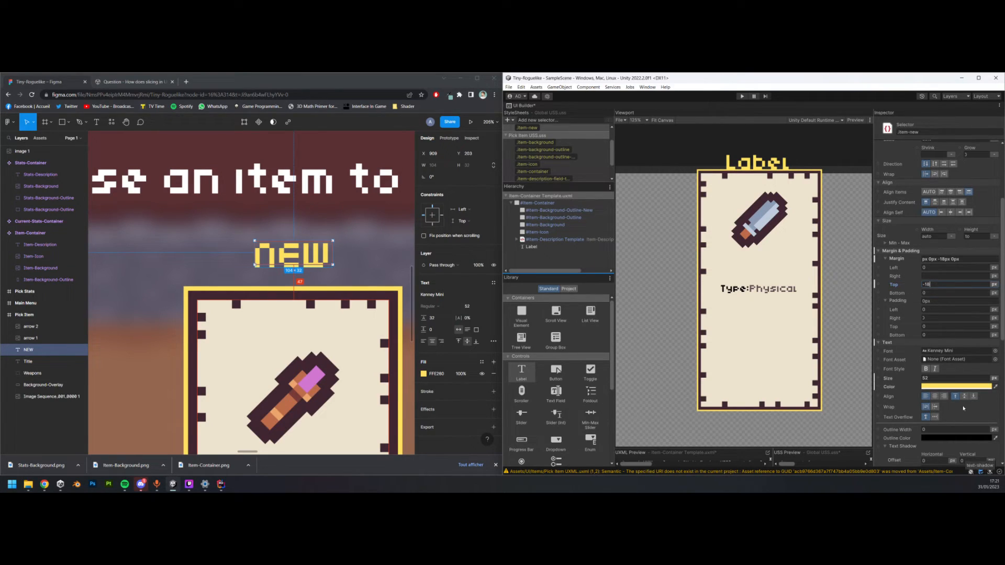
{"action": "left_click", "coordinate": [945, 285]}
{"action": "left_click_drag", "start_coordinate": [899, 287], "coordinate": [889, 287]}
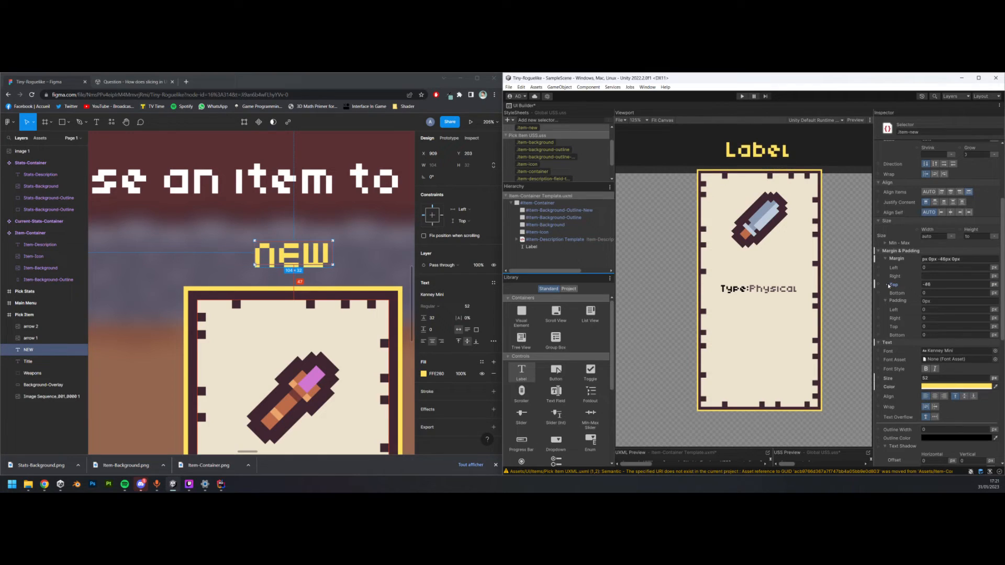
- Calculate -18-47 in a new browser tab, set the .item-new top margin to -65 px, and return to the Figma design
{"action": "left_click", "coordinate": [186, 82]}
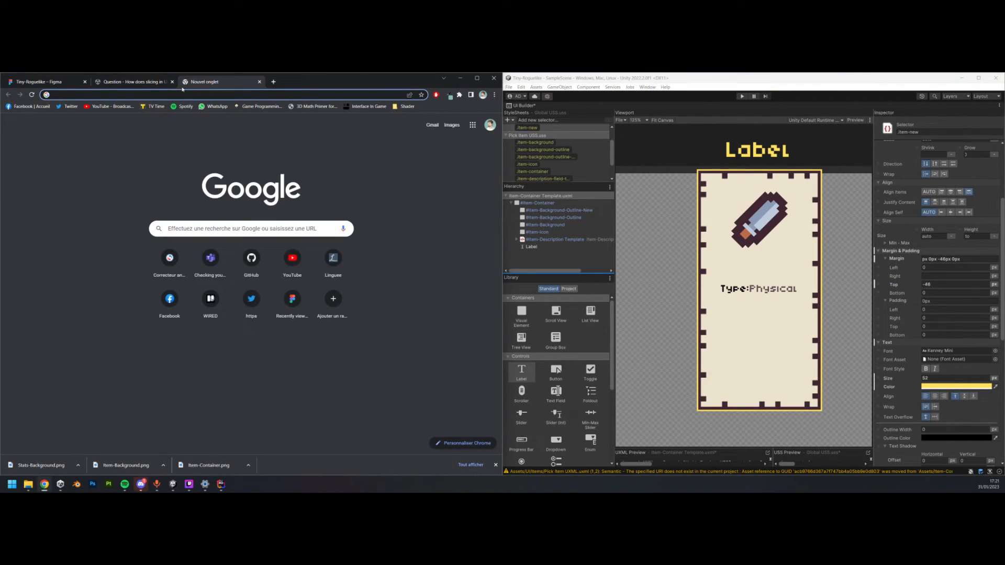
{"action": "type", "text": "-18-47"}
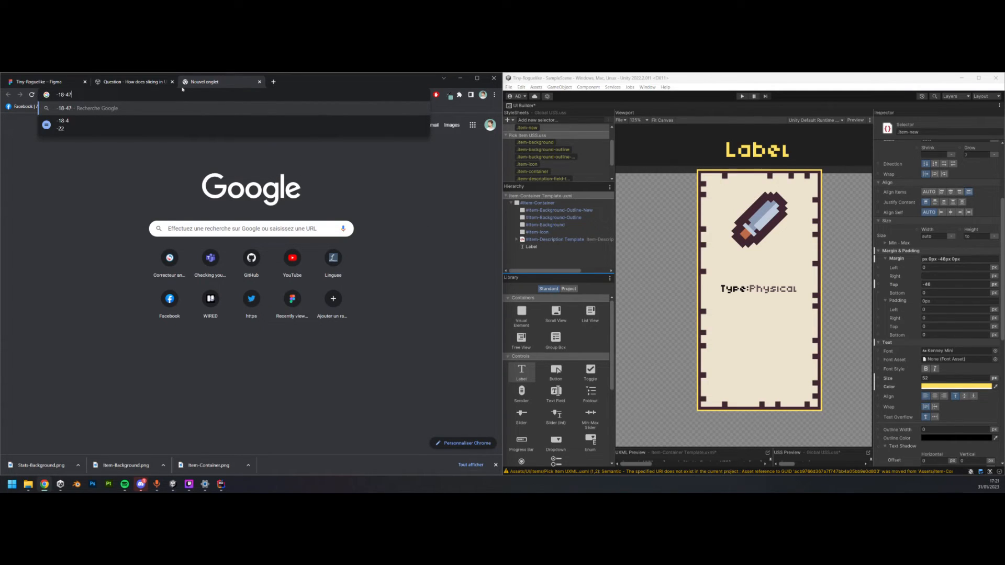
{"action": "left_click", "coordinate": [936, 284]}
{"action": "left_click_drag", "start_coordinate": [936, 285], "coordinate": [892, 256]}
{"action": "type", "text": "-65"}
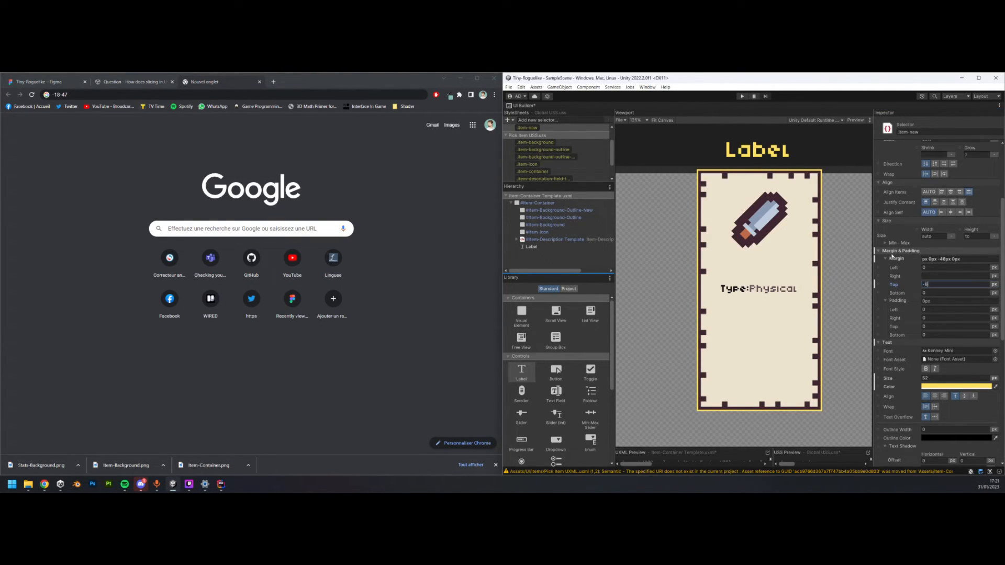
{"action": "key", "text": "Return"}
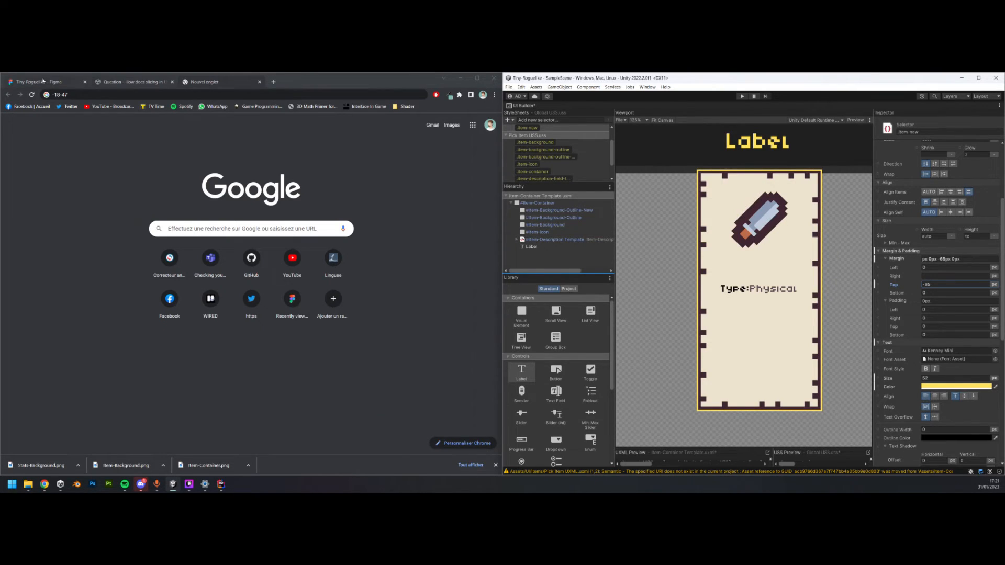
{"action": "left_click", "coordinate": [43, 81]}
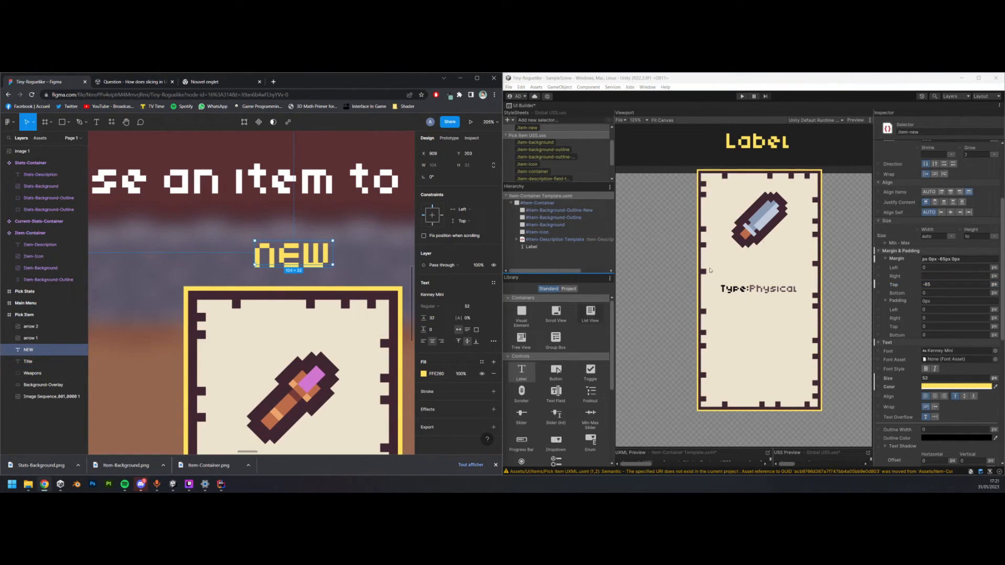
- Rename the label above the card as Item-New in the hierarchy
{"action": "left_click", "coordinate": [758, 141]}
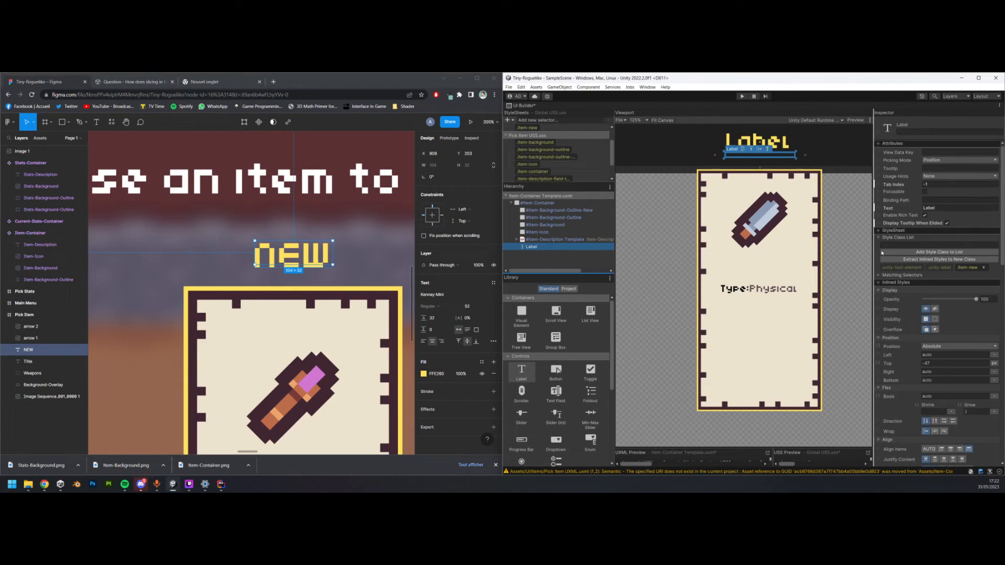
{"action": "left_click", "coordinate": [929, 208]}
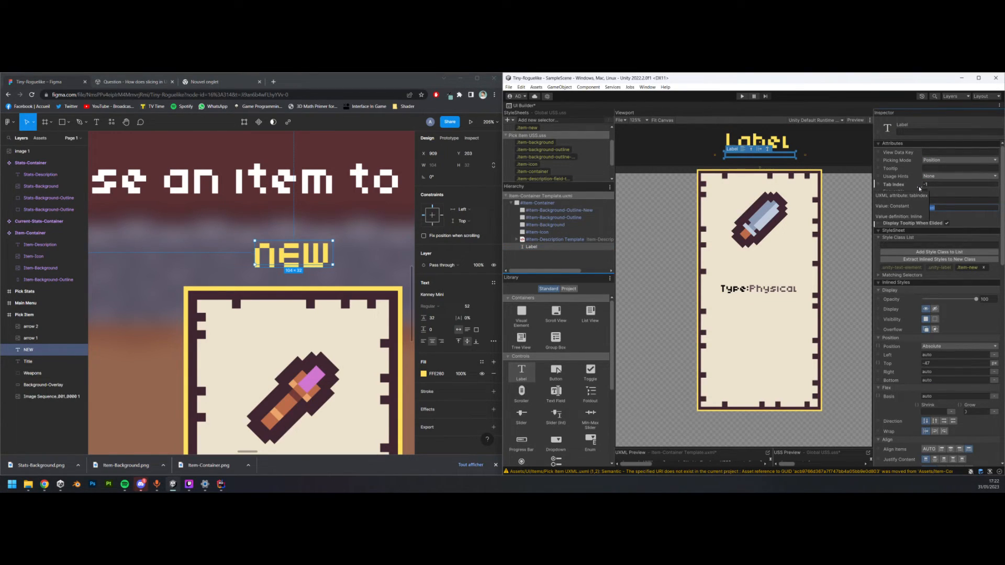
{"action": "type", "text": "Item"}
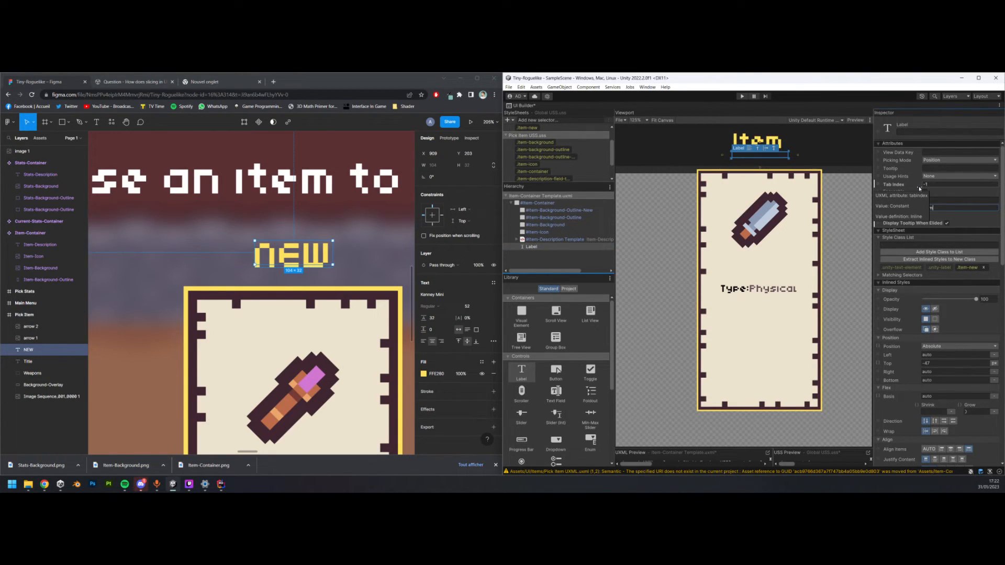
{"action": "type", "text": "-"}
{"action": "left_click", "coordinate": [532, 246]}
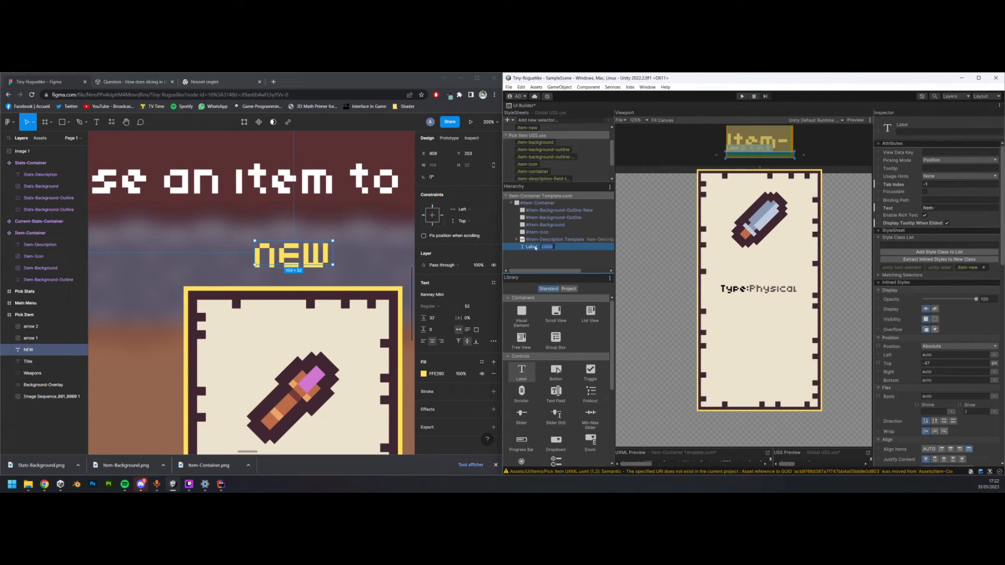
{"action": "type", "text": "Item-New"}
{"action": "key", "text": "Return"}
- Set the text of the Item-New label to NEW
{"action": "left_click", "coordinate": [945, 209]}
{"action": "type", "text": "NE"}
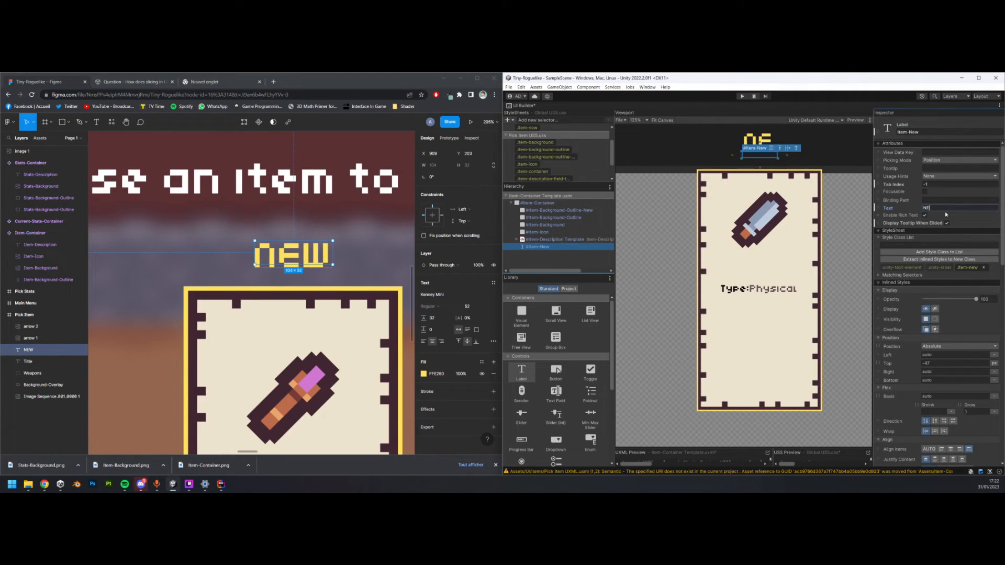
{"action": "type", "text": "W"}
{"action": "key", "text": "Return"}
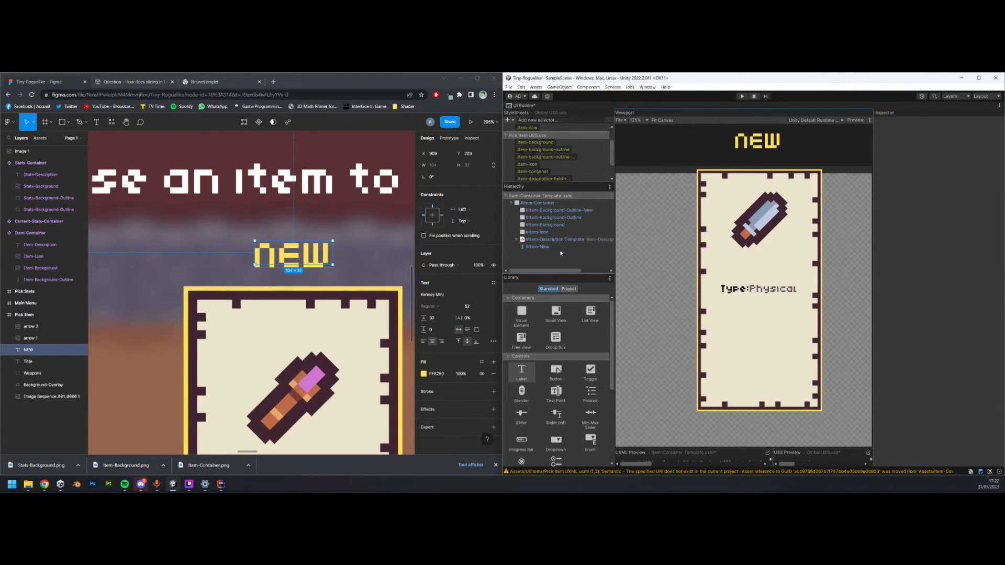
- Open the .item-new style class, undo its margin reset, and set its padding to 0 px
{"action": "double_click", "coordinate": [967, 268]}
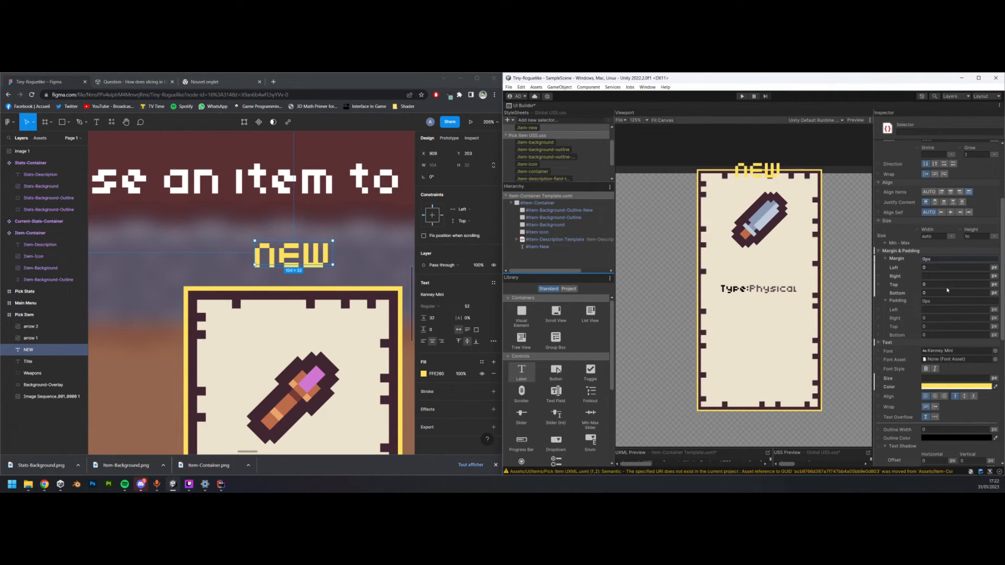
{"action": "key", "text": "ctrl+z"}
{"action": "left_click", "coordinate": [949, 277]}
{"action": "left_click", "coordinate": [943, 294]}
{"action": "left_click", "coordinate": [939, 302]}
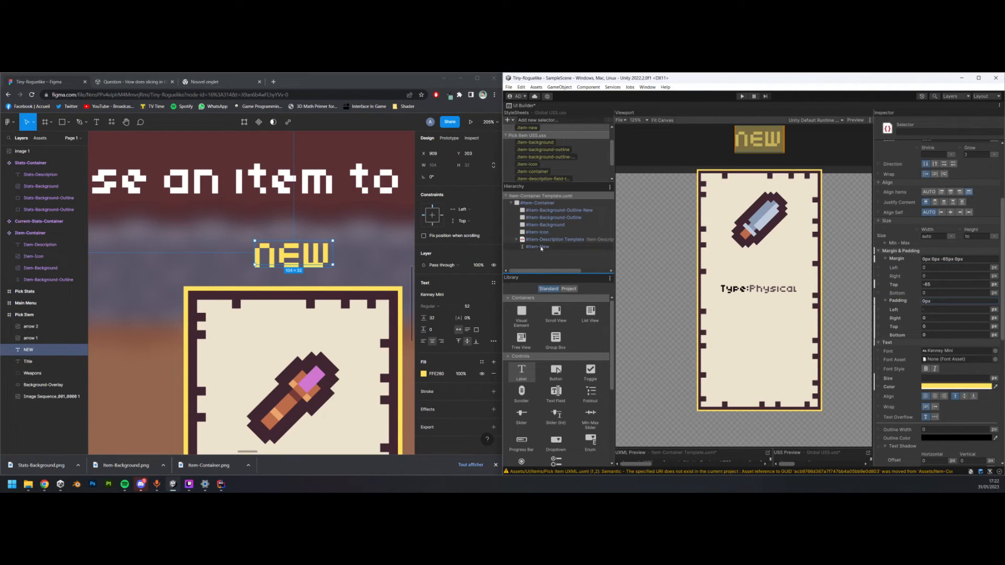
- Set the .item-new margins to 0 px and its top margin to -65 px
{"action": "left_click", "coordinate": [925, 294]}
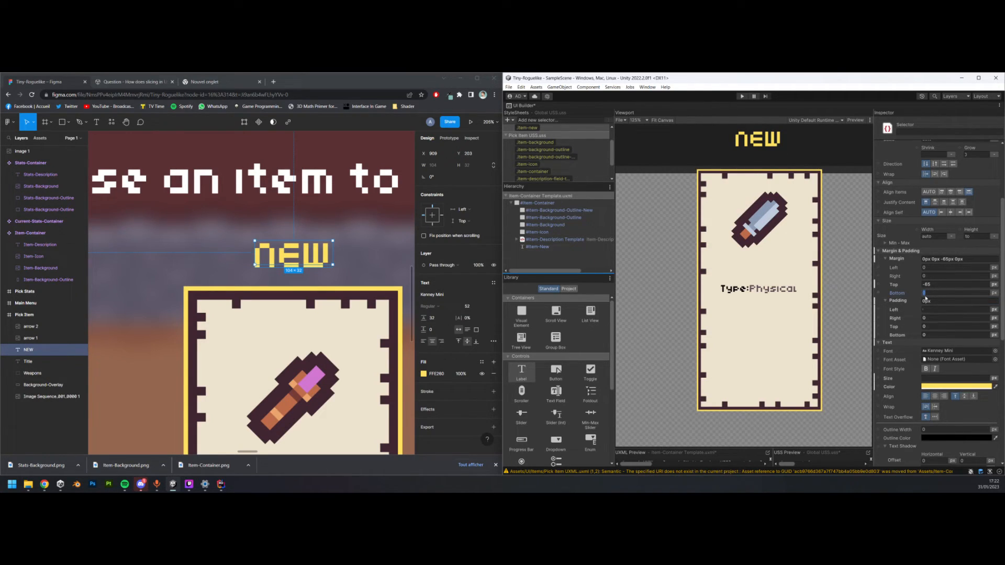
{"action": "type", "text": "0px"}
{"action": "left_click", "coordinate": [946, 285]}
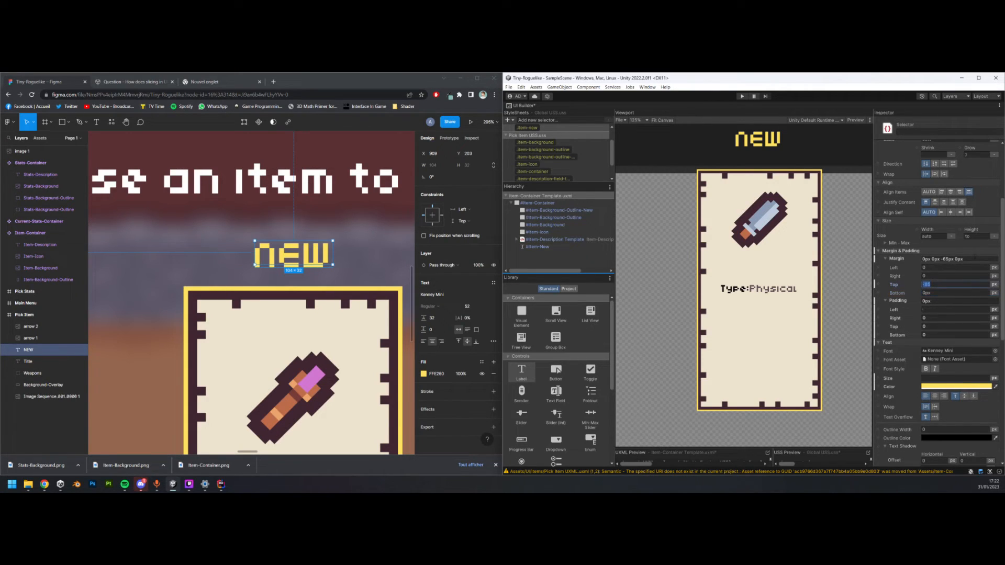
{"action": "left_click", "coordinate": [964, 261]}
{"action": "type", "text": "0"}
{"action": "key", "text": "Return"}
{"action": "left_click", "coordinate": [931, 282]}
{"action": "type", "text": "-65"}
{"action": "key", "text": "Return"}
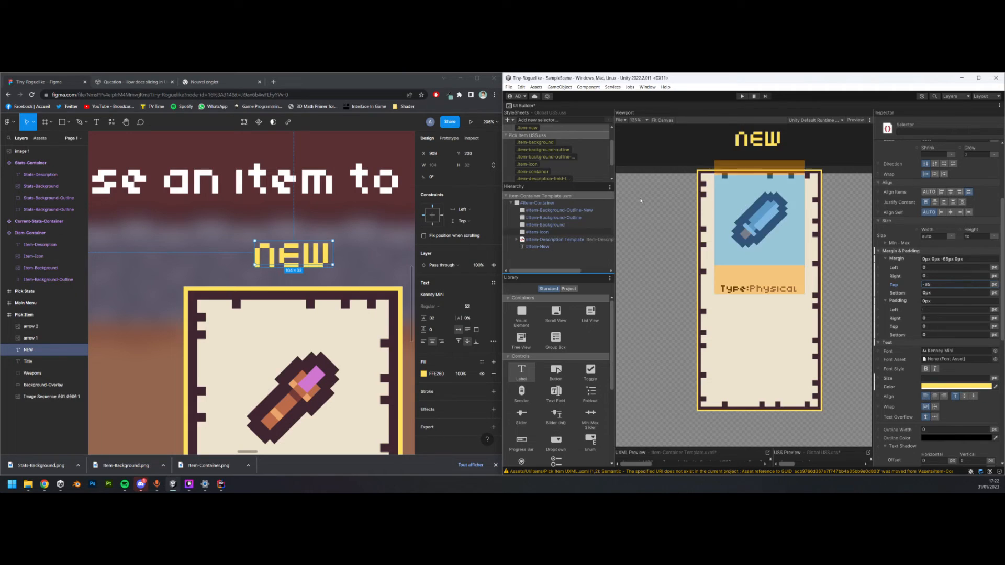
- Examine the Item-New label's position, margin, text and transition settings, along with those of its .item-new class
{"action": "middle_click_drag", "start_coordinate": [677, 163], "coordinate": [665, 212]}
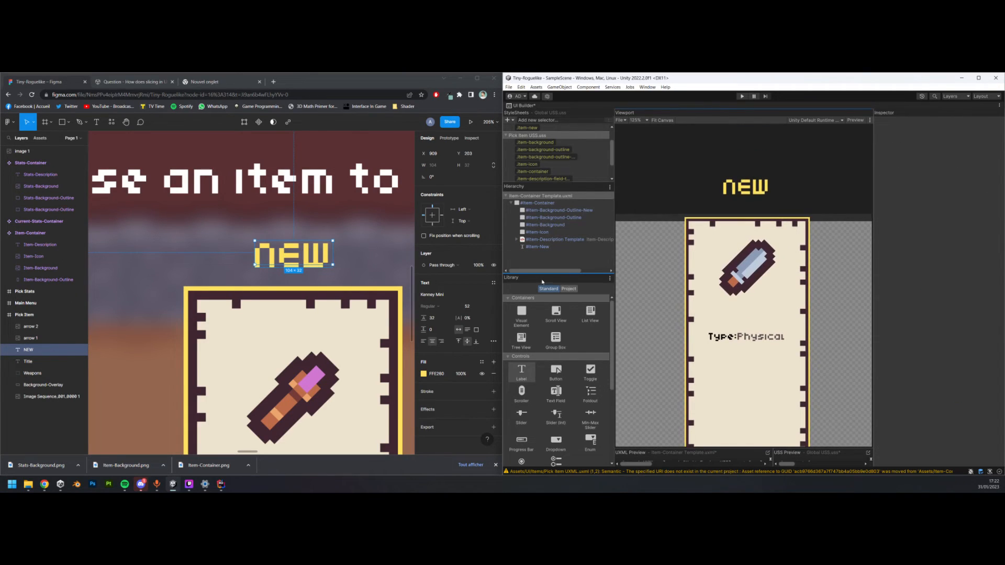
{"action": "left_click", "coordinate": [549, 246]}
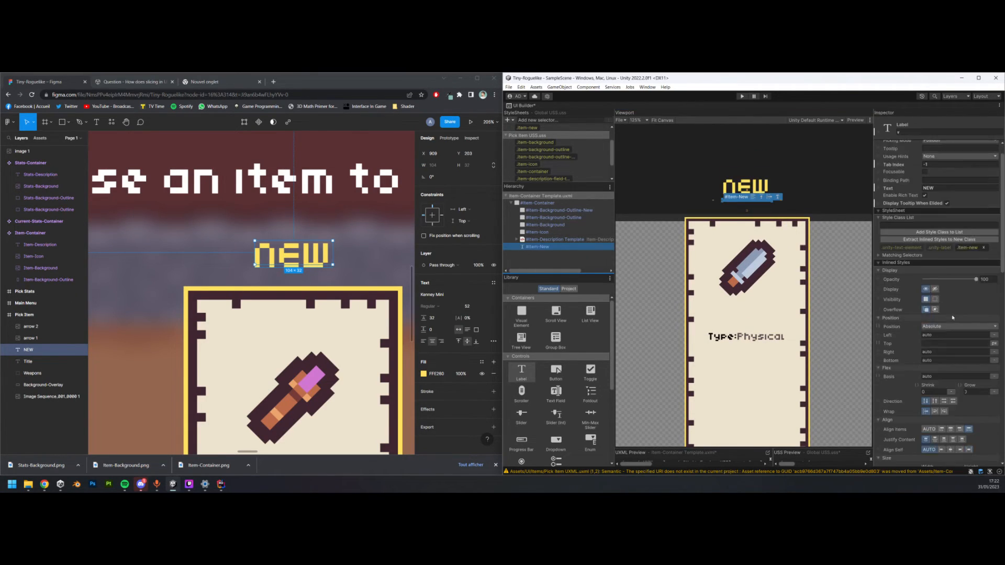
{"action": "scroll", "coordinate": [942, 341], "scroll_direction": "down", "scroll_amount": 2}
{"action": "scroll", "coordinate": [944, 355], "scroll_direction": "up", "scroll_amount": 2}
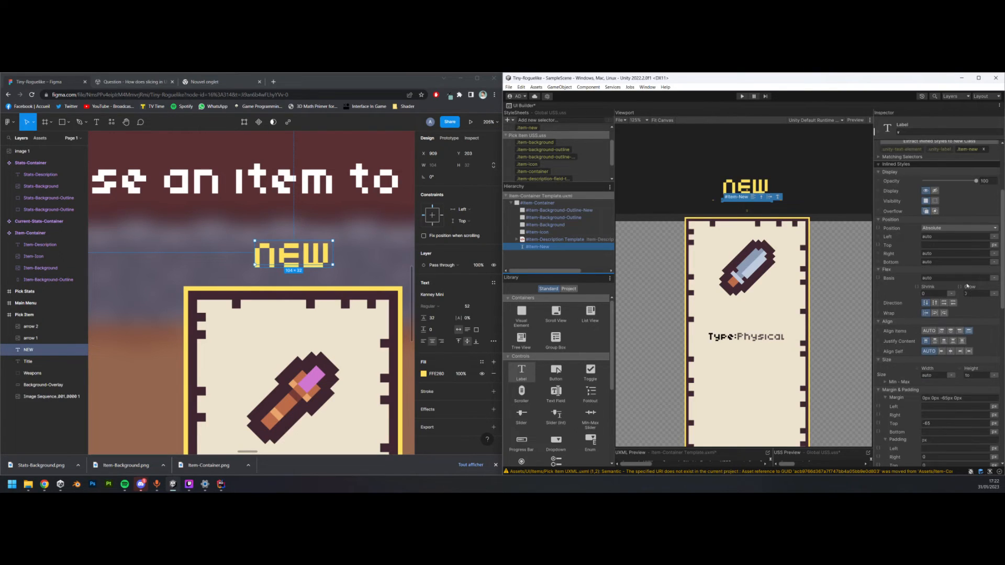
{"action": "double_click", "coordinate": [963, 269]}
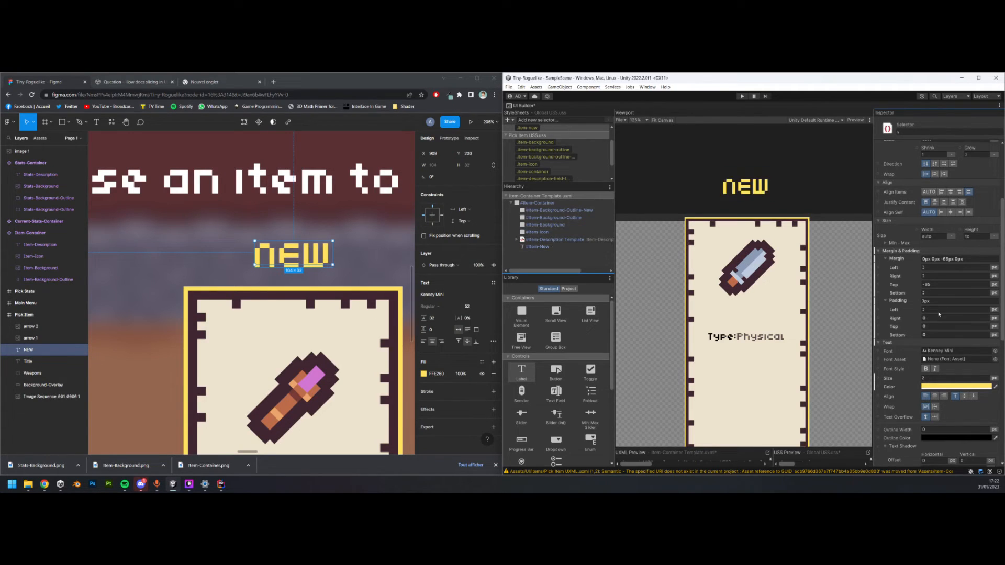
{"action": "scroll", "coordinate": [955, 307], "scroll_direction": "down", "scroll_amount": 5}
{"action": "left_click", "coordinate": [806, 198]}
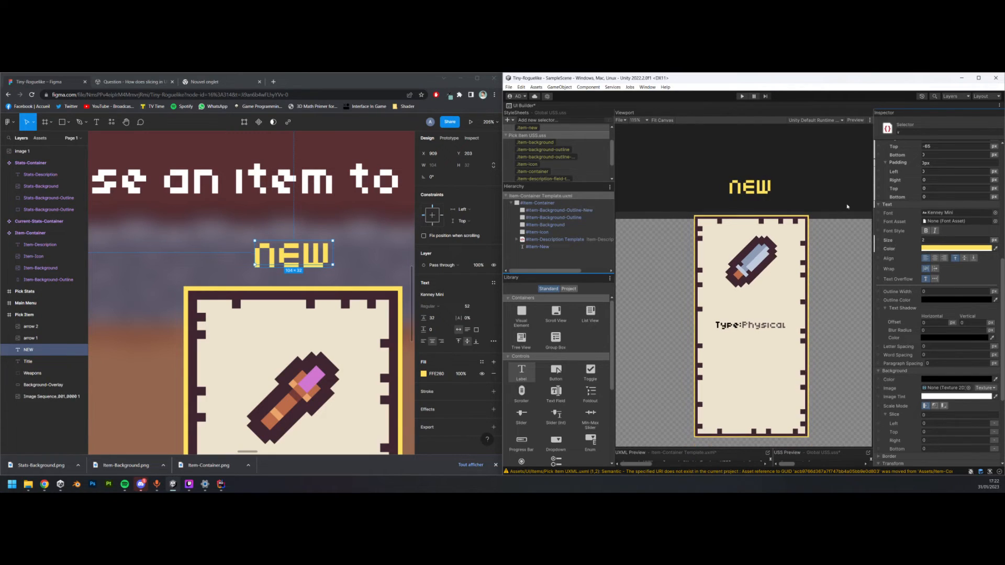
{"action": "scroll", "coordinate": [801, 209], "scroll_direction": "down", "scroll_amount": 3}
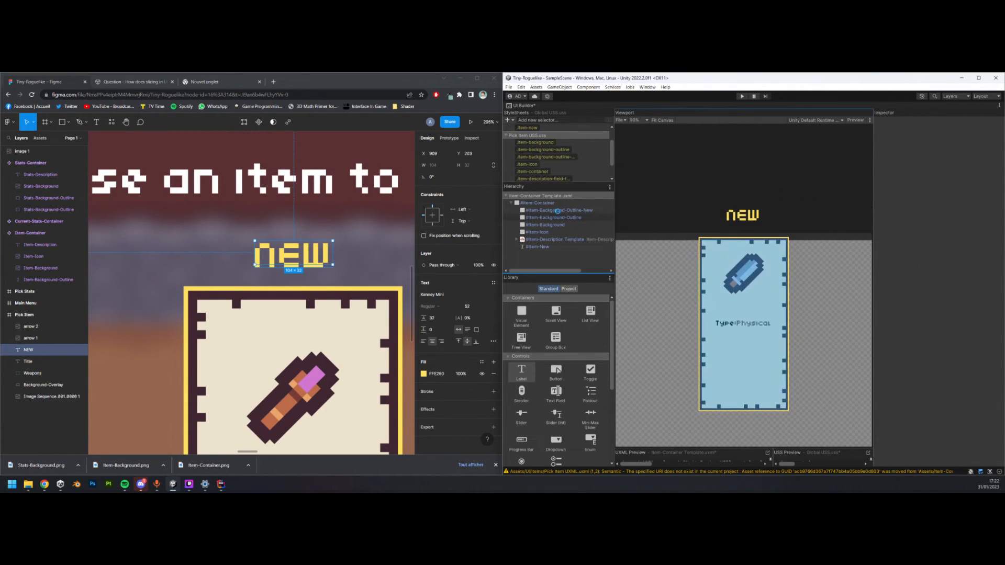
{"action": "left_click", "coordinate": [743, 214]}
{"action": "scroll", "coordinate": [985, 306], "scroll_direction": "down", "scroll_amount": 15}
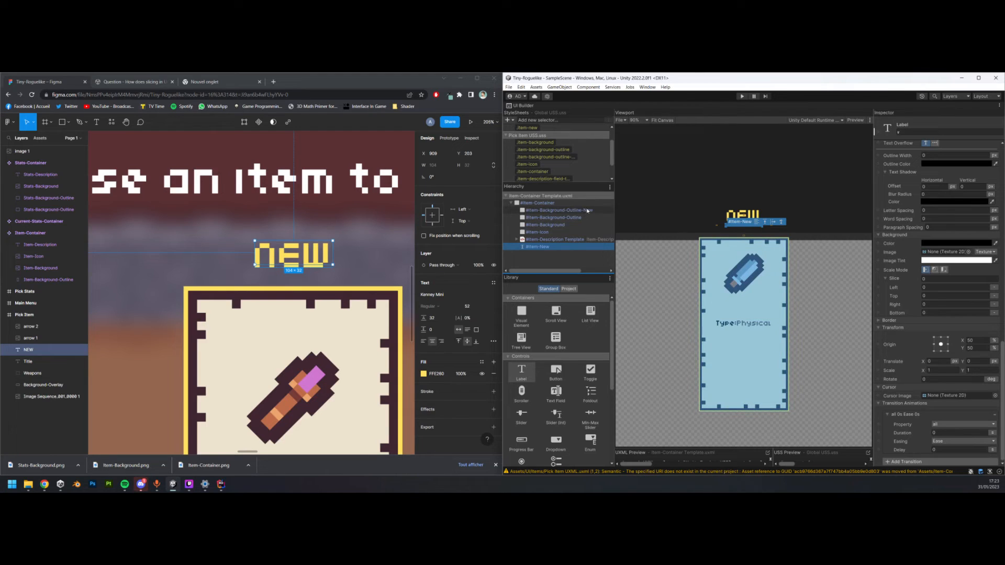
- Inspect the transition animations and display settings of the Item-Background-Outline-New element
{"action": "left_click", "coordinate": [727, 251]}
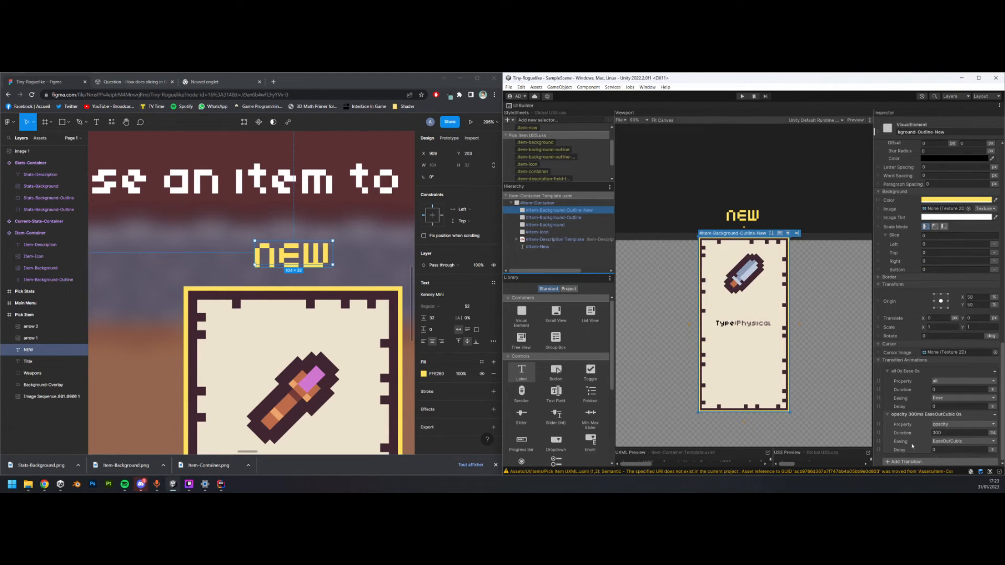
{"action": "scroll", "coordinate": [878, 385], "scroll_direction": "up", "scroll_amount": 5}
{"action": "scroll", "coordinate": [878, 386], "scroll_direction": "up", "scroll_amount": 10}
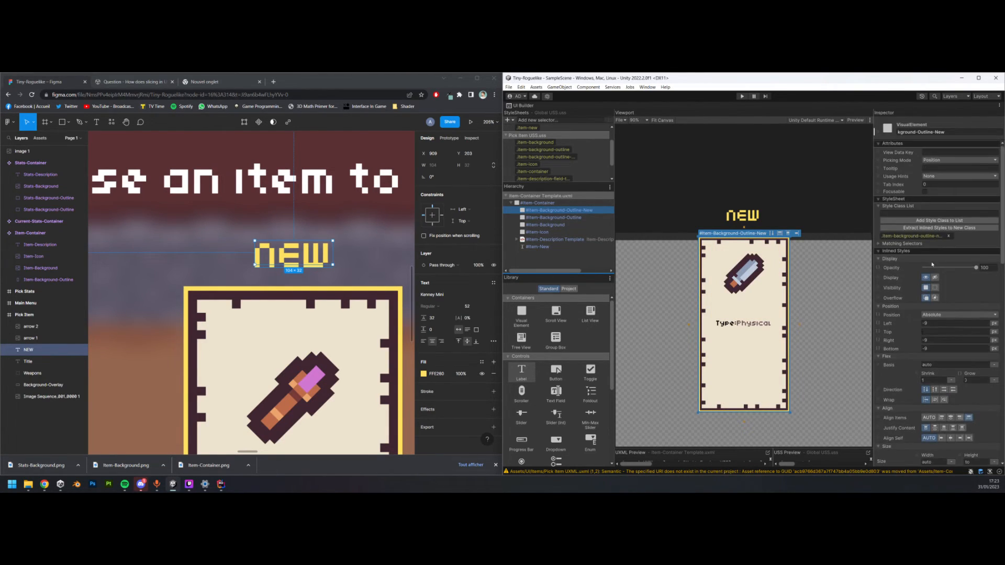
- Bring up the Rider code editor, then move the .item-new selector from Global USS.uss to Pick Item USS.uss and save
{"action": "left_click", "coordinate": [221, 485]}
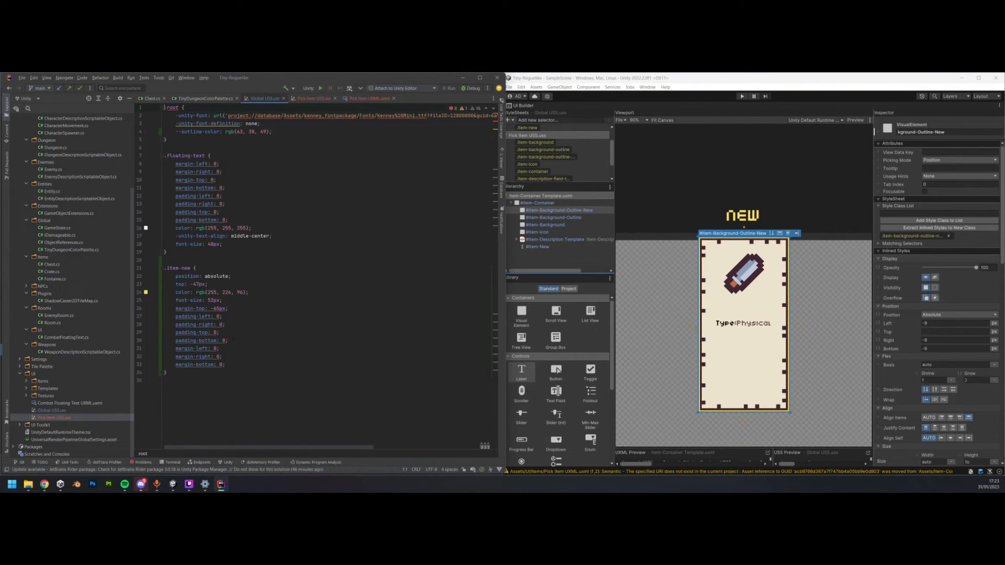
{"action": "scroll", "coordinate": [539, 157], "scroll_direction": "up", "scroll_amount": 2}
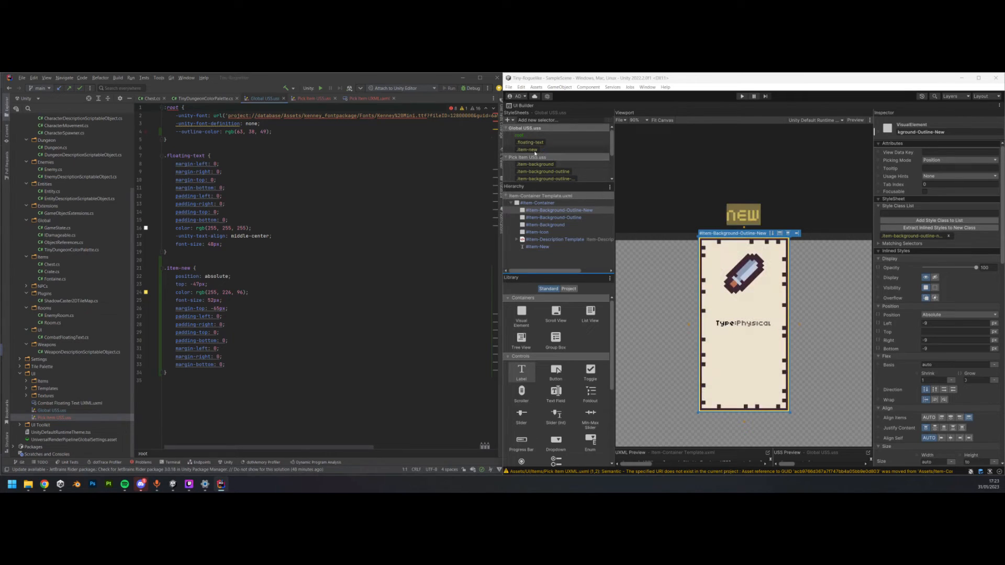
{"action": "left_click", "coordinate": [536, 150]}
{"action": "scroll", "coordinate": [547, 154], "scroll_direction": "down", "scroll_amount": 3}
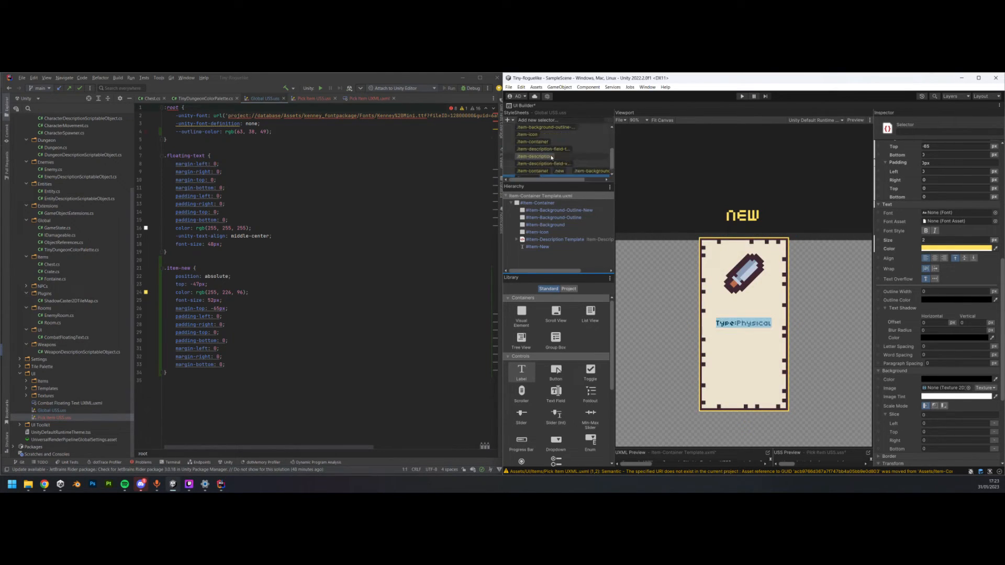
{"action": "key", "text": "ctrl+s"}
- Review the rules in Pick Item USS.uss in the code editor and search the file for outline
{"action": "left_click", "coordinate": [345, 249]}
{"action": "left_click", "coordinate": [312, 98]}
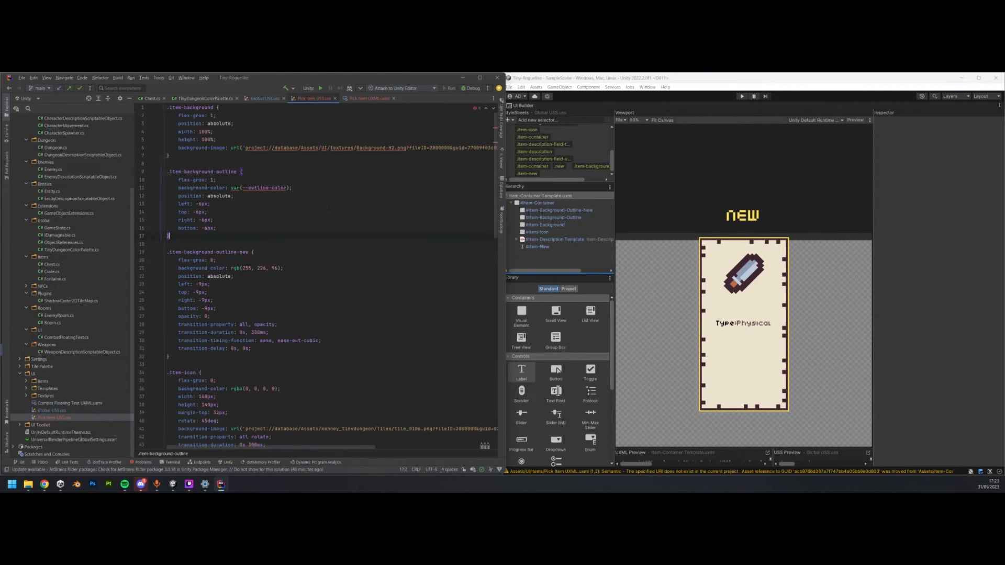
{"action": "scroll", "coordinate": [334, 216], "scroll_direction": "down", "scroll_amount": 5}
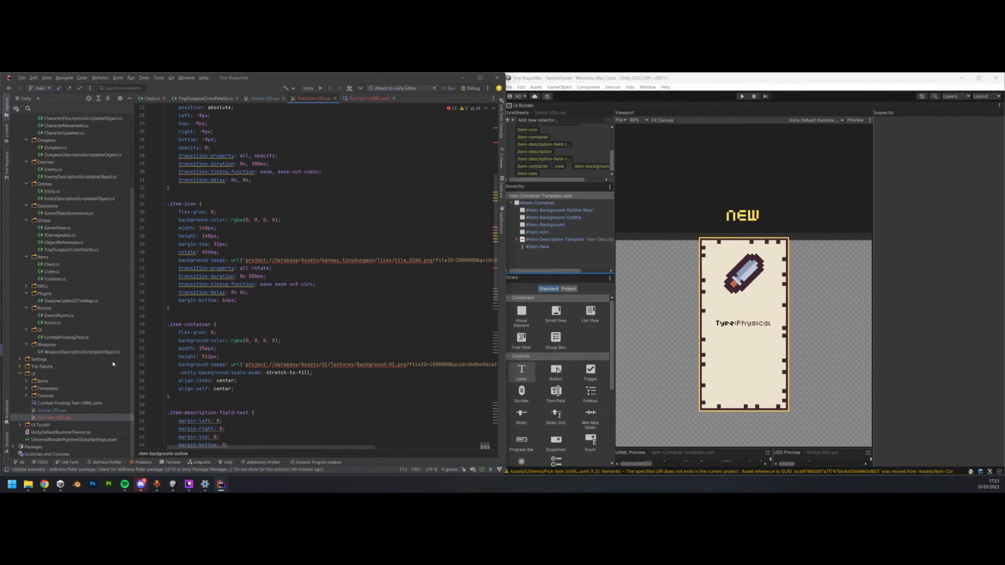
{"action": "scroll", "coordinate": [278, 300], "scroll_direction": "down", "scroll_amount": 10}
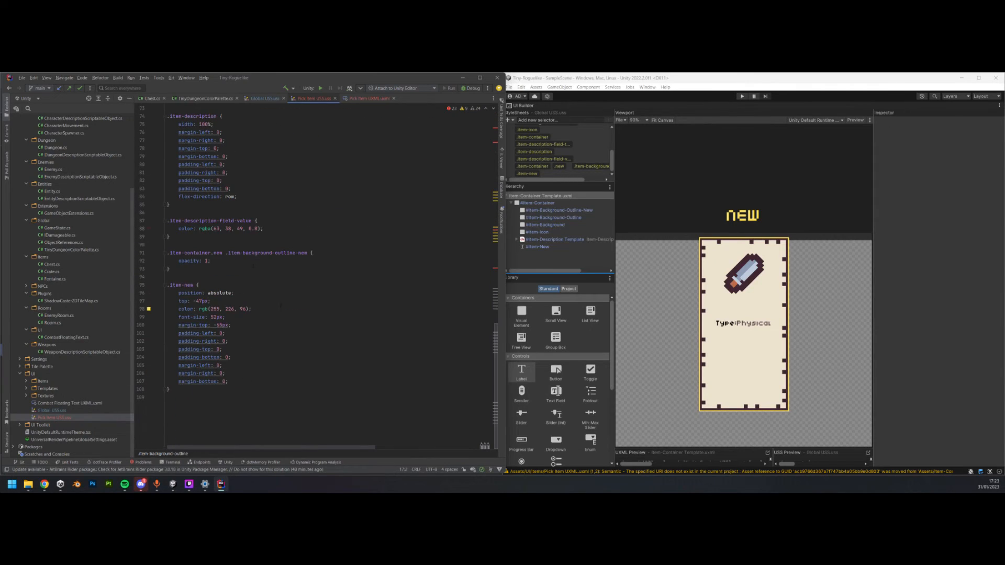
{"action": "scroll", "coordinate": [280, 310], "scroll_direction": "up", "scroll_amount": 3}
{"action": "scroll", "coordinate": [281, 311], "scroll_direction": "down", "scroll_amount": 2}
{"action": "left_click", "coordinate": [311, 330]}
{"action": "key", "text": "ctrl+d"}
{"action": "key", "text": "ctrl+z"}
{"action": "key", "text": "ctrl+f"}
{"action": "type", "text": "outline"}
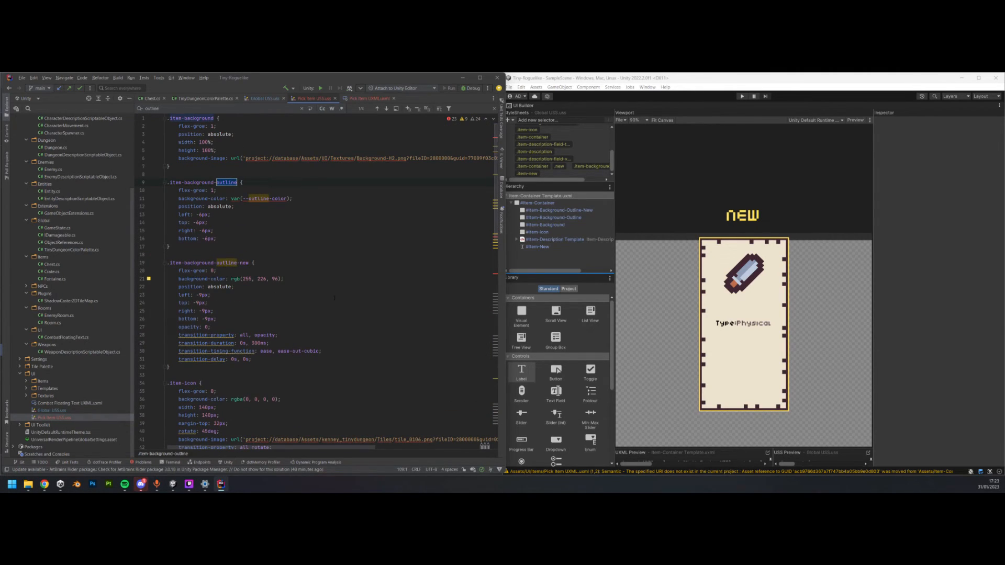
{"action": "scroll", "coordinate": [340, 295], "scroll_direction": "down", "scroll_amount": 4}
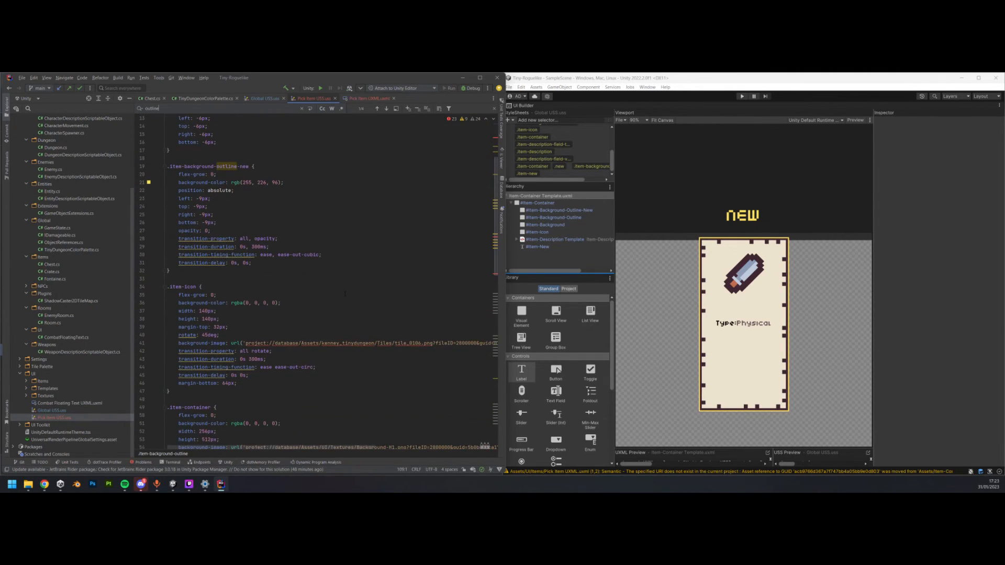
{"action": "scroll", "coordinate": [332, 283], "scroll_direction": "up", "scroll_amount": 4}
- Move the four transition properties from .item-background-outline-new into the :root rule of Global USS.uss, below --outline-color
{"action": "left_click_drag", "start_coordinate": [252, 359], "coordinate": [104, 342]}
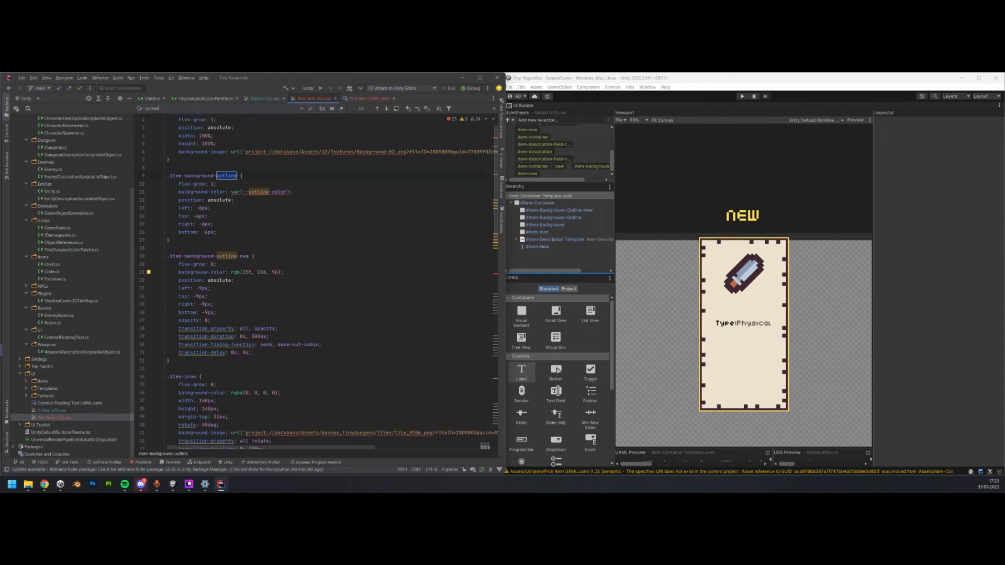
{"action": "key", "text": "ctrl+x"}
{"action": "key", "text": "BackSpace"}
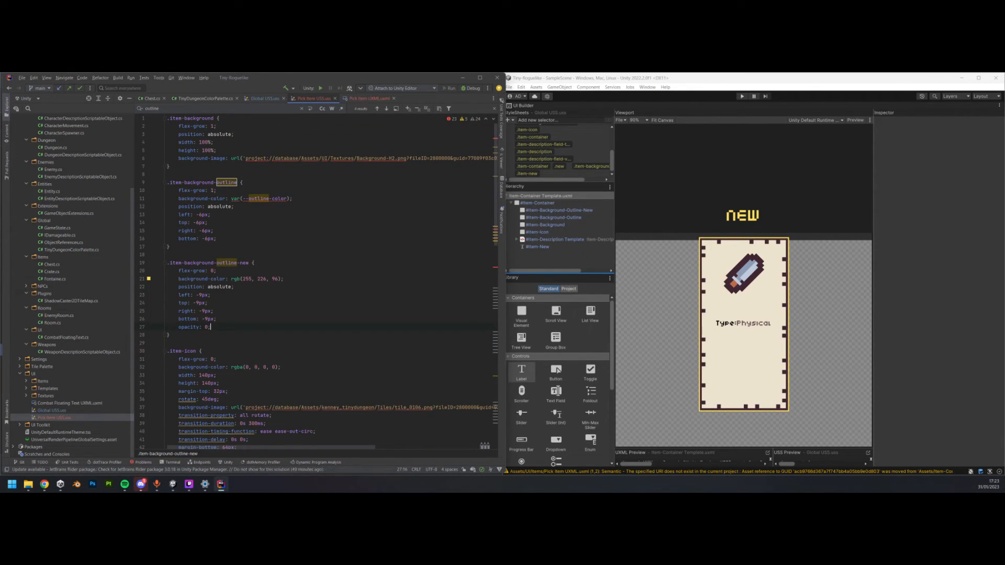
{"action": "left_click", "coordinate": [265, 99]}
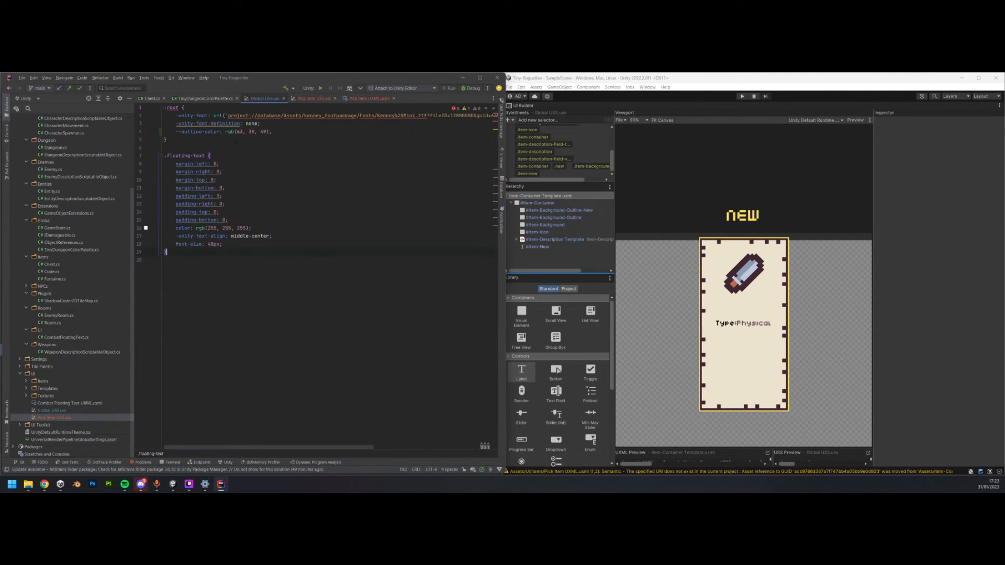
{"action": "left_click", "coordinate": [291, 133]}
{"action": "key", "text": "Return"}
{"action": "key", "text": "ctrl+v"}
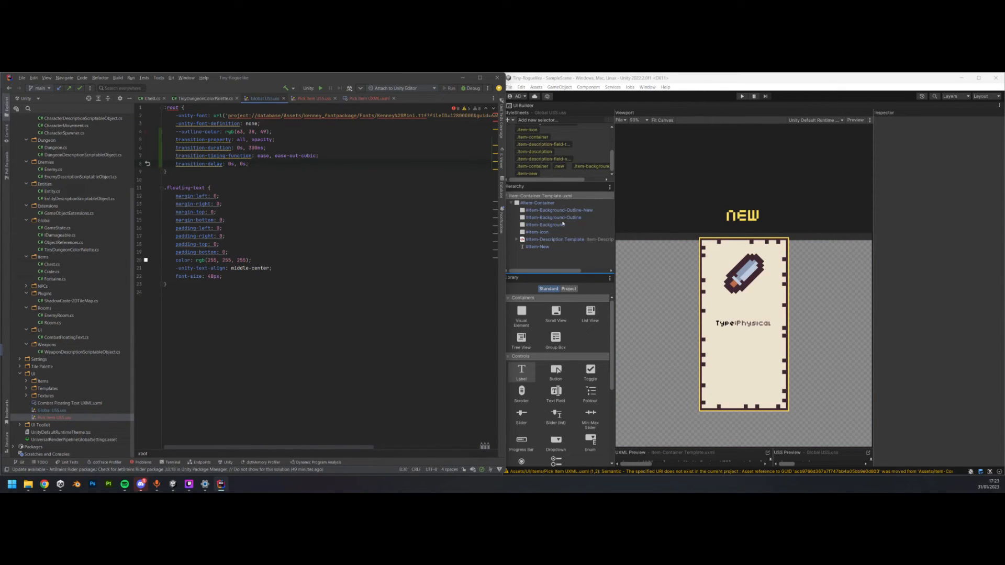
- Return to Unity UI Builder and check the transition animations of the Item-Container and Item-New elements
{"action": "left_click", "coordinate": [535, 223]}
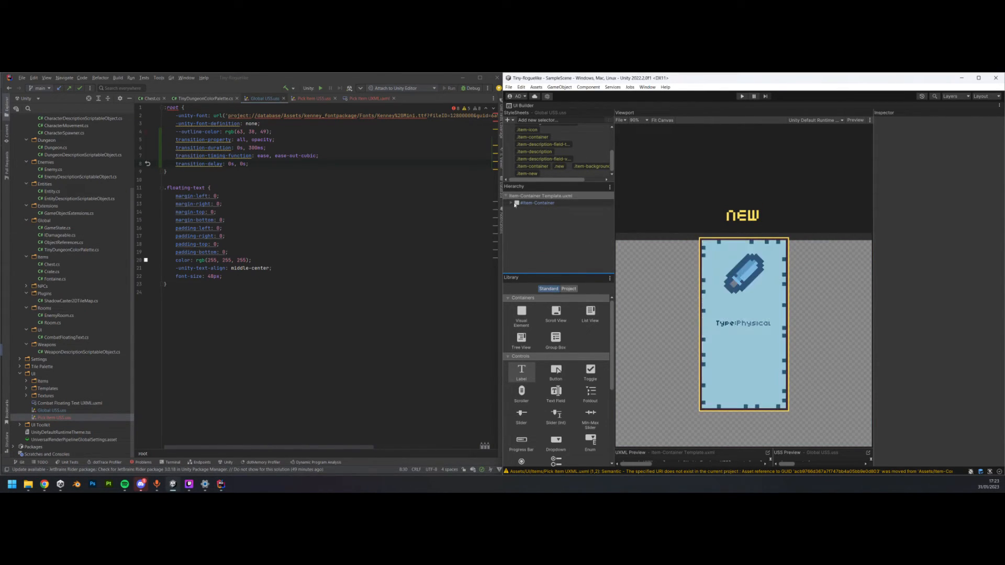
{"action": "left_click", "coordinate": [547, 218]}
{"action": "scroll", "coordinate": [928, 359], "scroll_direction": "down", "scroll_amount": 5}
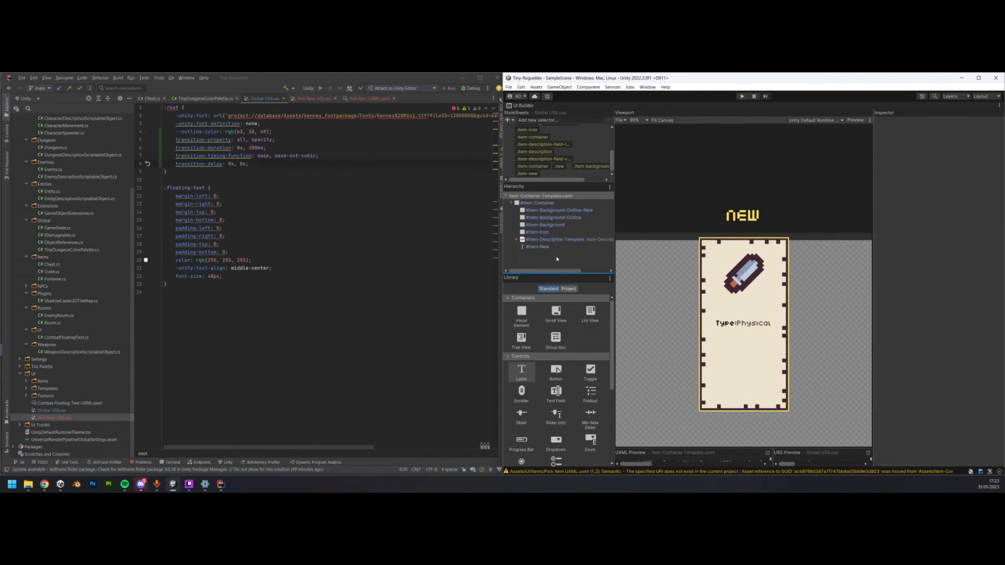
{"action": "left_click", "coordinate": [556, 205]}
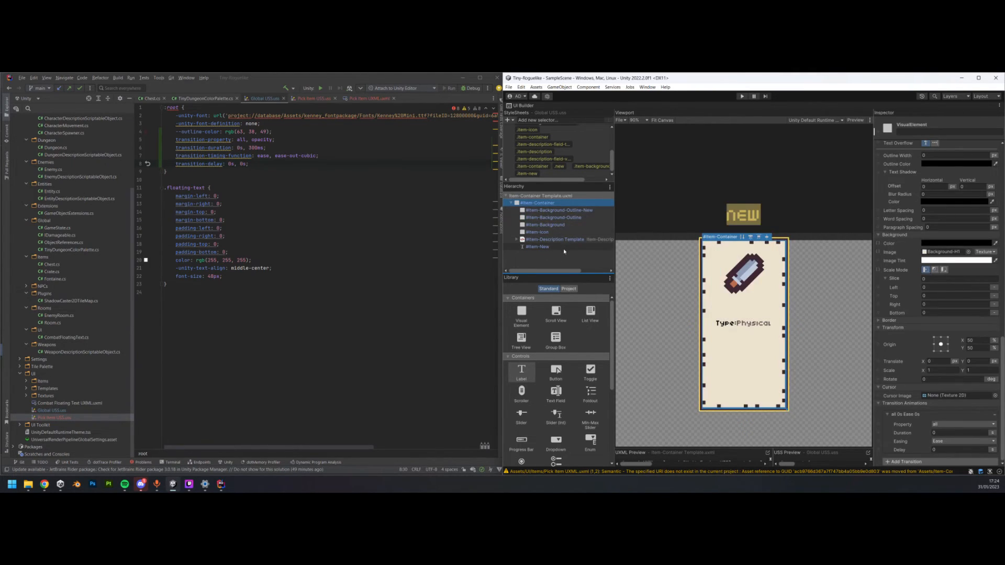
{"action": "left_click", "coordinate": [537, 246]}
{"action": "scroll", "coordinate": [952, 258], "scroll_direction": "down", "scroll_amount": 10}
- Set the opacity of the .item-new class to 0 and save the stylesheet
{"action": "scroll", "coordinate": [952, 258], "scroll_direction": "up", "scroll_amount": 8}
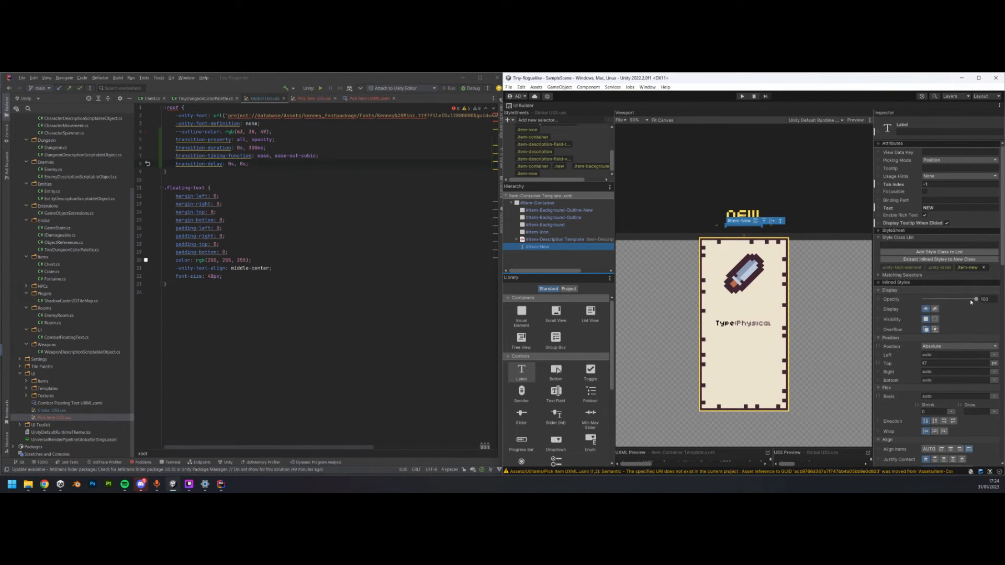
{"action": "left_click", "coordinate": [961, 271]}
{"action": "double_click", "coordinate": [961, 270]}
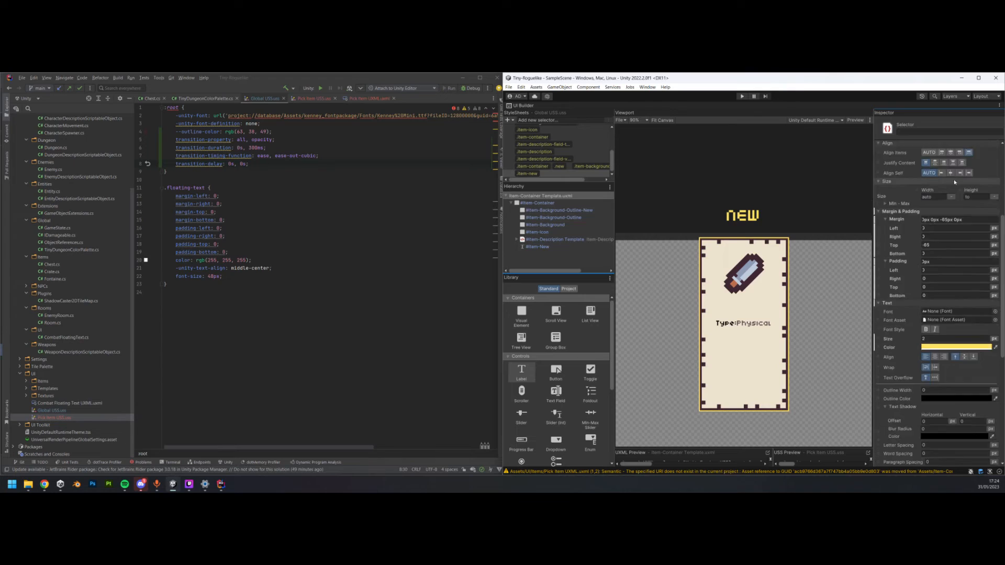
{"action": "left_click_drag", "start_coordinate": [976, 161], "coordinate": [890, 164]}
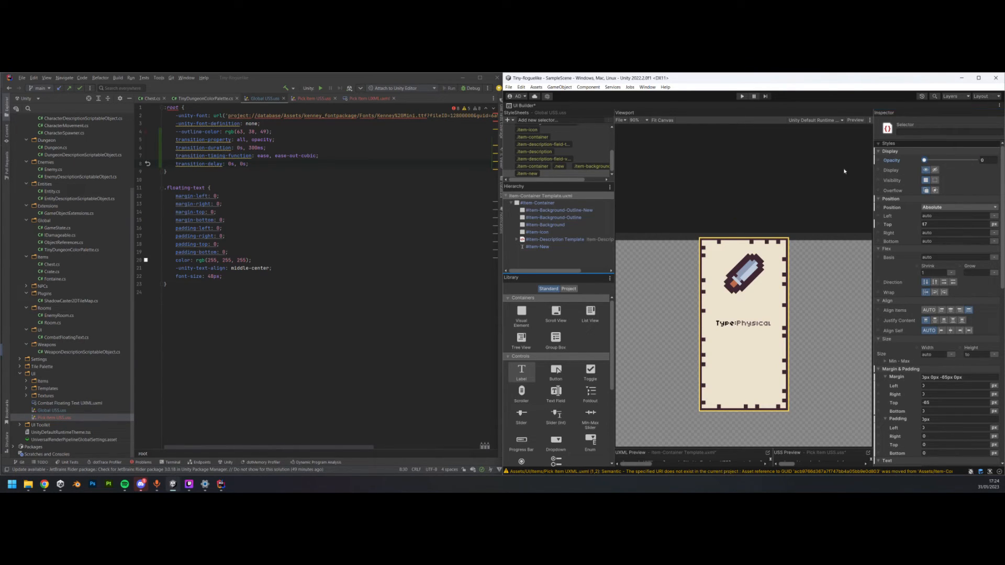
{"action": "key", "text": "ctrl+s"}
- In Pick Item USS.uss, add a duplicate of the .item-container.new .item-background-outline-new rule, with opacity 1, directly below the original
{"action": "left_click", "coordinate": [313, 99]}
{"action": "scroll", "coordinate": [336, 314], "scroll_direction": "down", "scroll_amount": 20}
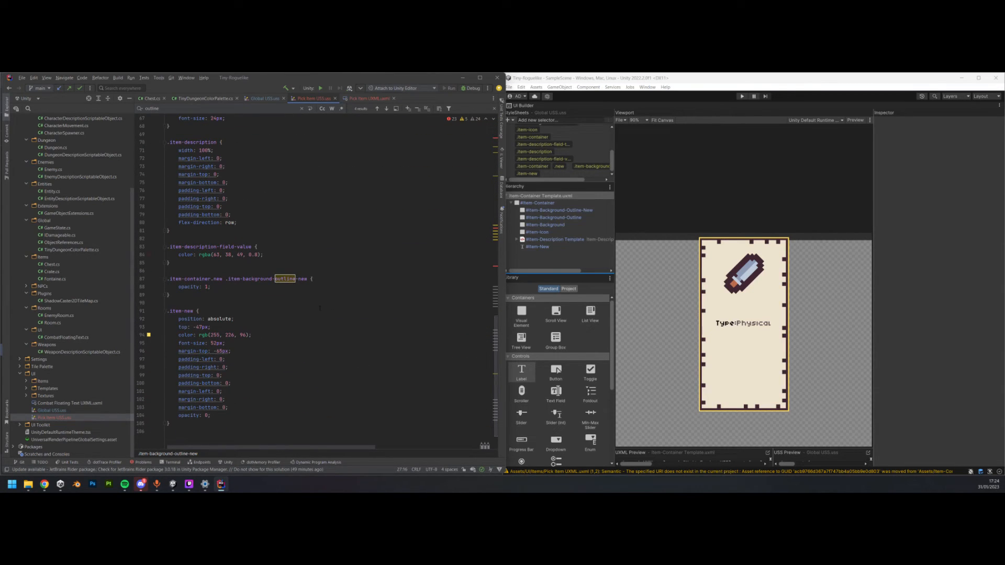
{"action": "left_click", "coordinate": [183, 295]}
{"action": "type", "text": ".item-container.new .item-background-outline-new {     opacity: 1; }"}
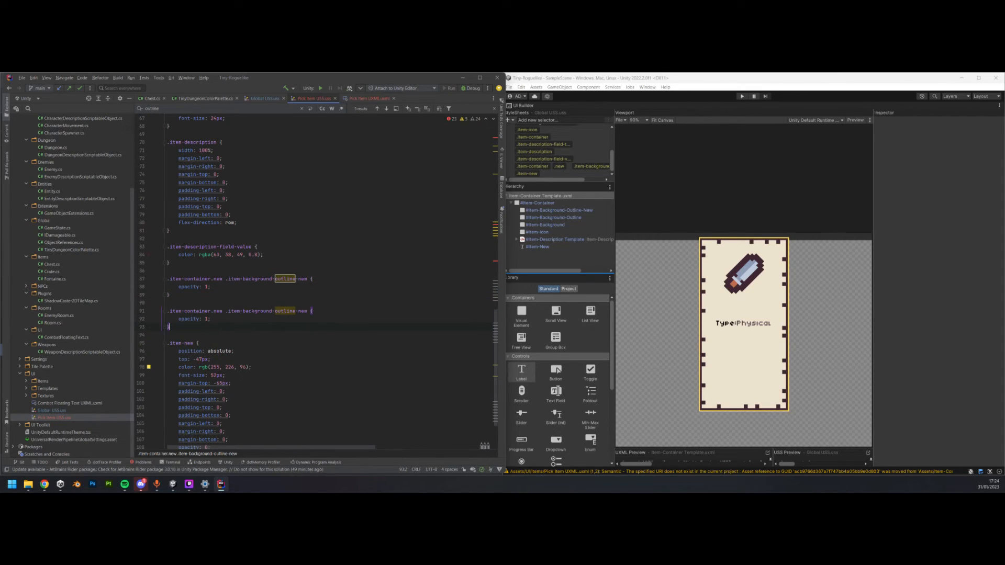
- Change the duplicated rule's selector to .item-container.new .item-new, keeping the opacity of 1
{"action": "key", "text": "shift+Left"}
{"action": "key", "text": "shift+Left"}
{"action": "key", "text": "shift+Left"}
{"action": "key", "text": "shift+Left"}
{"action": "key", "text": "shift+Left"}
{"action": "key", "text": "shift+Left"}
{"action": "key", "text": "shift+Left"}
{"action": "key", "text": "shift+Left"}
{"action": "key", "text": "shift+Left"}
{"action": "key", "text": "shift+Left"}
{"action": "key", "text": "shift+Left"}
{"action": "key", "text": "shift+Left"}
{"action": "key", "text": "shift+Left"}
{"action": "key", "text": "shift+Left"}
{"action": "key", "text": "shift+Left"}
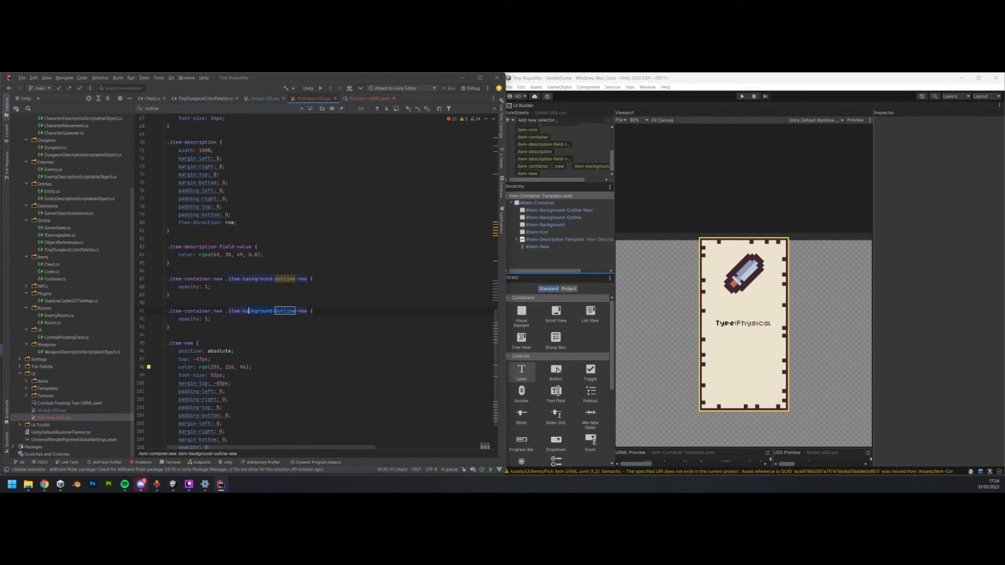
{"action": "key", "text": "BackSpace"}
{"action": "key", "text": "BackSpace"}
{"action": "left_click", "coordinate": [291, 315]}
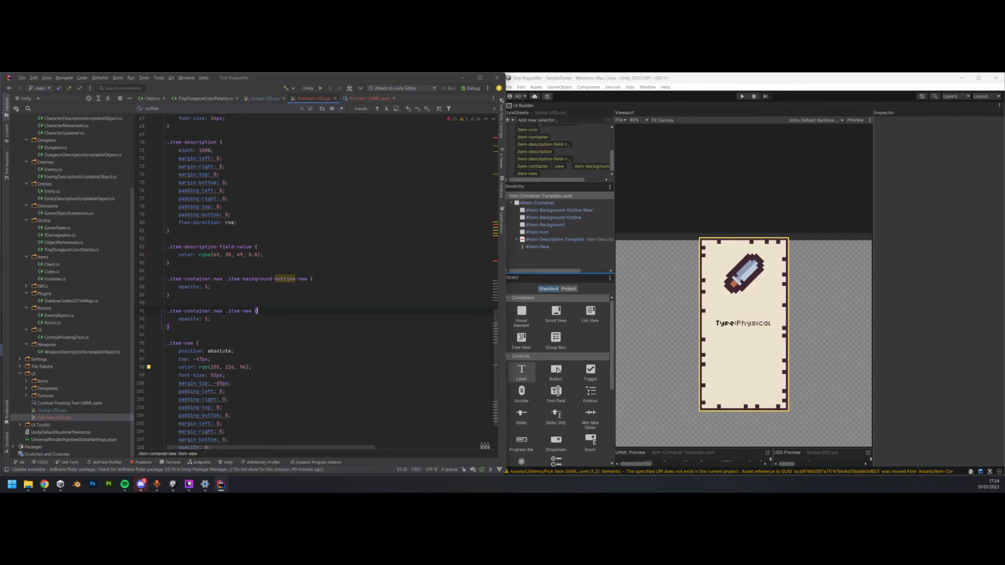
{"action": "scroll", "coordinate": [265, 341], "scroll_direction": "down", "scroll_amount": 3}
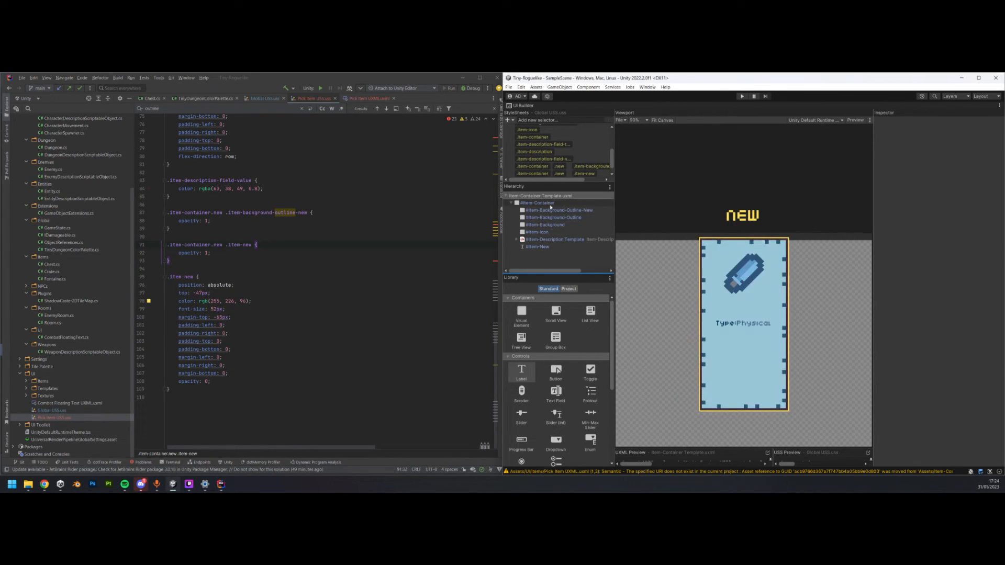
- In Unity UI Builder, remove the new class from Item-Container, add it back and save the template
{"action": "left_click", "coordinate": [748, 367]}
{"action": "scroll", "coordinate": [910, 236], "scroll_direction": "up", "scroll_amount": 10}
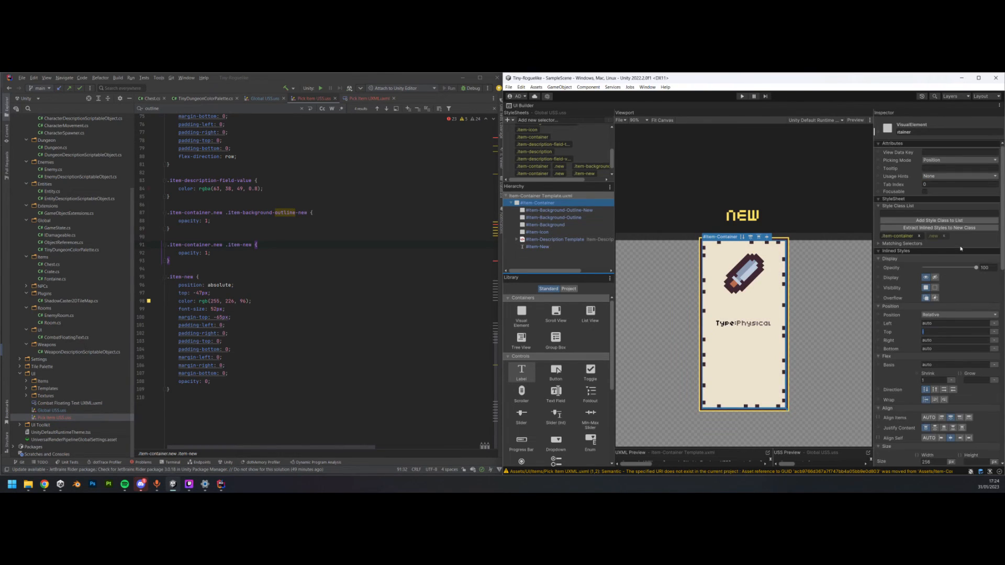
{"action": "left_click", "coordinate": [944, 236]}
{"action": "left_click", "coordinate": [937, 213]}
{"action": "type", "text": "ne"}
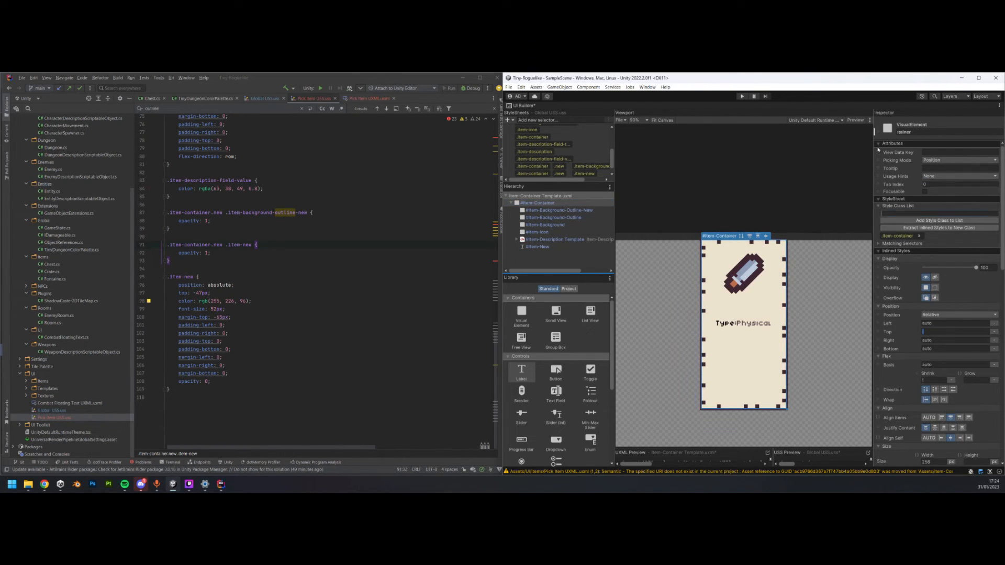
{"action": "type", "text": "w"}
{"action": "key", "text": "Return"}
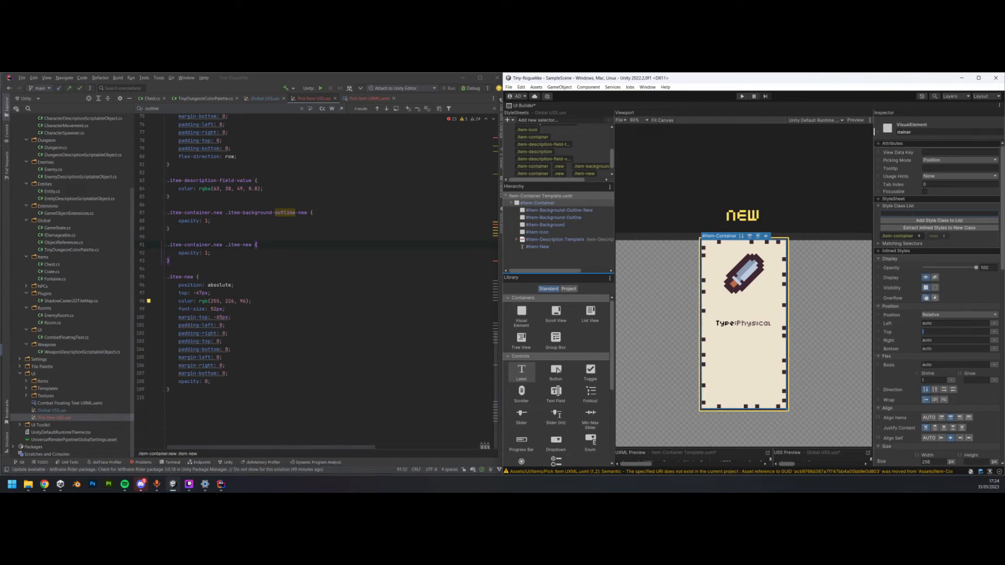
{"action": "key", "text": "ctrl+s"}
- In the :root rule of Global USS.uss, reduce the transition values to opacity, 300ms, ease-out-cubic and 0s
{"action": "scroll", "coordinate": [369, 294], "scroll_direction": "up", "scroll_amount": 15}
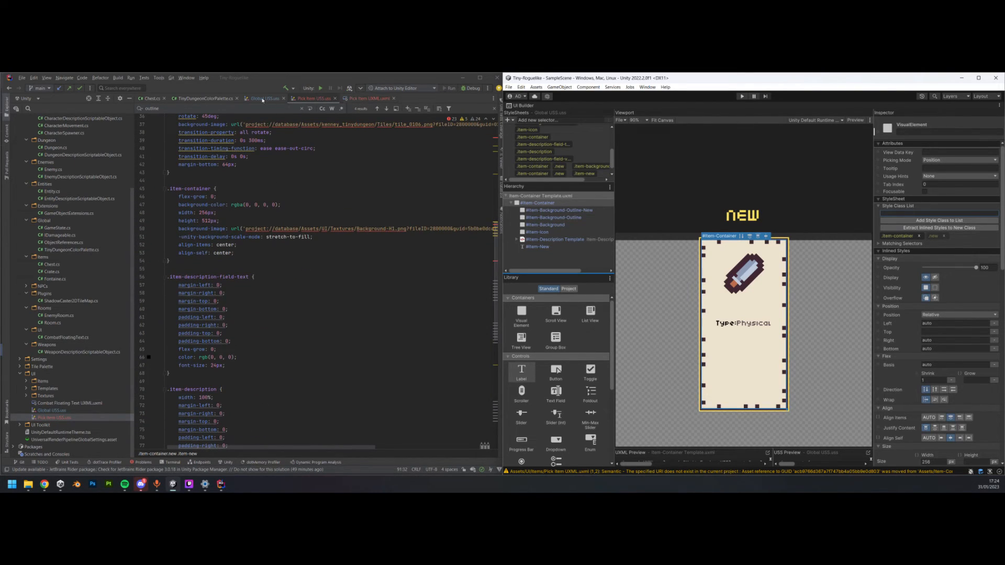
{"action": "left_click", "coordinate": [265, 98]}
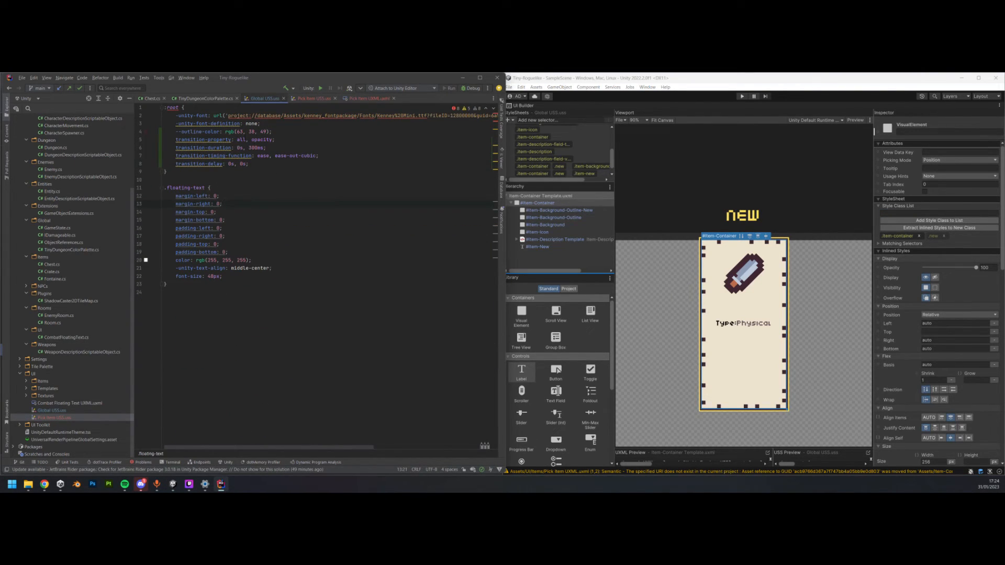
{"action": "left_click_drag", "start_coordinate": [238, 140], "coordinate": [257, 156]}
{"action": "key", "text": "BackSpace"}
{"action": "key", "text": "BackSpace"}
{"action": "key", "text": "BackSpace"}
{"action": "left_click", "coordinate": [237, 163]}
{"action": "key", "text": "BackSpace"}
{"action": "key", "text": "BackSpace"}
{"action": "key", "text": "BackSpace"}
{"action": "key", "text": "BackSpace"}
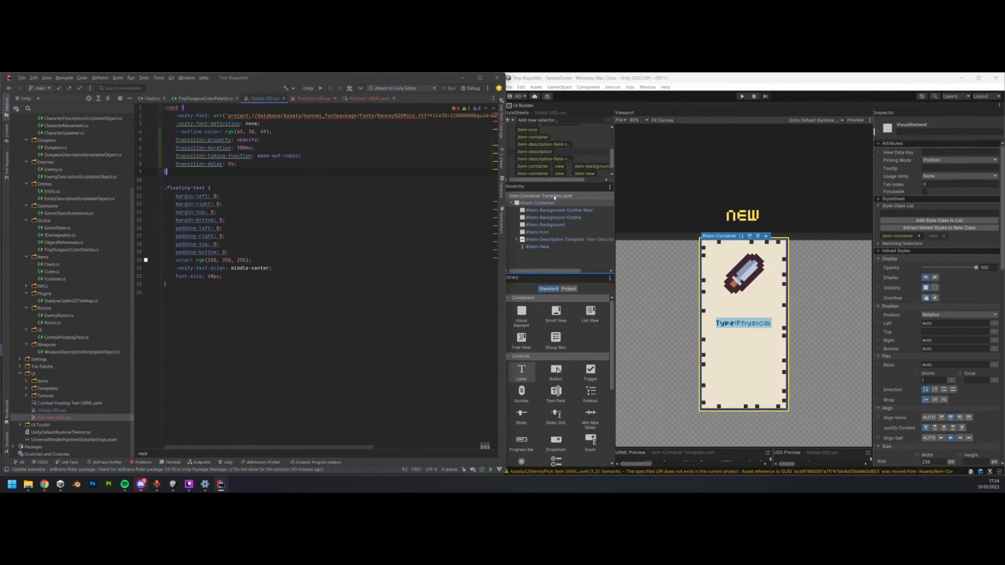
- Check the transition animations of the Item-Icon and Item-Background elements in Unity UI Builder
{"action": "left_click", "coordinate": [555, 227]}
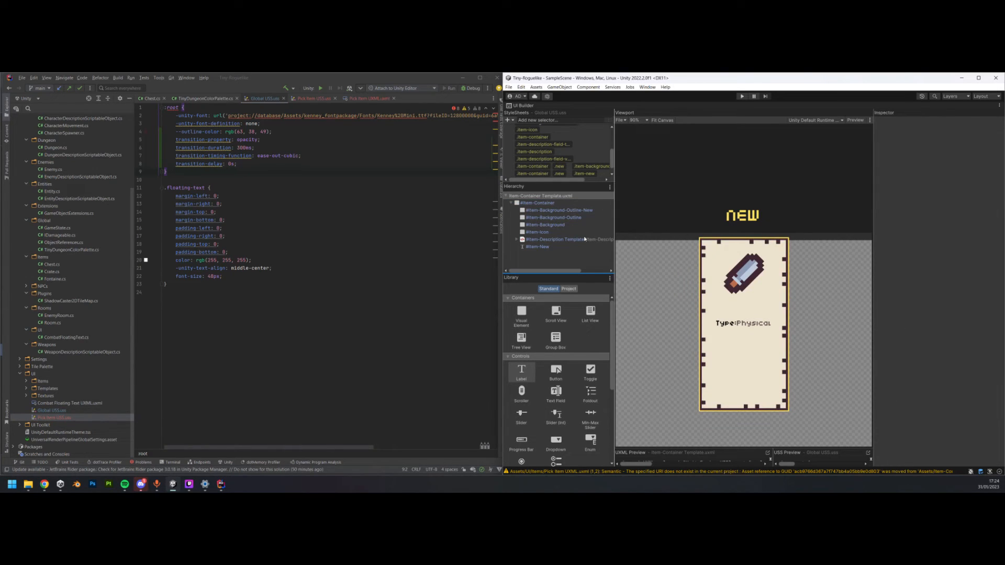
{"action": "left_click", "coordinate": [565, 233]}
{"action": "scroll", "coordinate": [964, 354], "scroll_direction": "down", "scroll_amount": 10}
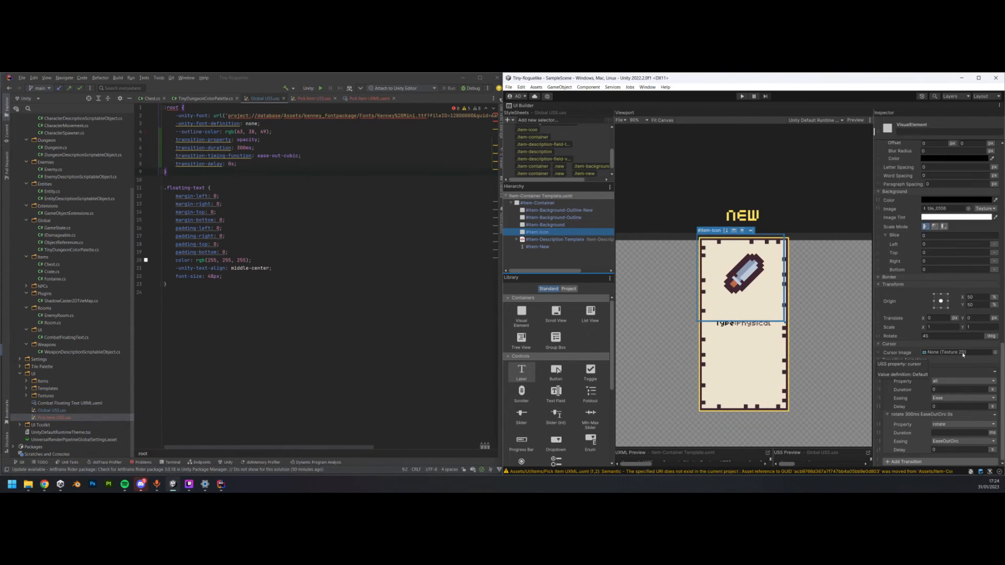
{"action": "left_click", "coordinate": [558, 225]}
{"action": "scroll", "coordinate": [968, 374], "scroll_direction": "down", "scroll_amount": 5}
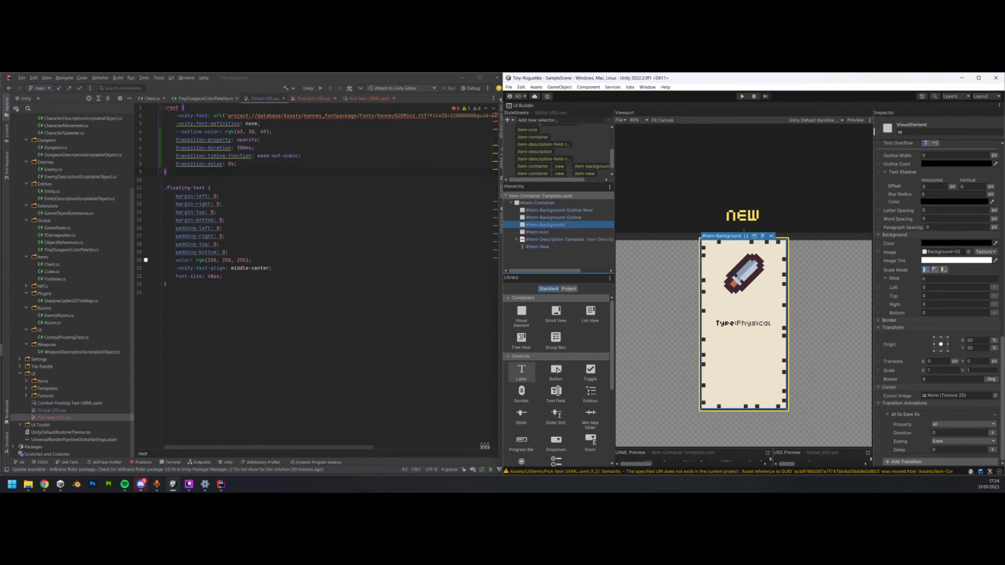
{"action": "left_click", "coordinate": [180, 164]}
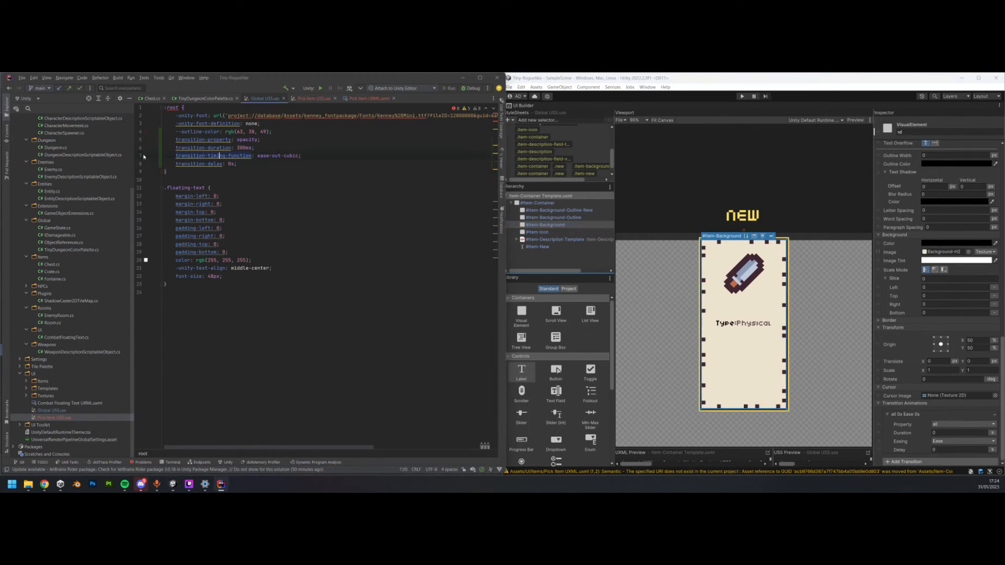
{"action": "left_click", "coordinate": [147, 164]}
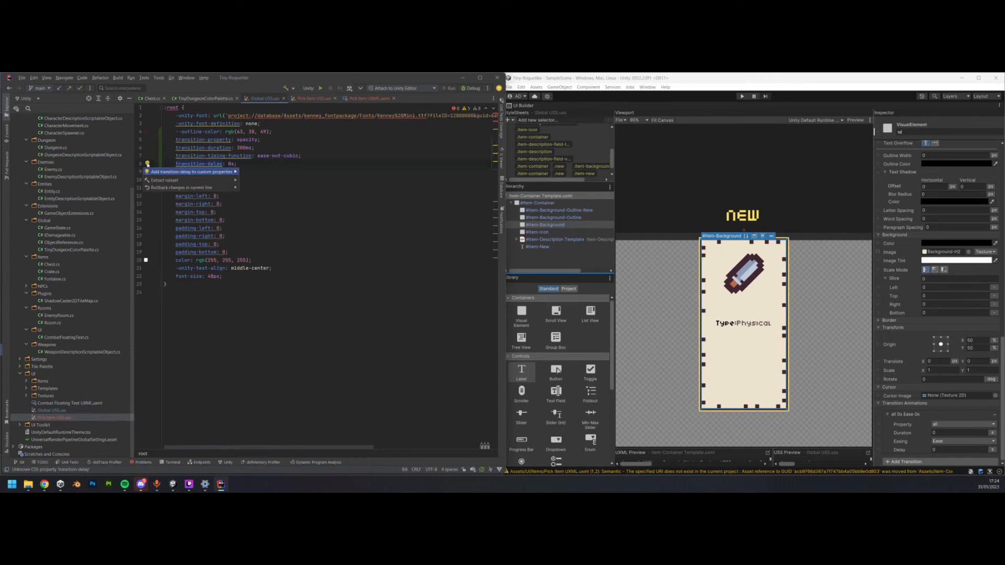
{"action": "key", "text": "Escape"}
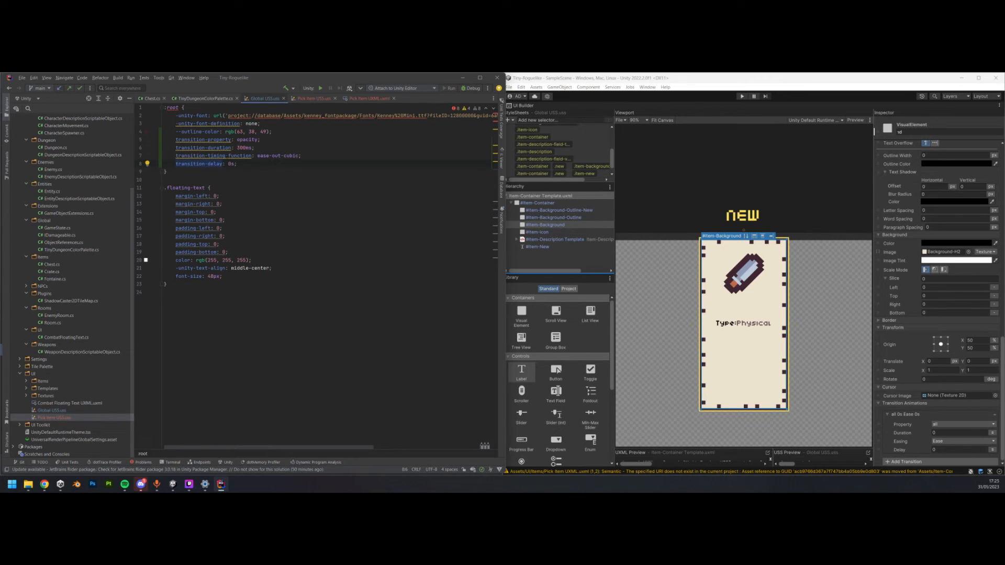
{"action": "type", "text": "0s,"}
{"action": "key", "text": "BackSpace"}
{"action": "key", "text": "BackSpace"}
{"action": "key", "text": "BackSpace"}
{"action": "key", "text": "BackSpace"}
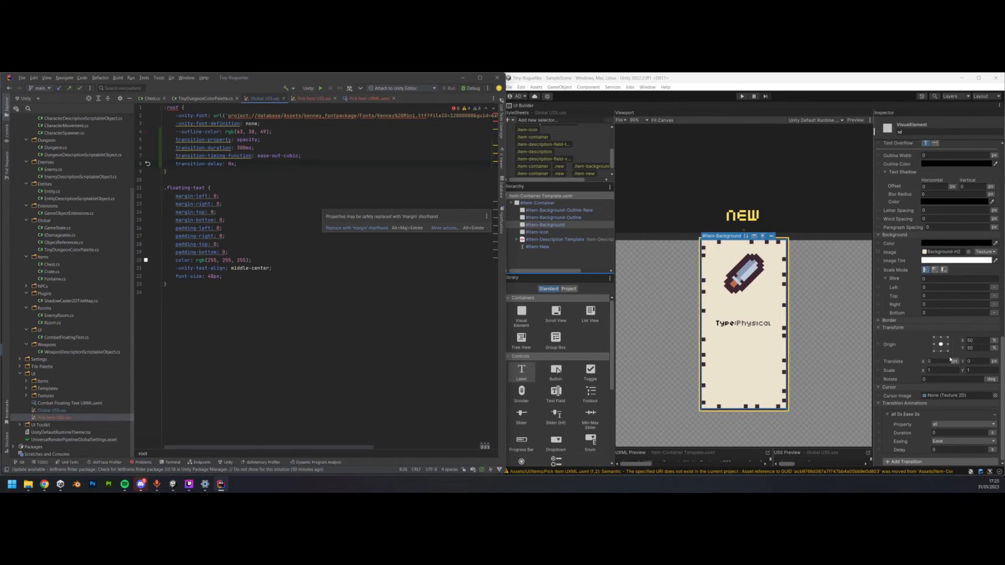
- Select Item-Container in Unity UI Builder and turn on the viewport's Preview mode
{"action": "left_click", "coordinate": [564, 226]}
{"action": "left_click", "coordinate": [586, 210]}
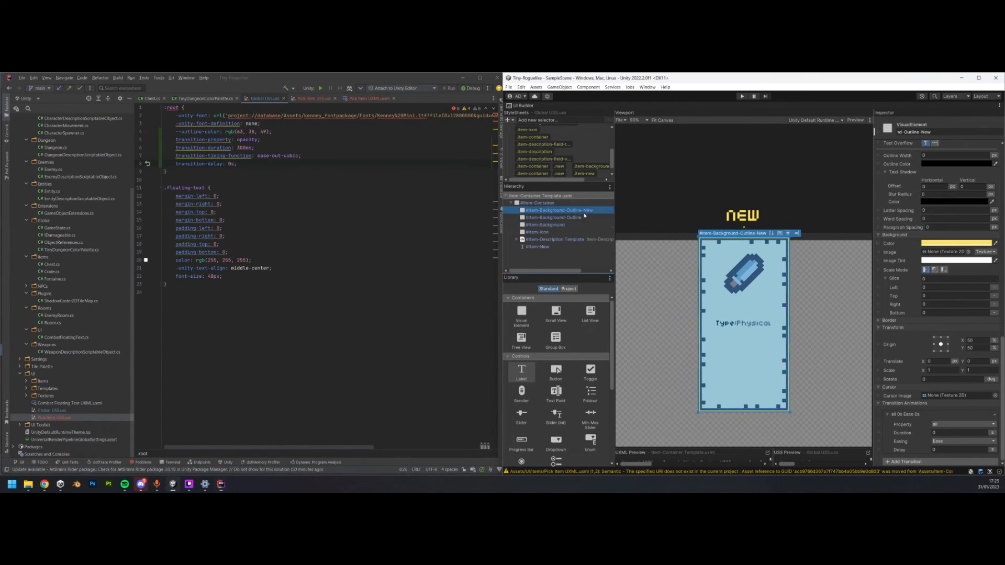
{"action": "left_click", "coordinate": [584, 204]}
{"action": "left_click", "coordinate": [855, 121]}
{"action": "scroll", "coordinate": [945, 216], "scroll_direction": "up", "scroll_amount": 7}
{"action": "scroll", "coordinate": [945, 216], "scroll_direction": "up", "scroll_amount": 5}
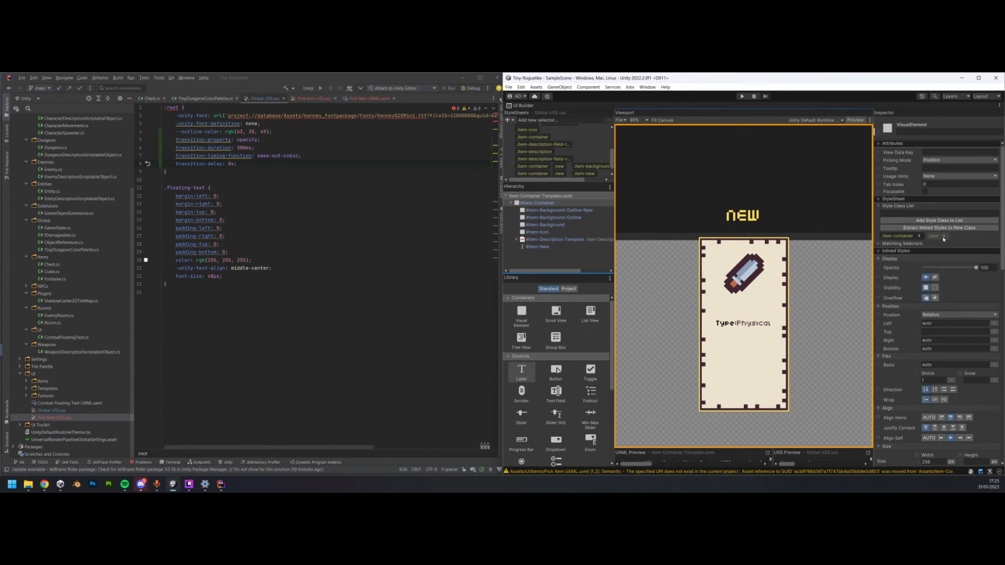
- Remove the new class from Item-Container to test the transition, and undo the removal
{"action": "left_click", "coordinate": [945, 237]}
{"action": "left_click", "coordinate": [927, 215]}
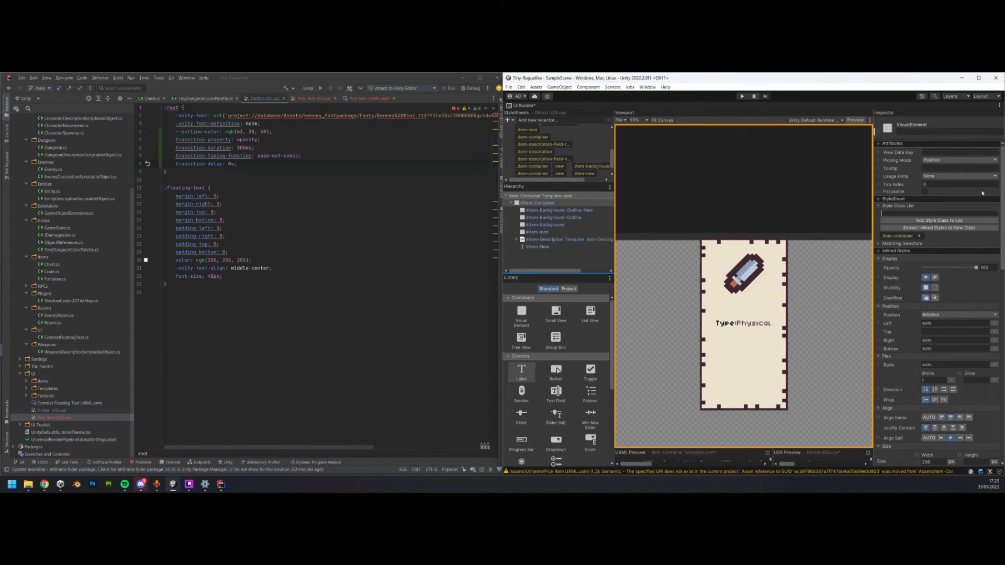
{"action": "key", "text": "ctrl+z"}
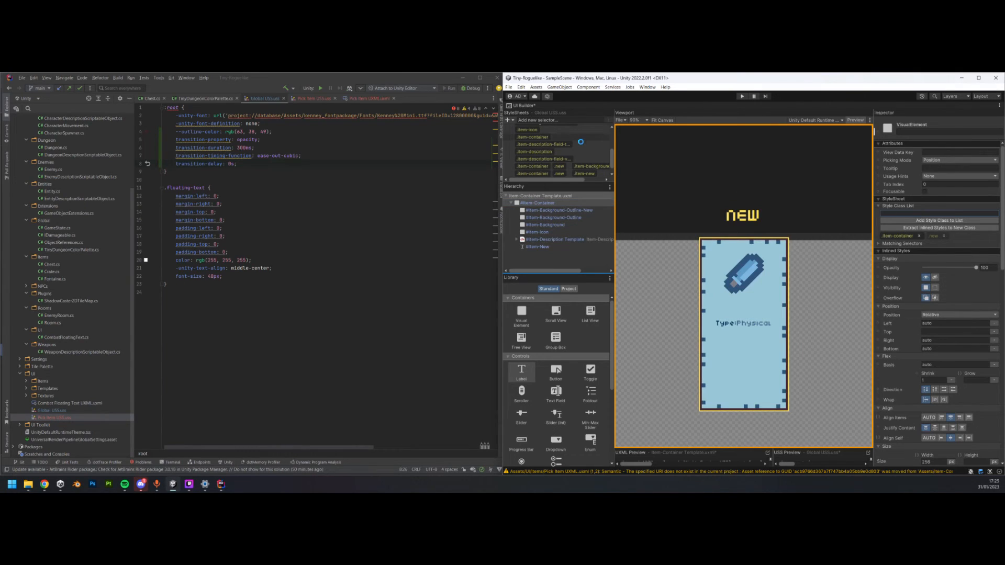
- Check the transition animations of the :root selector in Global USS.uss
{"action": "scroll", "coordinate": [538, 138], "scroll_direction": "up", "scroll_amount": 5}
{"action": "left_click", "coordinate": [538, 137]}
{"action": "scroll", "coordinate": [956, 279], "scroll_direction": "down", "scroll_amount": 10}
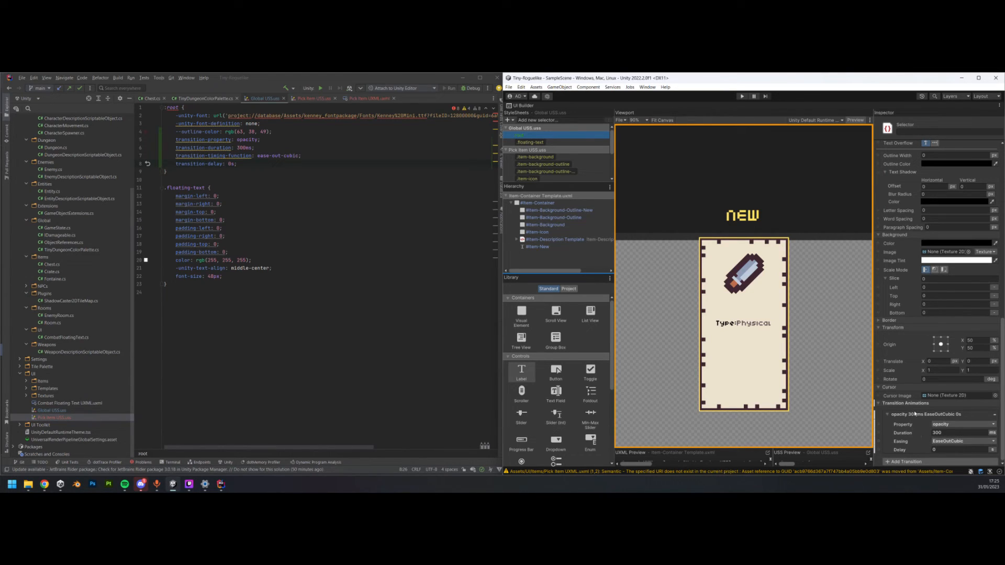
{"action": "scroll", "coordinate": [916, 414], "scroll_direction": "up", "scroll_amount": 10}
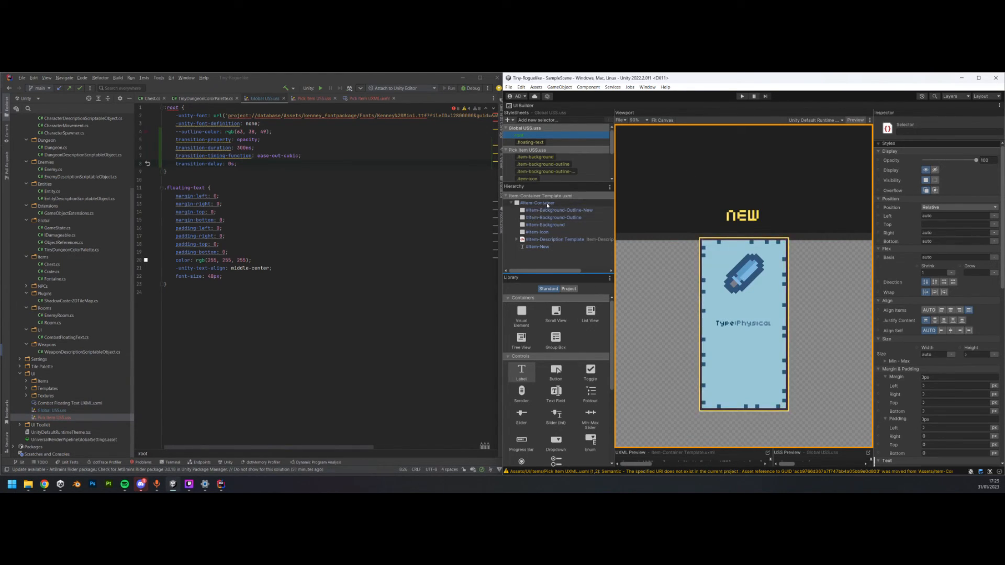
- Remove the new class from the template's Item-Container element and save the template
{"action": "left_click", "coordinate": [534, 203]}
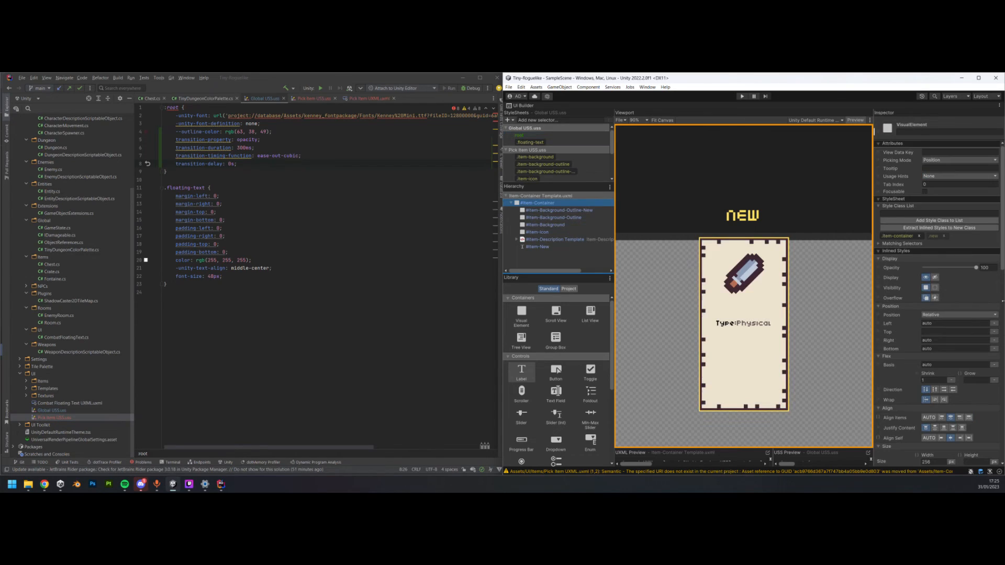
{"action": "left_click", "coordinate": [944, 237]}
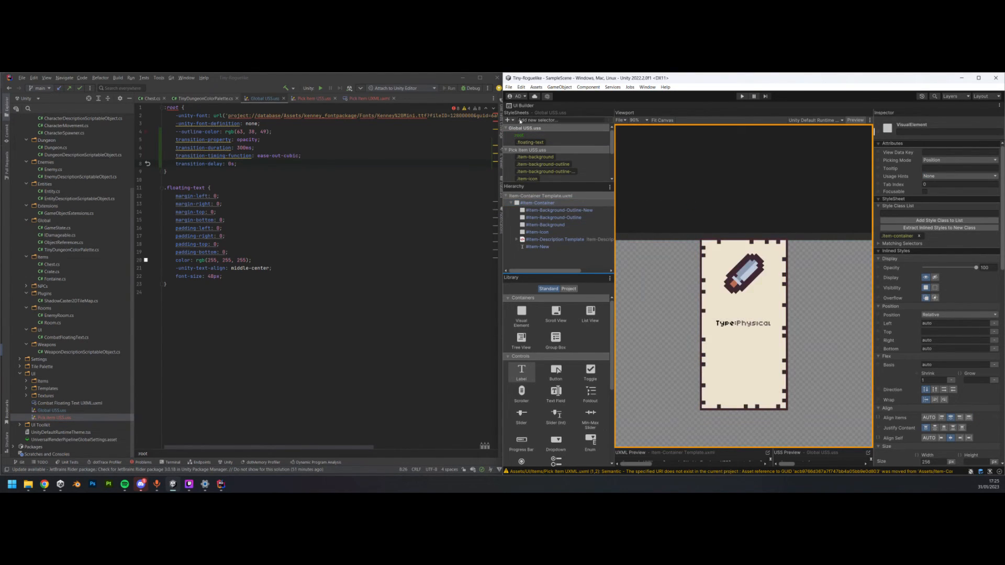
- Open Pick Item UXML in a maximized UI Builder and expand Pick-Item-Container and Pick-Item-Weapons to show the card templates
{"action": "double_click", "coordinate": [525, 106]}
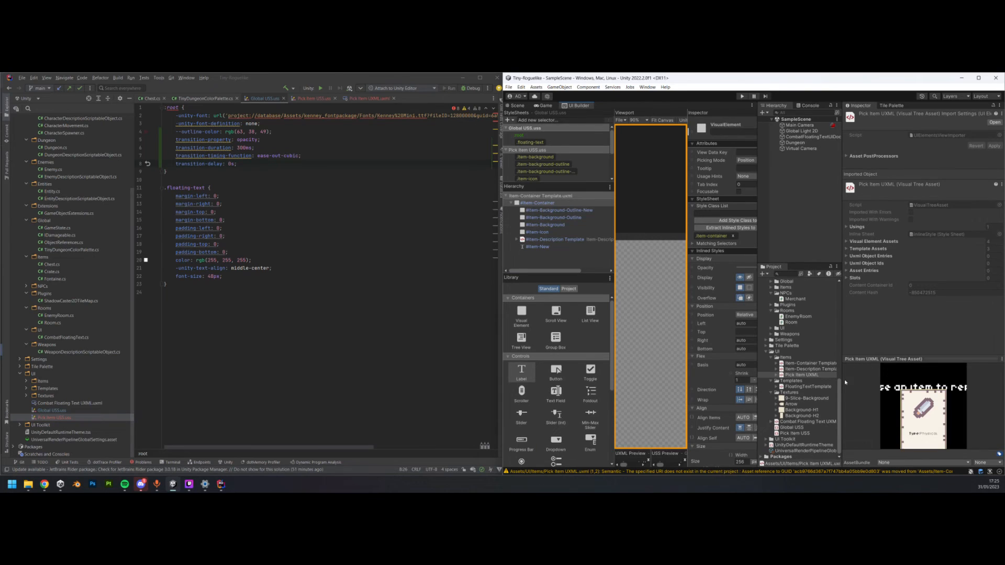
{"action": "double_click", "coordinate": [801, 375]}
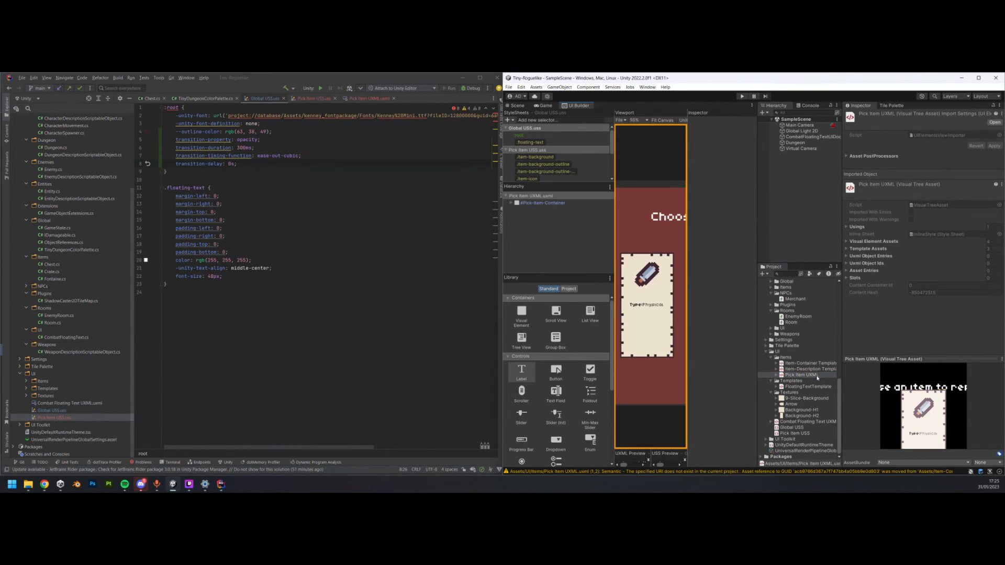
{"action": "double_click", "coordinate": [578, 105]}
{"action": "left_click", "coordinate": [510, 203]}
{"action": "left_click", "coordinate": [517, 218]}
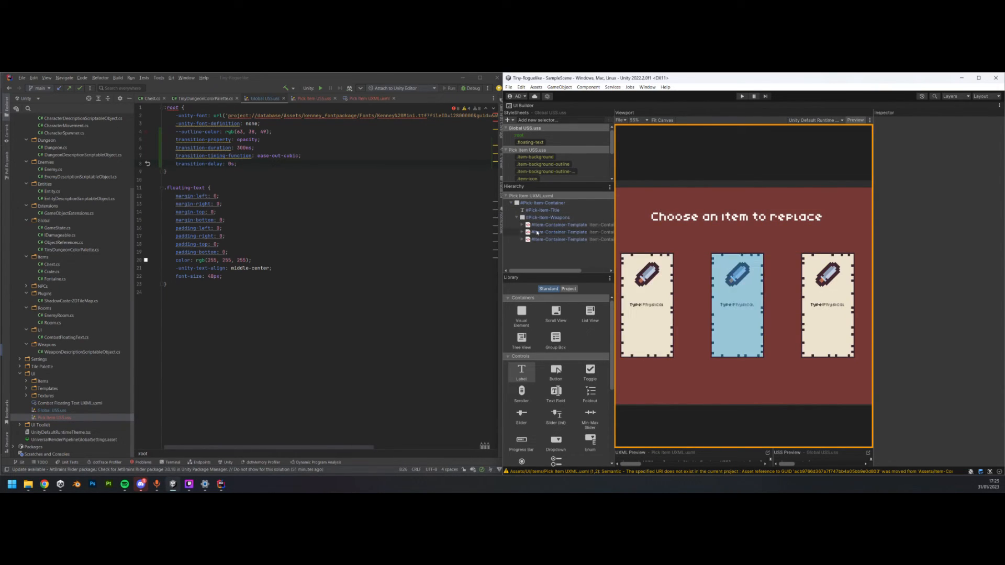
- Expand the second Item-Container-Template instance and inspect the class list of its nested Item-Container
{"action": "left_click", "coordinate": [537, 233]}
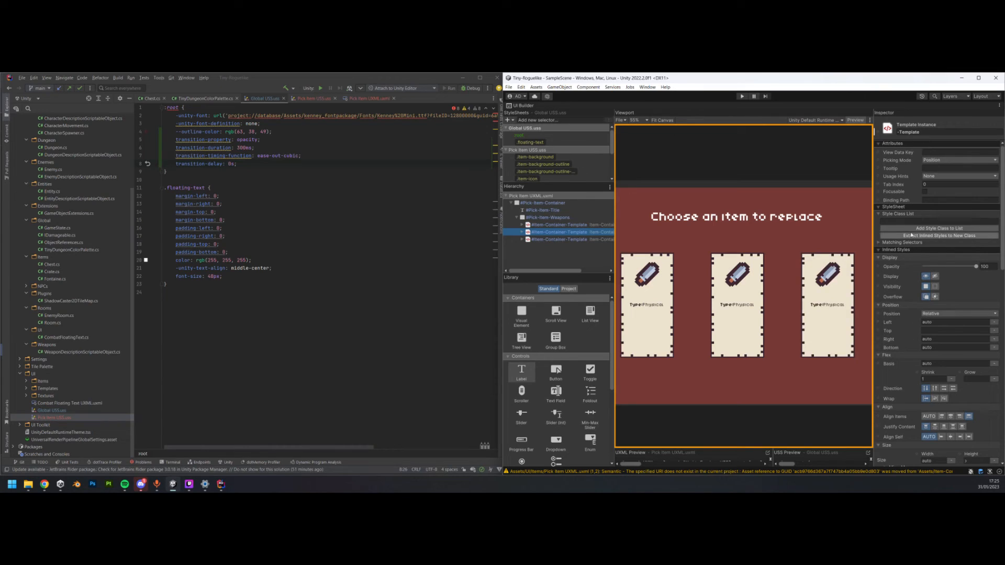
{"action": "left_click", "coordinate": [522, 233]}
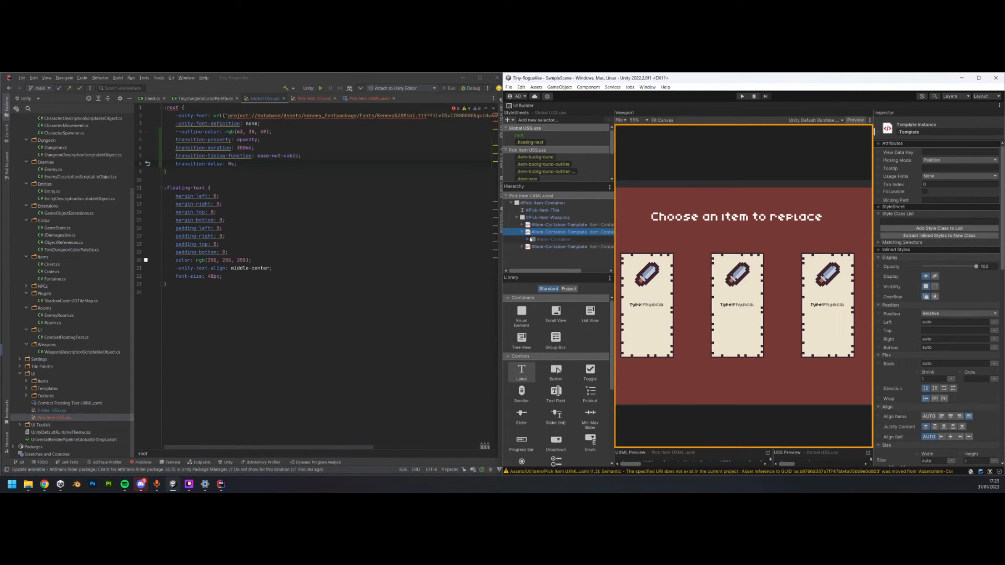
{"action": "left_click", "coordinate": [527, 239]}
{"action": "left_click", "coordinate": [550, 240]}
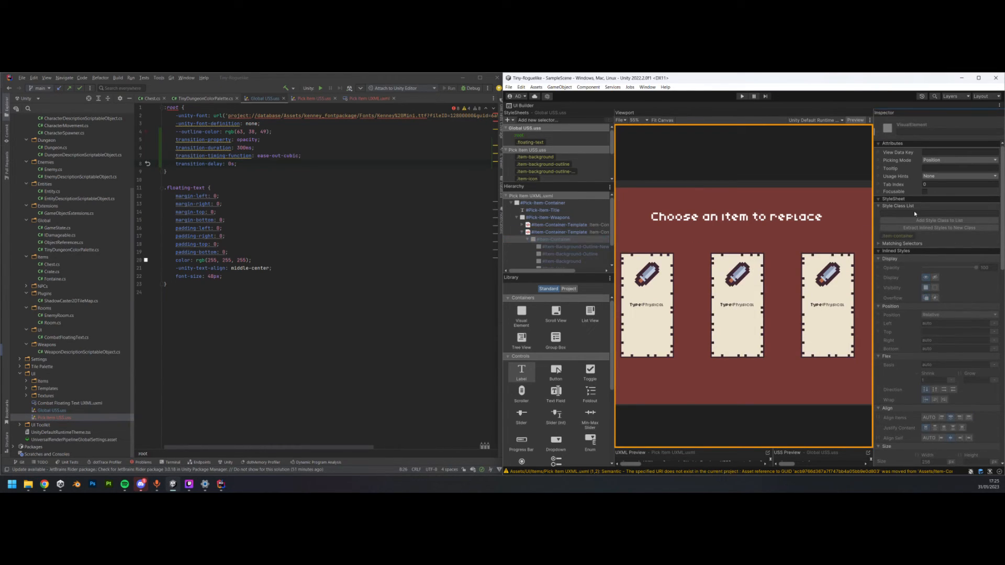
- Try adding the new class to the second Item-Container-Template instance, and remove it again
{"action": "left_click", "coordinate": [556, 232]}
{"action": "left_click", "coordinate": [904, 224]}
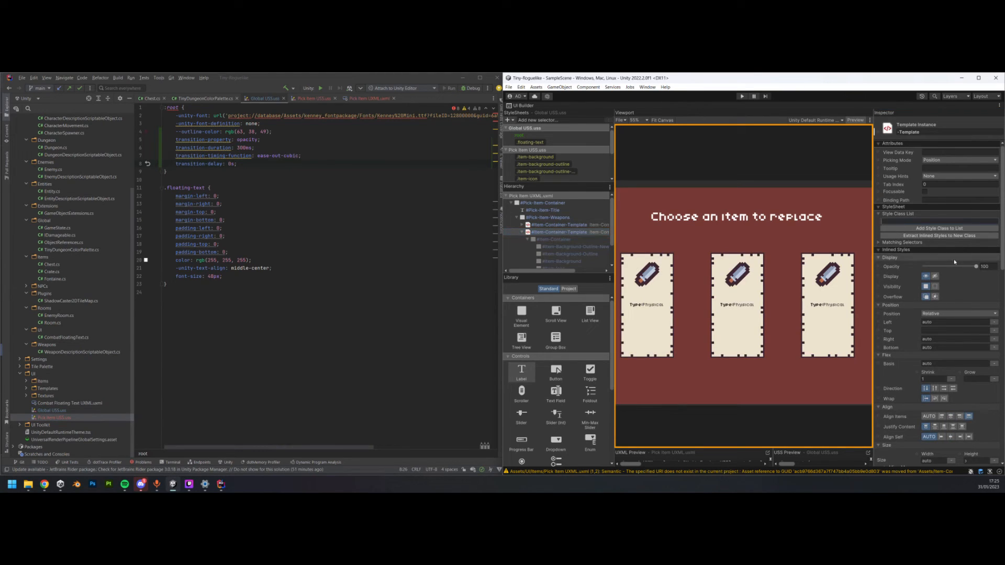
{"action": "type", "text": "new"}
{"action": "key", "text": "Return"}
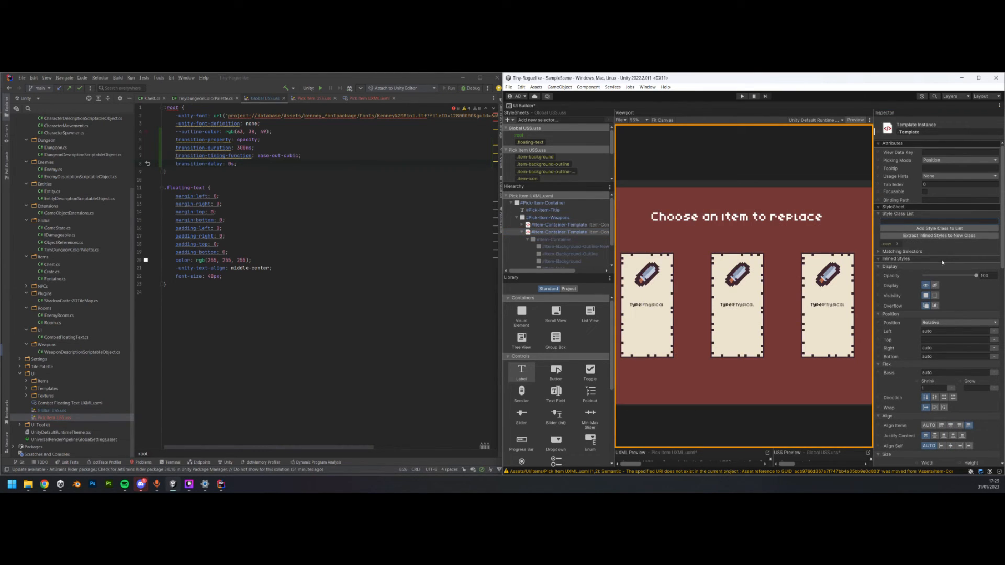
{"action": "left_click", "coordinate": [899, 244]}
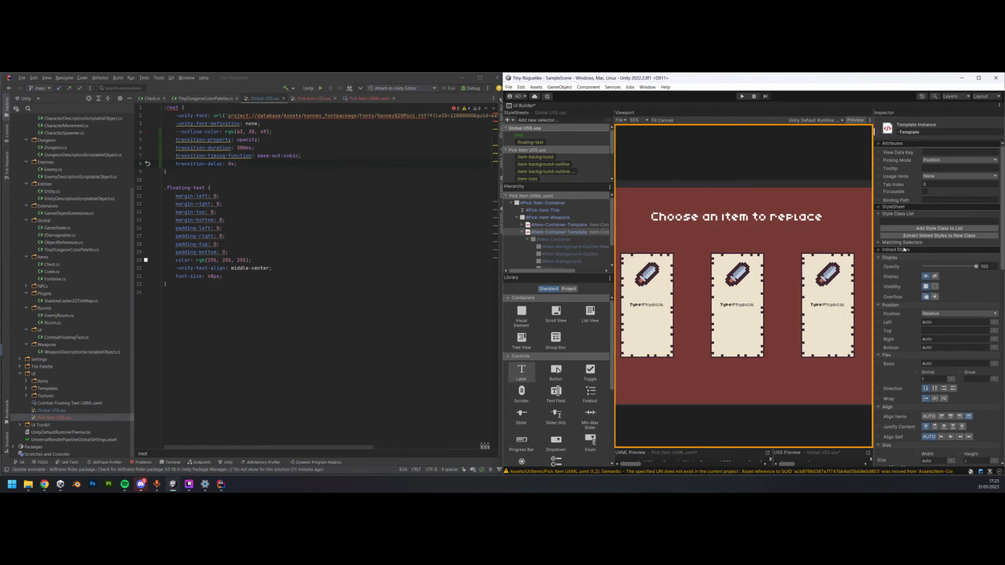
- Save Pick Item UXML and collapse the second Item-Container-Template instance in the hierarchy
{"action": "key", "text": "ctrl+s"}
{"action": "left_click", "coordinate": [523, 232]}
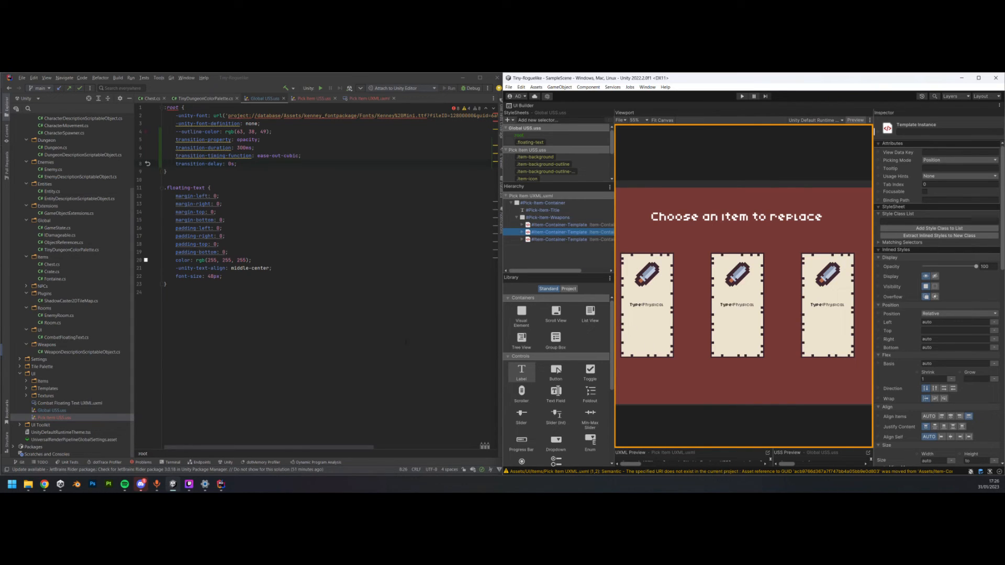
- Switch to Figma and inspect the size of the left arrow between the first two cards of the Pick Item frame
{"action": "left_click", "coordinate": [45, 485]}
{"action": "scroll", "coordinate": [279, 311], "scroll_direction": "down", "scroll_amount": 3, "text": "ctrl"}
{"action": "scroll", "coordinate": [279, 311], "scroll_direction": "down", "scroll_amount": 2, "text": "ctrl"}
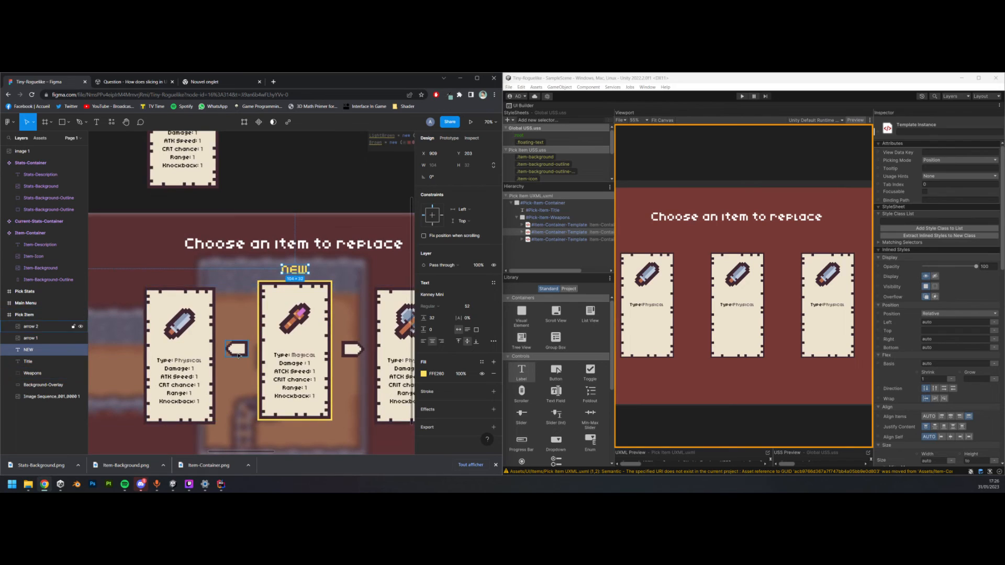
{"action": "left_click", "coordinate": [239, 355]}
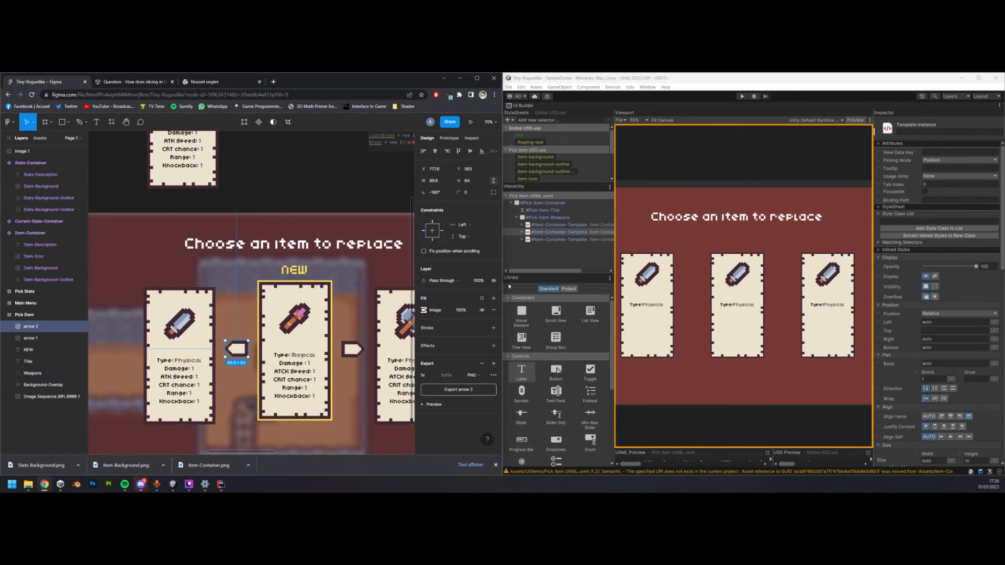
- Add a Visual Element under Pick-Item-Weapons after the card templates and name it Pick-Item-Weapons-Left-Arrow
{"action": "left_click_drag", "start_coordinate": [522, 314], "coordinate": [546, 250]}
{"action": "type", "text": "Pic"}
{"action": "type", "text": "k-Item-W"}
{"action": "type", "text": "eapo"}
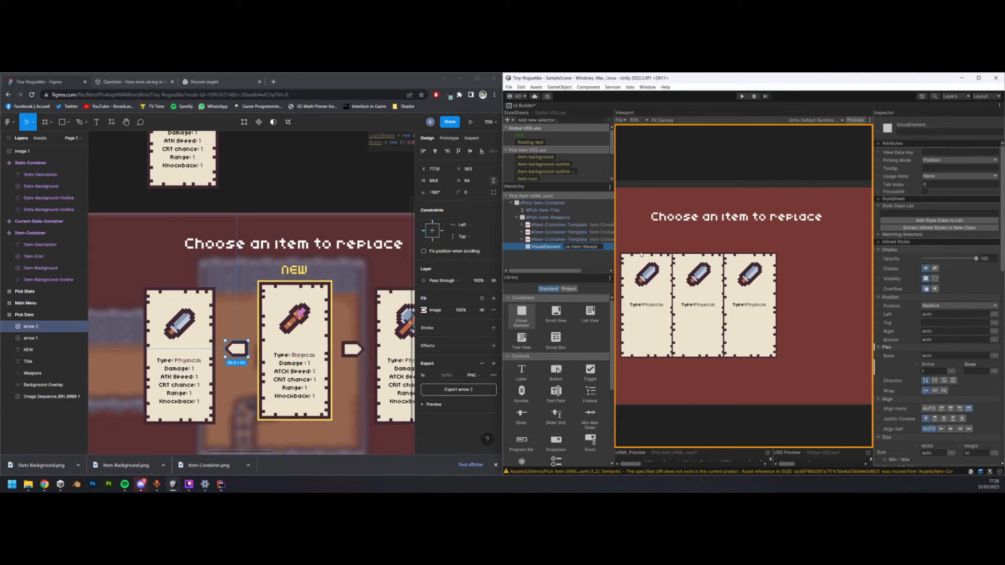
{"action": "type", "text": "ns-LisArrow"}
{"action": "key", "text": "Return"}
- Set the left arrow element's size to 90 px wide and 64 px high
{"action": "scroll", "coordinate": [949, 327], "scroll_direction": "down", "scroll_amount": 10}
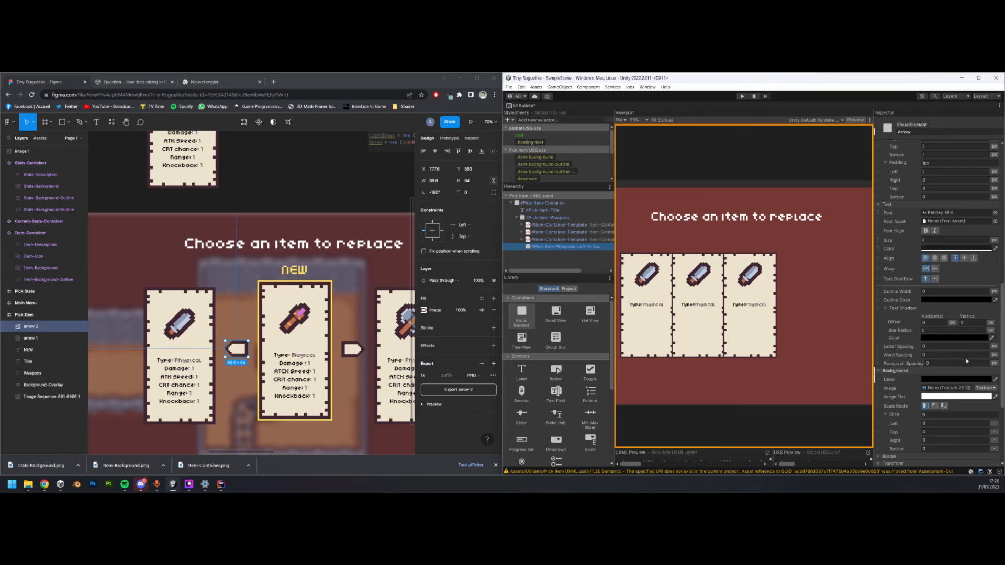
{"action": "scroll", "coordinate": [967, 361], "scroll_direction": "down", "scroll_amount": 3}
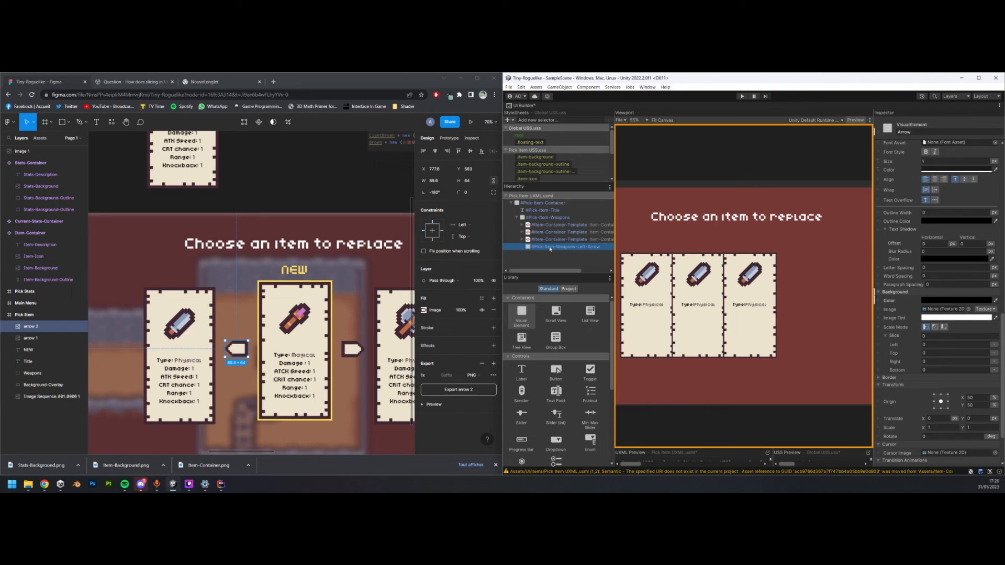
{"action": "scroll", "coordinate": [932, 263], "scroll_direction": "up", "scroll_amount": 12}
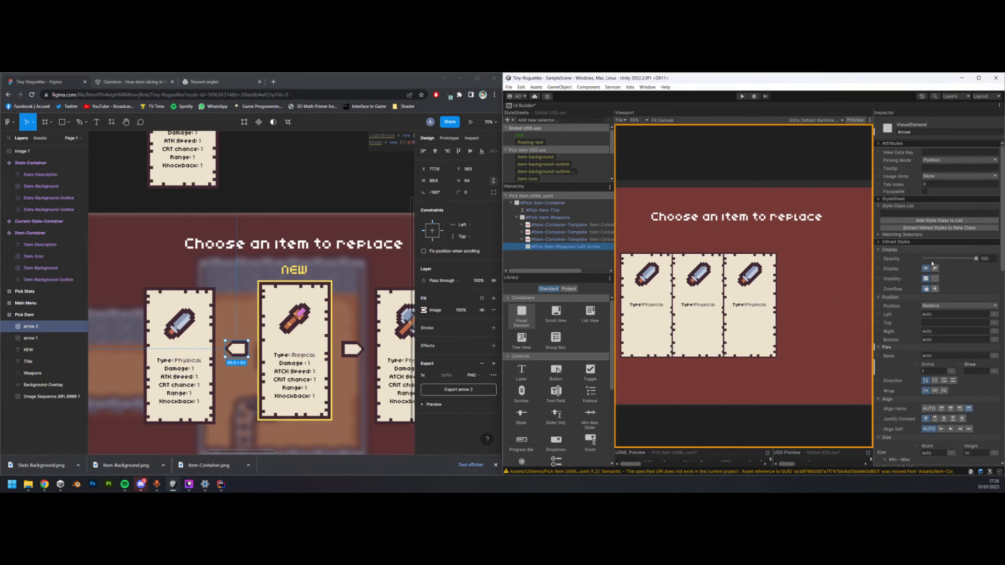
{"action": "scroll", "coordinate": [931, 264], "scroll_direction": "down", "scroll_amount": 10}
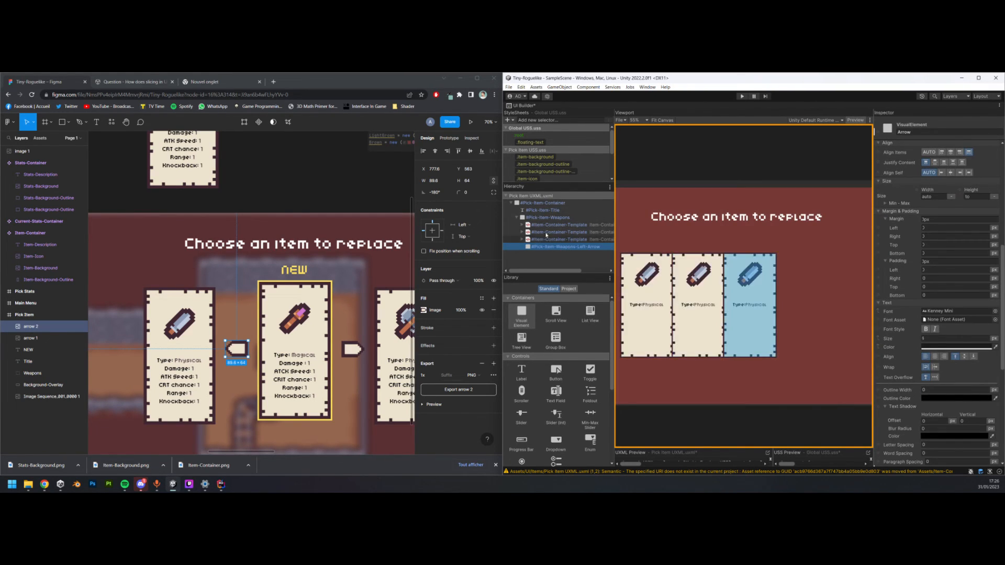
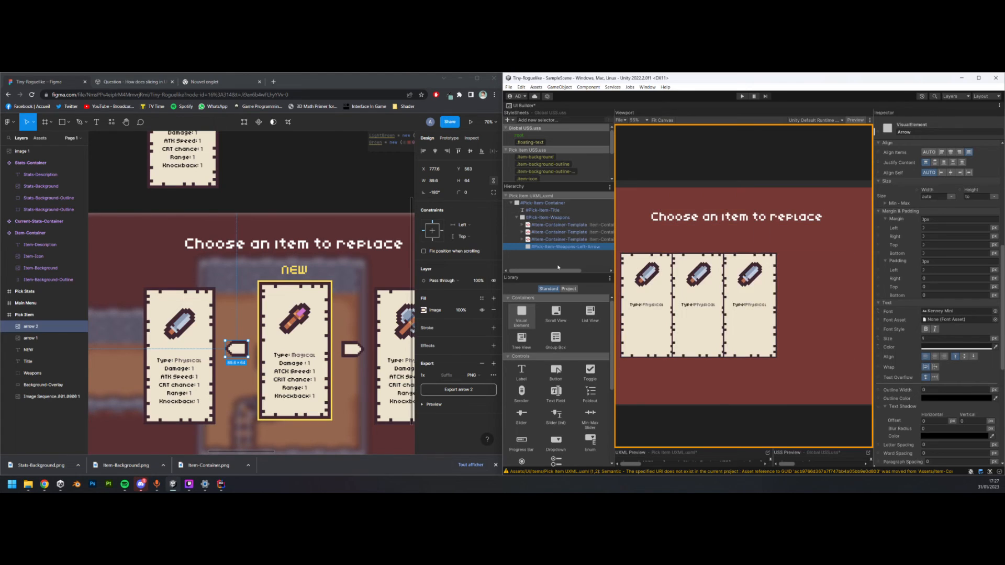
{"action": "scroll", "coordinate": [953, 347], "scroll_direction": "up", "scroll_amount": 5}
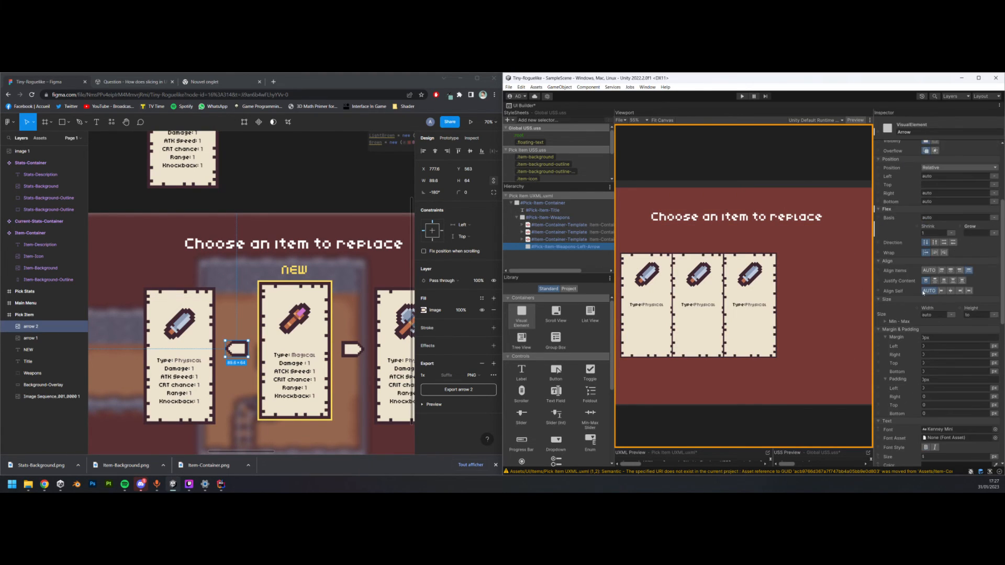
{"action": "scroll", "coordinate": [952, 347], "scroll_direction": "down", "scroll_amount": 8}
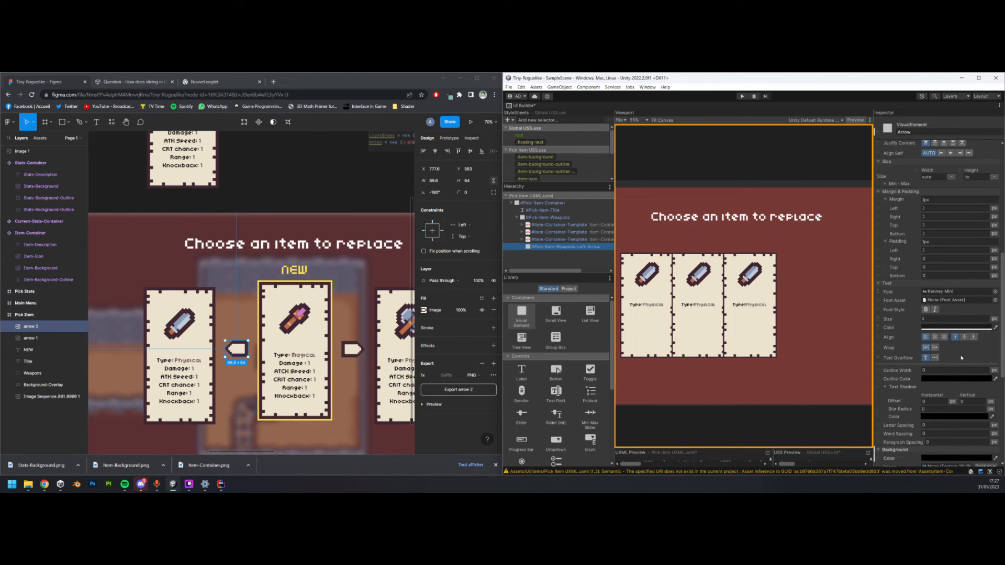
{"action": "left_click", "coordinate": [937, 178]}
{"action": "type", "text": "90"}
{"action": "key", "text": "Return"}
{"action": "left_click", "coordinate": [973, 177]}
{"action": "type", "text": "65"}
{"action": "key", "text": "Return"}
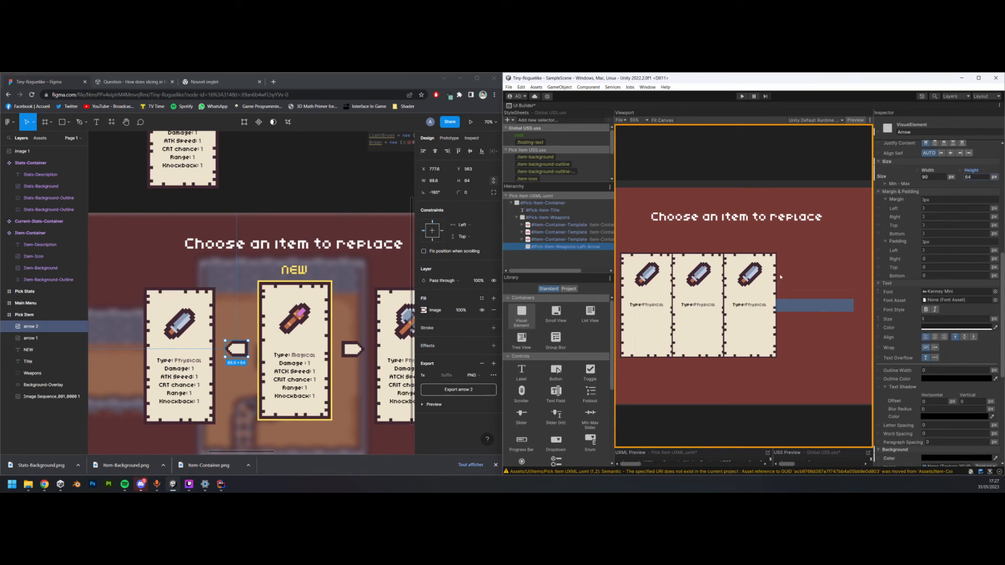
- Set the left arrow element's position mode to Absolute
{"action": "scroll", "coordinate": [942, 304], "scroll_direction": "up", "scroll_amount": 10}
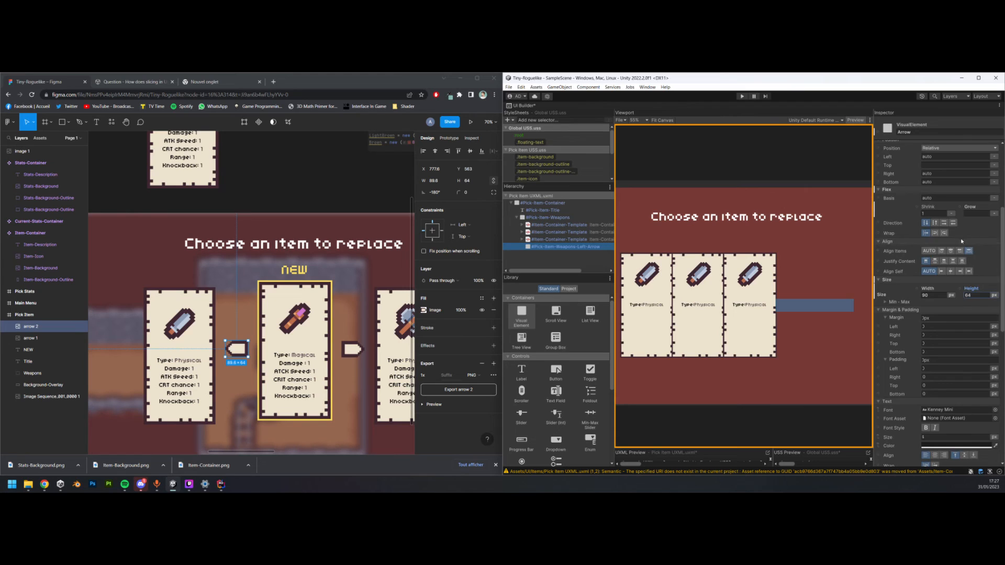
{"action": "left_click", "coordinate": [942, 304]}
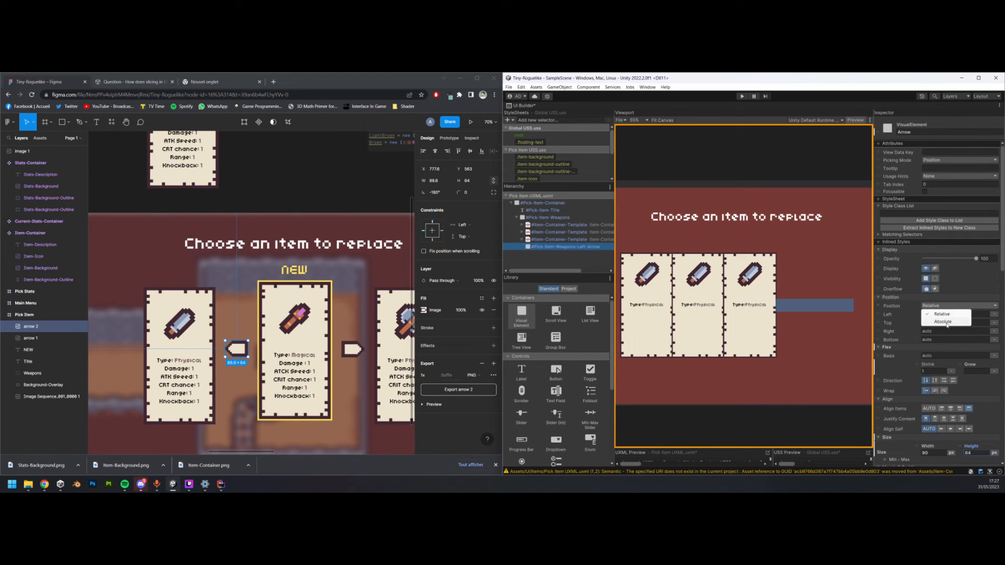
{"action": "left_click", "coordinate": [947, 321]}
- Assign the Arrow texture as the left arrow element's background image
{"action": "scroll", "coordinate": [947, 325], "scroll_direction": "down", "scroll_amount": 10}
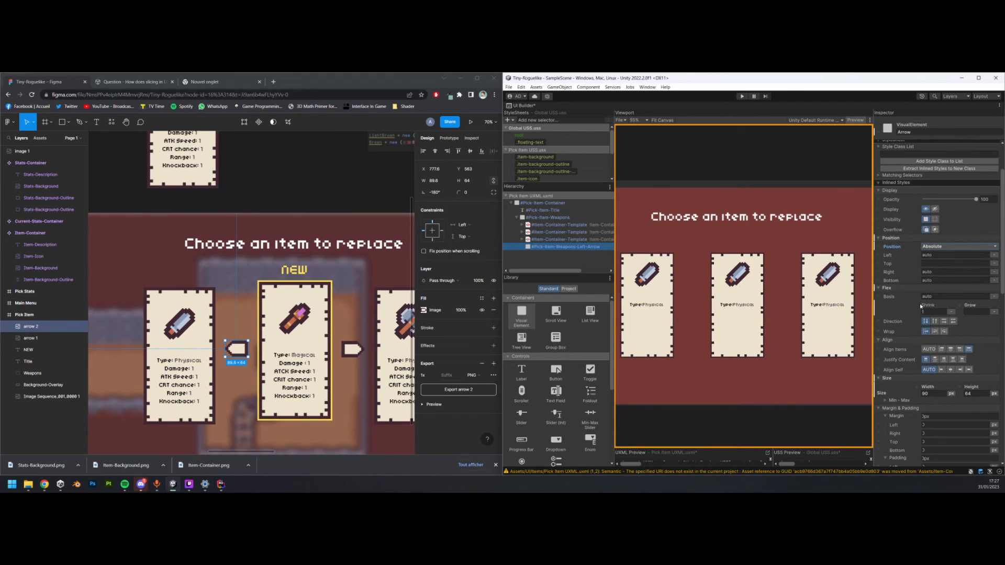
{"action": "scroll", "coordinate": [963, 337], "scroll_direction": "down", "scroll_amount": 5}
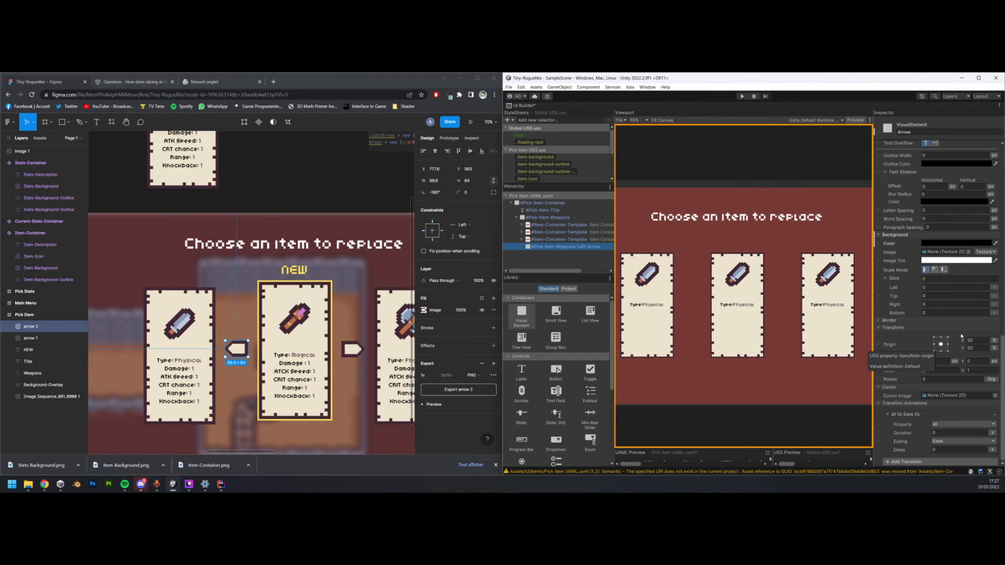
{"action": "left_click", "coordinate": [968, 251]}
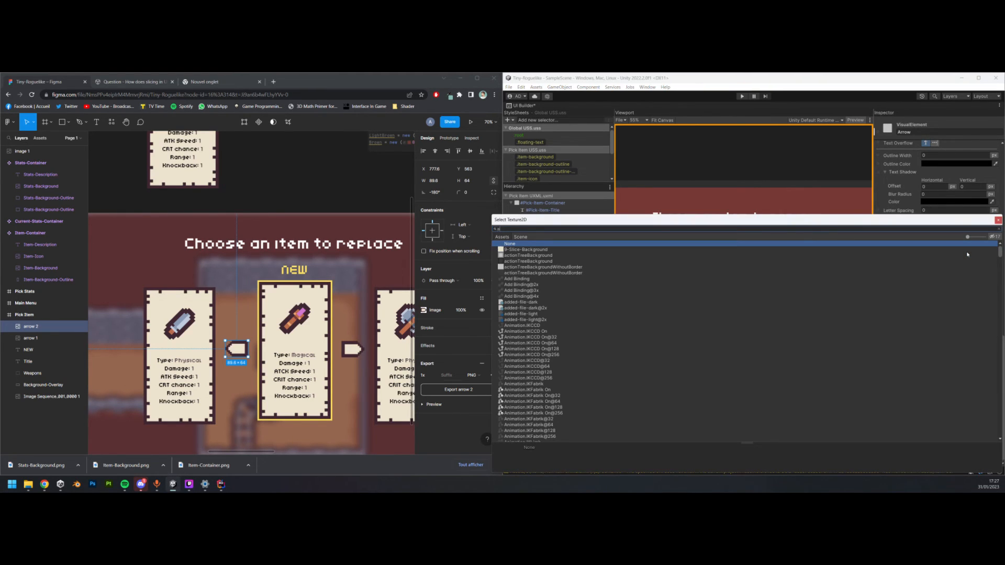
{"action": "type", "text": "arr"}
{"action": "double_click", "coordinate": [540, 255]}
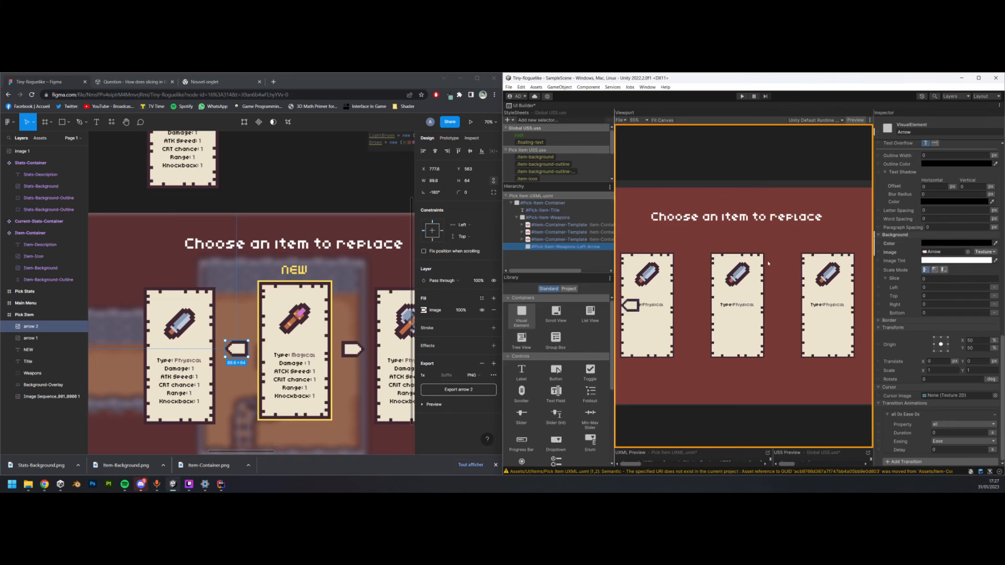
- Move the left arrow into the gap between the first and second cards, at a Left offset of about 309 px
{"action": "scroll", "coordinate": [679, 319], "scroll_direction": "up", "scroll_amount": 2}
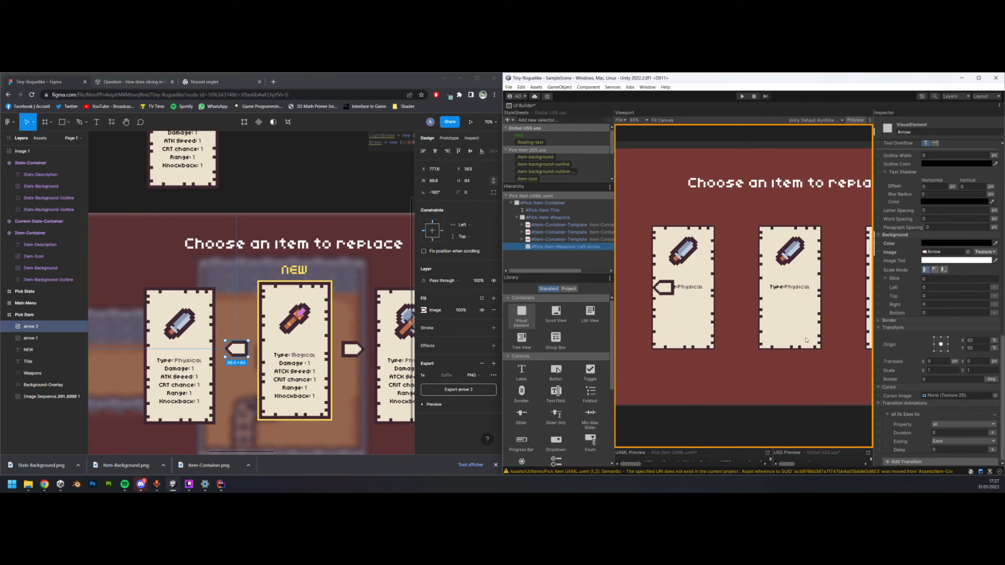
{"action": "scroll", "coordinate": [937, 280], "scroll_direction": "up", "scroll_amount": 10}
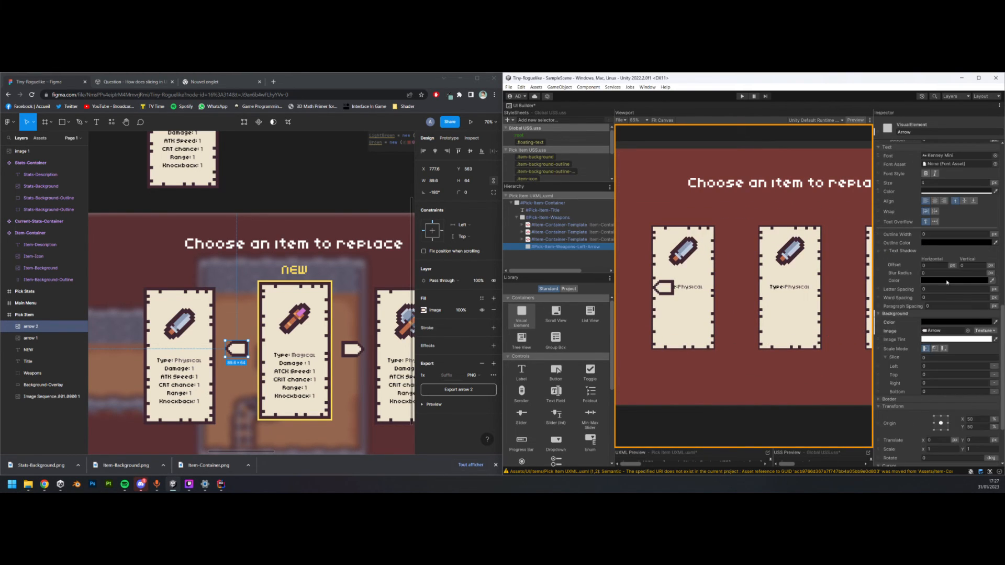
{"action": "left_click", "coordinate": [590, 256]}
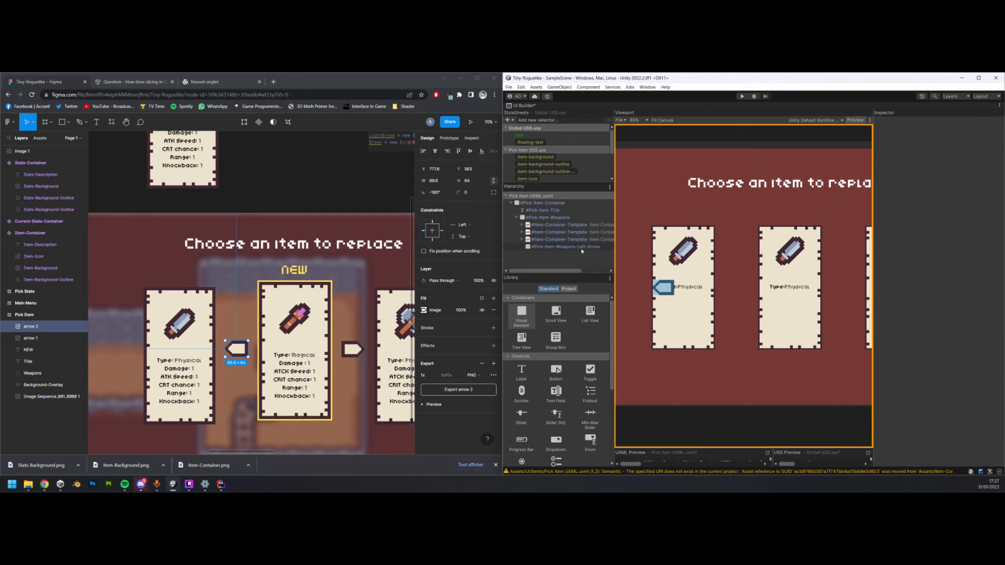
{"action": "left_click", "coordinate": [582, 249]}
{"action": "left_click", "coordinate": [664, 290]}
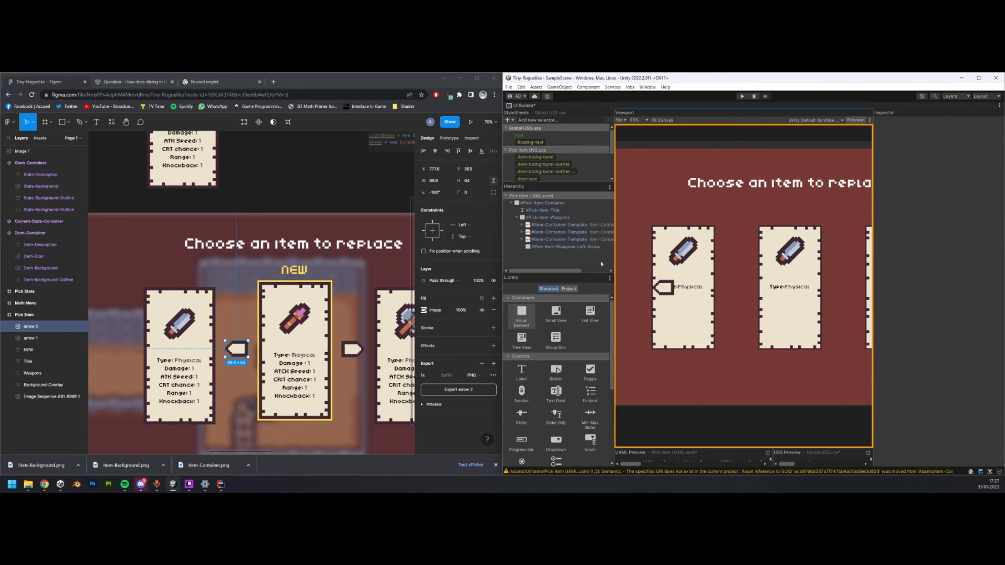
{"action": "left_click", "coordinate": [663, 287]}
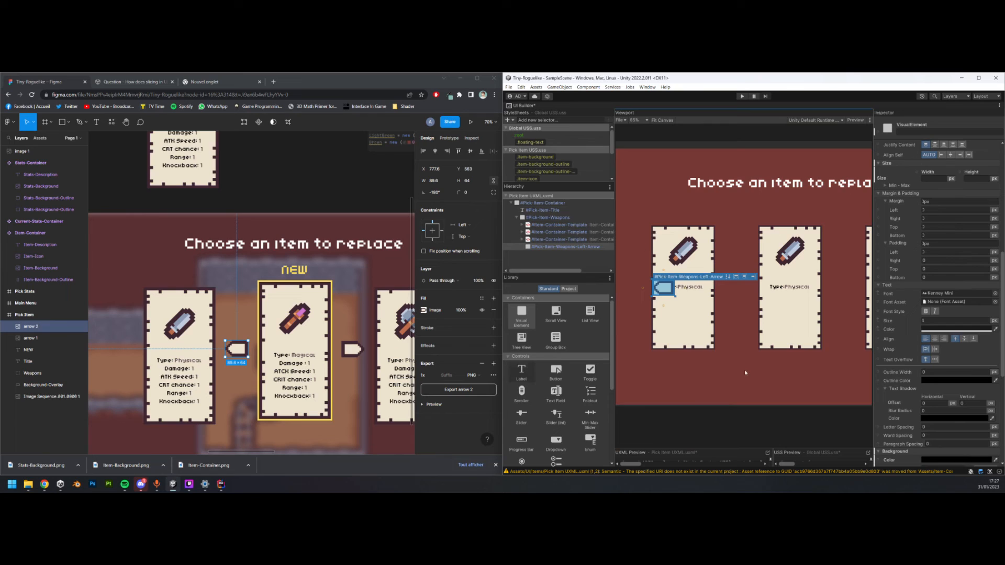
{"action": "scroll", "coordinate": [703, 352], "scroll_direction": "up", "scroll_amount": 1}
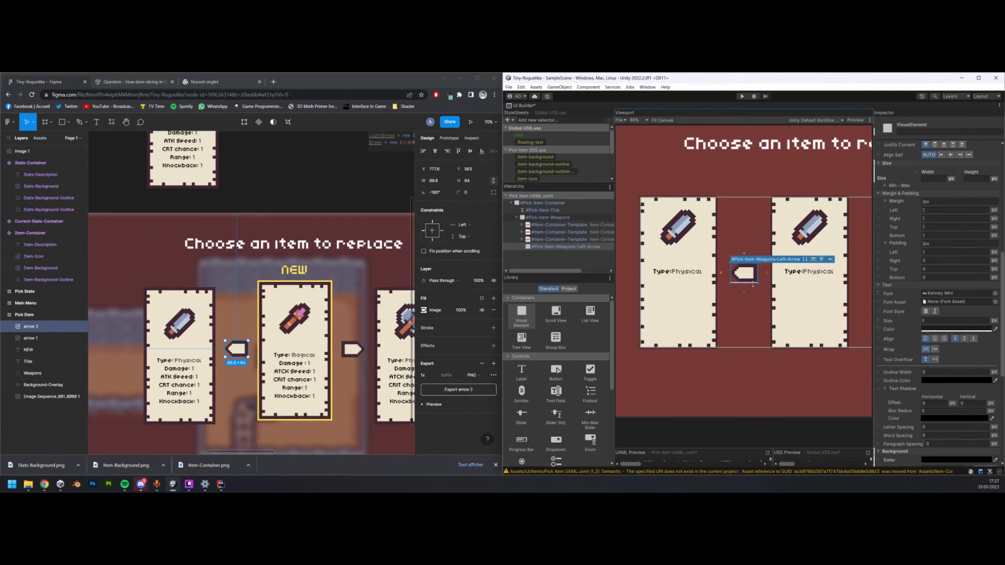
- Try moving the left arrow down below the cards, and undo the move
{"action": "scroll", "coordinate": [737, 267], "scroll_direction": "down", "scroll_amount": 1}
{"action": "left_click_drag", "start_coordinate": [737, 267], "coordinate": [723, 394]}
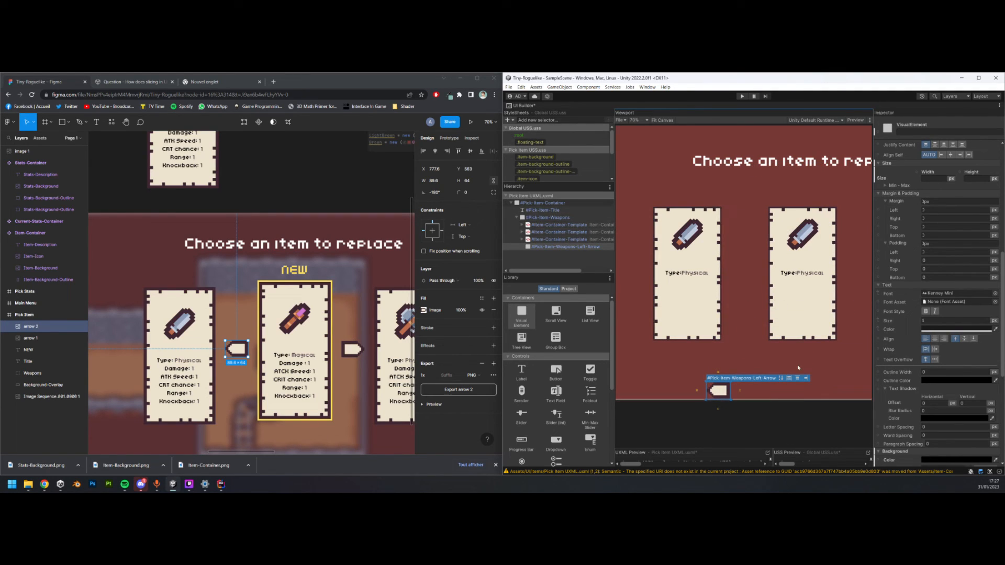
{"action": "key", "text": "ctrl+z"}
{"action": "key", "text": "ctrl+z"}
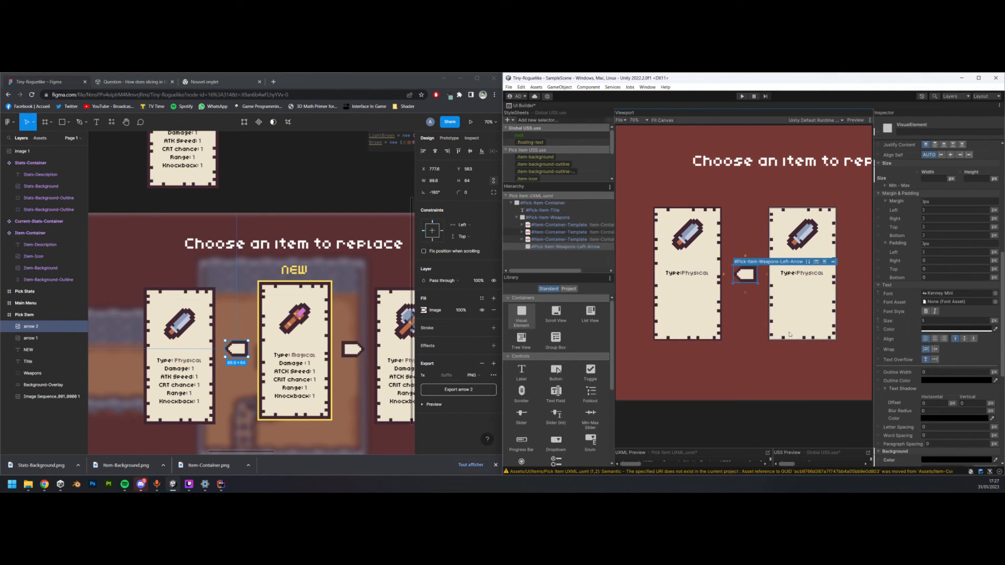
- Try duplicating the left arrow and renaming the copy as the right arrow, and delete the copy
{"action": "scroll", "coordinate": [827, 394], "scroll_direction": "up", "scroll_amount": 1}
{"action": "left_click", "coordinate": [585, 248]}
{"action": "key", "text": "ctrl+d"}
{"action": "double_click", "coordinate": [580, 254]}
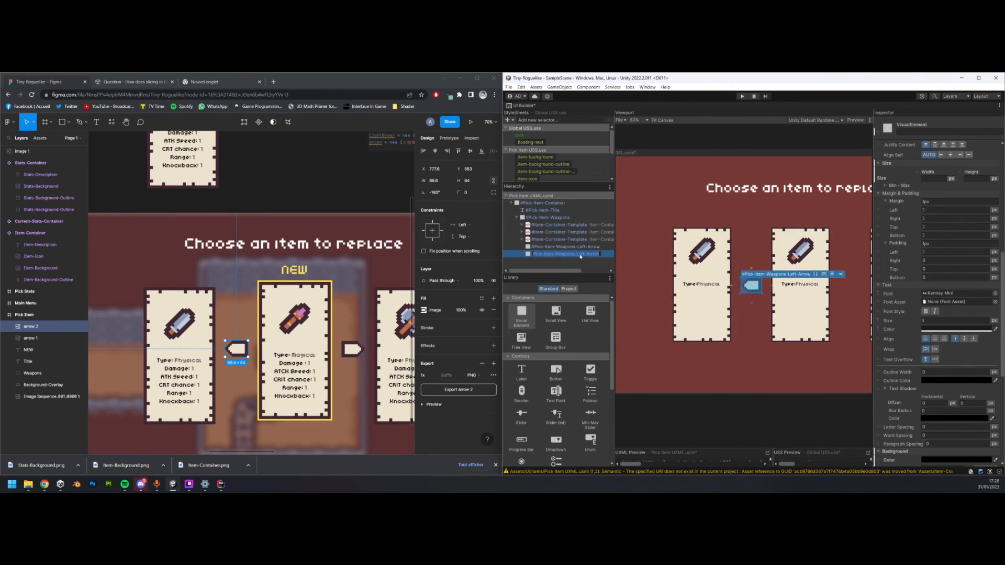
{"action": "key", "text": "Right"}
{"action": "key", "text": "Left"}
{"action": "key", "text": "Left"}
{"action": "key", "text": "Left"}
{"action": "key", "text": "BackSpace"}
{"action": "key", "text": "BackSpace"}
{"action": "key", "text": "BackSpace"}
{"action": "key", "text": "BackSpace"}
{"action": "type", "text": "Right"}
{"action": "key", "text": "Return"}
{"action": "key", "text": "Delete"}
- Extract the left arrow's inlined styles into a new class named pick-item-weapons-arrow
{"action": "left_click", "coordinate": [587, 248]}
{"action": "scroll", "coordinate": [942, 262], "scroll_direction": "up", "scroll_amount": 10}
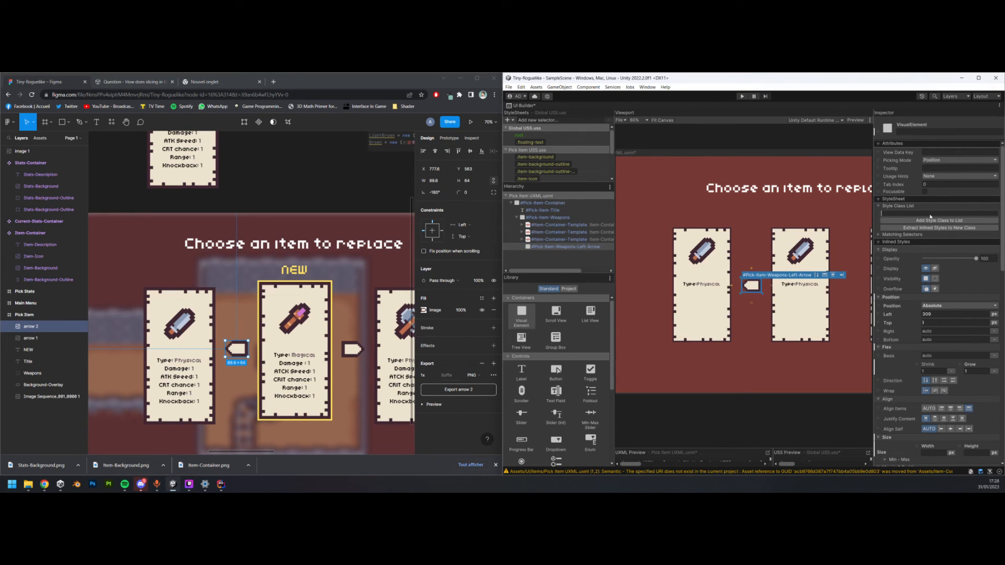
{"action": "left_click", "coordinate": [930, 214]}
{"action": "type", "text": "pick-item-weapons-arrow"}
{"action": "left_click", "coordinate": [939, 228]}
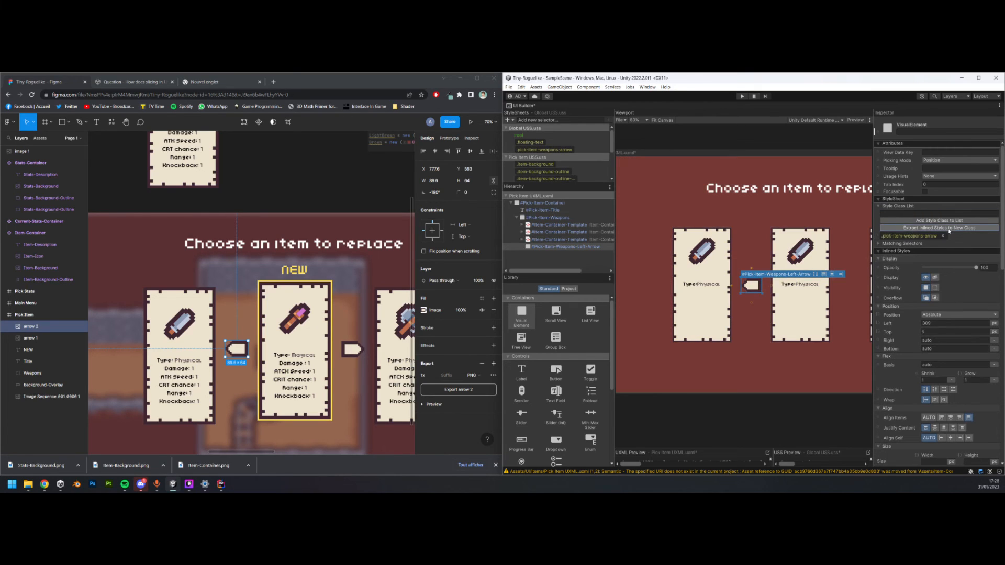
- Duplicate the left arrow element, including its pick-item-weapons-arrow class, within Pick-Item-Weapons
{"action": "left_click", "coordinate": [577, 247]}
{"action": "key", "text": "ctrl+d"}
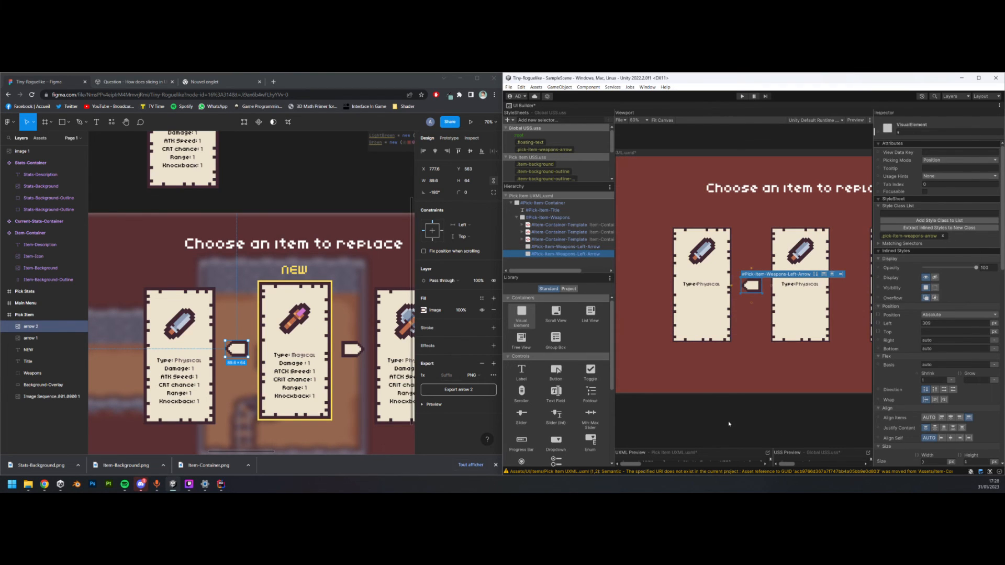
{"action": "middle_click_drag", "start_coordinate": [729, 424], "coordinate": [666, 422]}
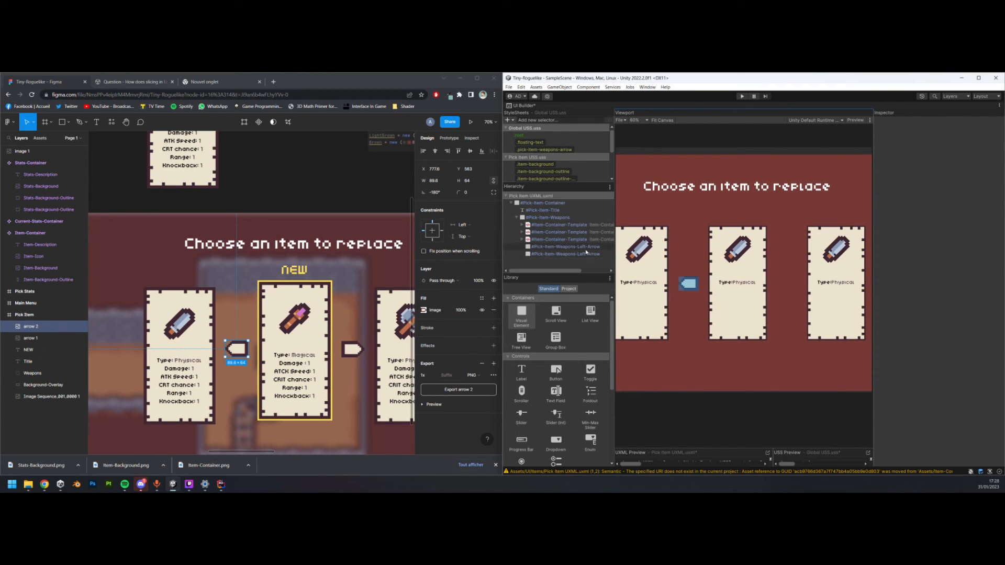
- Rename the duplicated arrow element Pick-Item-Weapons-Right-Arrow
{"action": "left_click", "coordinate": [586, 254]}
{"action": "double_click", "coordinate": [589, 254]}
{"action": "key", "text": "Left"}
{"action": "key", "text": "Left"}
{"action": "key", "text": "Left"}
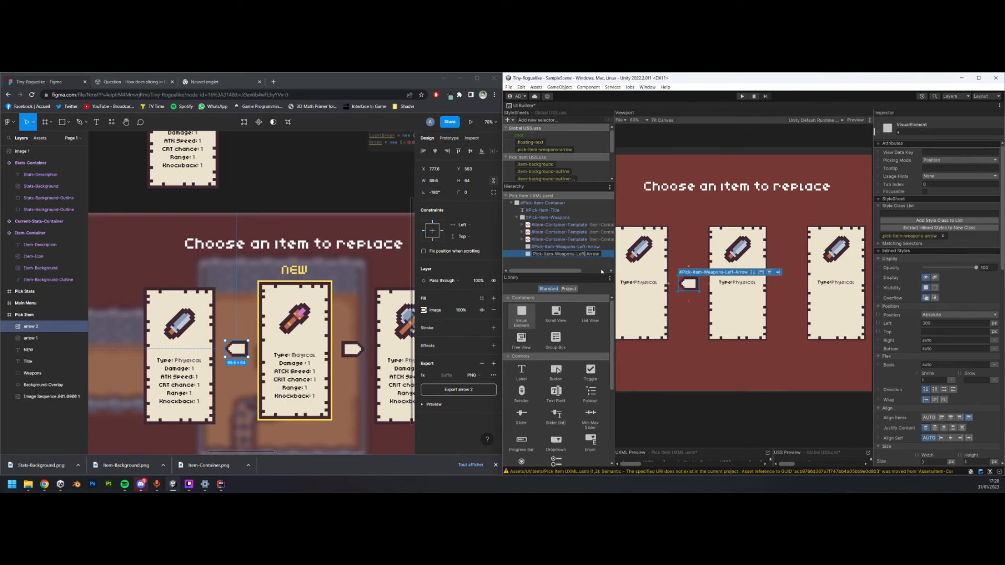
{"action": "key", "text": "BackSpace"}
{"action": "key", "text": "BackSpace"}
{"action": "key", "text": "BackSpace"}
{"action": "key", "text": "BackSpace"}
{"action": "type", "text": "Right"}
{"action": "key", "text": "Return"}
{"action": "left_click", "coordinate": [597, 255]}
{"action": "key", "text": "Left"}
{"action": "key", "text": "Left"}
{"action": "key", "text": "Left"}
{"action": "key", "text": "Left"}
{"action": "key", "text": "BackSpace"}
{"action": "key", "text": "Return"}
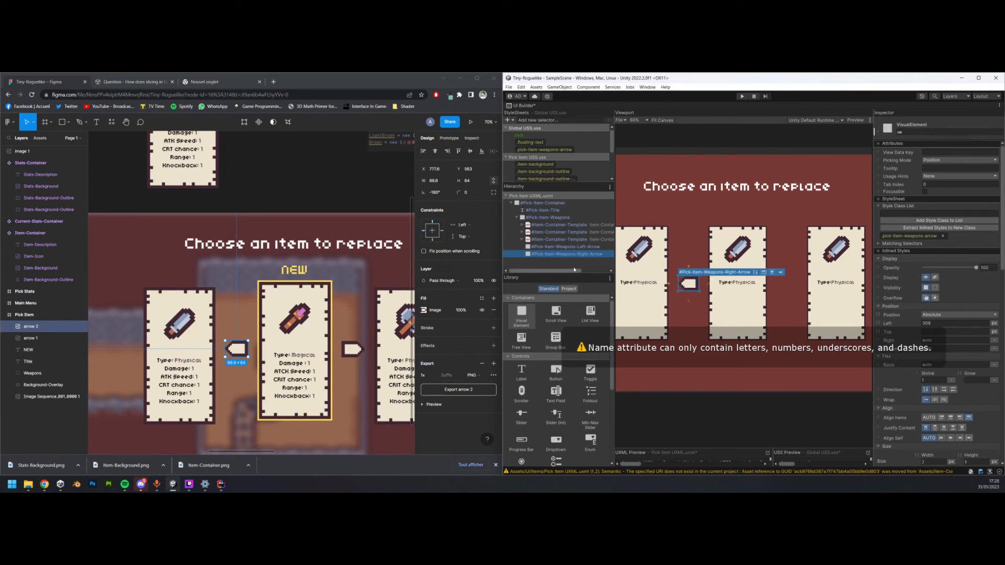
- Try moving the right arrow into the gap between the second and third cards, and undo the move
{"action": "left_click_drag", "start_coordinate": [689, 284], "coordinate": [797, 283]}
{"action": "key", "text": "ctrl+z"}
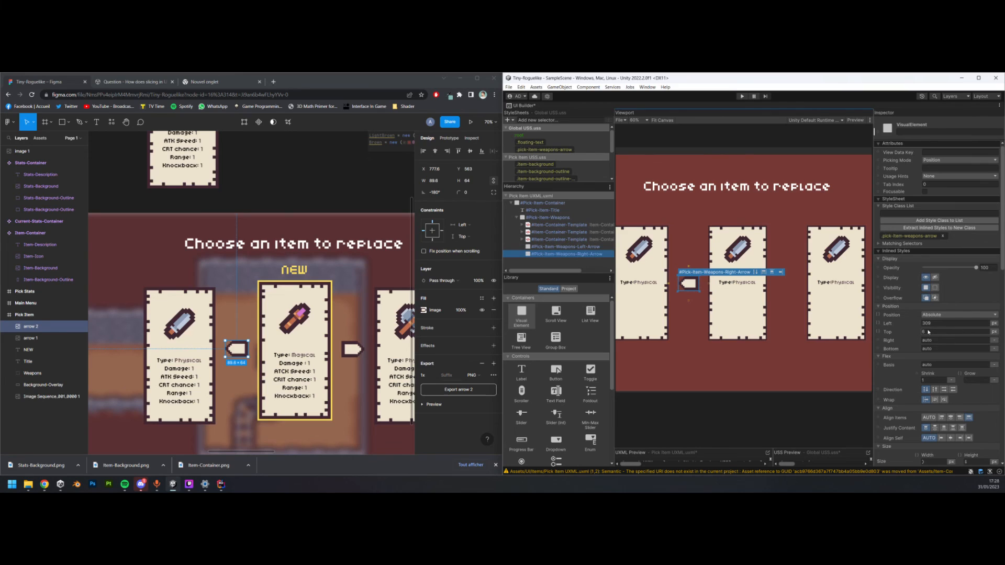
- Try setting the right arrow's left position to -309 px
{"action": "left_click", "coordinate": [940, 324]}
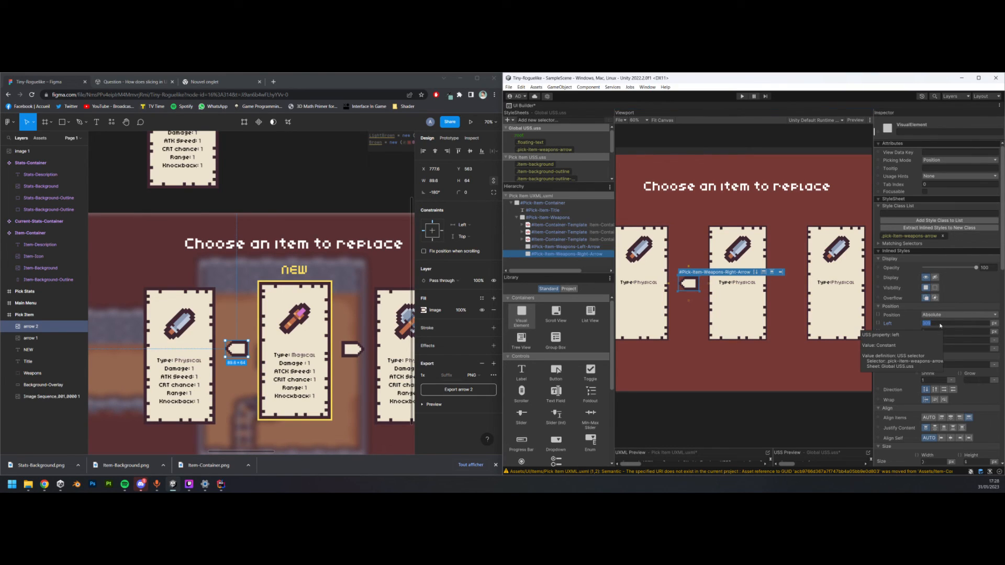
{"action": "left_click", "coordinate": [923, 324]}
{"action": "type", "text": "-309"}
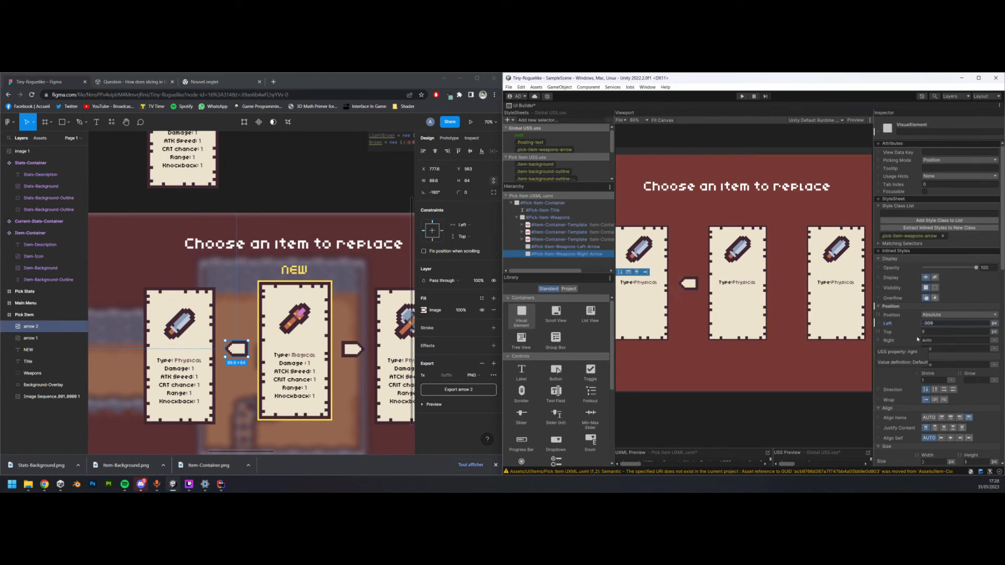
{"action": "left_click", "coordinate": [689, 284]}
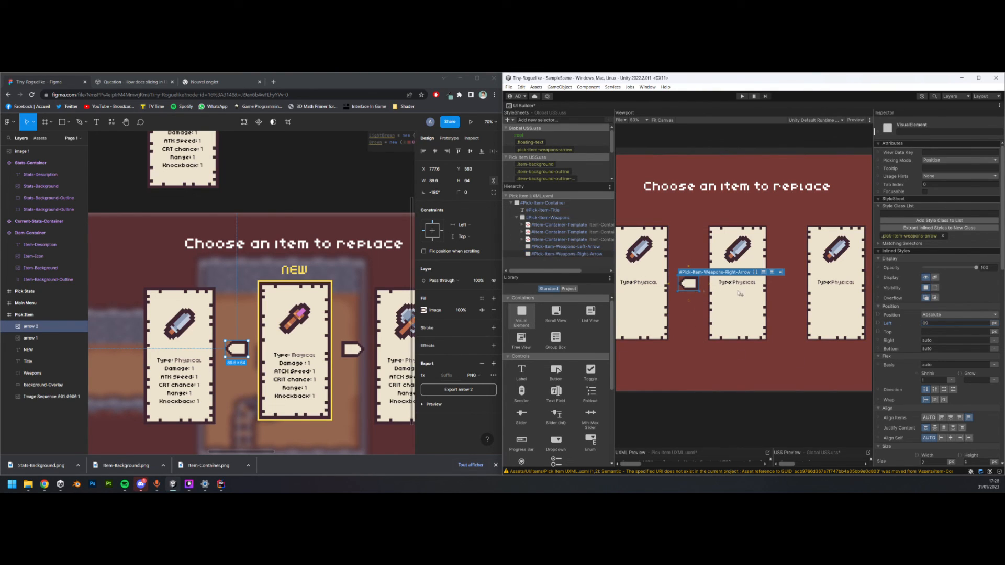
- Move the right arrow into the gap between the second and third cards, at about 757 px left and 228 px top
{"action": "left_click", "coordinate": [940, 333]}
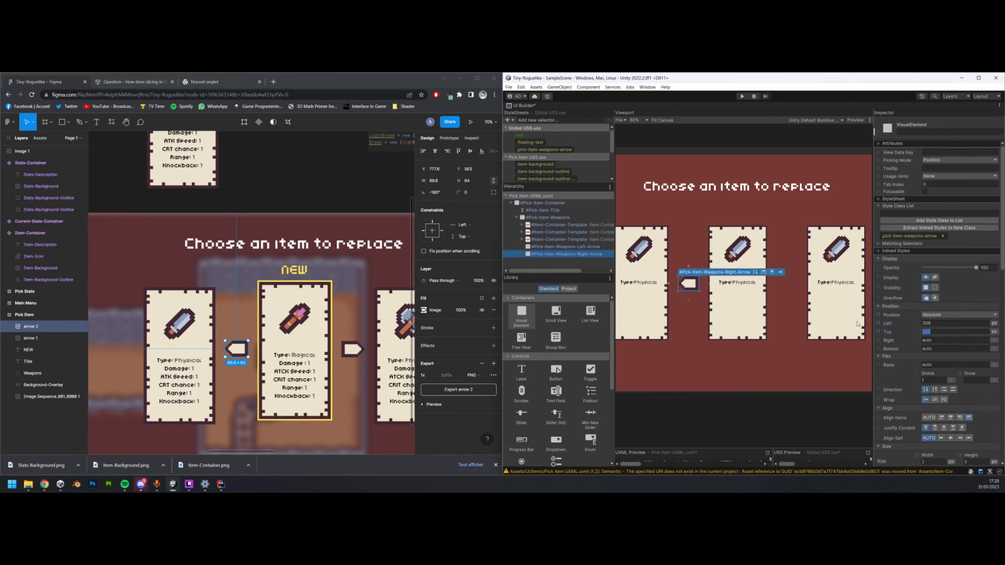
{"action": "left_click_drag", "start_coordinate": [690, 284], "coordinate": [791, 286]}
{"action": "left_click", "coordinate": [942, 333]}
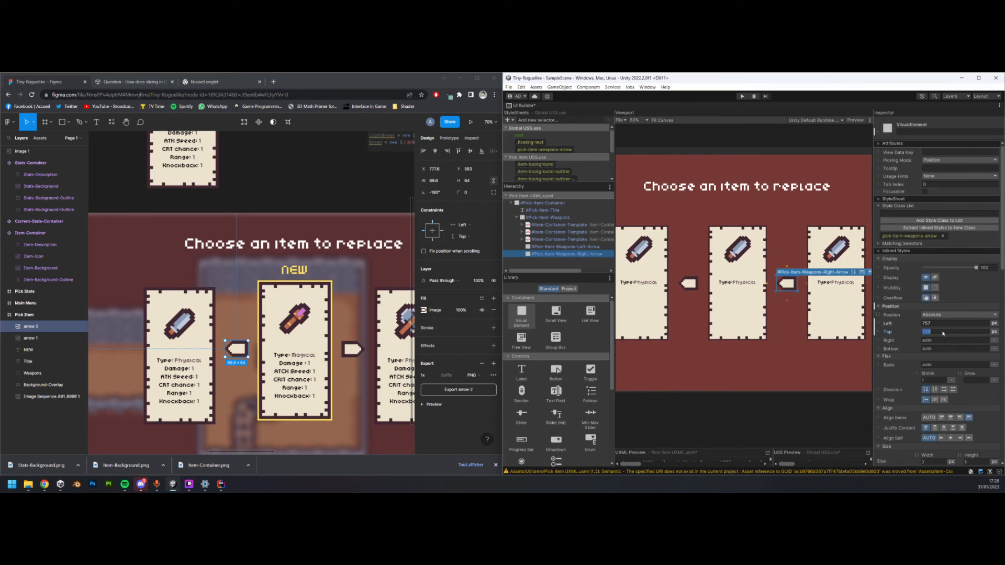
- Rotate the right arrow element by 180 degrees so it points toward the third card
{"action": "scroll", "coordinate": [958, 356], "scroll_direction": "down", "scroll_amount": 10}
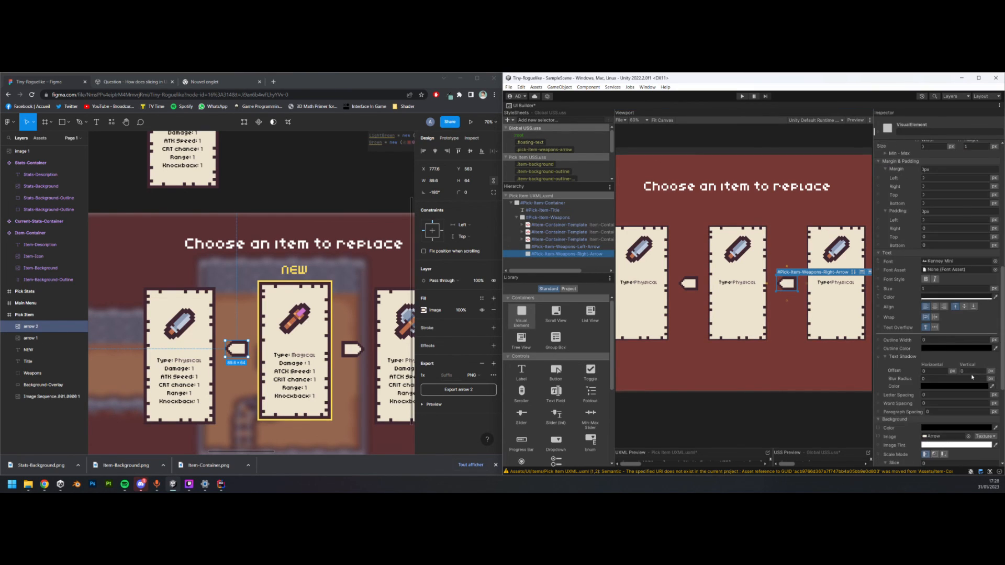
{"action": "scroll", "coordinate": [972, 377], "scroll_direction": "down", "scroll_amount": 5}
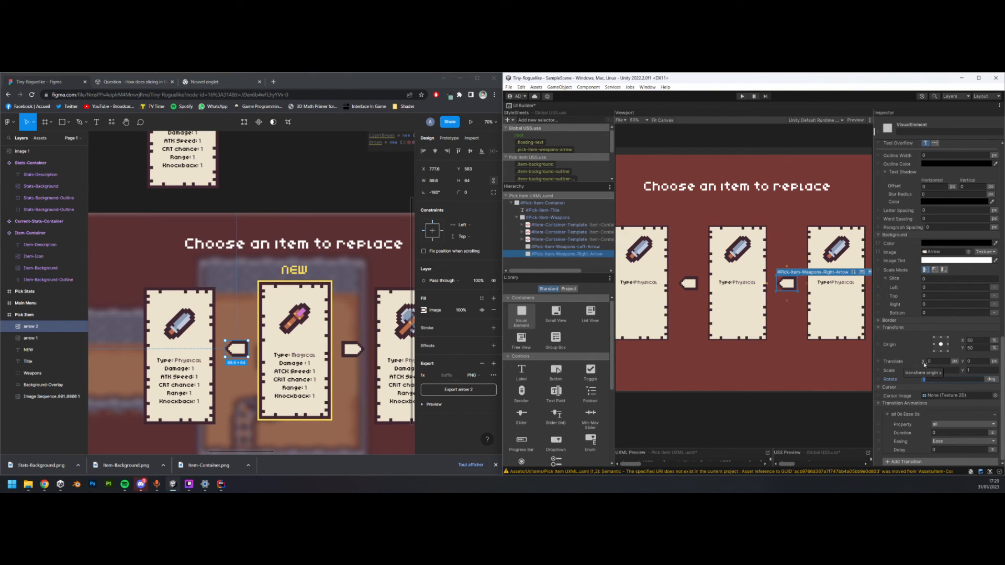
{"action": "type", "text": "80"}
{"action": "key", "text": "Return"}
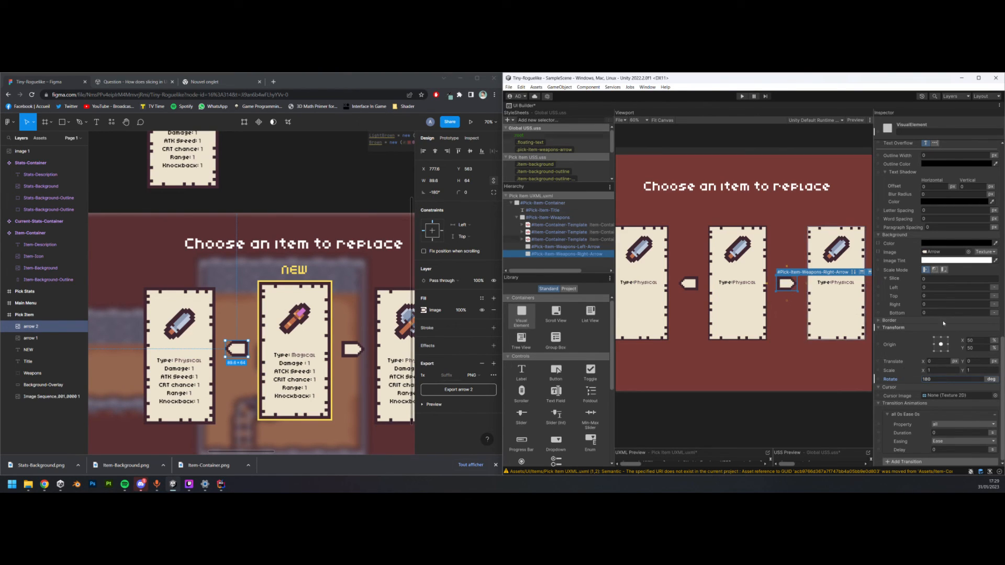
{"action": "scroll", "coordinate": [959, 303], "scroll_direction": "up", "scroll_amount": 10}
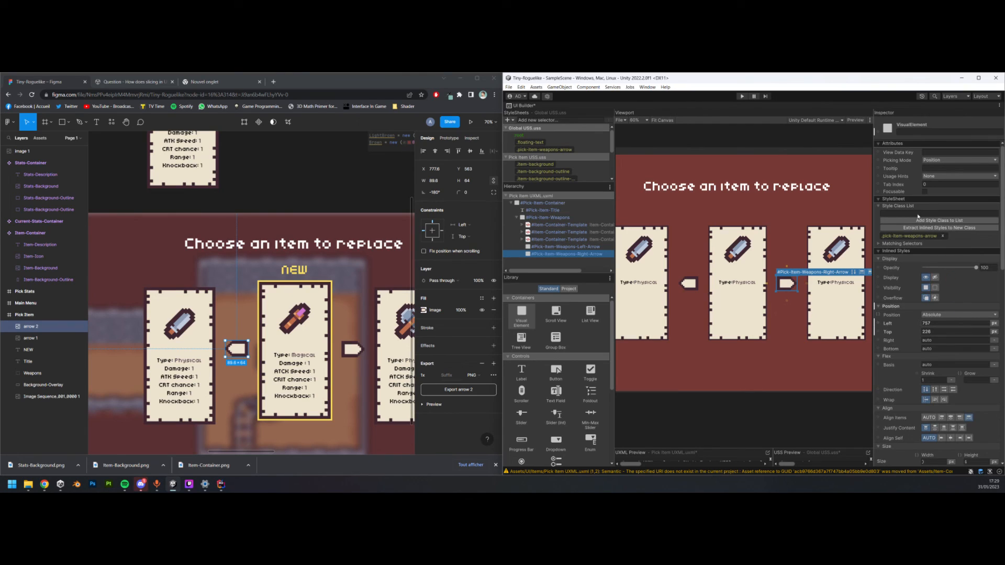
{"action": "scroll", "coordinate": [927, 232], "scroll_direction": "down", "scroll_amount": 5}
{"action": "scroll", "coordinate": [927, 232], "scroll_direction": "down", "scroll_amount": 5}
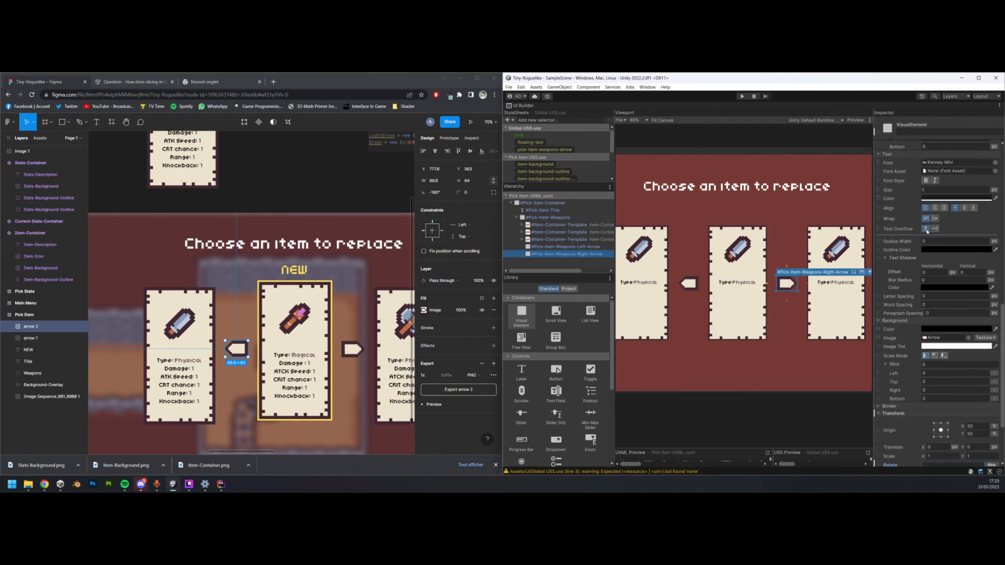
- Compare the arrangement of the three cards and both arrows with the Pick Item frame in Figma
{"action": "left_click", "coordinate": [774, 403]}
{"action": "scroll", "coordinate": [743, 398], "scroll_direction": "down", "scroll_amount": 3}
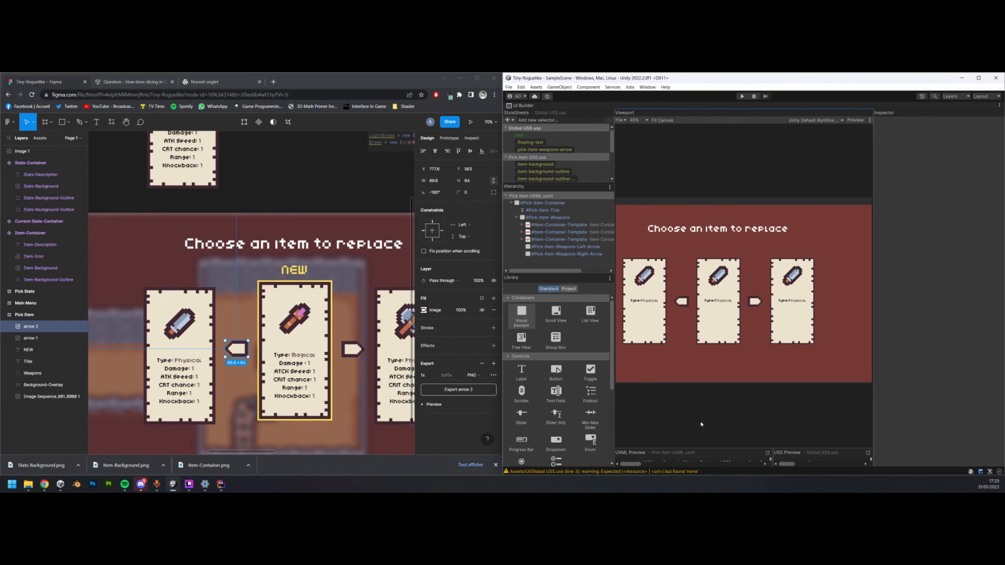
{"action": "scroll", "coordinate": [725, 406], "scroll_direction": "down", "scroll_amount": 2}
{"action": "middle_click_drag", "start_coordinate": [736, 379], "coordinate": [753, 319]}
{"action": "scroll", "coordinate": [753, 319], "scroll_direction": "up", "scroll_amount": 4}
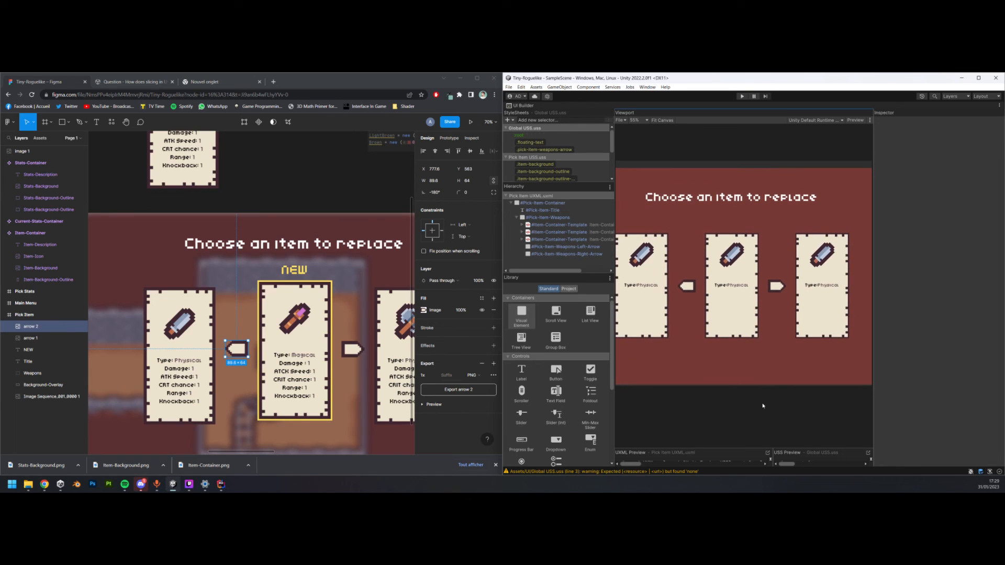
{"action": "scroll", "coordinate": [282, 289], "scroll_direction": "down", "scroll_amount": 5, "text": "ctrl"}
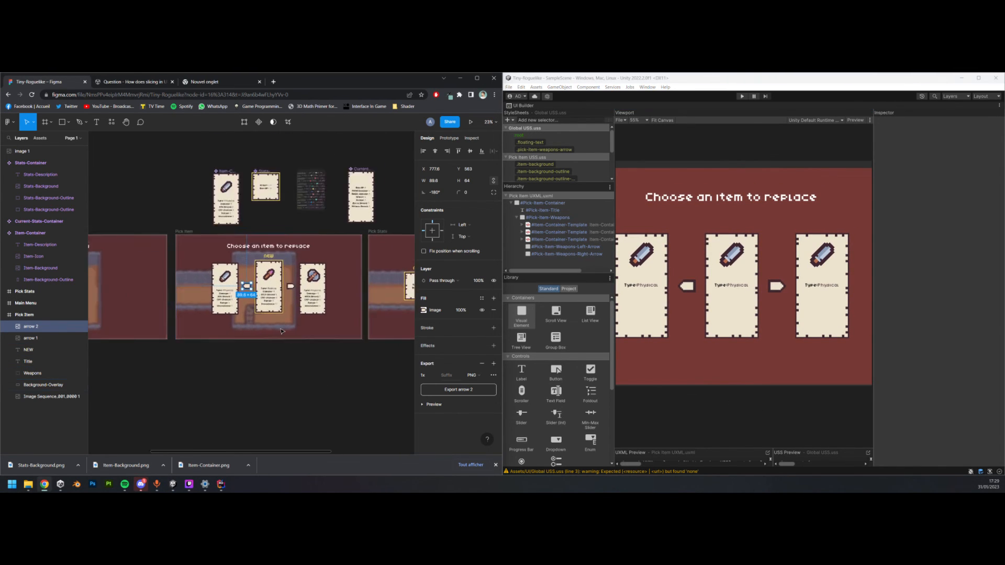
{"action": "middle_click_drag", "start_coordinate": [289, 364], "coordinate": [295, 390]}
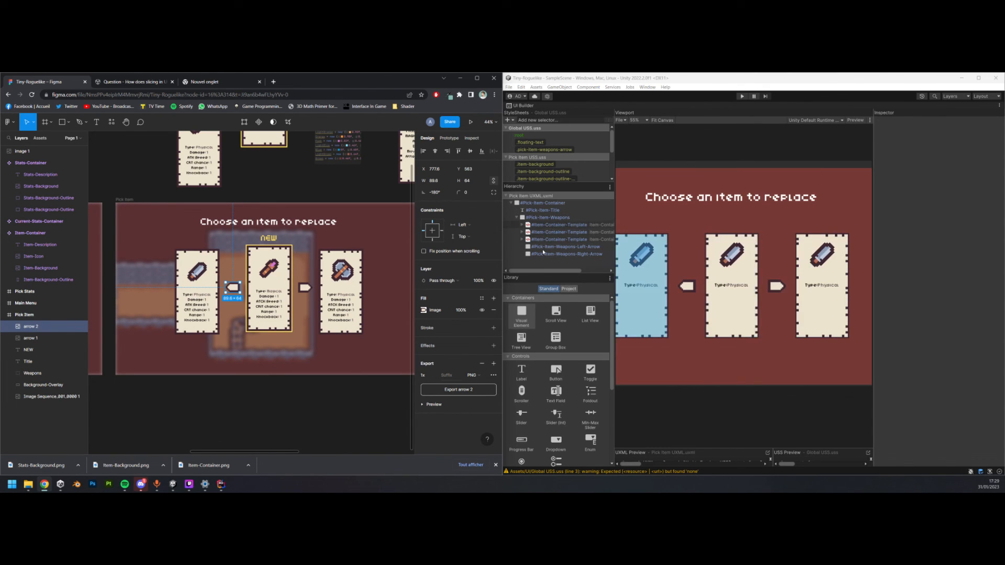
{"action": "scroll", "coordinate": [279, 326], "scroll_direction": "up", "scroll_amount": 3}
{"action": "scroll", "coordinate": [279, 326], "scroll_direction": "up", "scroll_amount": 5, "text": "ctrl"}
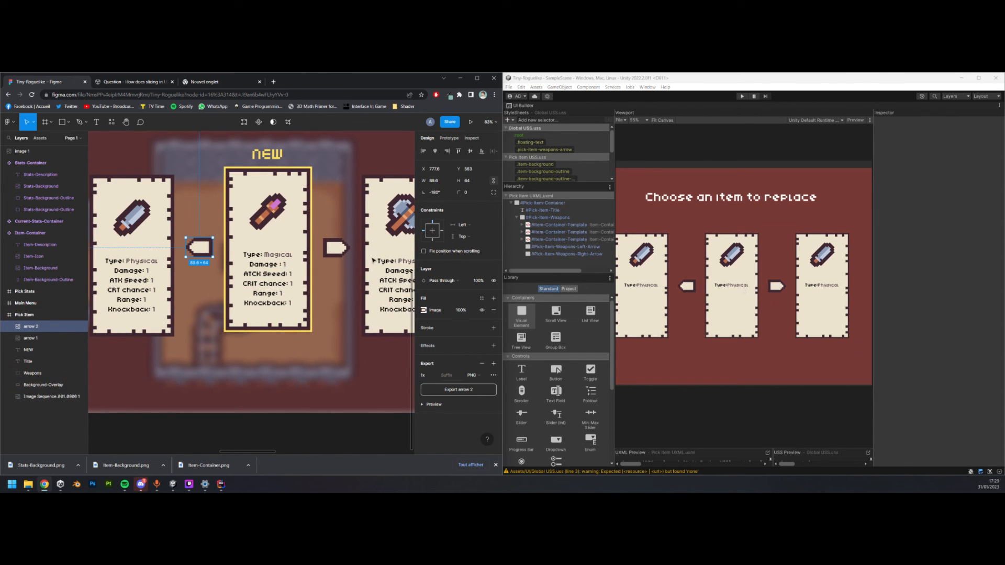
{"action": "scroll", "coordinate": [267, 249], "scroll_direction": "down", "scroll_amount": 3, "text": "ctrl"}
{"action": "scroll", "coordinate": [271, 366], "scroll_direction": "up", "scroll_amount": 1}
{"action": "scroll", "coordinate": [271, 366], "scroll_direction": "up", "scroll_amount": 1}
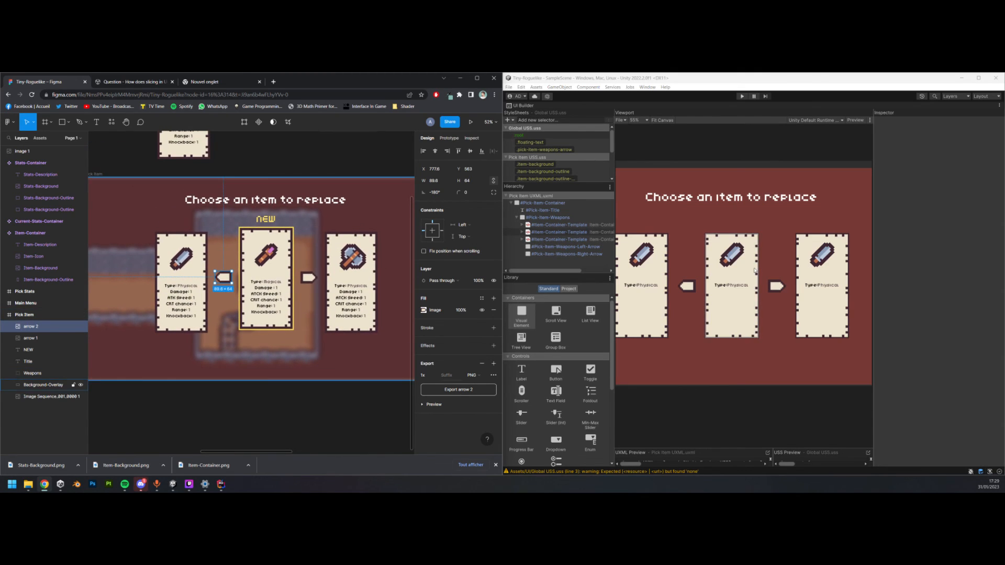